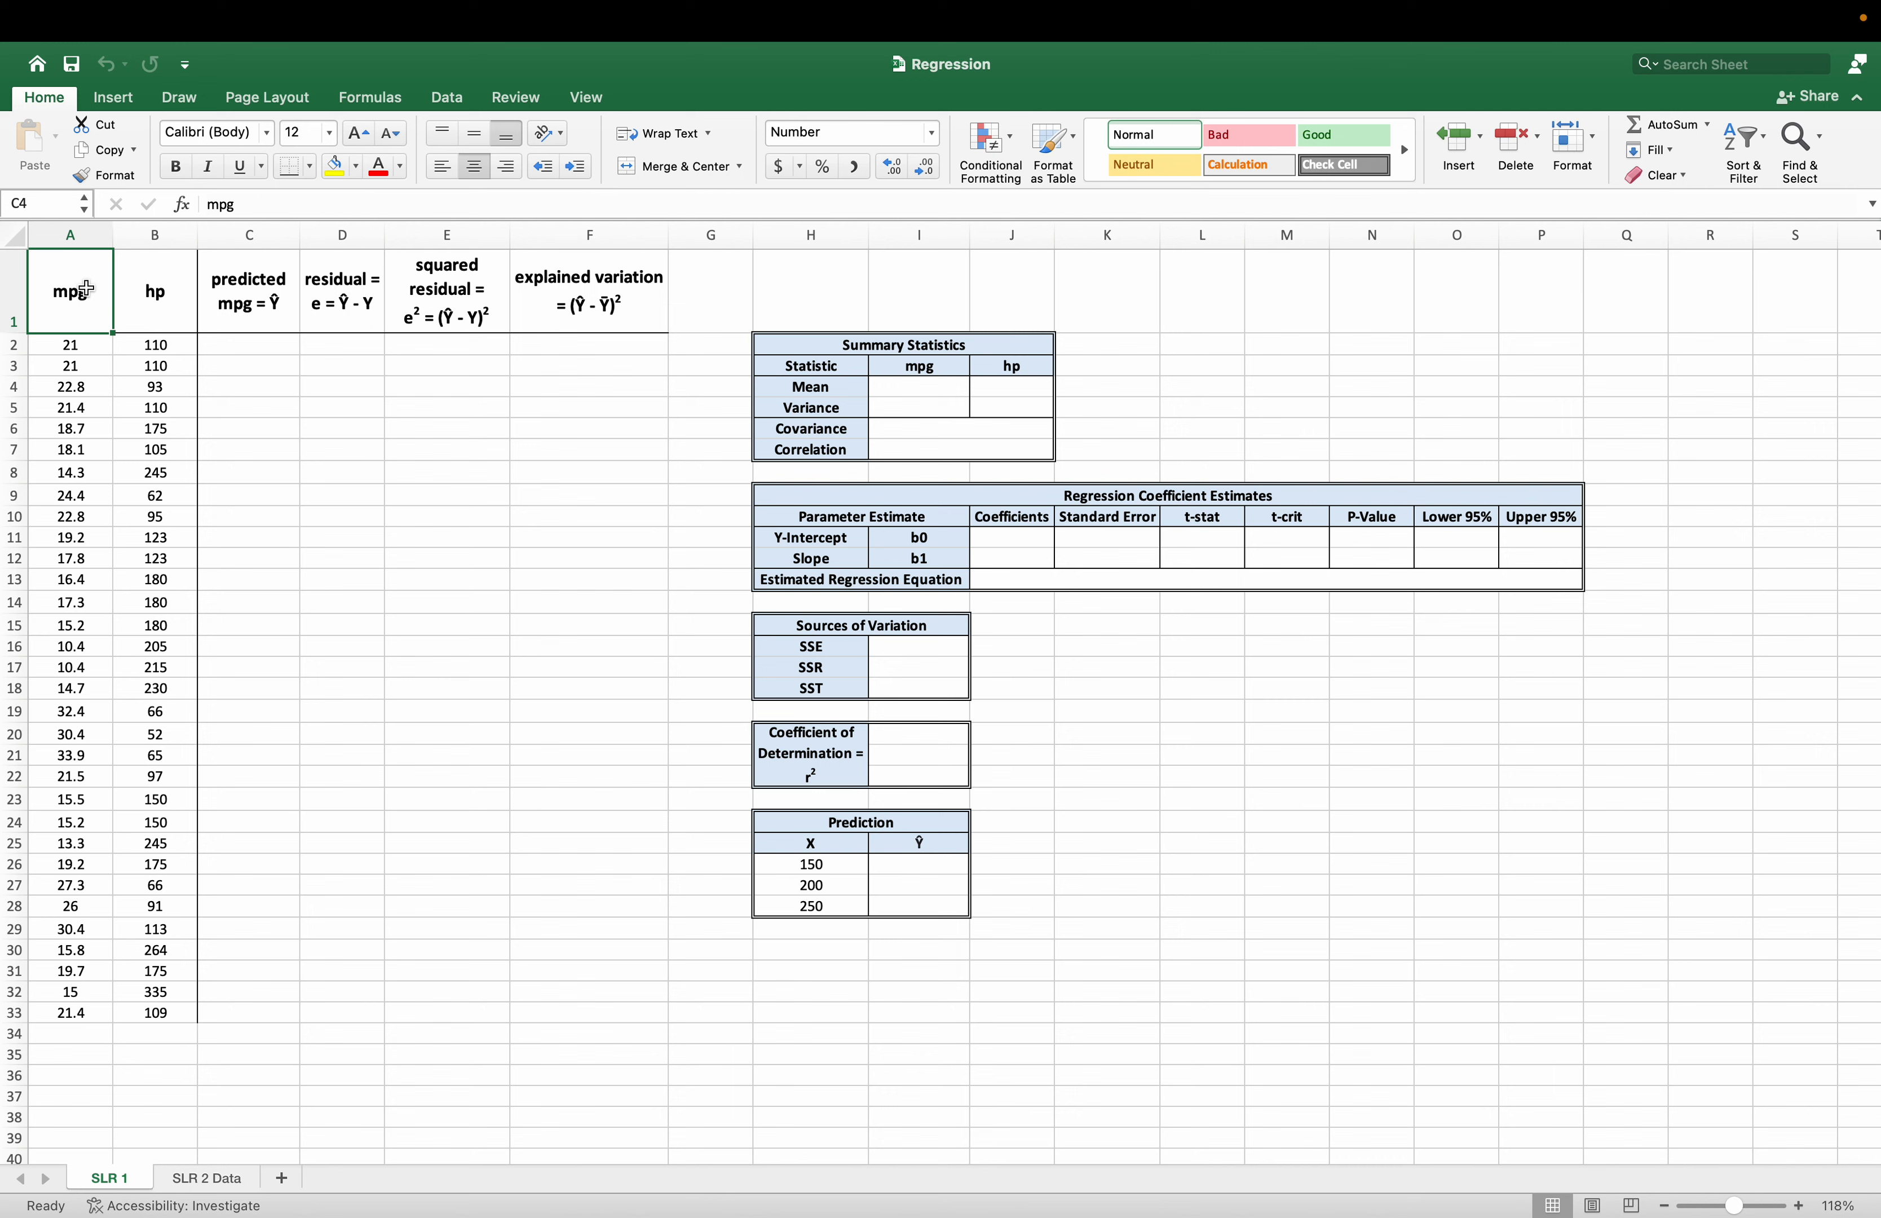
left_click(178, 278)
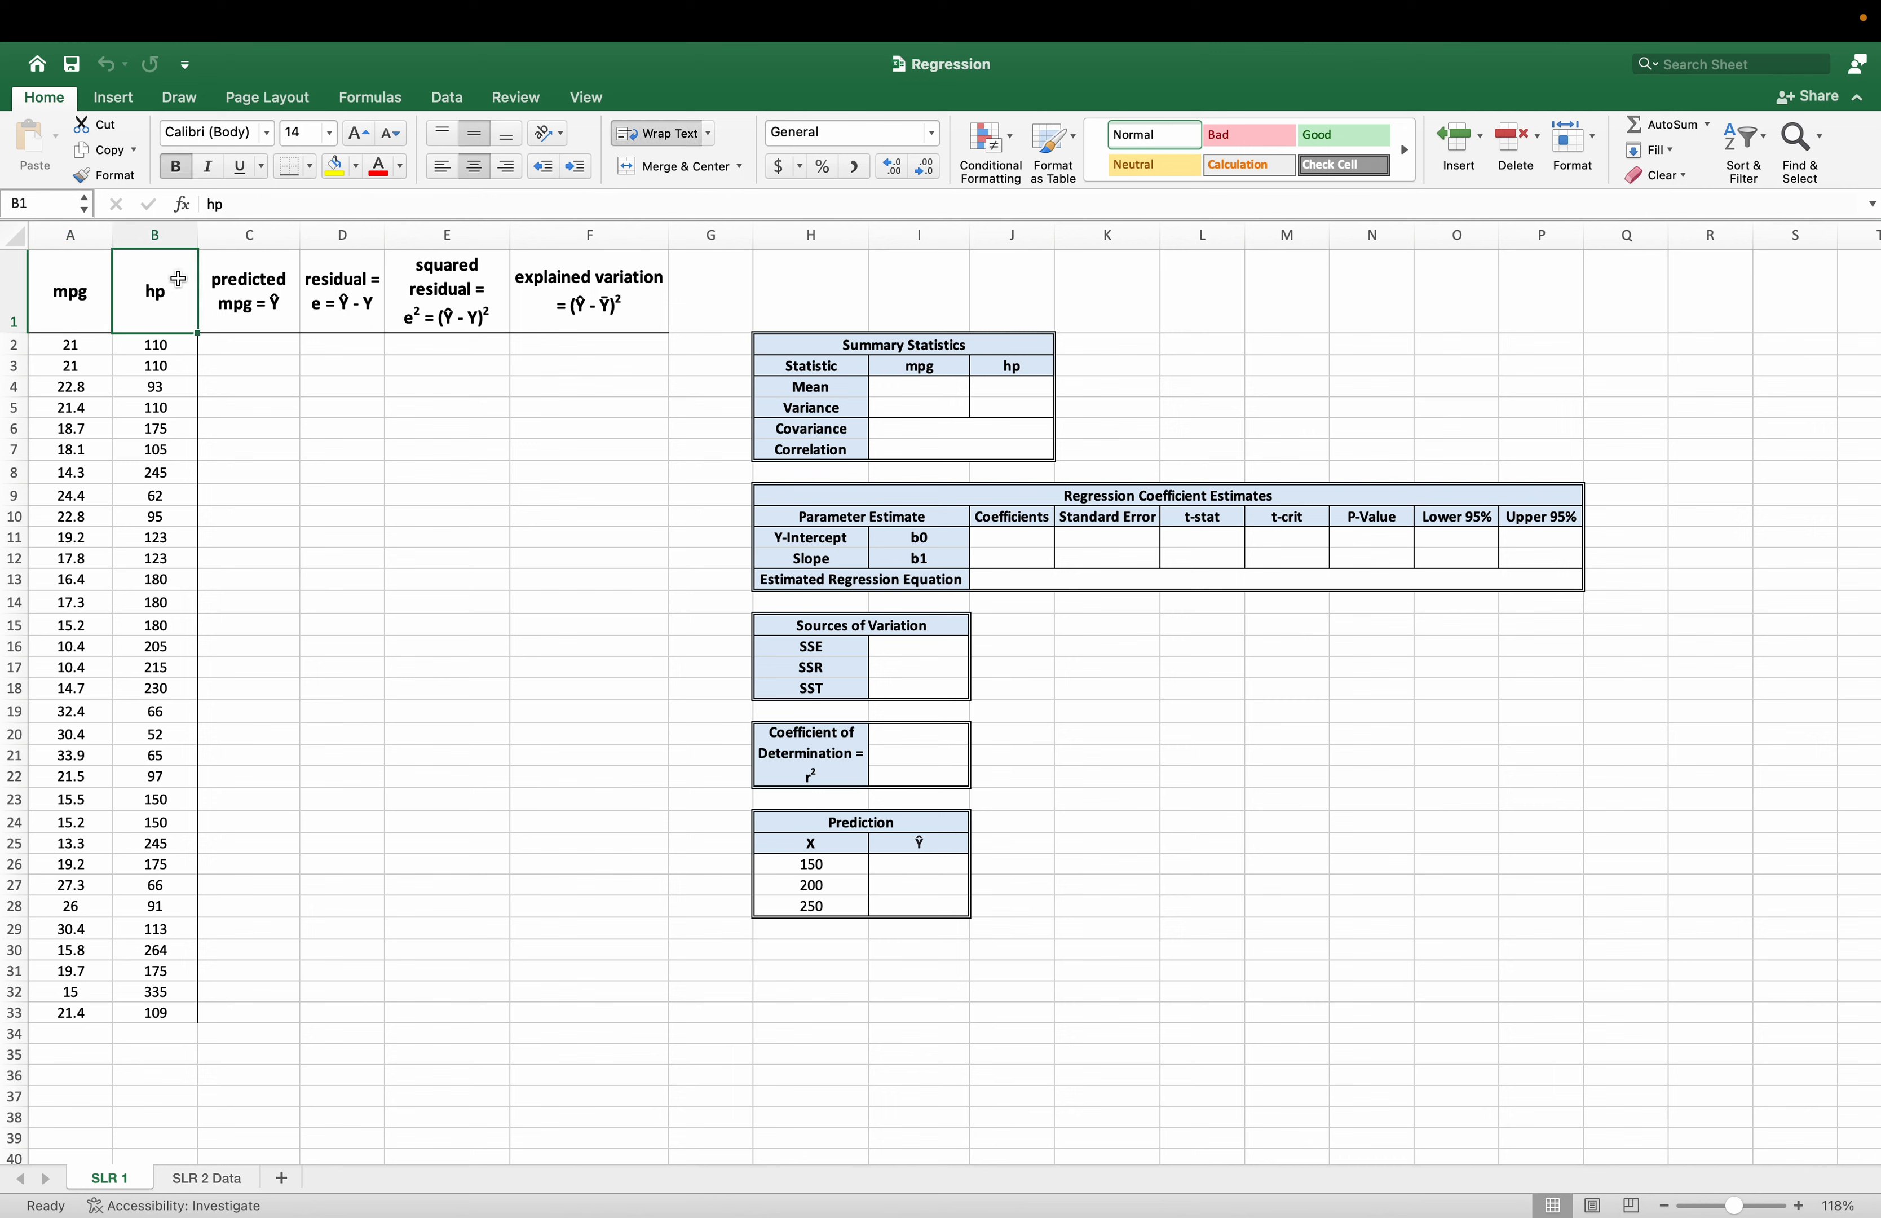
left_click(108, 312)
mouse_move(791, 346)
left_mouse_down()
mouse_move(1092, 519)
mouse_move(1098, 922)
left_mouse_up()
left_click(922, 1012)
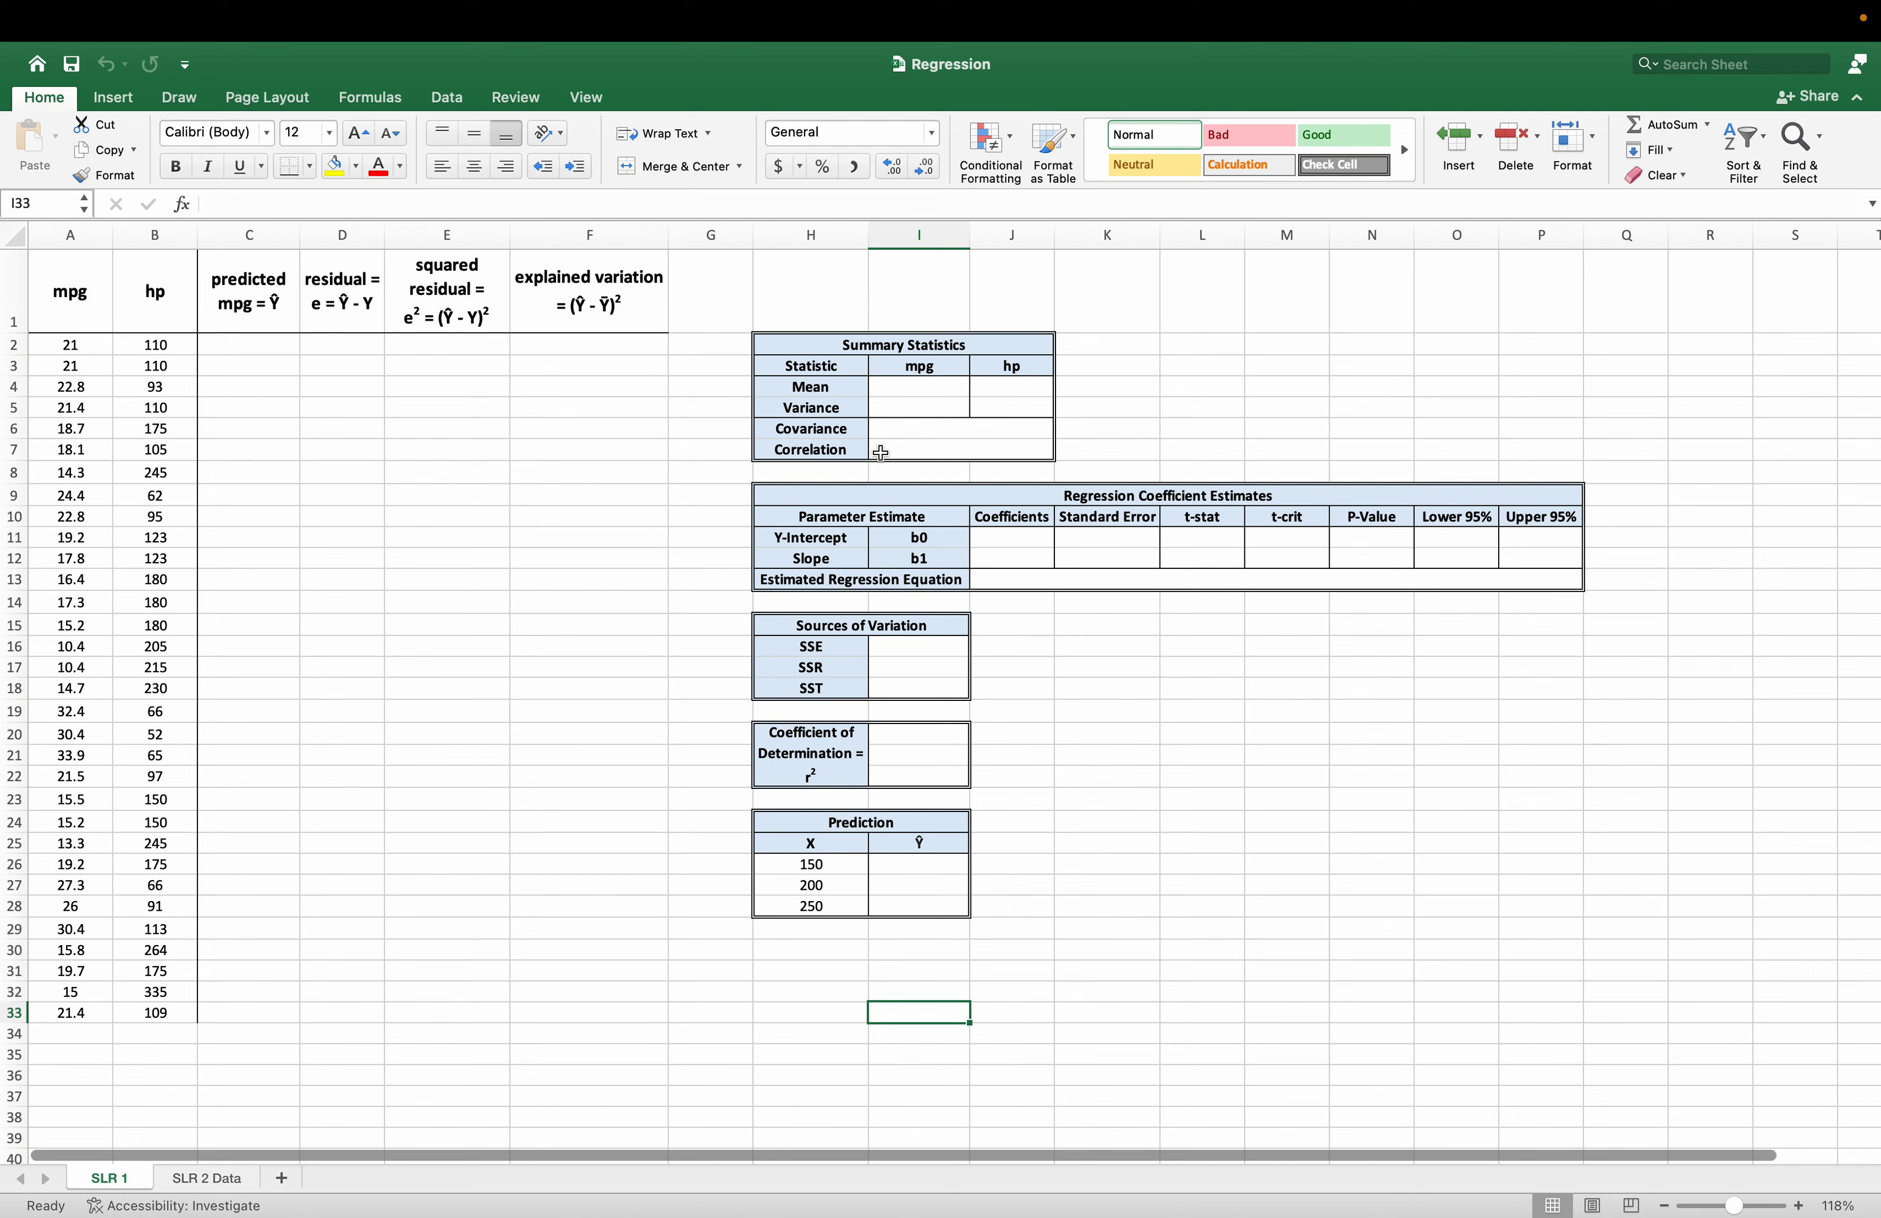
left_click_drag(917, 343, 924, 446)
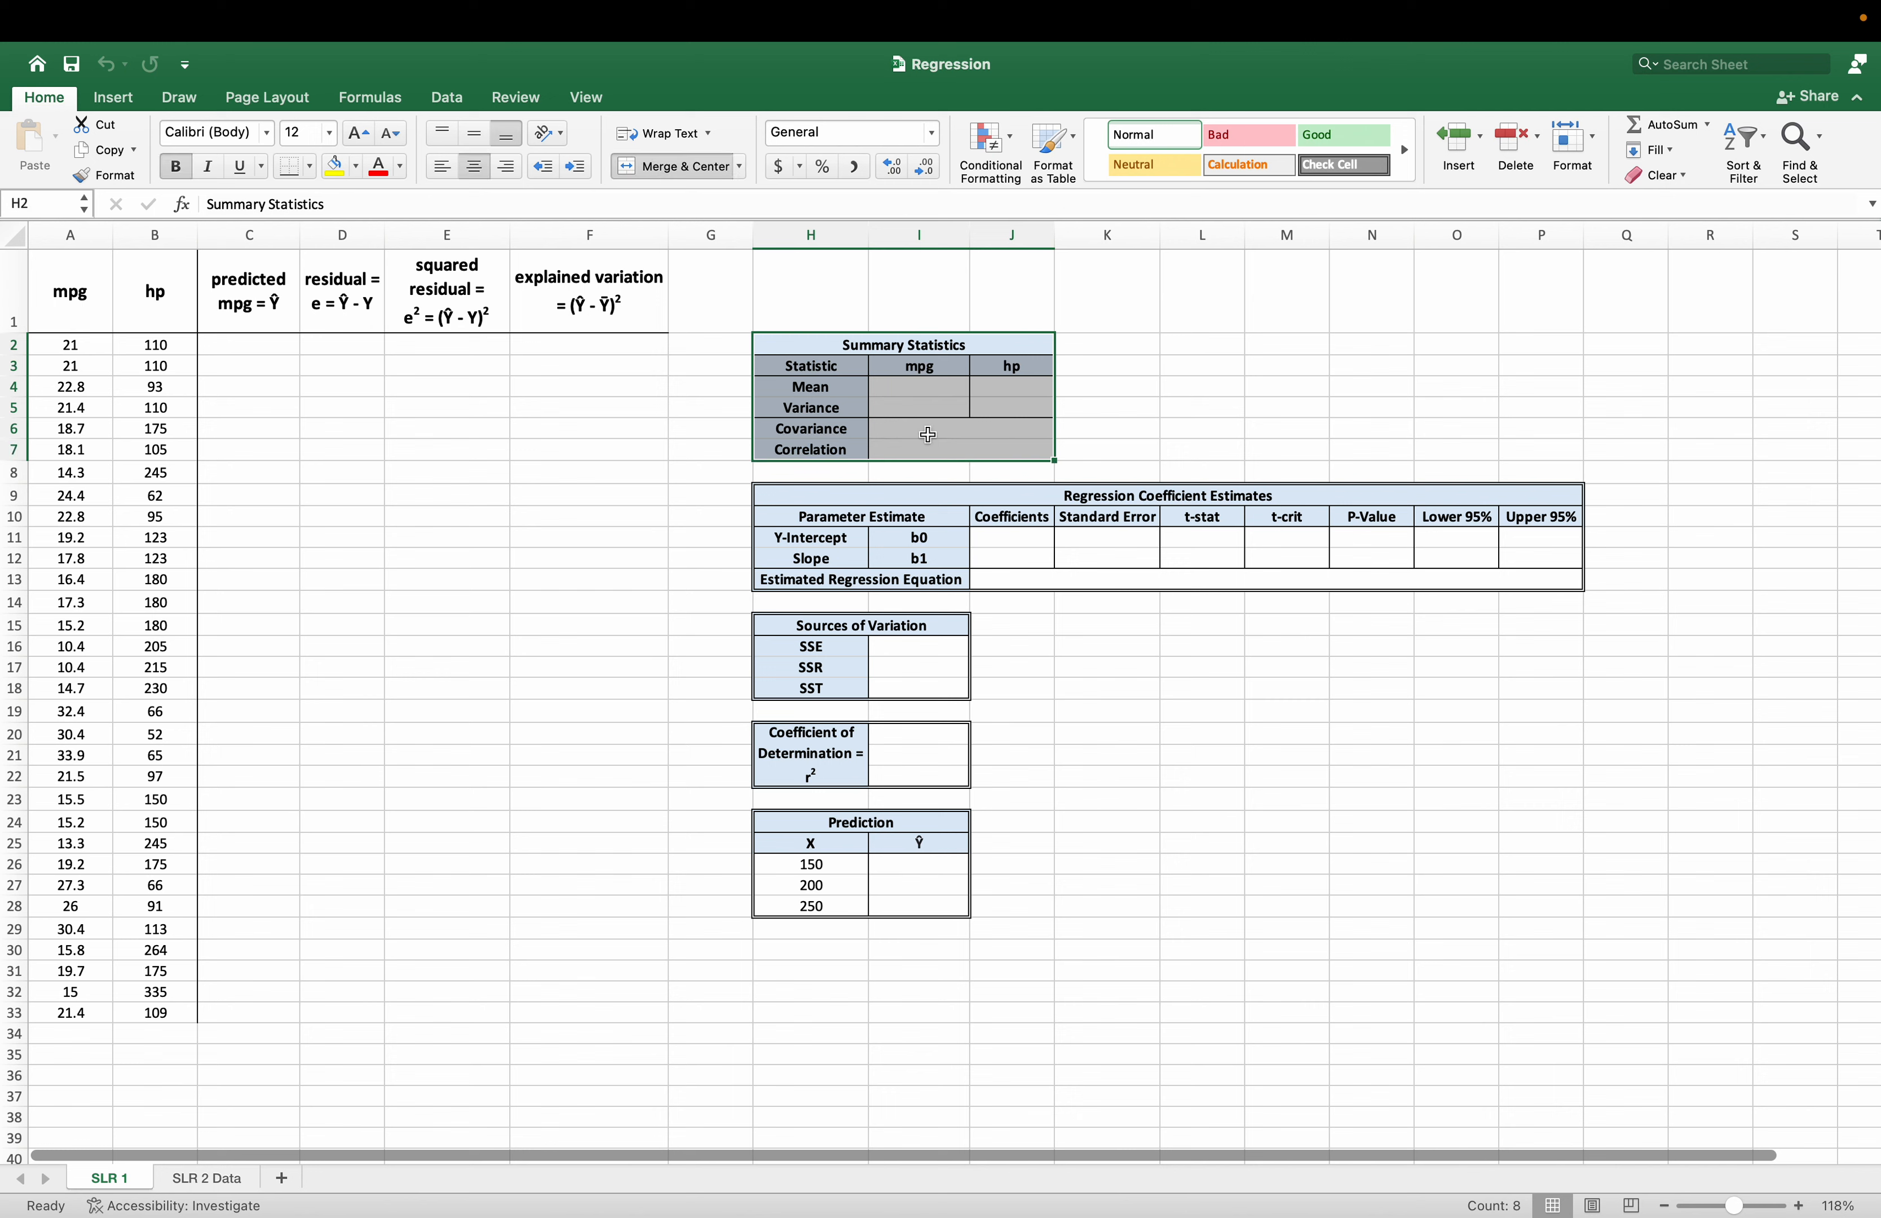
Calculate the mean of mpg in cell I4 of the Summary Statistics table with =AVERAGE(A2:A33).
left_click(931, 389)
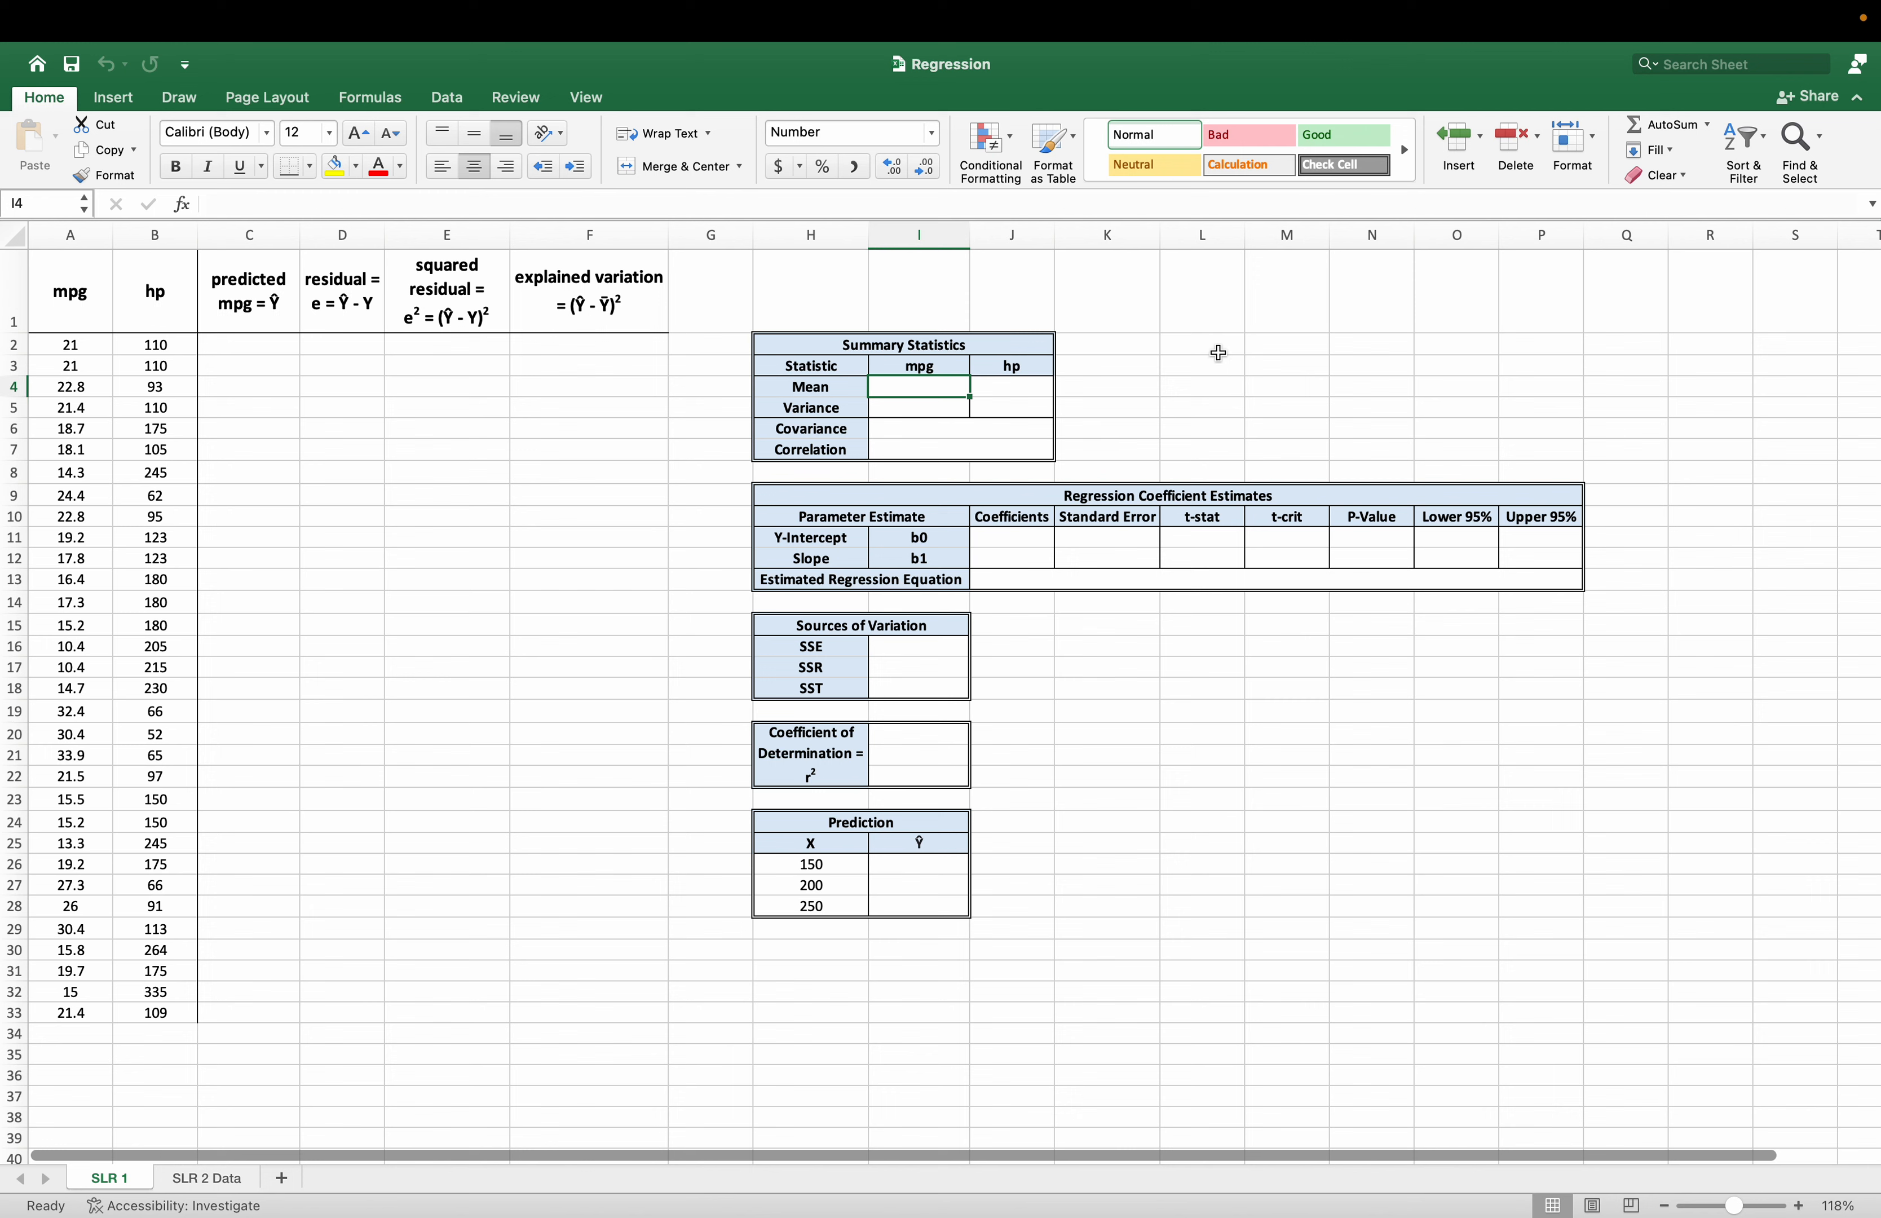
type("=AVERAGE(")
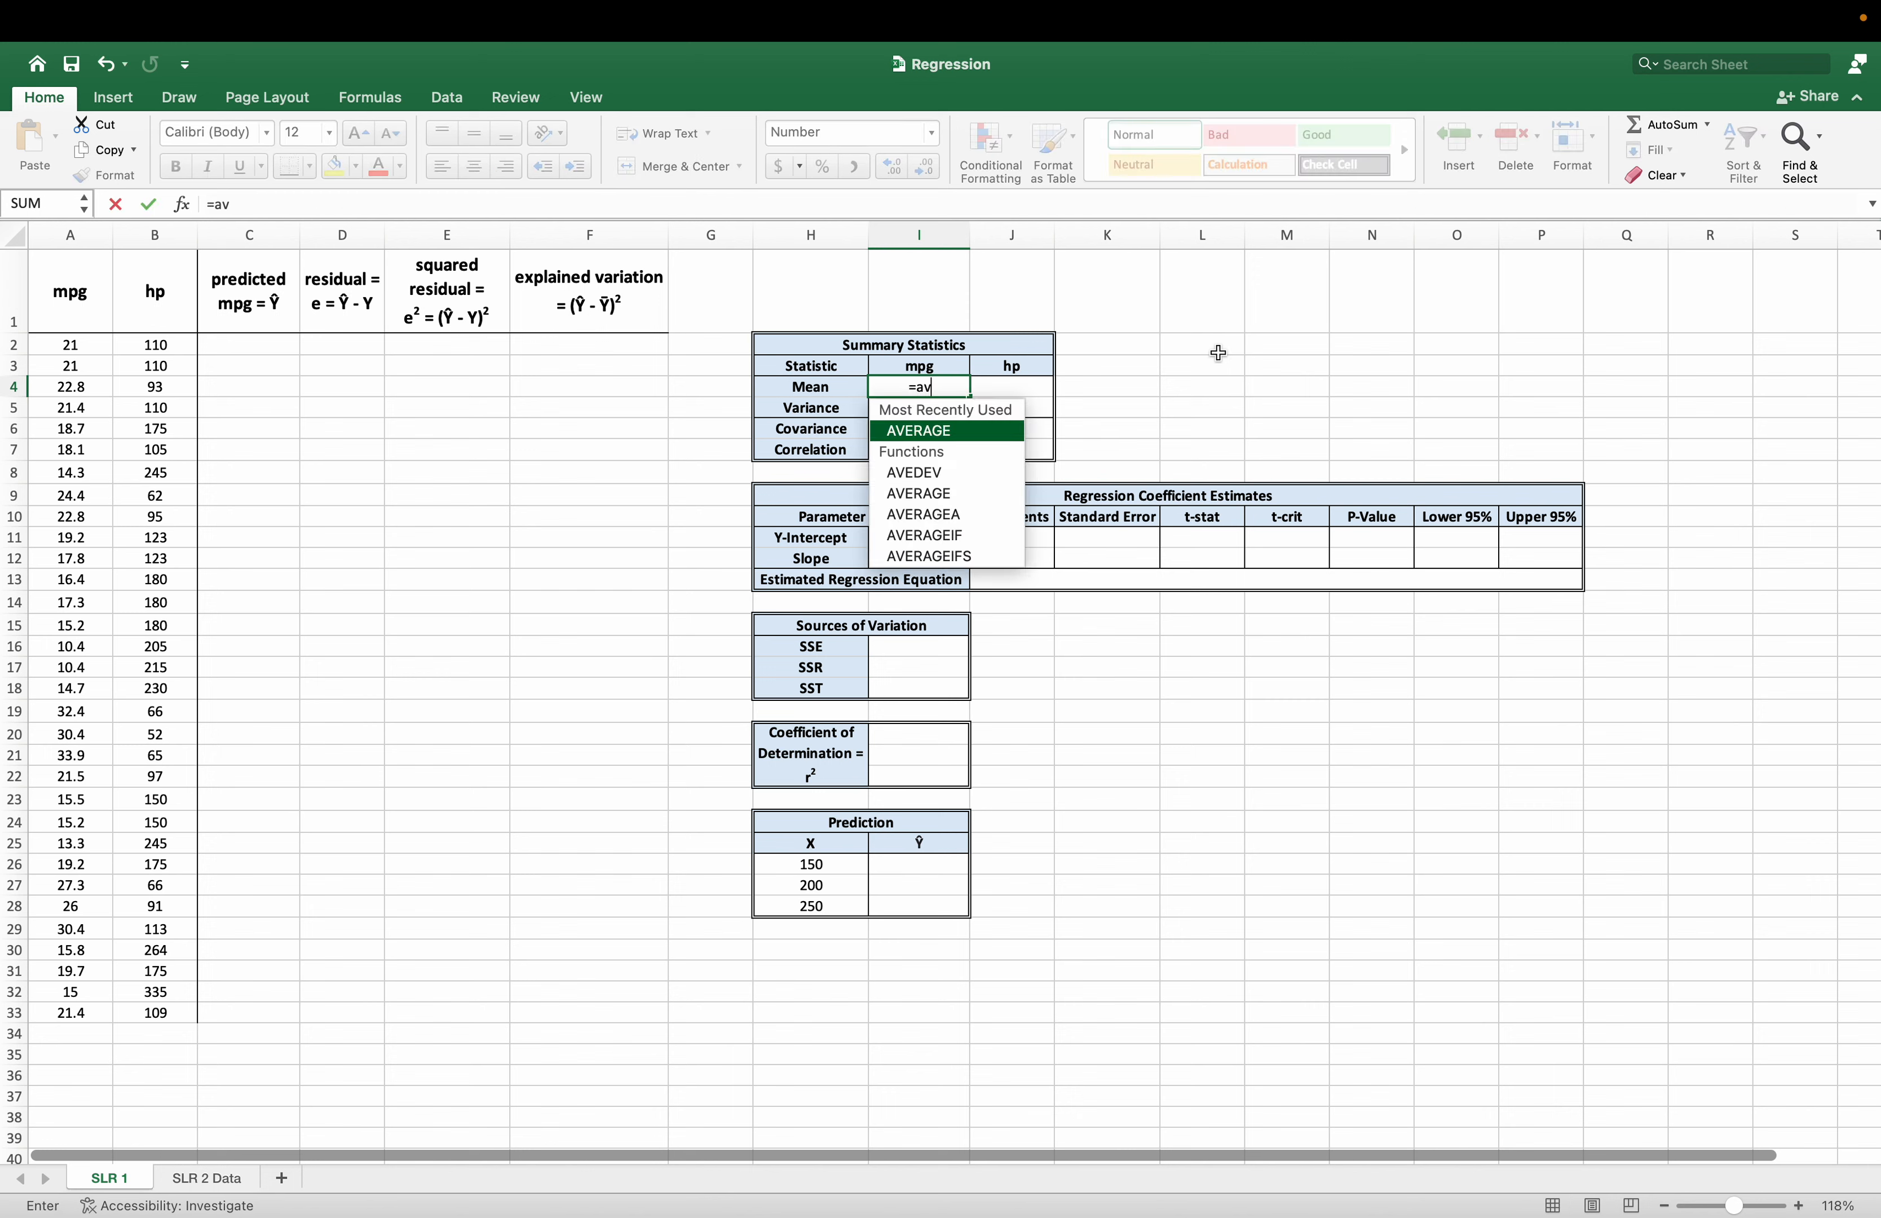
left_click_drag(71, 347, 71, 1014)
type(")")
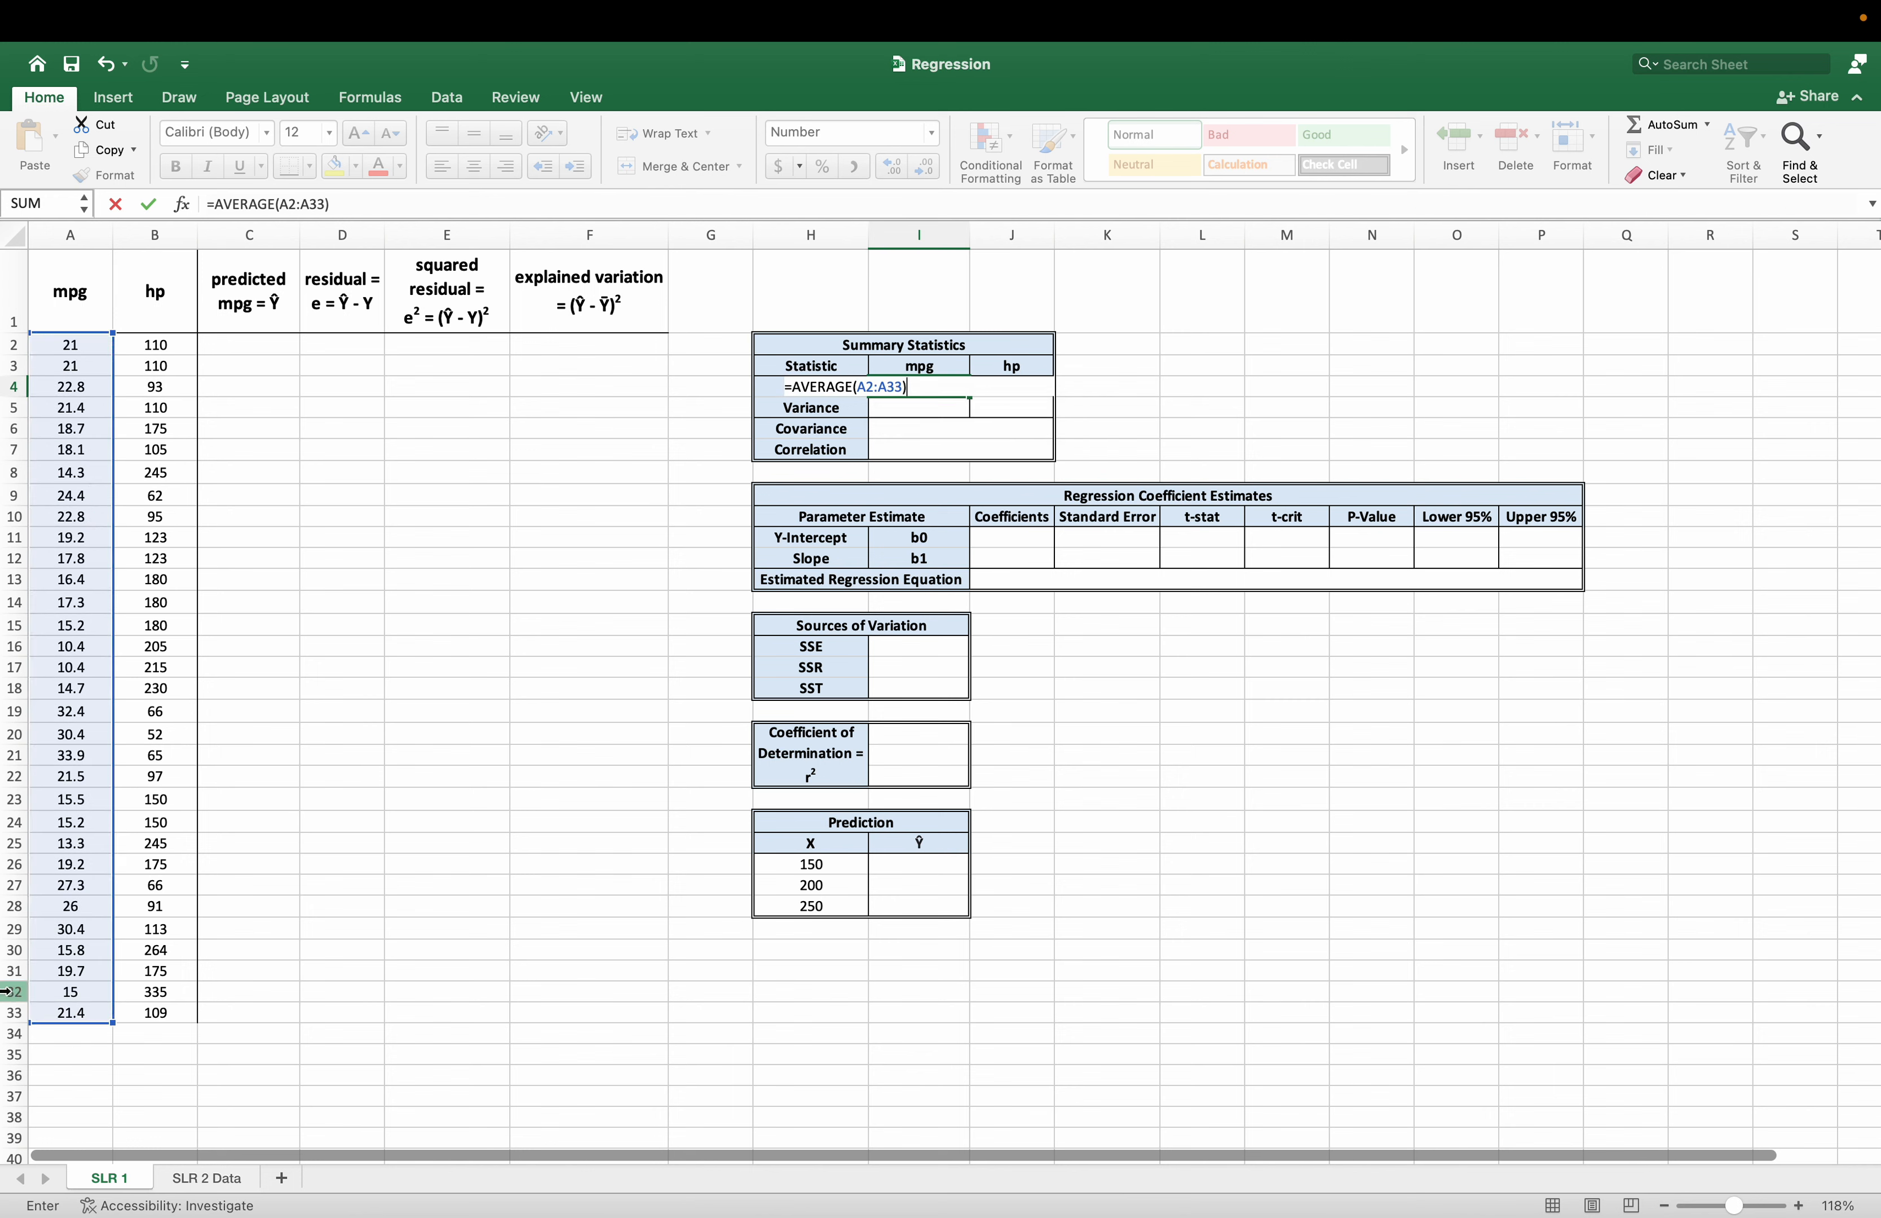
key("Return")
Calculate the mean of hp in cell J4 with =AVERAGE(B2:B33).
key("Up")
key("Right")
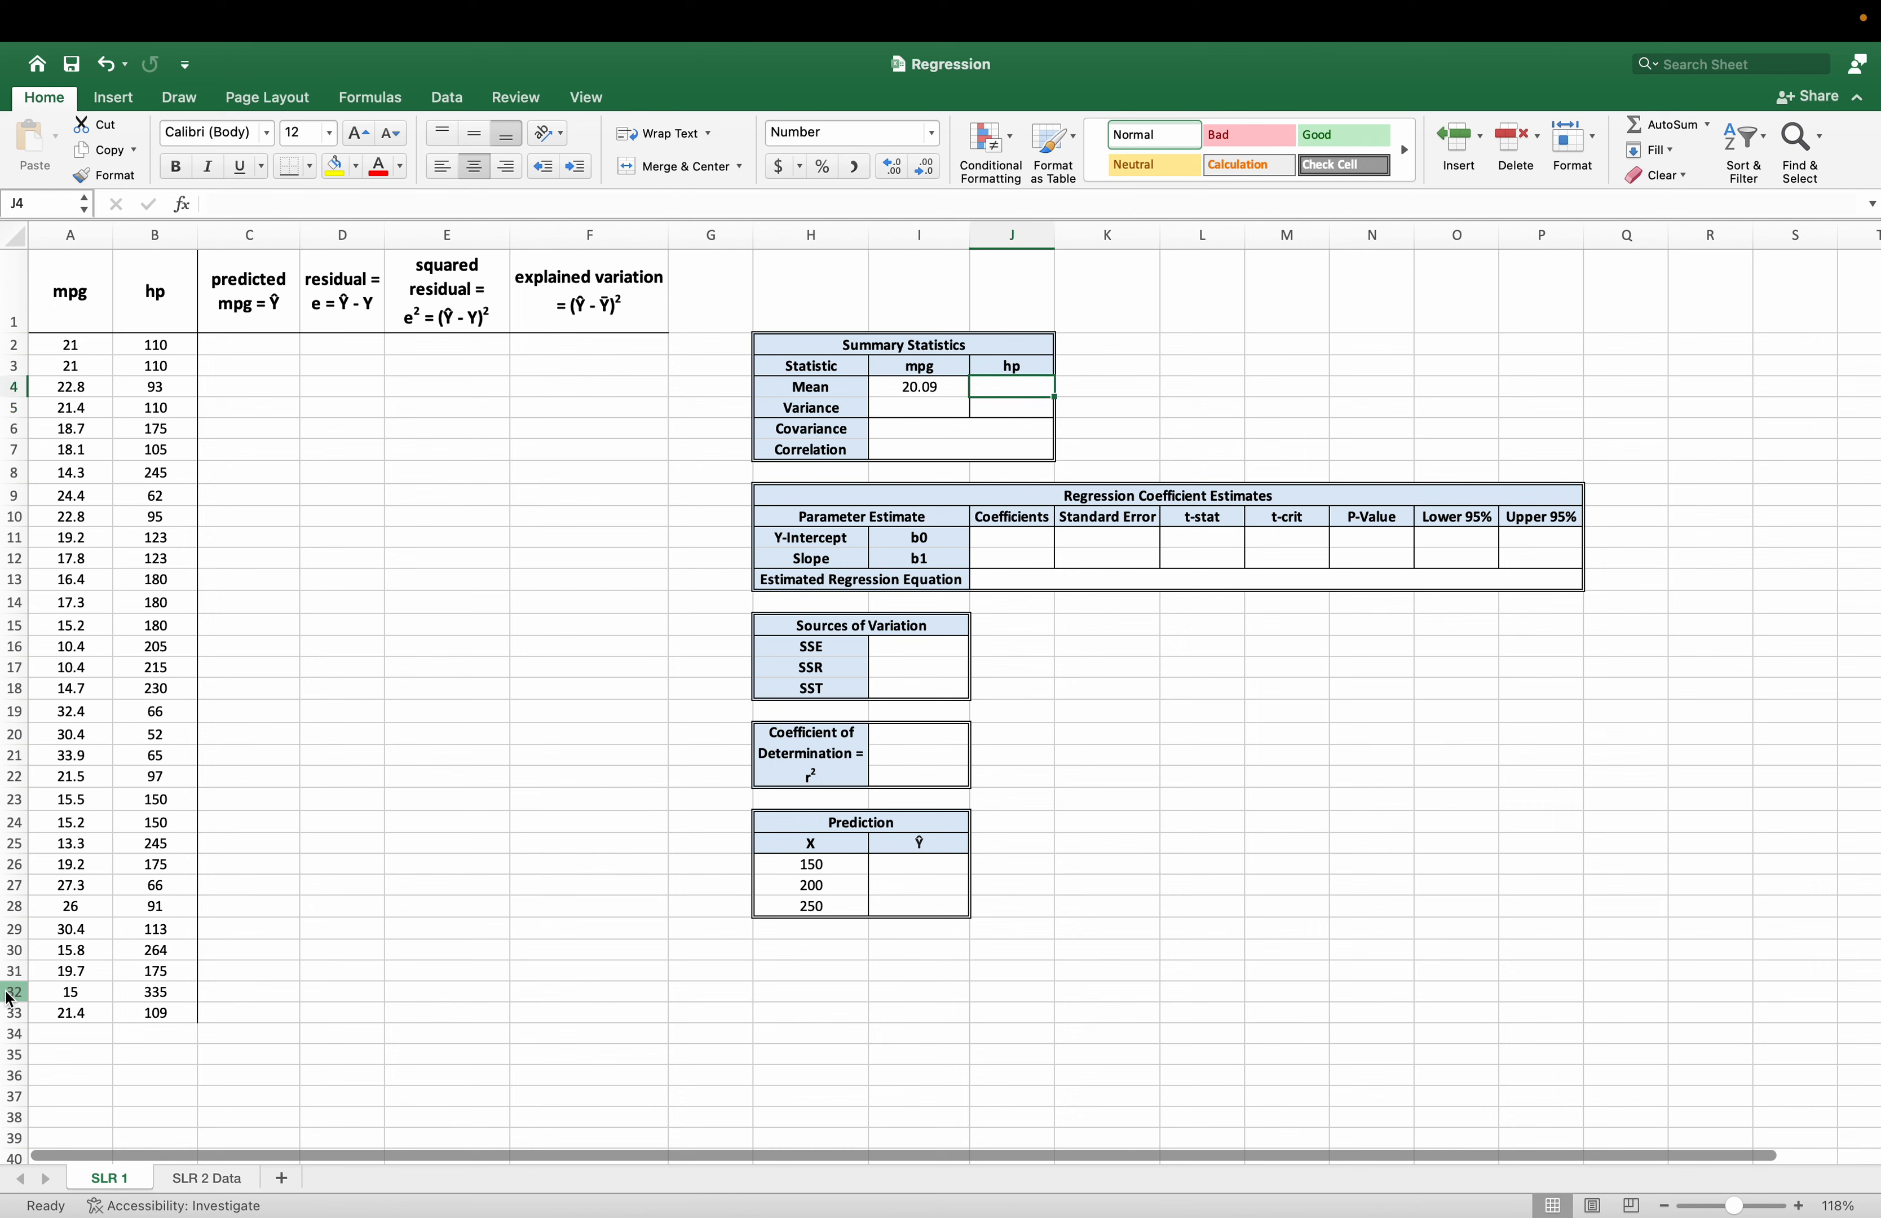
type("=ave")
key("Tab")
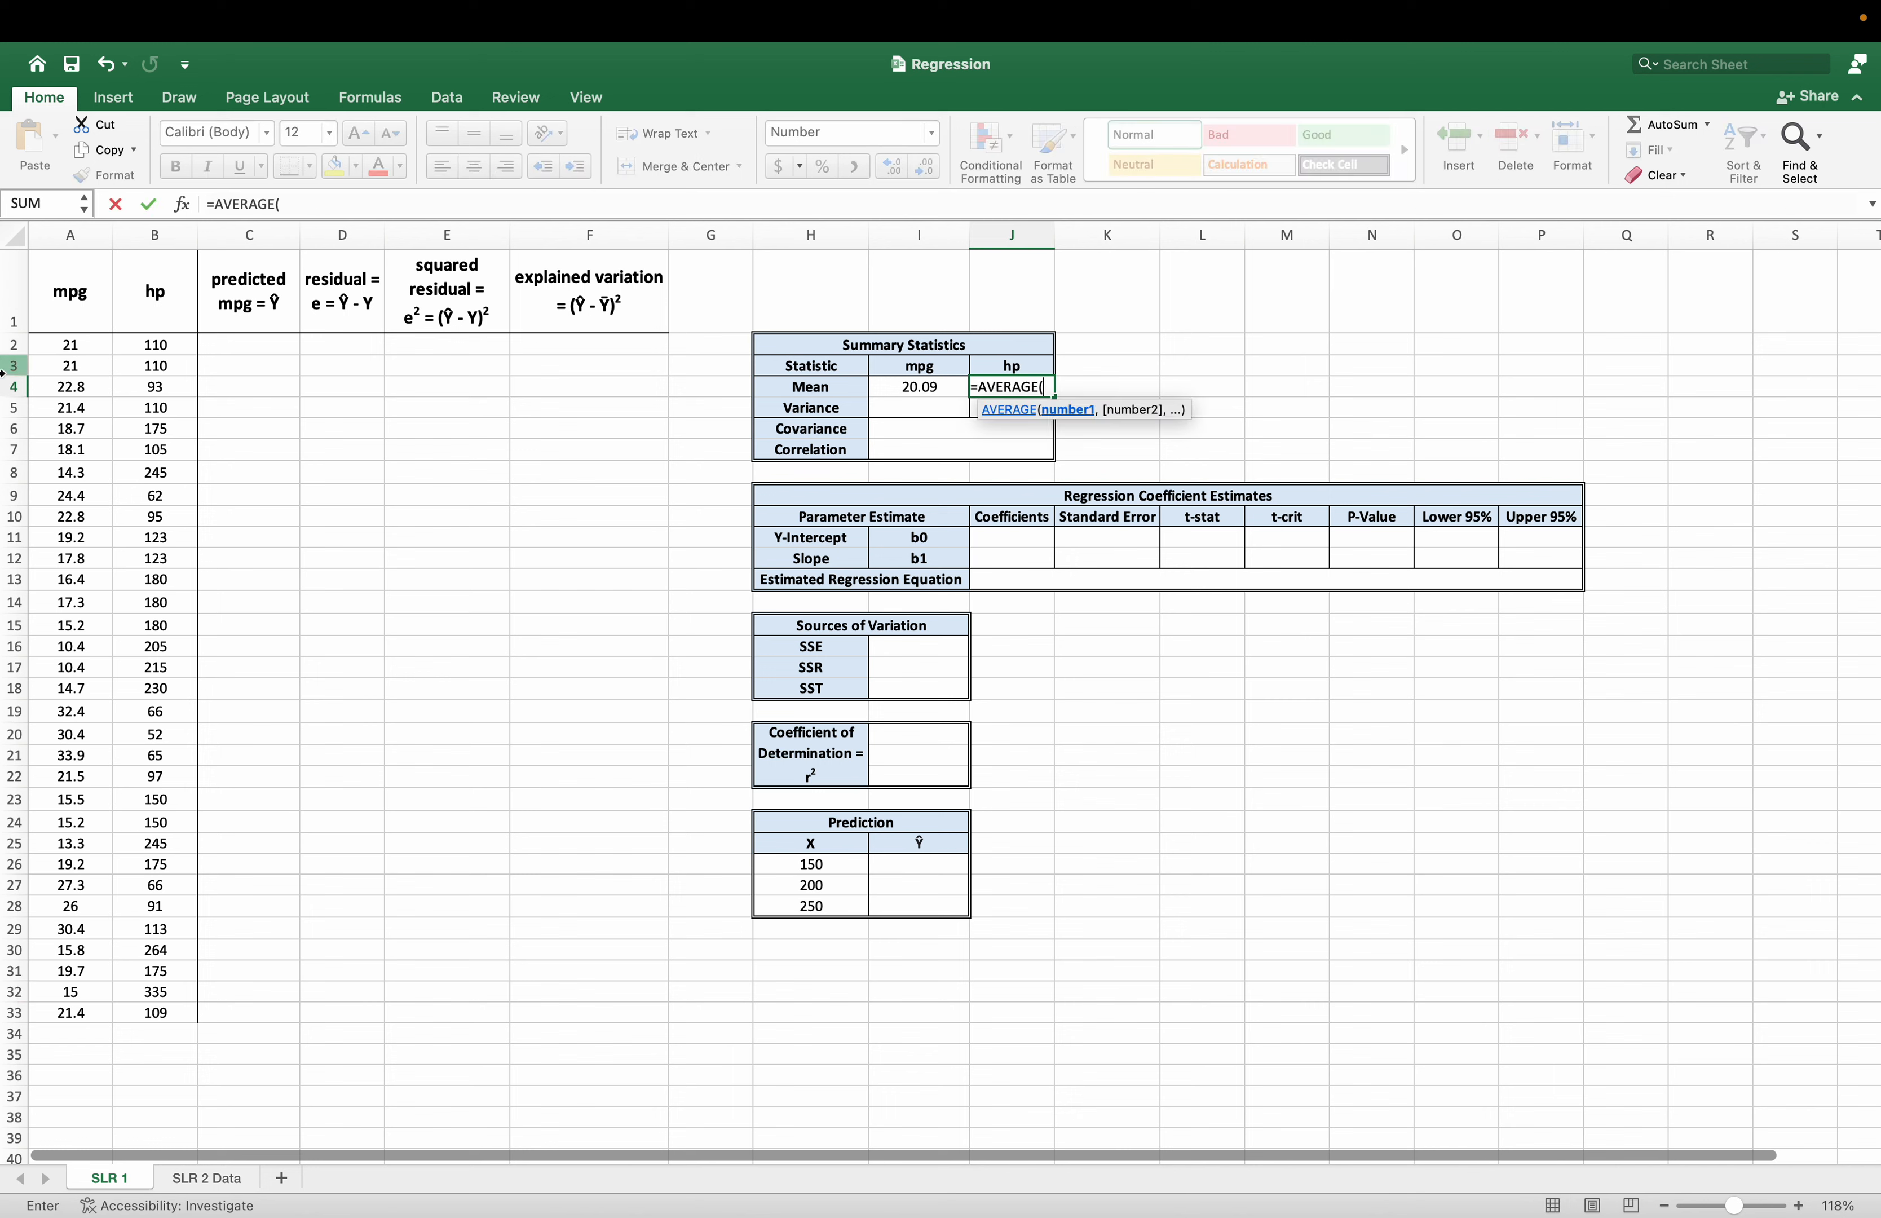
left_click_drag(155, 345, 151, 1016)
type(")")
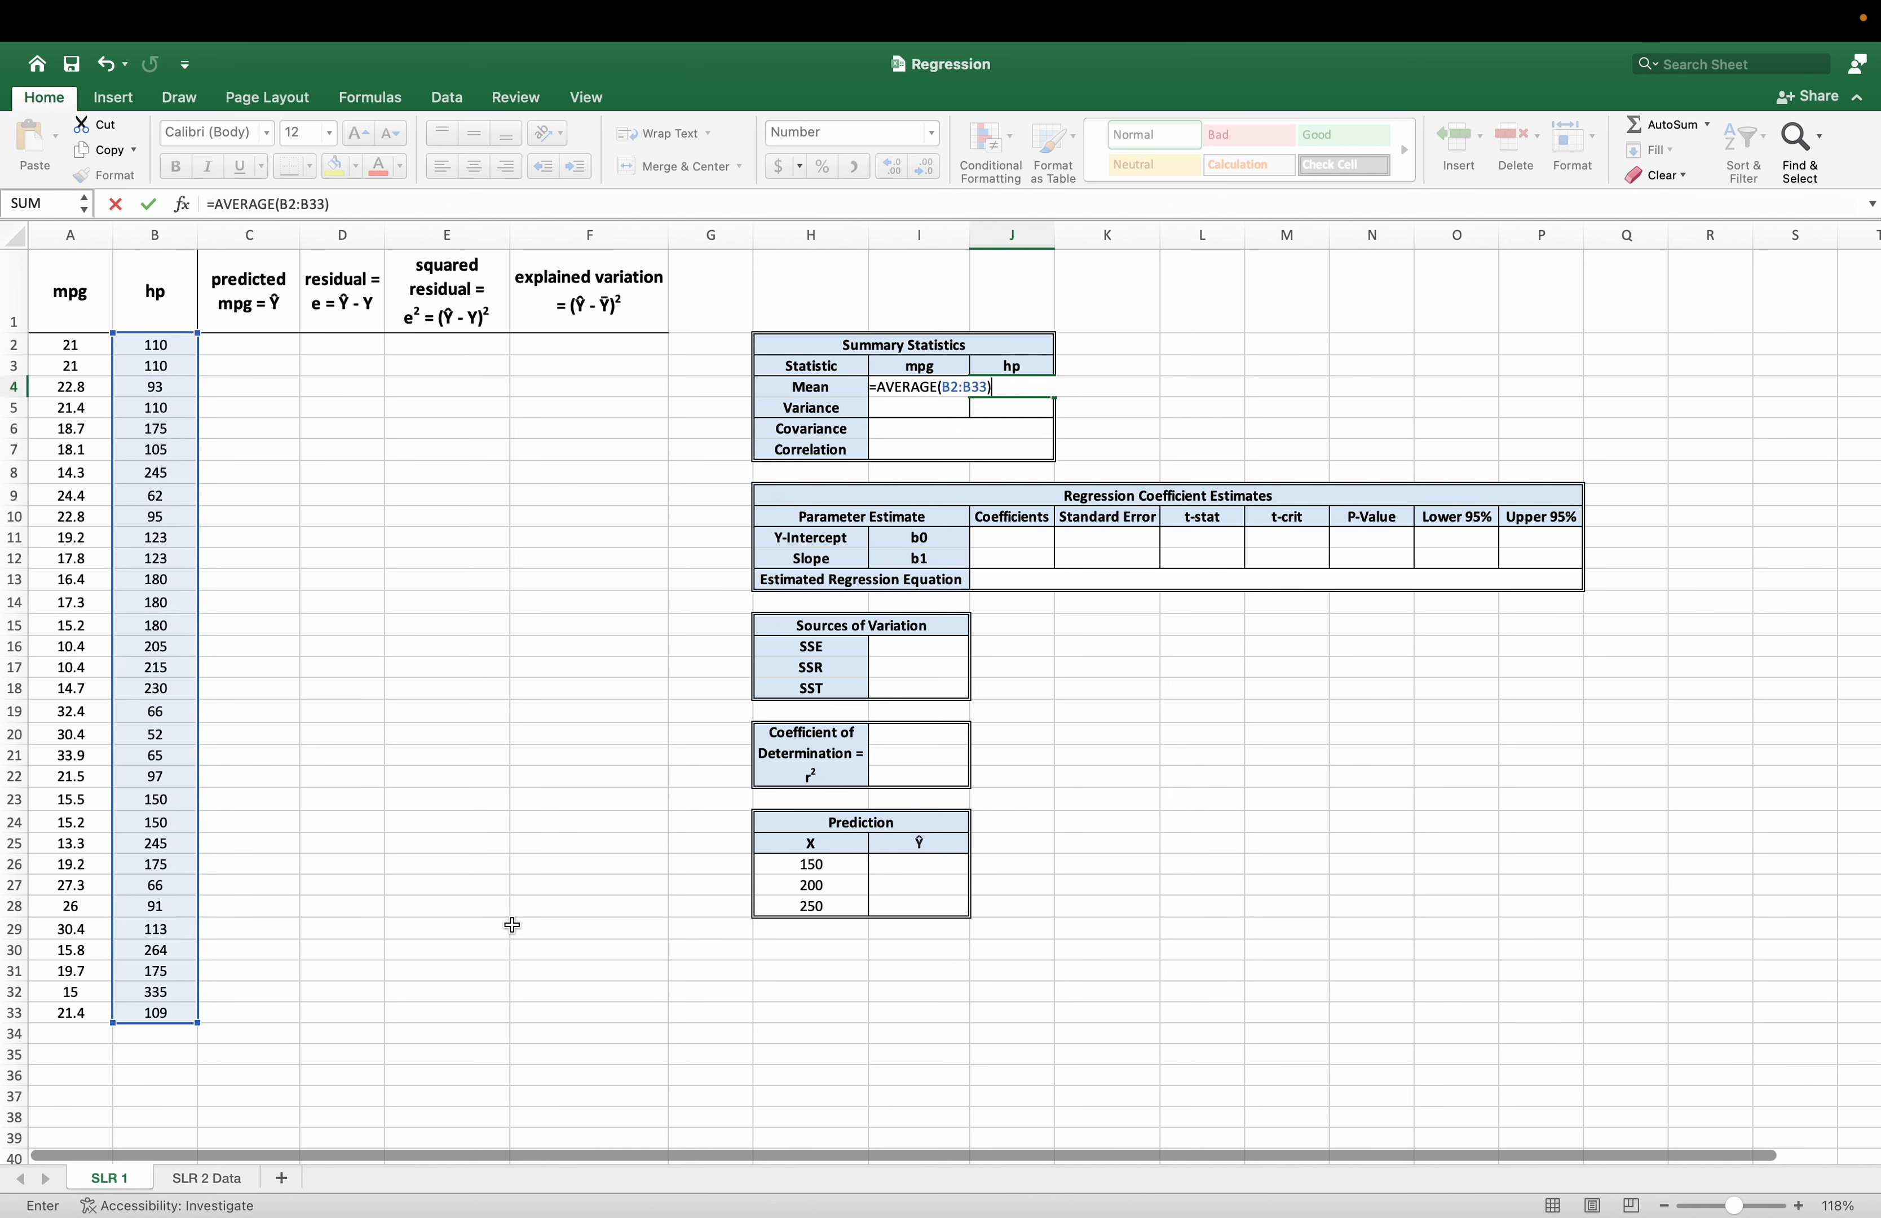
key("Return")
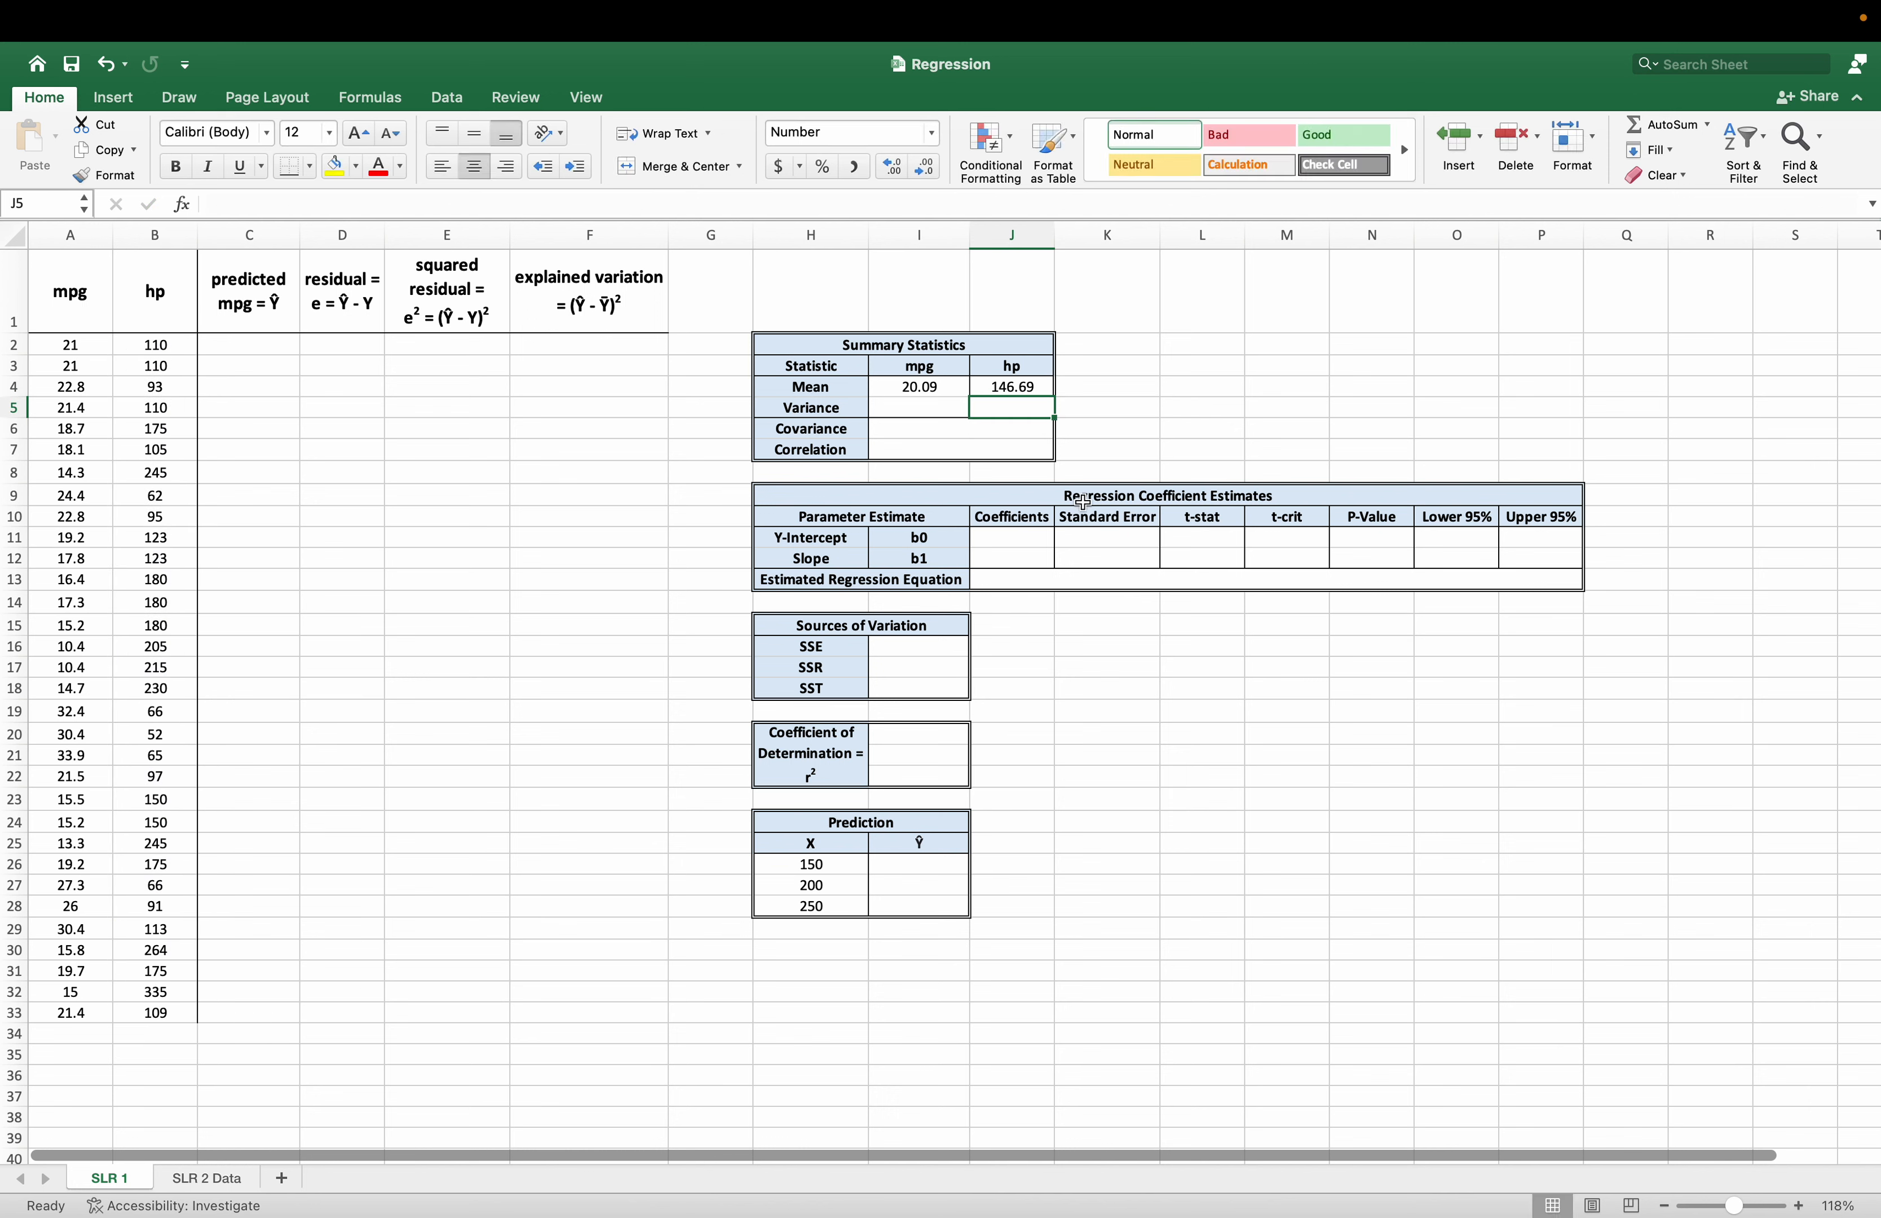
Calculate the sample variance of mpg in cell I5 with =VAR.S(A2:A33).
key("Left")
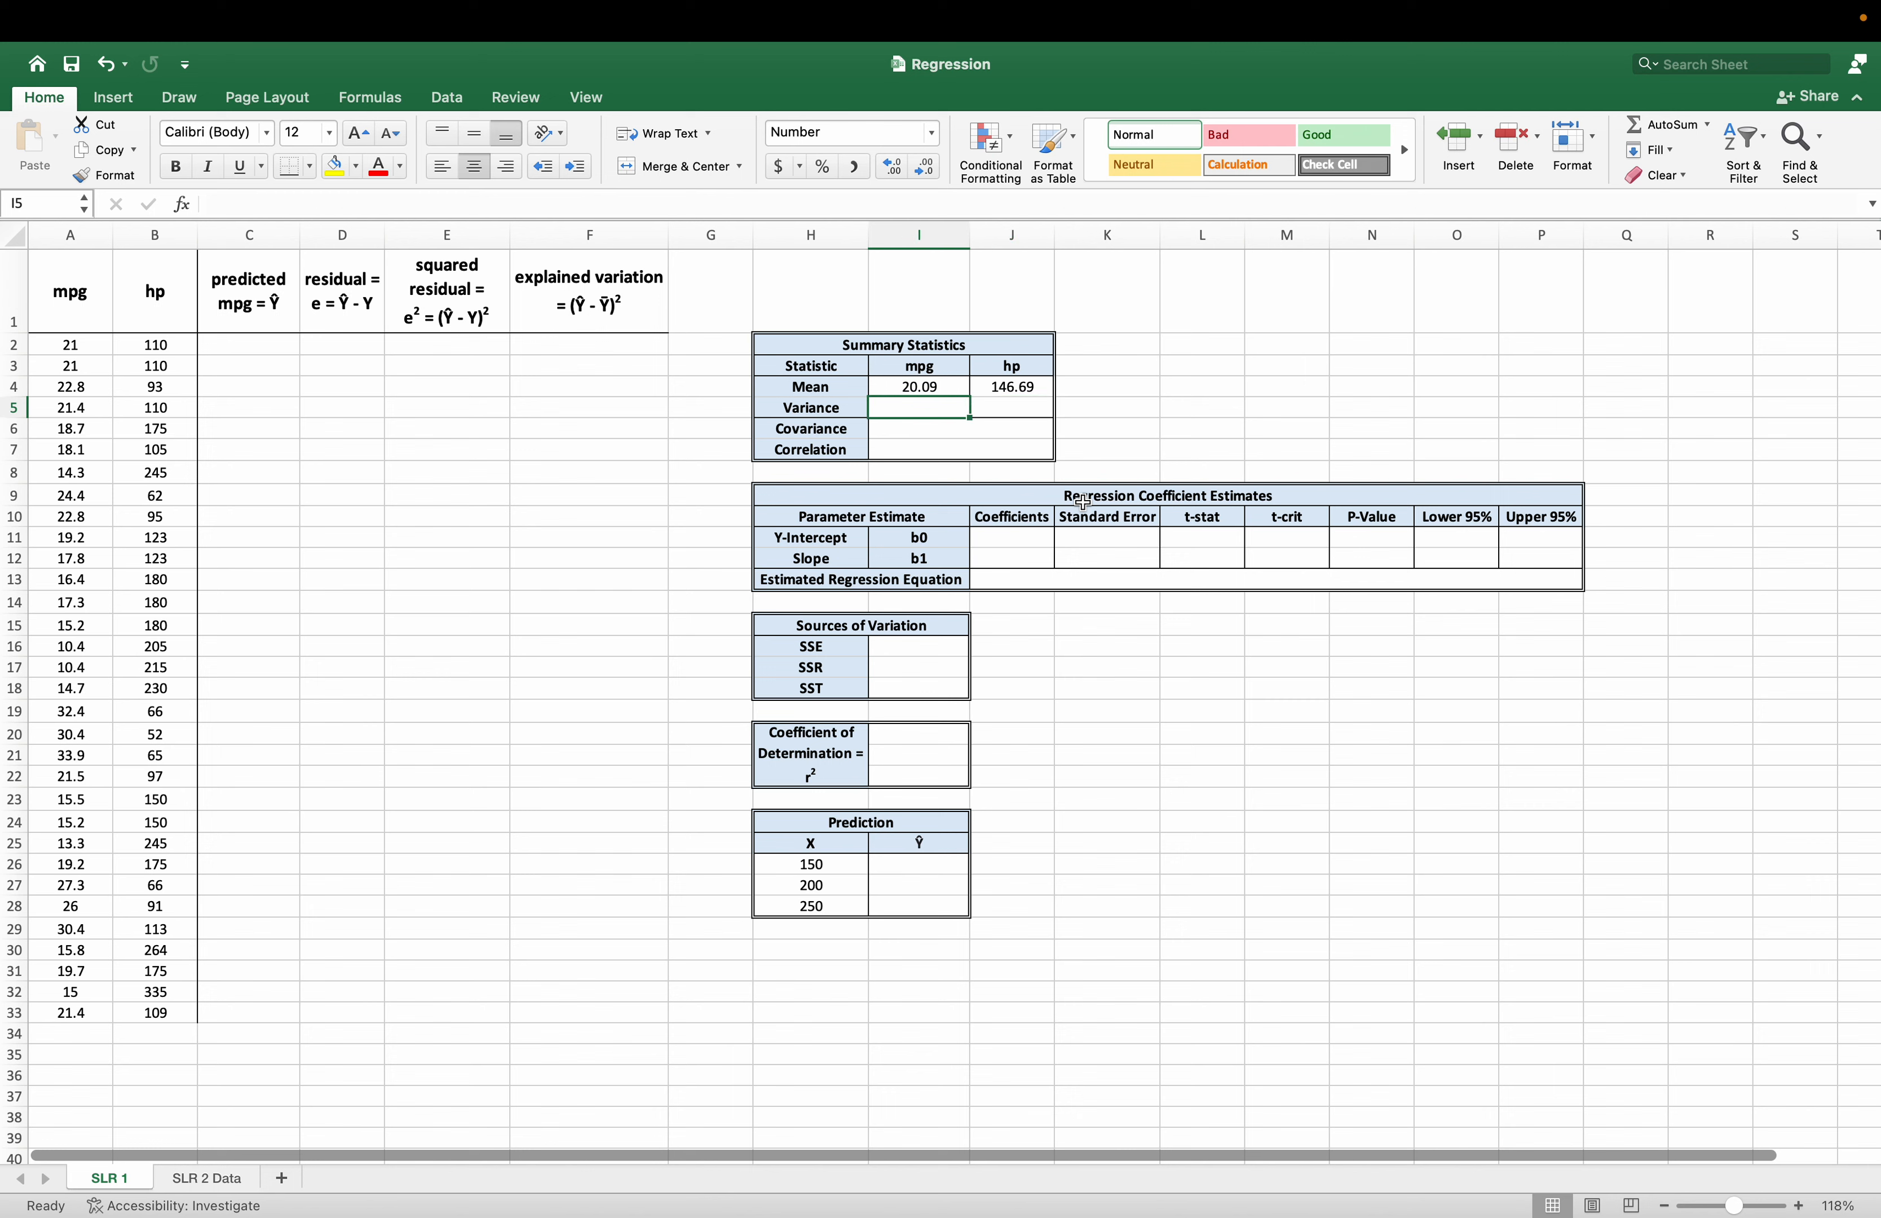
type("=var.s")
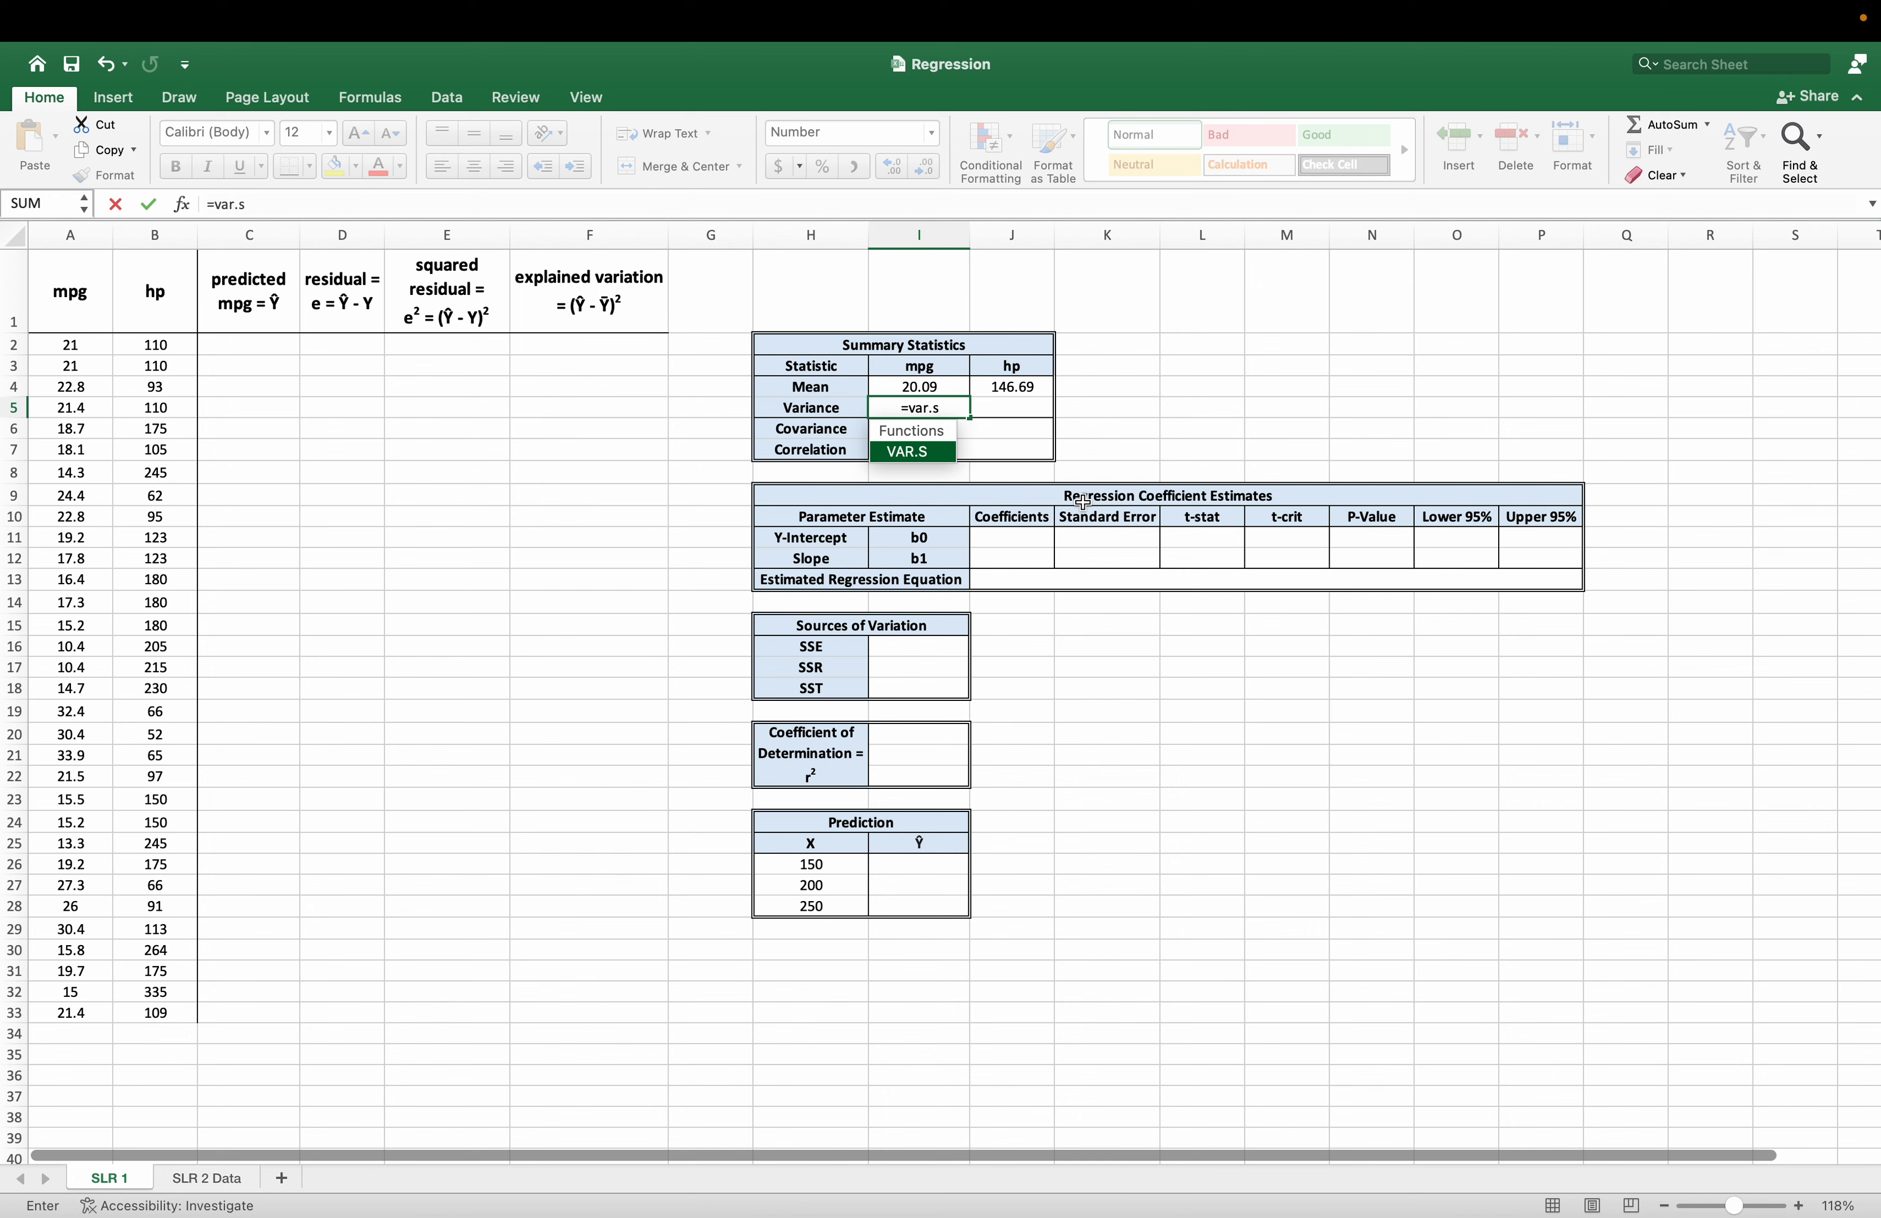
key("Tab")
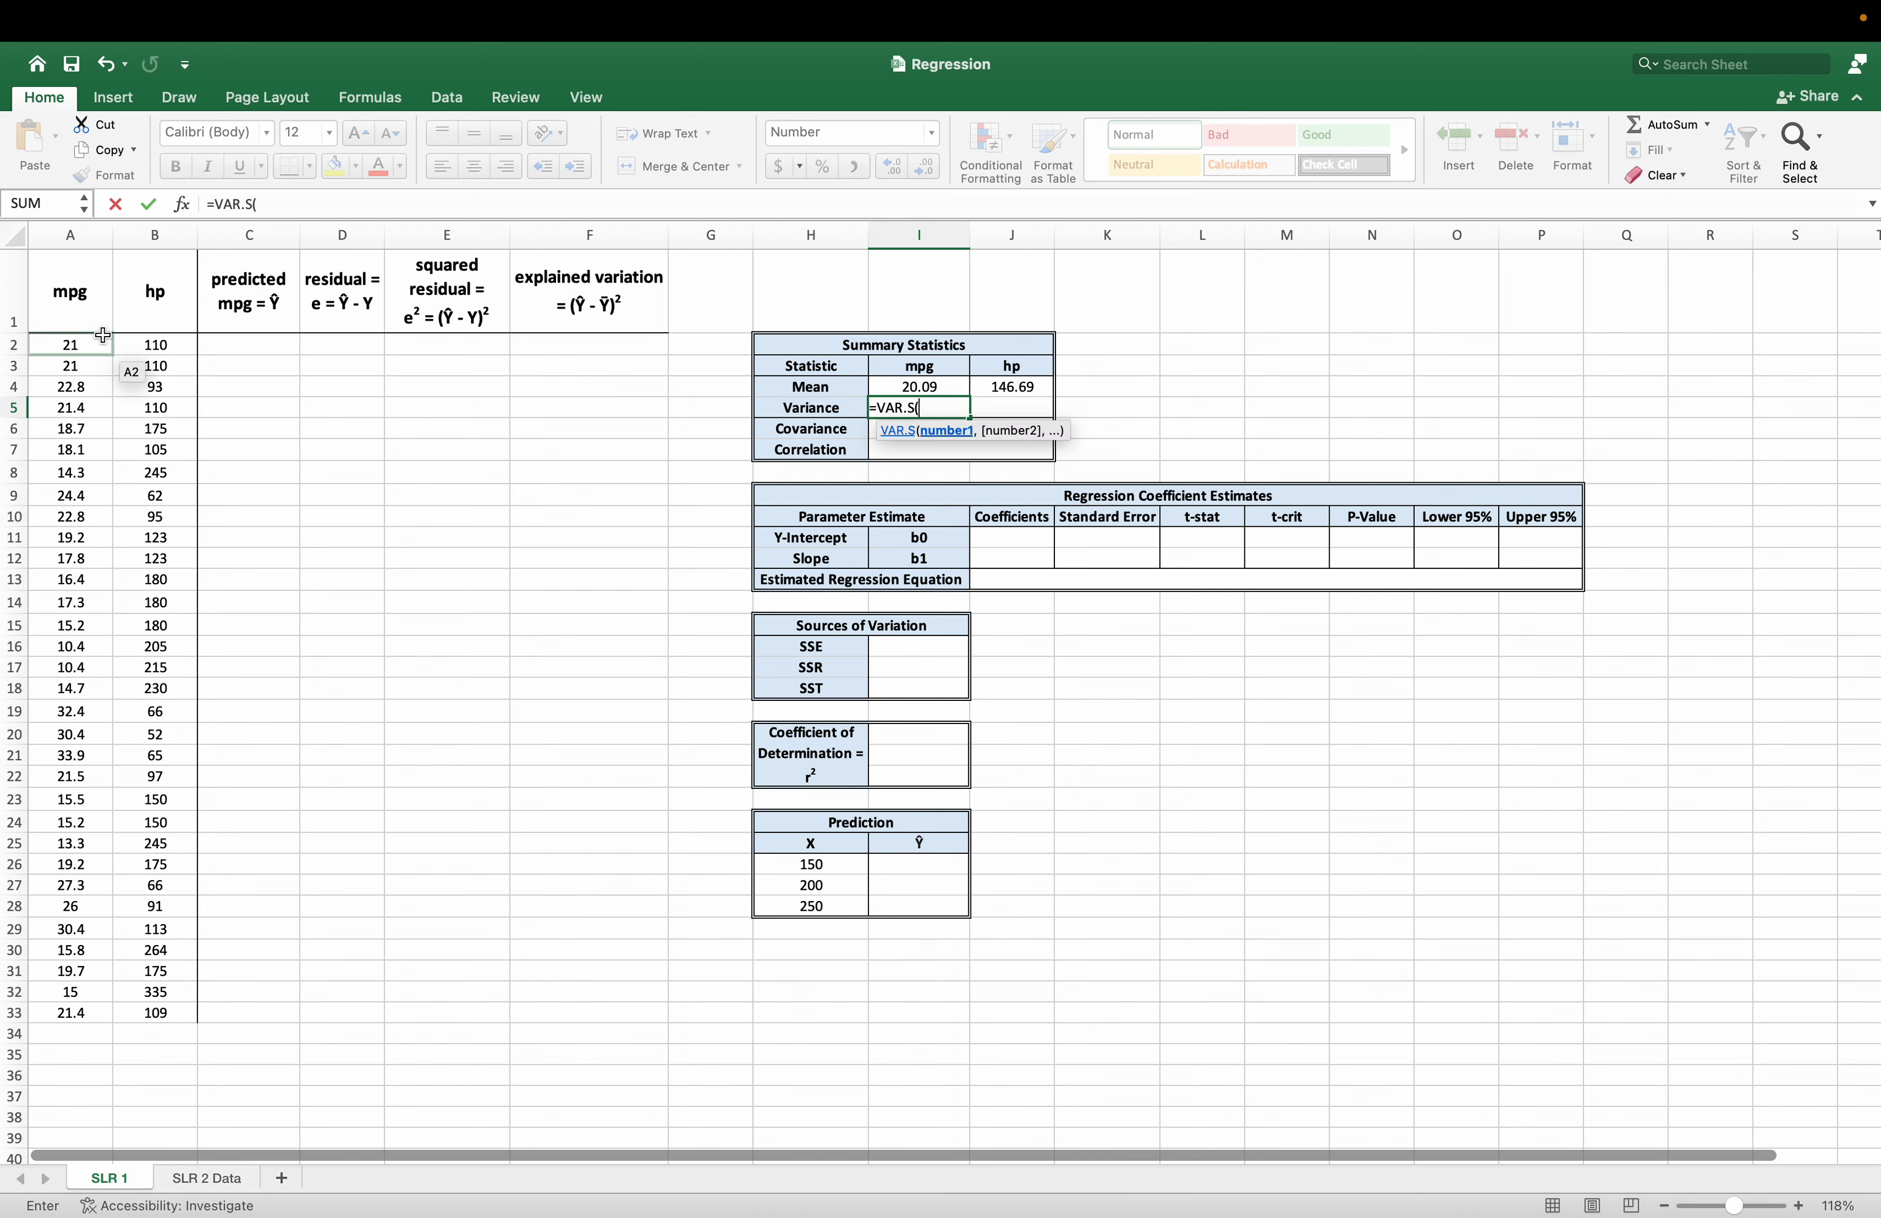
left_click_drag(96, 343, 32, 1012)
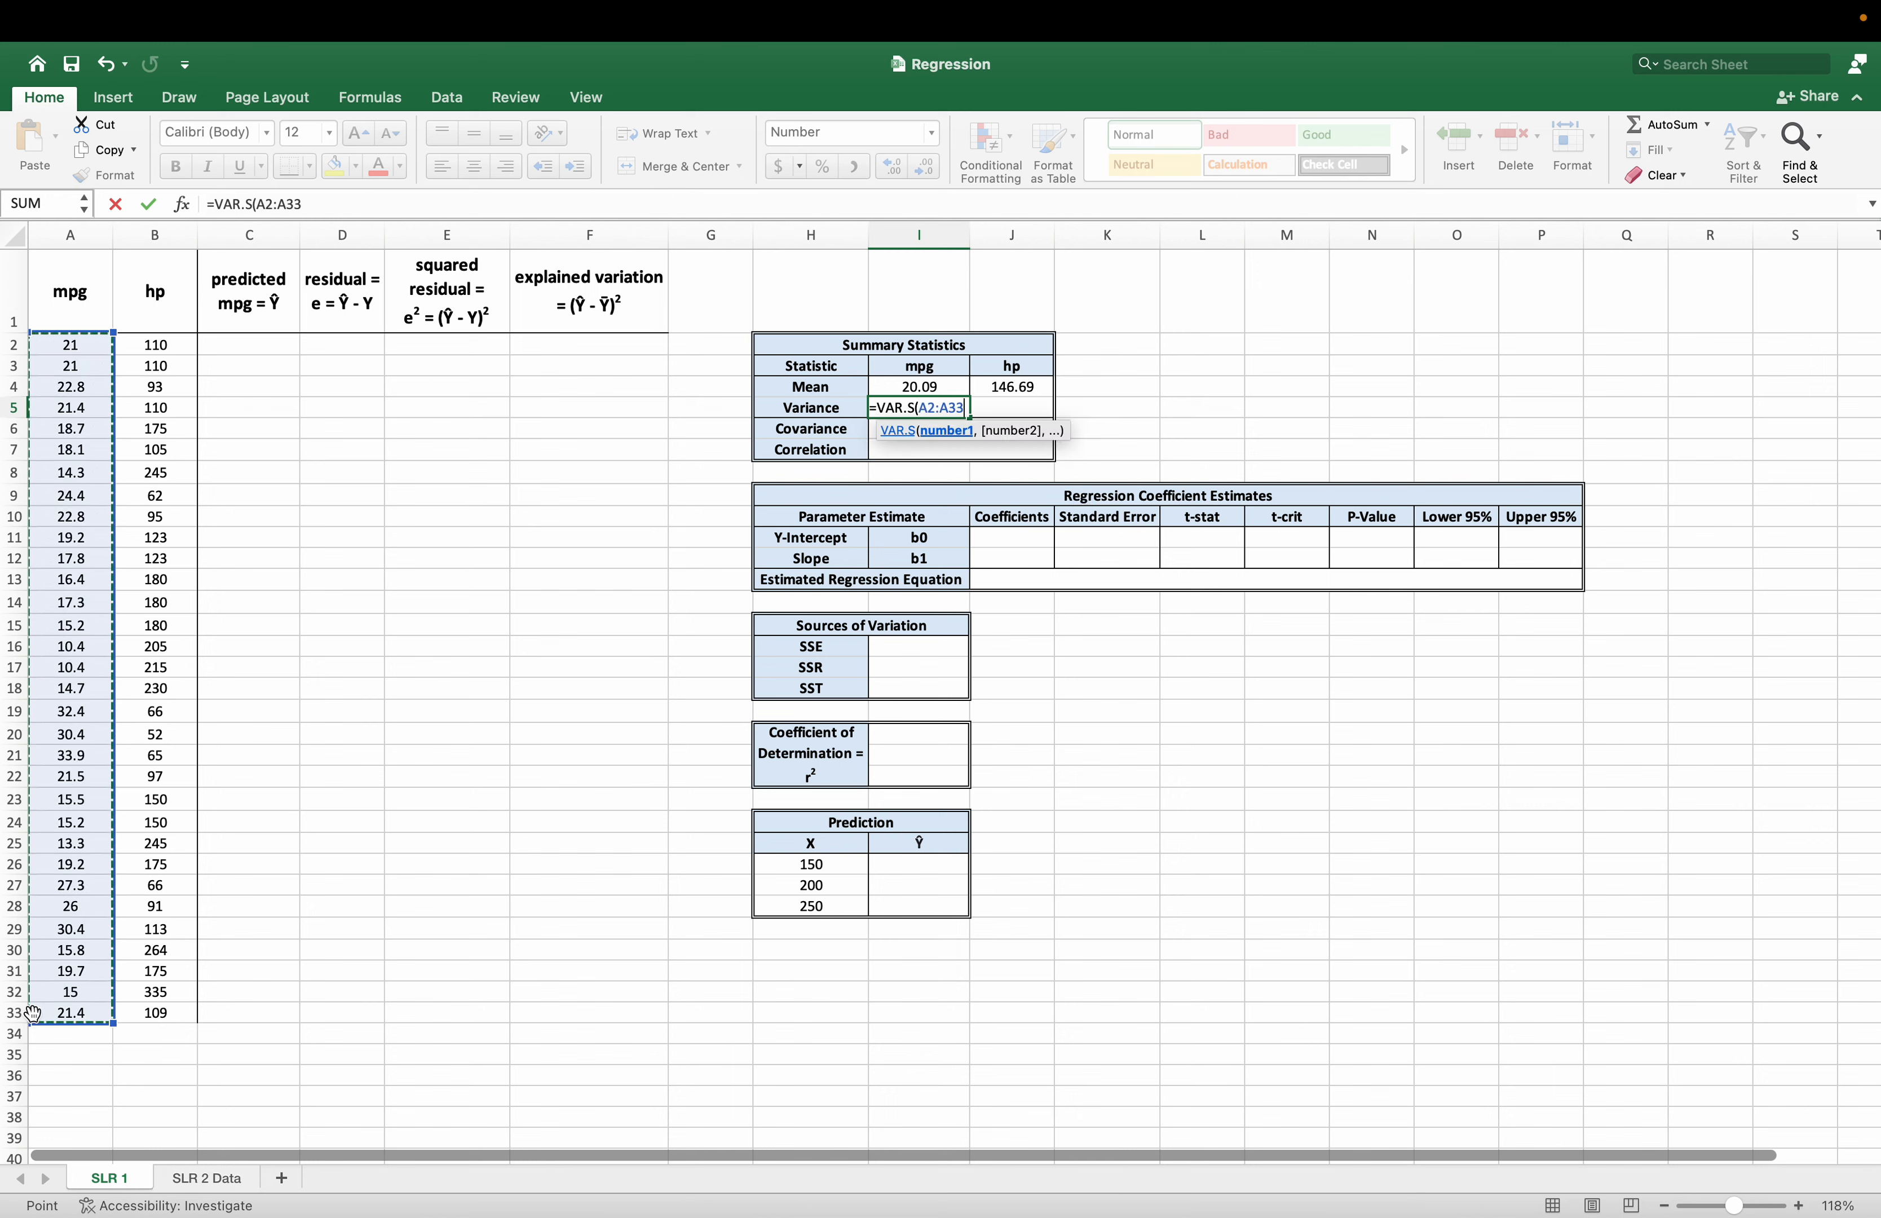
type(")")
key("Return")
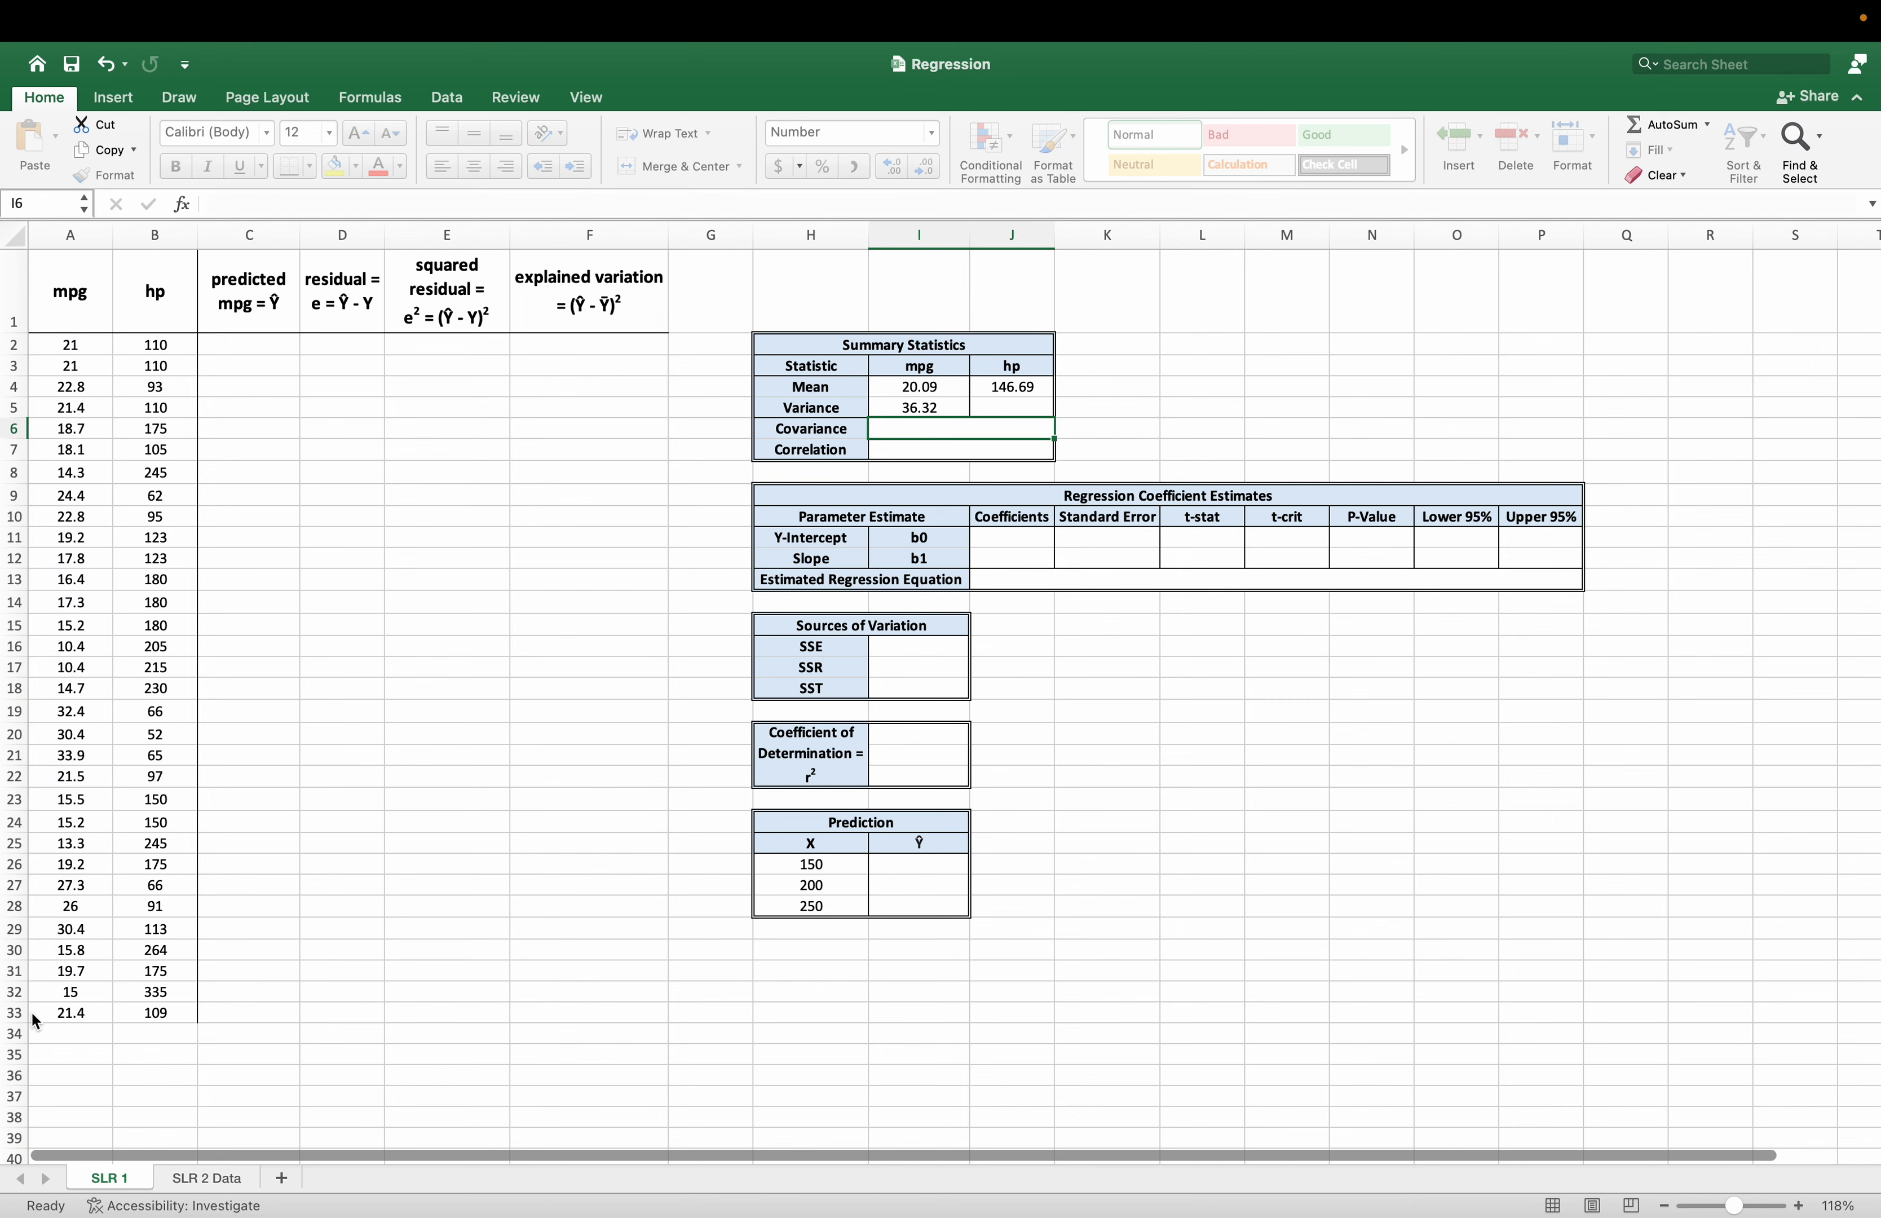
Calculate the sample variance of hp in cell J5 with VAR.S over the range B2:B33.
key("Up")
key("Right")
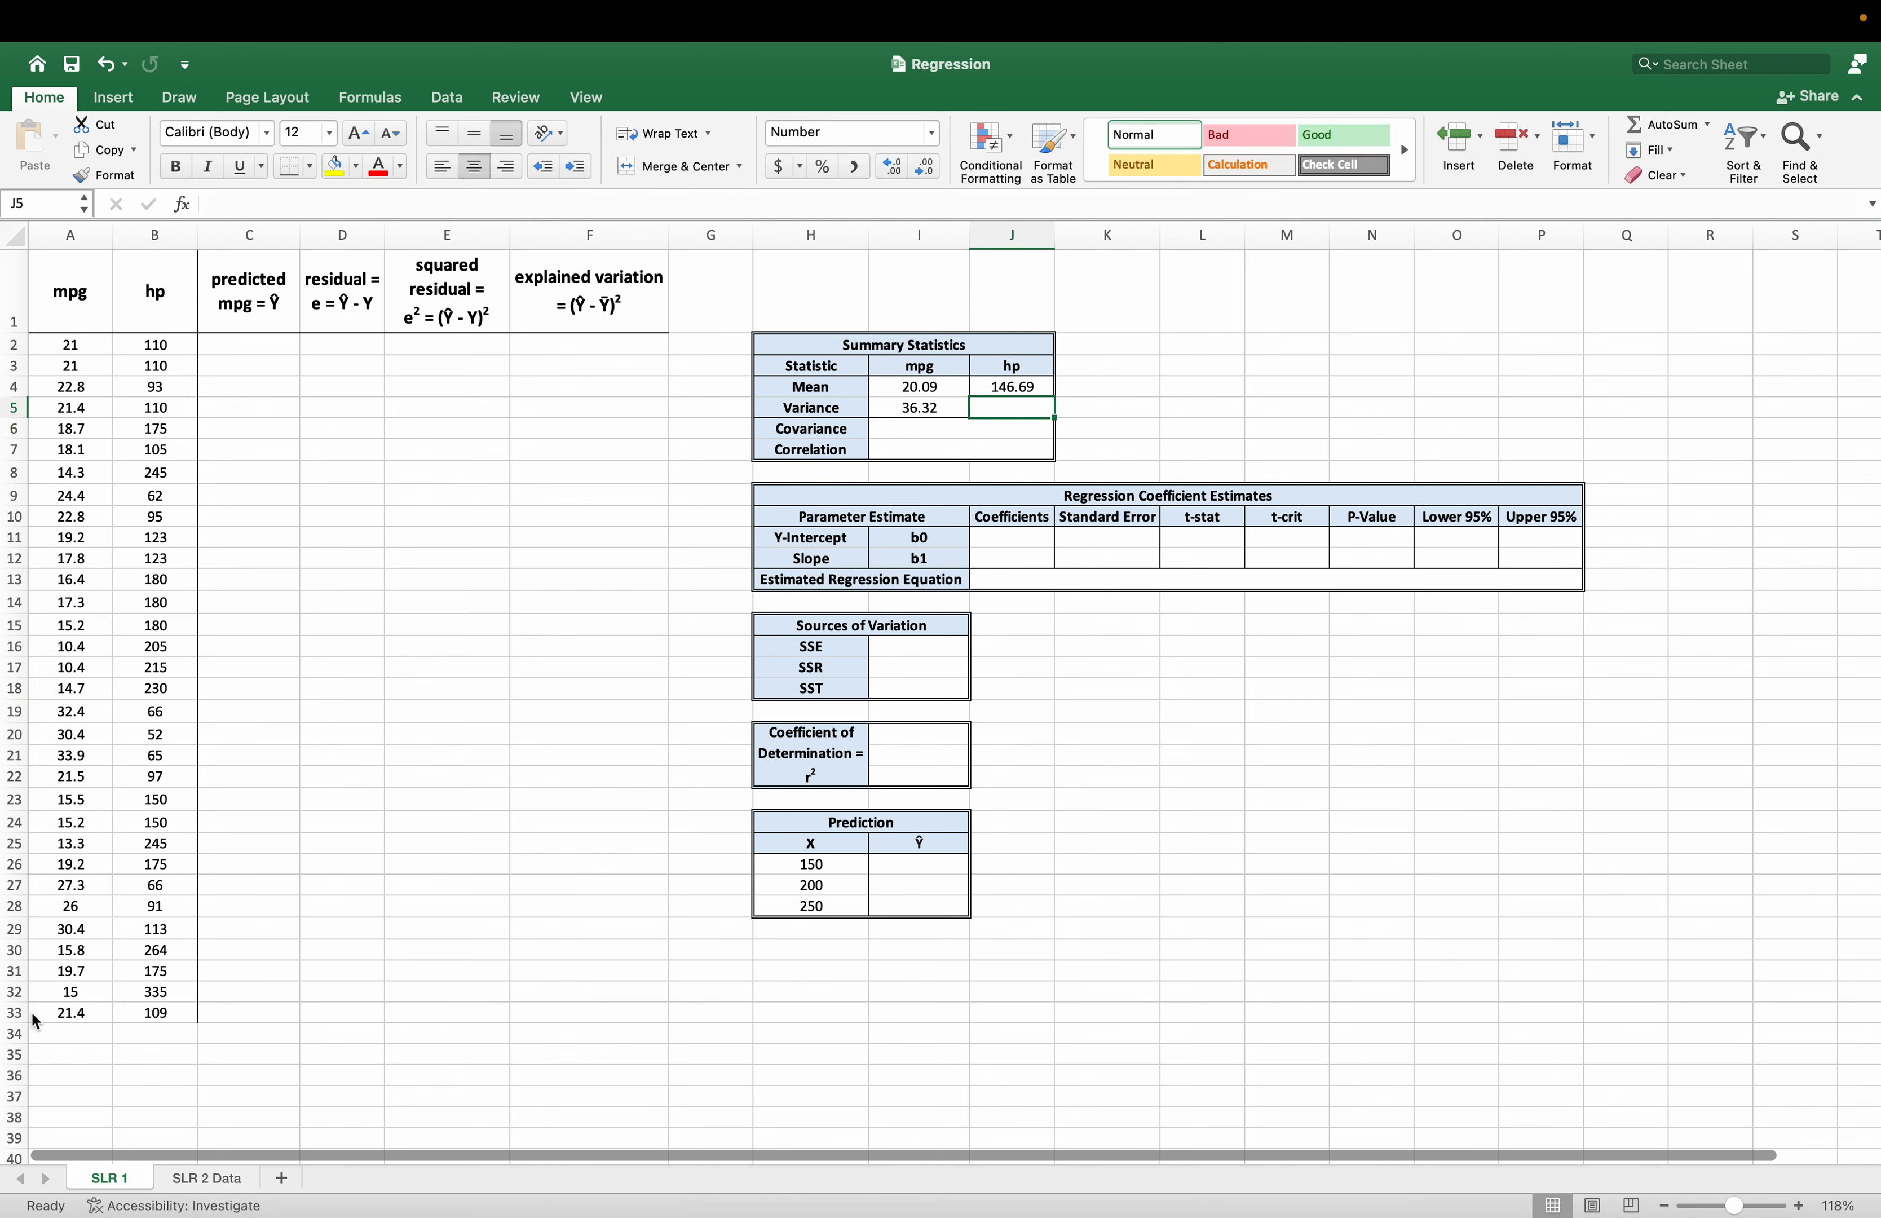
type("=var.")
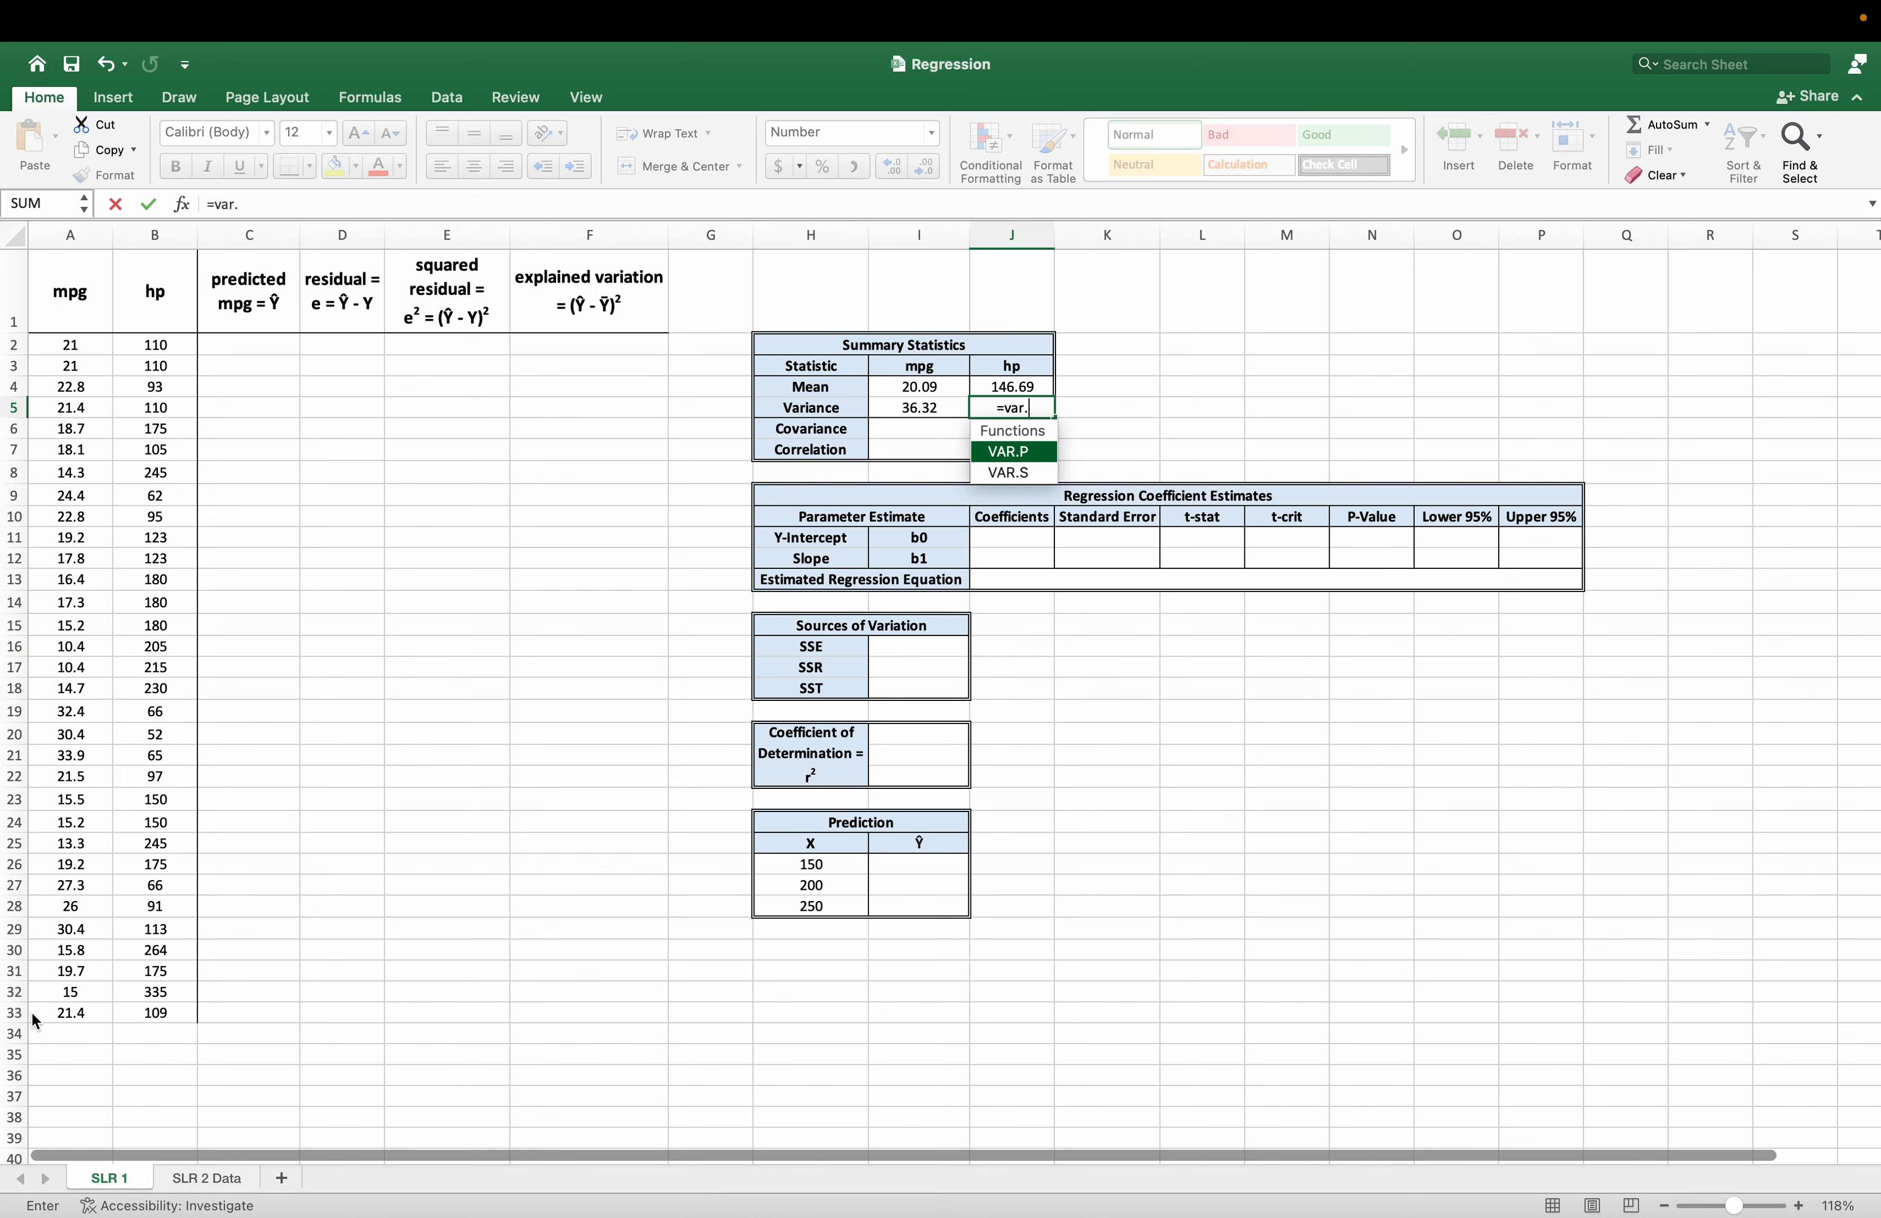
type("s(")
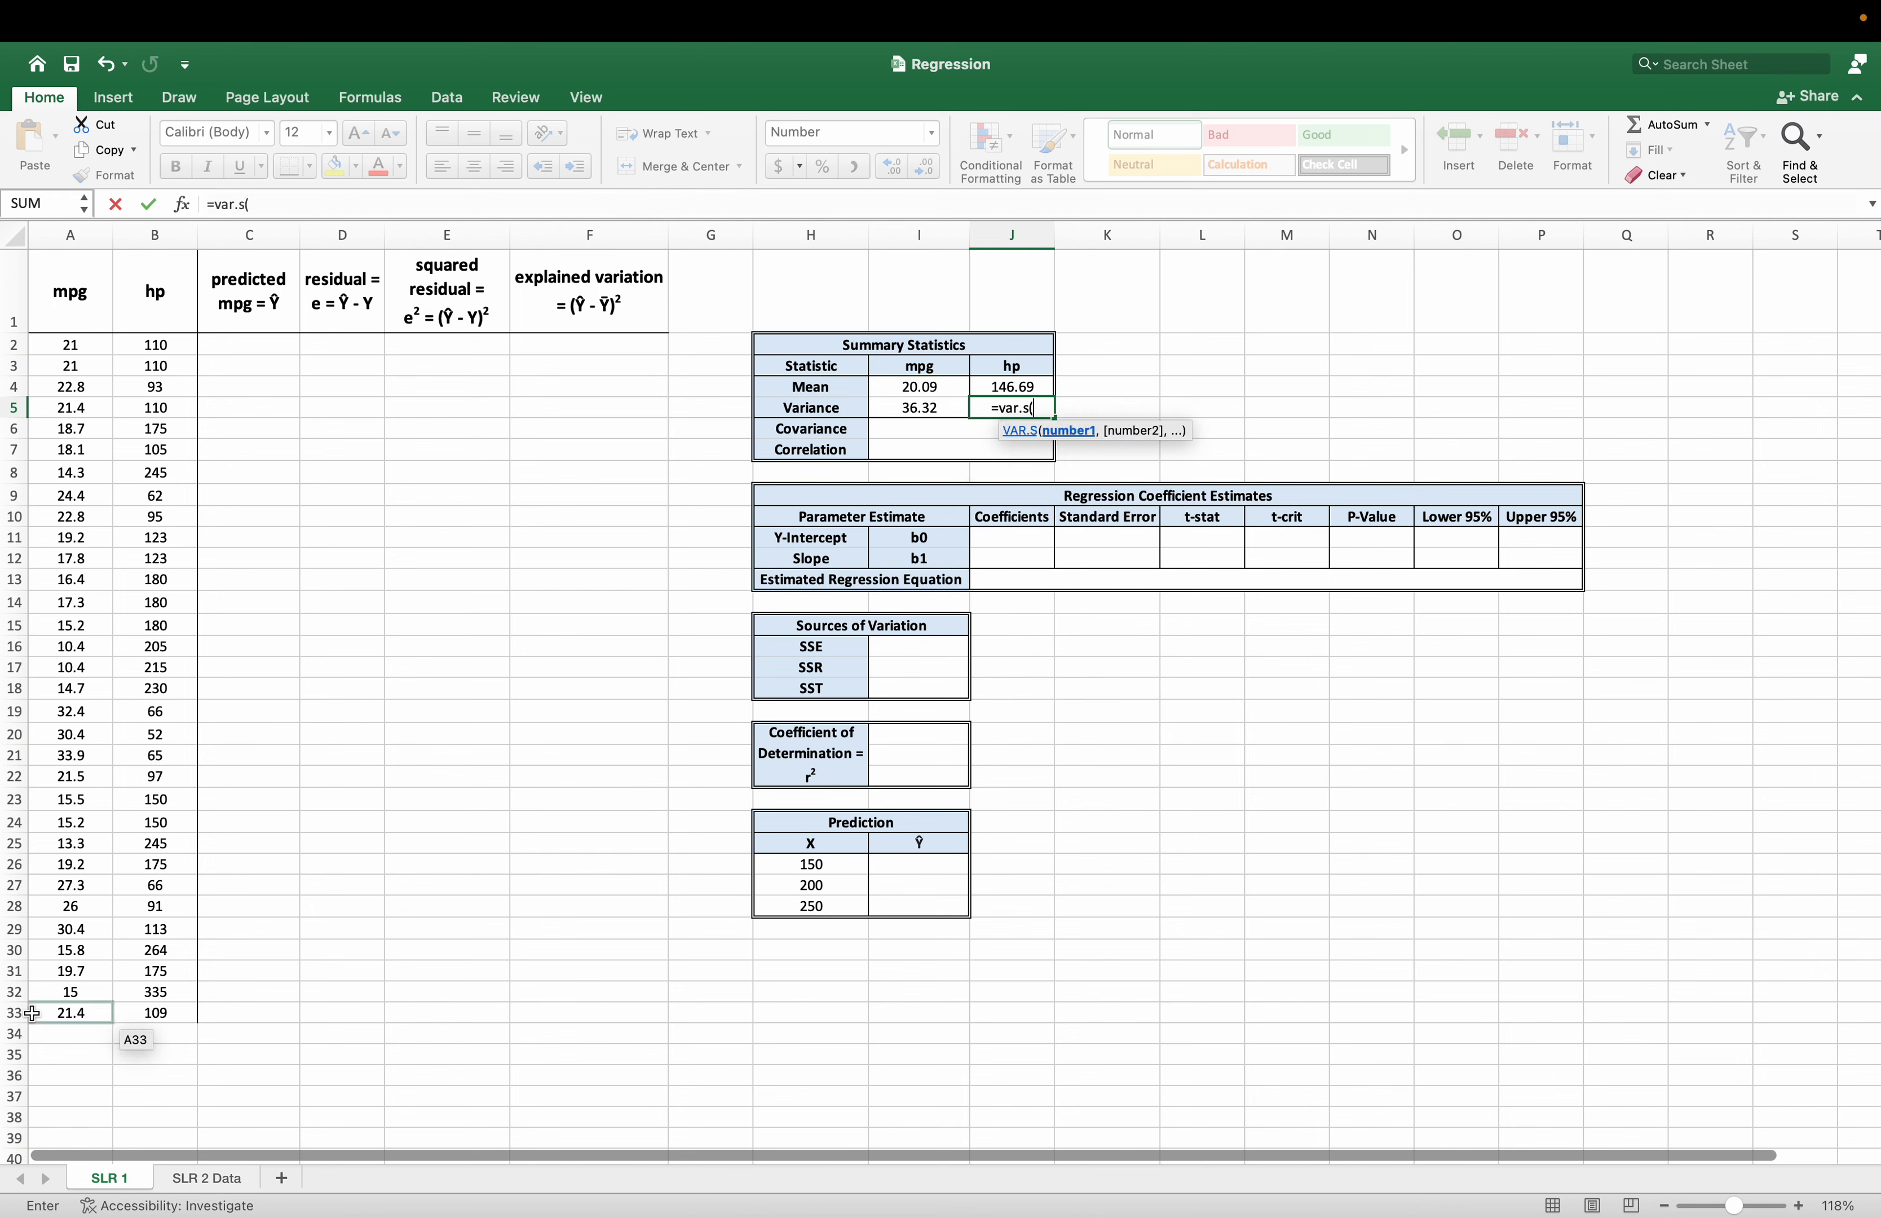
left_click_drag(155, 347, 126, 992)
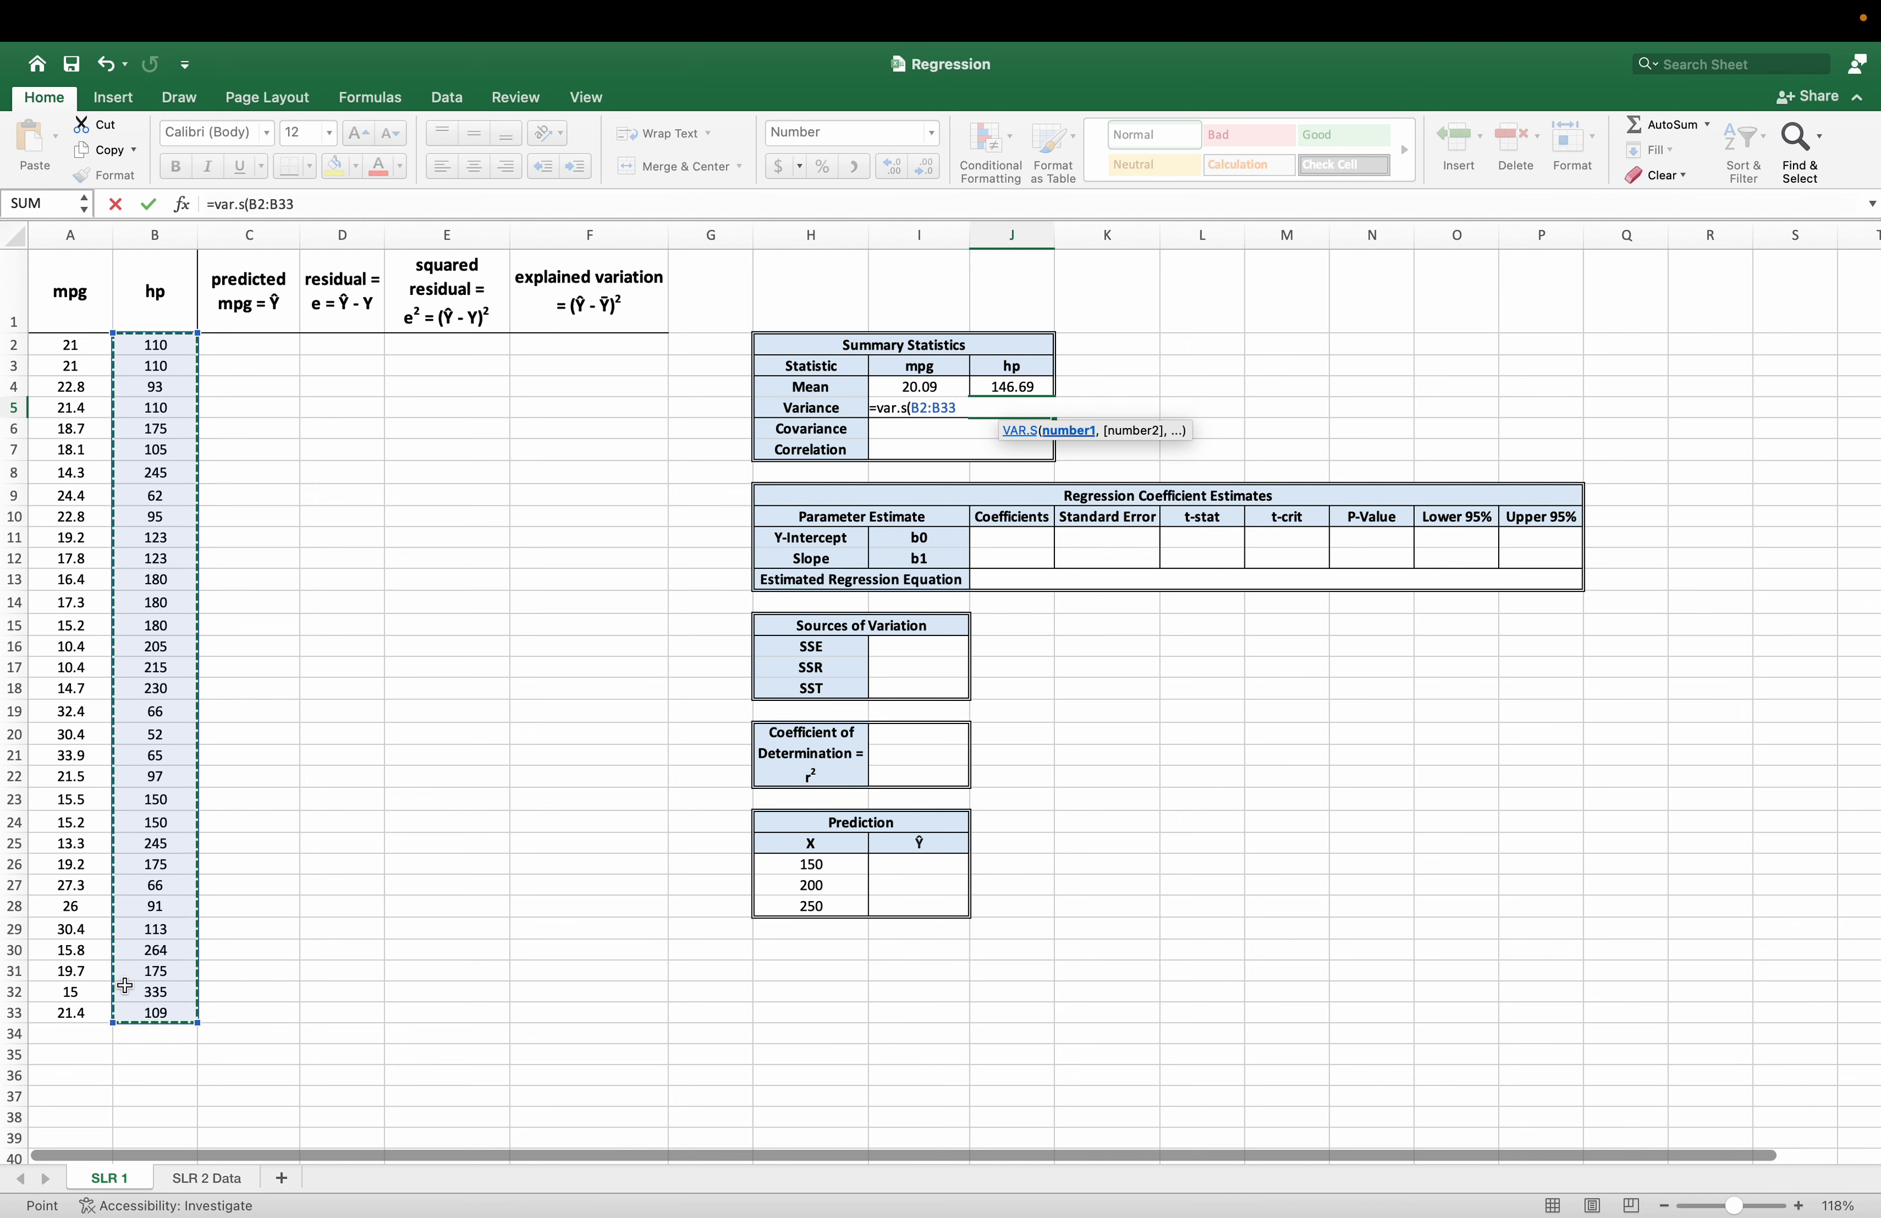
key("Return")
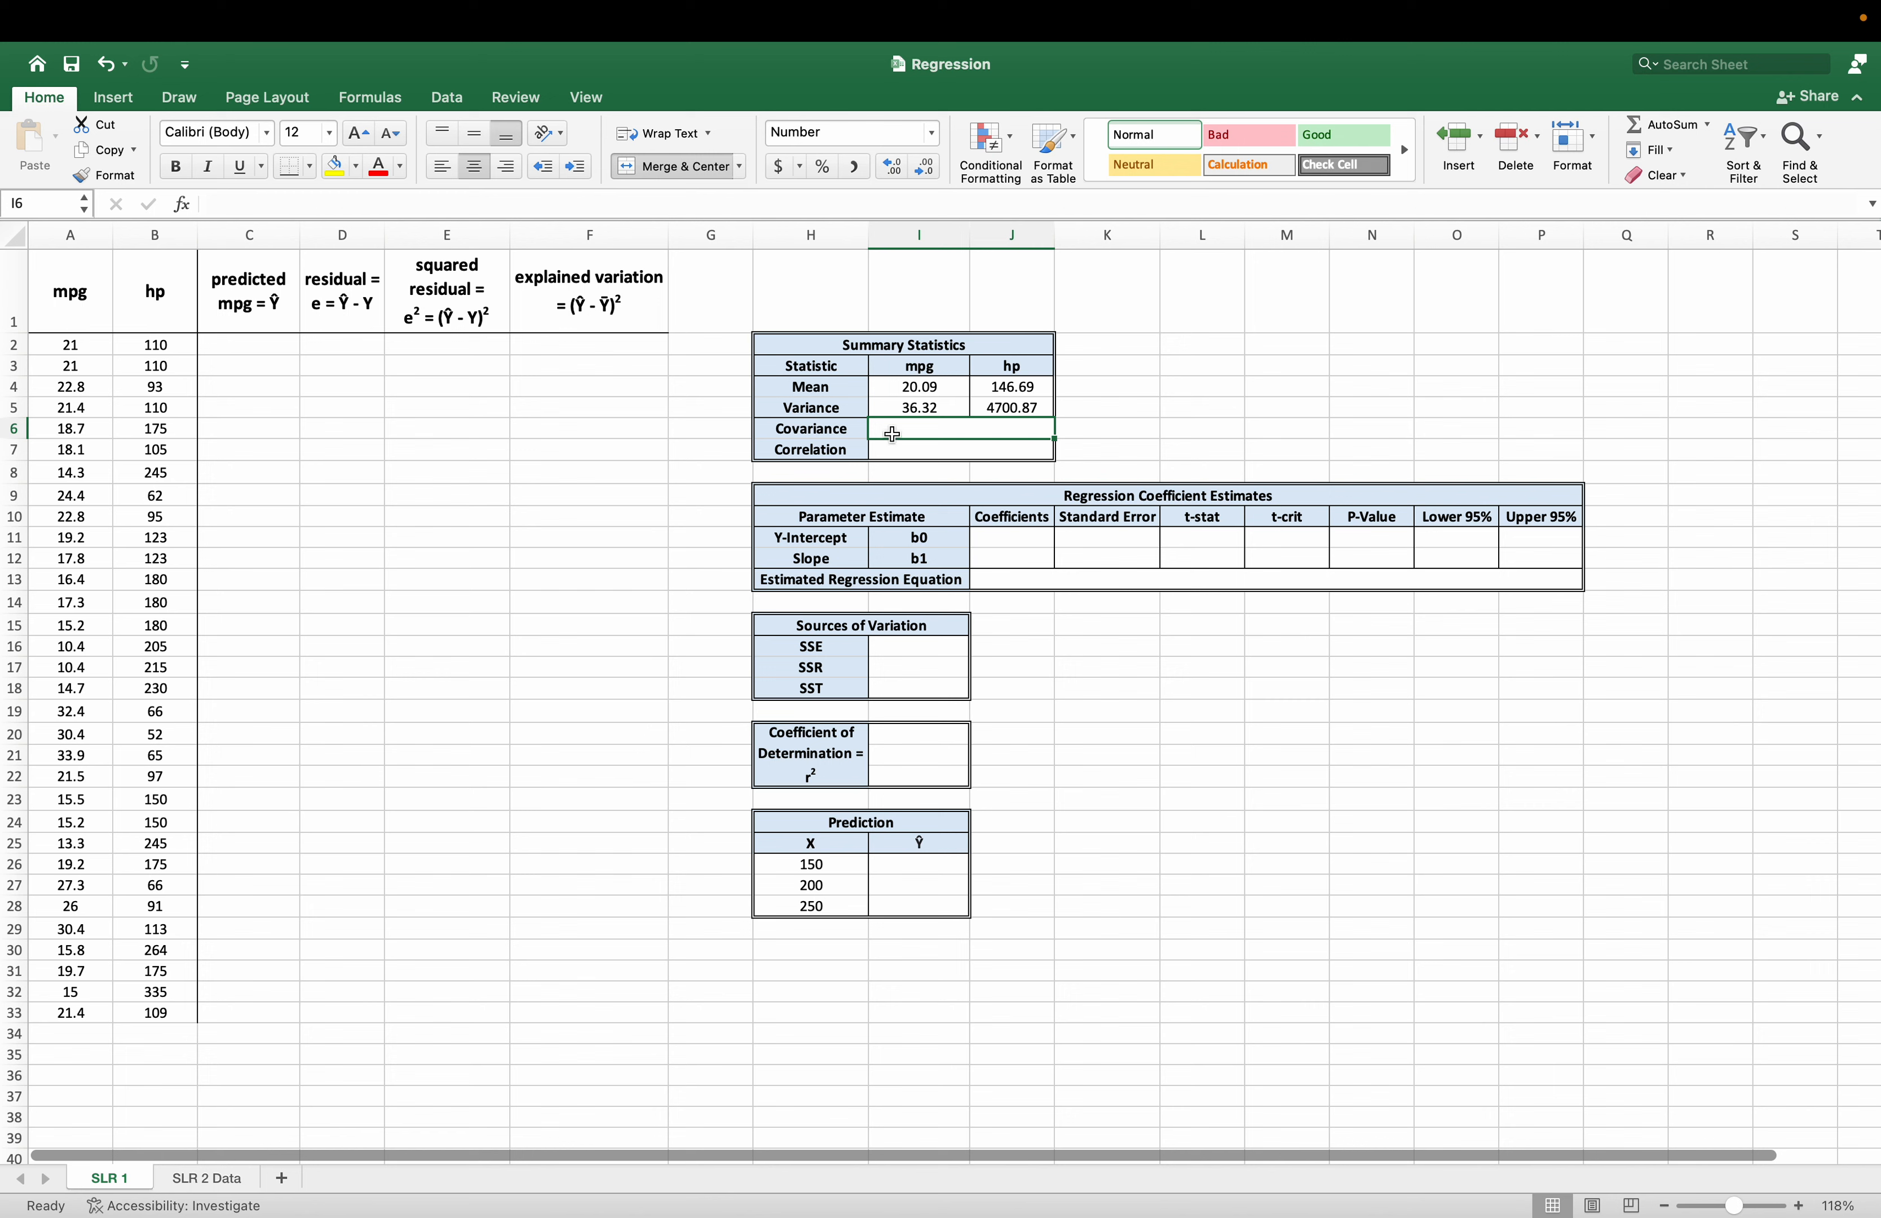
Calculate the sample covariance of mpg and hp in the Covariance cell I6 with COVARIANCE.S over A2:A33 and B2:B33.
left_click(812, 434)
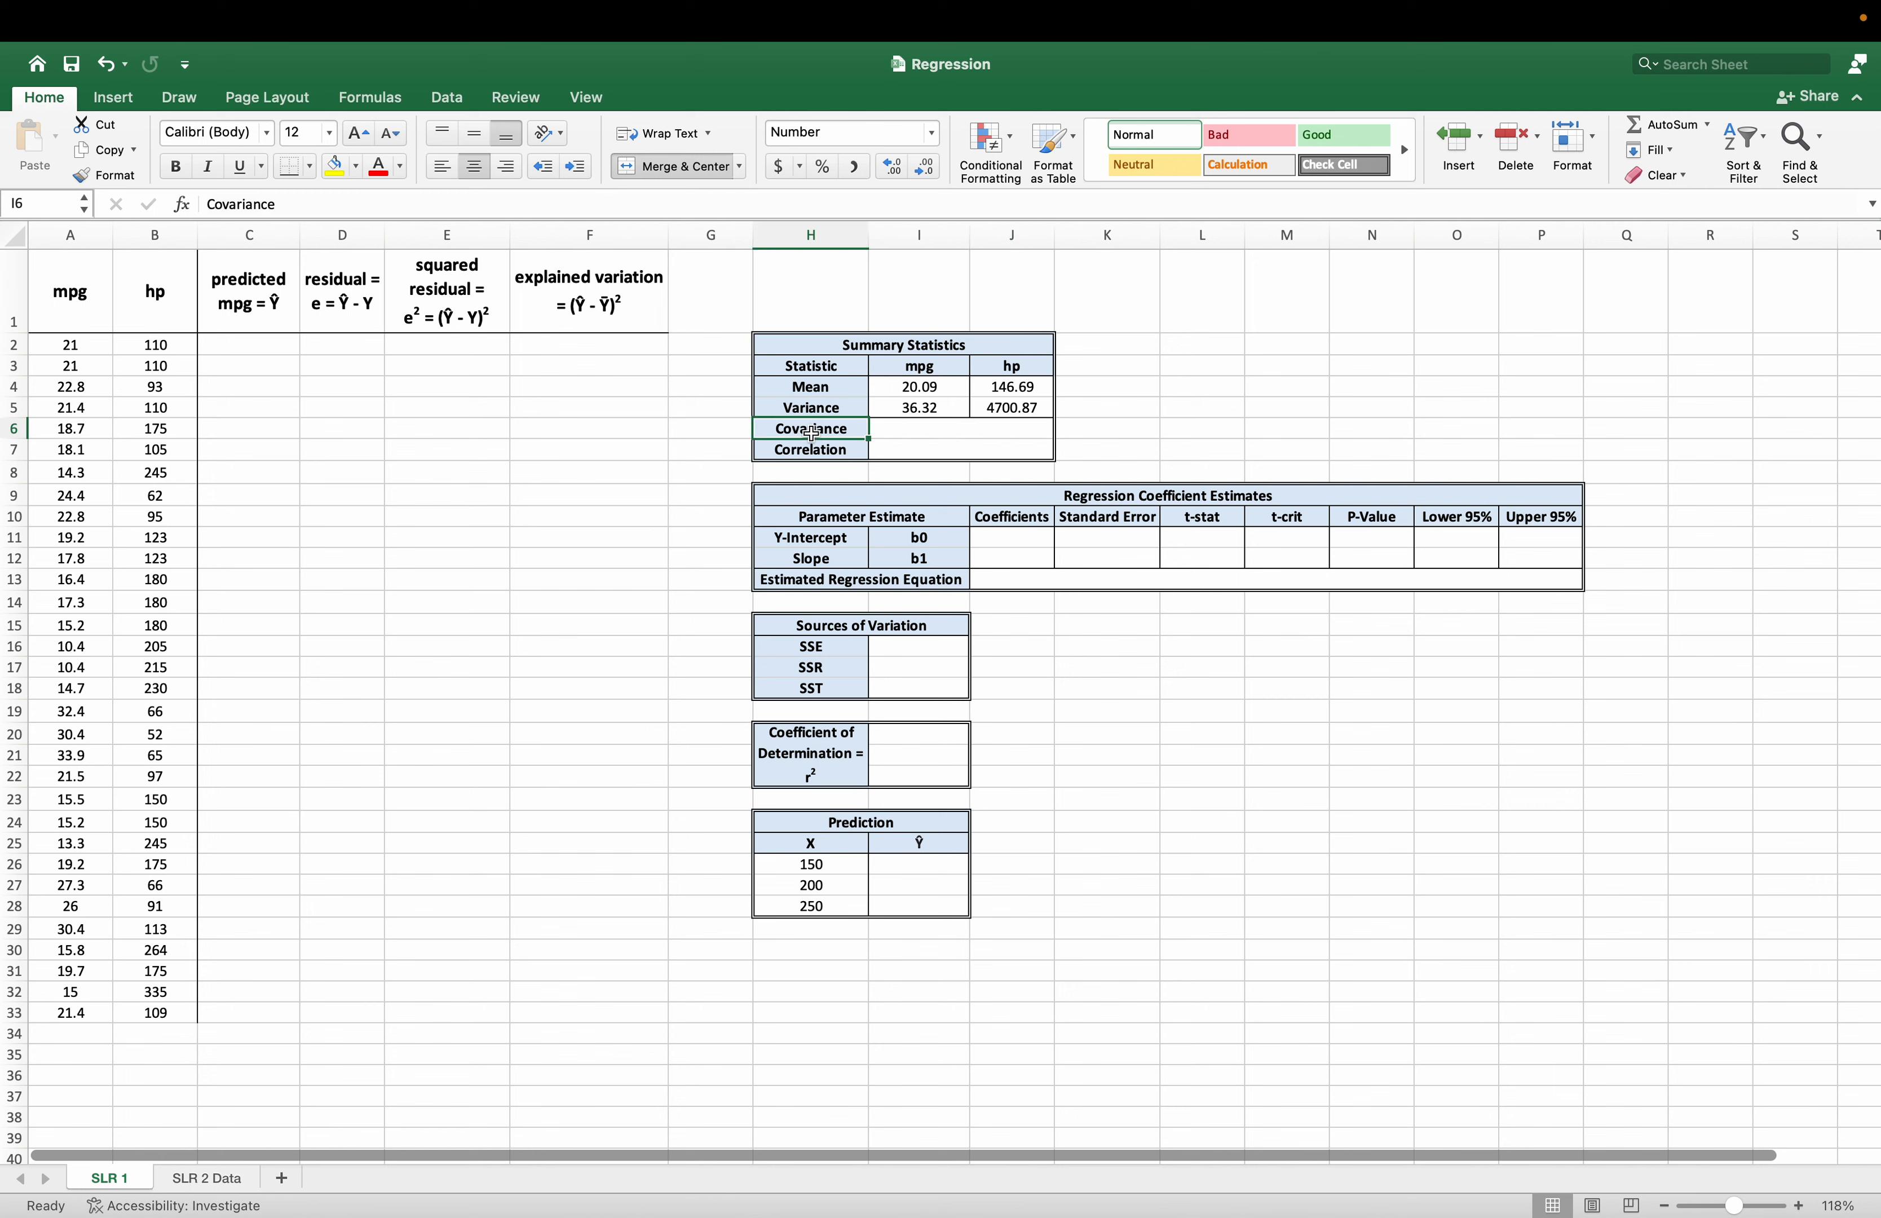
left_click(892, 430)
type("=cov")
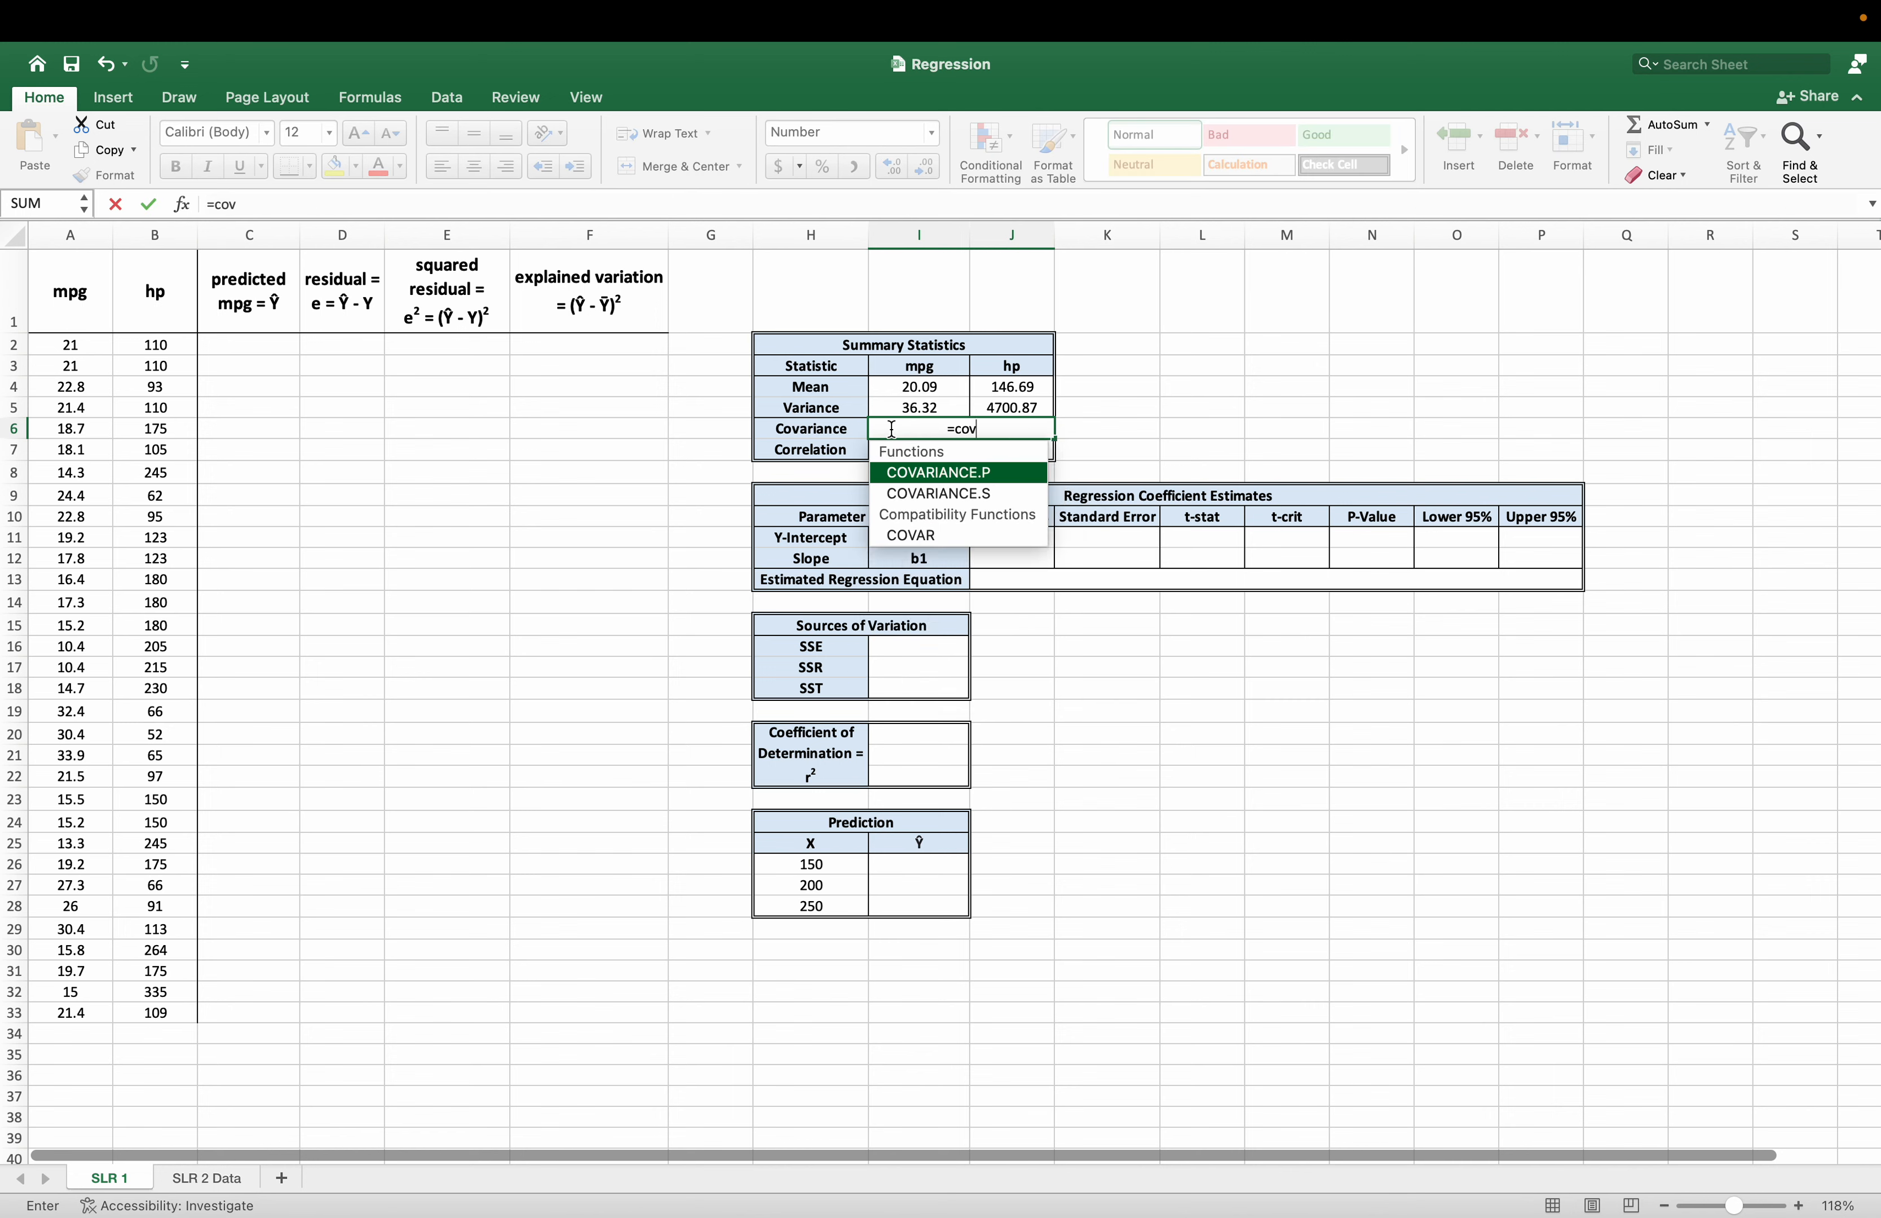
key("Down")
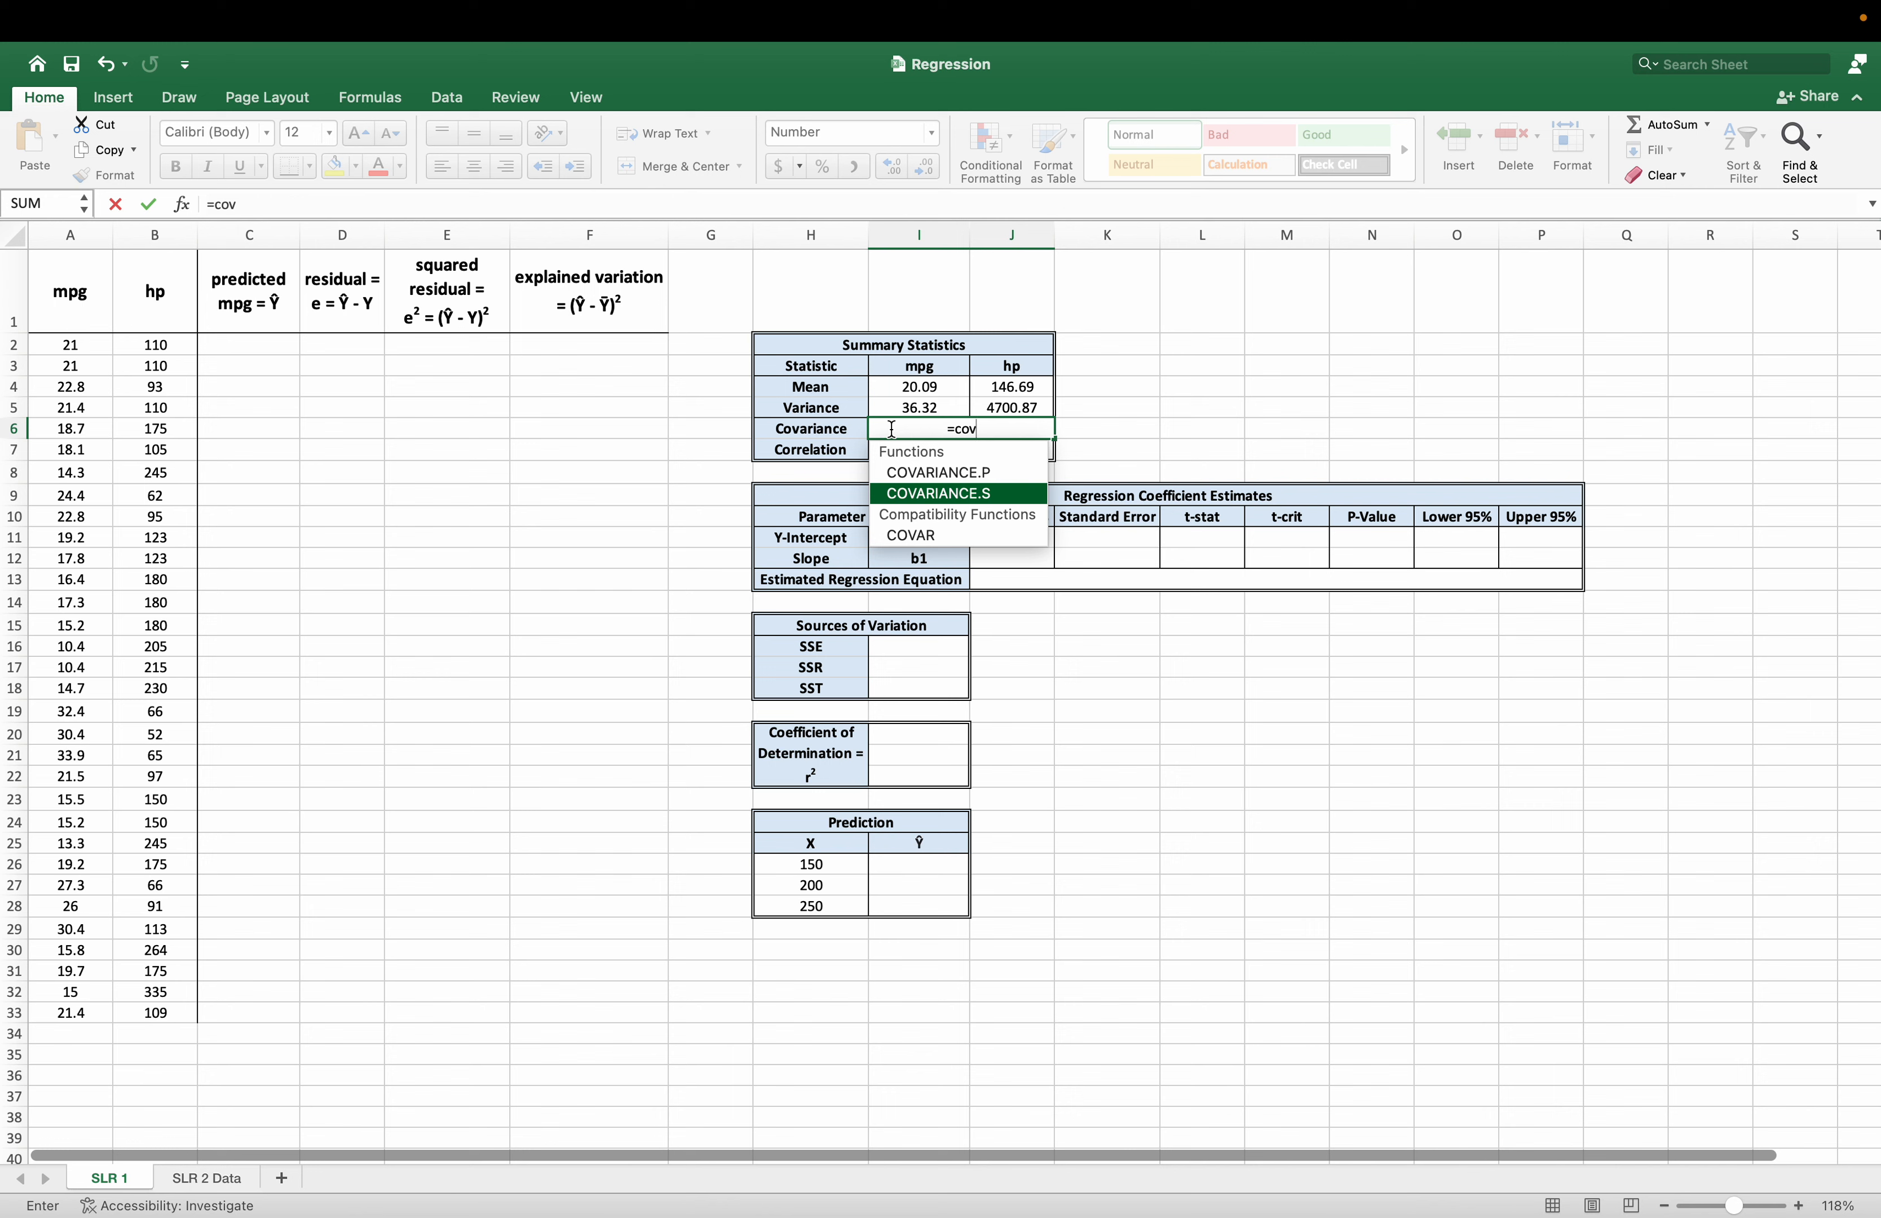
key("Tab")
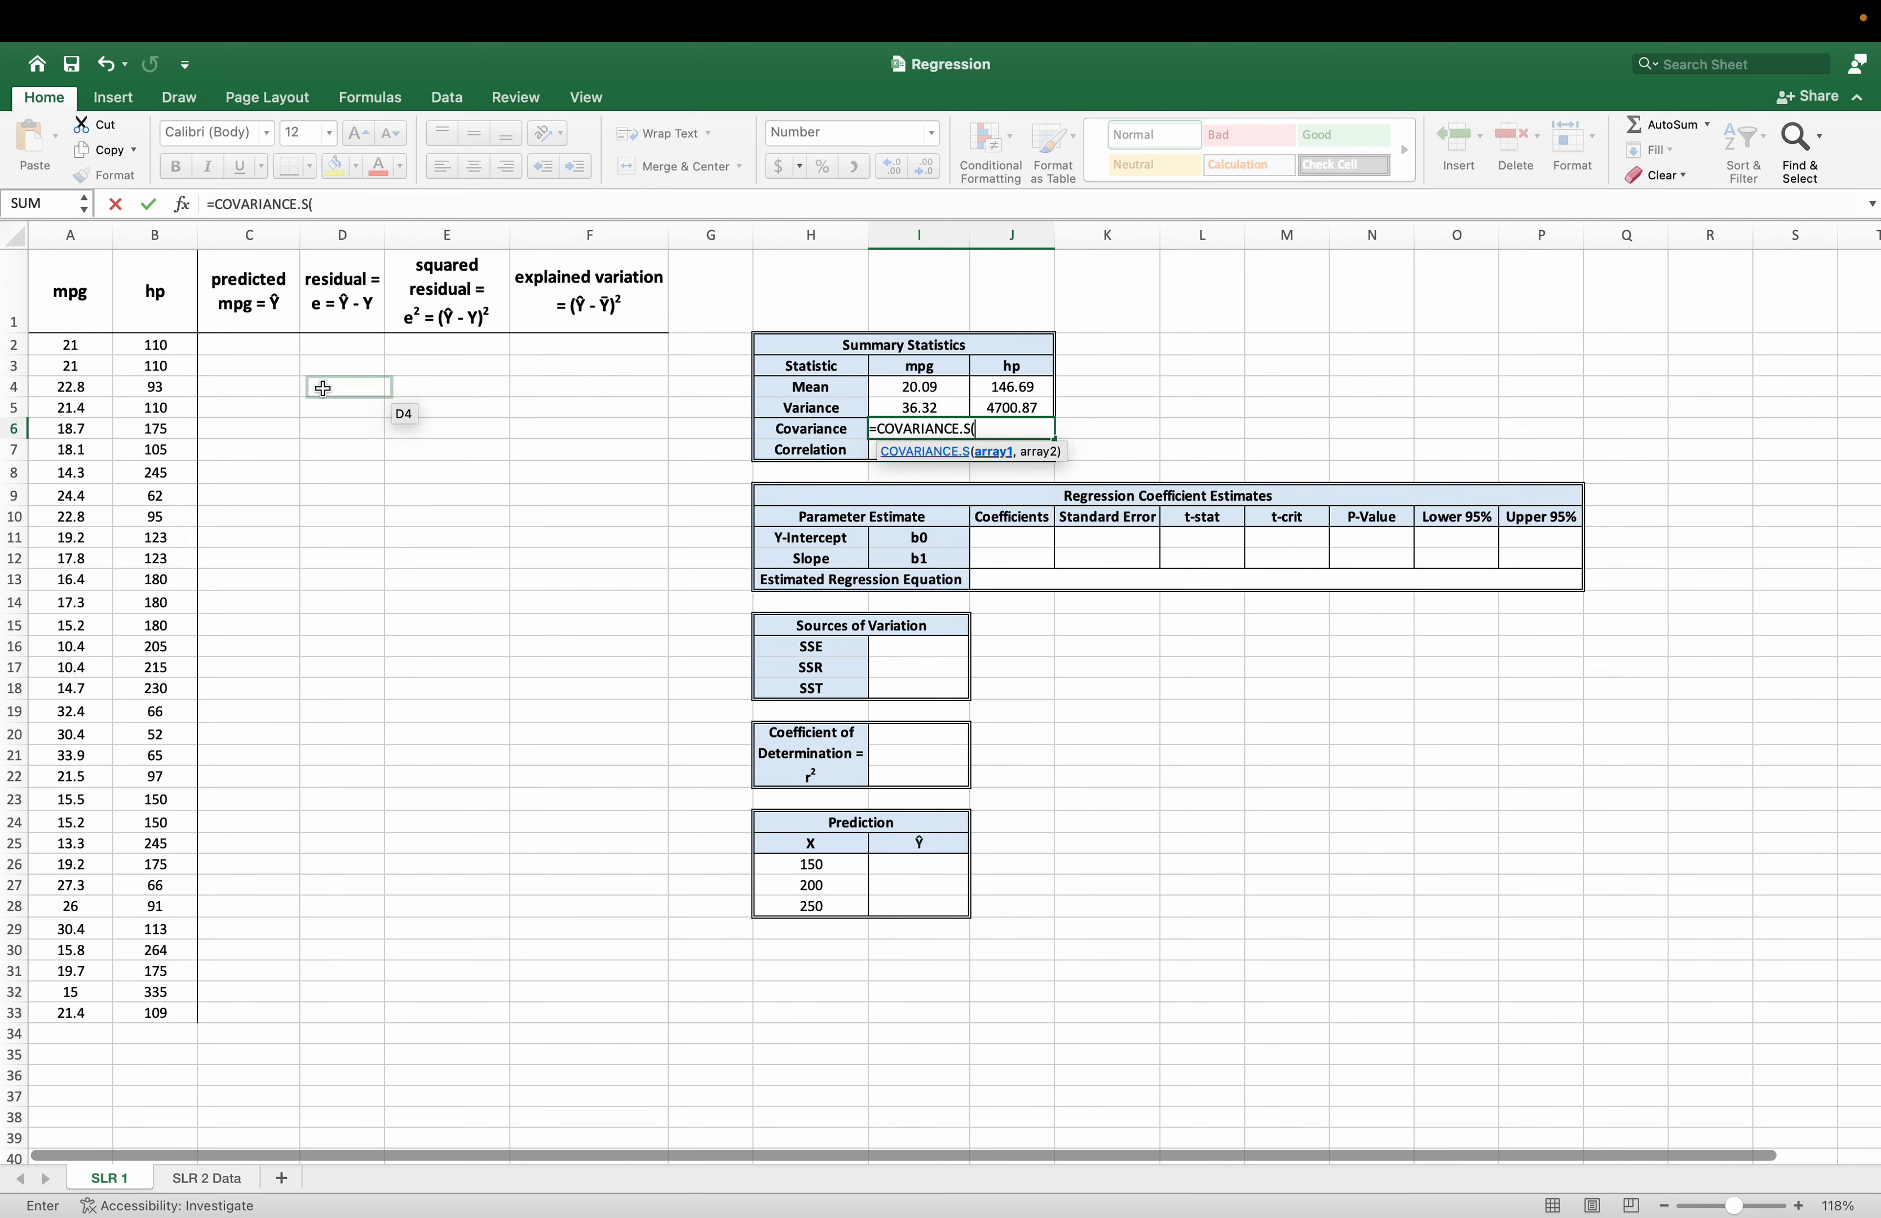
left_click_drag(79, 345, 71, 1016)
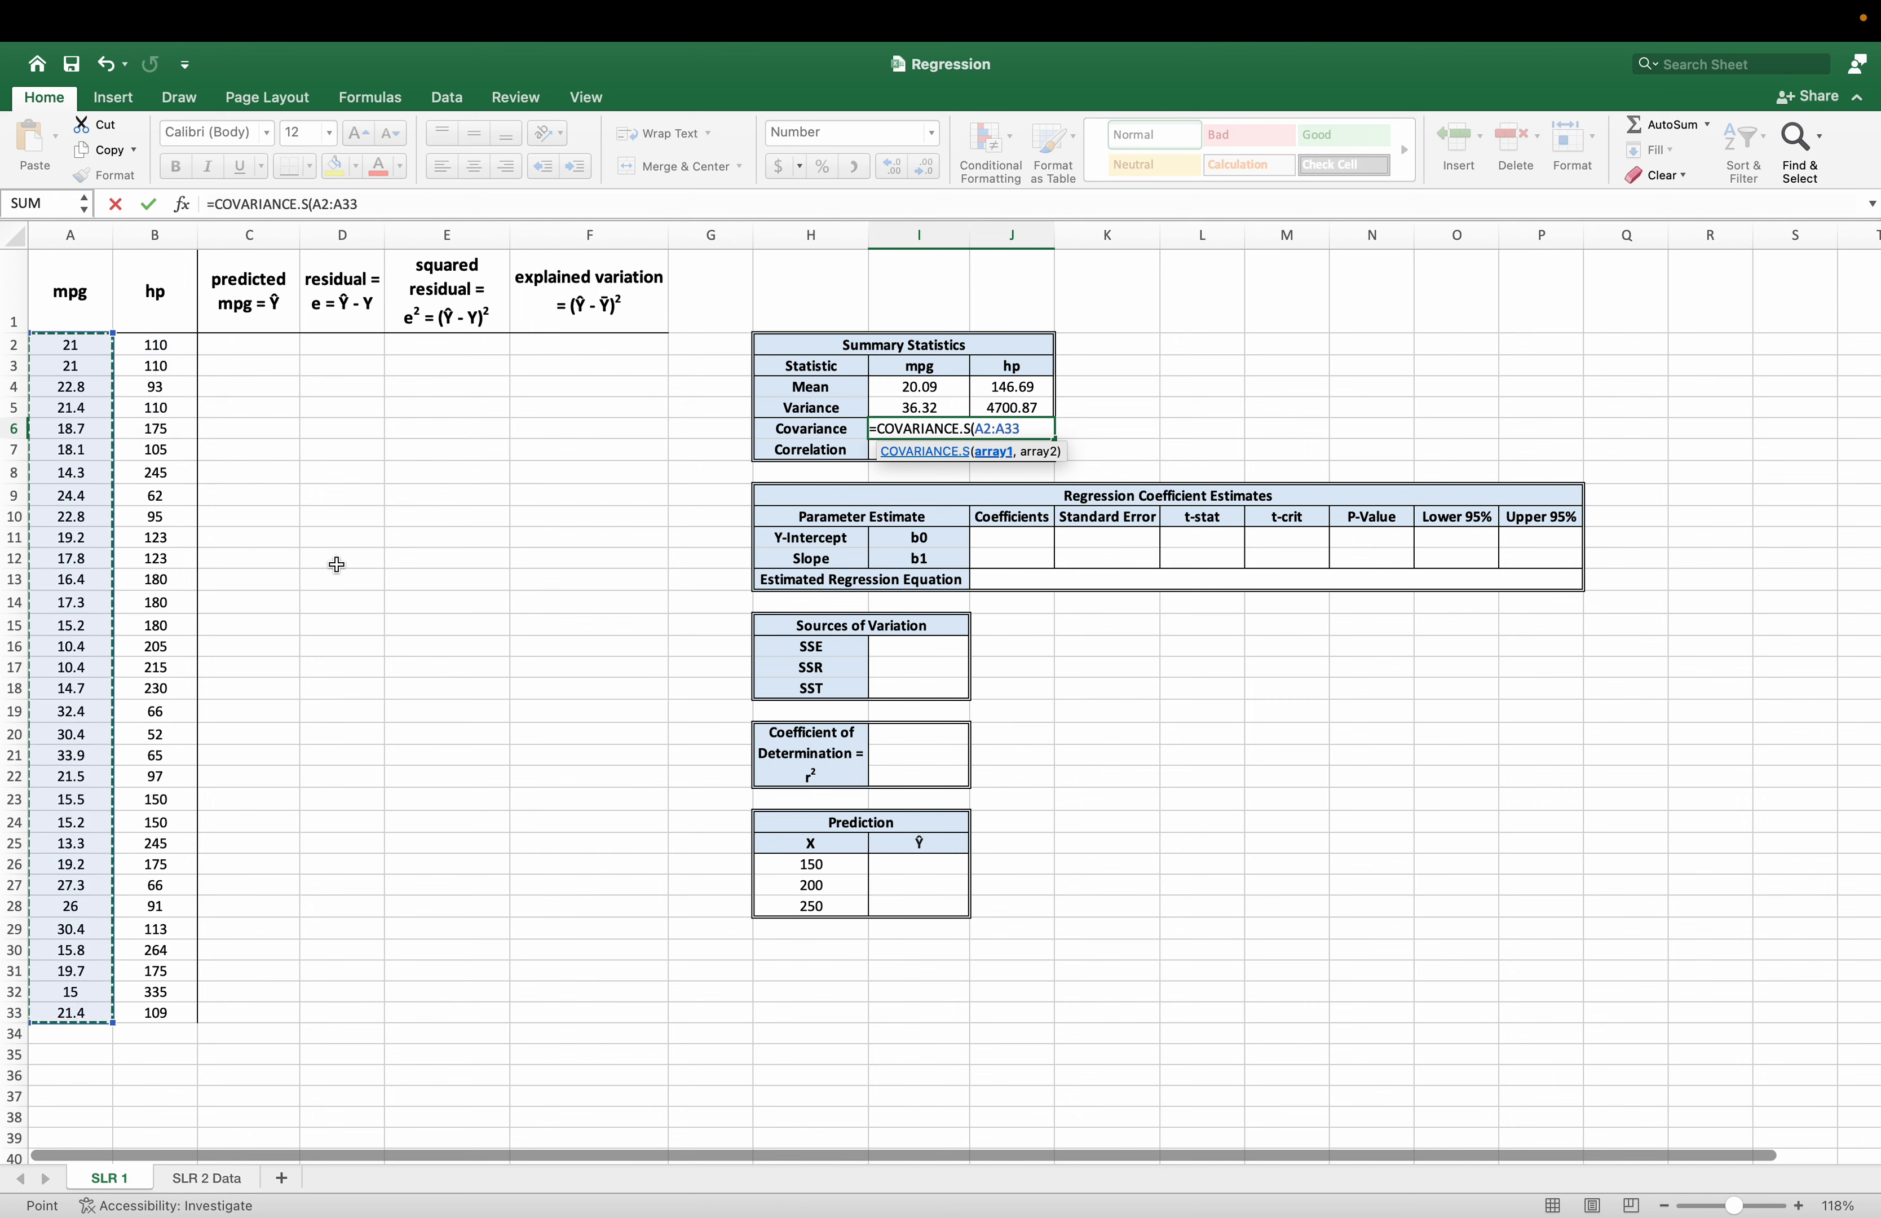
type(",")
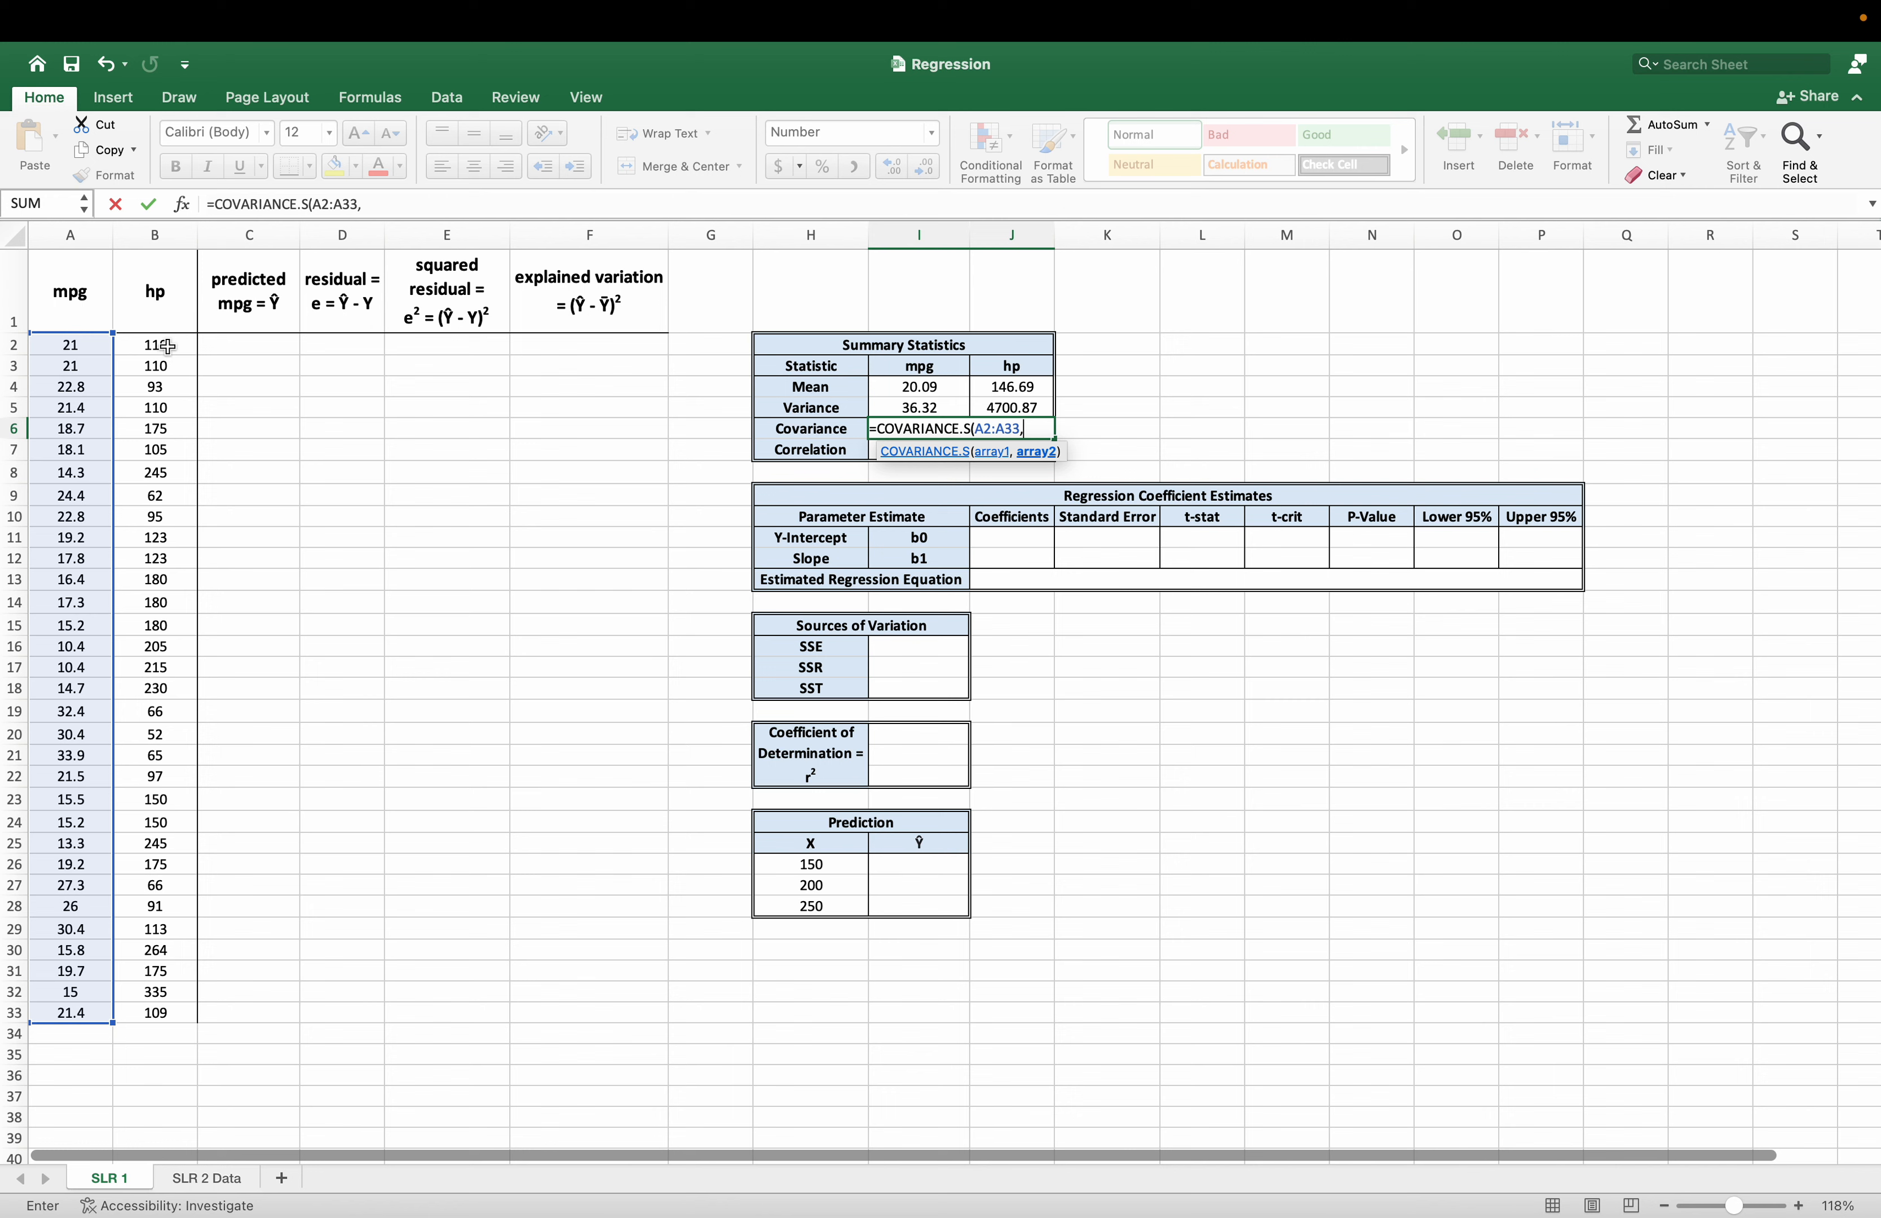
left_click_drag(167, 346, 207, 1004)
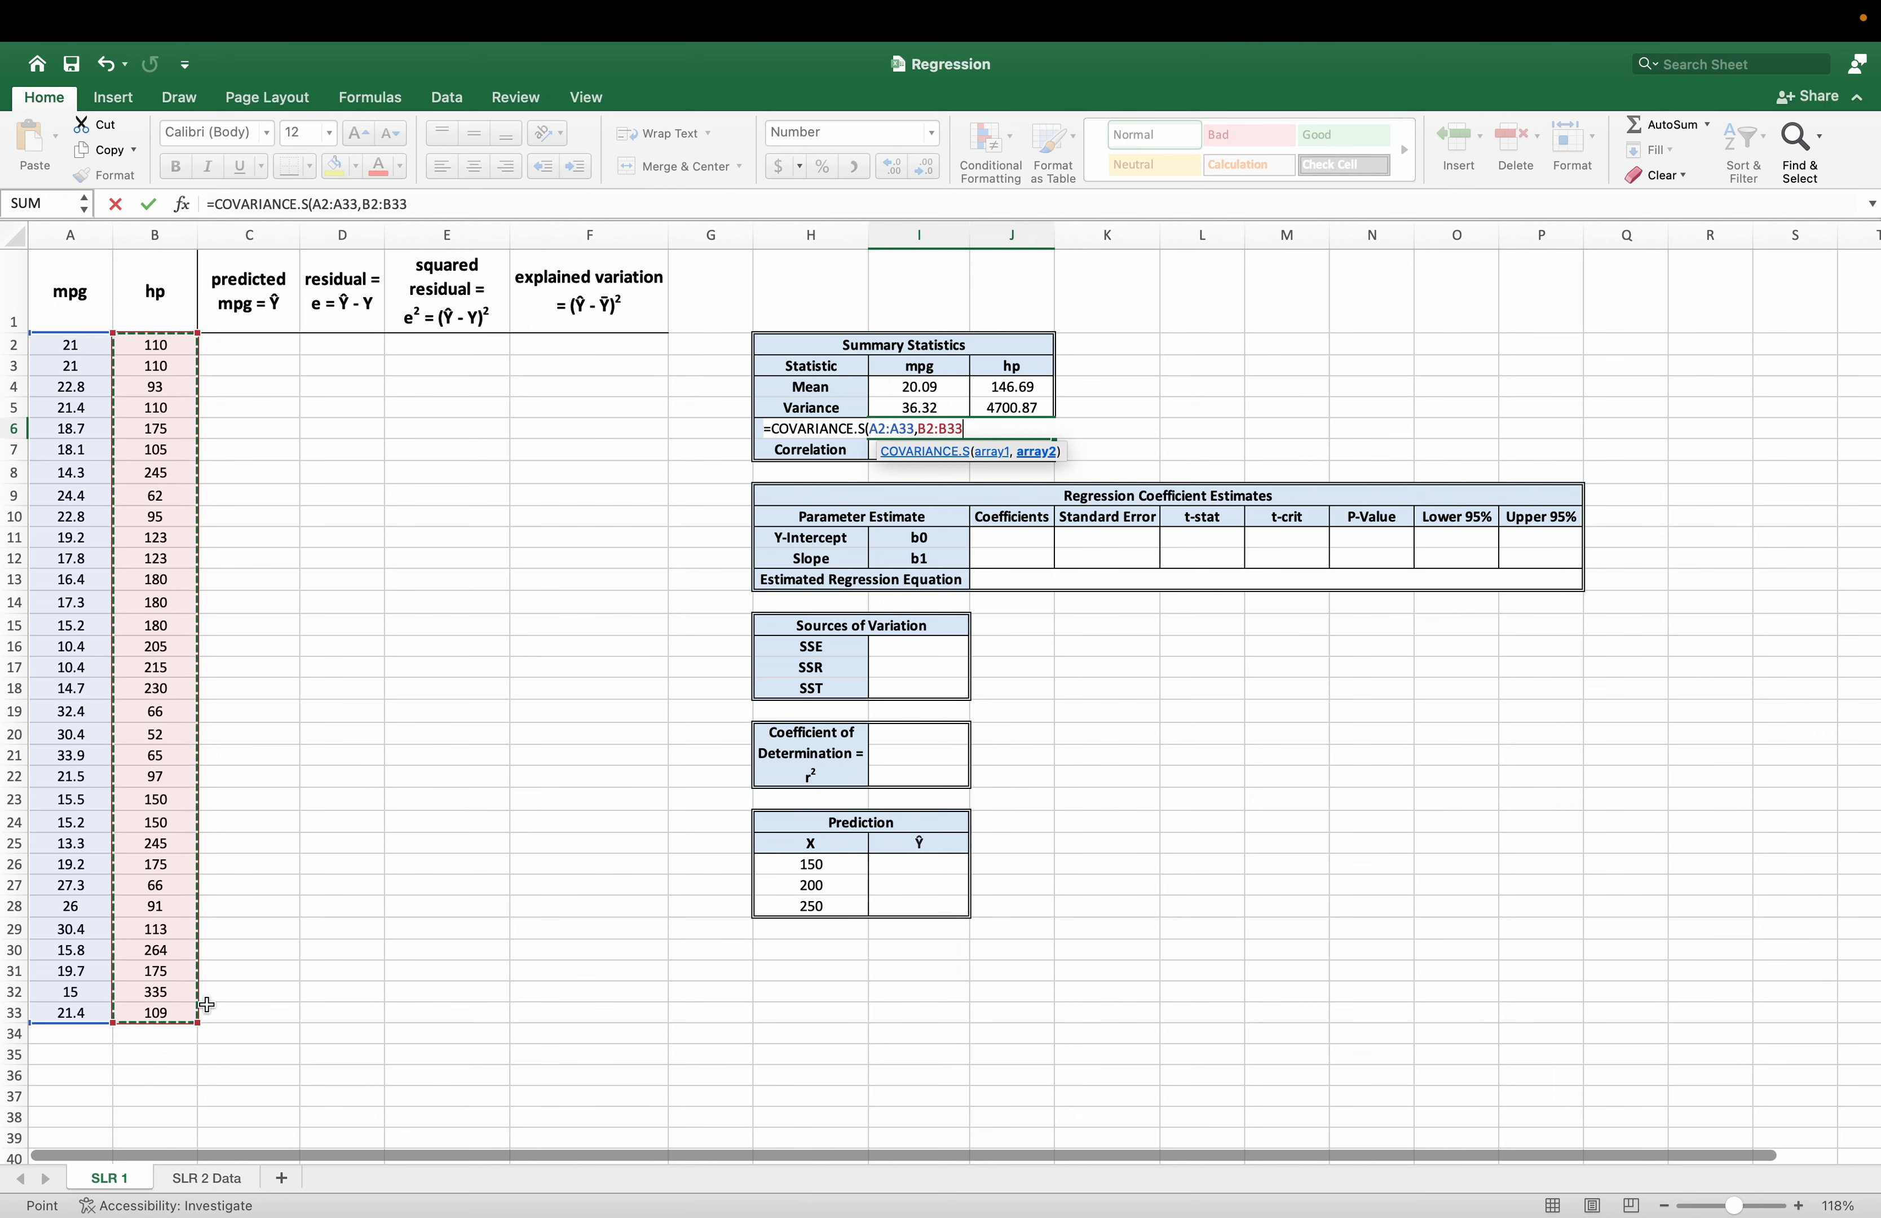
key("Return")
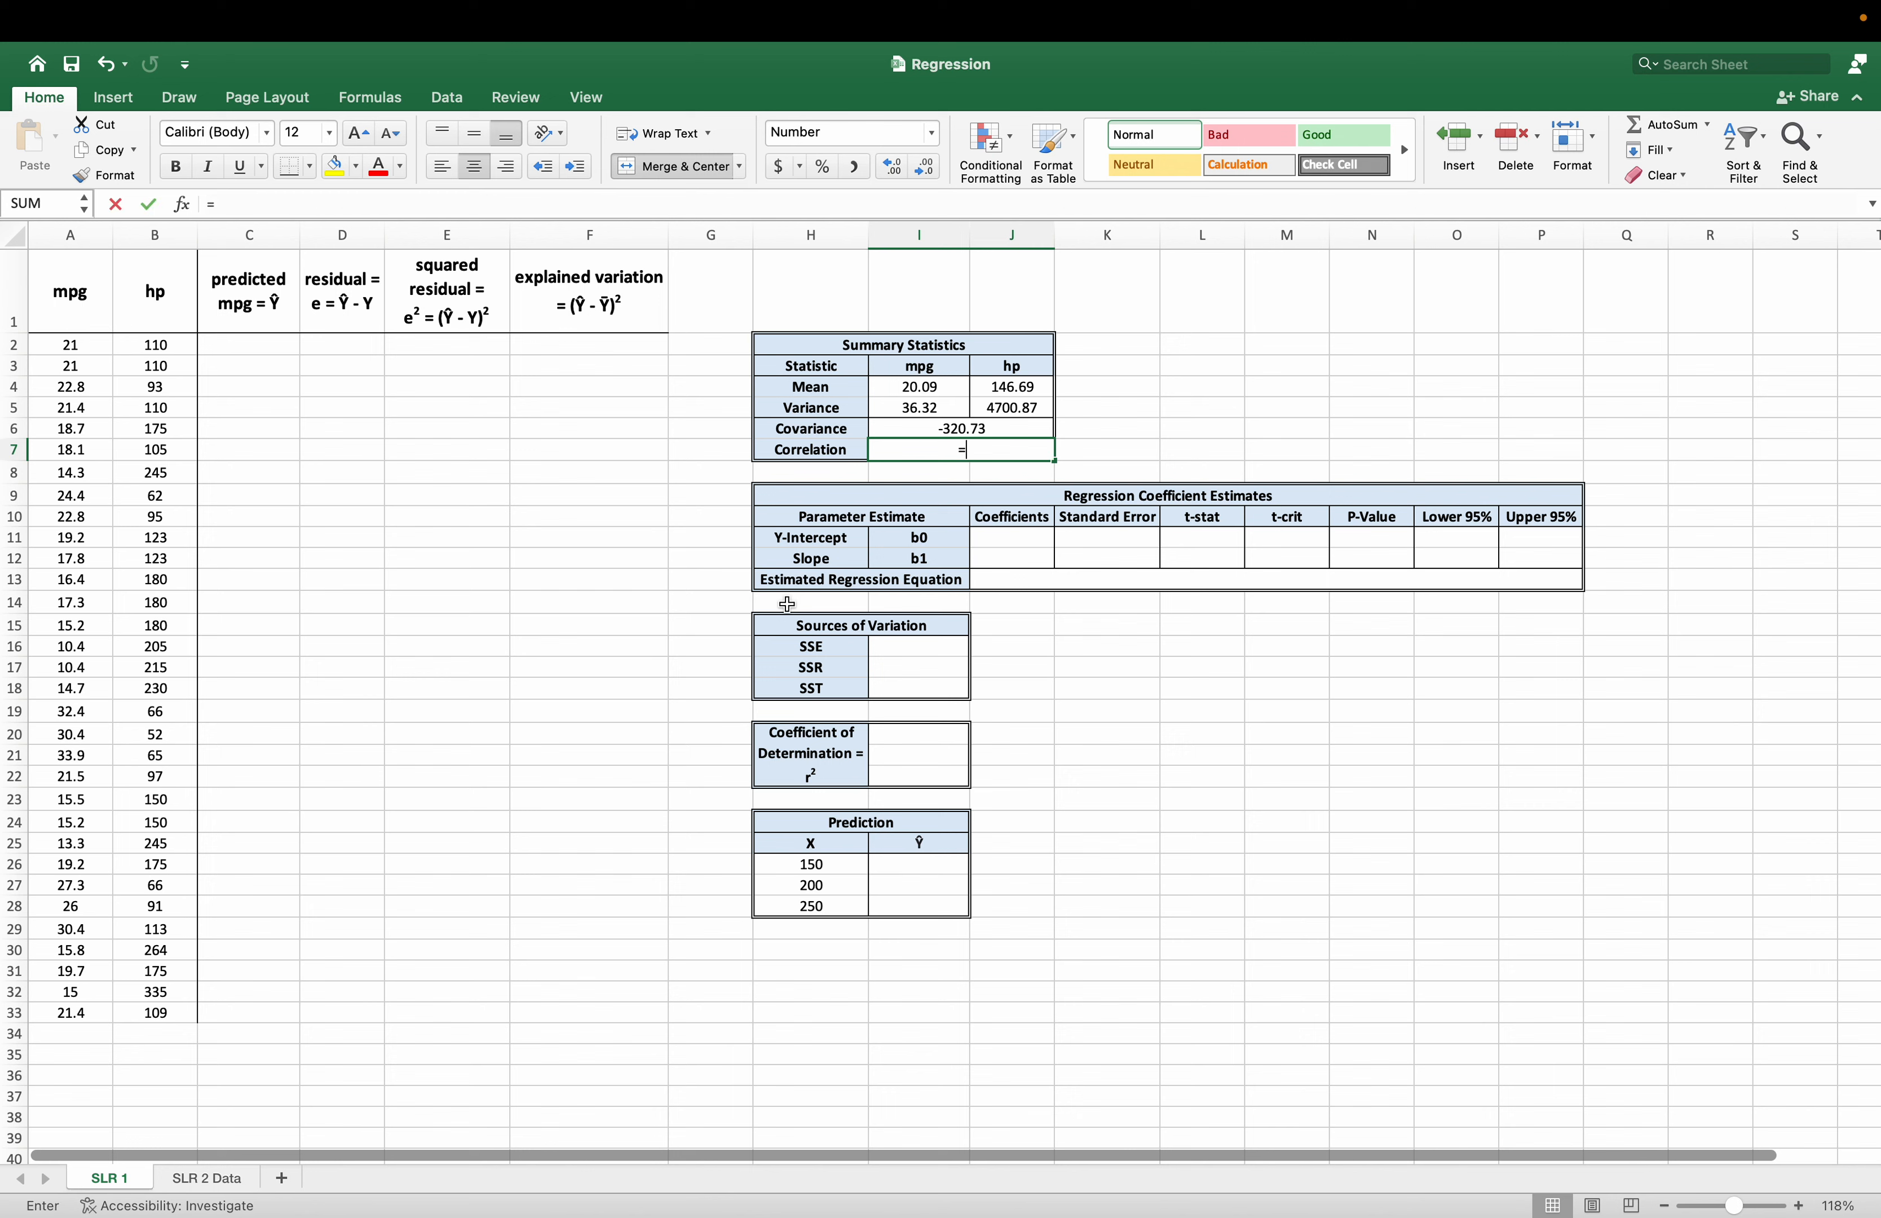
Calculate the correlation between mpg and hp in cell I7 with =CORREL(A2:A33,B2:B33).
type("=corr")
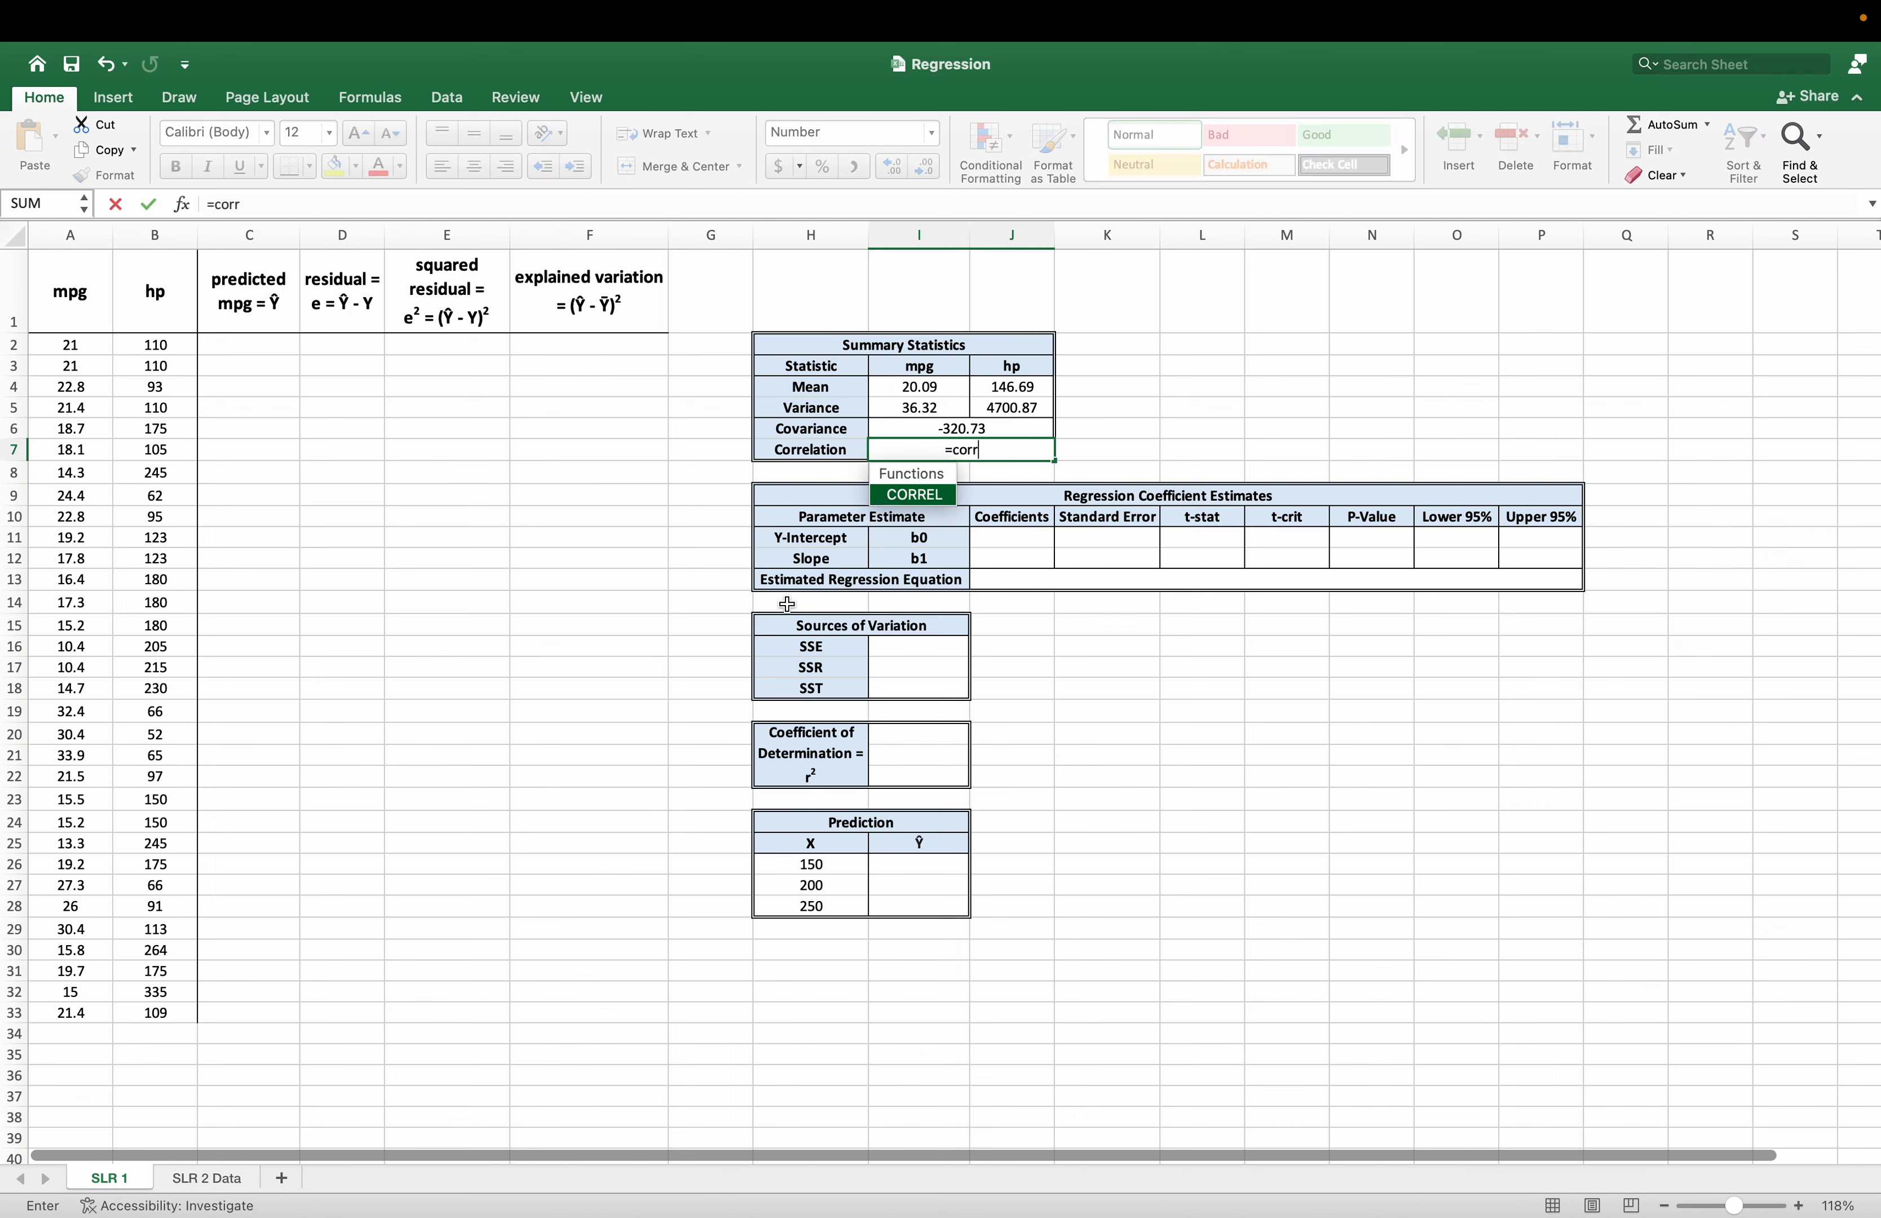
type("el(")
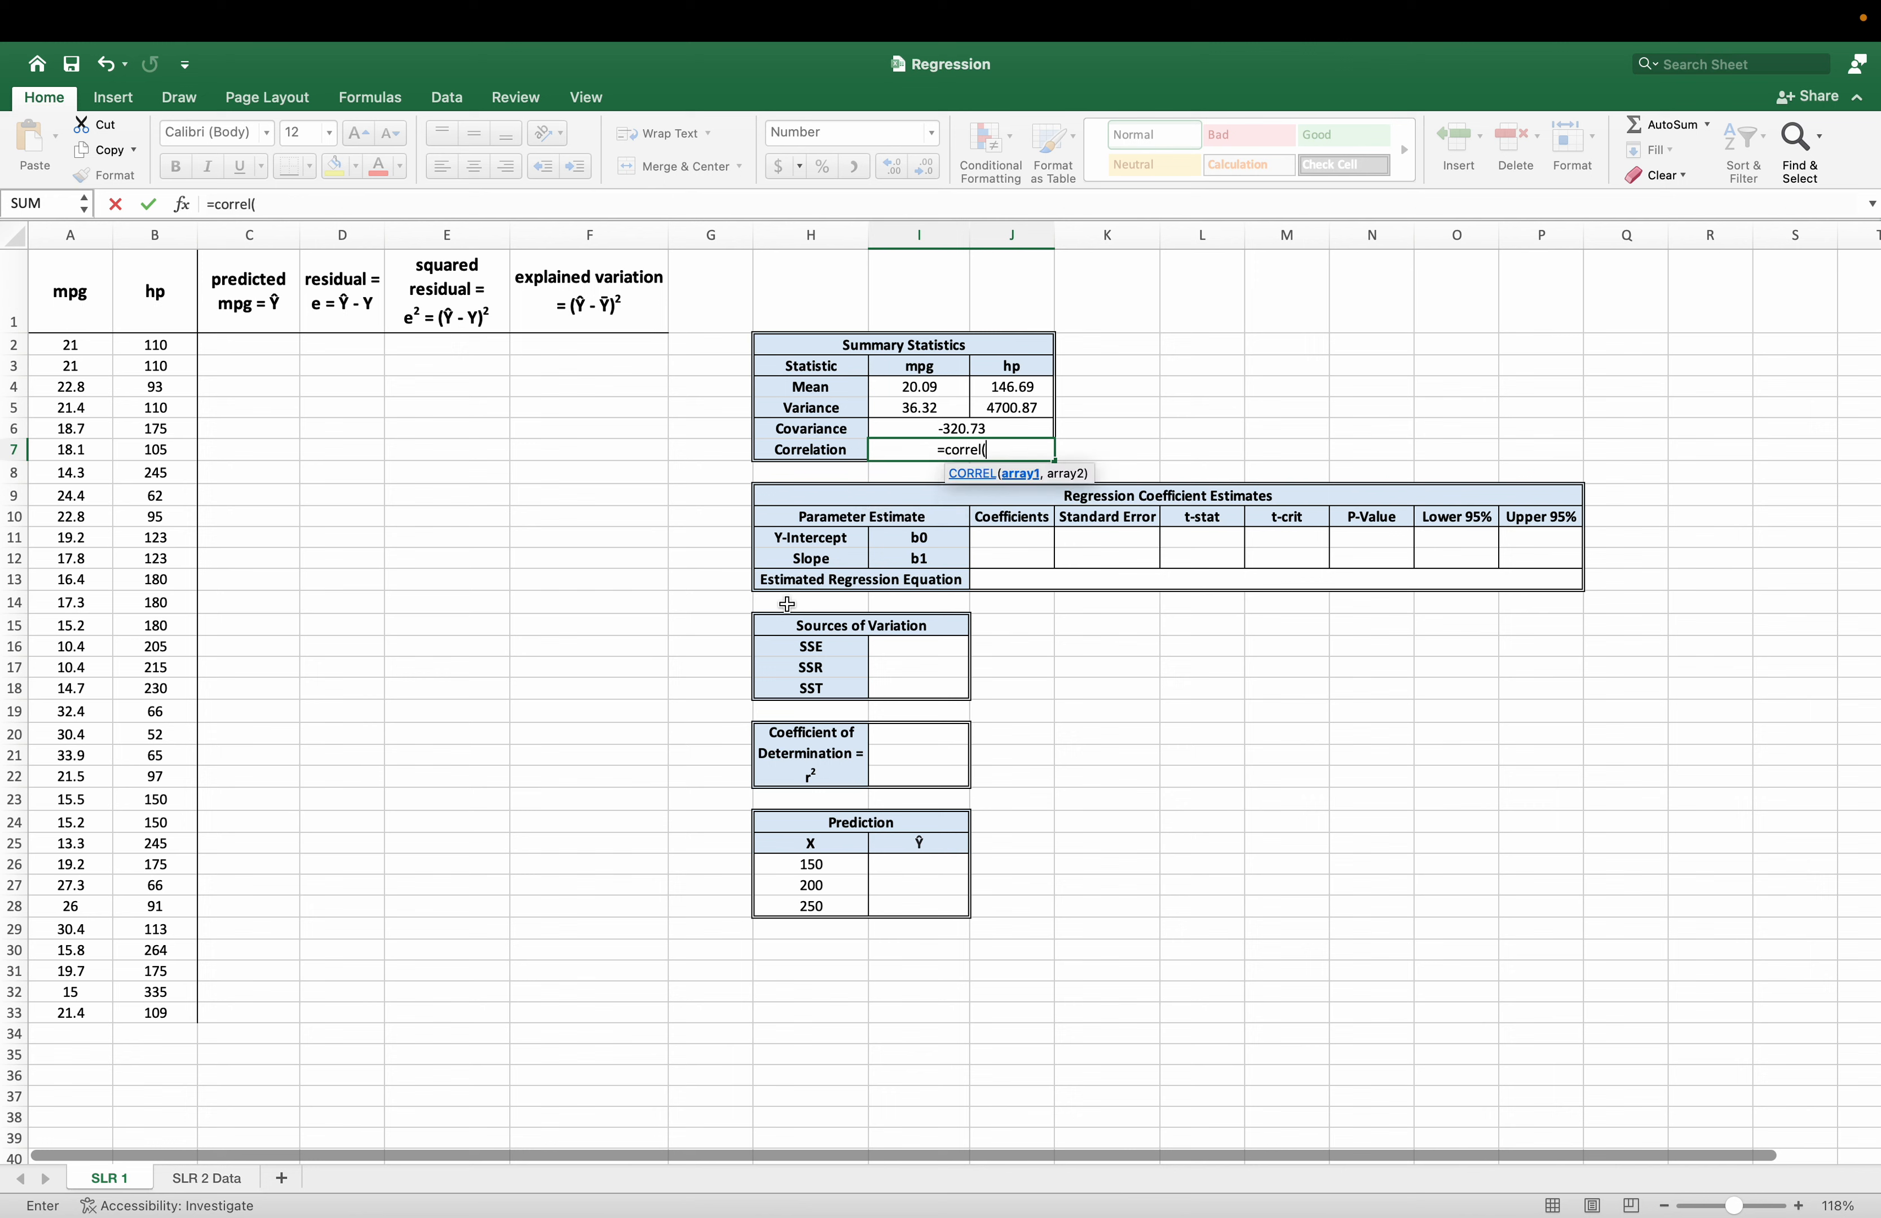
left_click_drag(110, 344, 93, 1016)
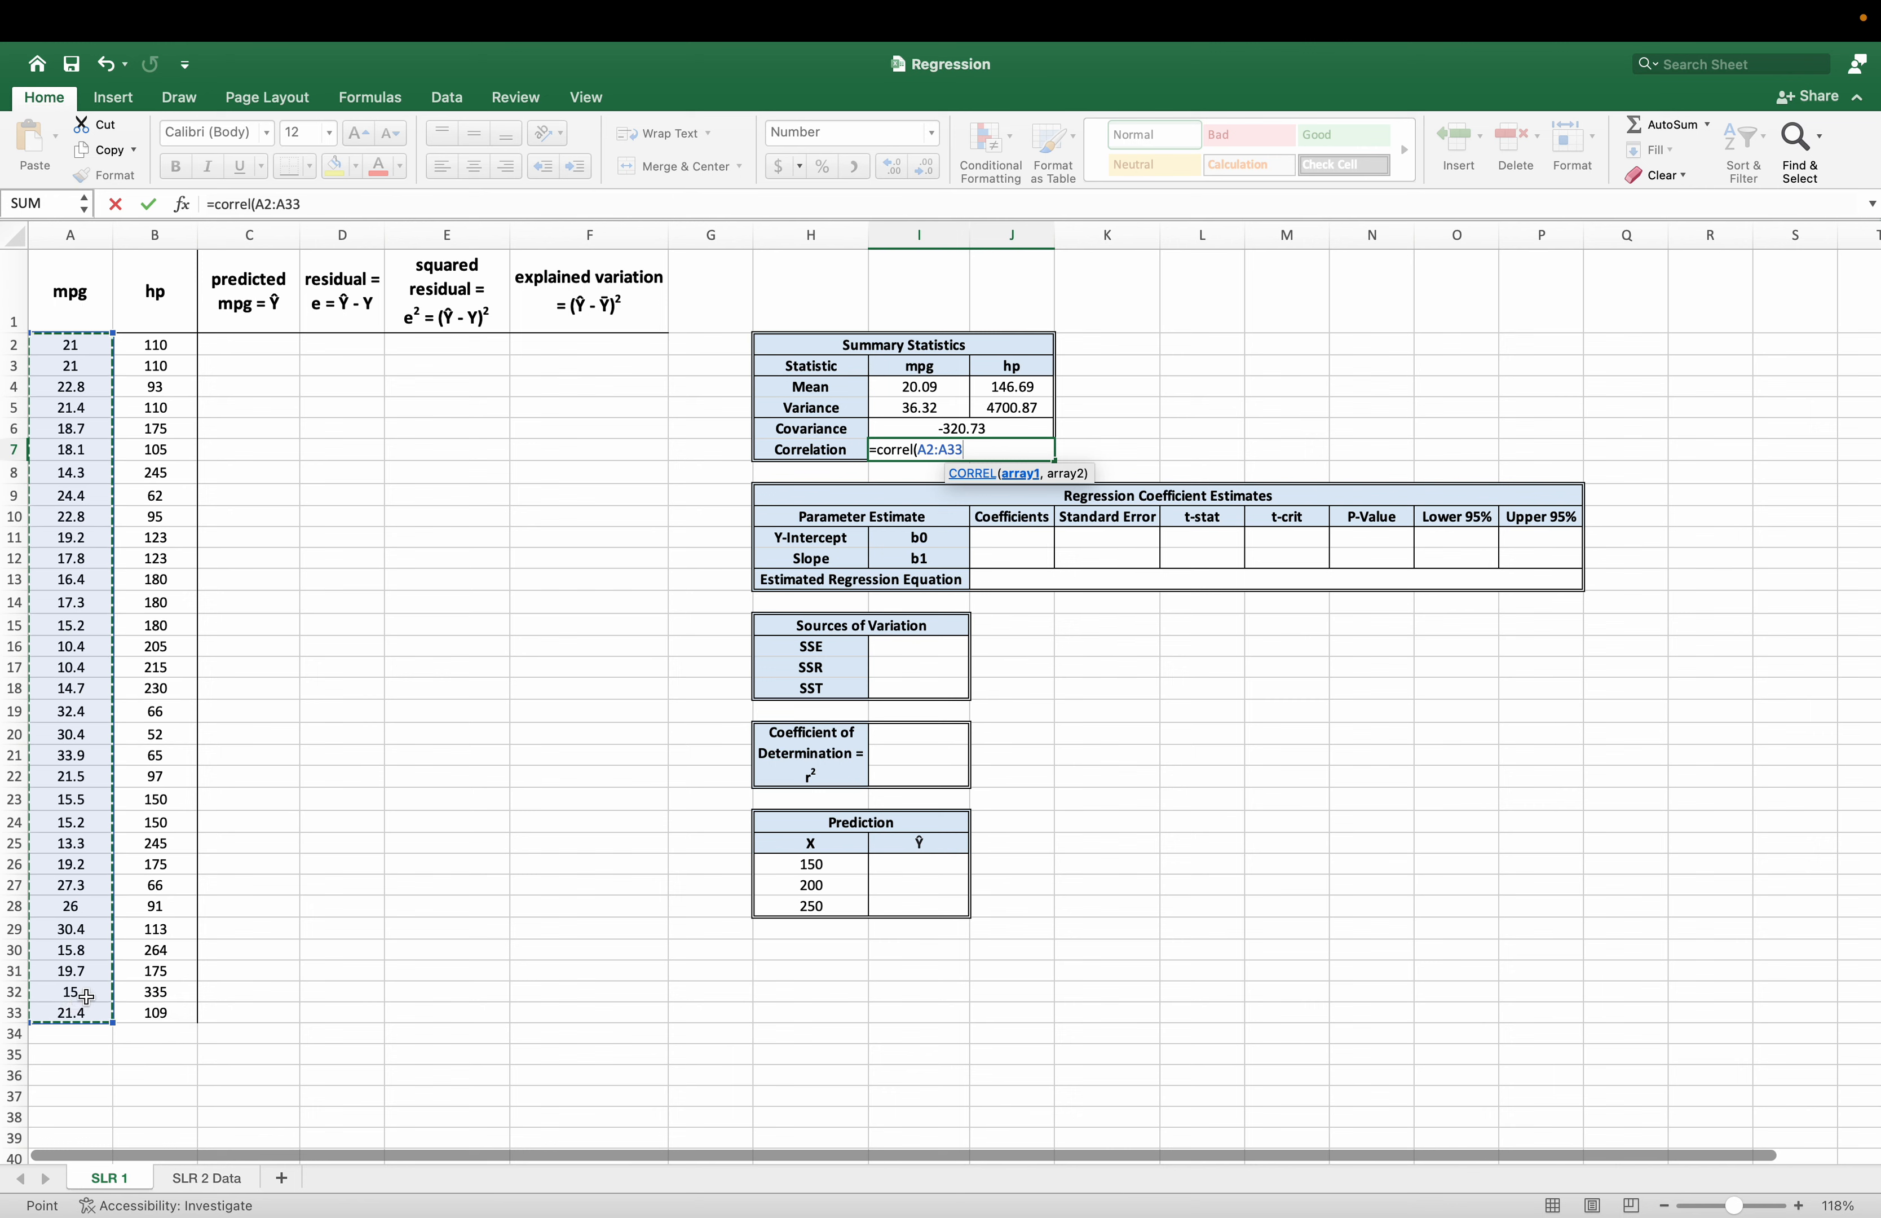
type(",")
left_click_drag(178, 346, 155, 1016)
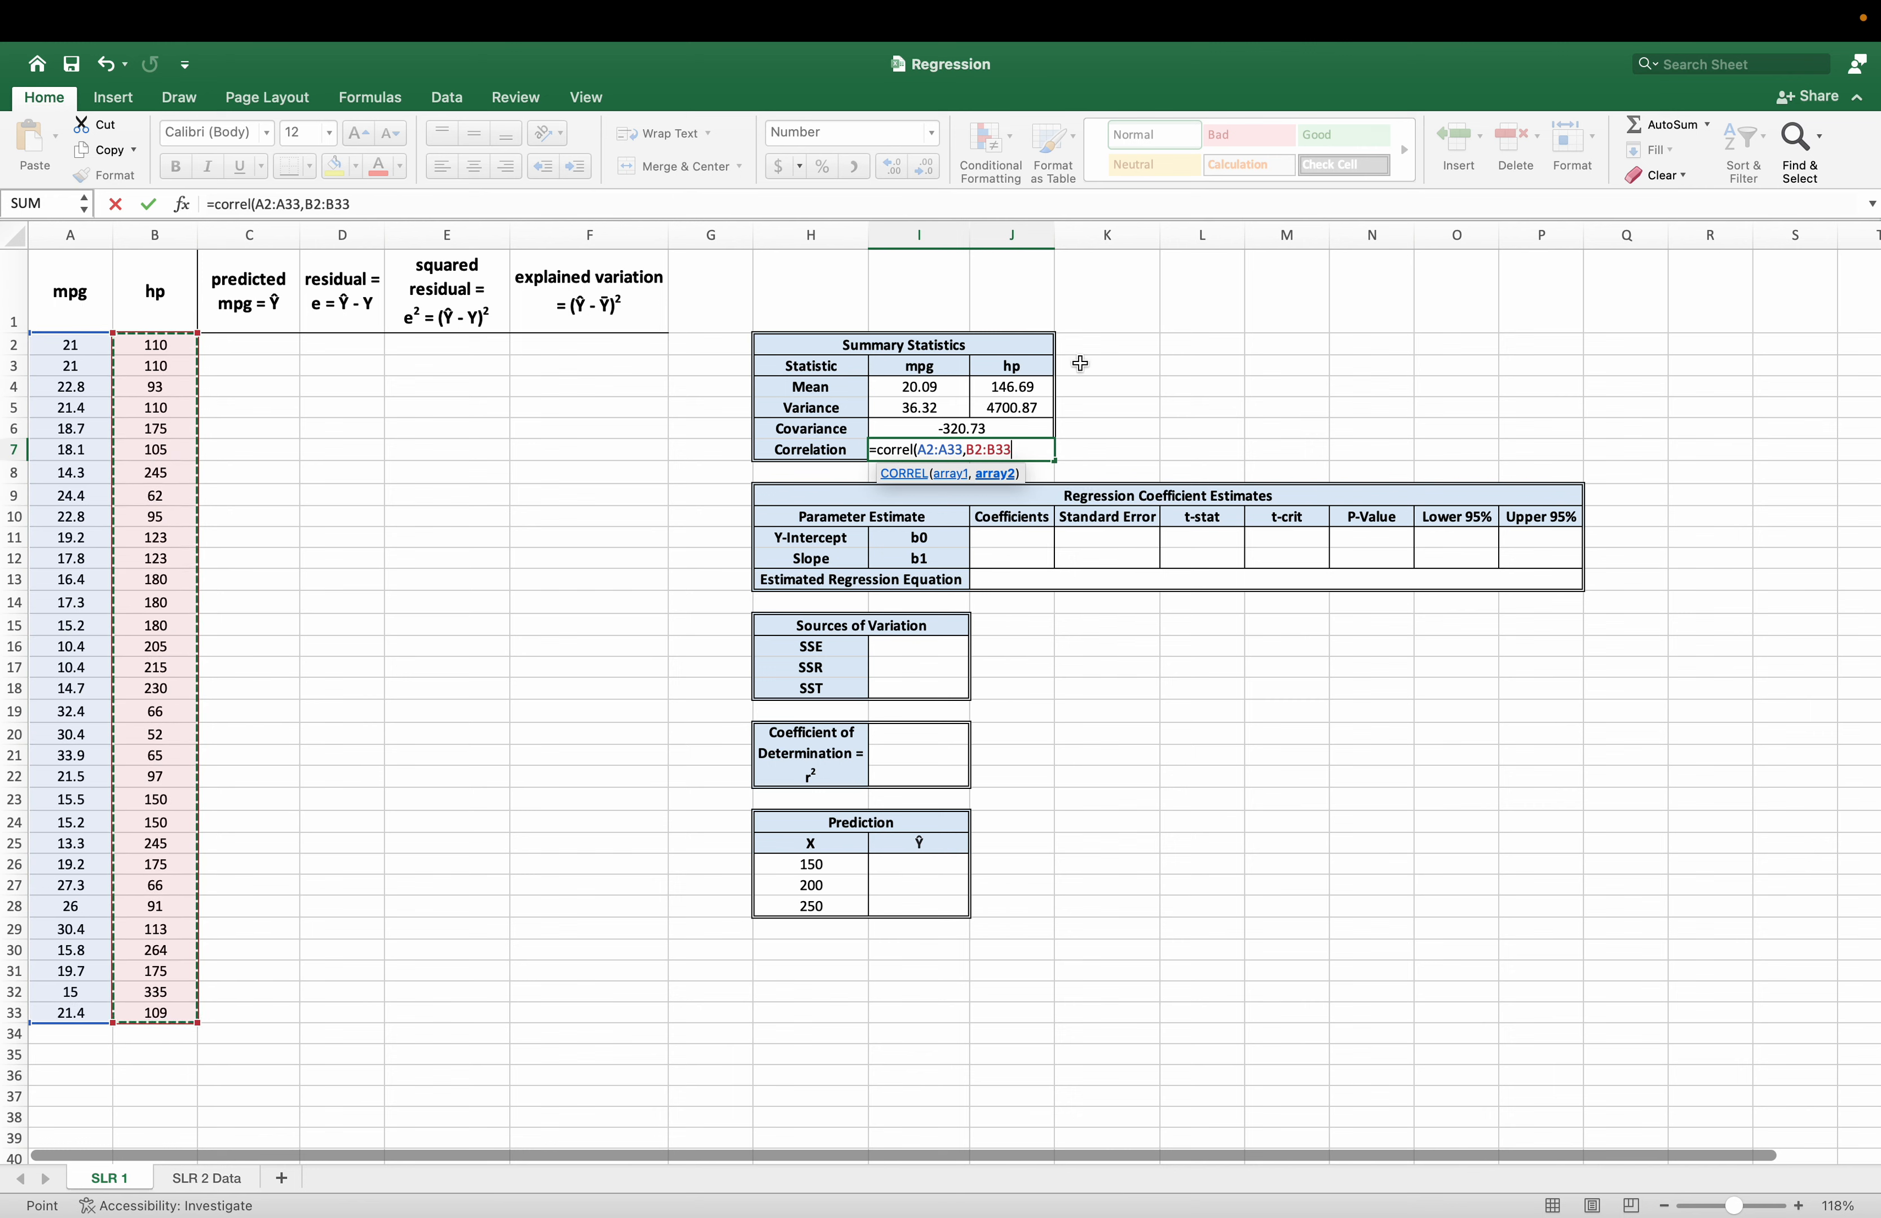
type(")")
key("Return")
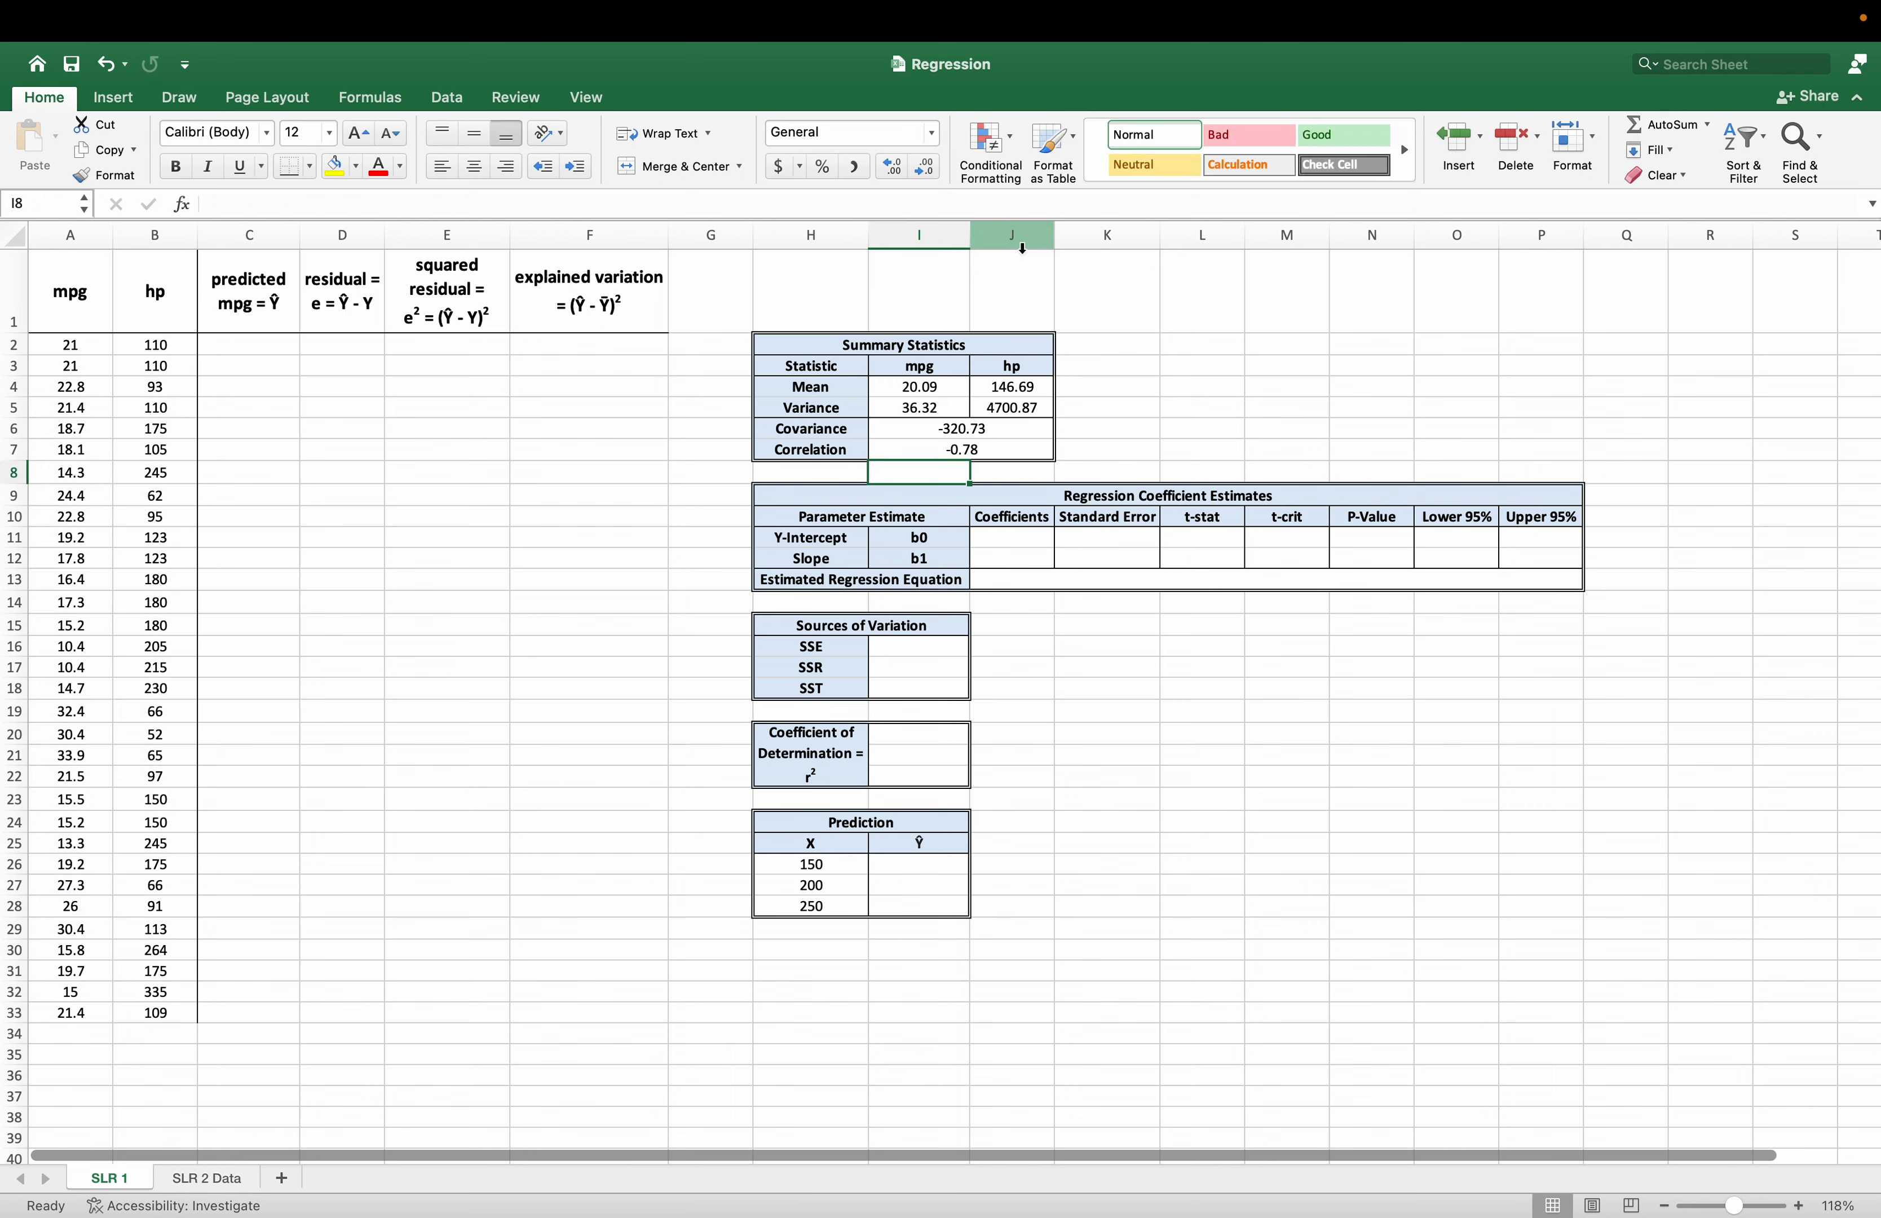
Insert a plain markers-only scatter chart of the mpg and hp data in A2:B33.
left_click(619, 558)
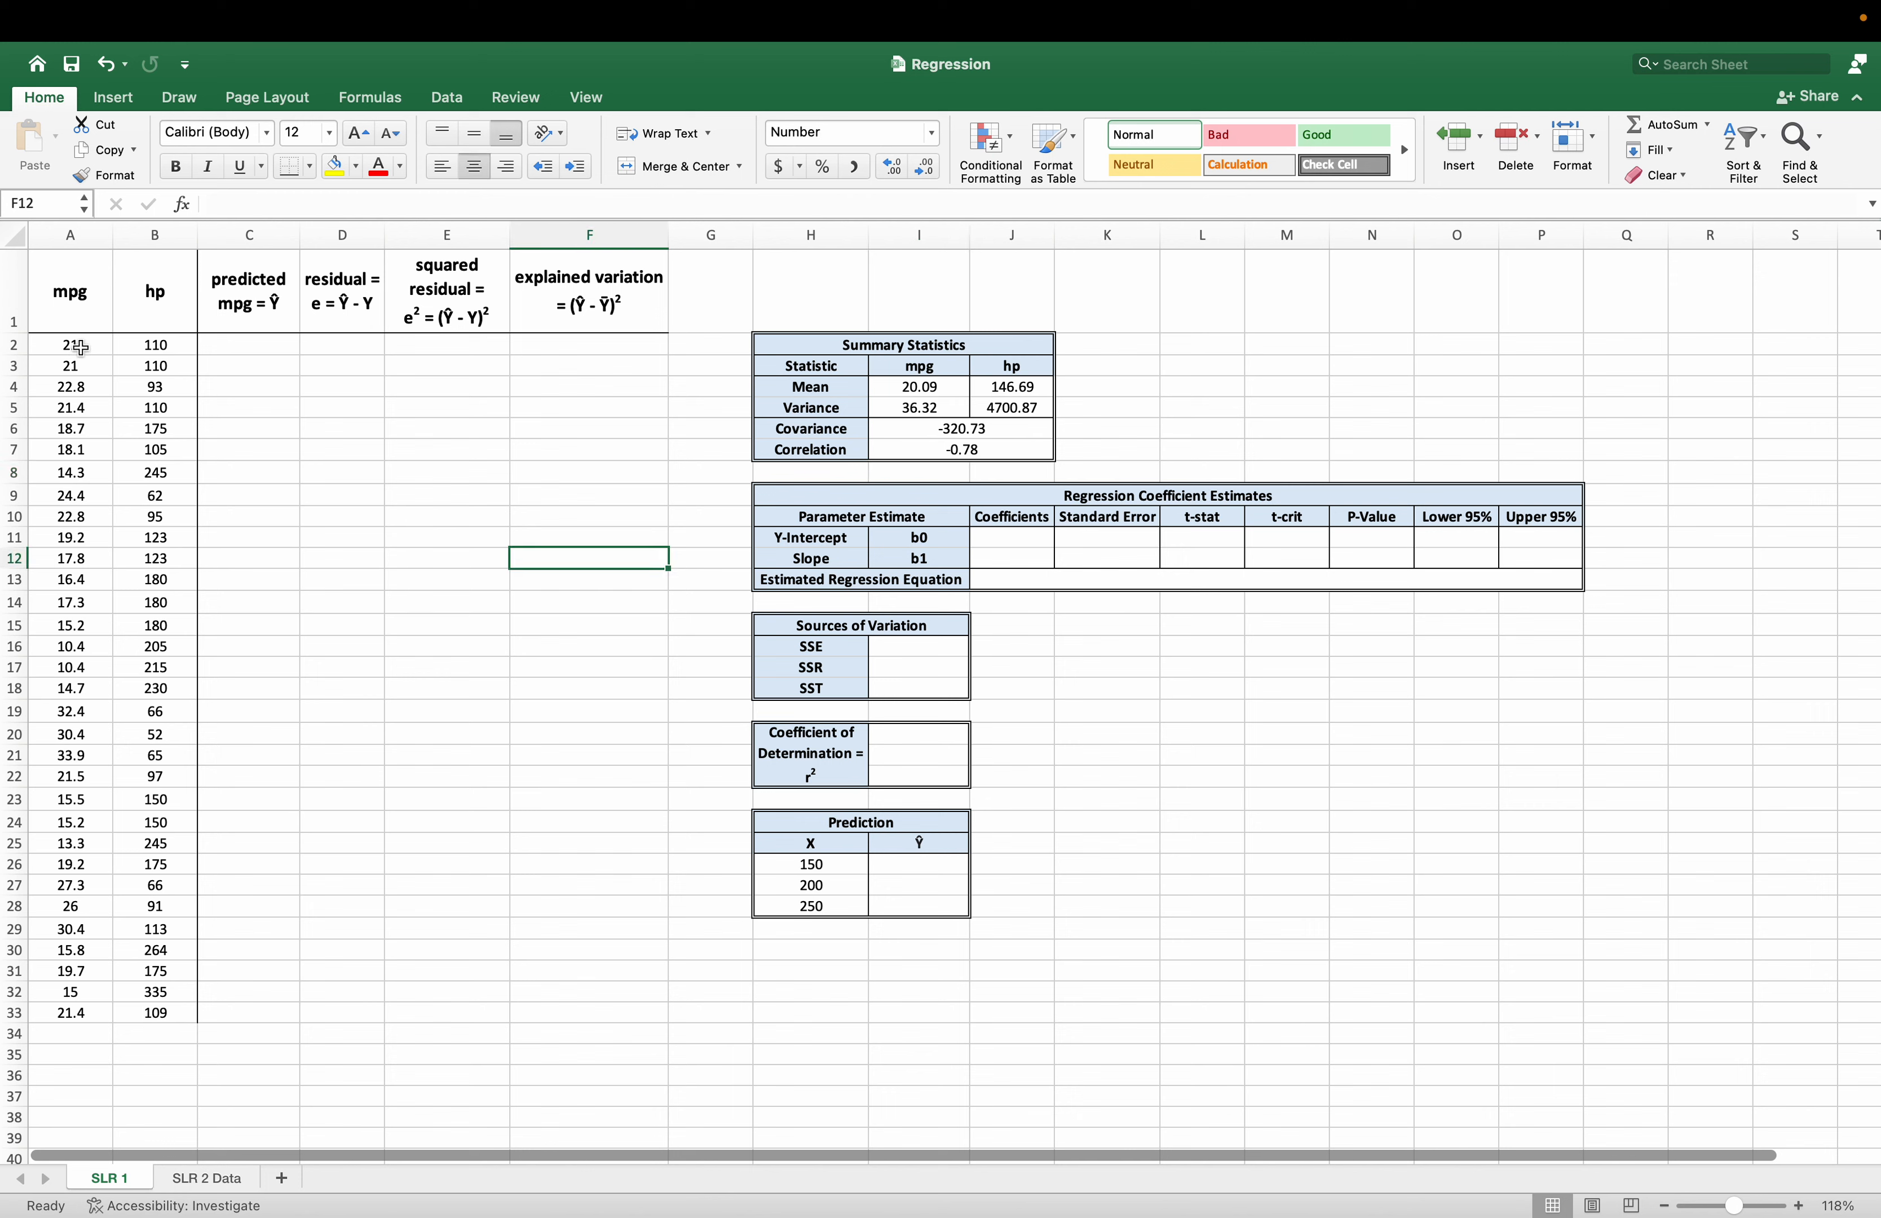
left_click_drag(79, 343, 151, 1009)
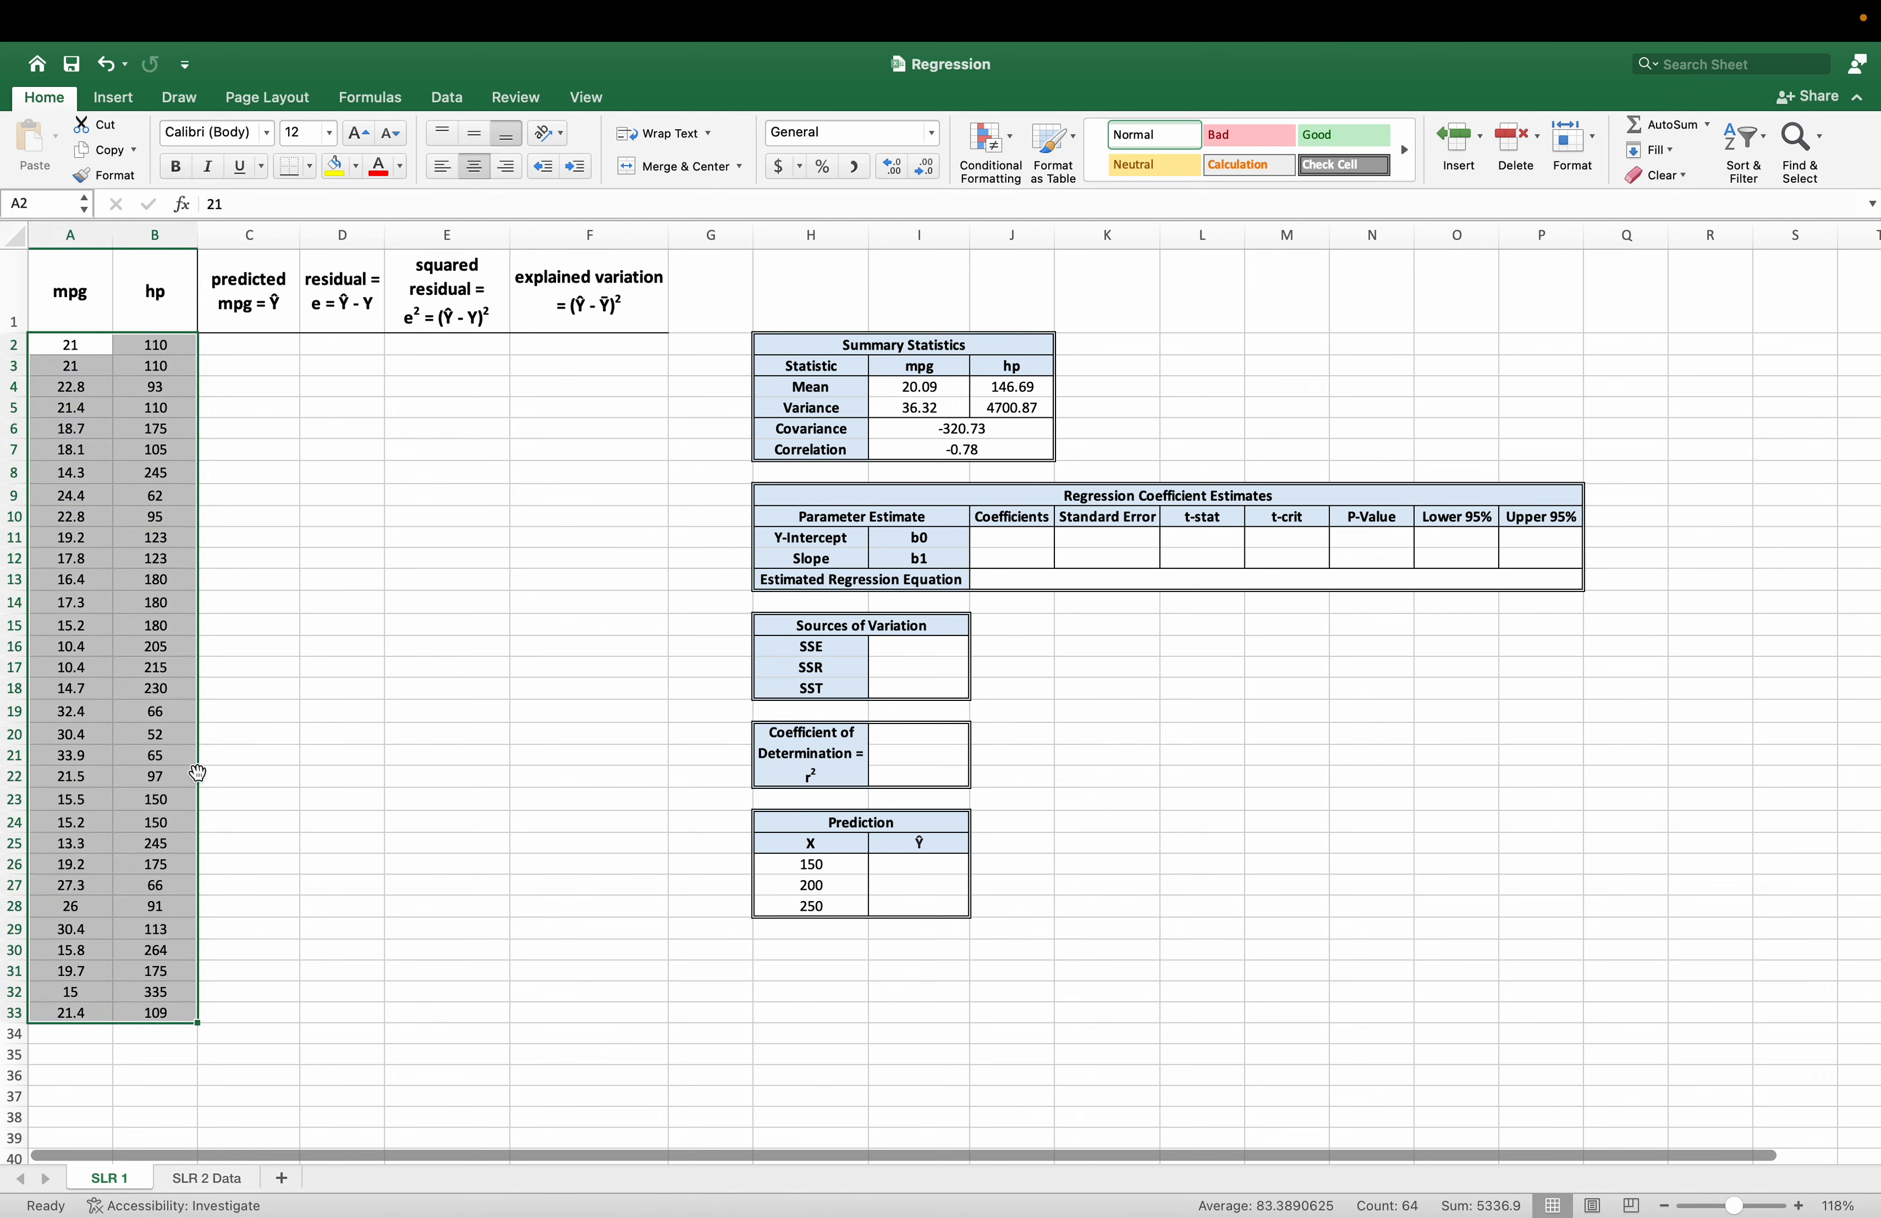
left_click(116, 99)
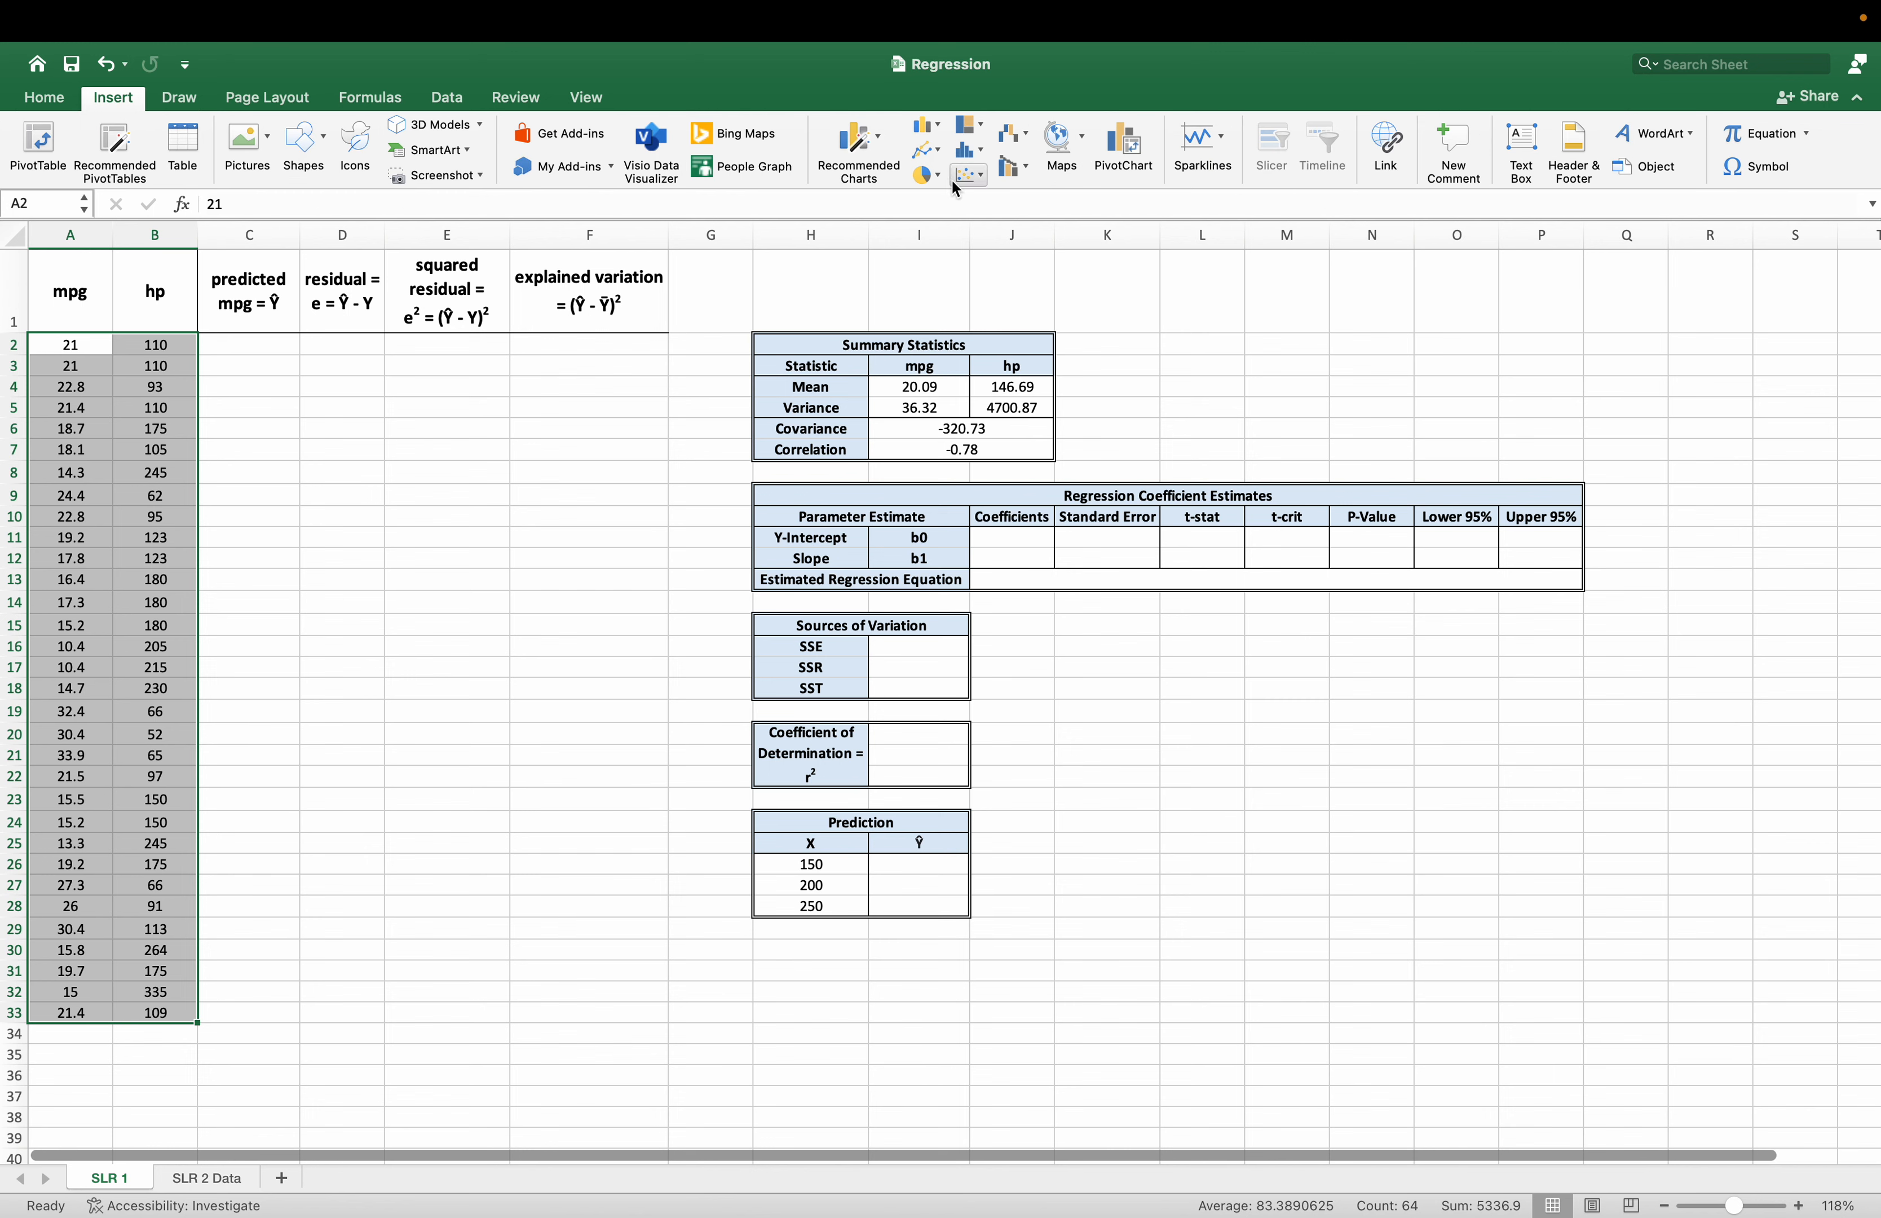
left_click(969, 176)
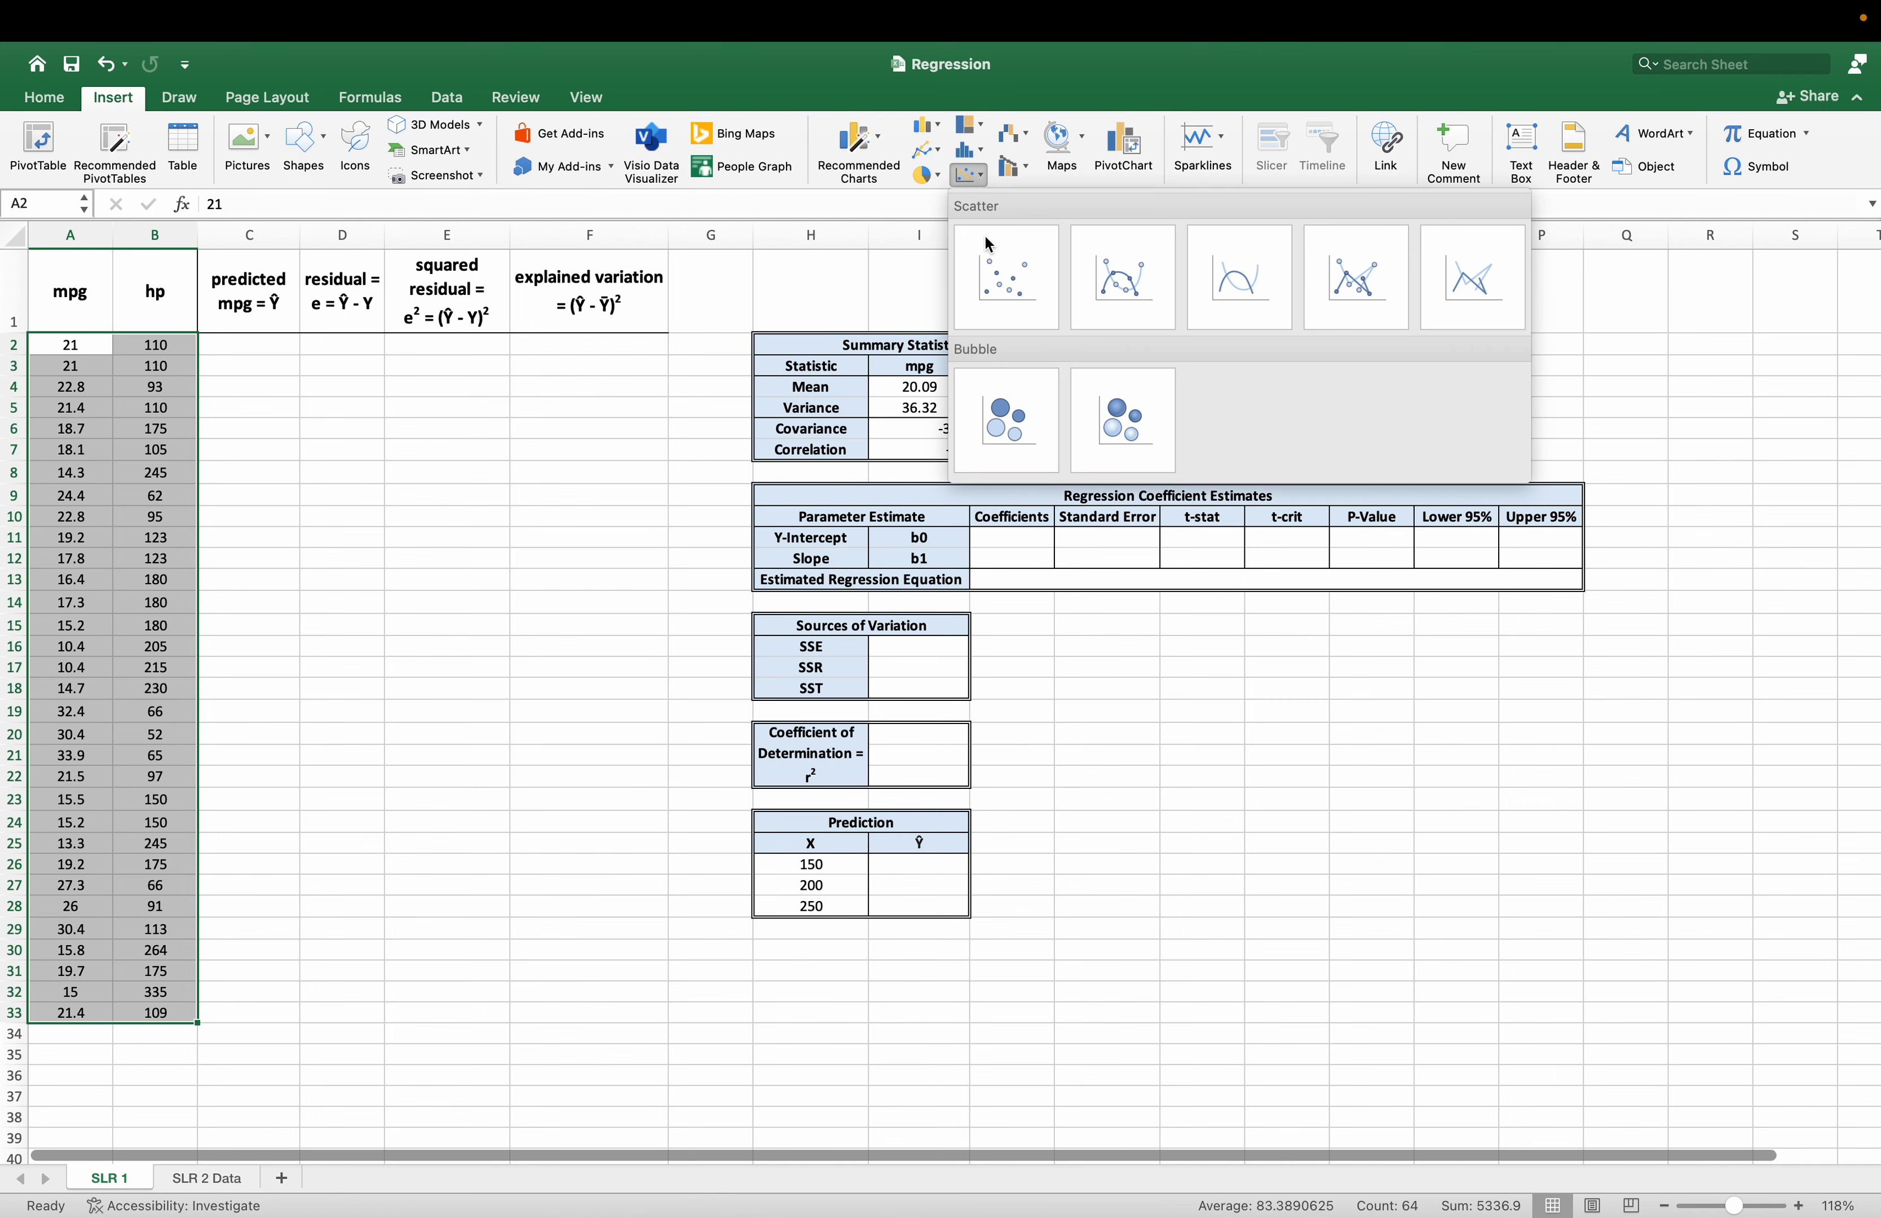
left_click(1013, 253)
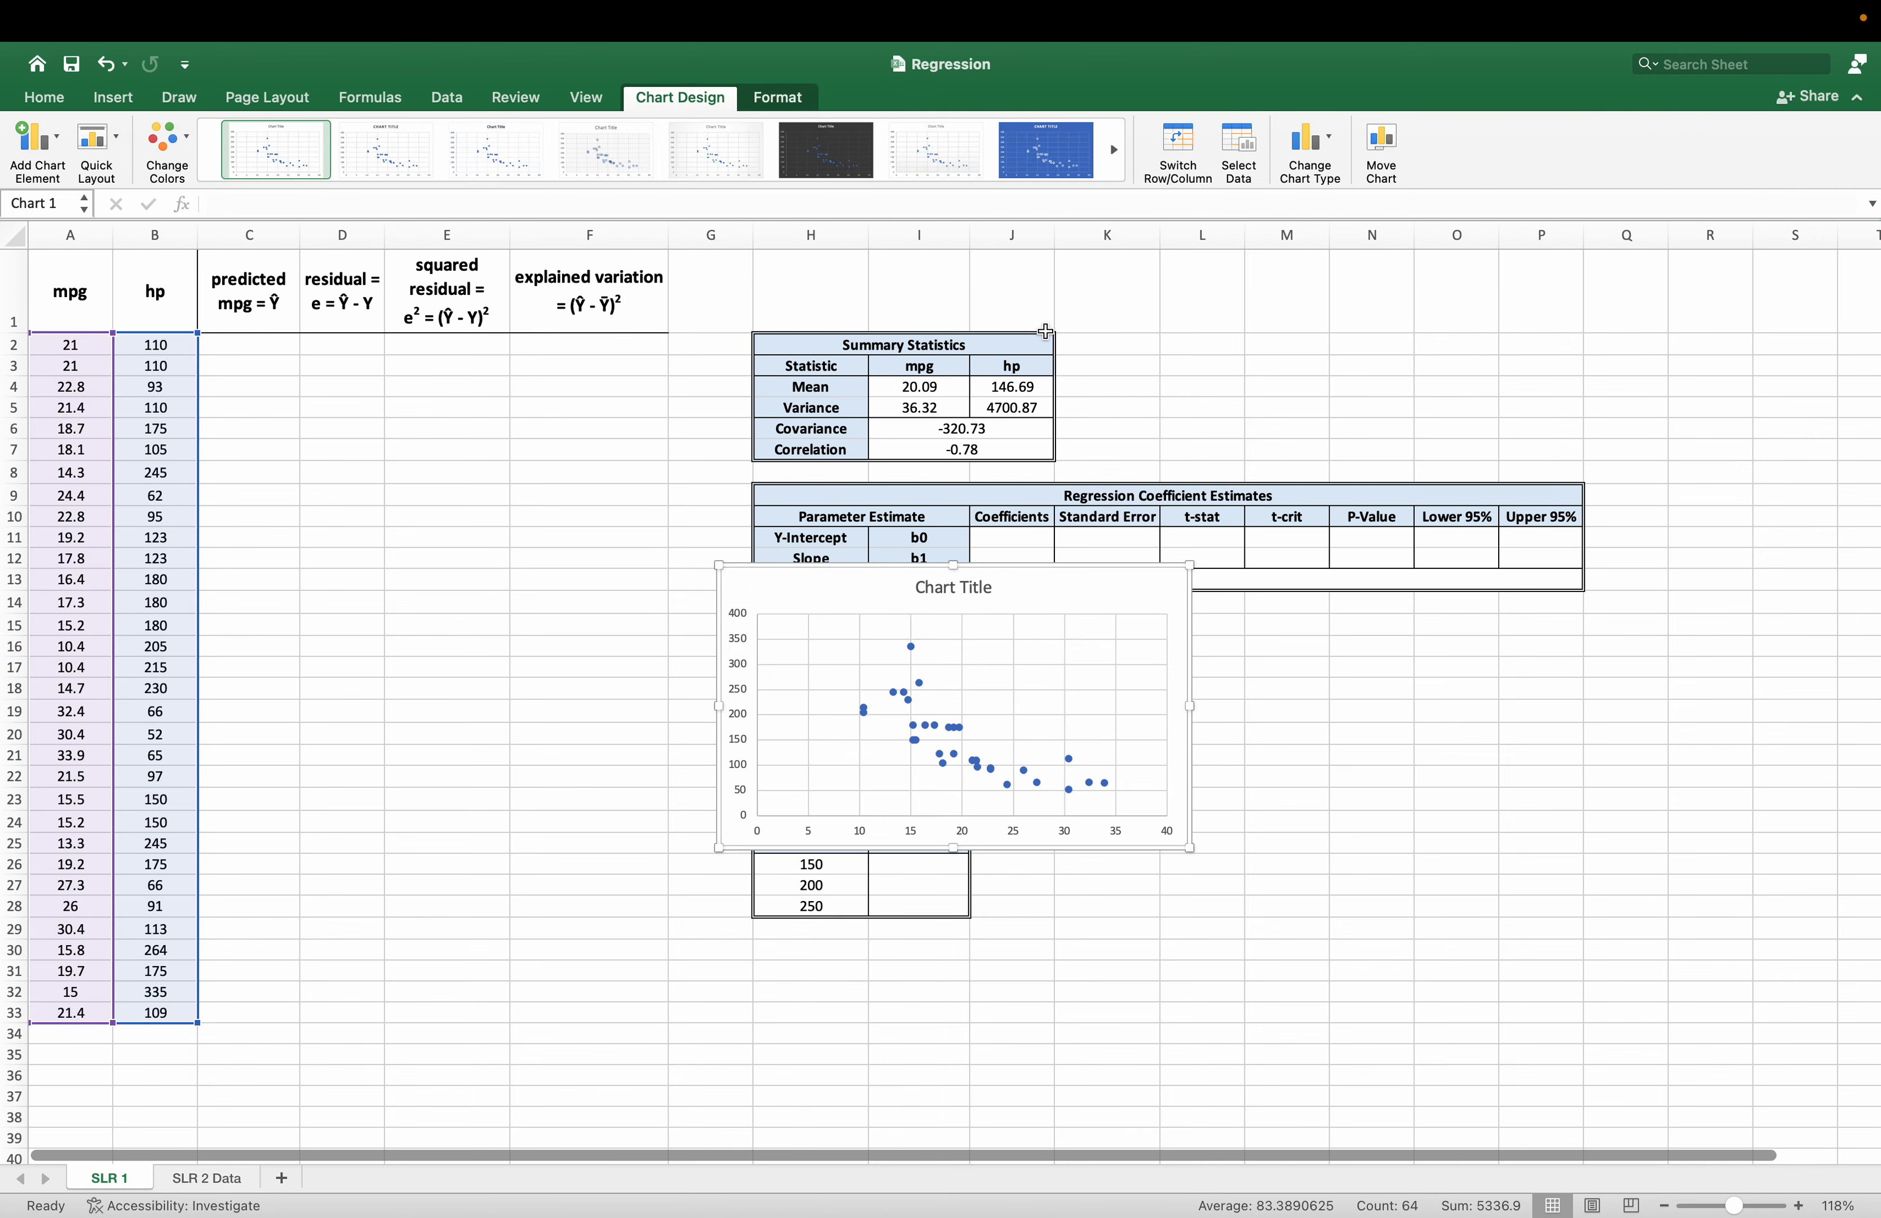
scroll(1151, 700, "down", 1)
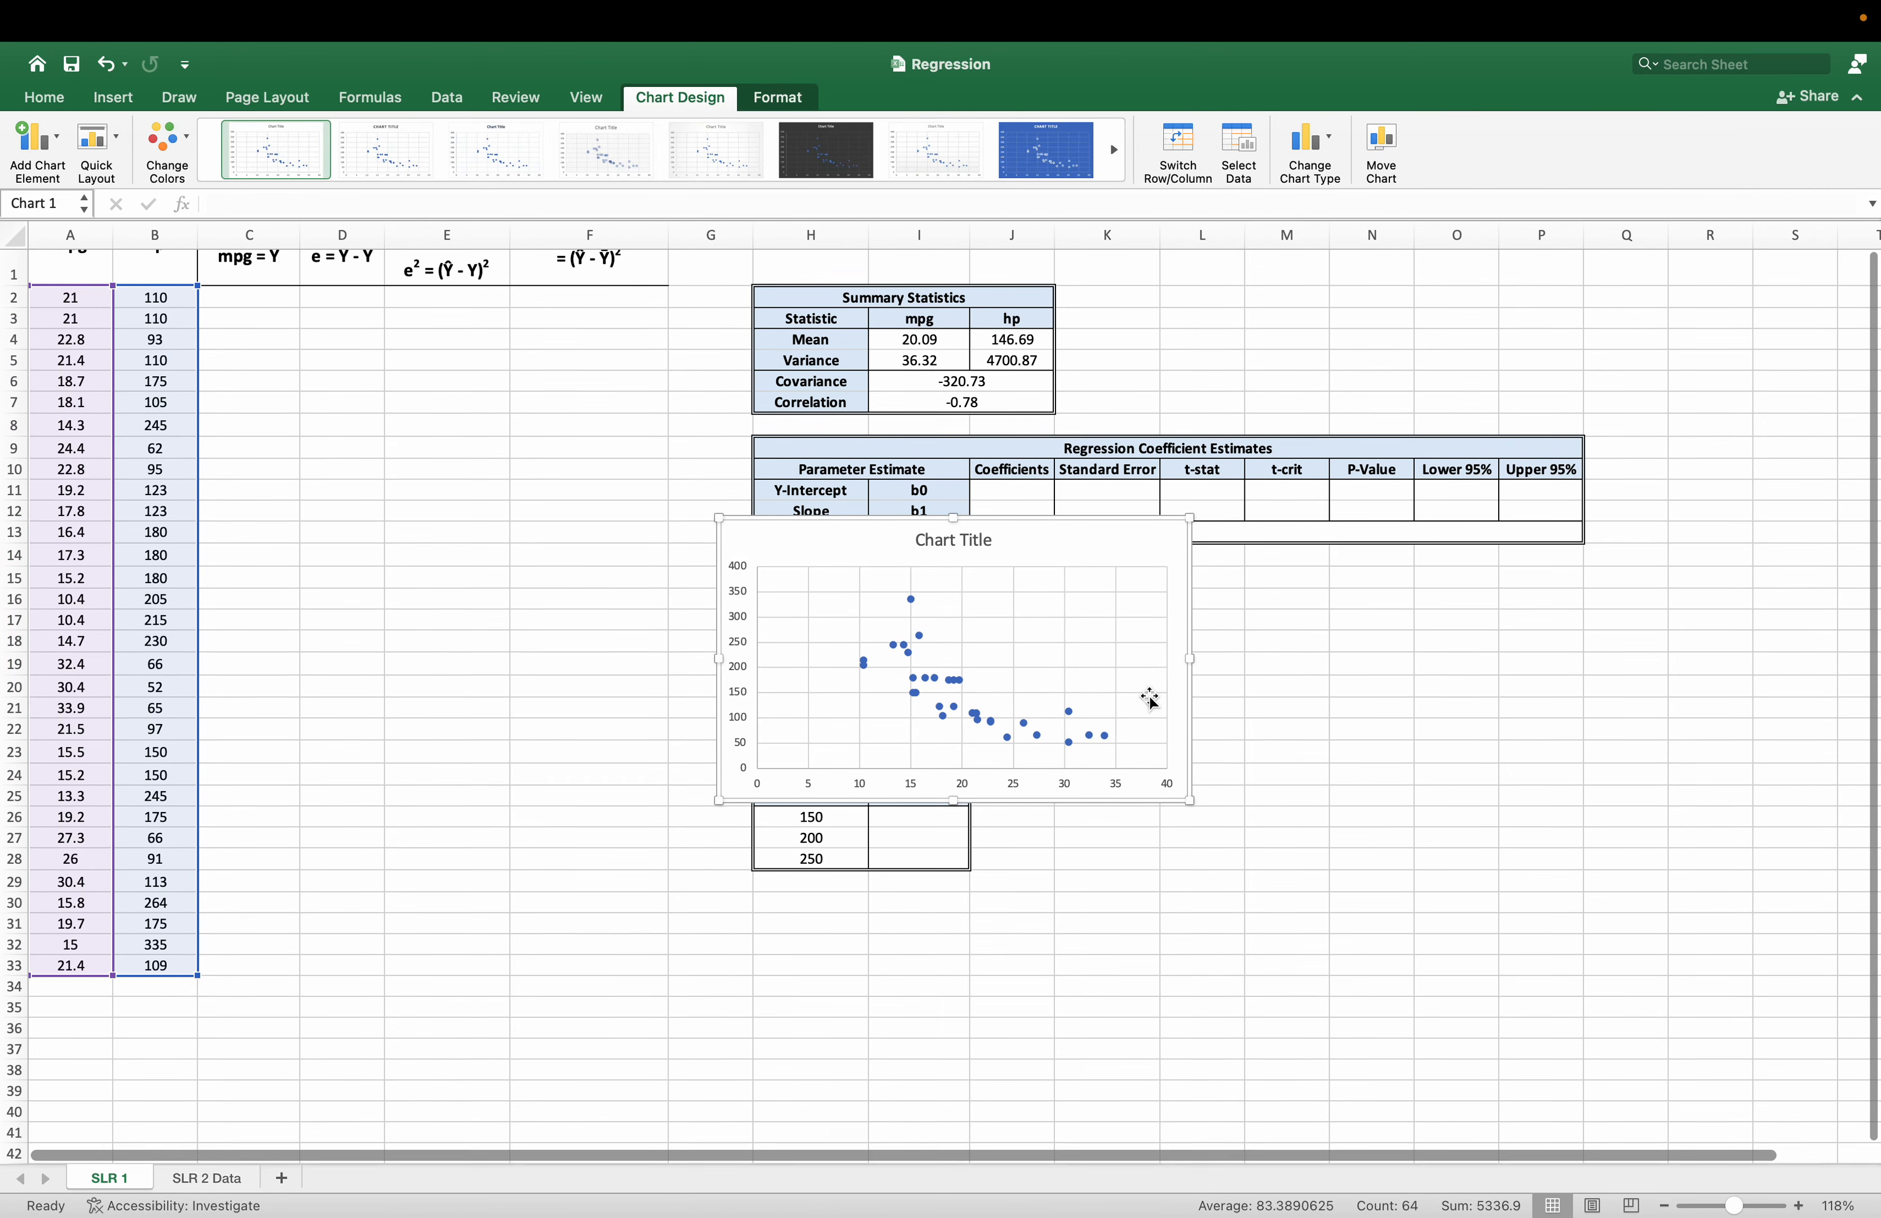
right_click(1052, 563)
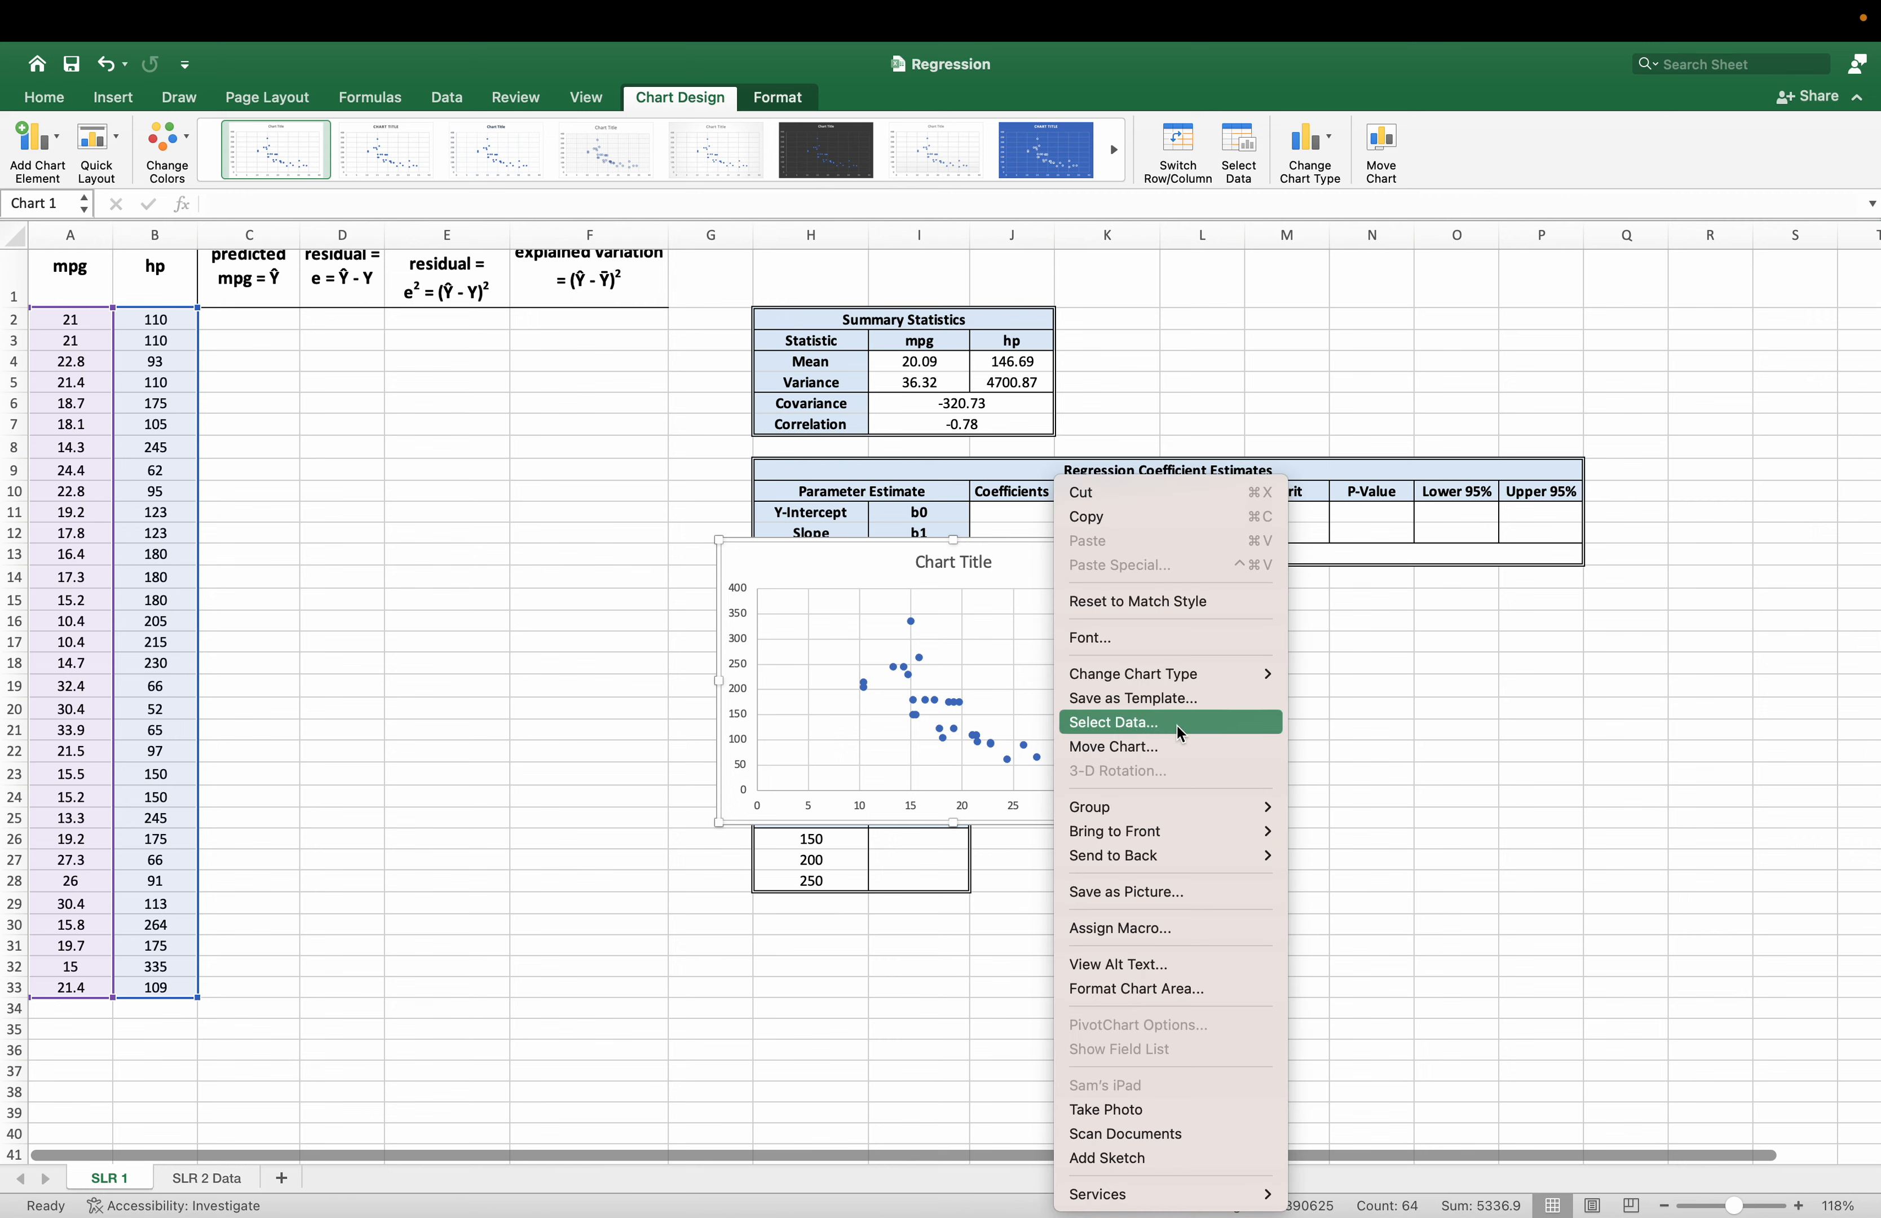
left_click(990, 562)
right_click(1038, 568)
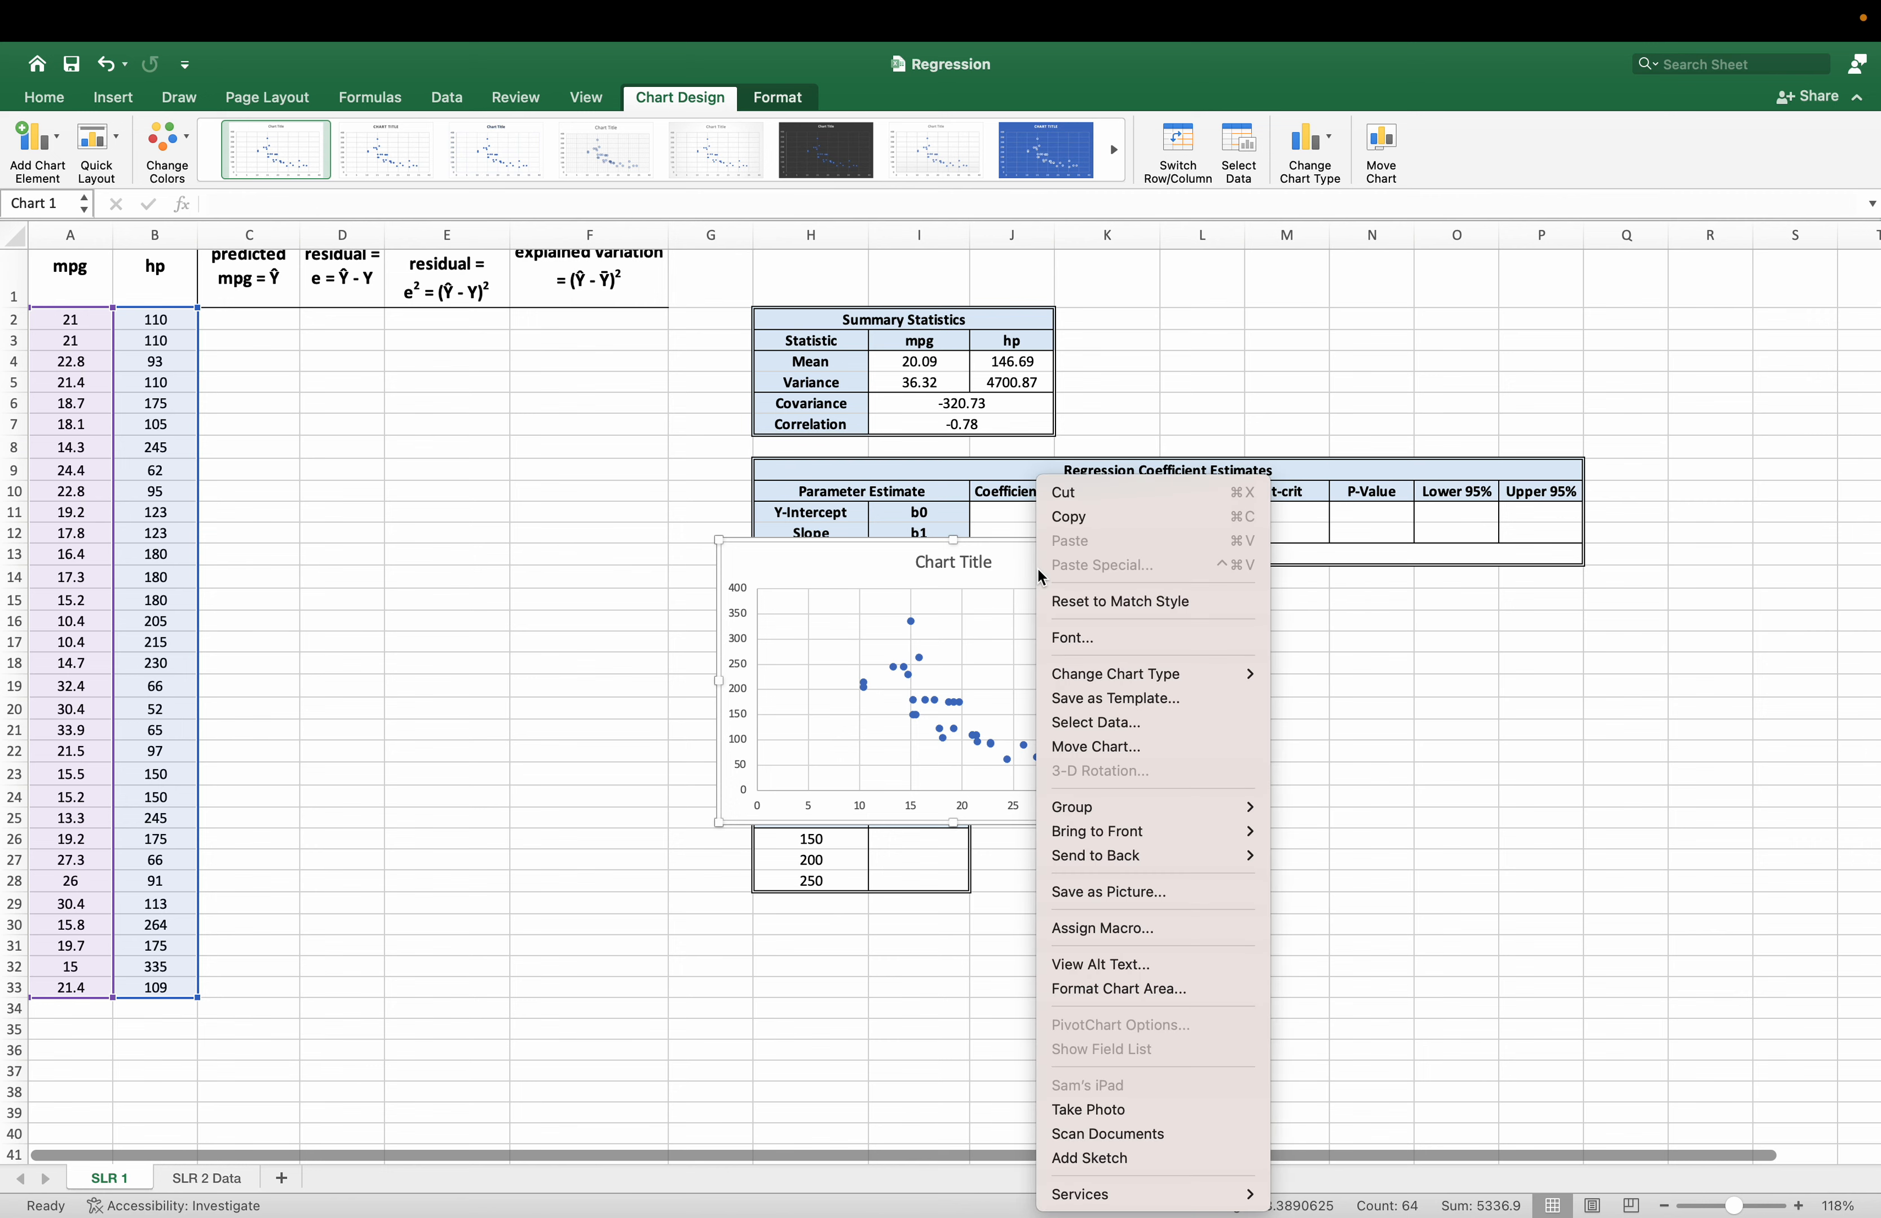
left_click(1116, 723)
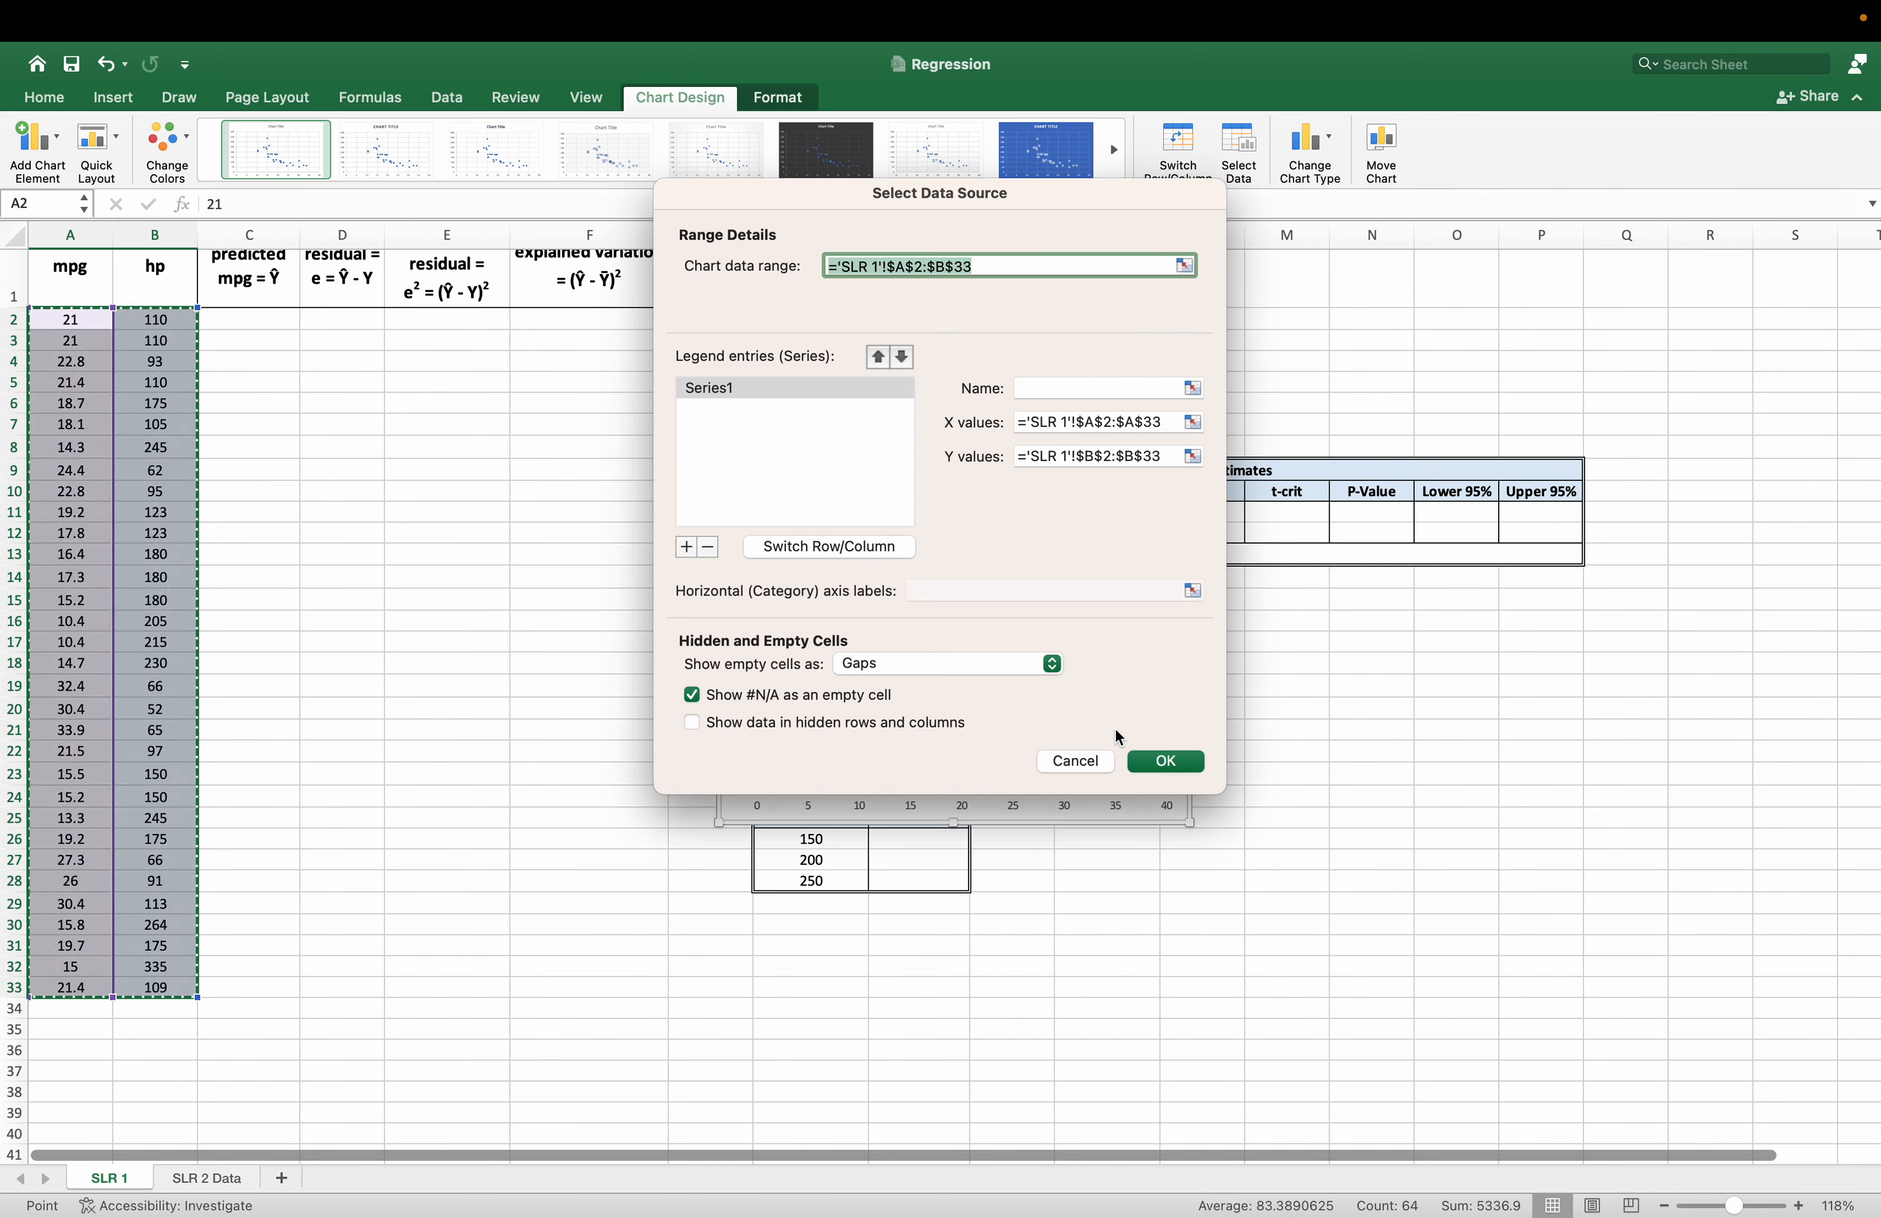
left_click(1078, 424)
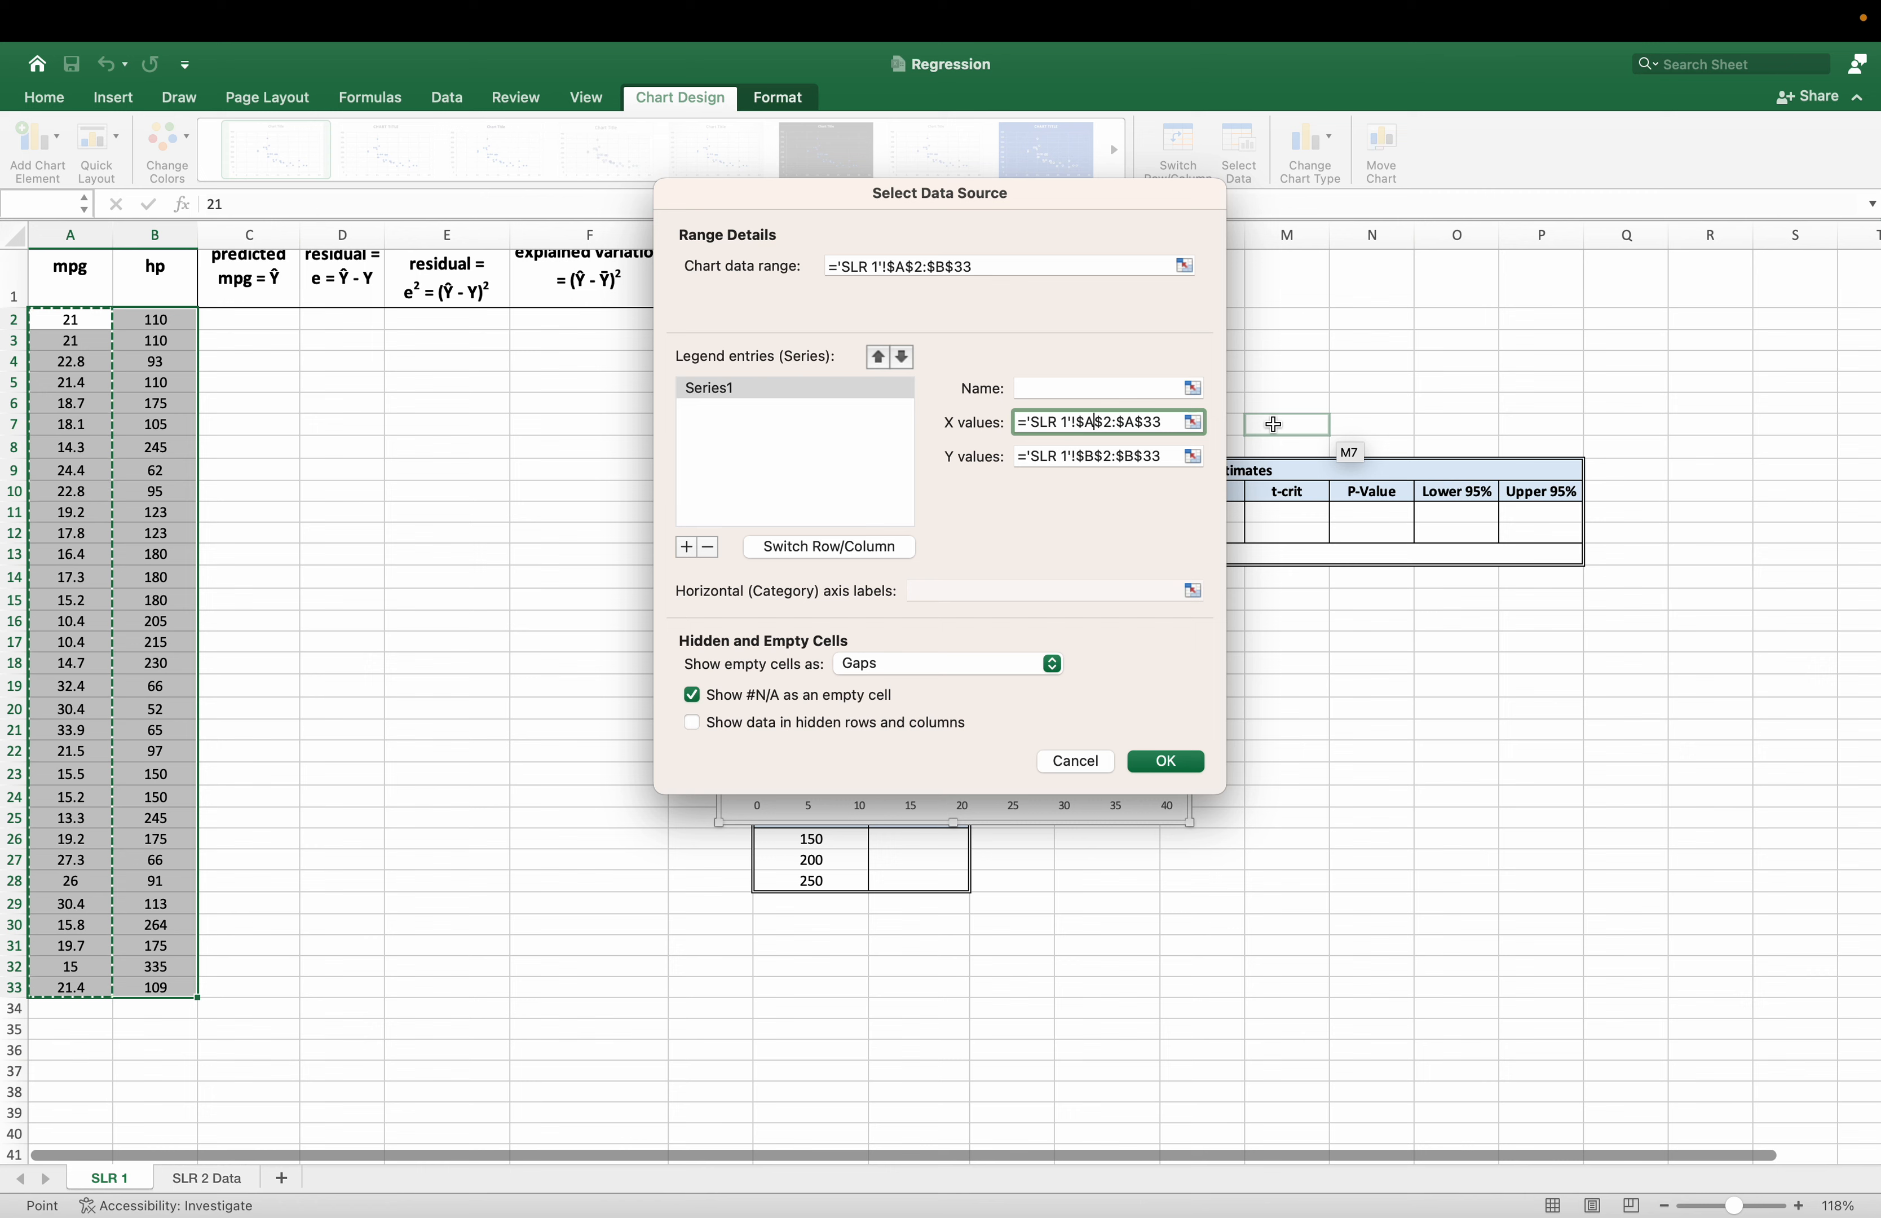
key("BackSpace")
type("B")
key("Right")
key("Right")
key("Right")
key("Right")
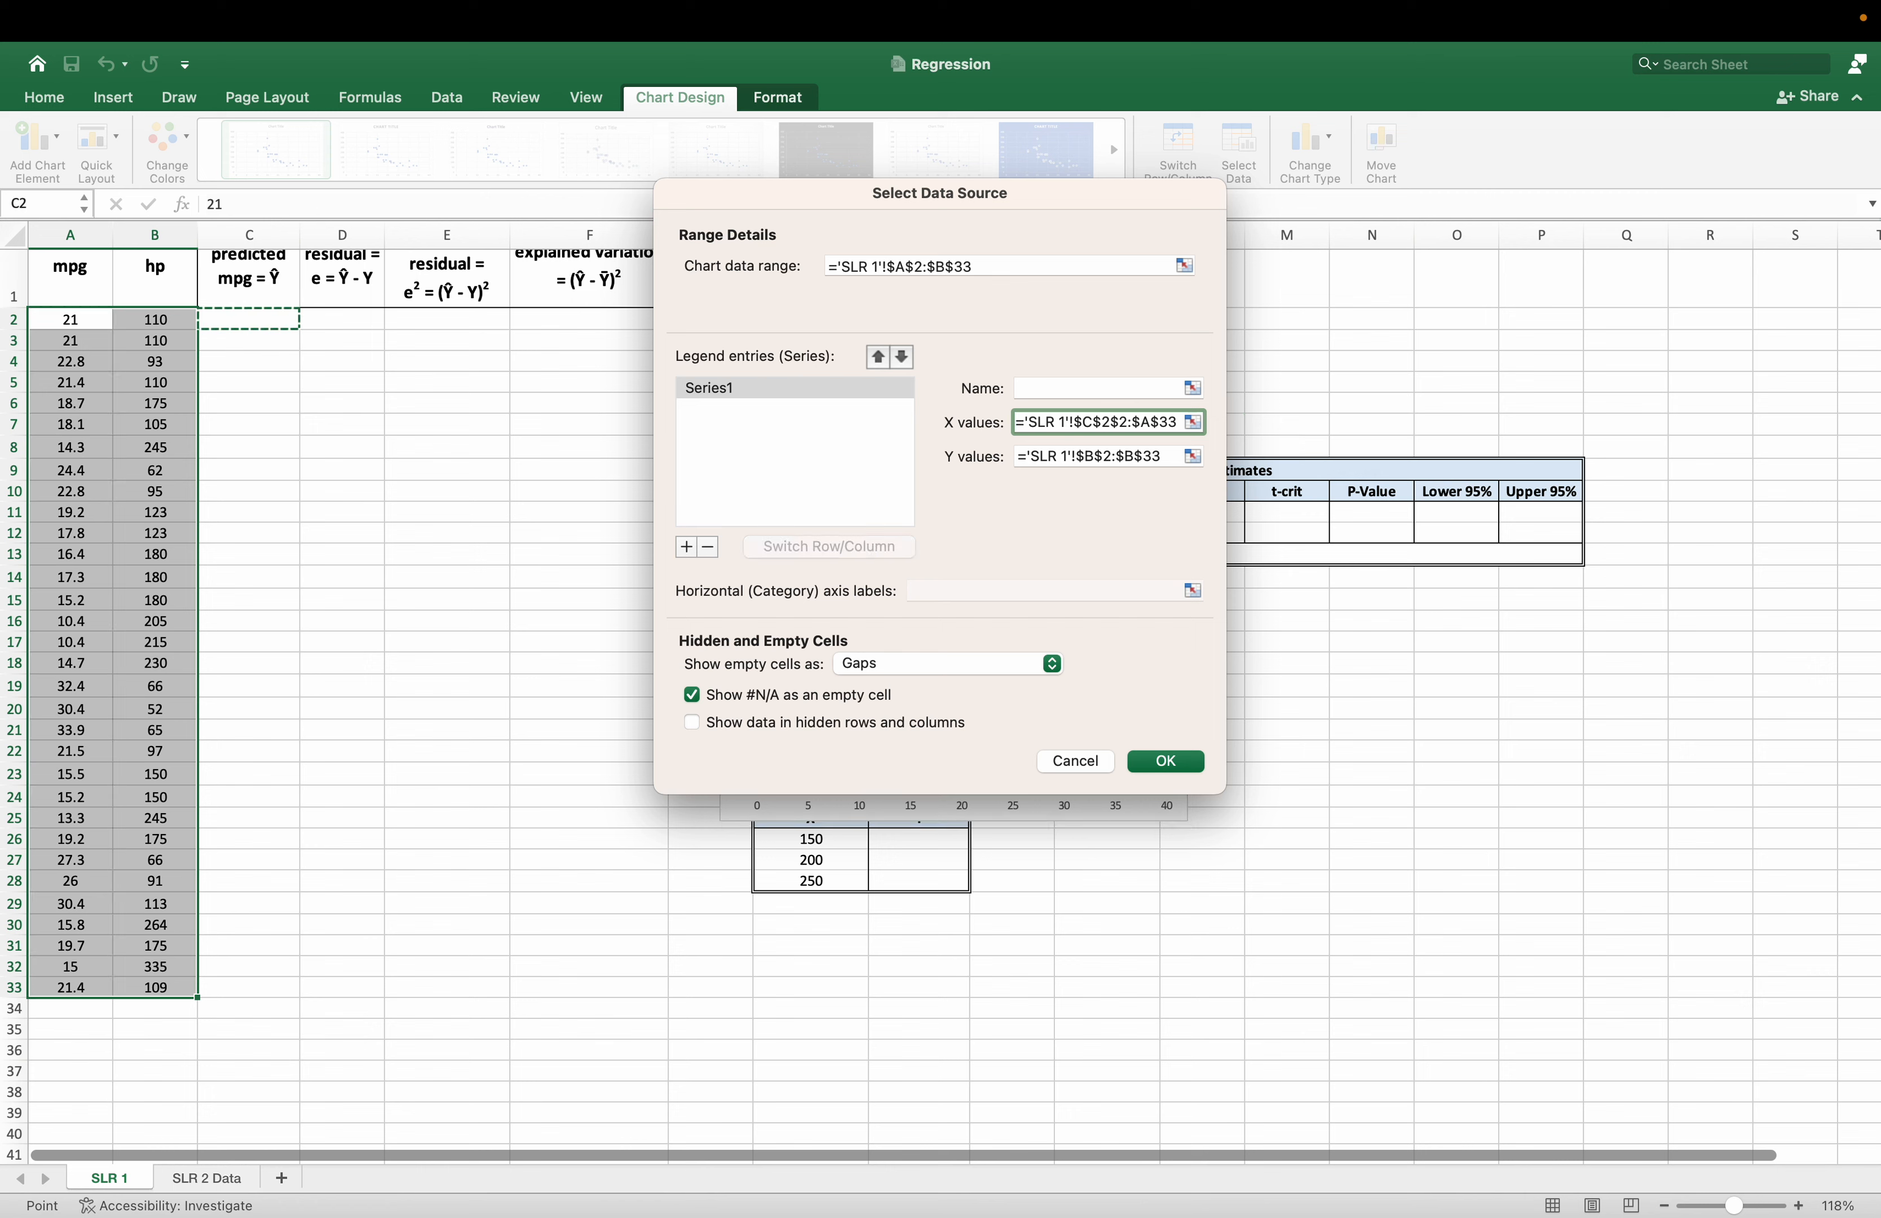
key("Escape")
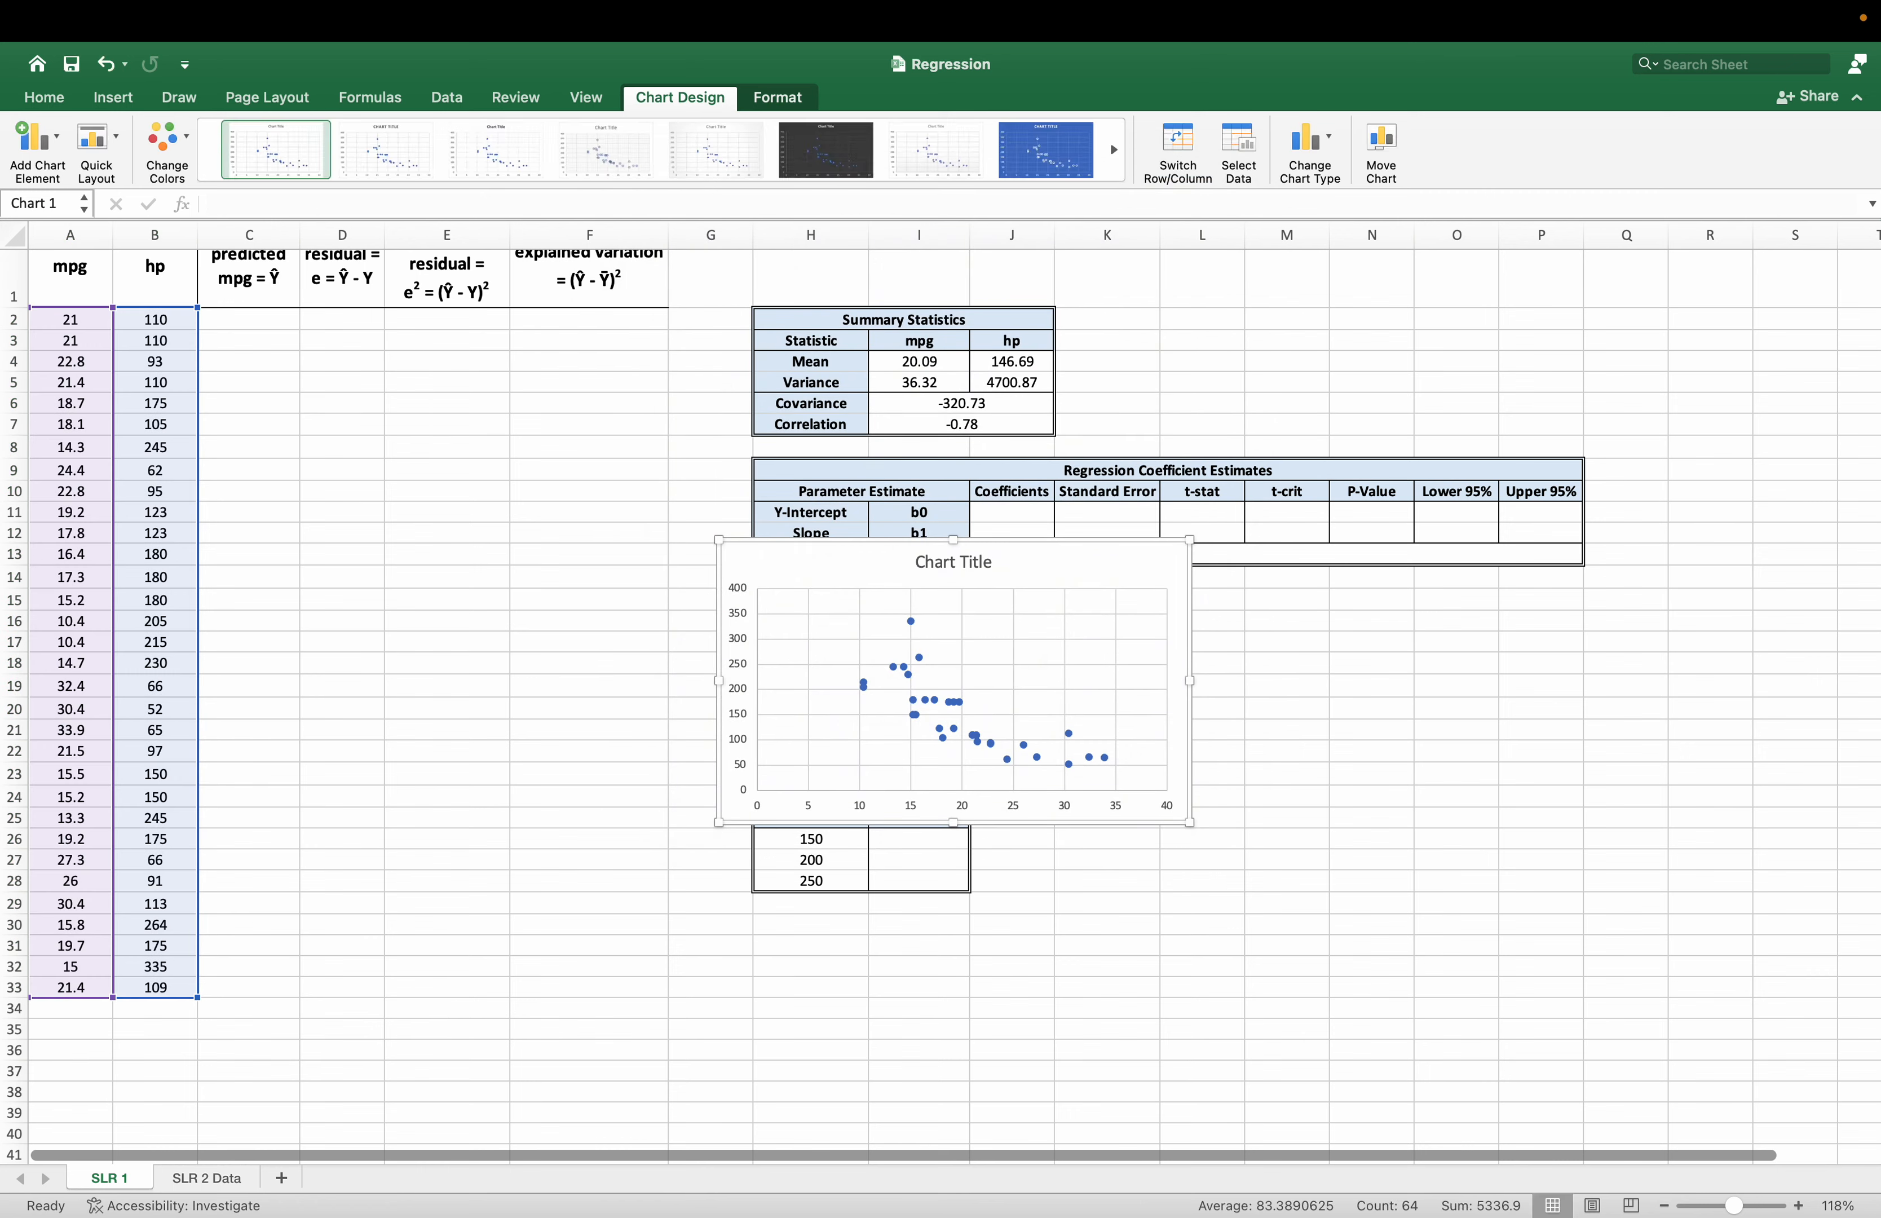
Edit the scatter chart's source data so Series1 takes its X values from the hp range $B$2:$B$33.
right_click(1045, 567)
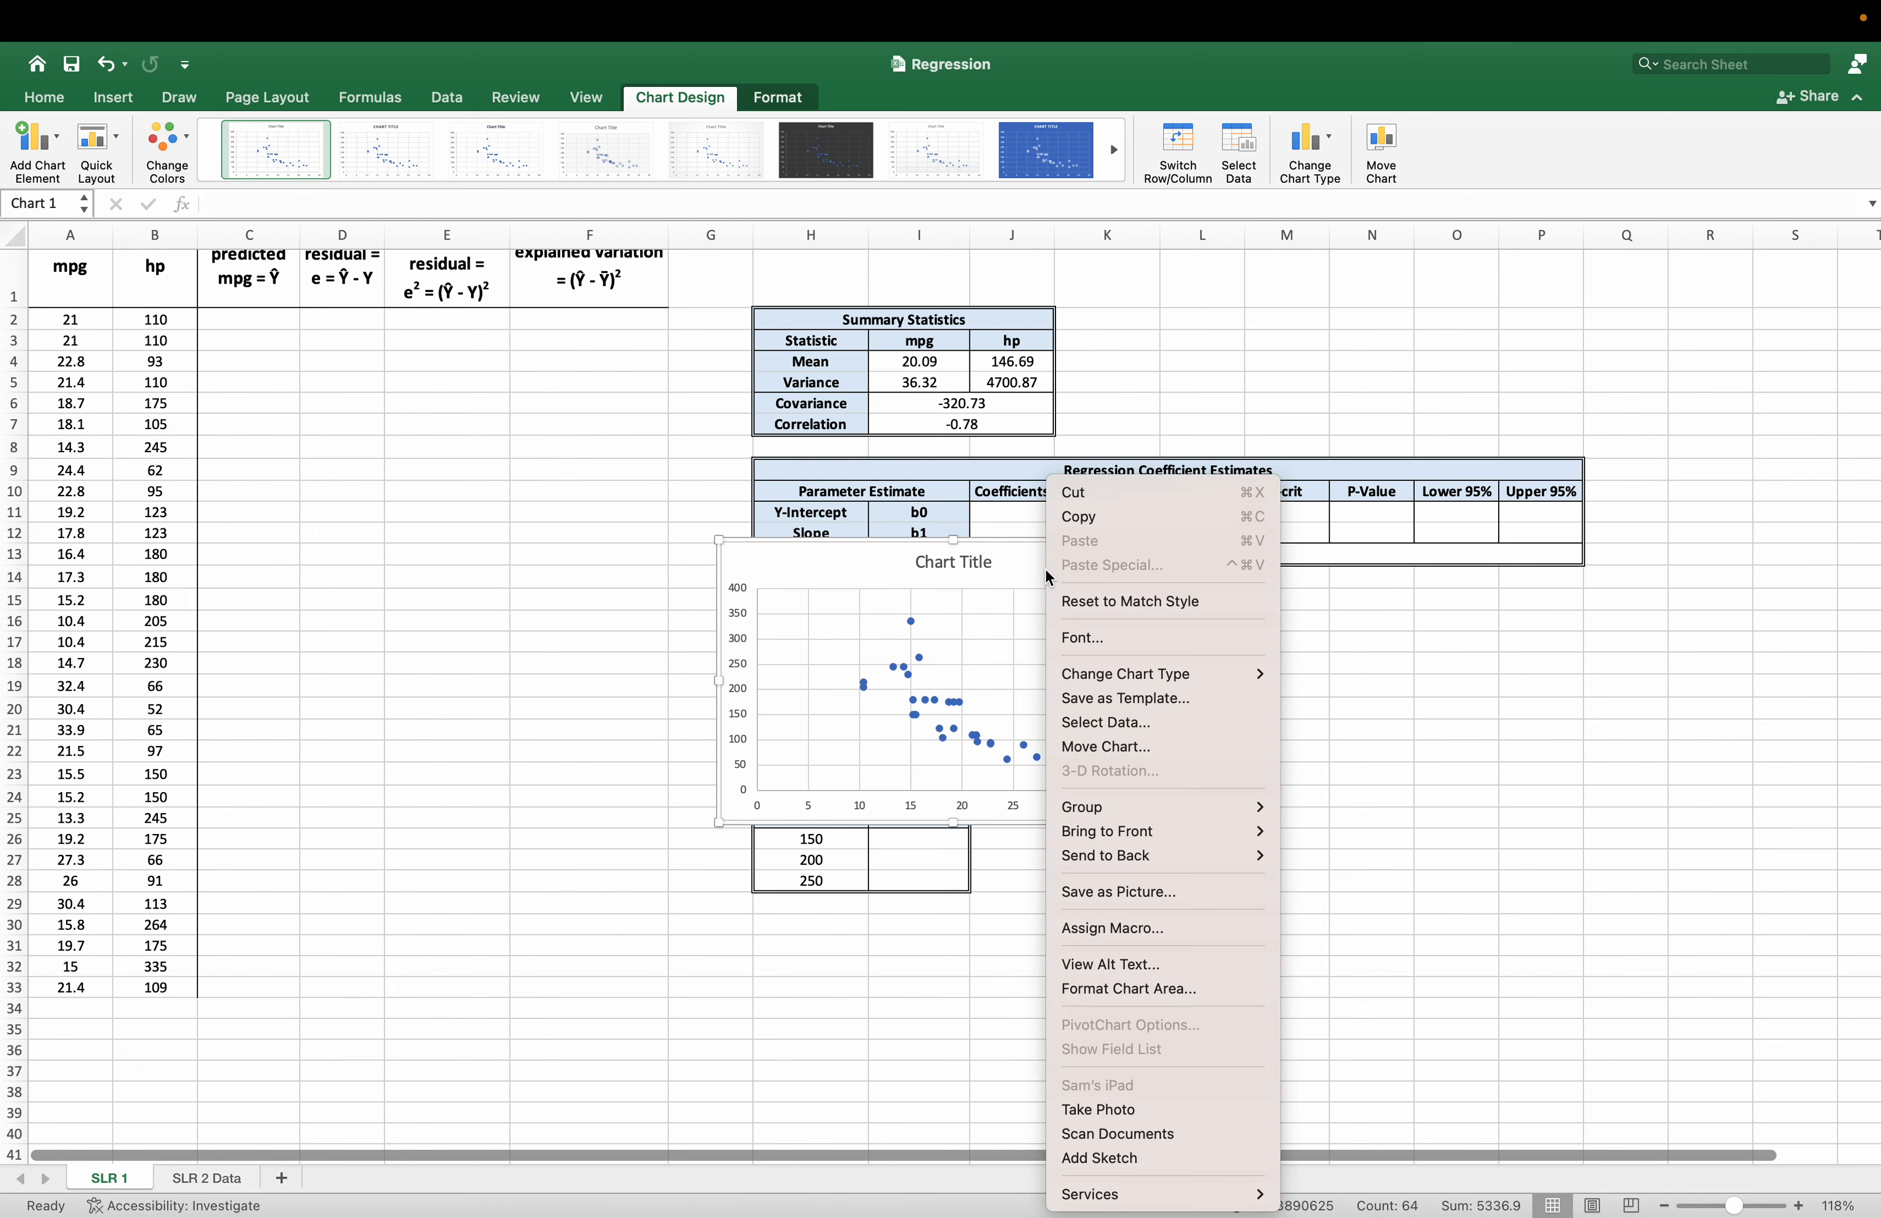
left_click(1129, 730)
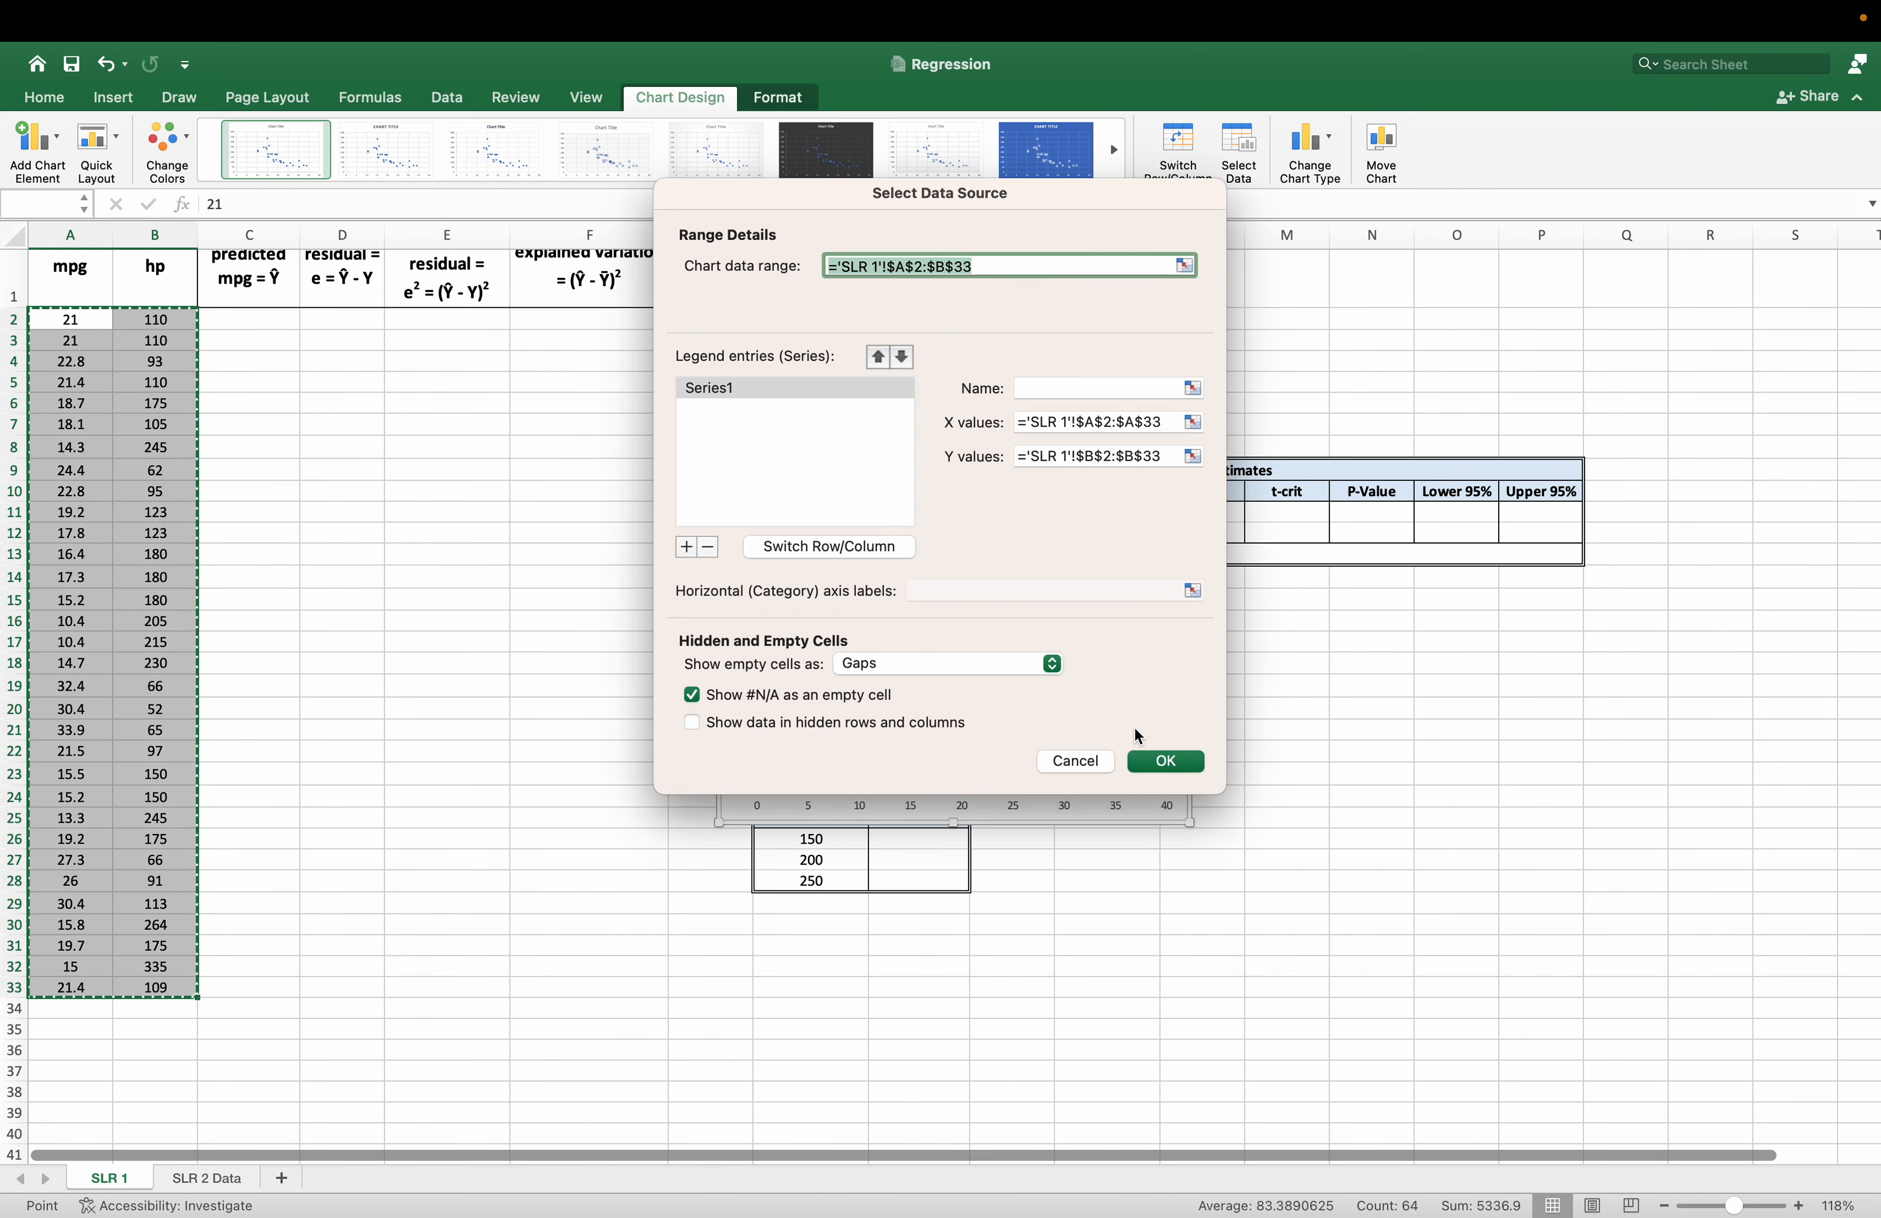
left_click(1092, 422)
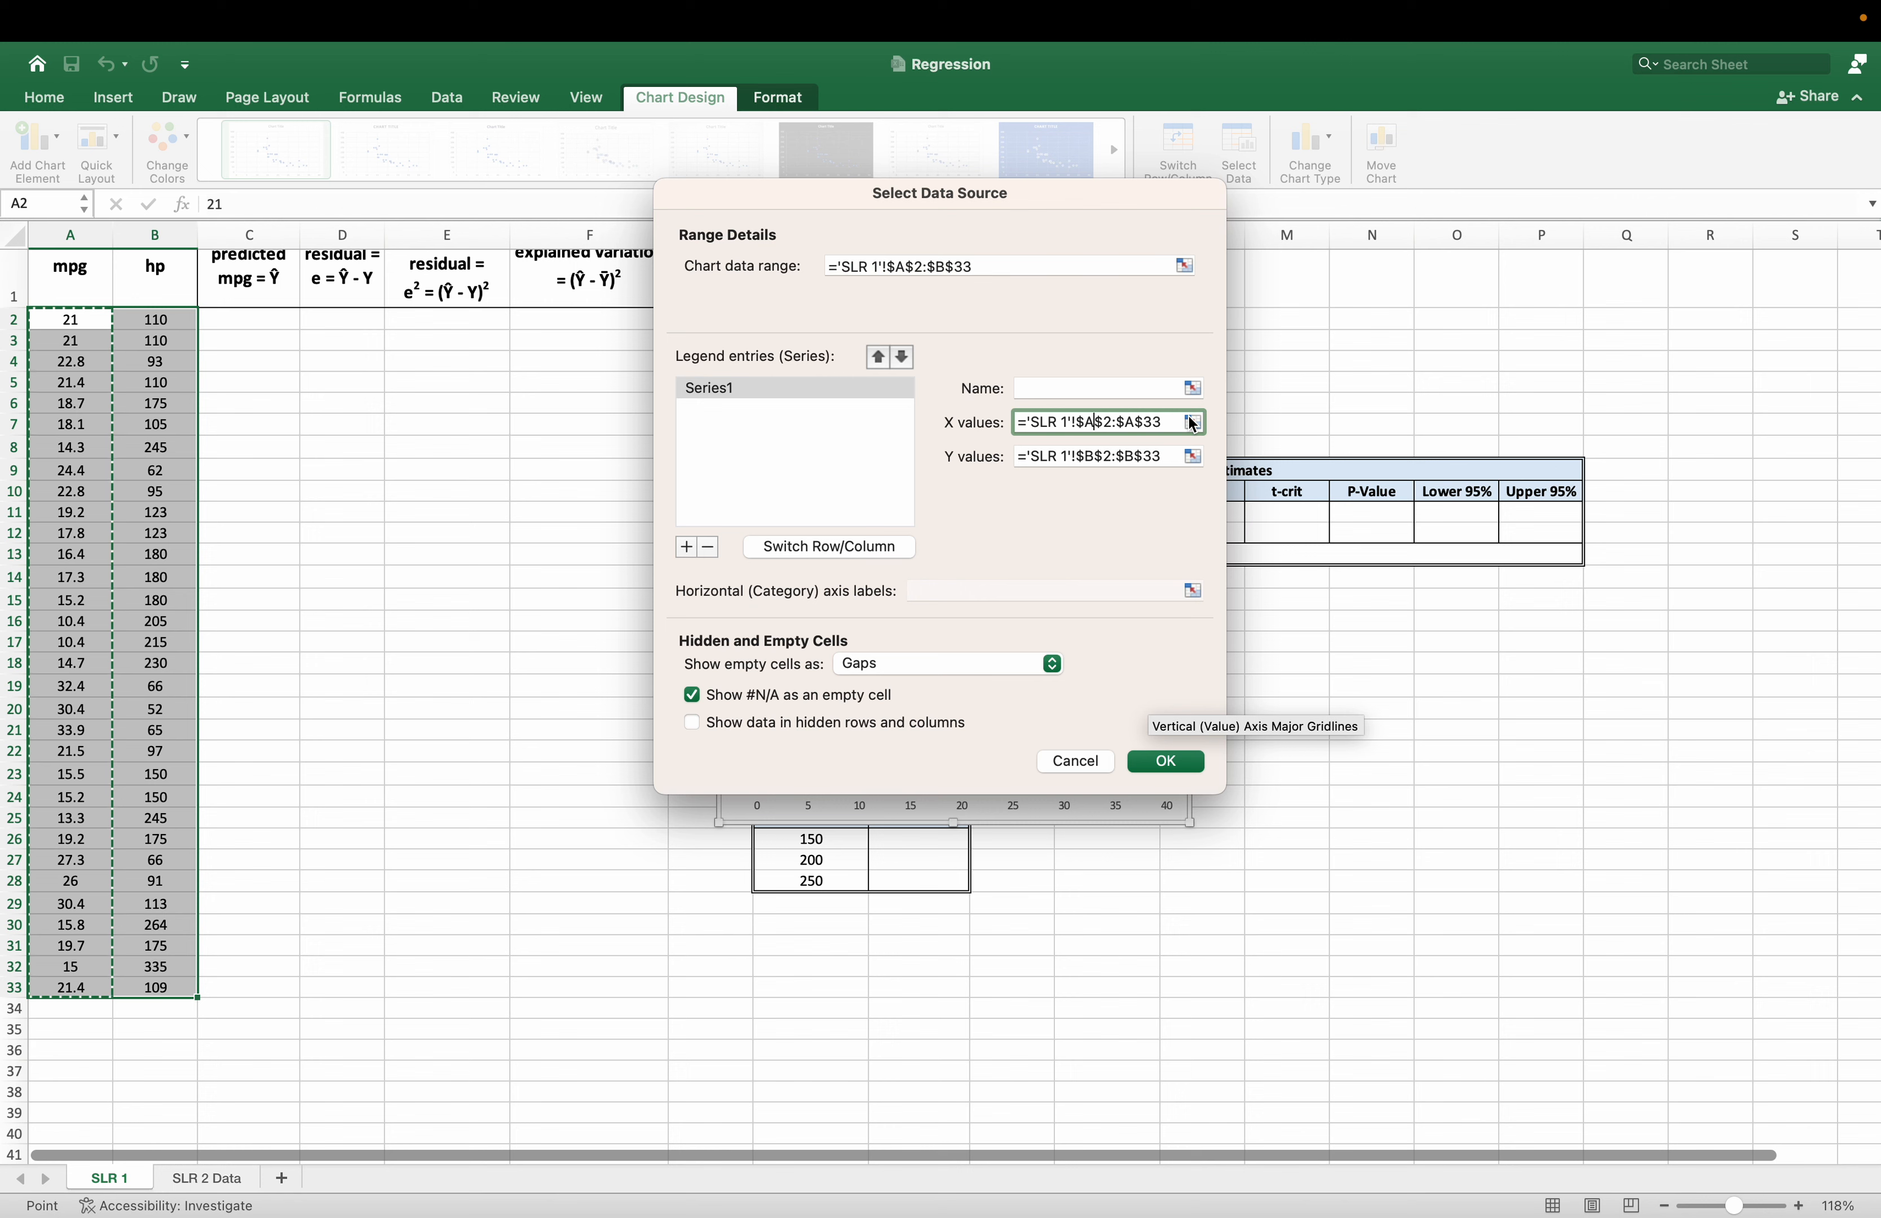
key("BackSpace")
type("B")
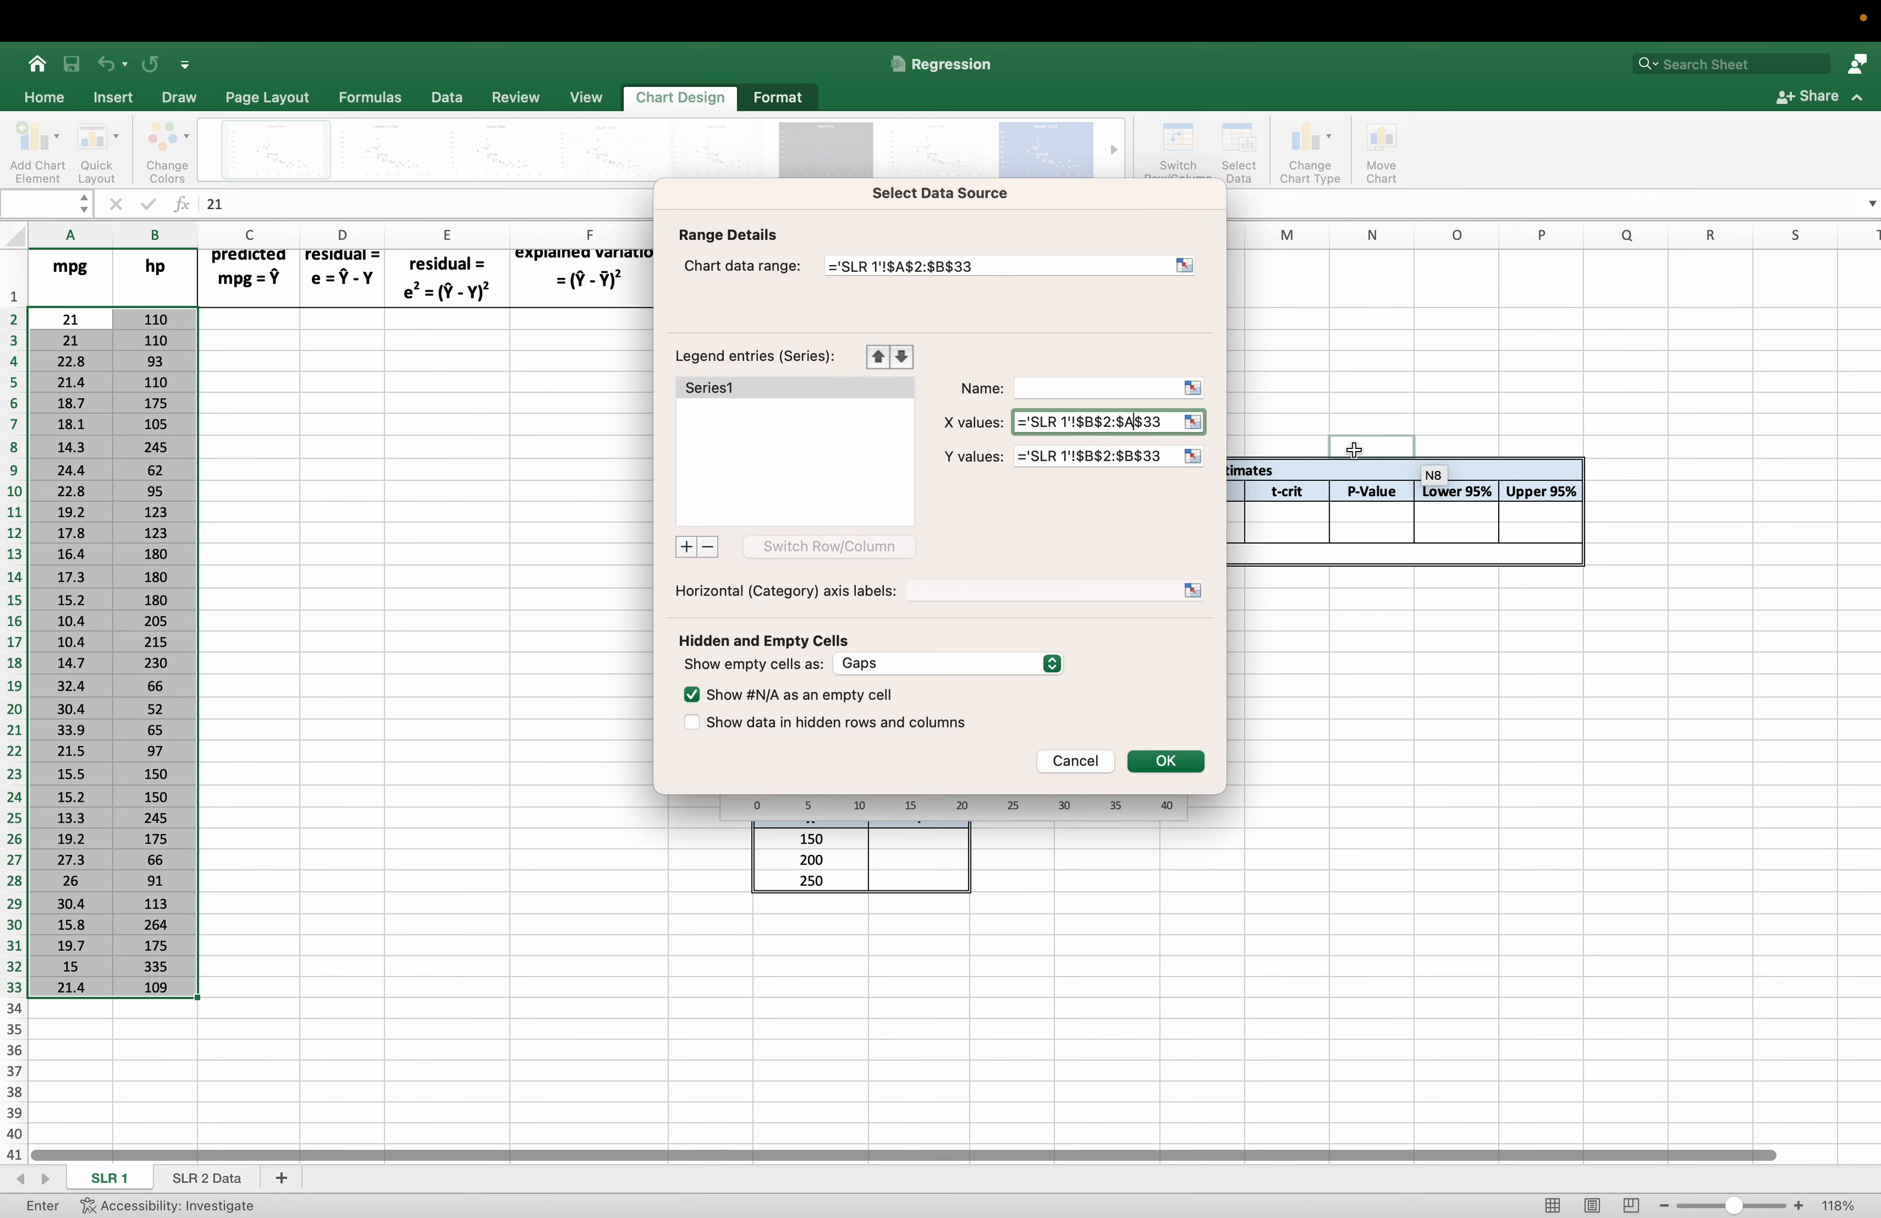
key("BackSpace")
type("B")
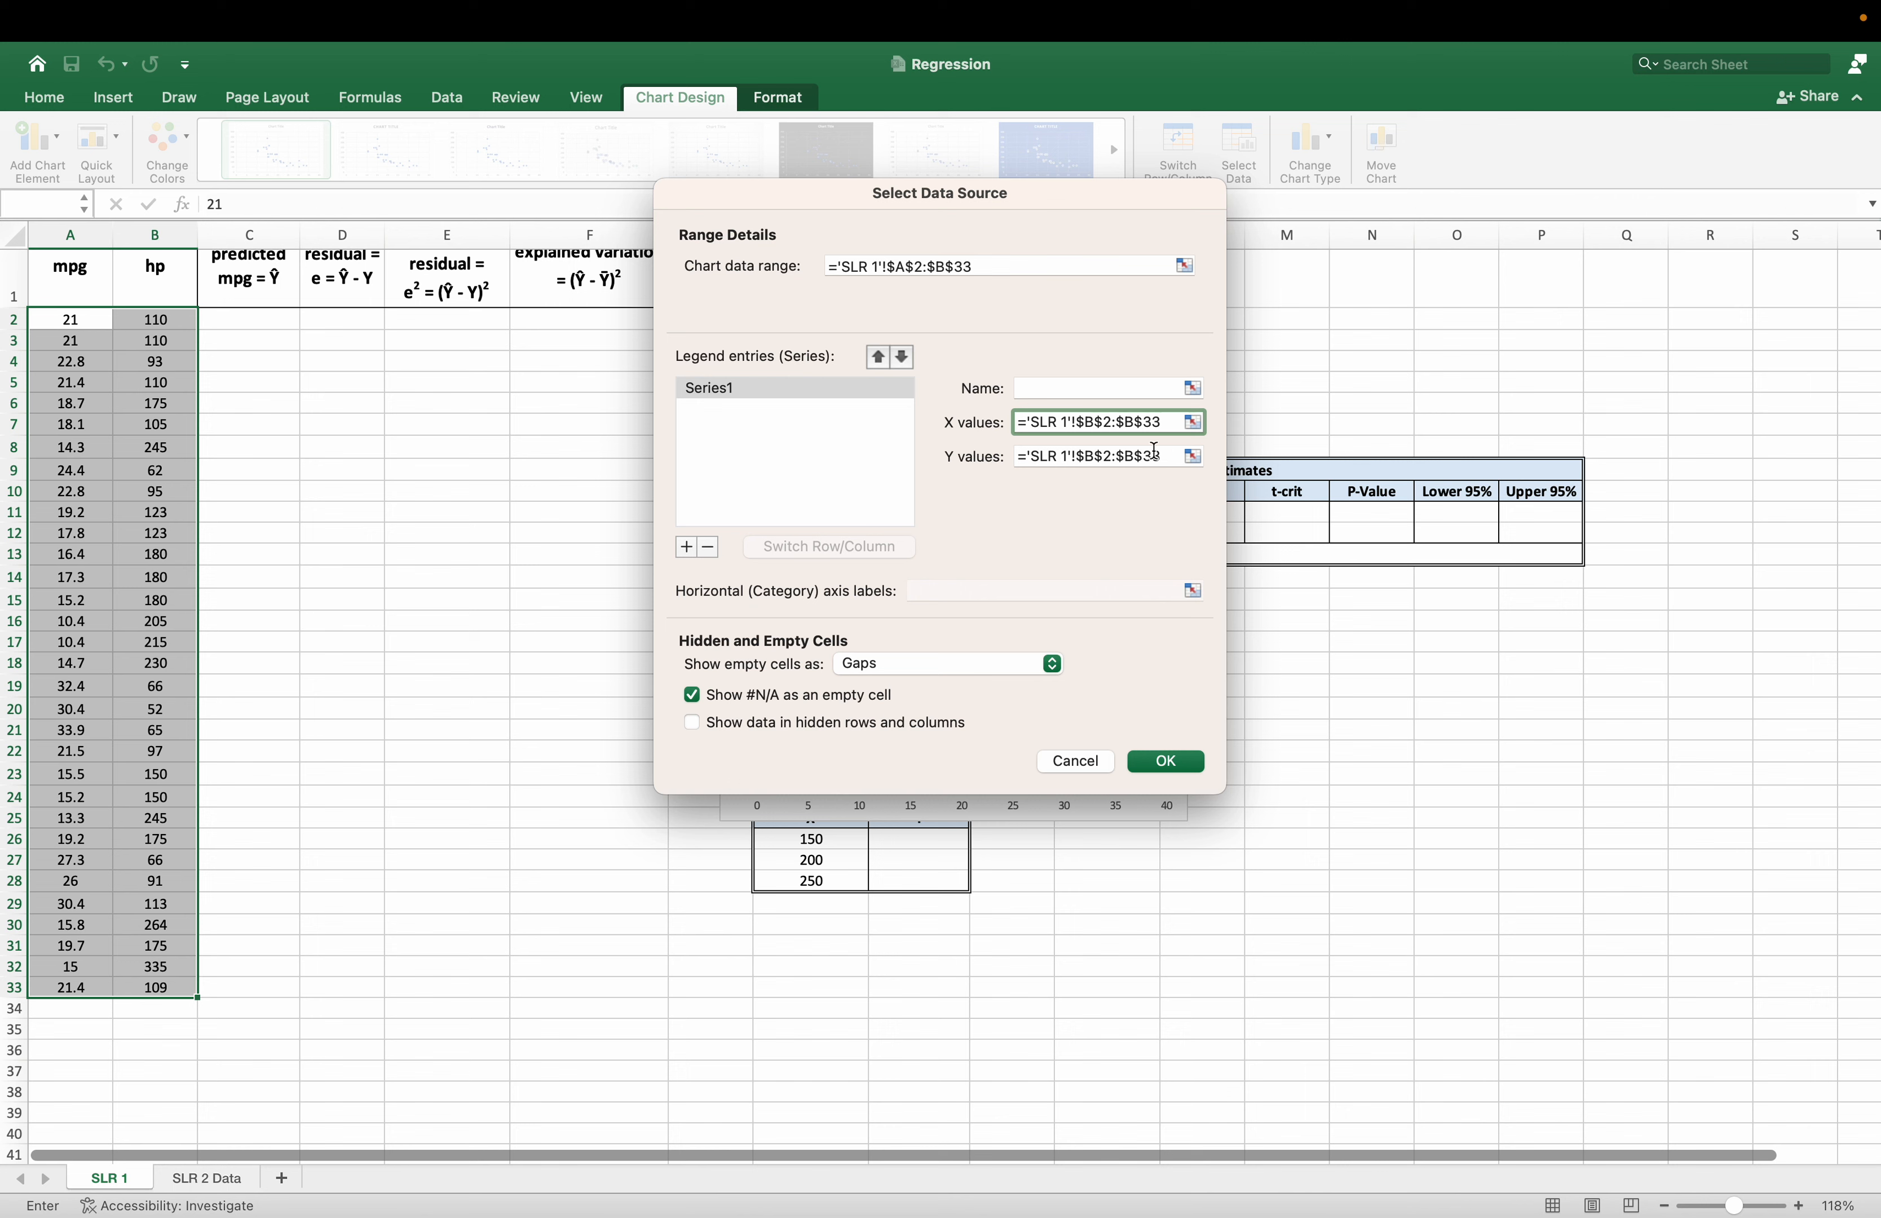
Set the Y values of Series1 to the mpg range $A$2:$A$33 and apply the data source changes.
left_click(1095, 456)
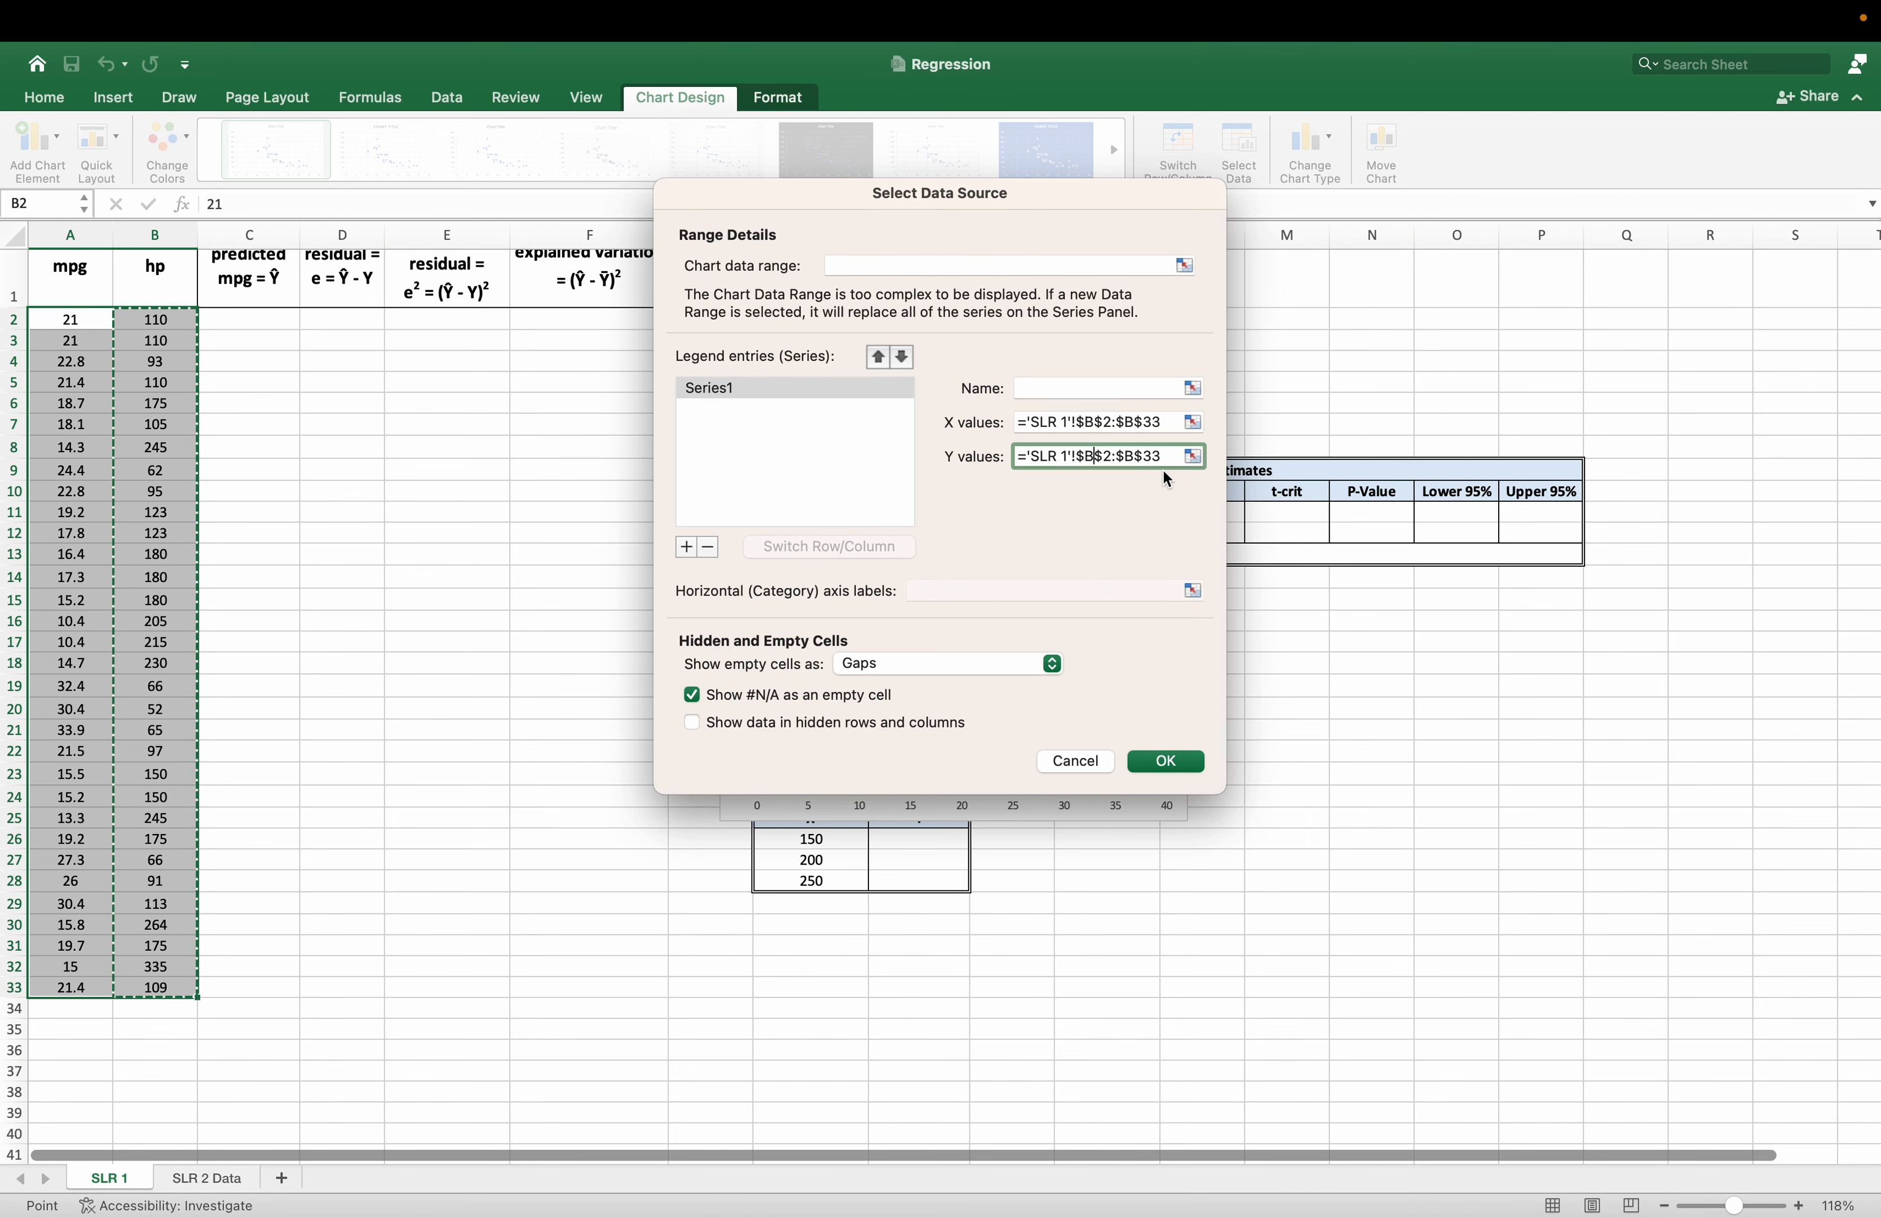
key("BackSpace")
type("A")
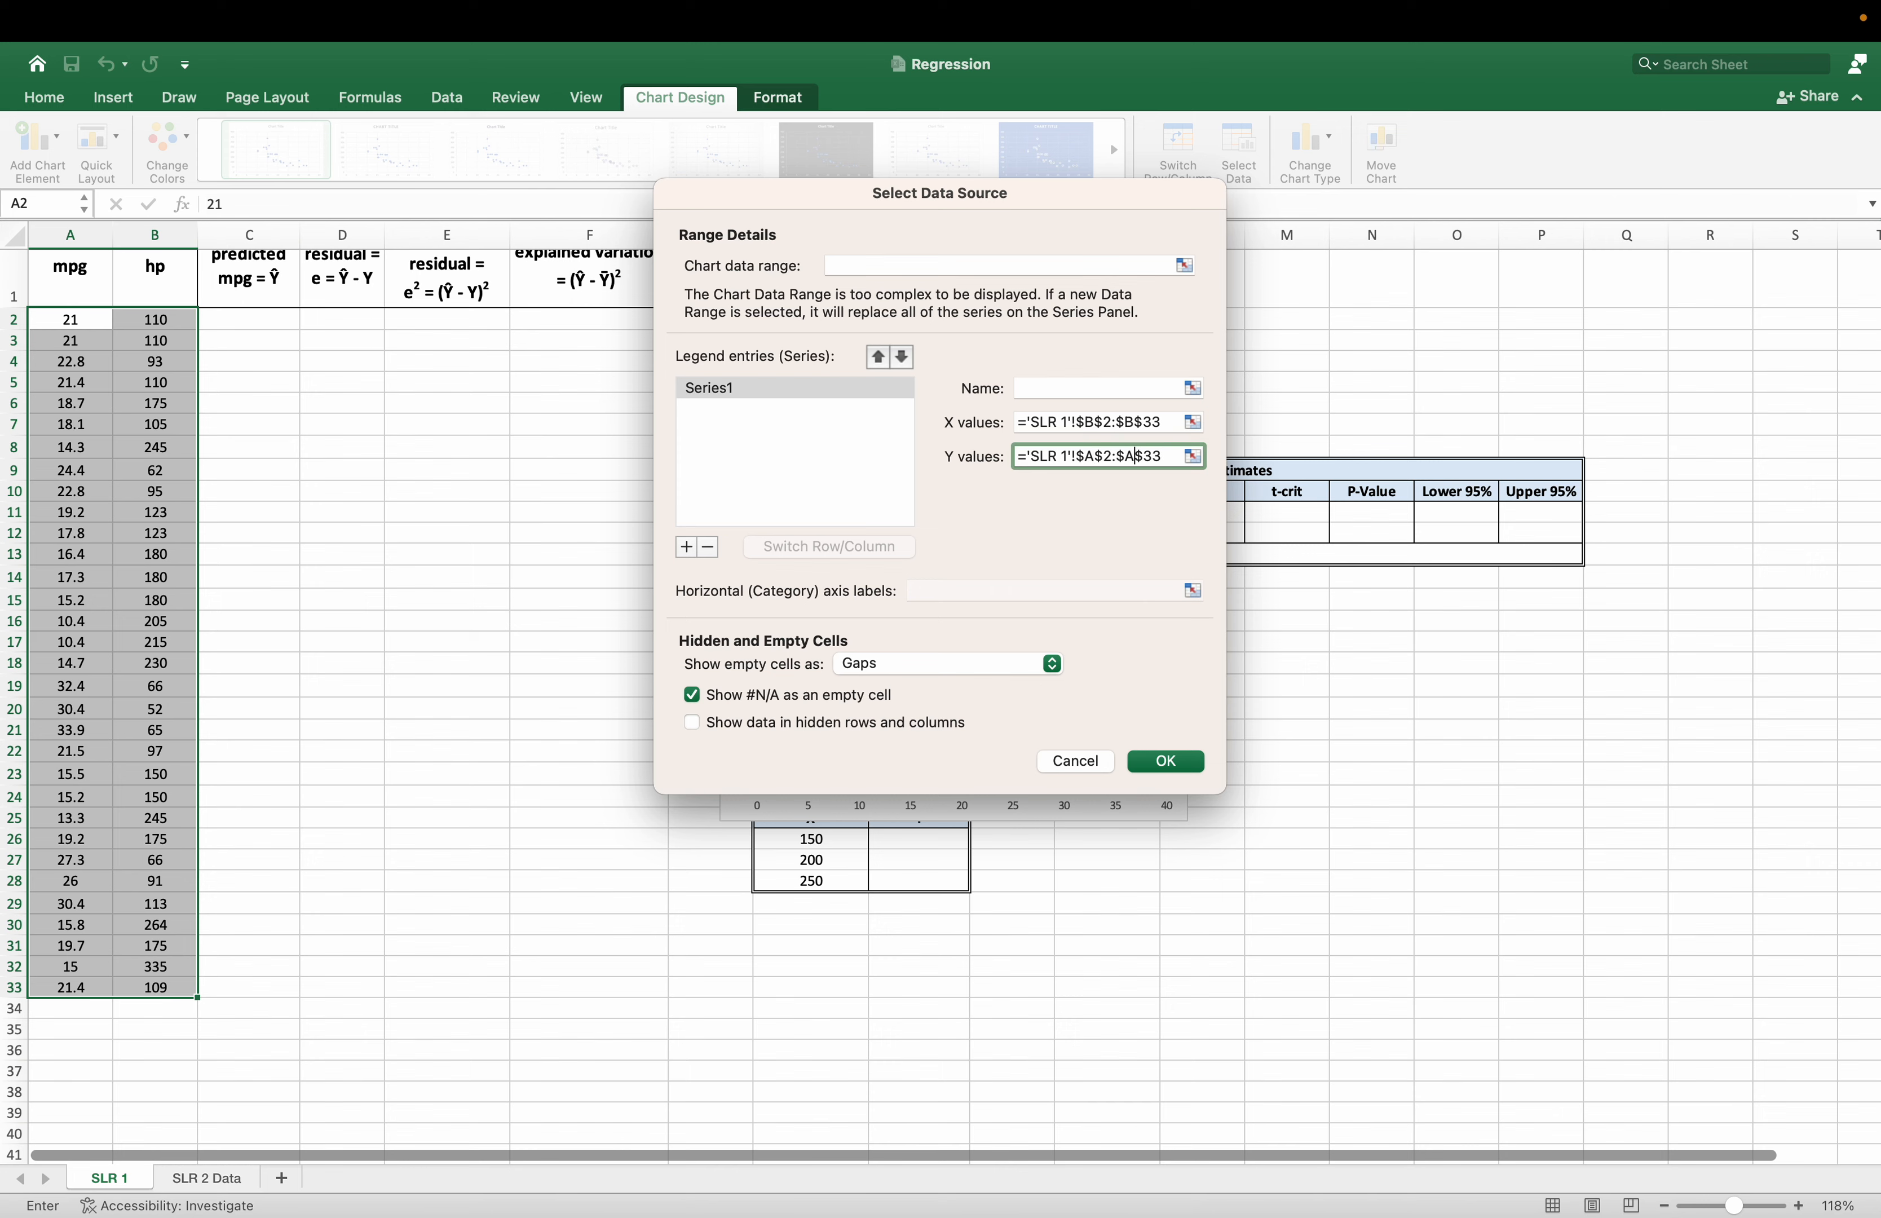
key("Return")
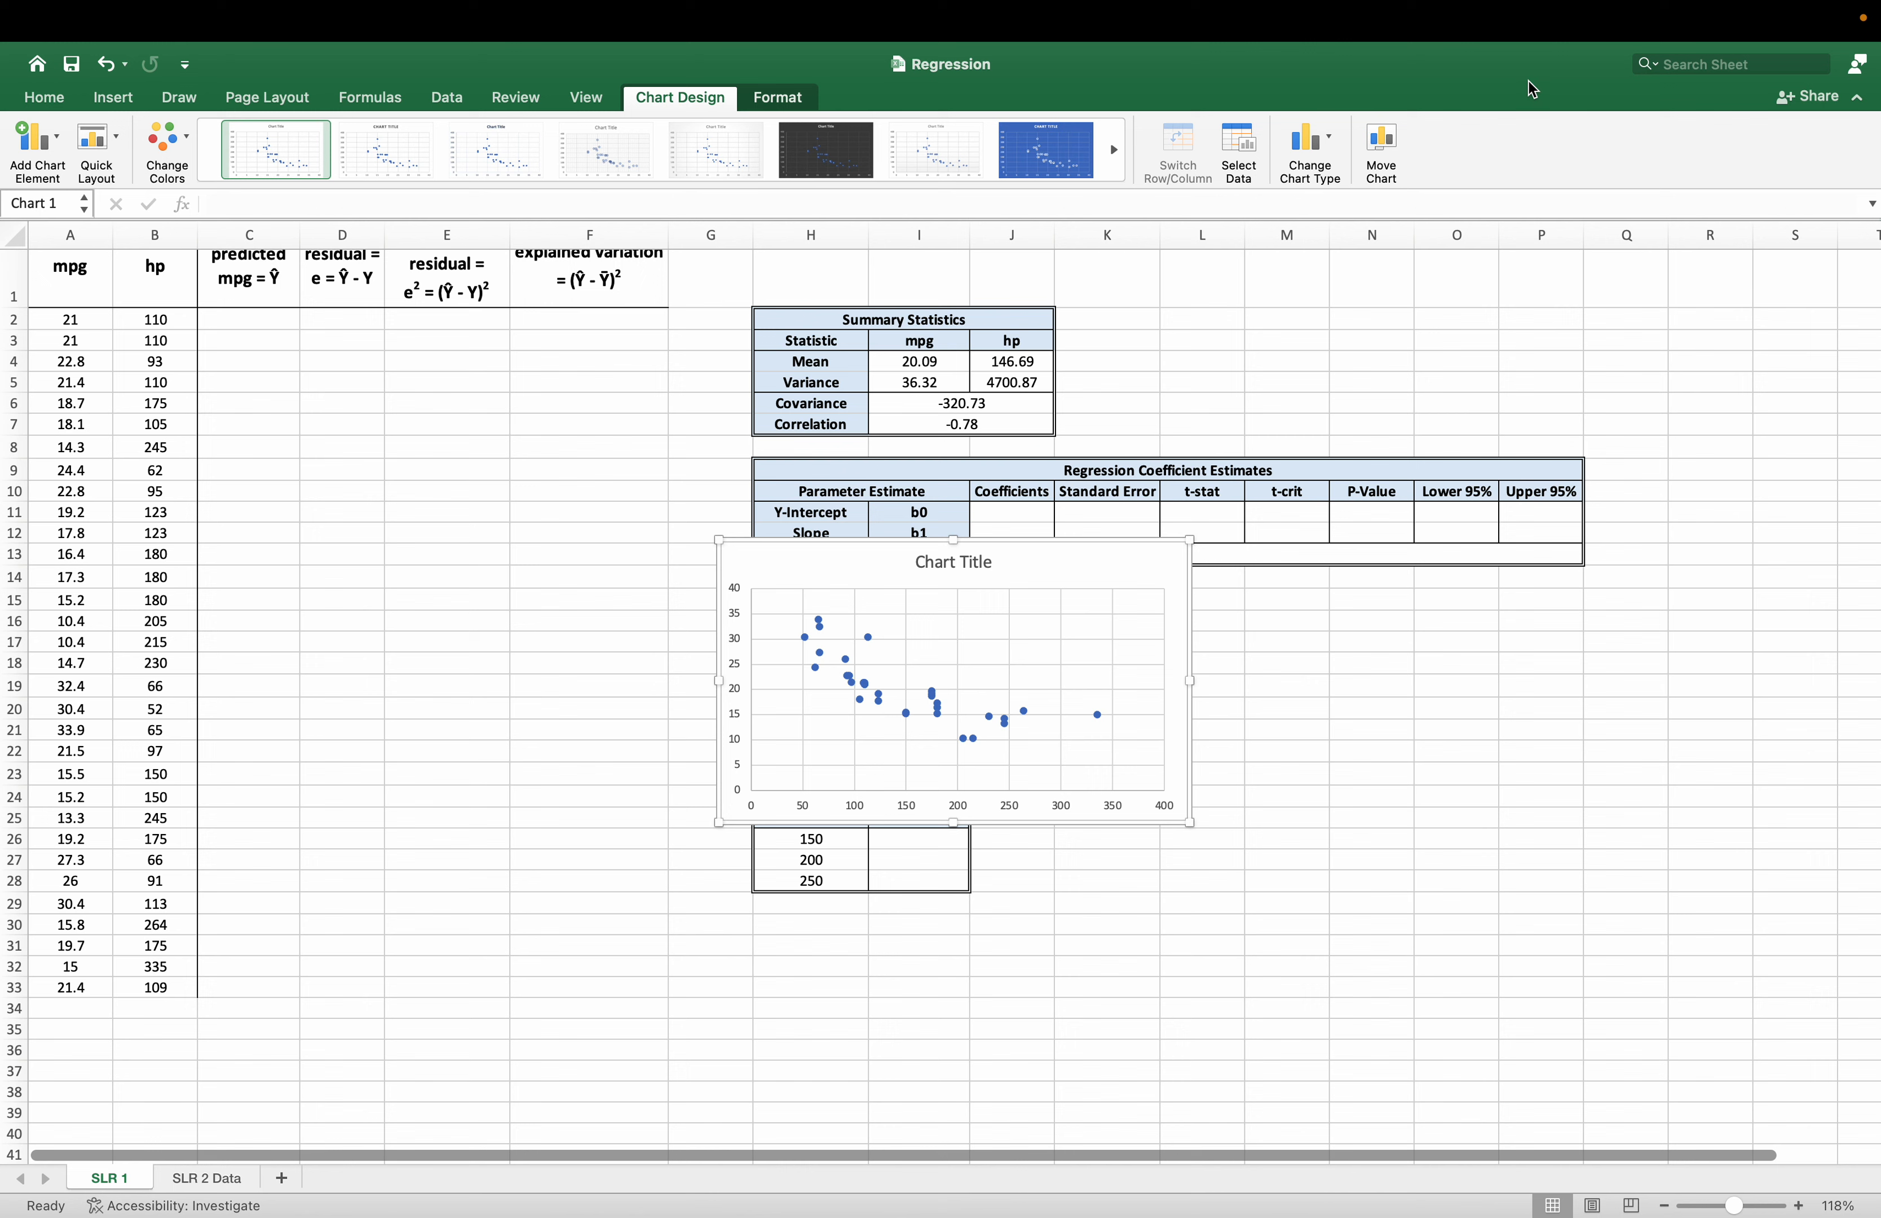
Move and enlarge the scatter chart to span about columns C to N, and title it "Scatterplot of mpg and horsepower".
left_click_drag(978, 562, 537, 536)
left_click_drag(750, 791, 1362, 996)
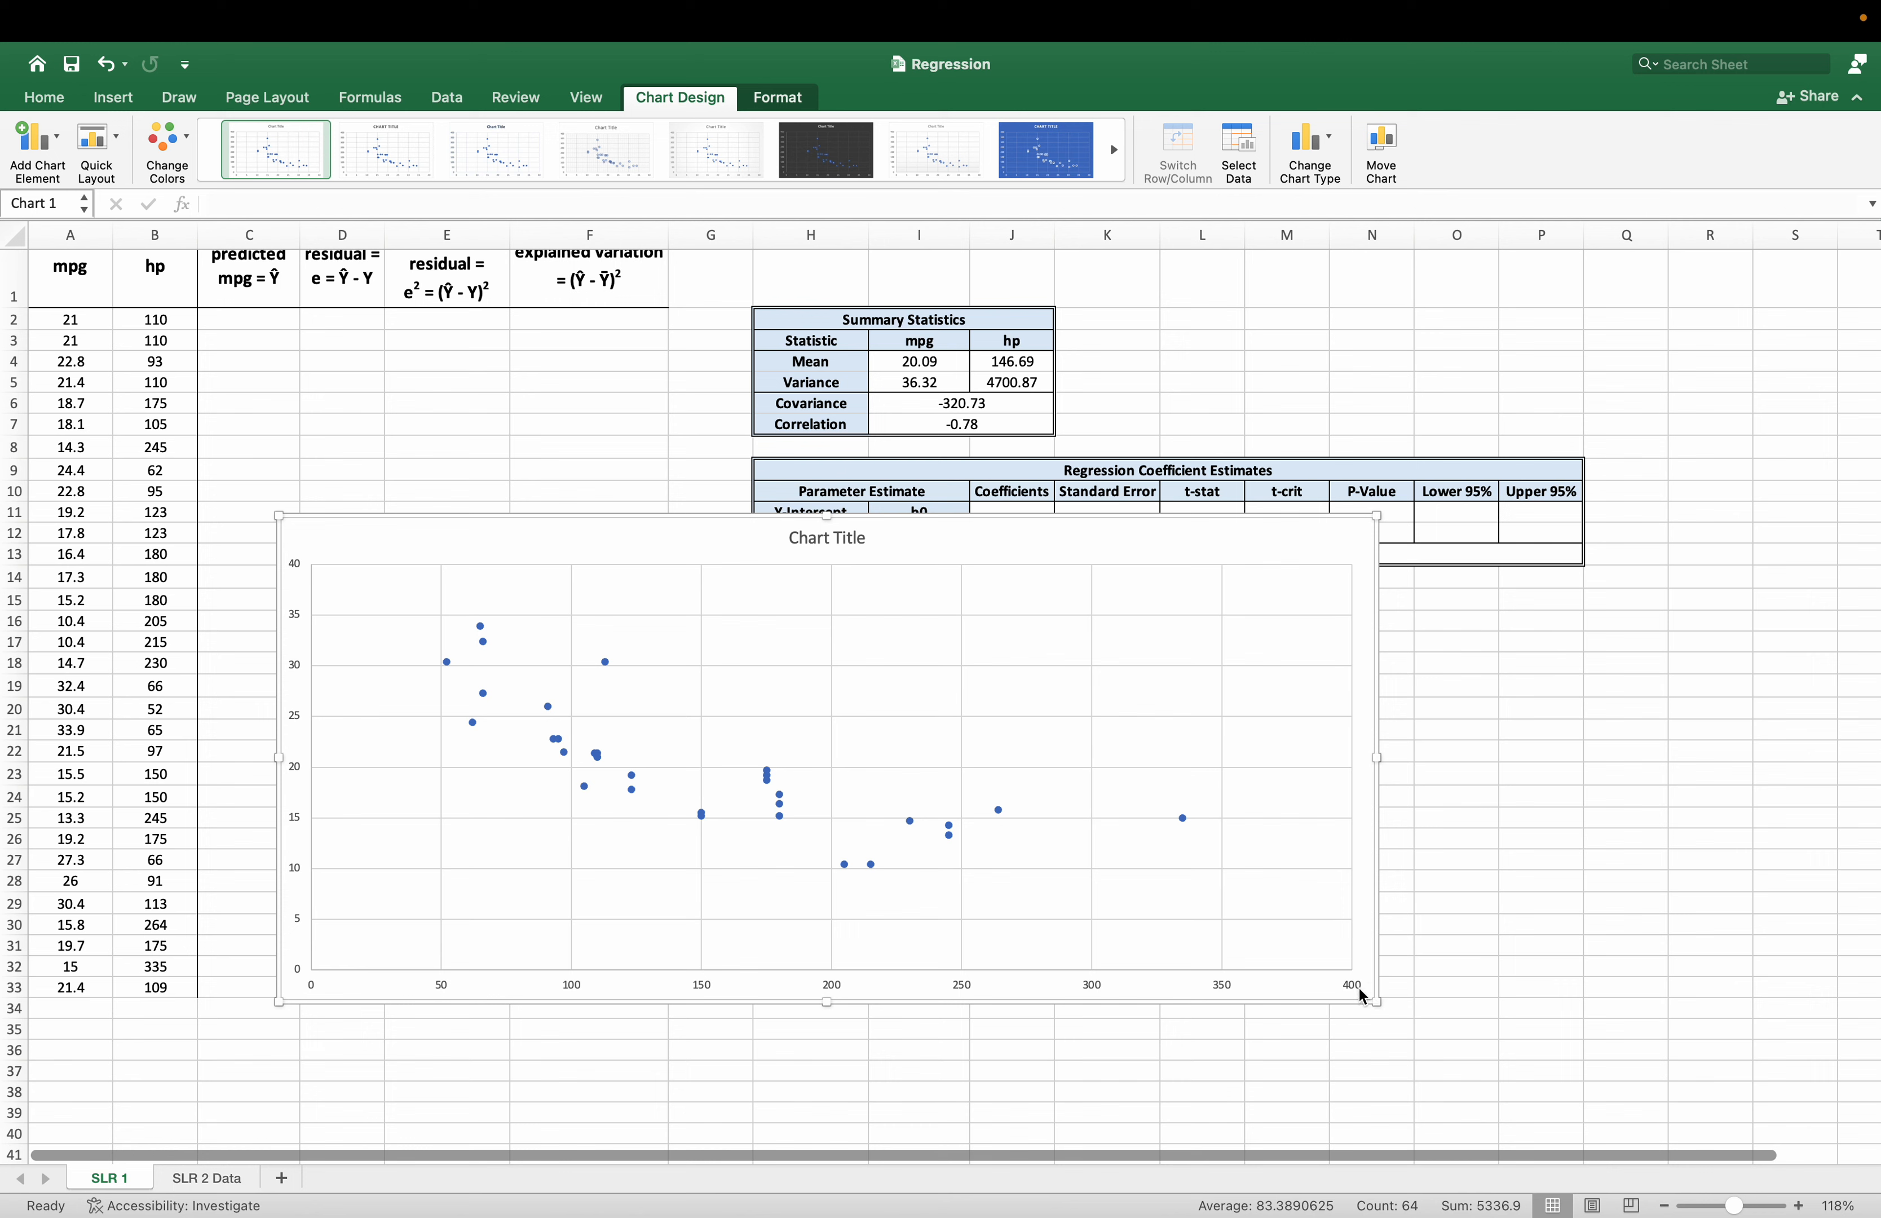
left_click(840, 539)
triple_click(840, 539)
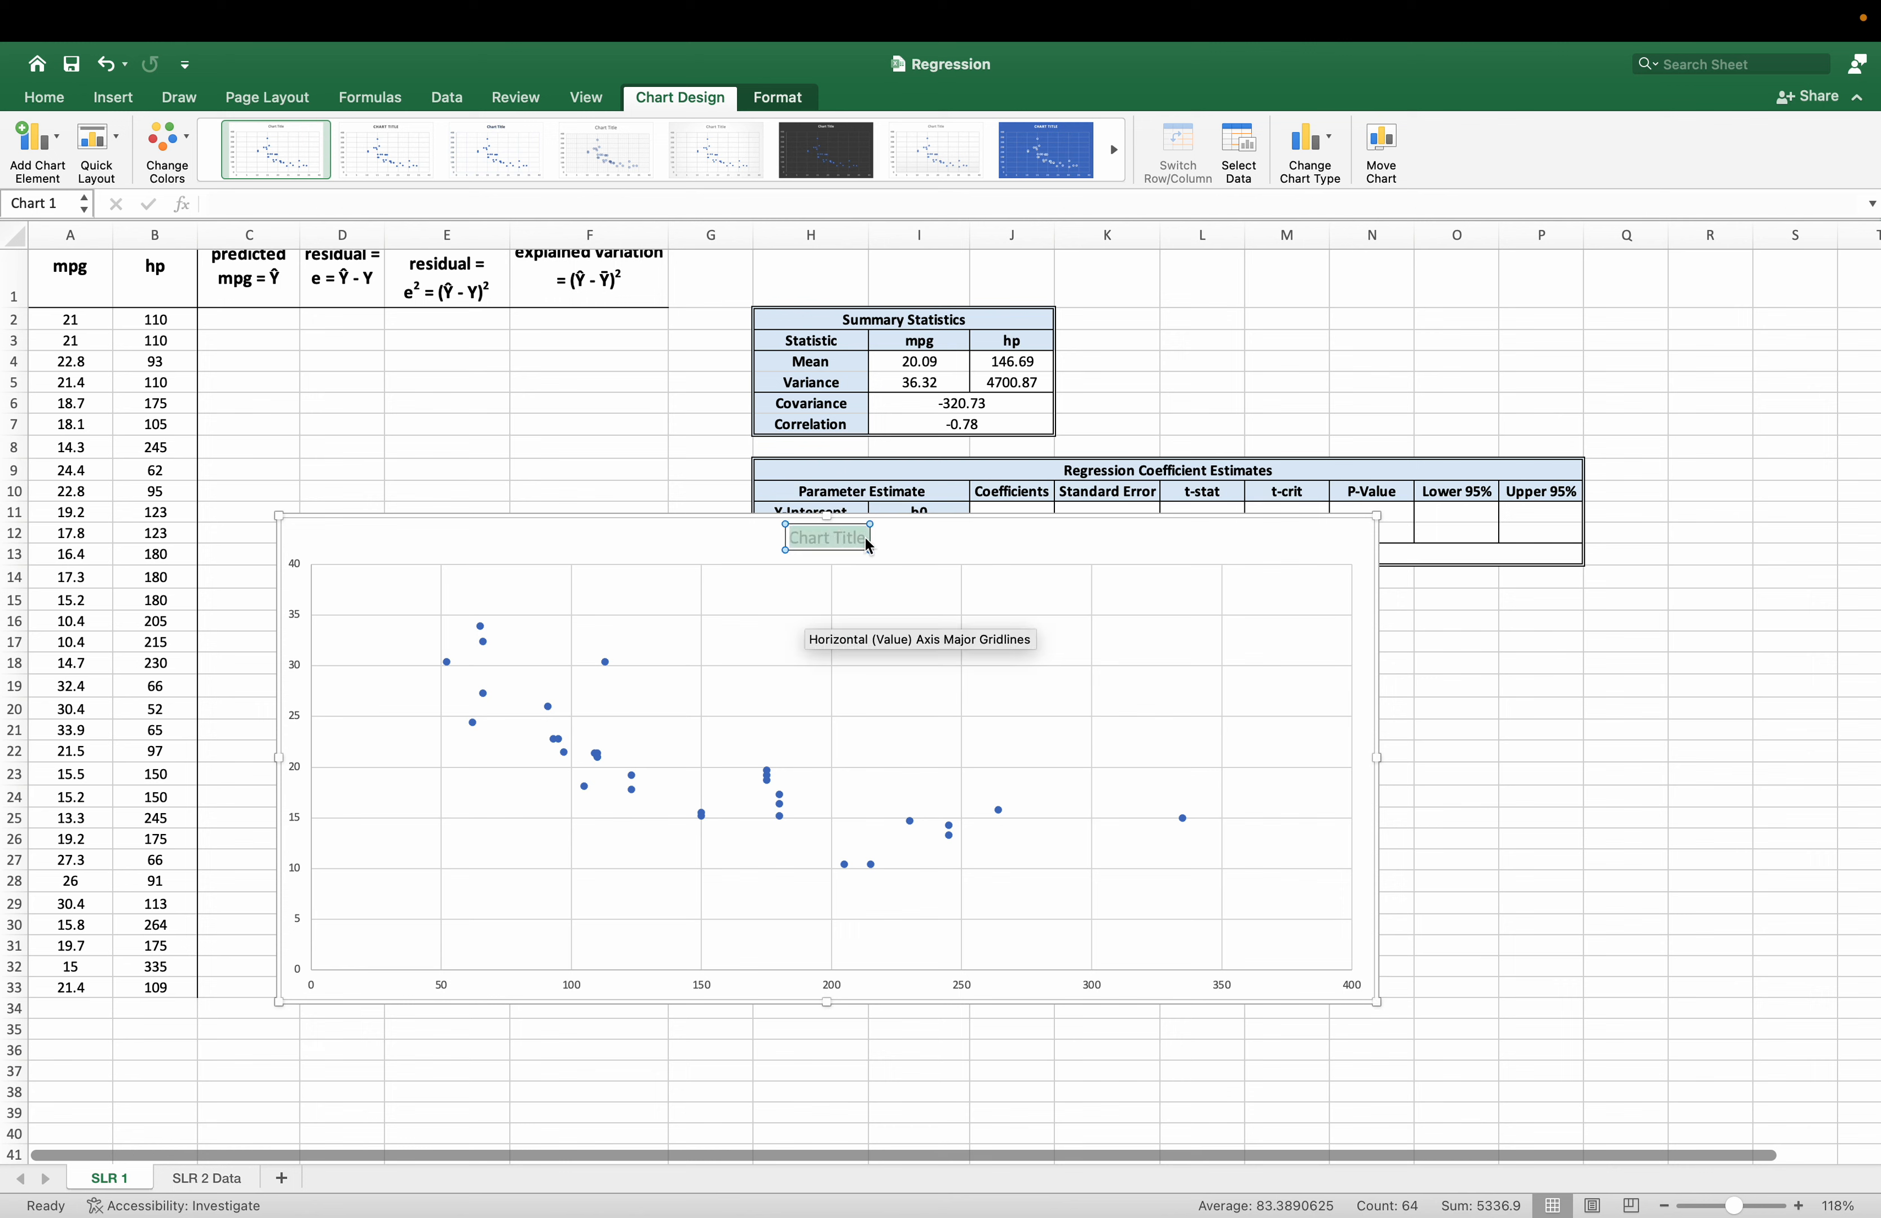
type("SCAT")
type("catterplot of")
type(" mpg a")
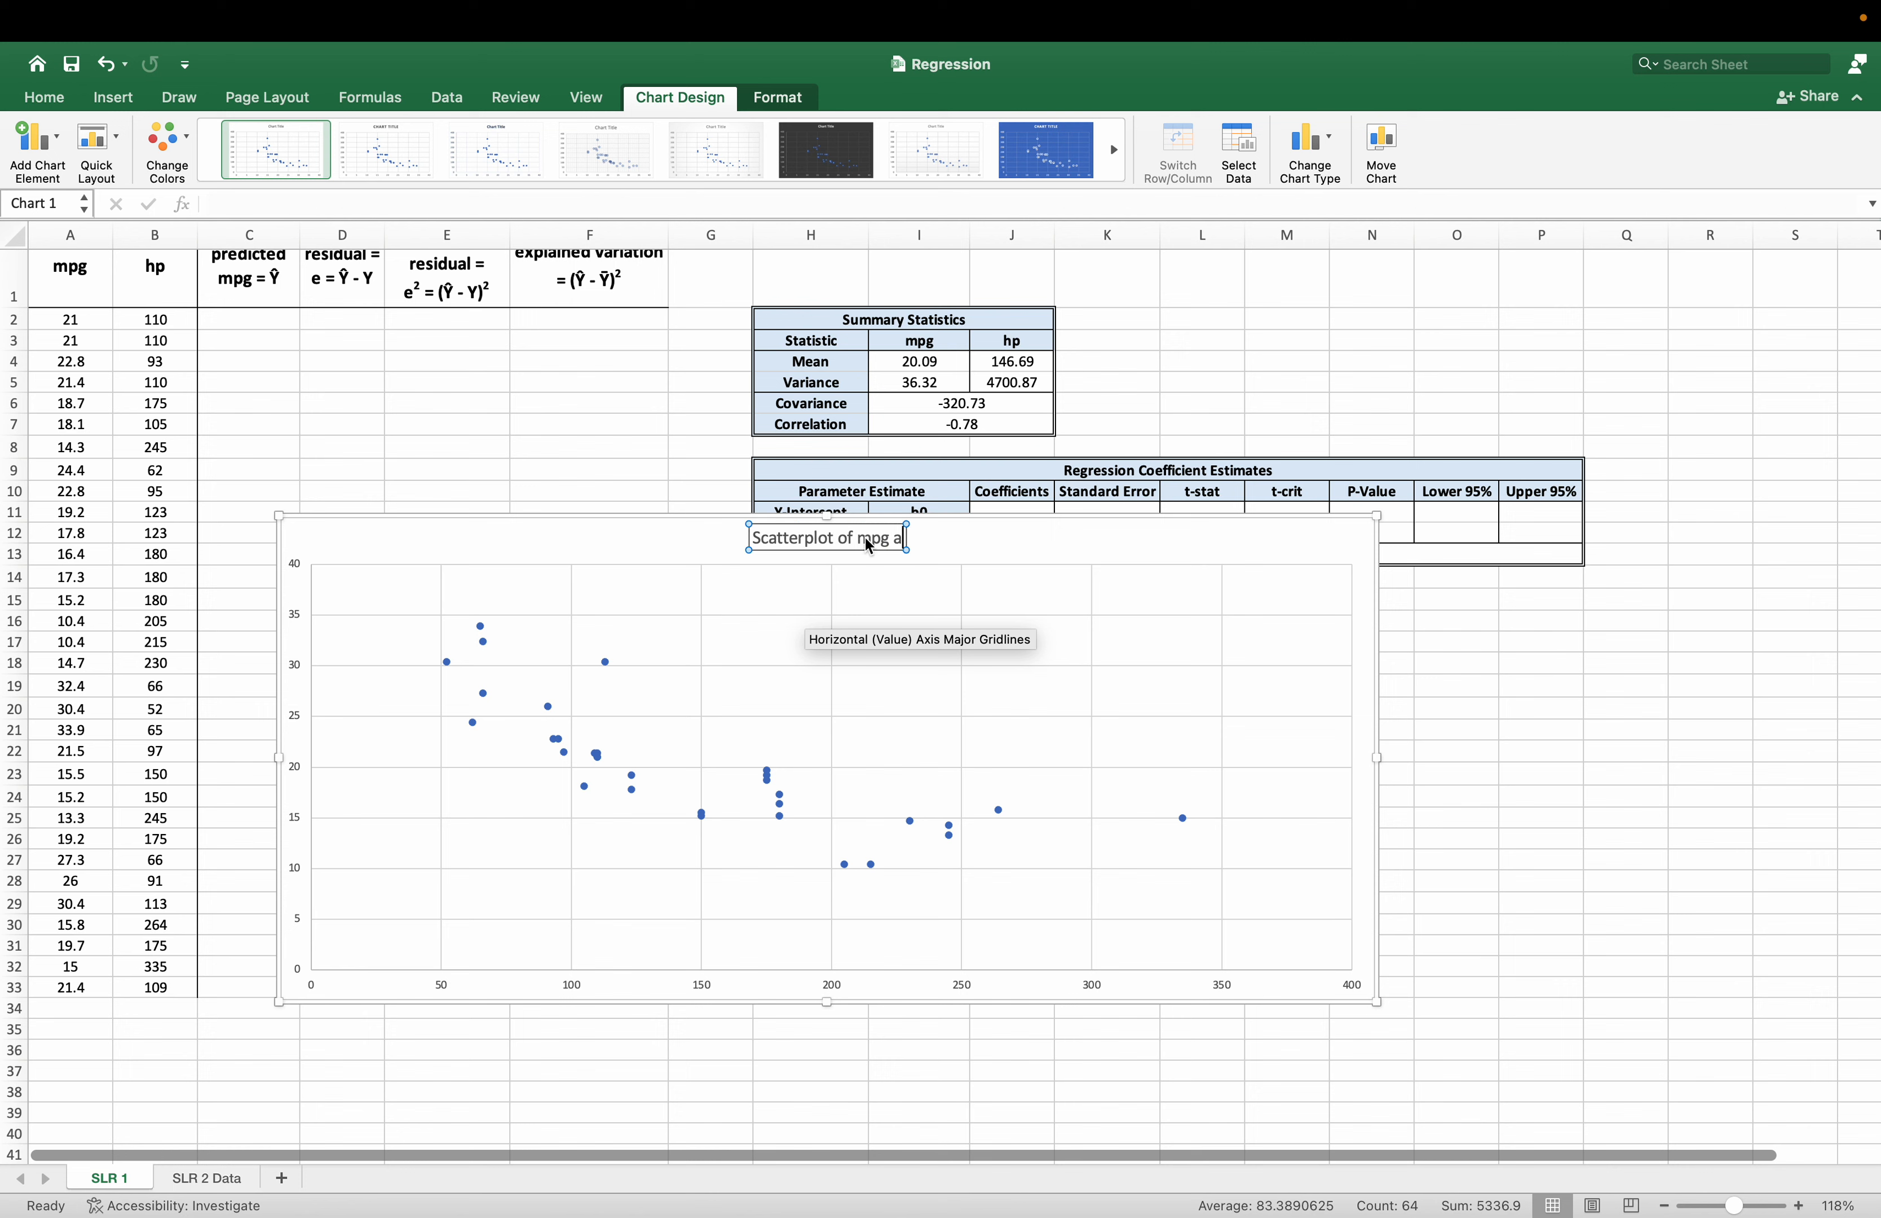
type("nd horsepower")
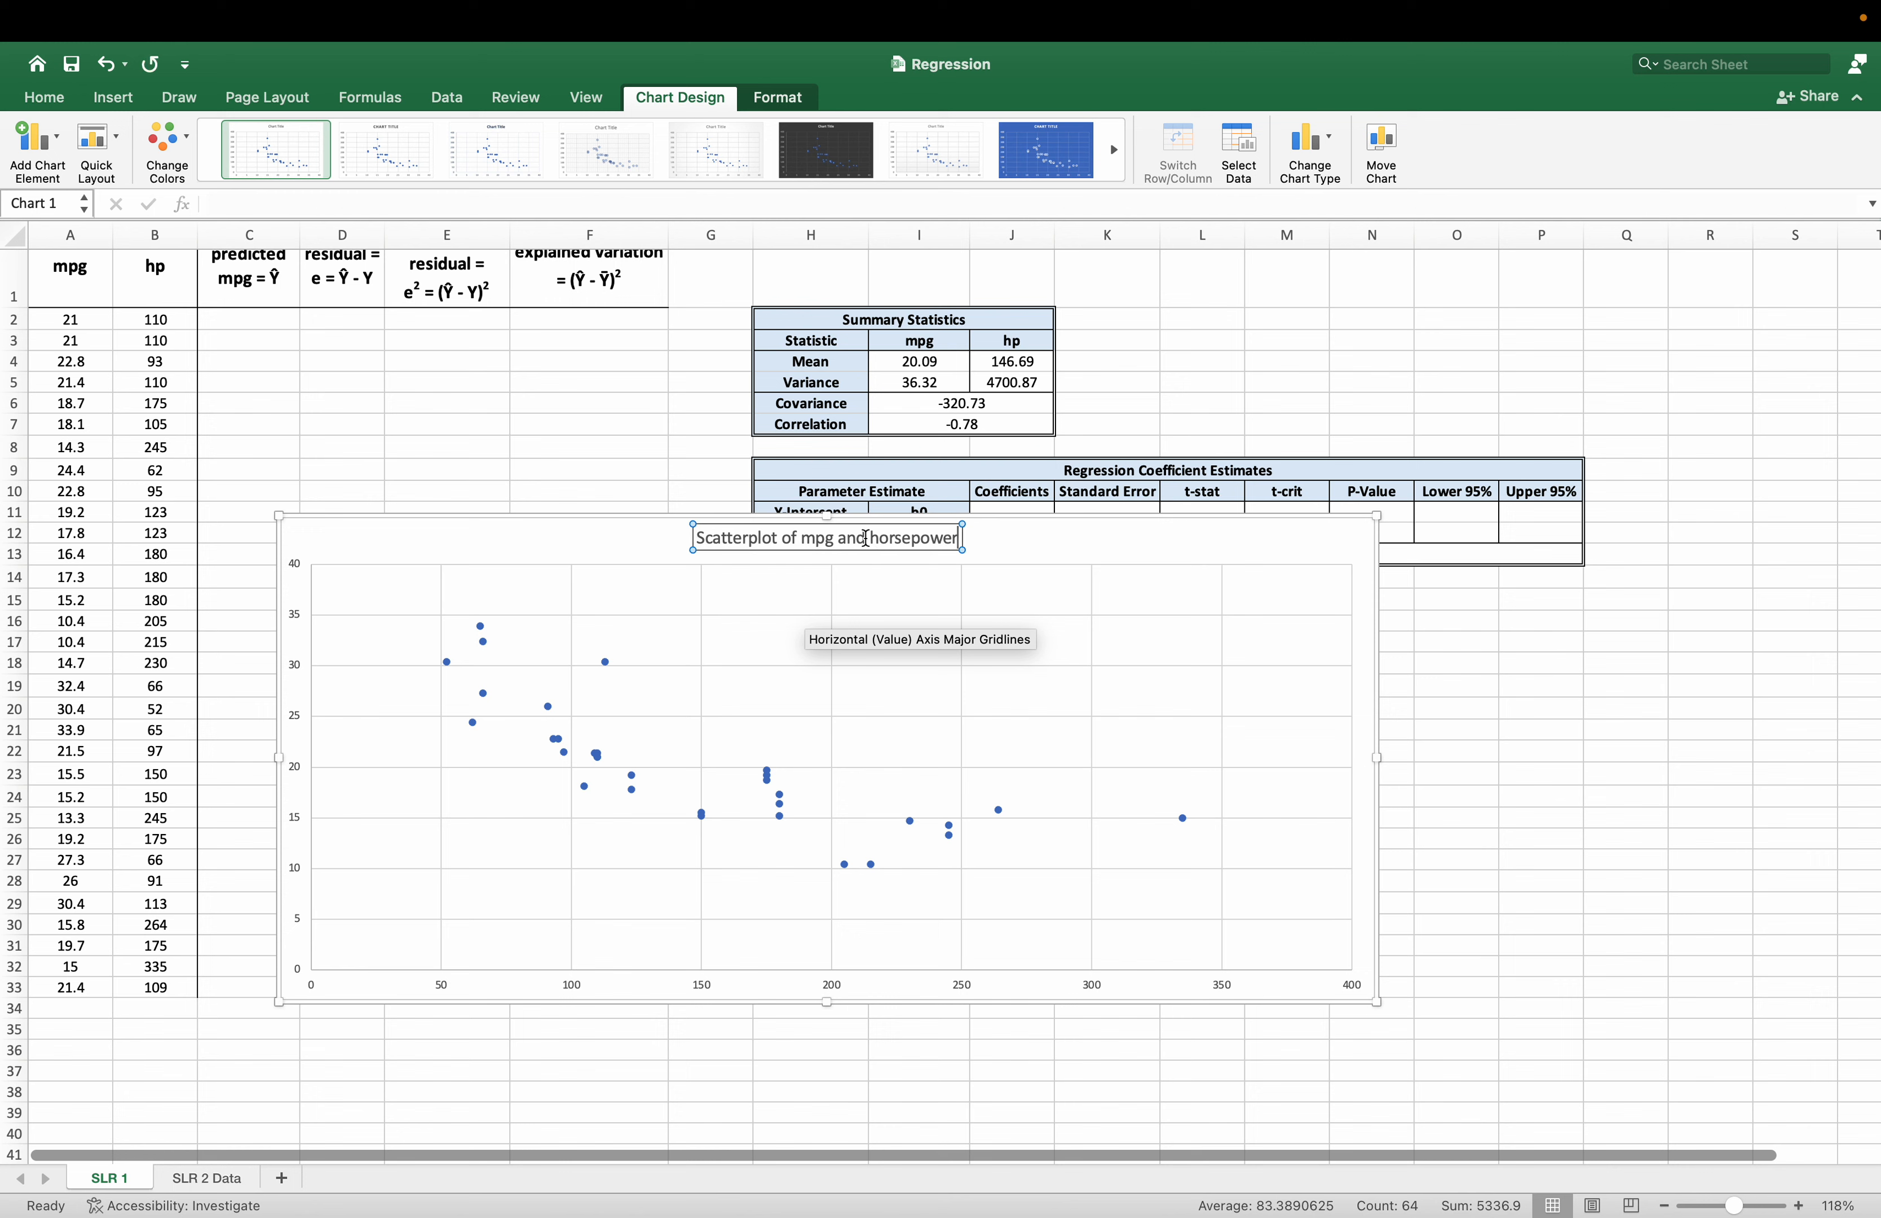
left_click(1011, 532)
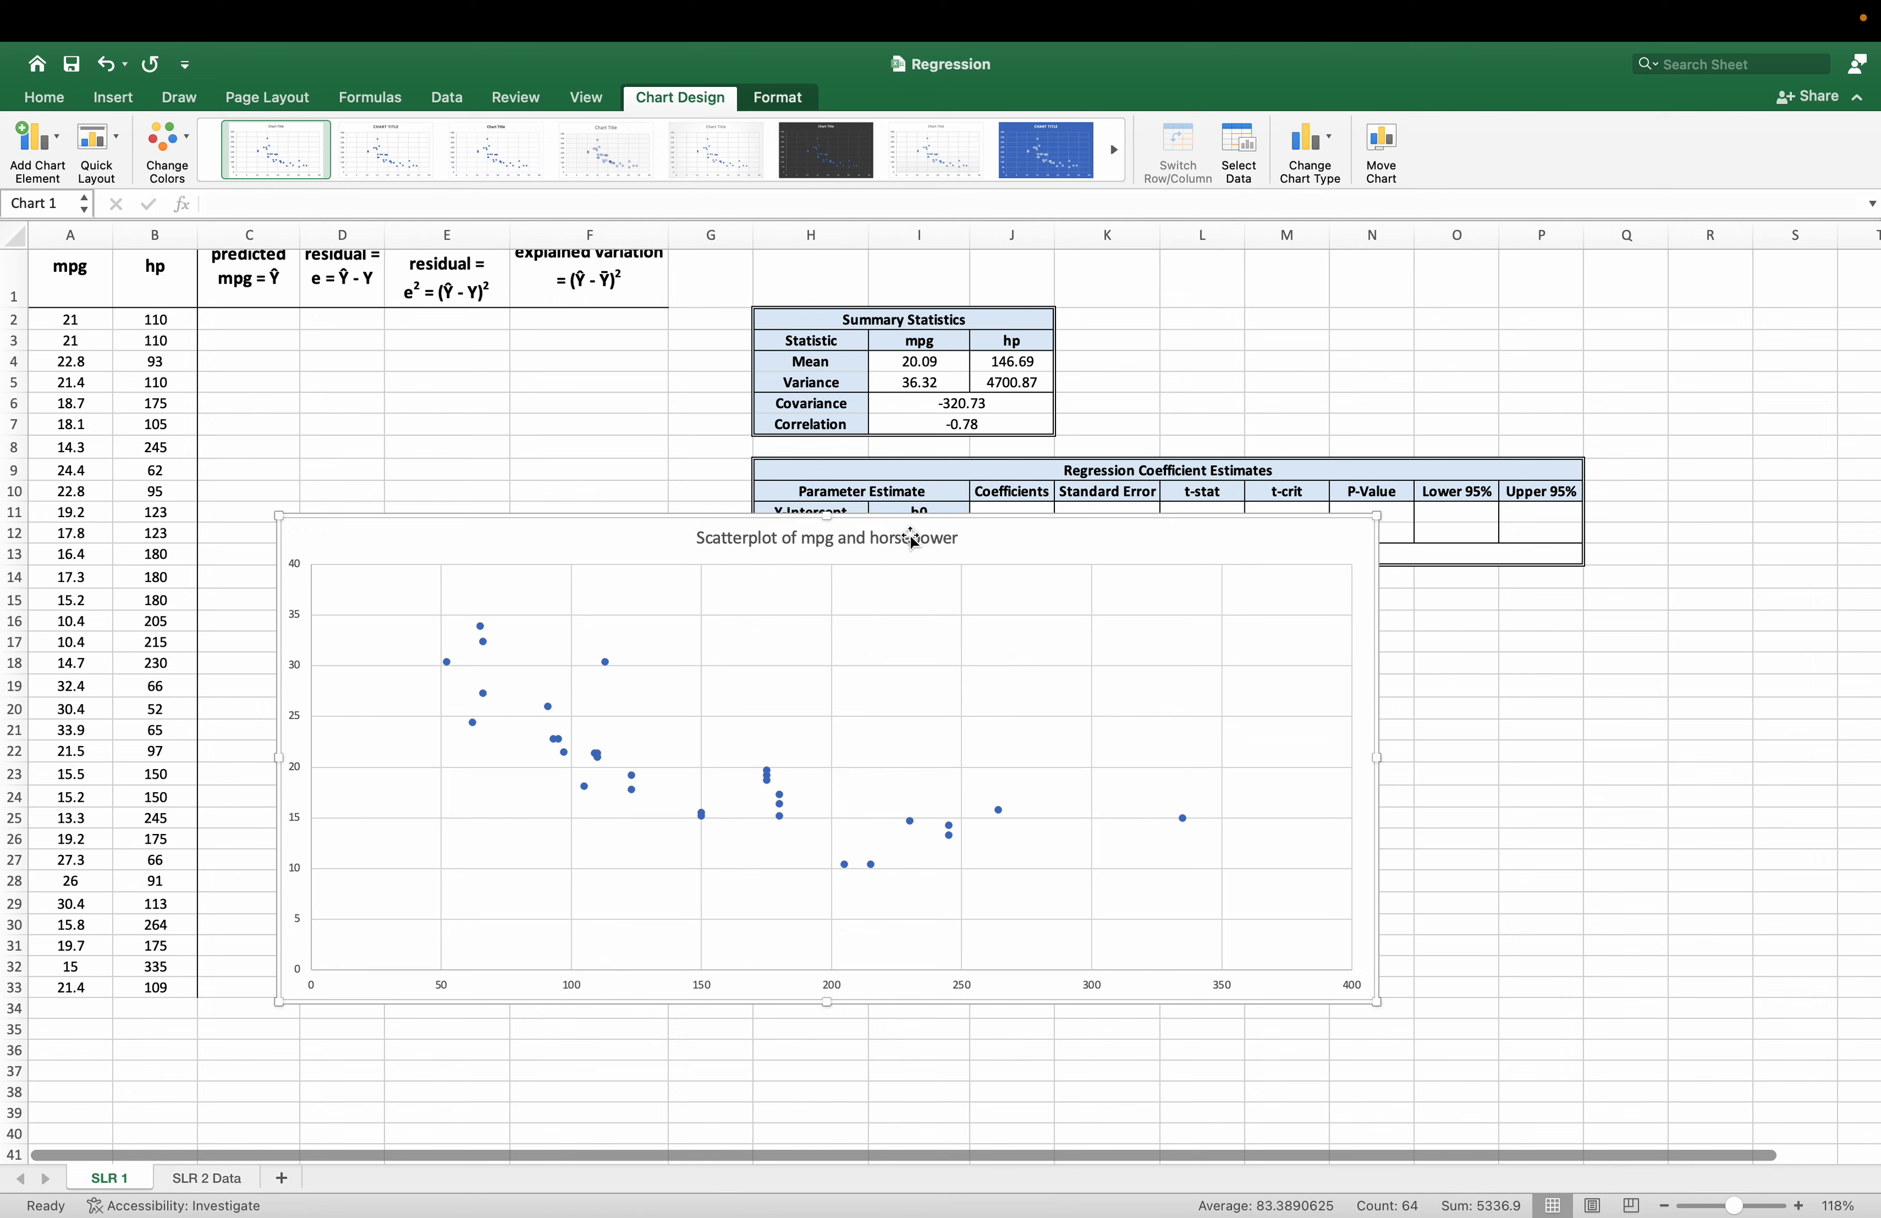
Increase the chart title's font size to 20.
left_click(892, 543)
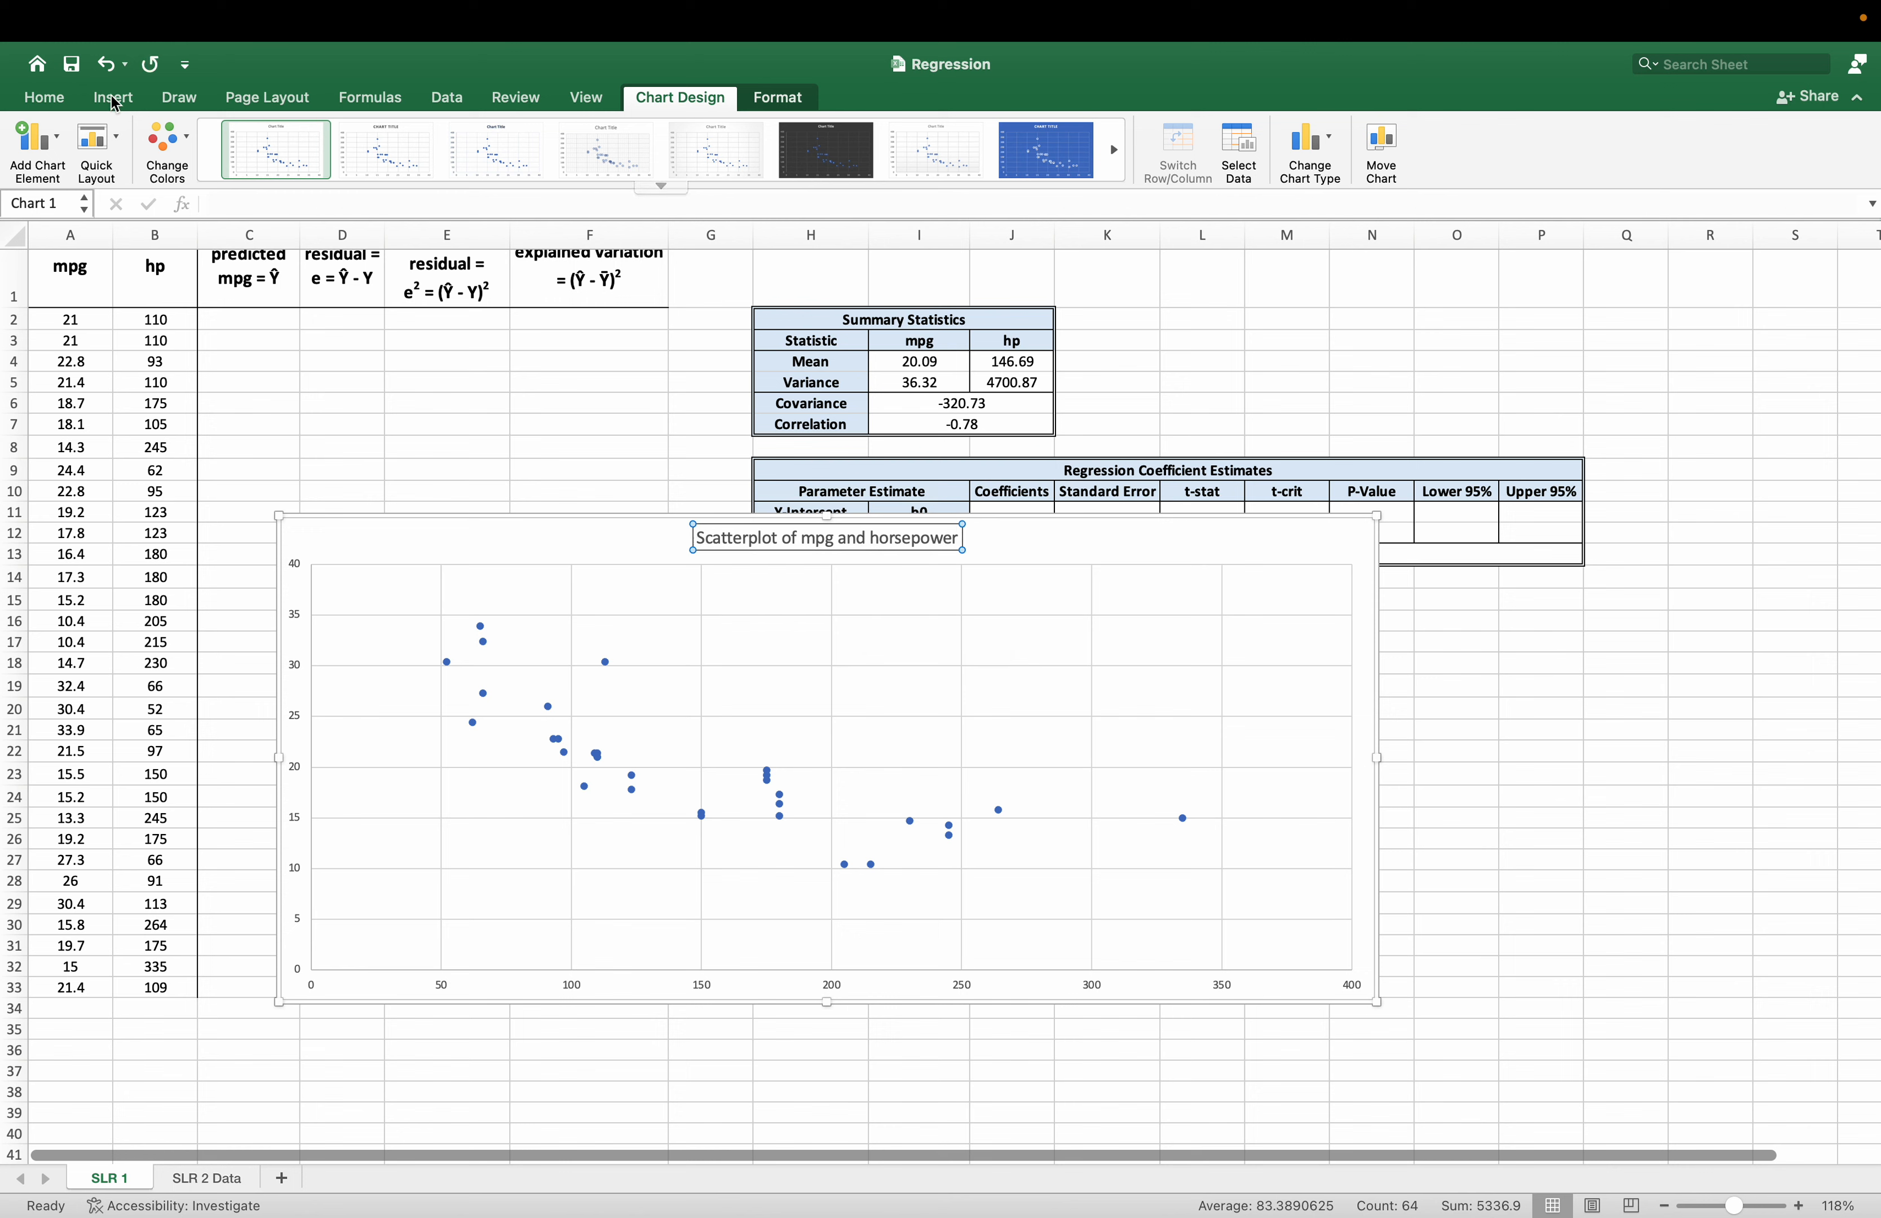
left_click(57, 99)
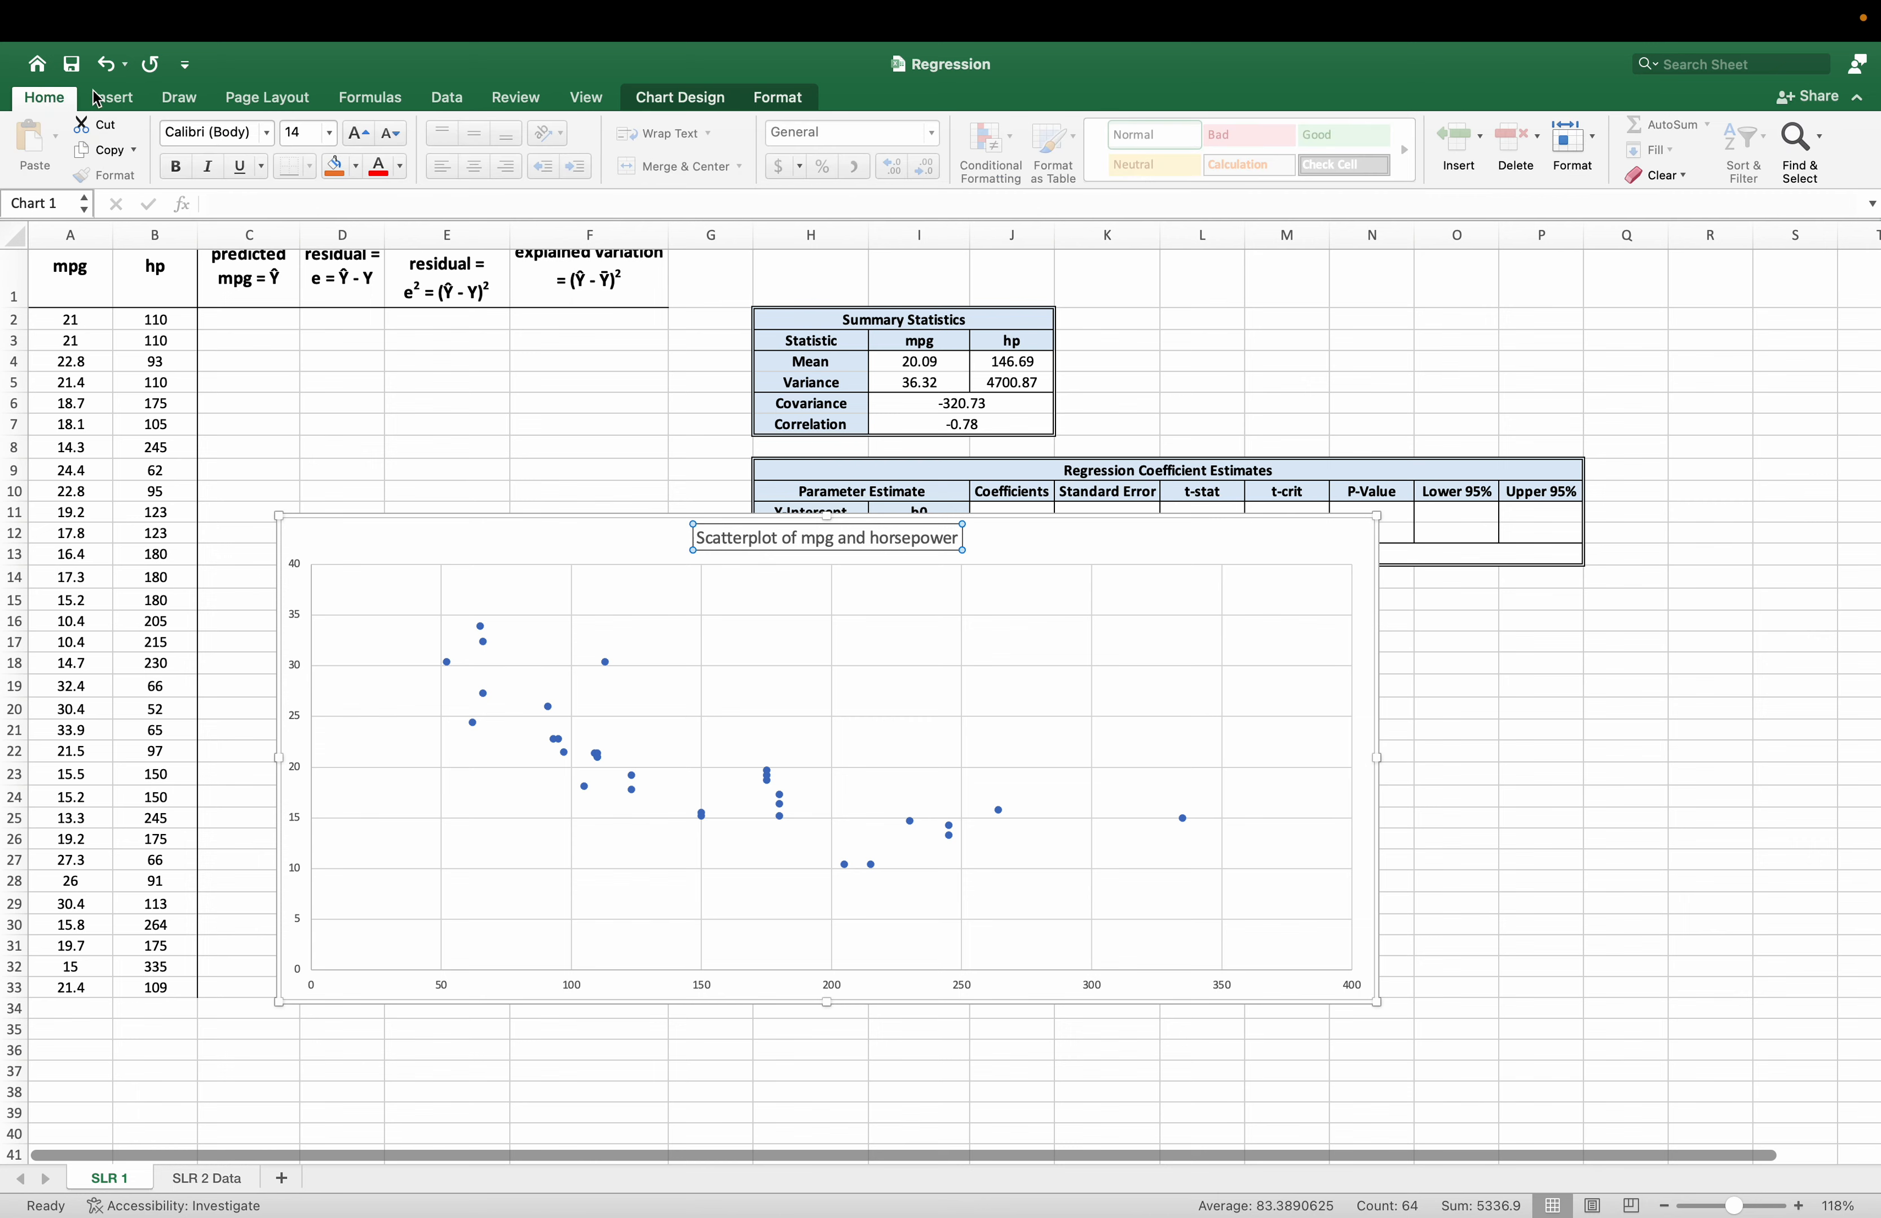
left_click(355, 135)
left_click(356, 135)
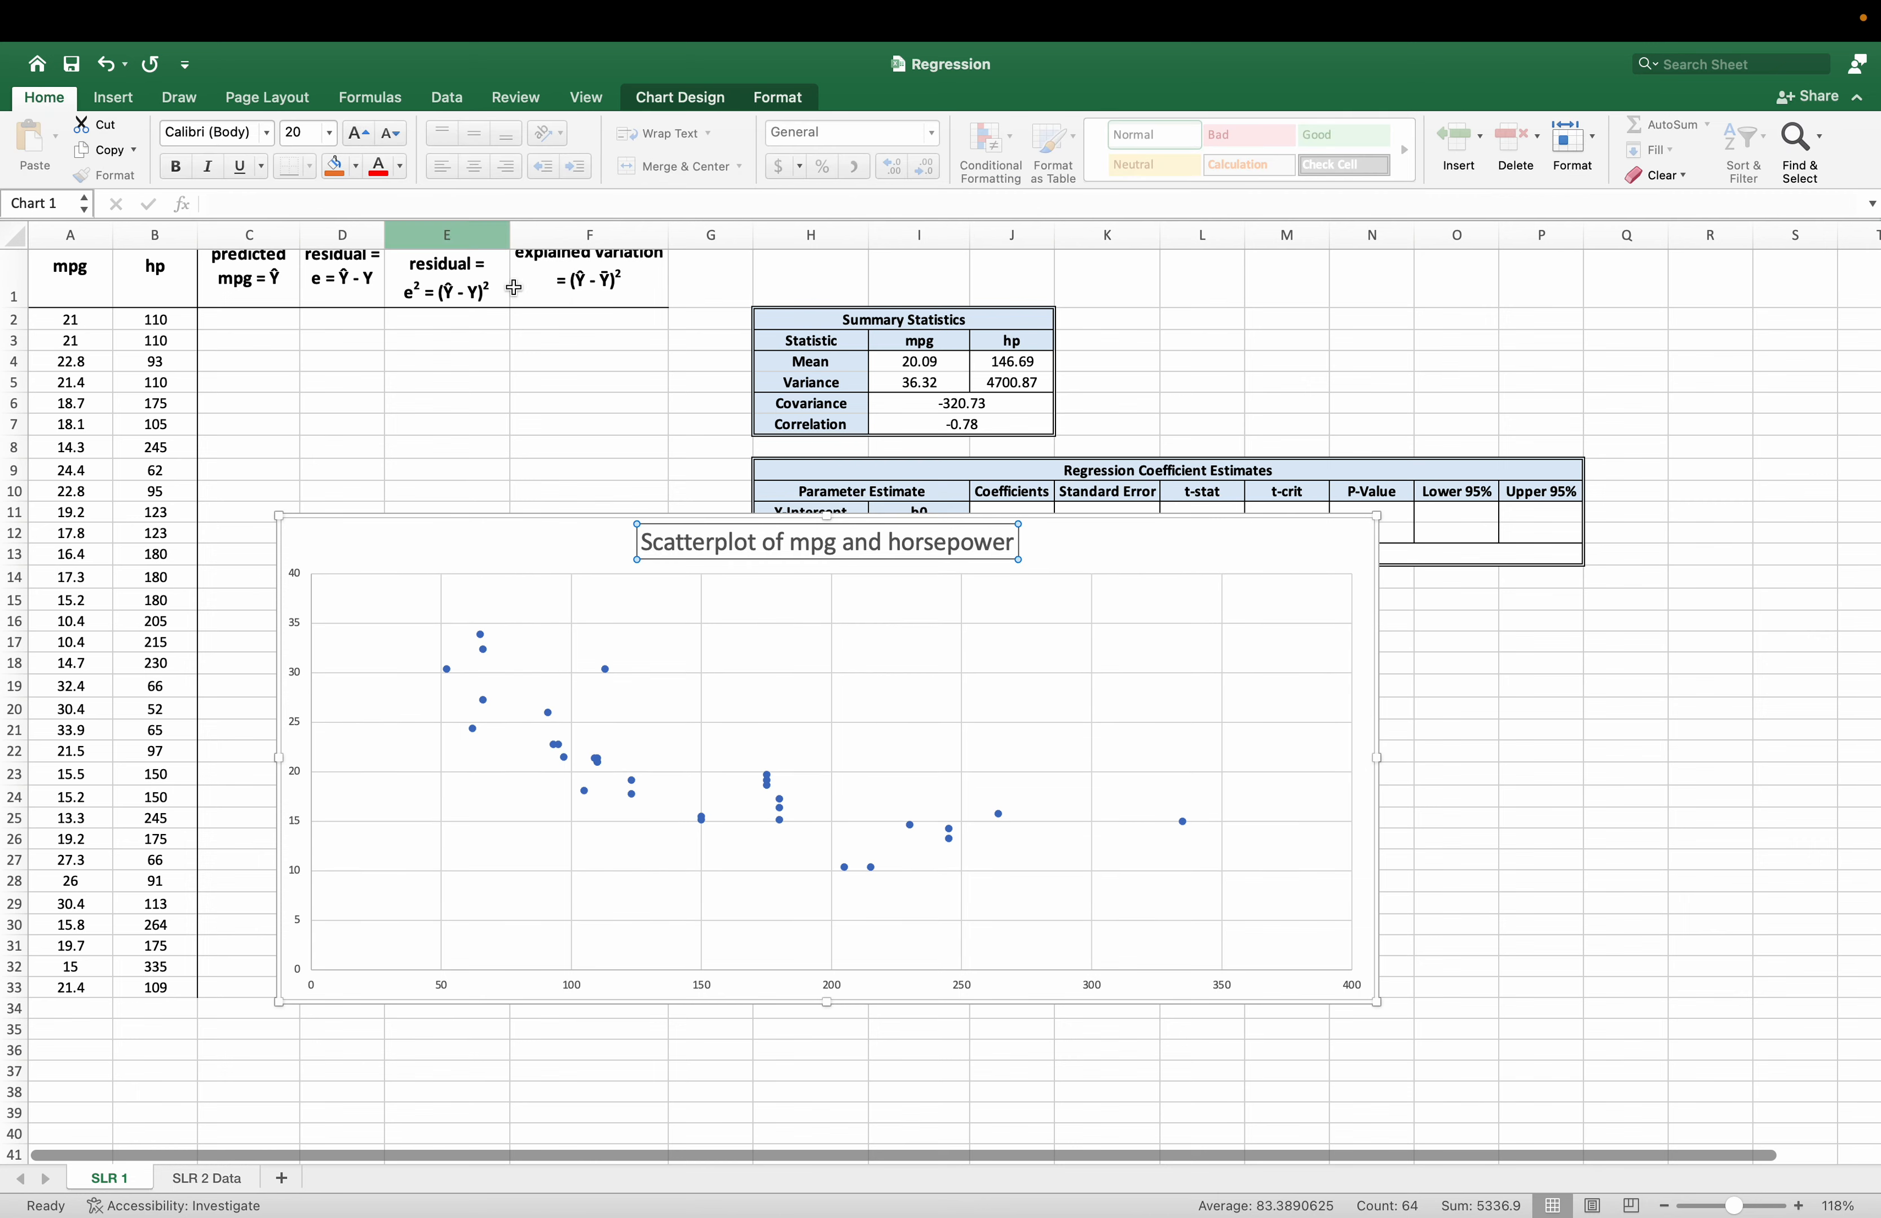
left_click(407, 531)
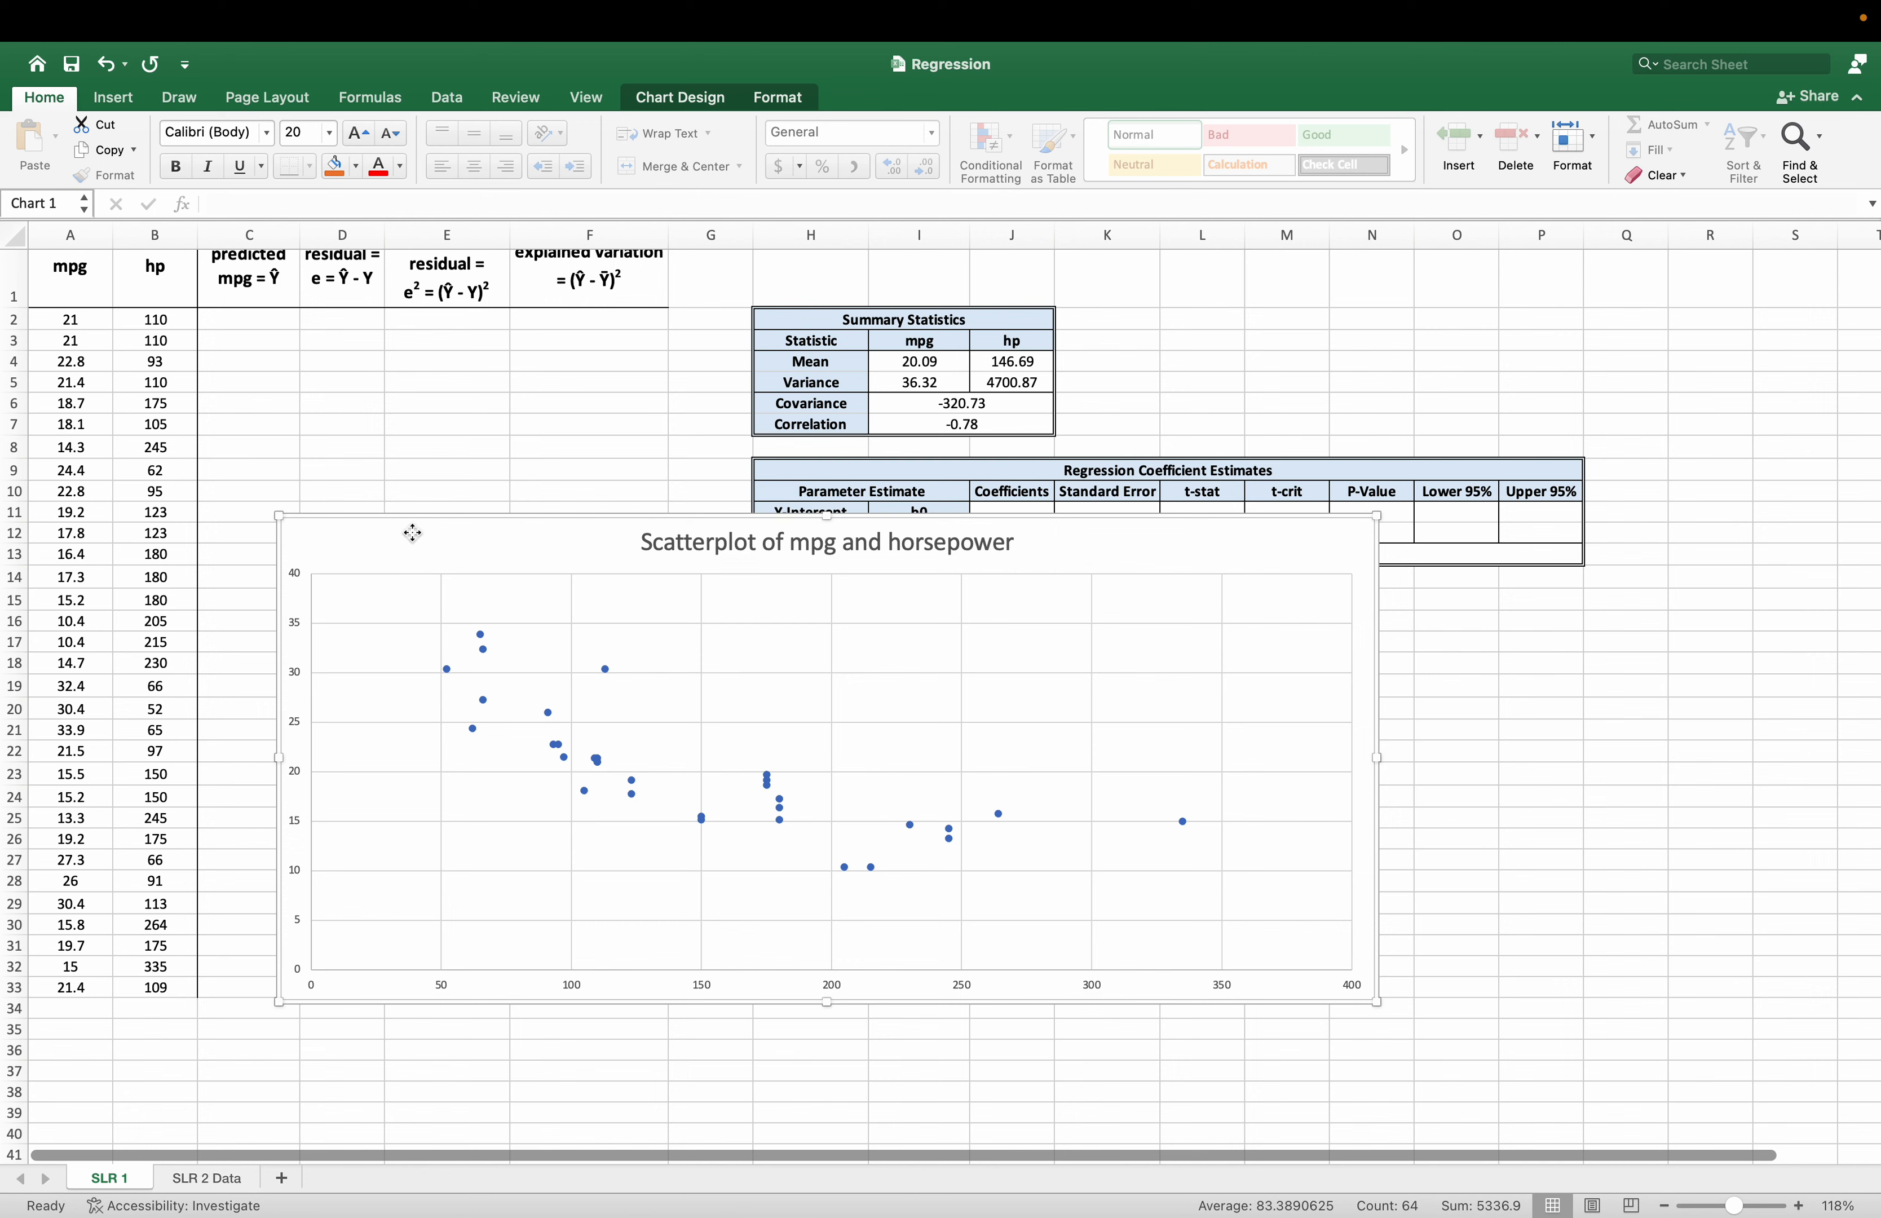
Add a primary horizontal axis title to the scatter chart reading "X = Horsepower".
left_click(664, 101)
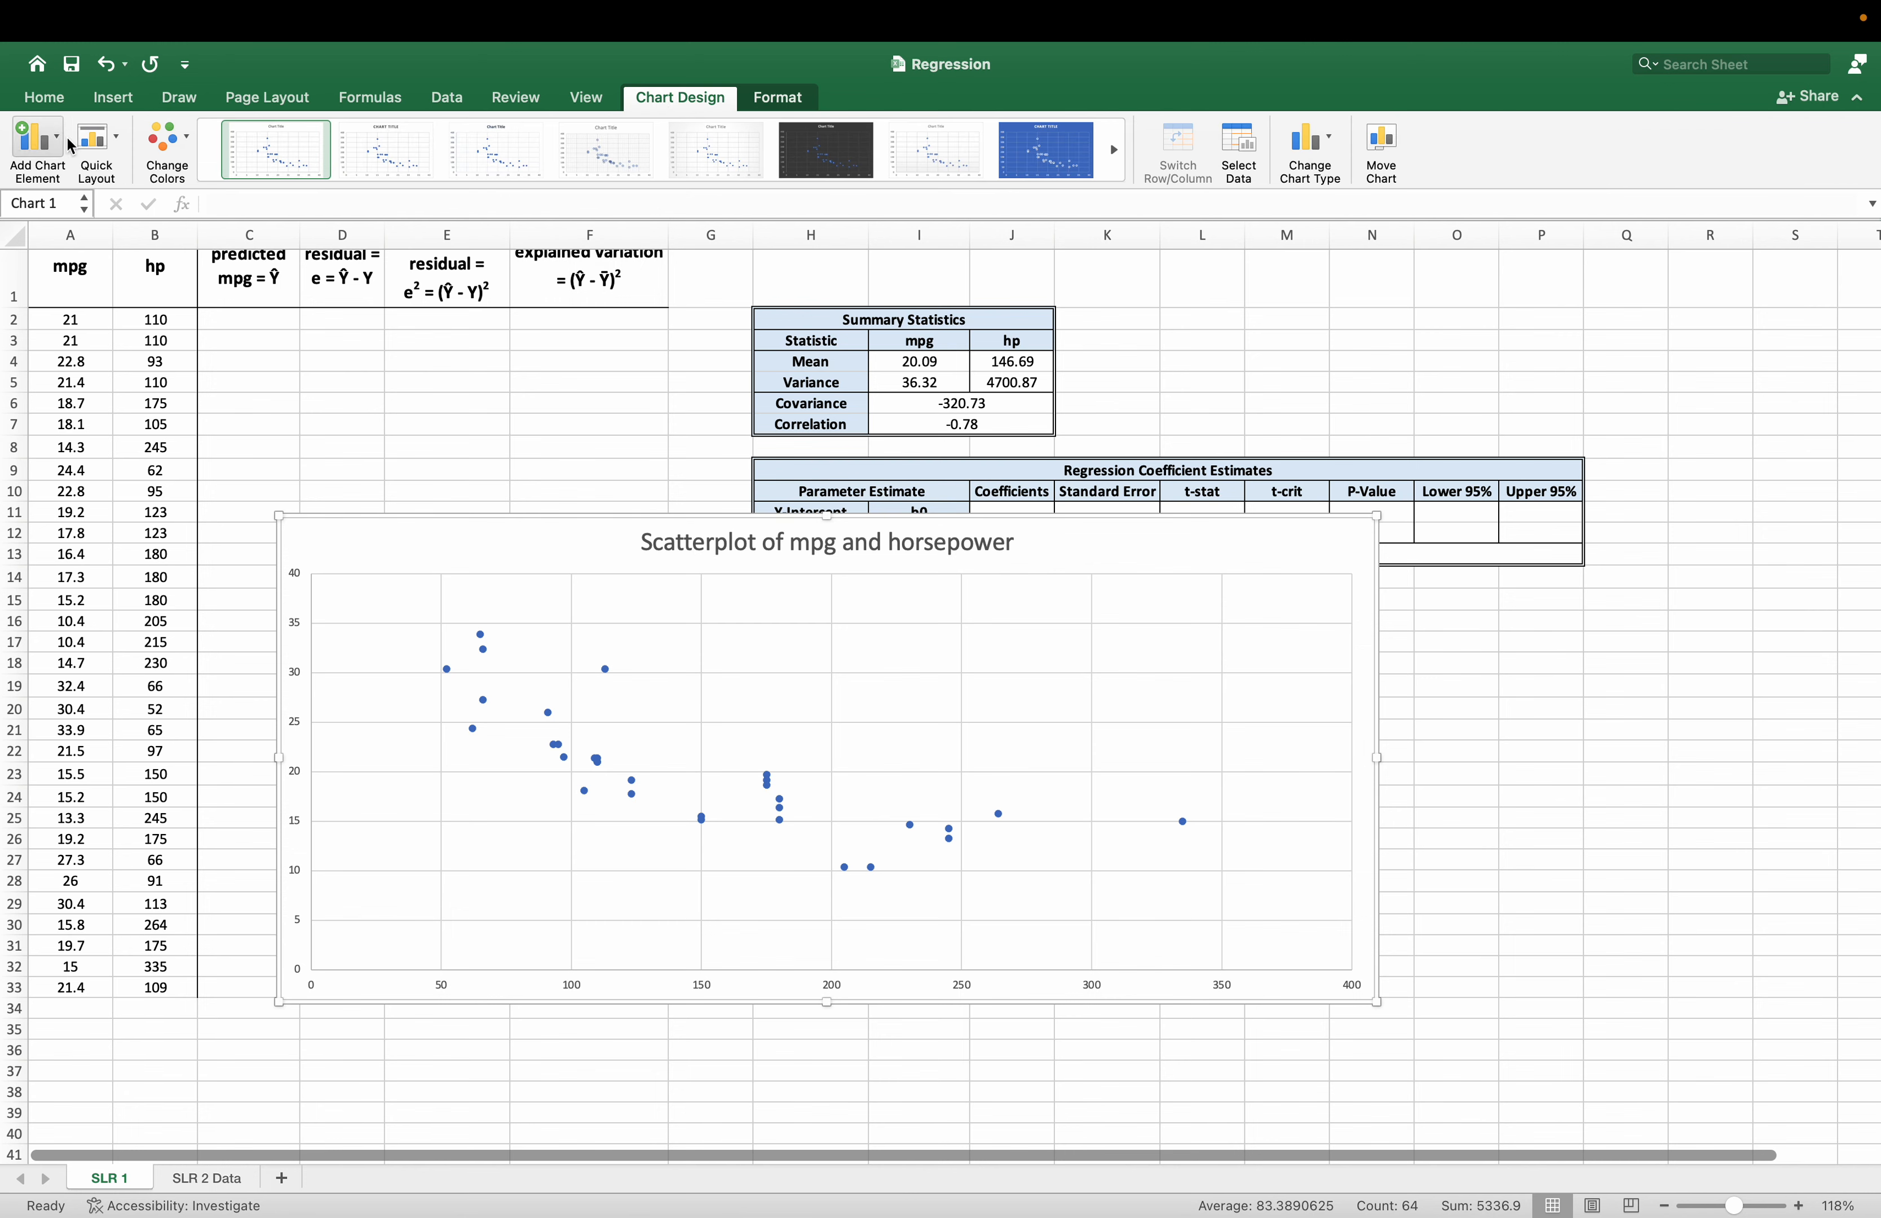
left_click(54, 147)
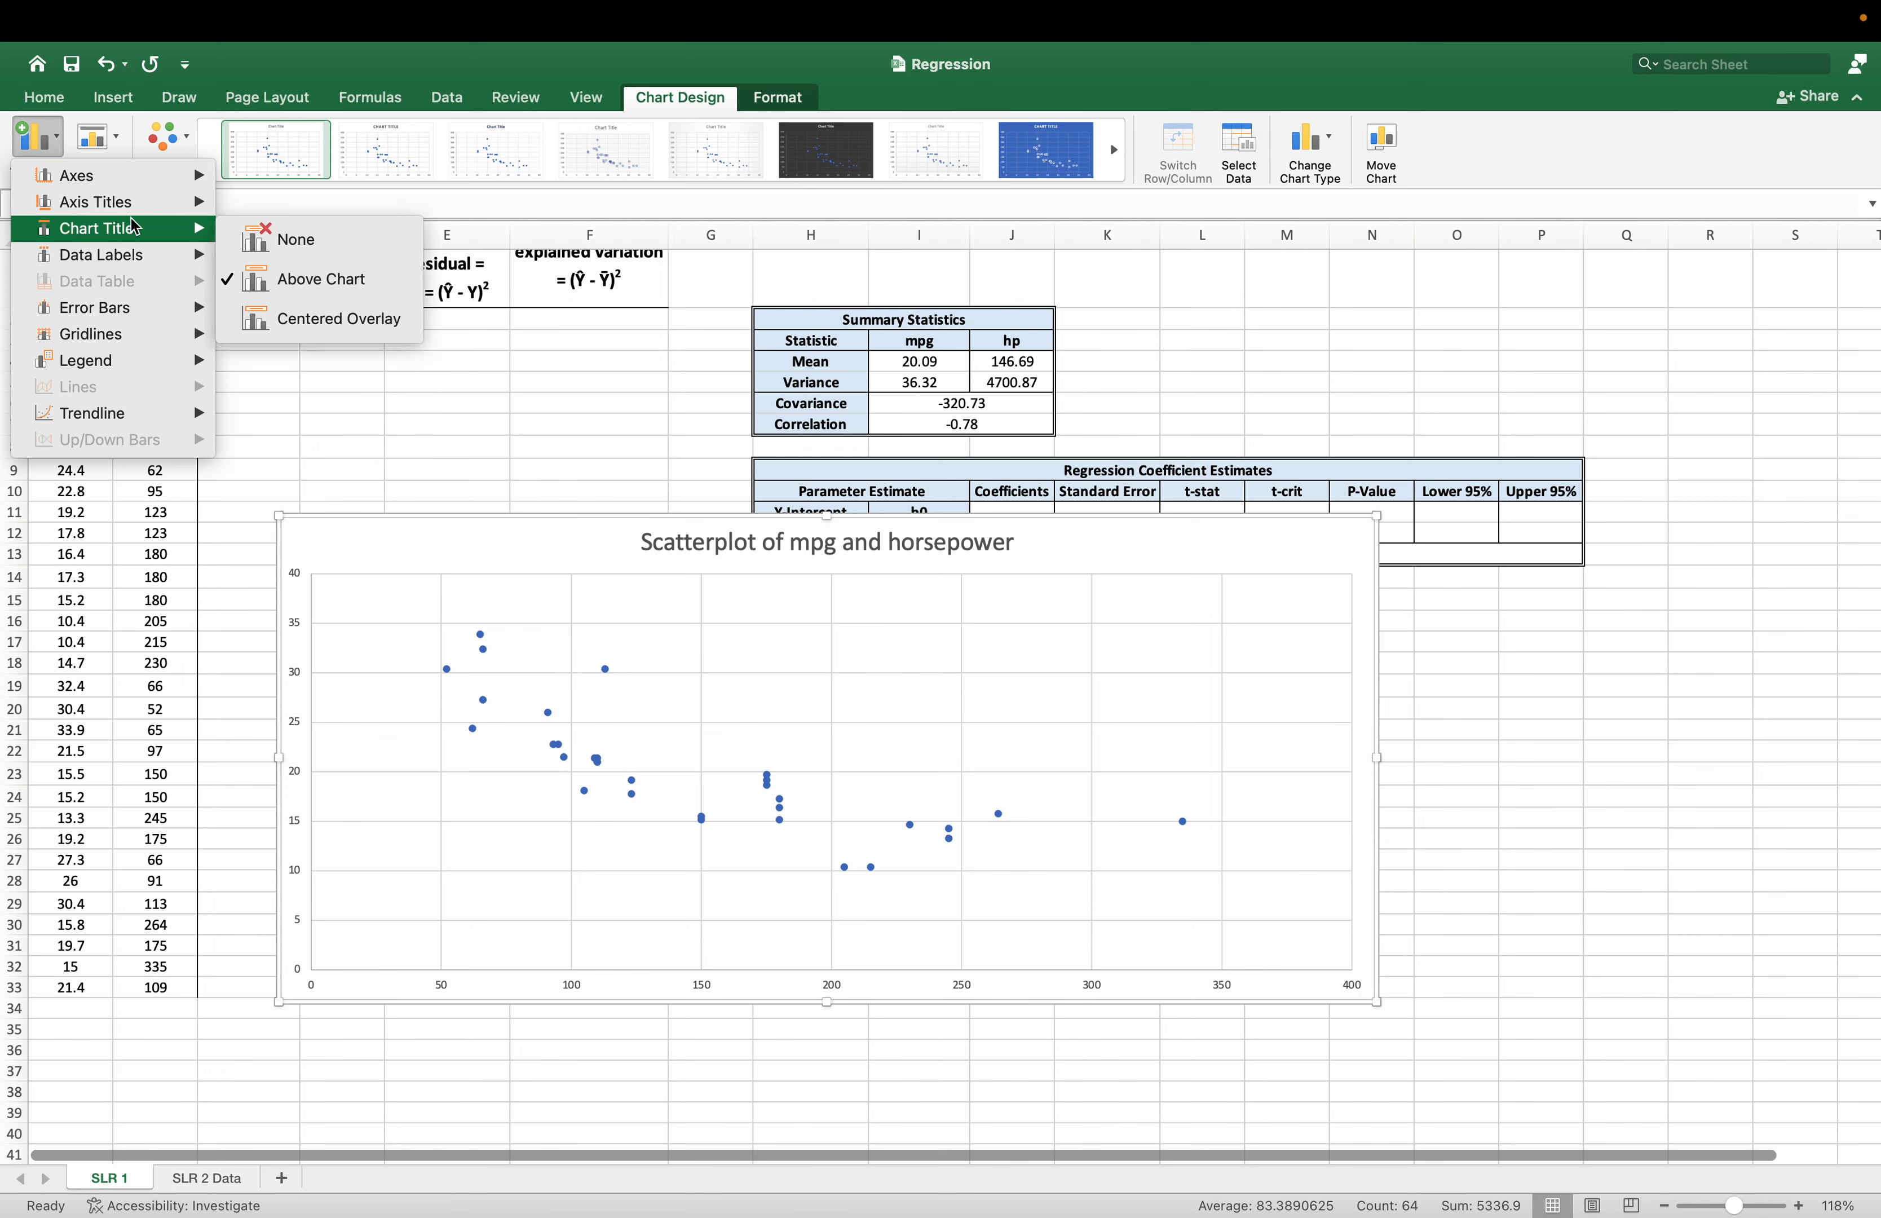
mouse_move(143, 203)
left_click(314, 228)
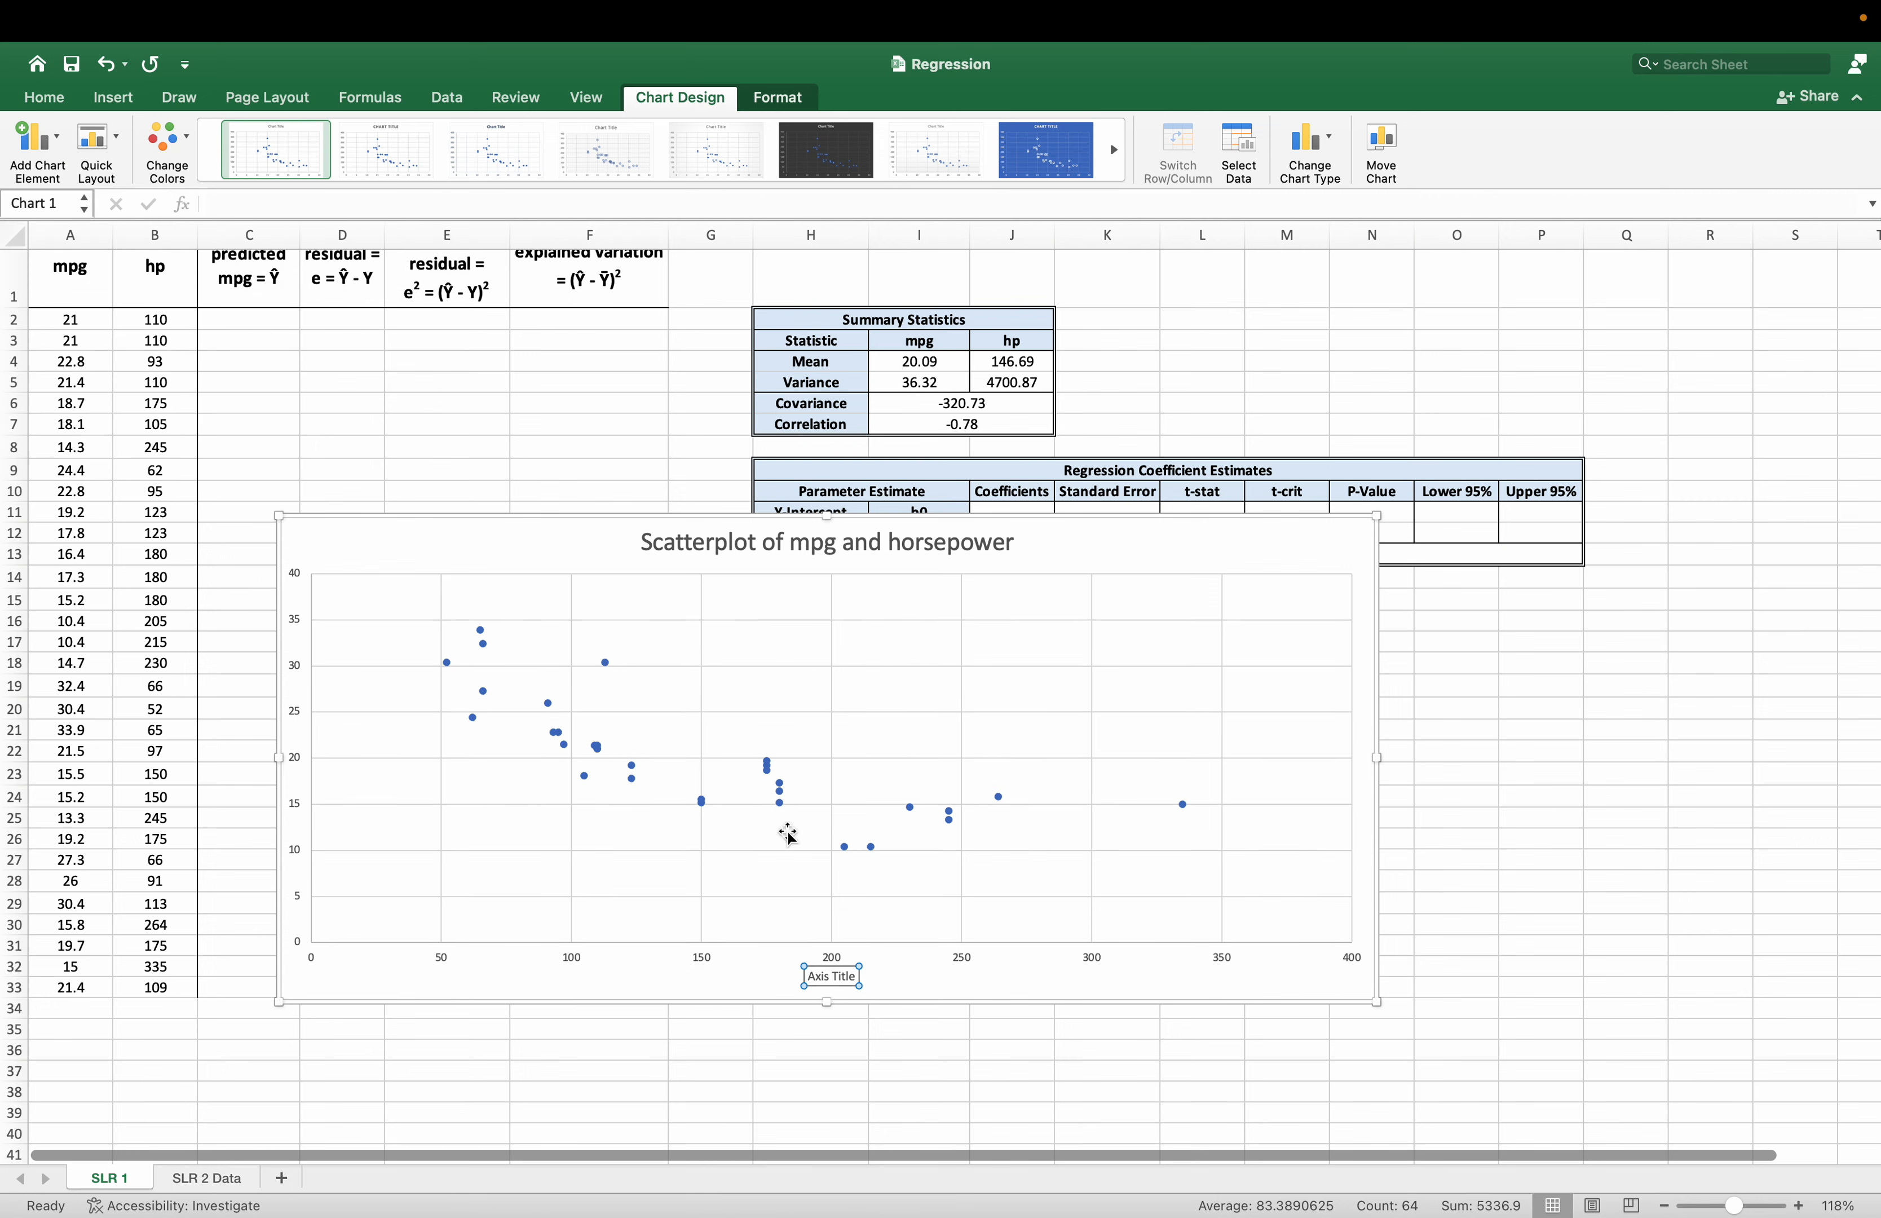
triple_click(829, 979)
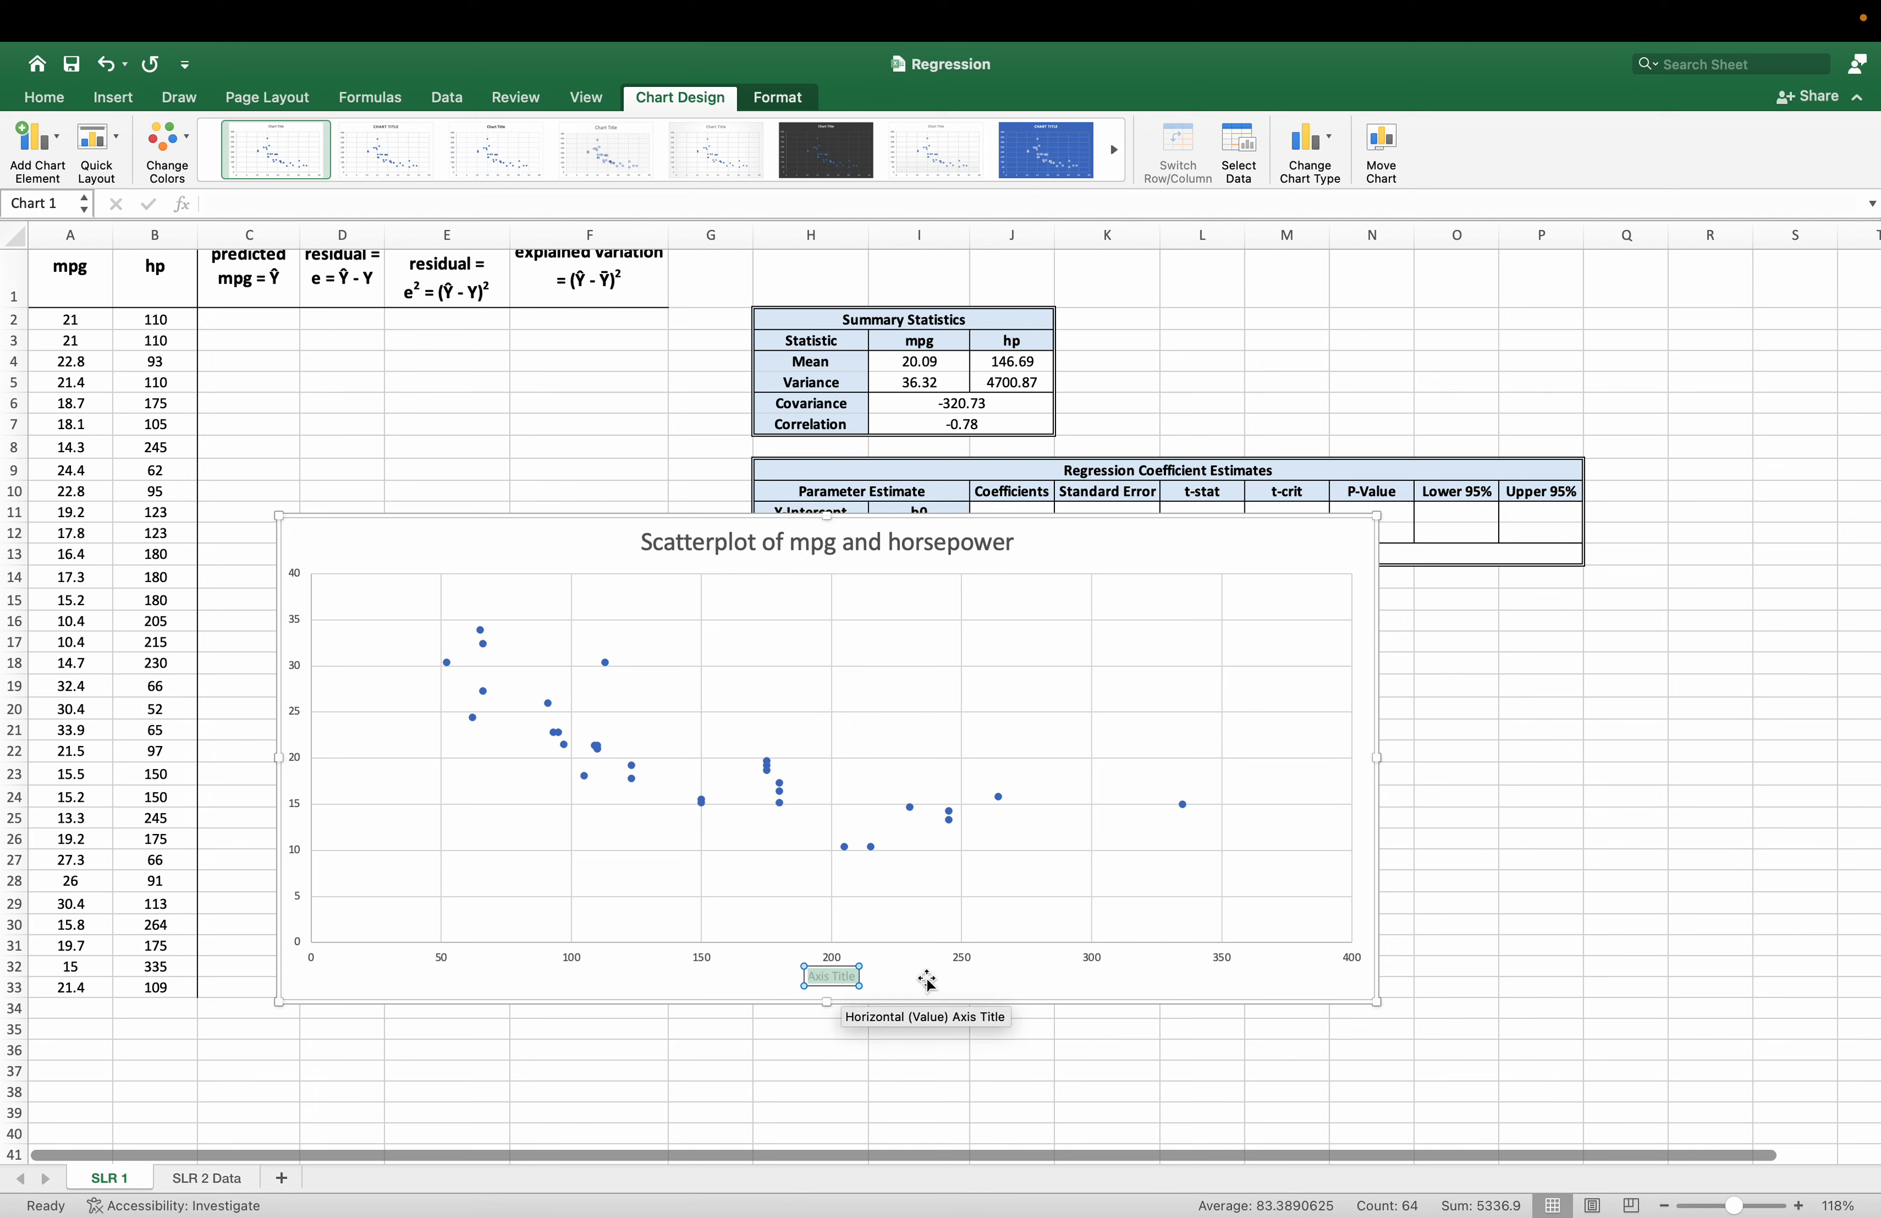
type("X")
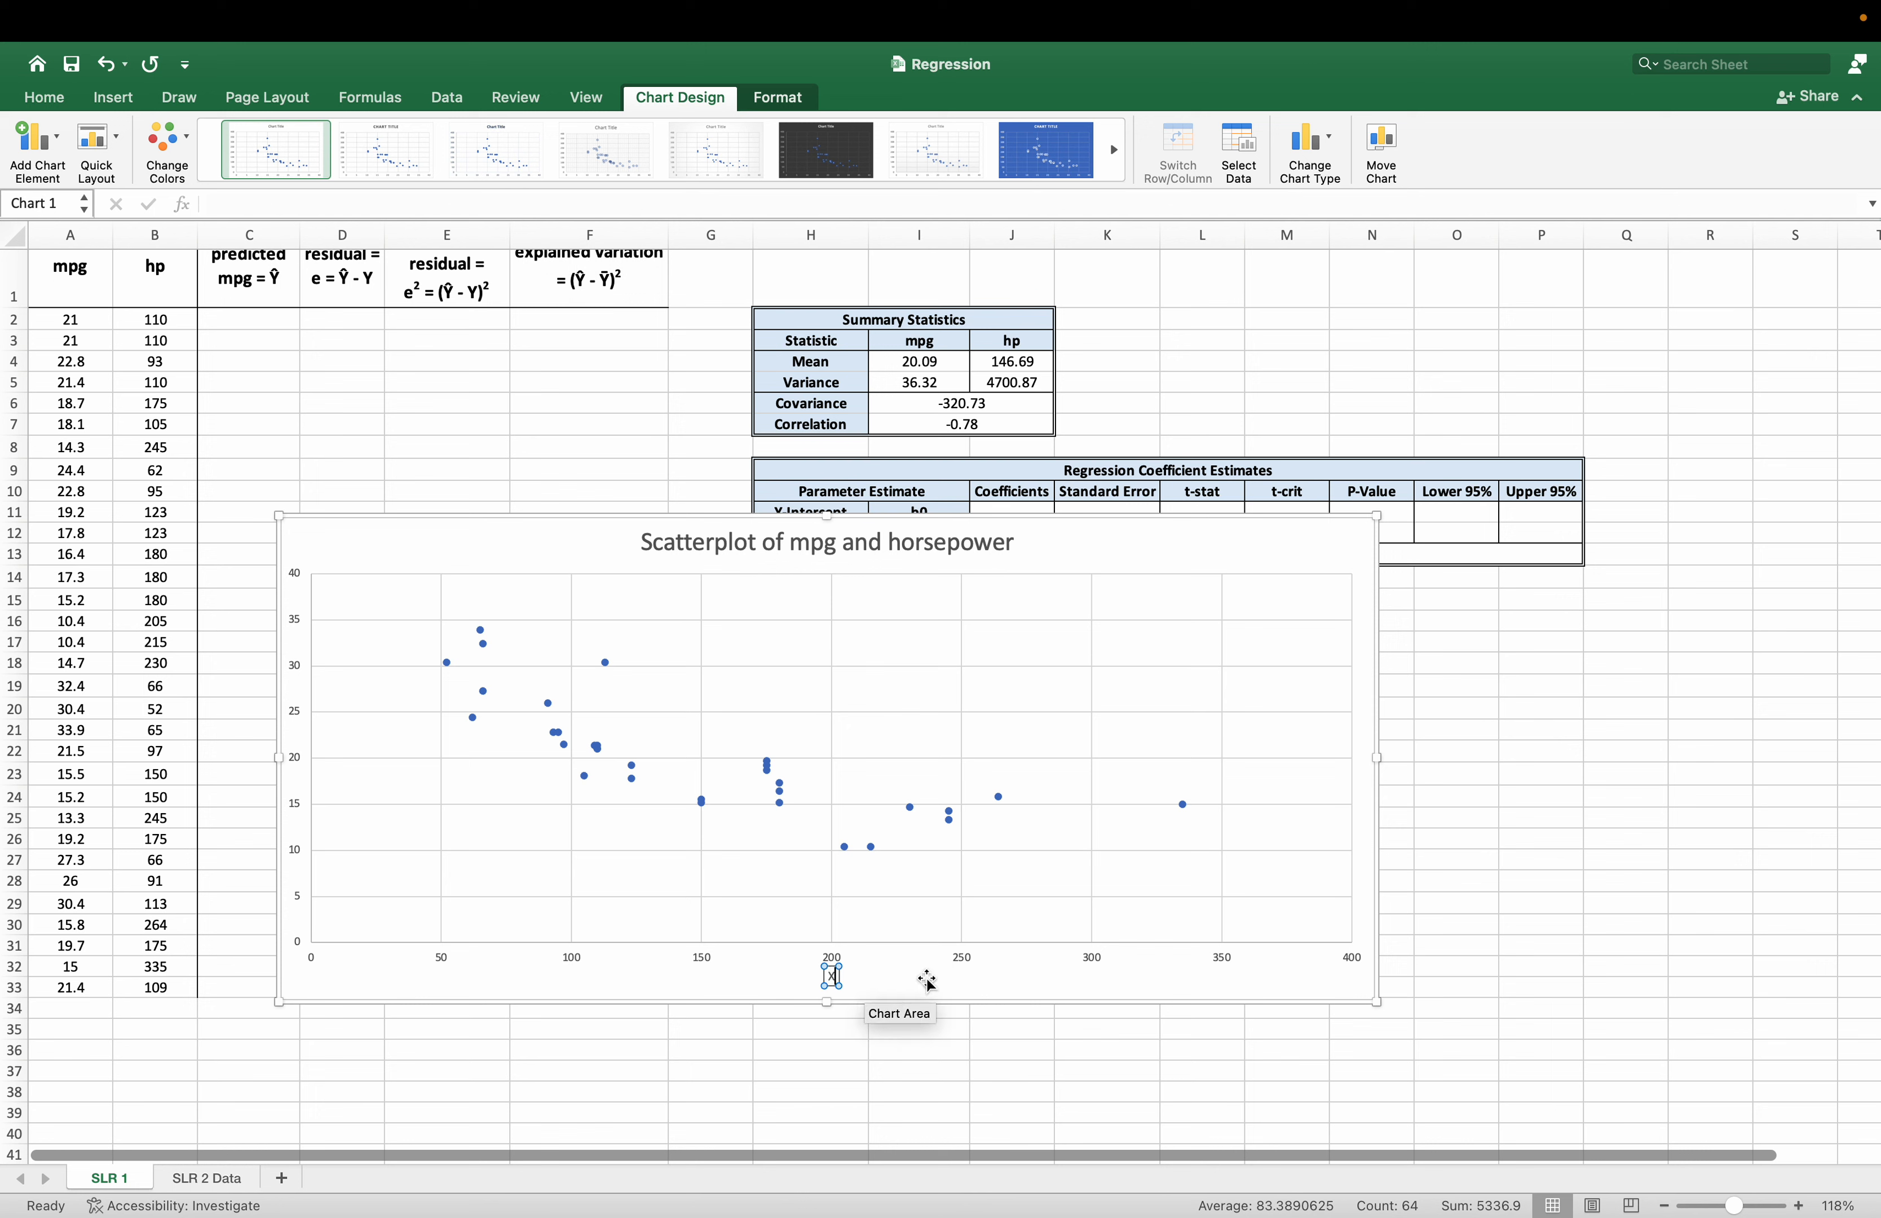
type(" = Horsepower")
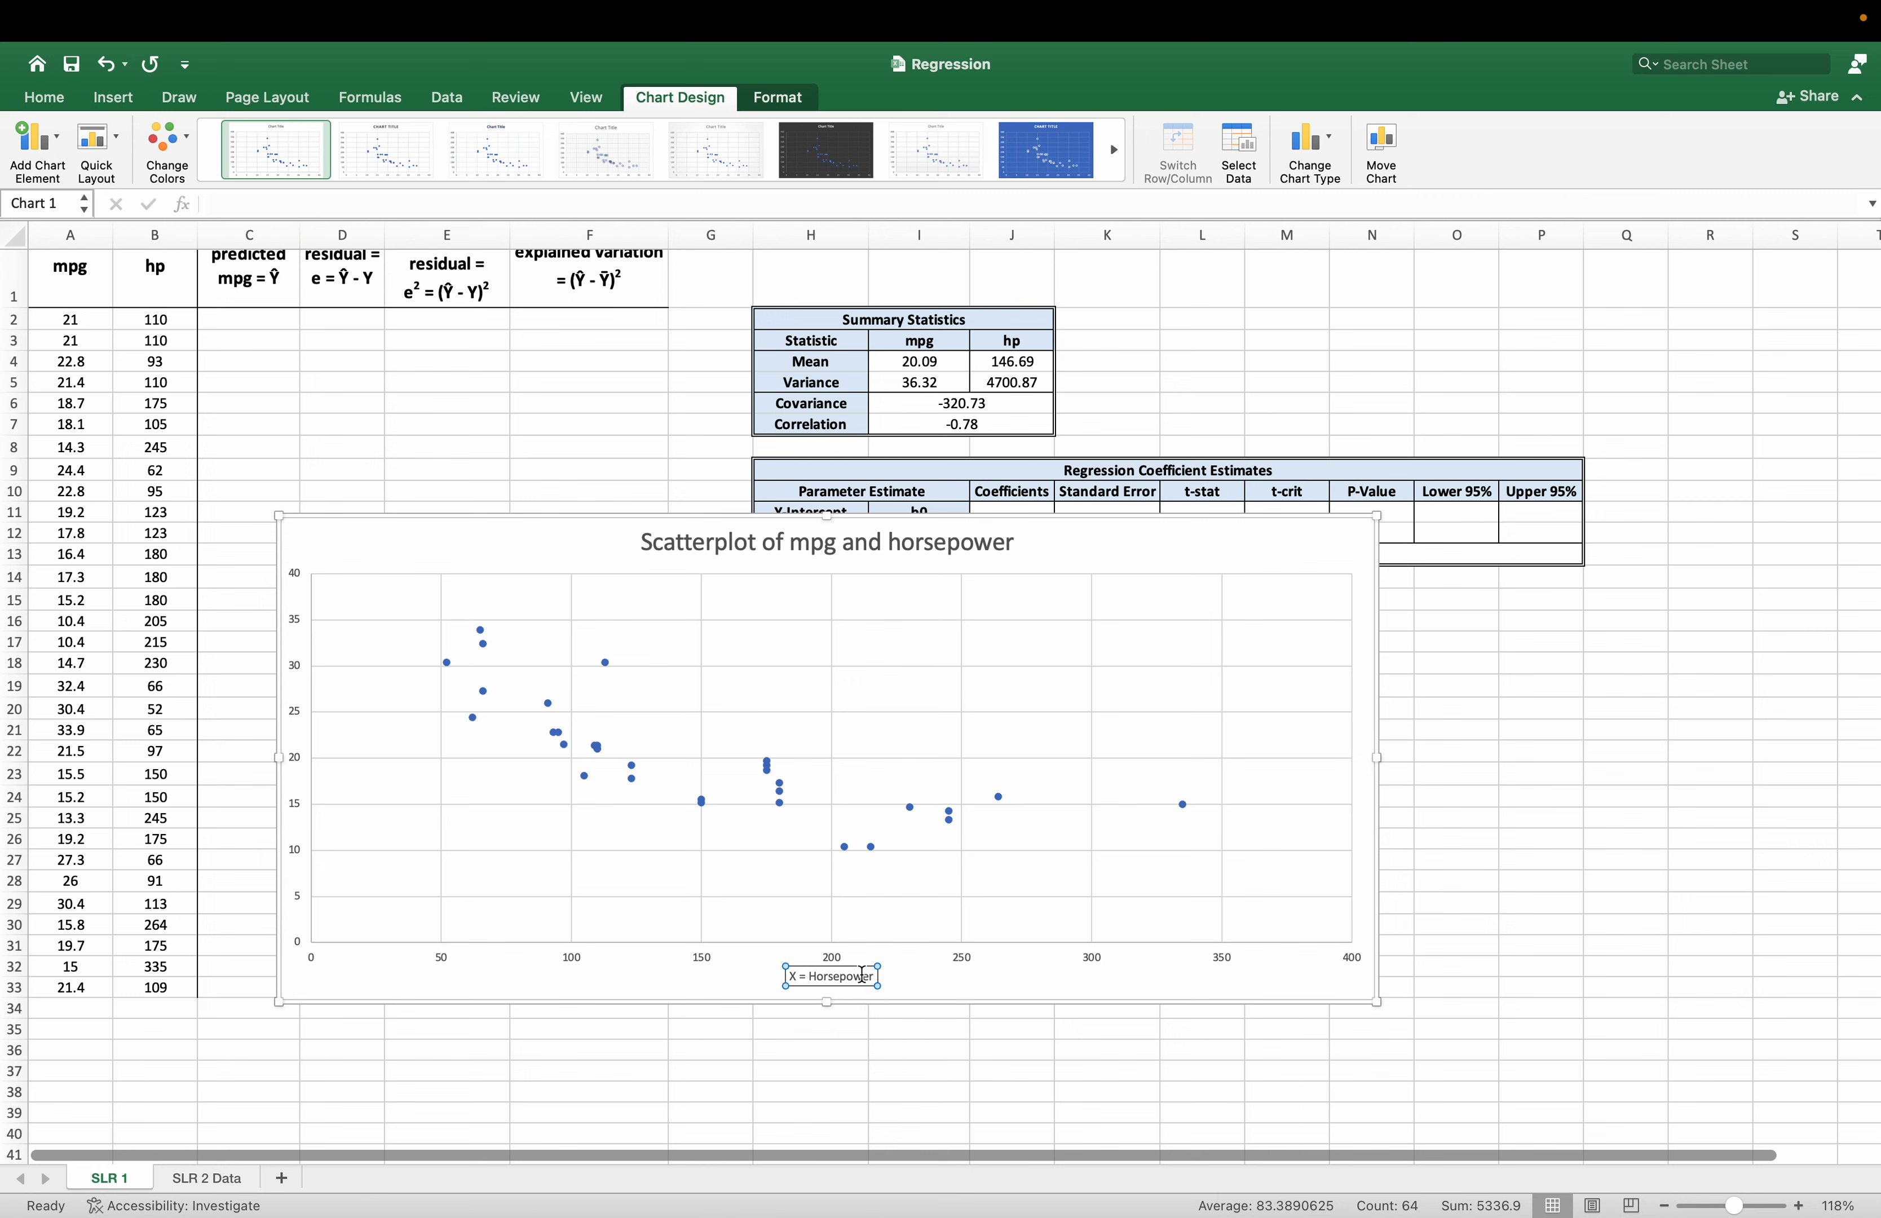
Increase the font size of the horizontal axis title "X = Horsepower" to 18.
left_click(32, 101)
left_click(356, 134)
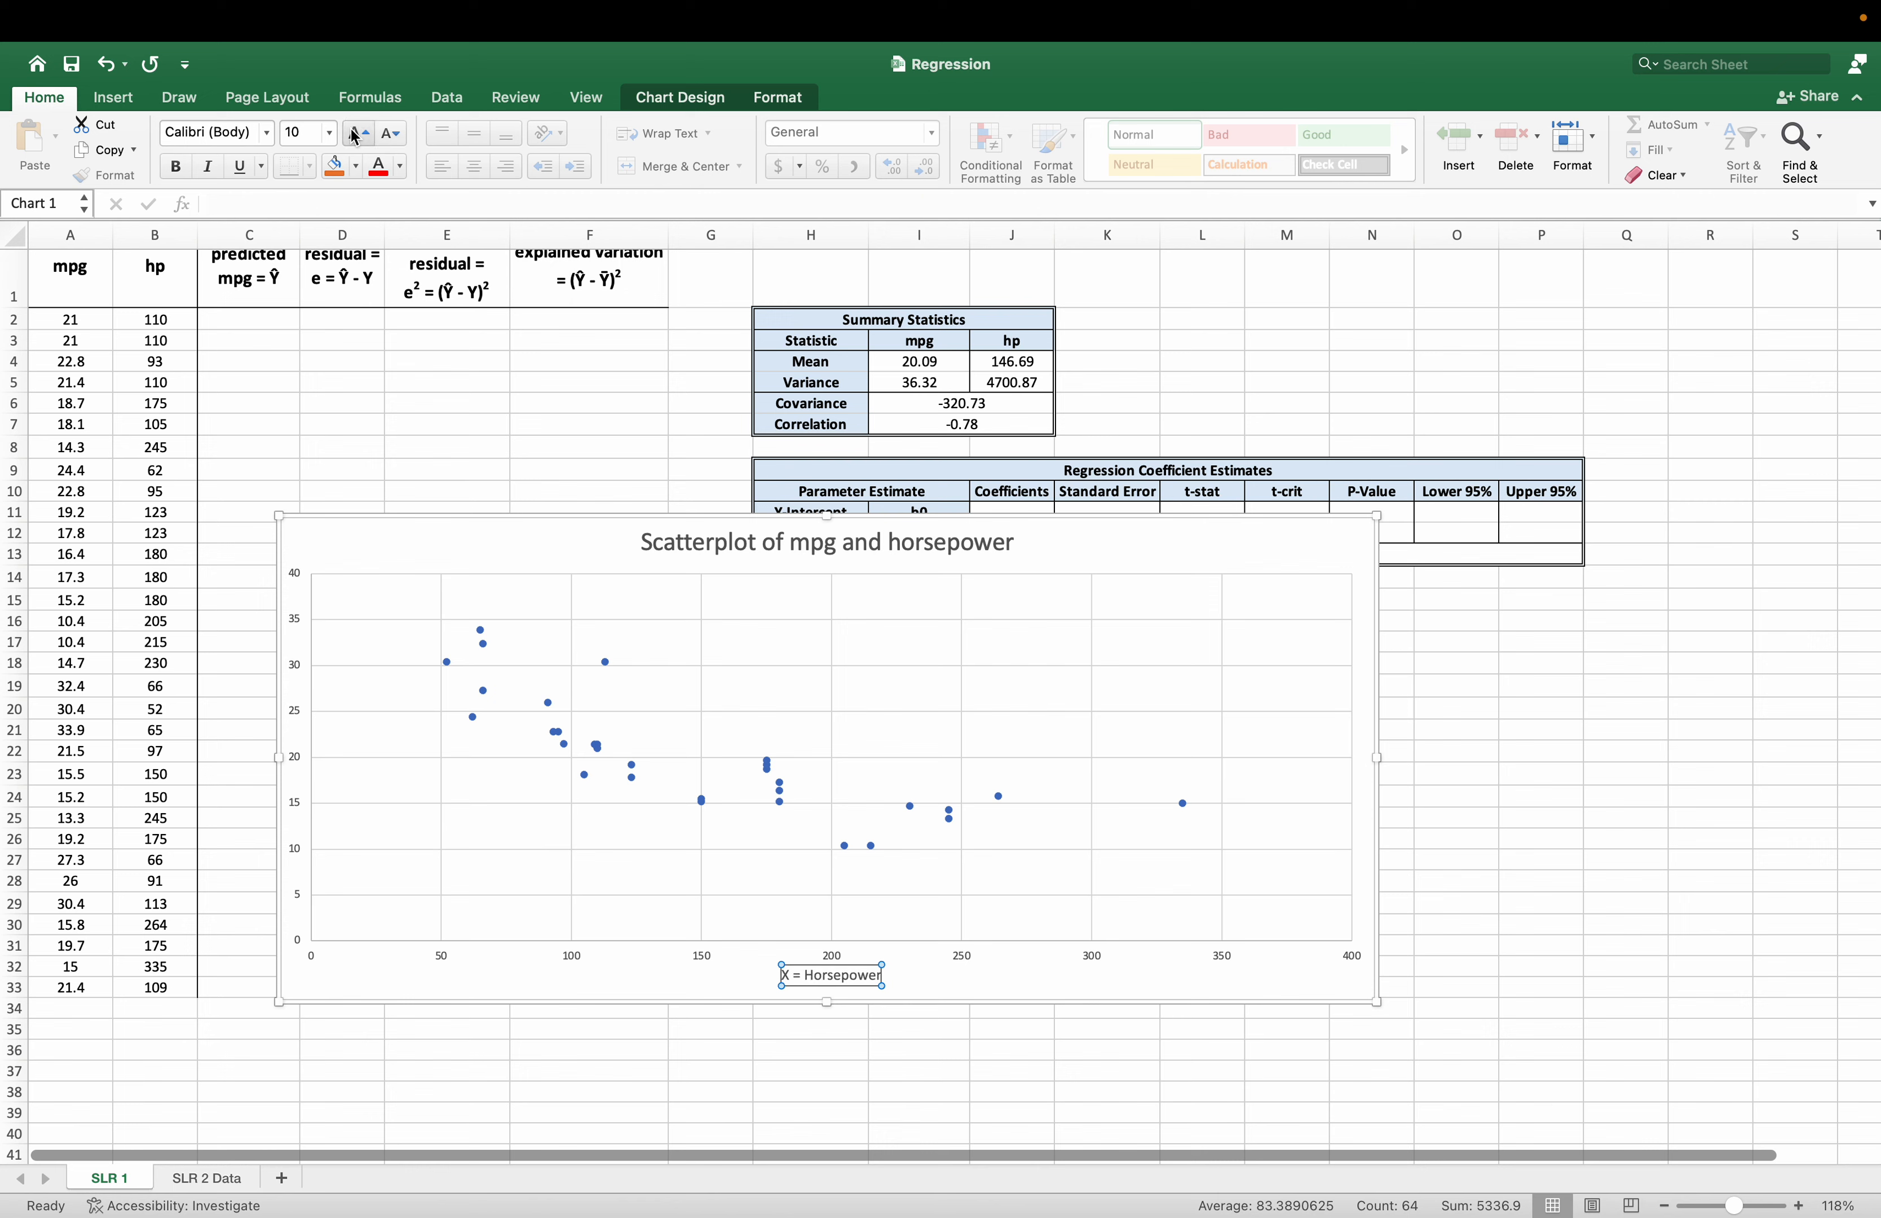
left_click(355, 134)
left_click(355, 137)
left_click(354, 137)
left_click(354, 137)
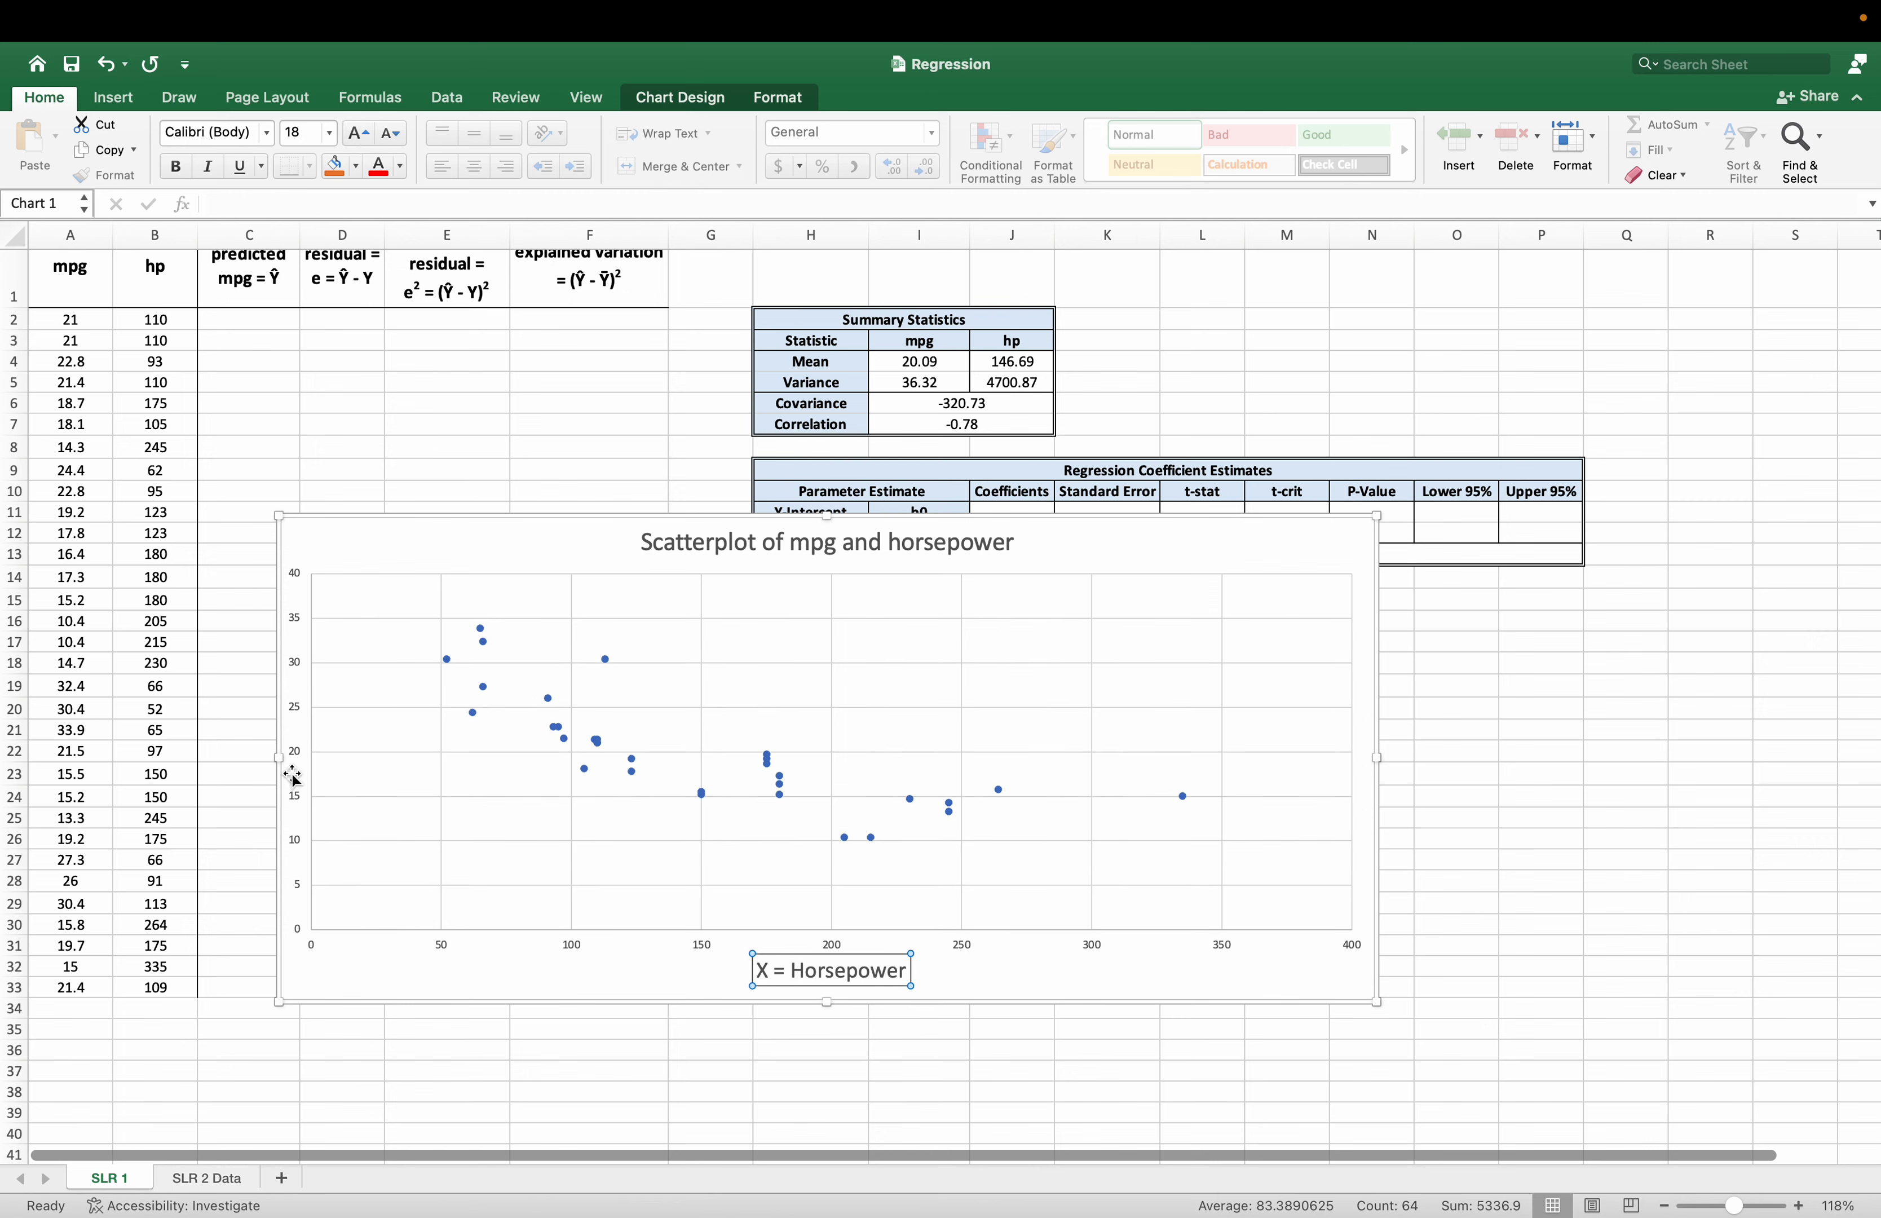
left_click(367, 563)
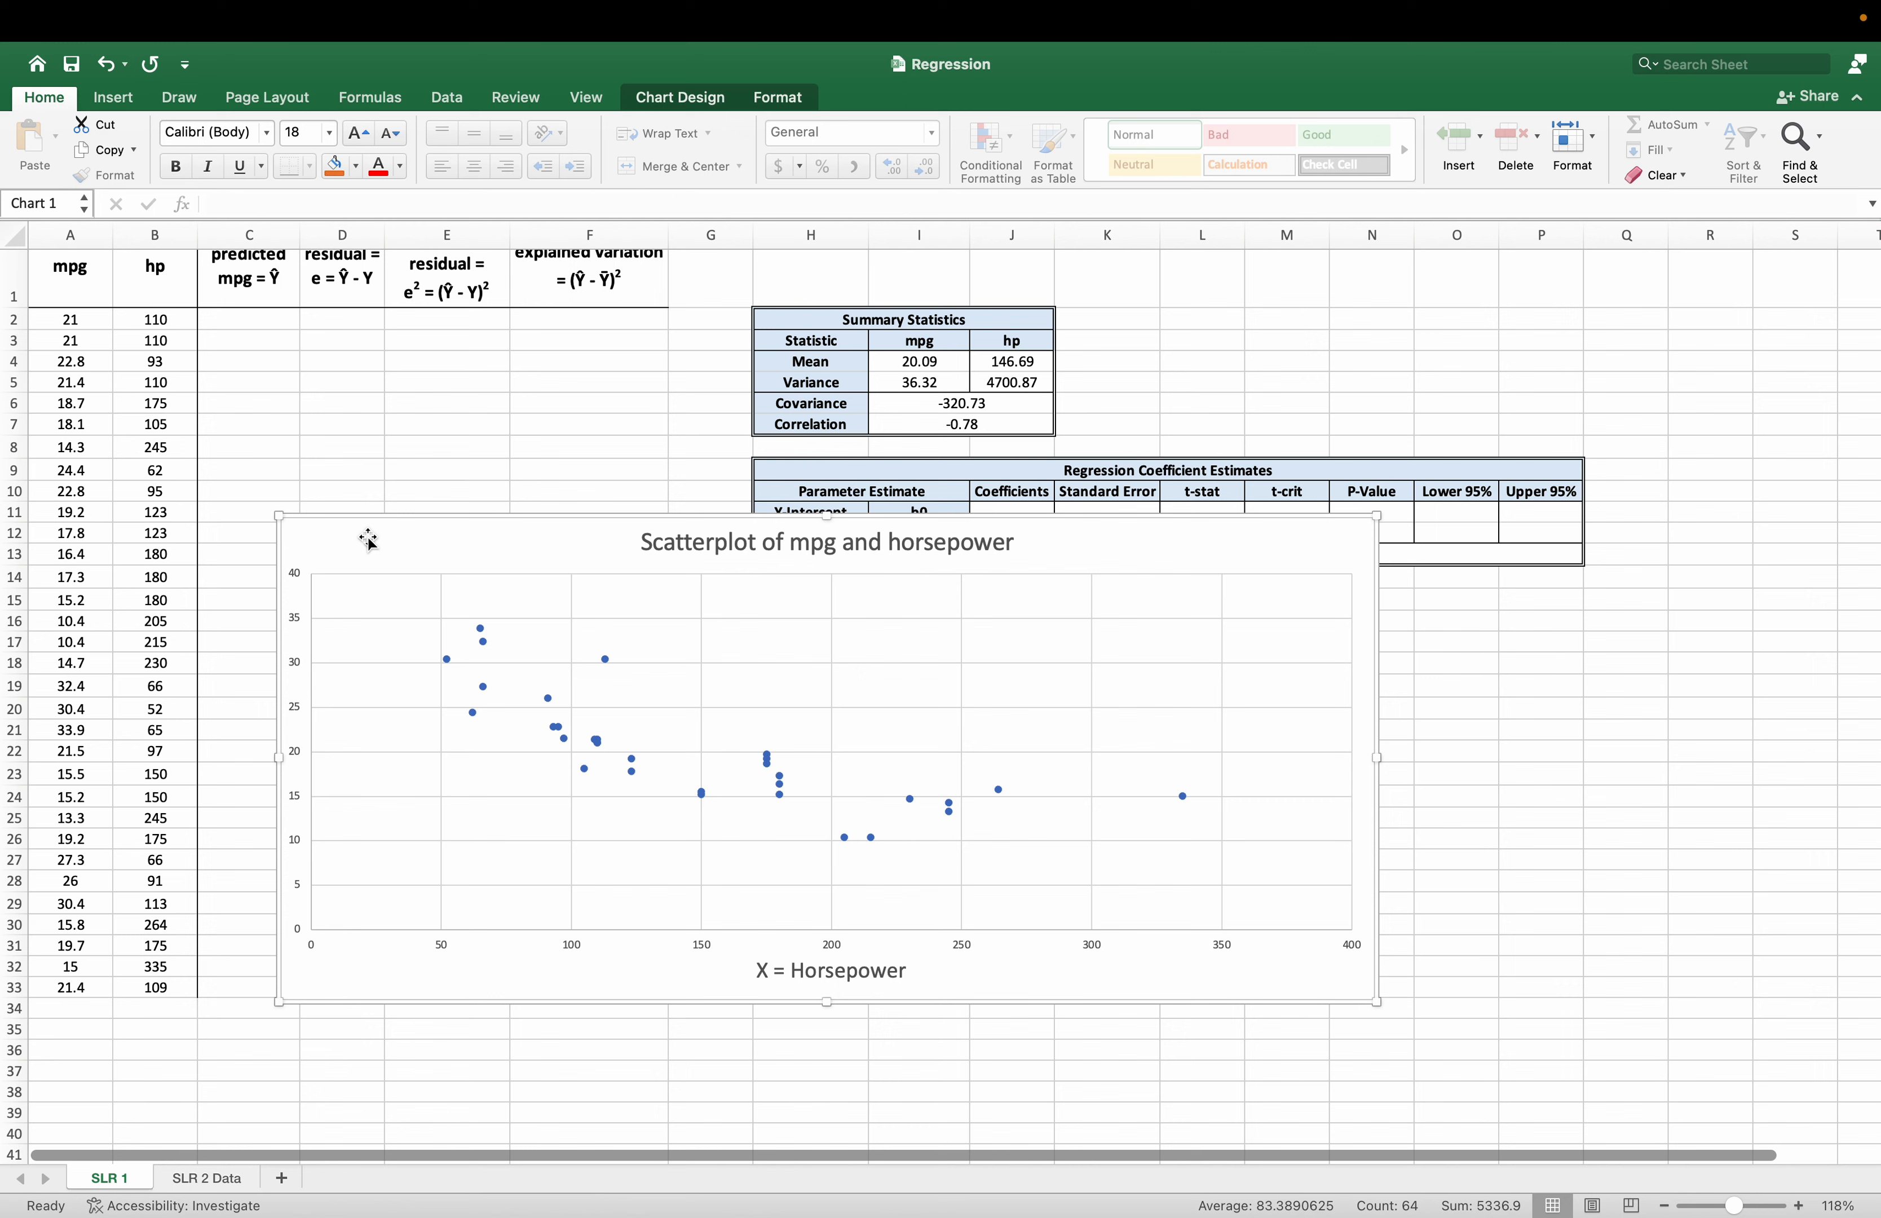
Add a primary vertical axis title to the scatter chart reading "Y = mpg".
left_click(646, 112)
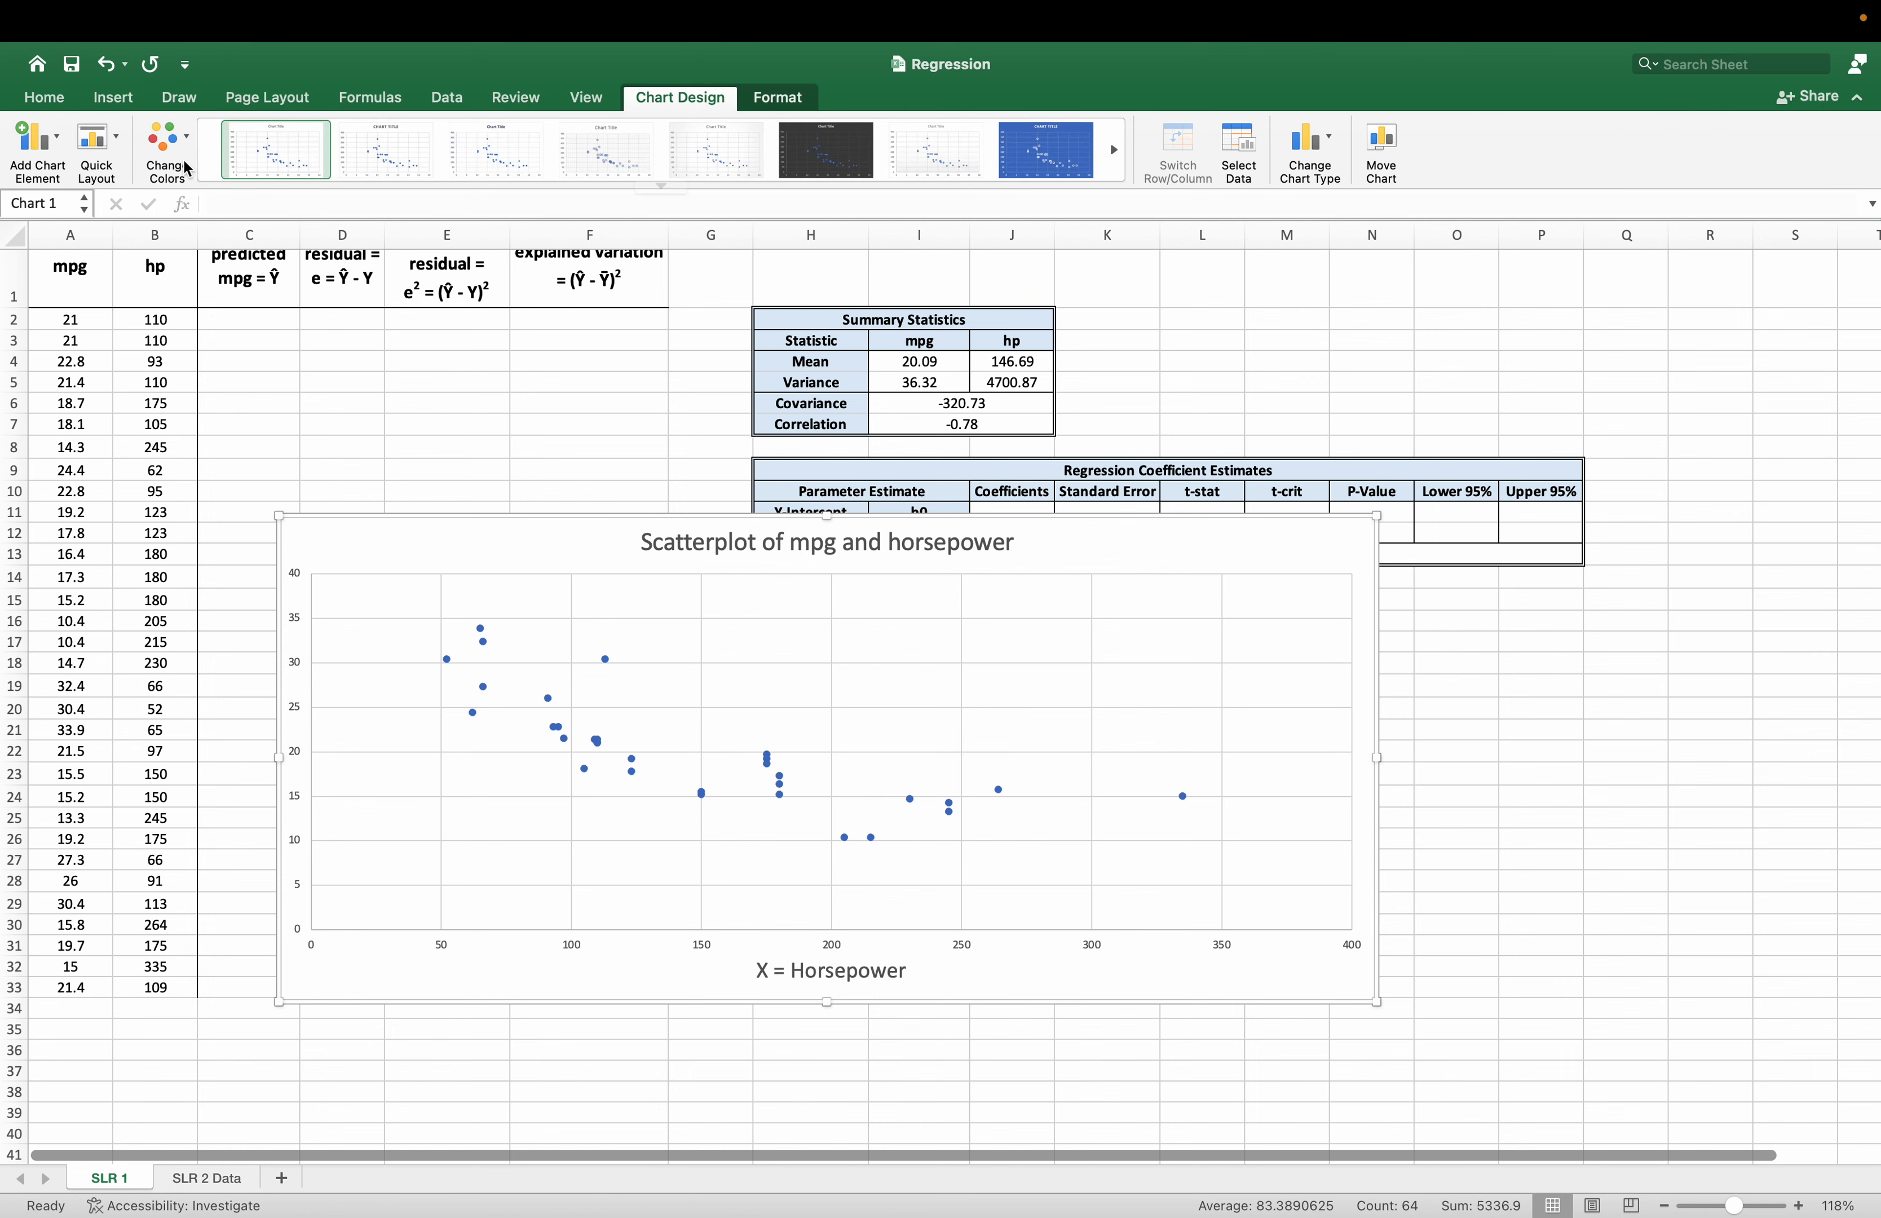
left_click(50, 149)
mouse_move(101, 216)
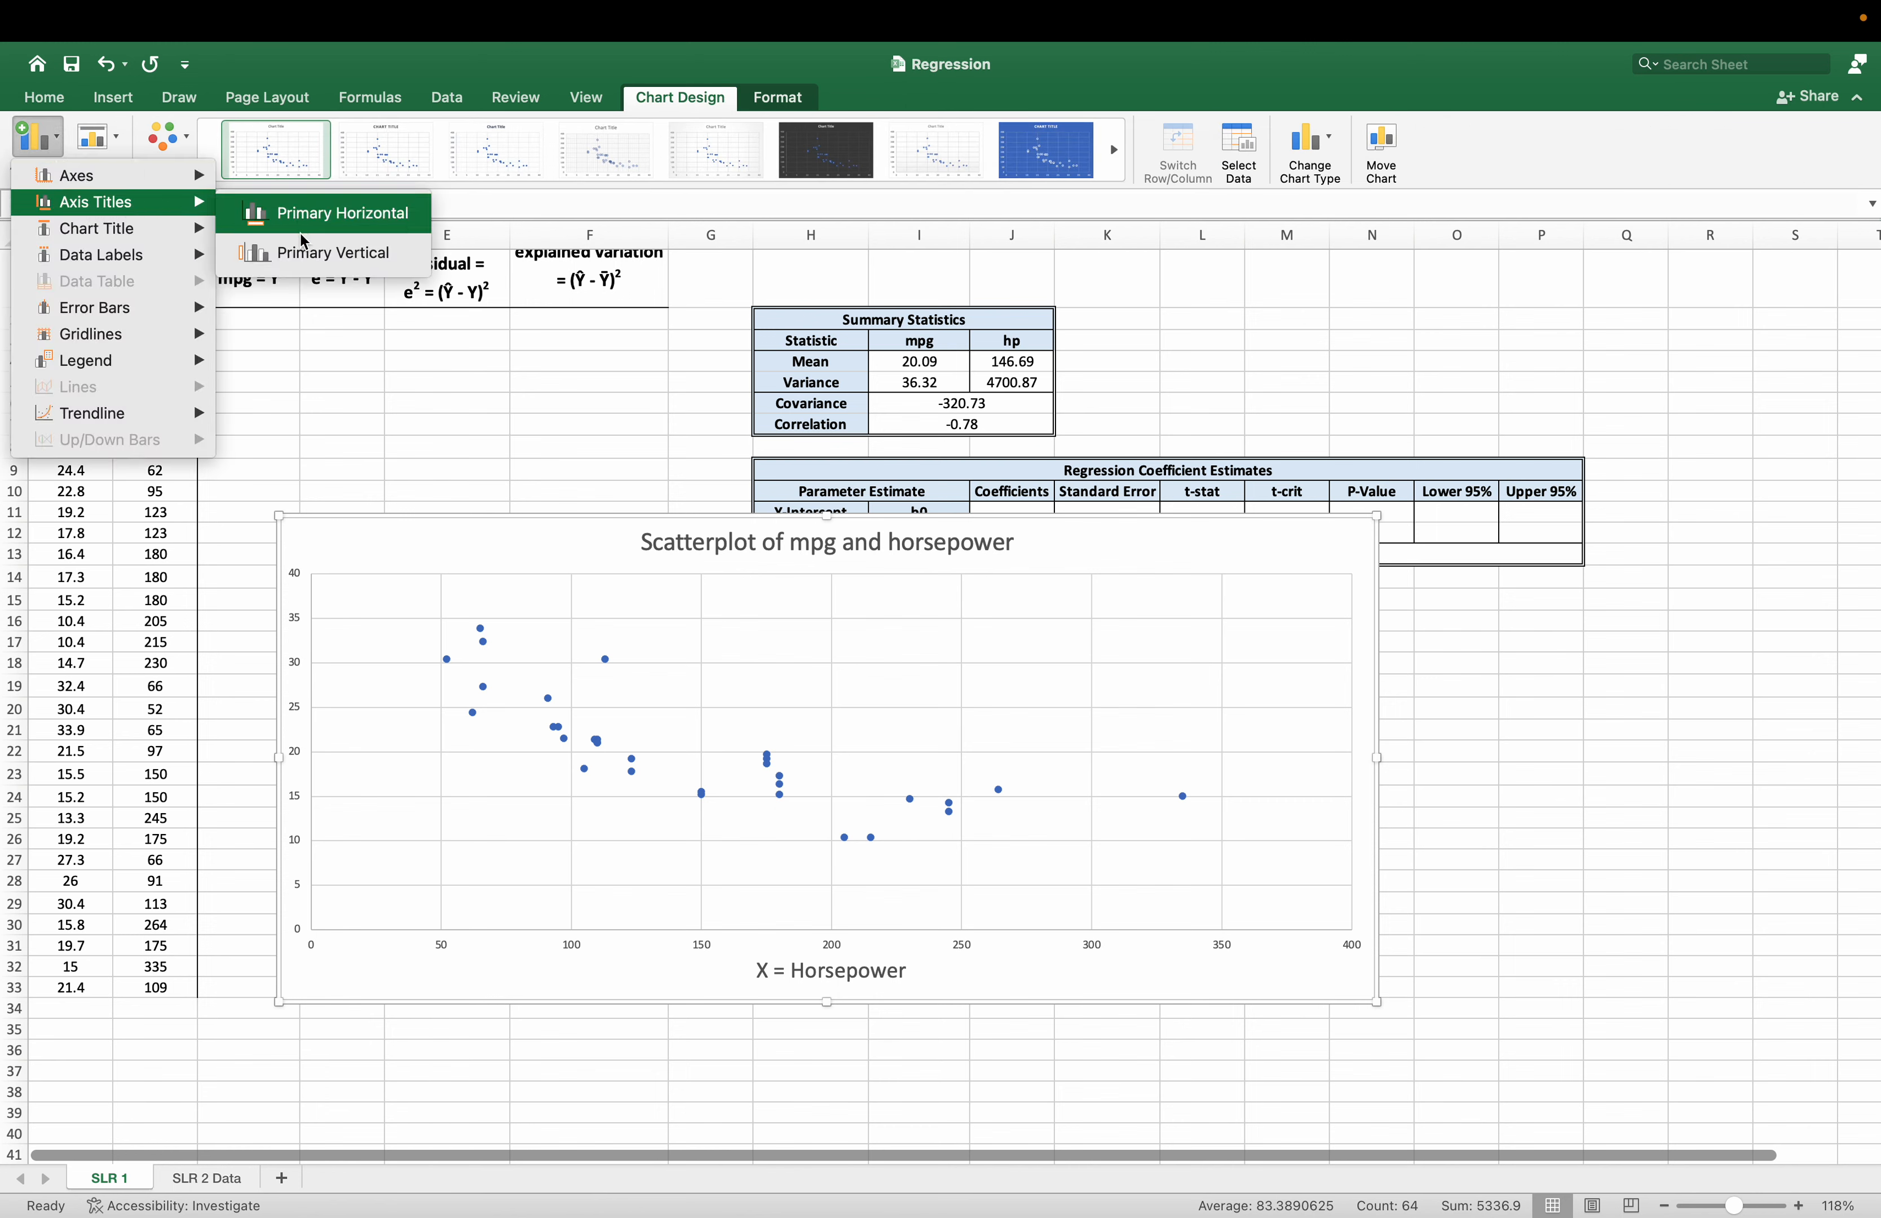
left_click(304, 252)
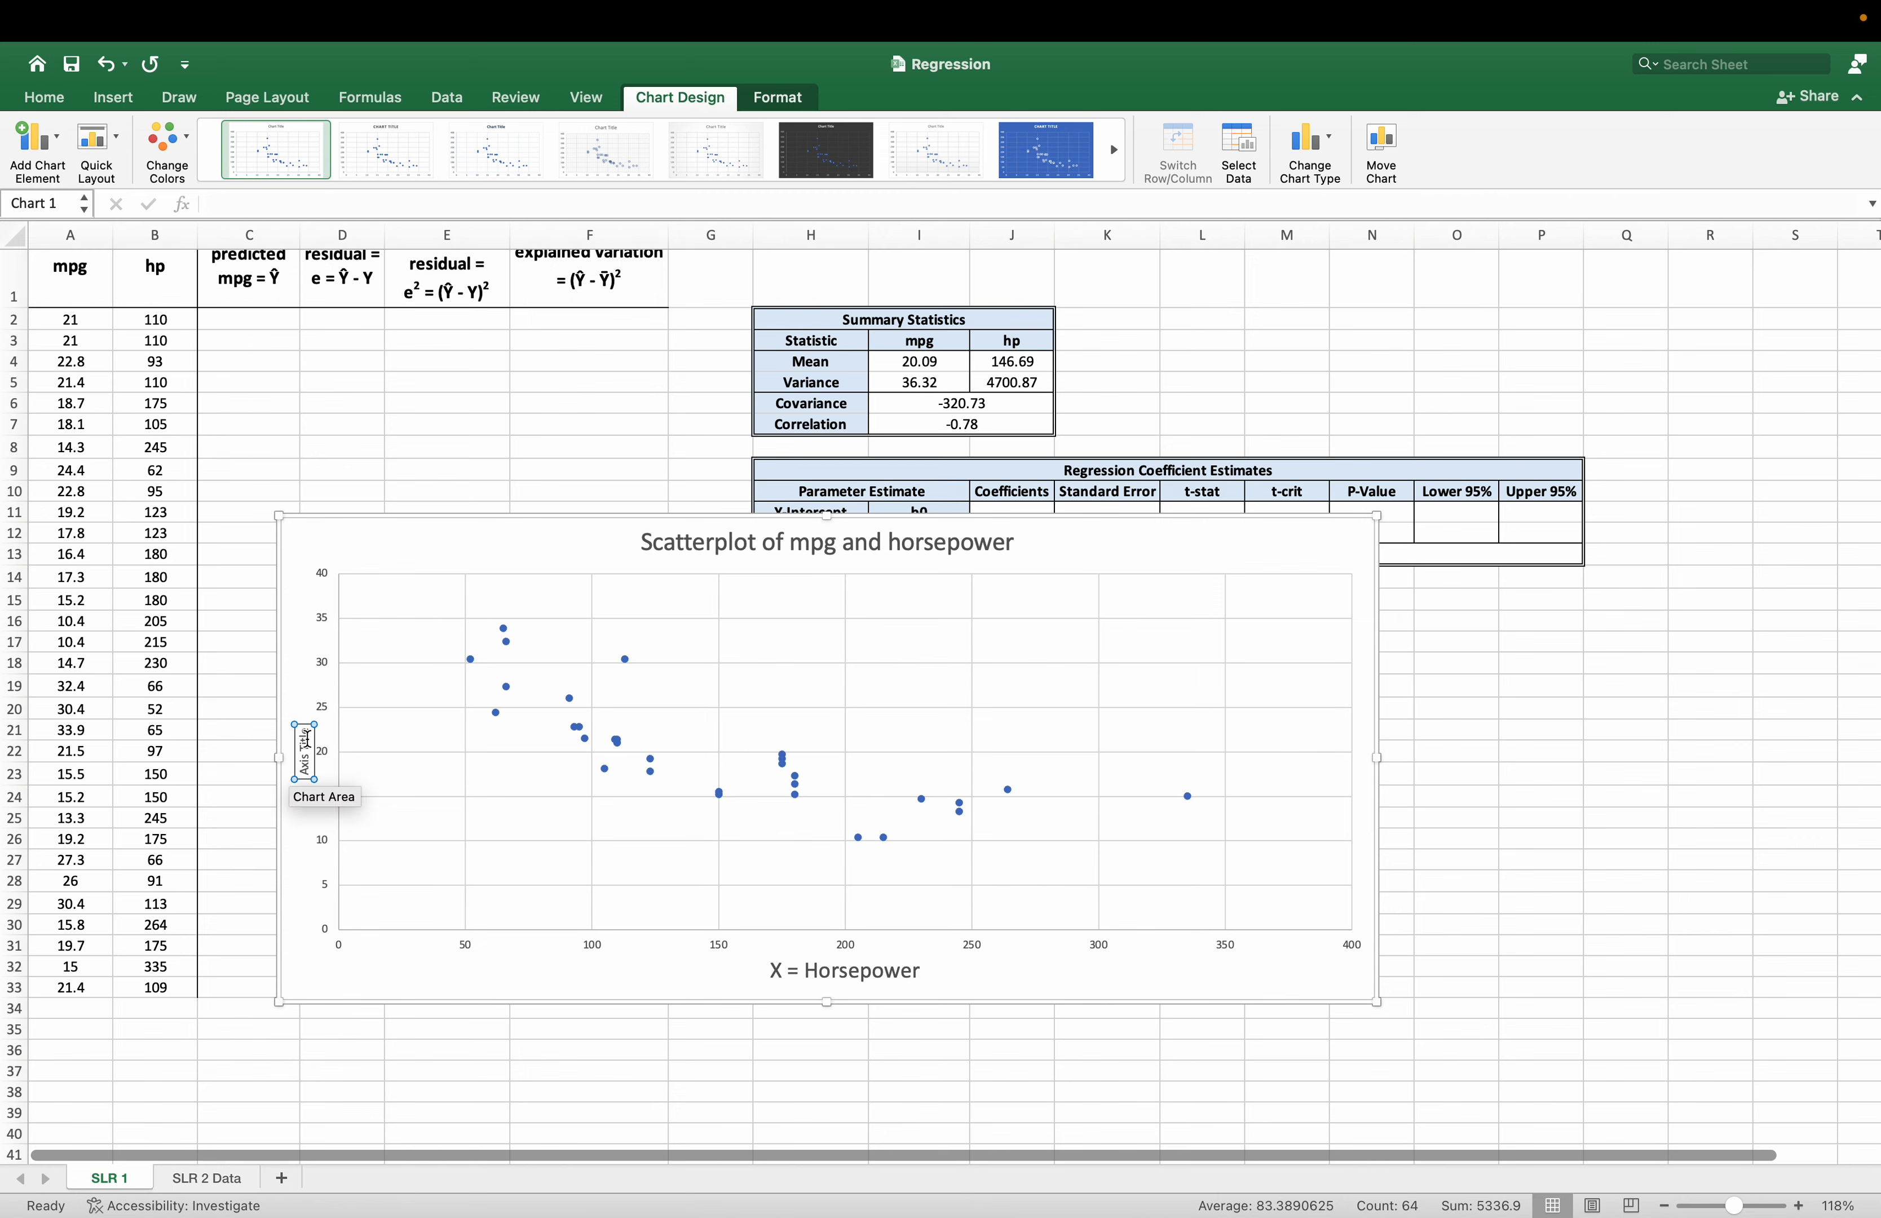
triple_click(307, 739)
type("Y = mpg")
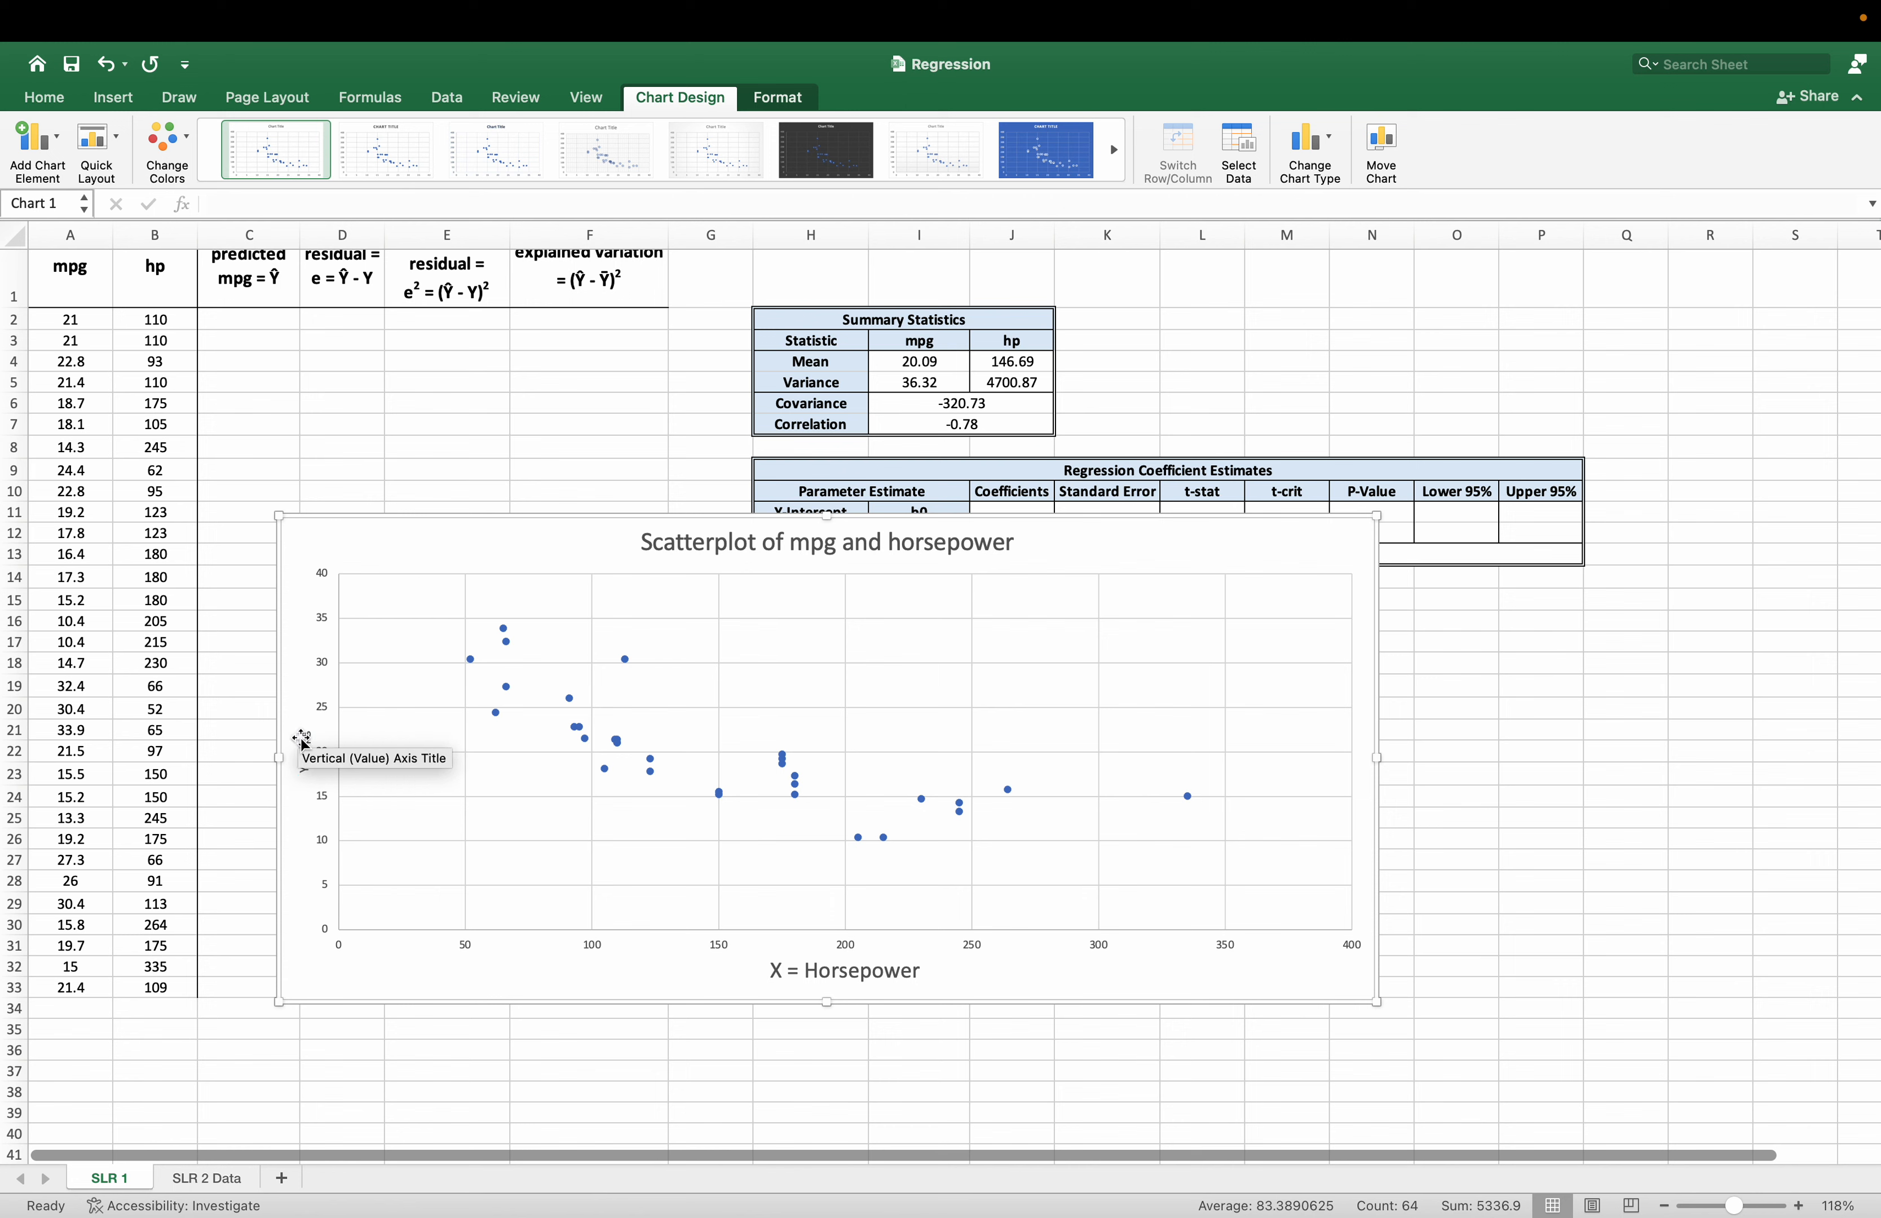
Increase the font size of the vertical axis title "Y = mpg" to 18 and deselect the chart.
left_click(62, 104)
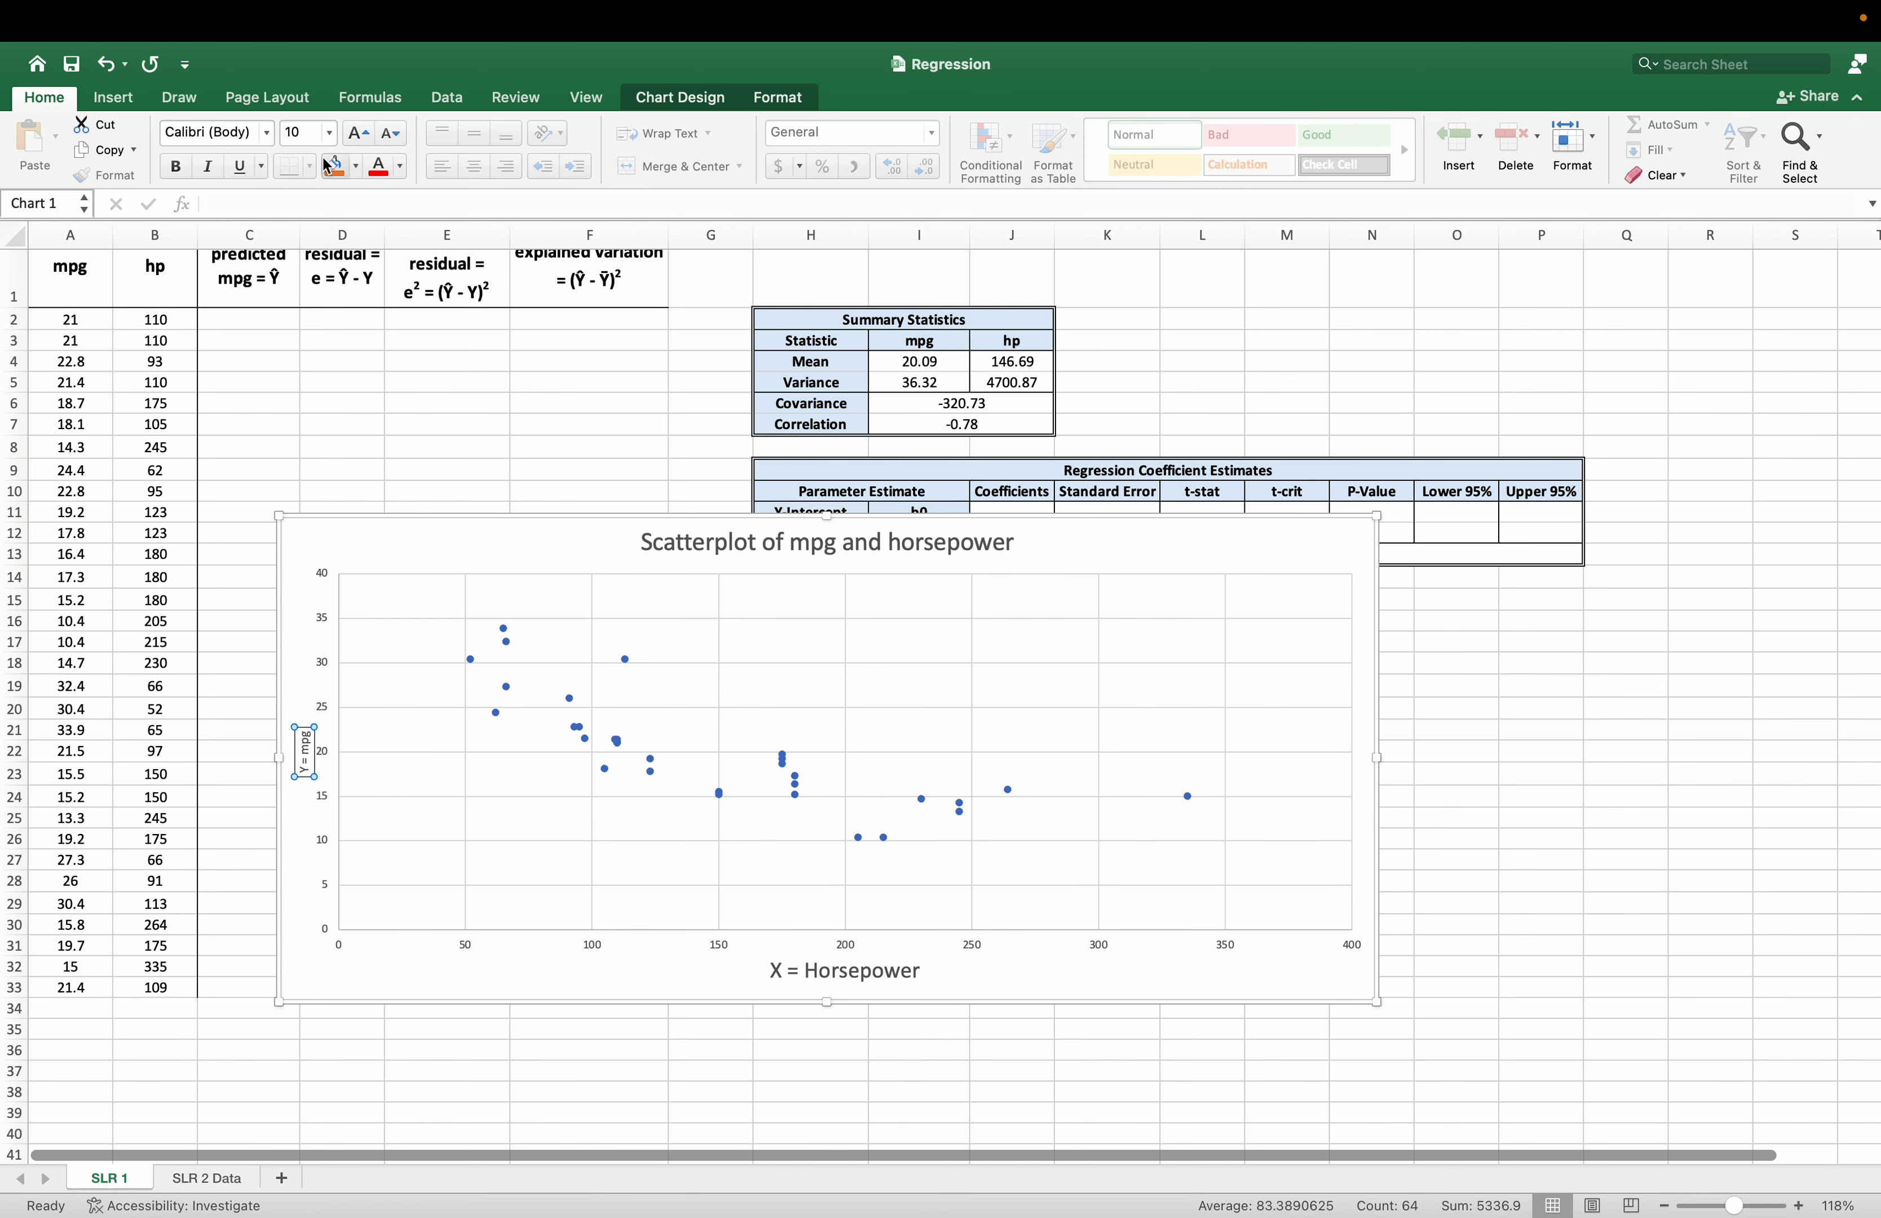
left_click(355, 136)
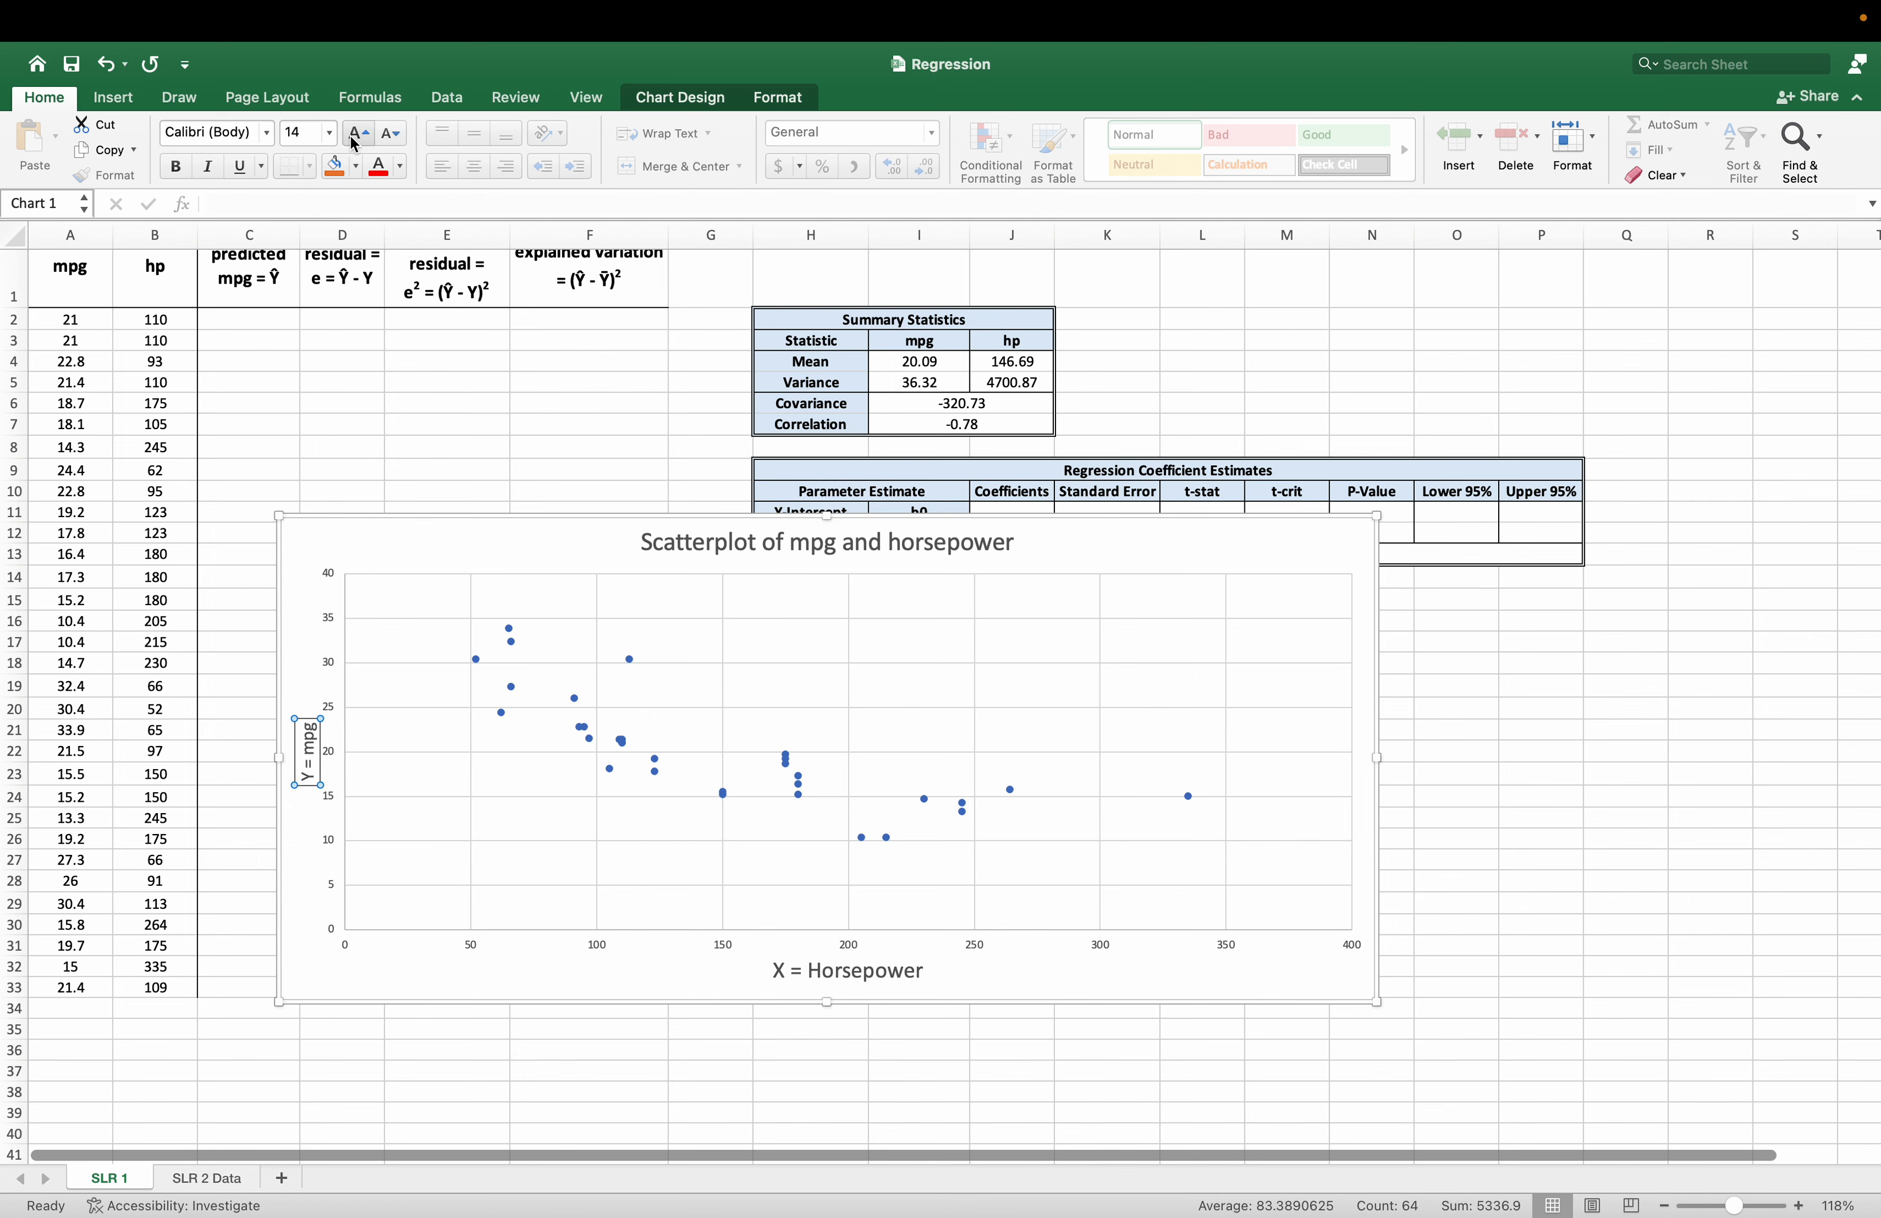
left_click(356, 137)
left_click(355, 138)
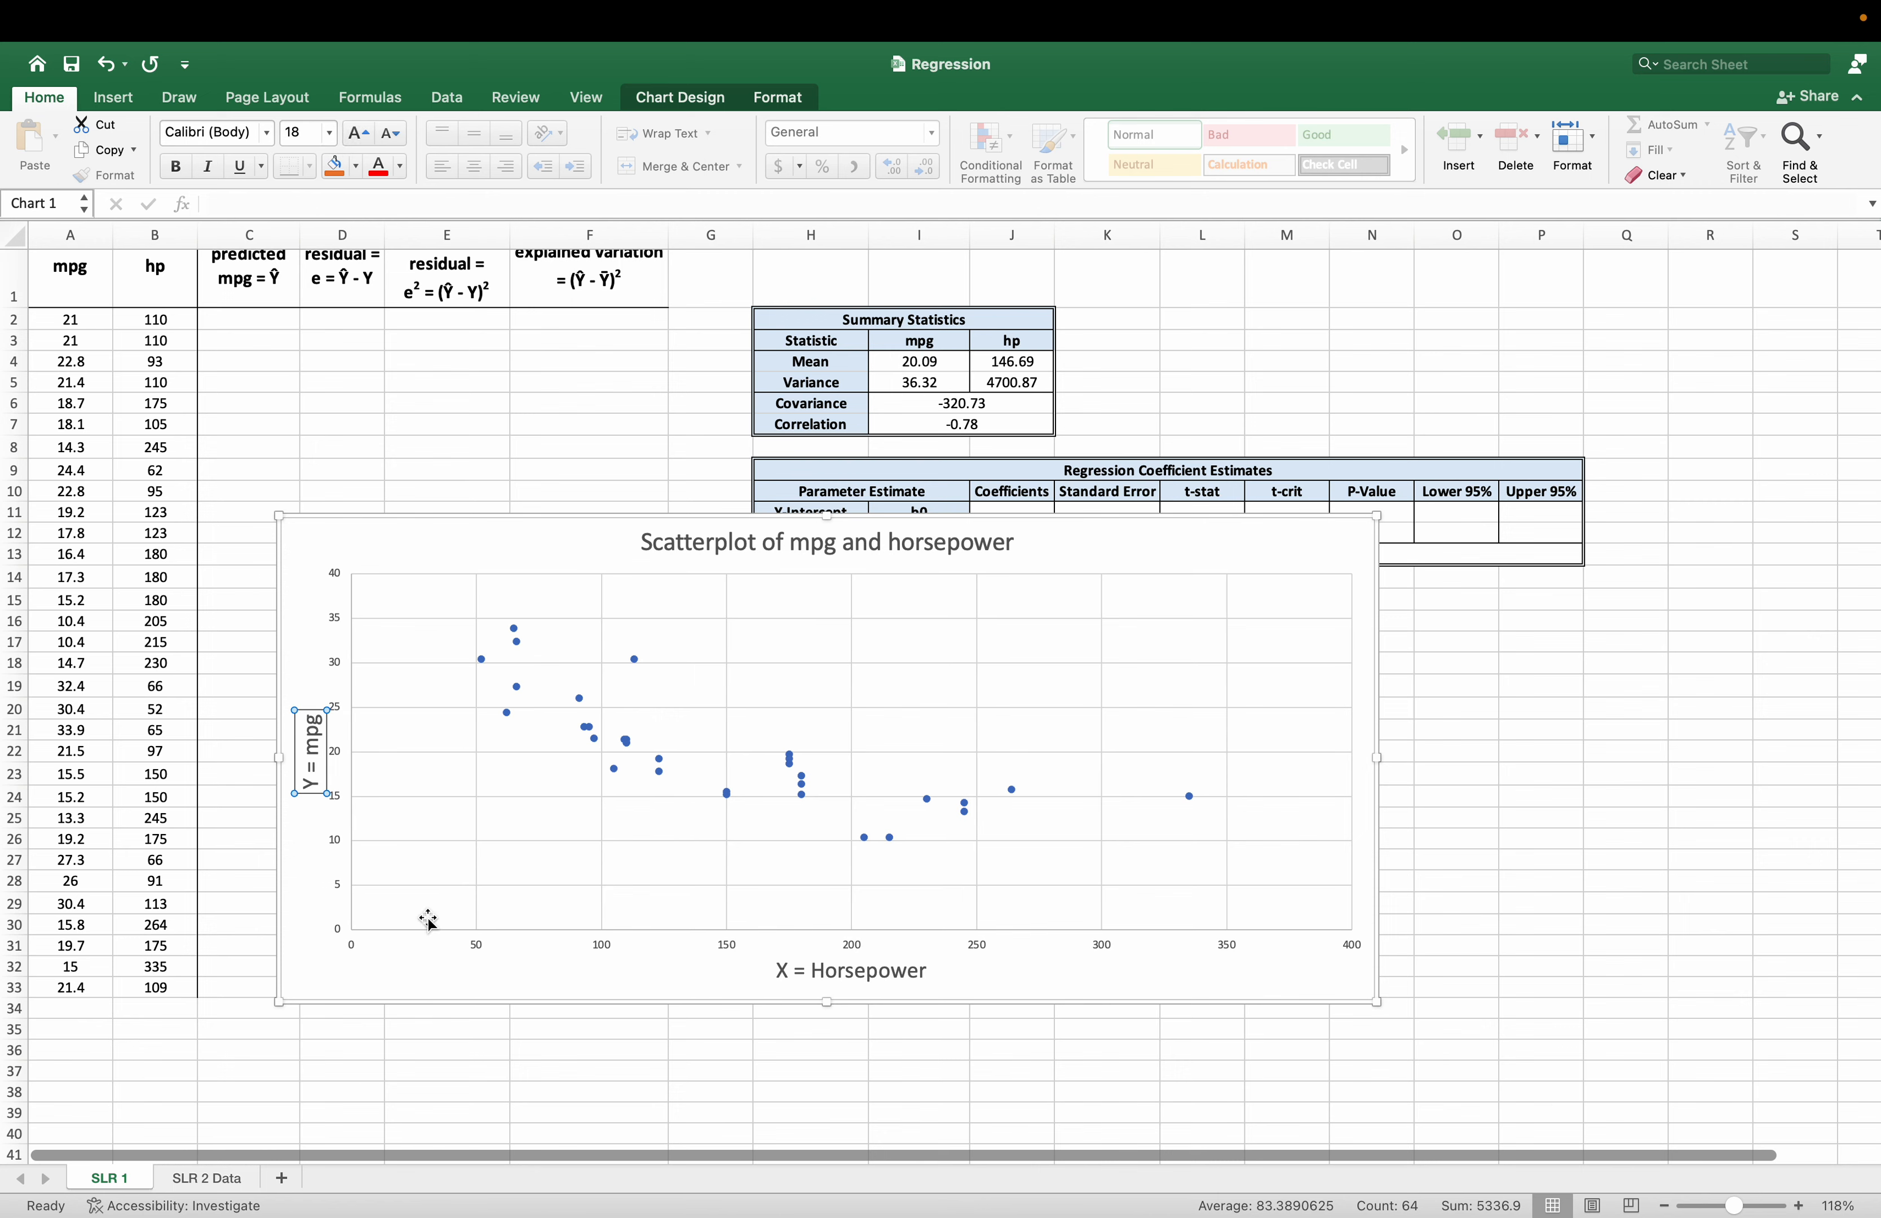
left_click(583, 1112)
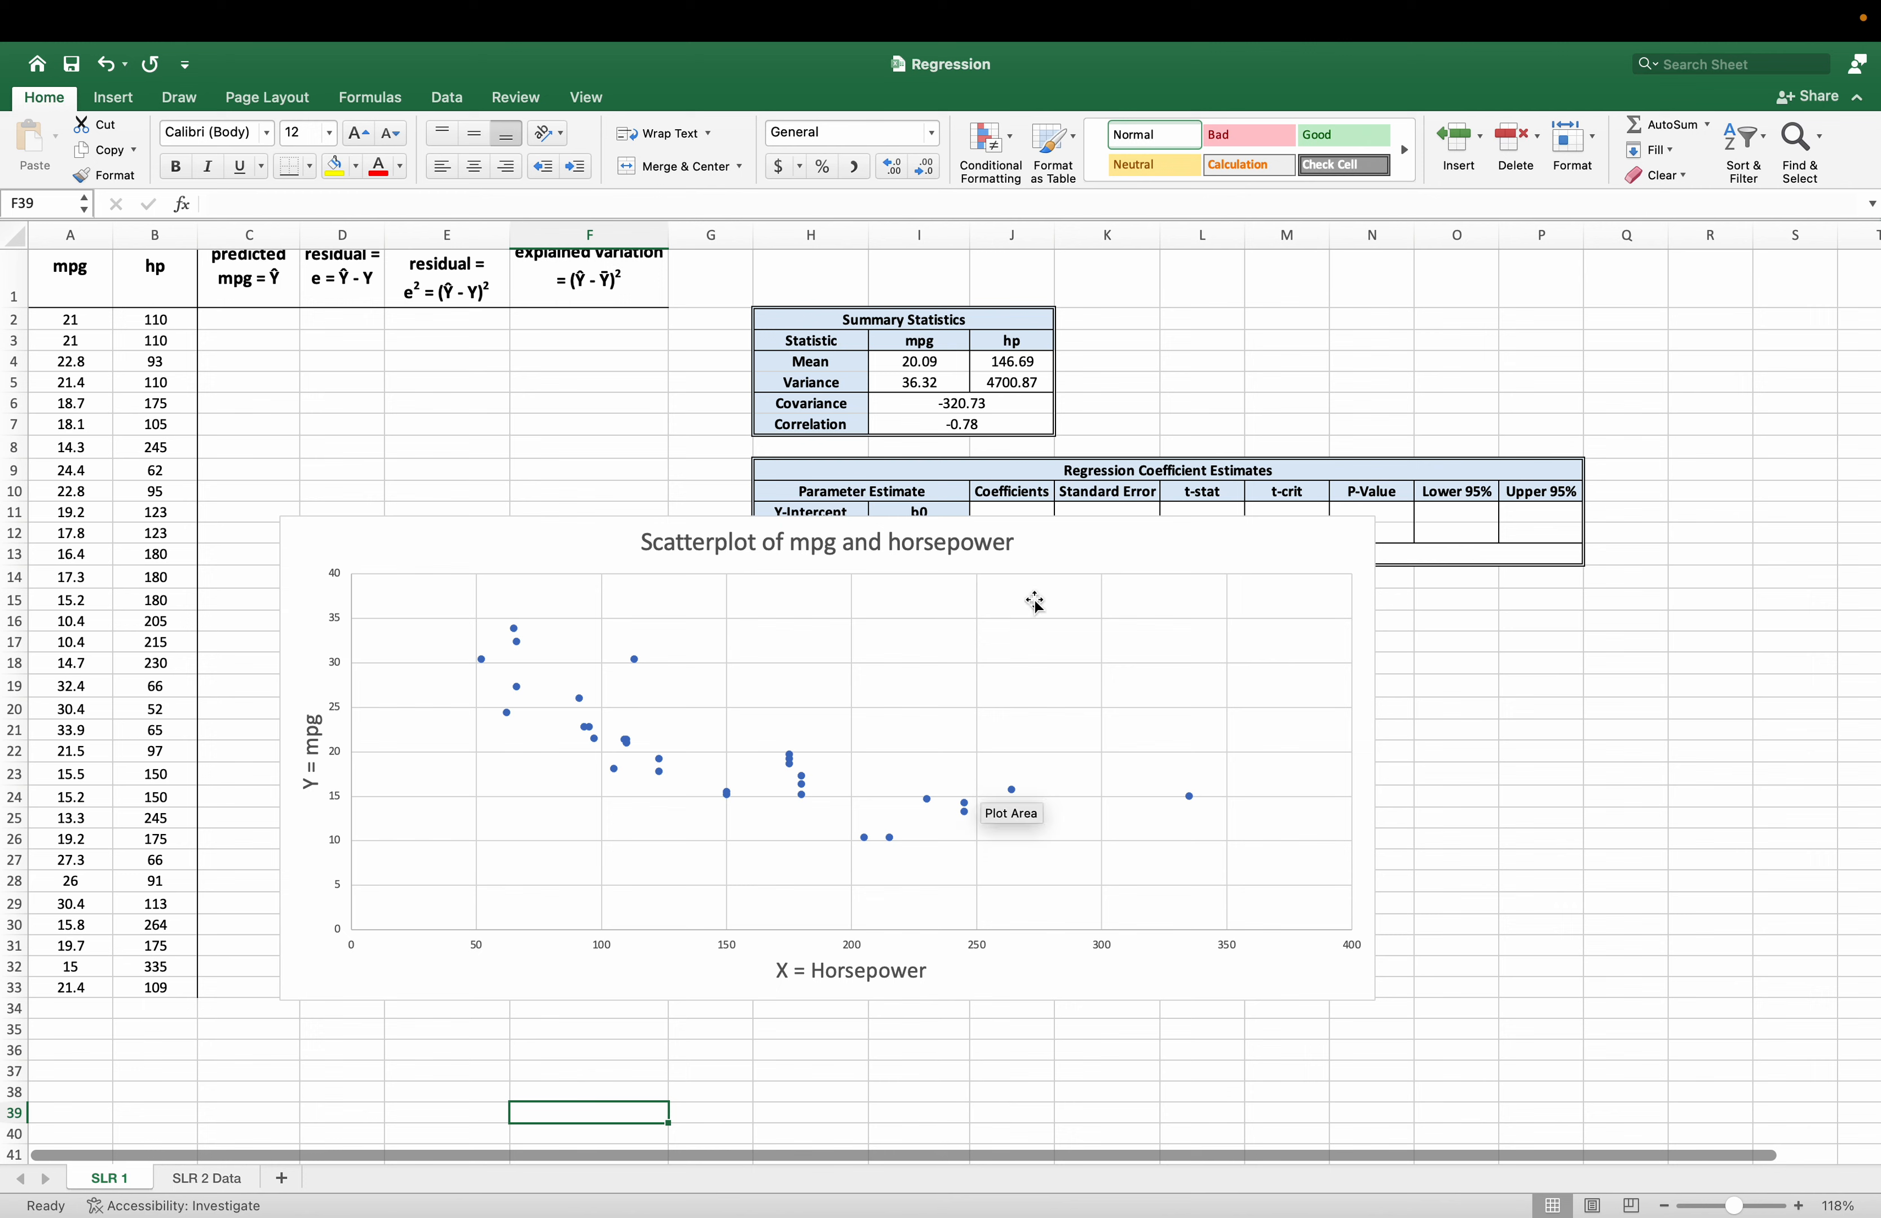
Move and resize the scatter chart to span about C10 to M36, and add a linear trendline to it.
left_click_drag(1040, 563, 1021, 539)
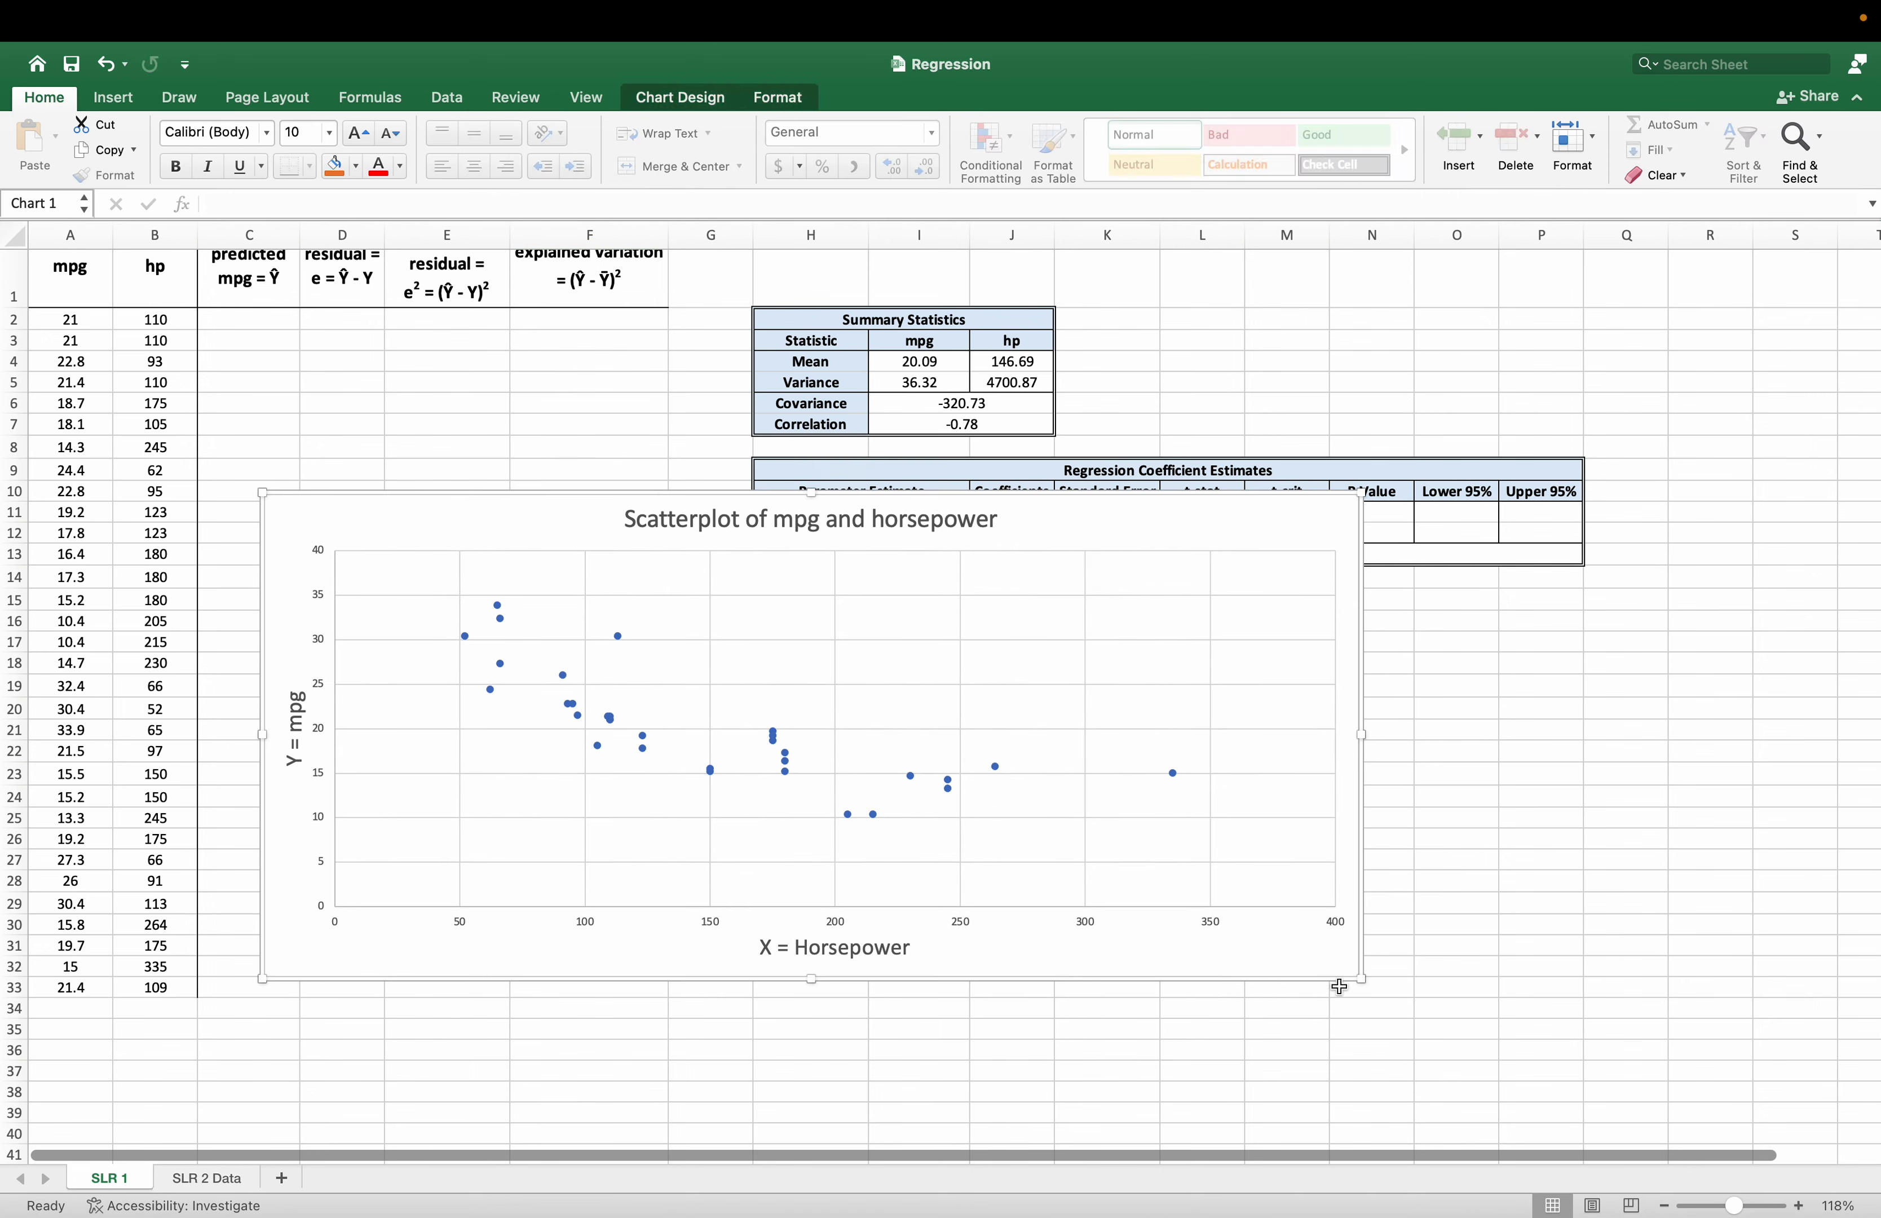
left_click_drag(1355, 981, 1294, 1053)
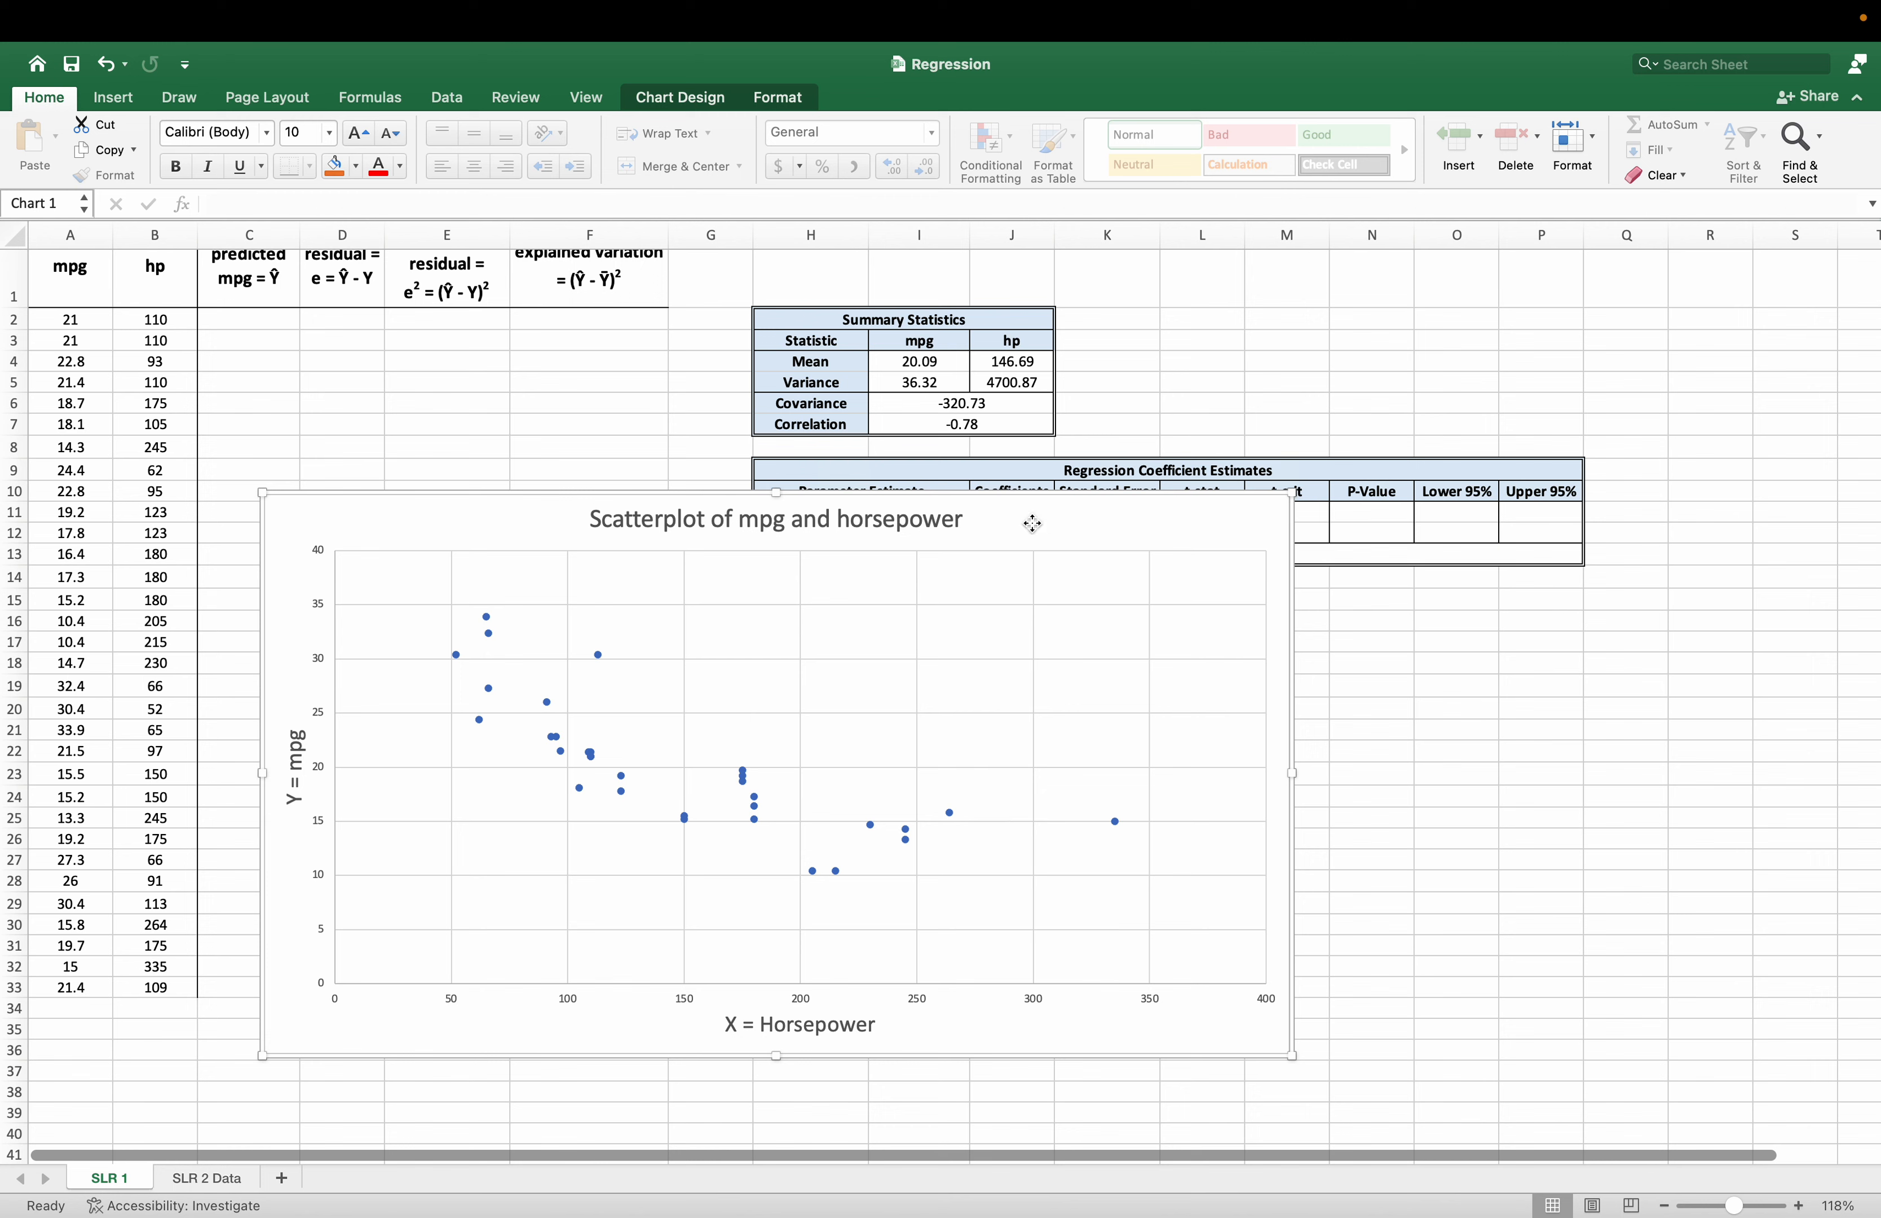
left_click(671, 102)
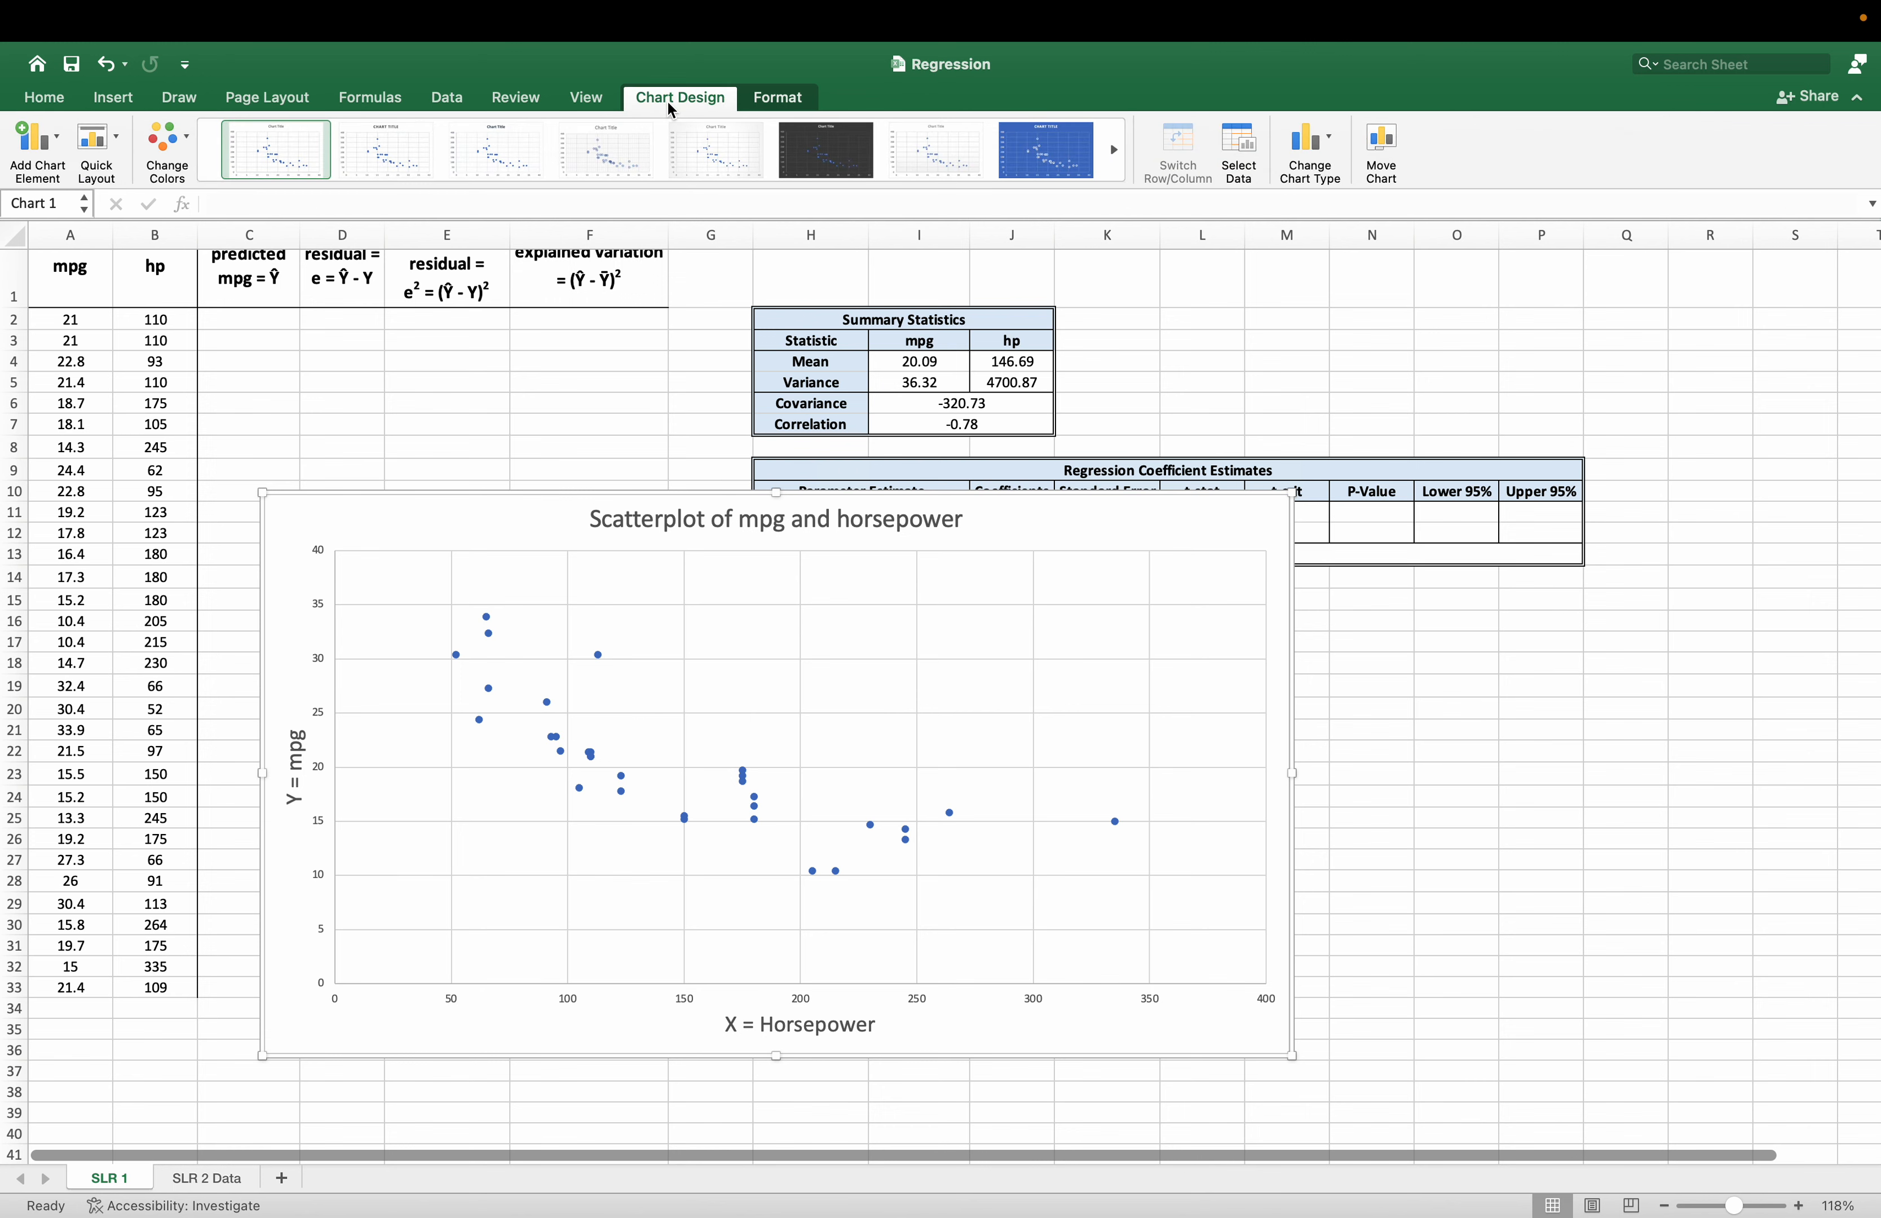
left_click(39, 146)
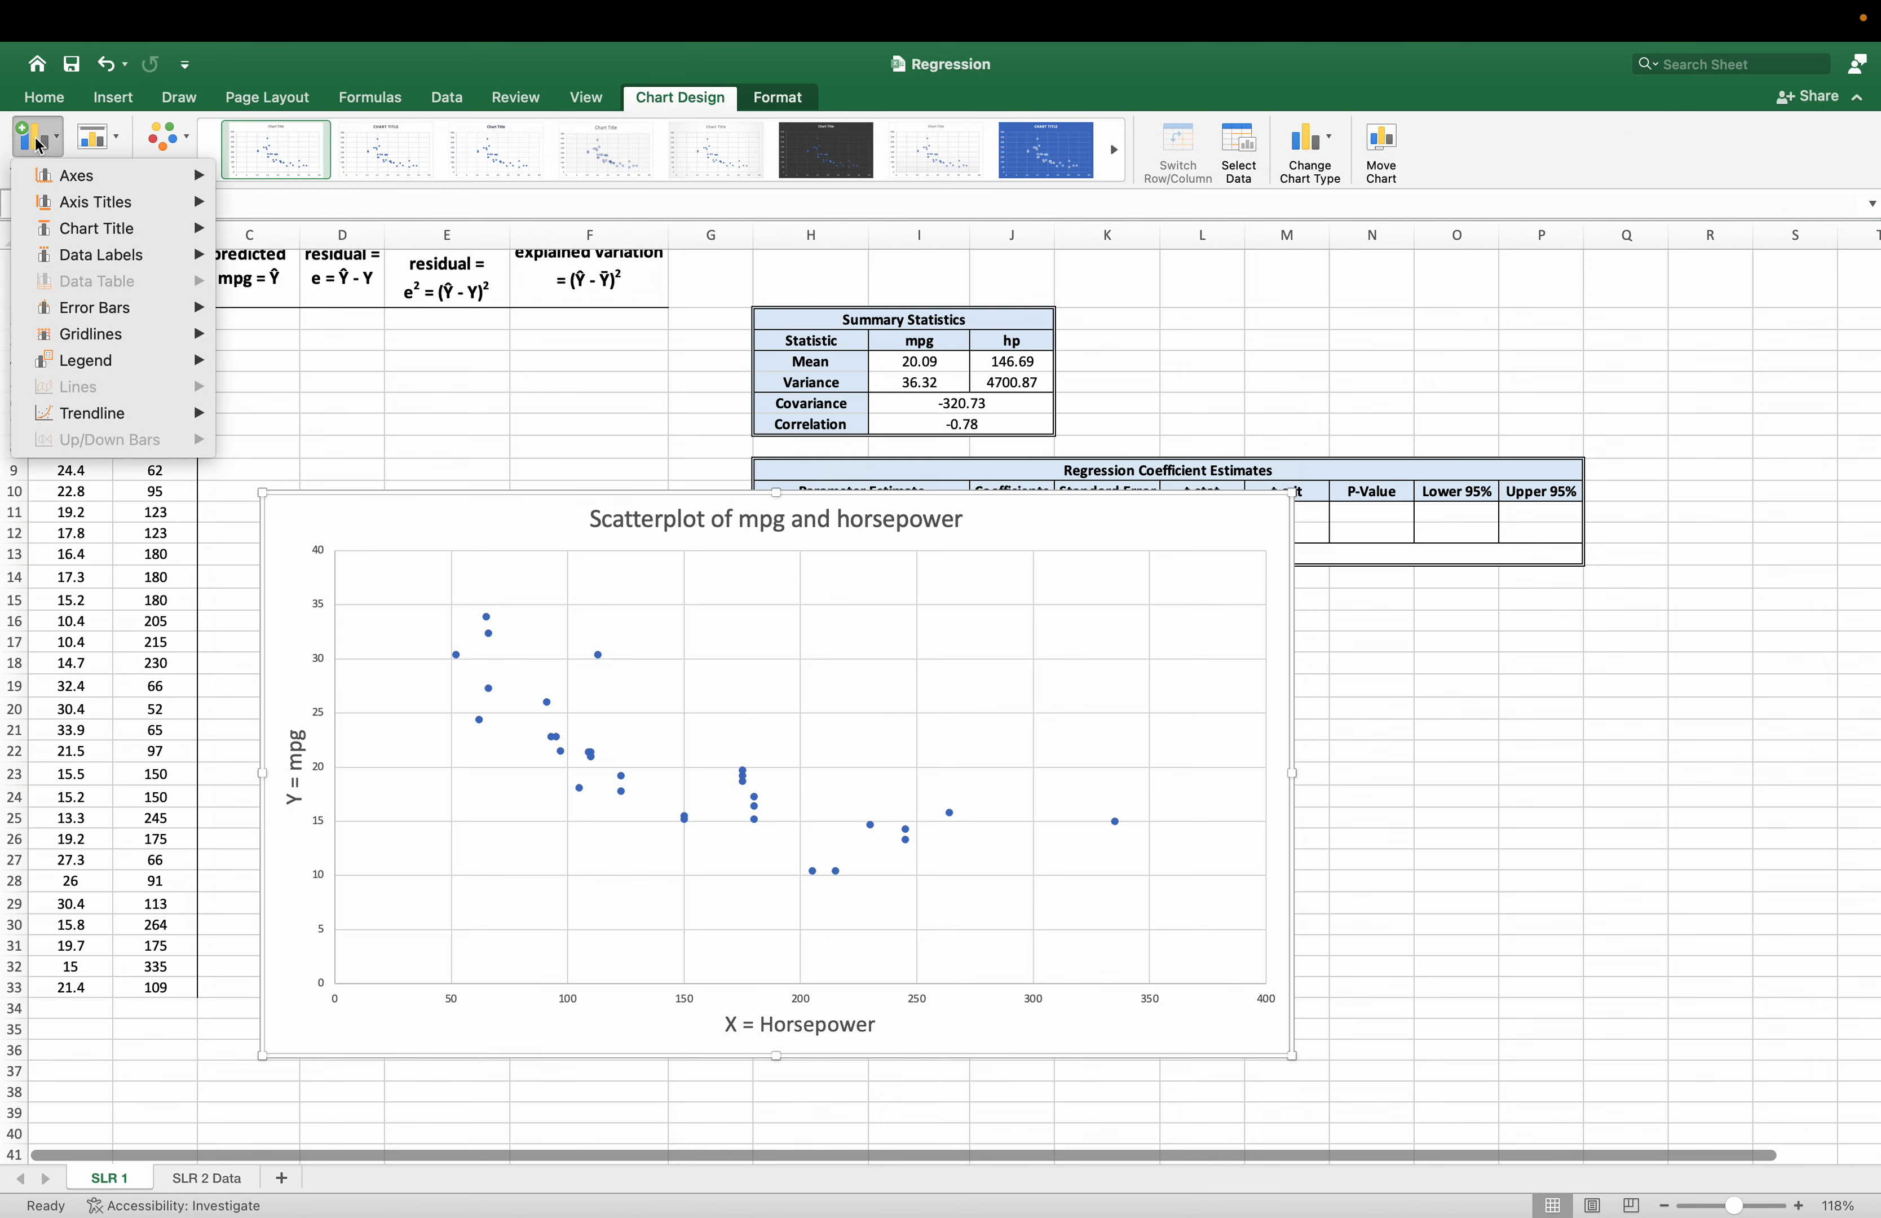
mouse_move(137, 416)
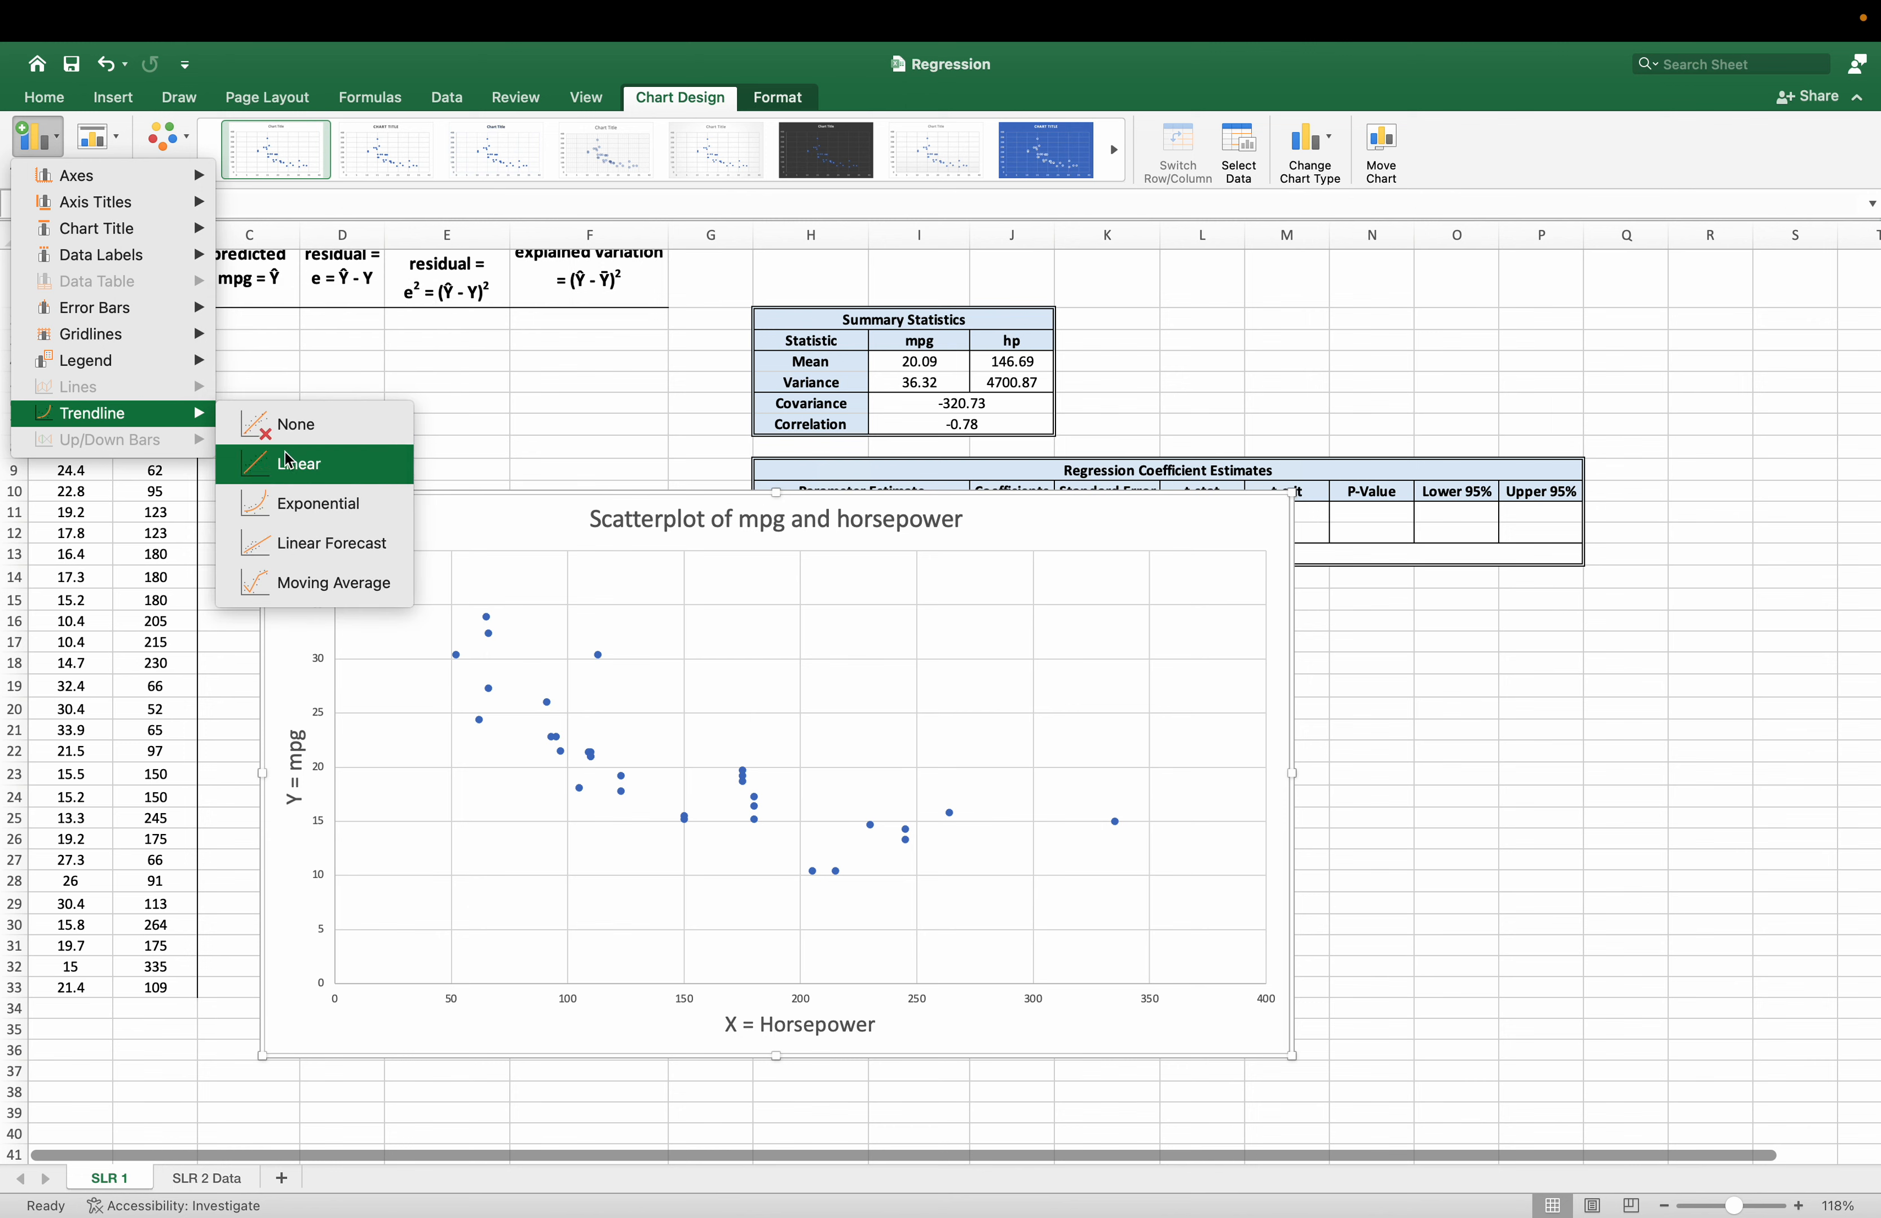
left_click(341, 472)
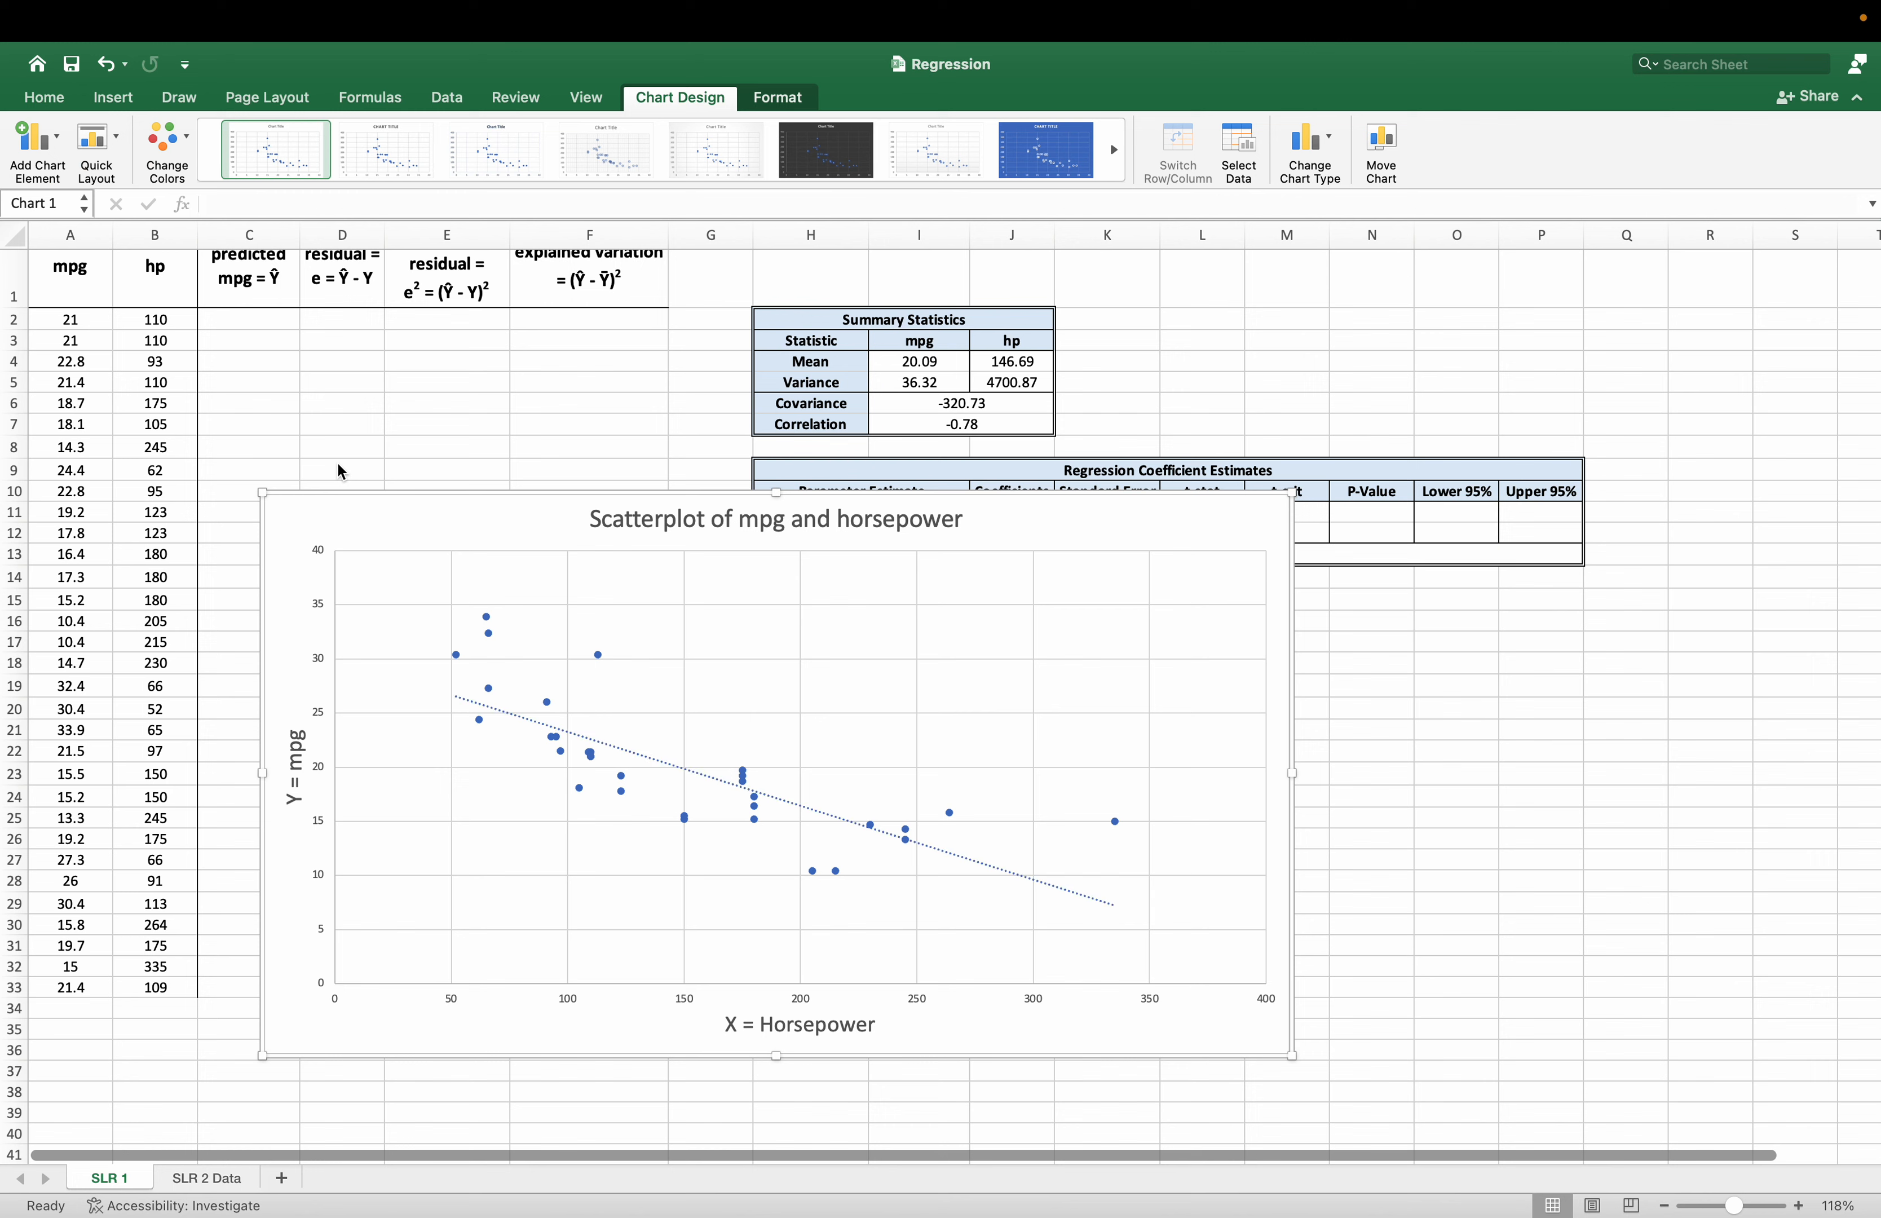
Format the trendline to display its equation on the chart.
left_click(685, 776)
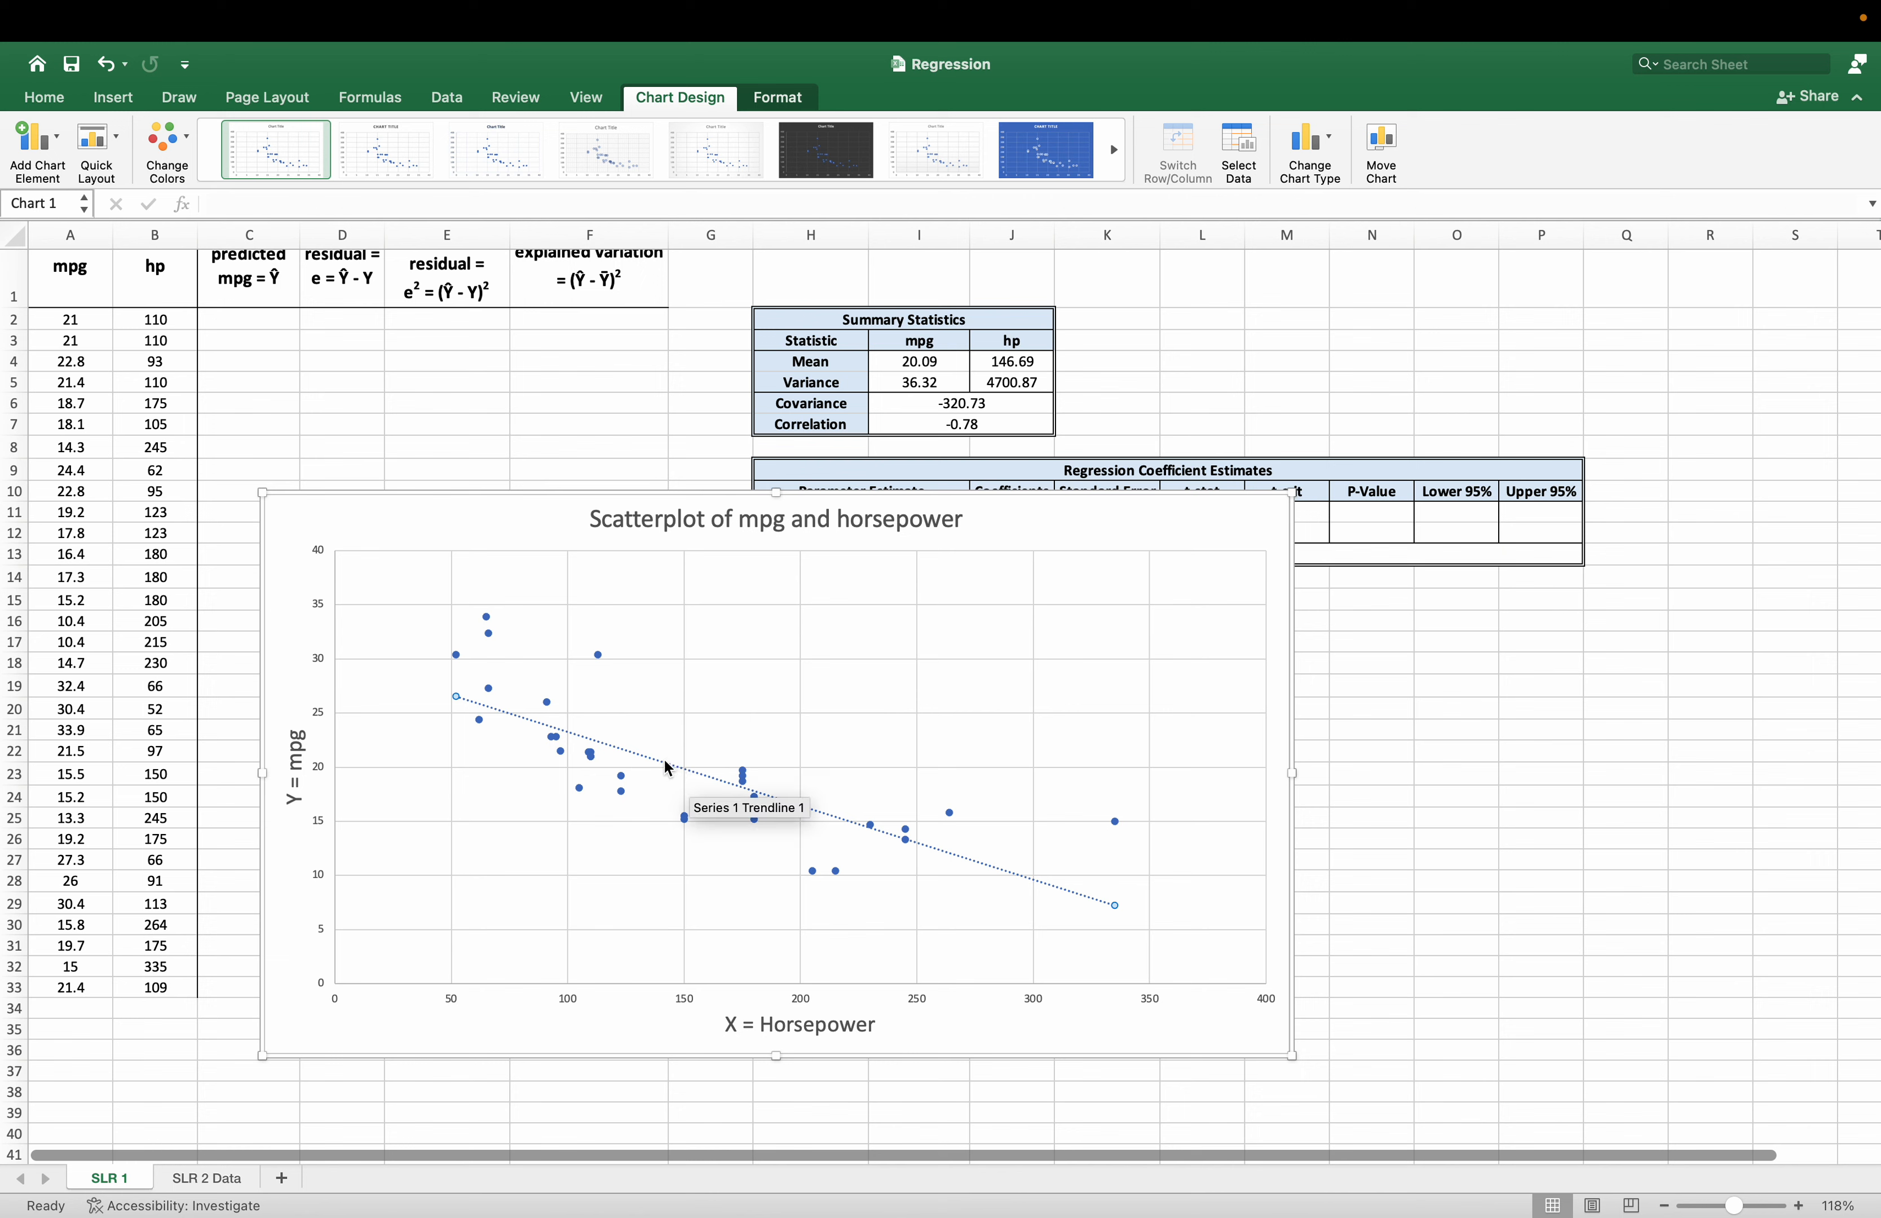
right_click(663, 763)
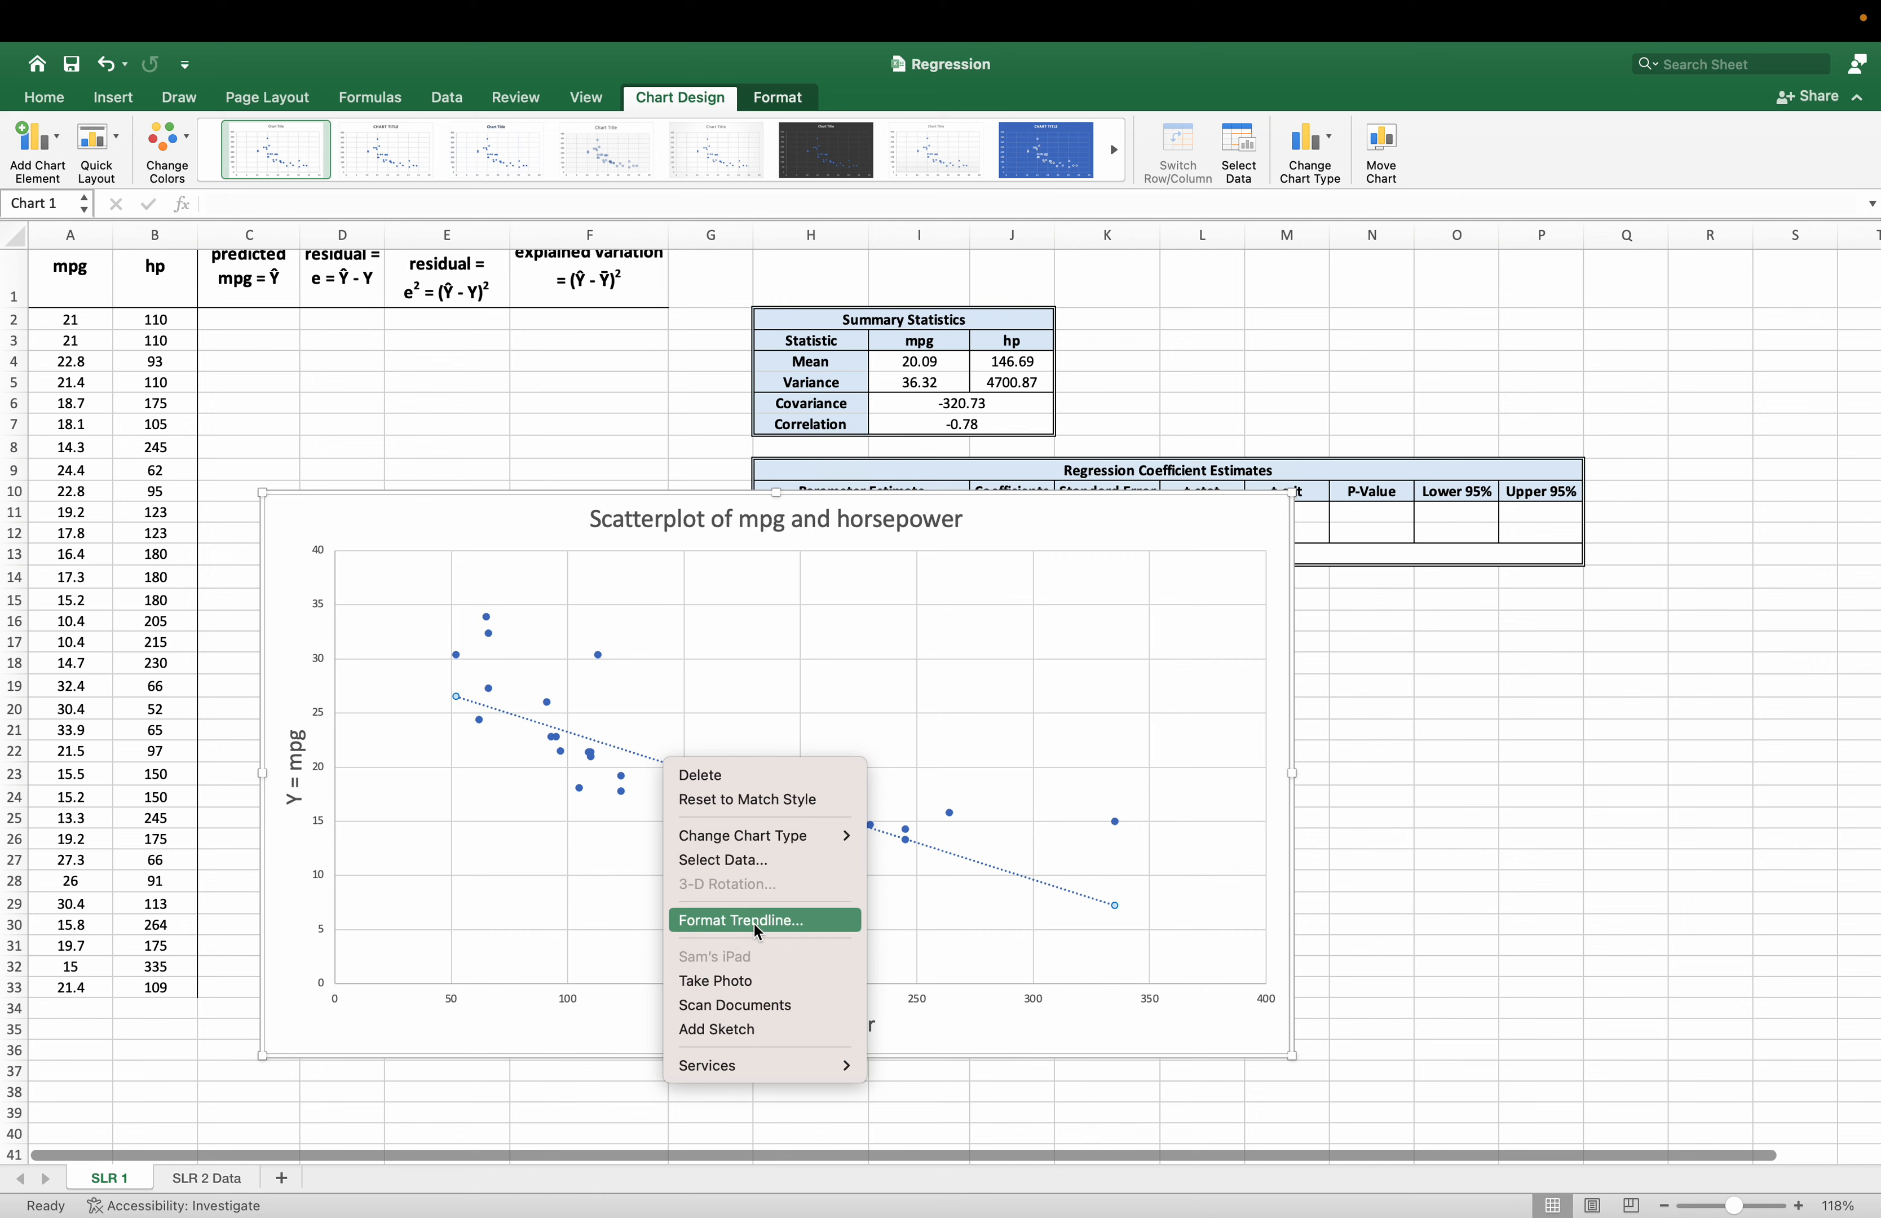
left_click(800, 919)
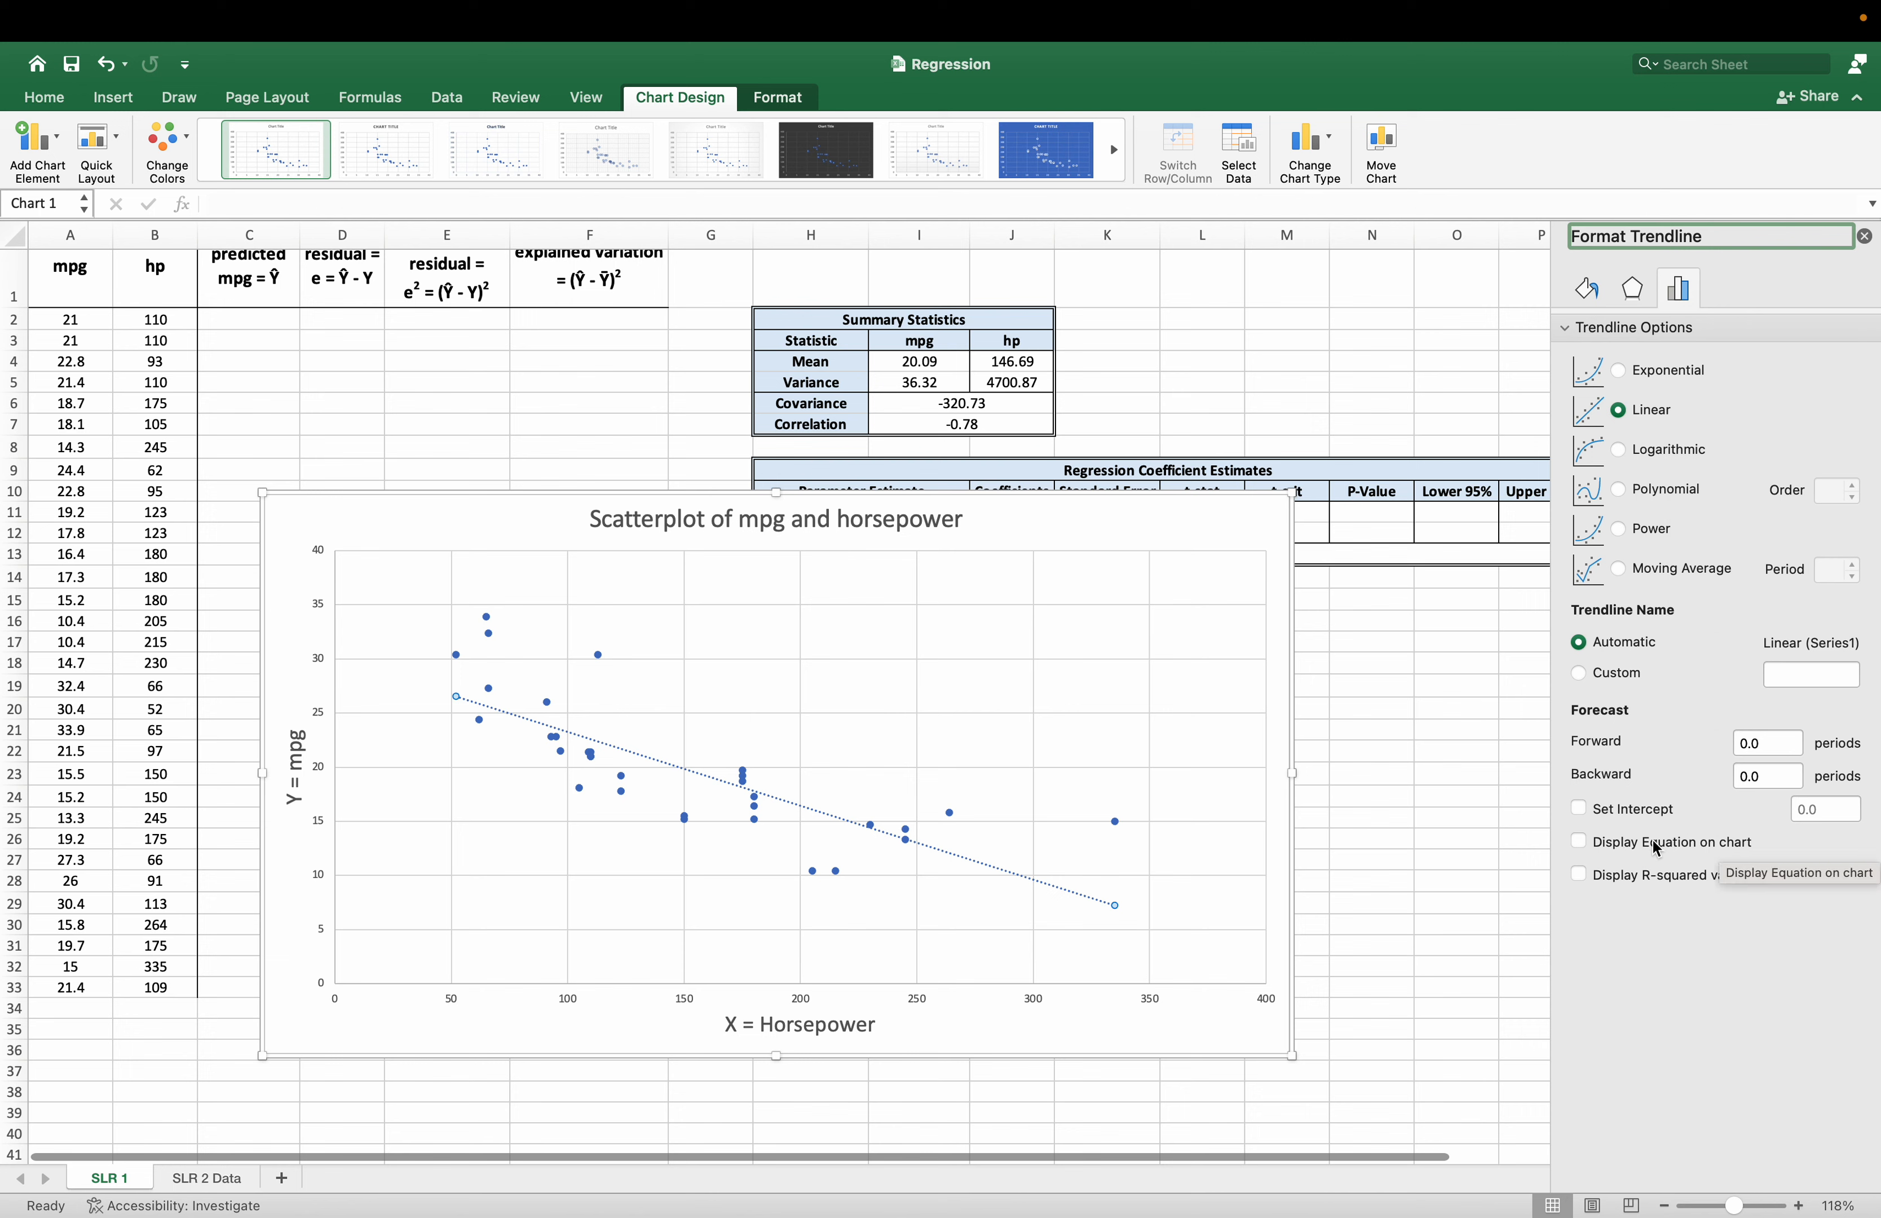
left_click(1578, 843)
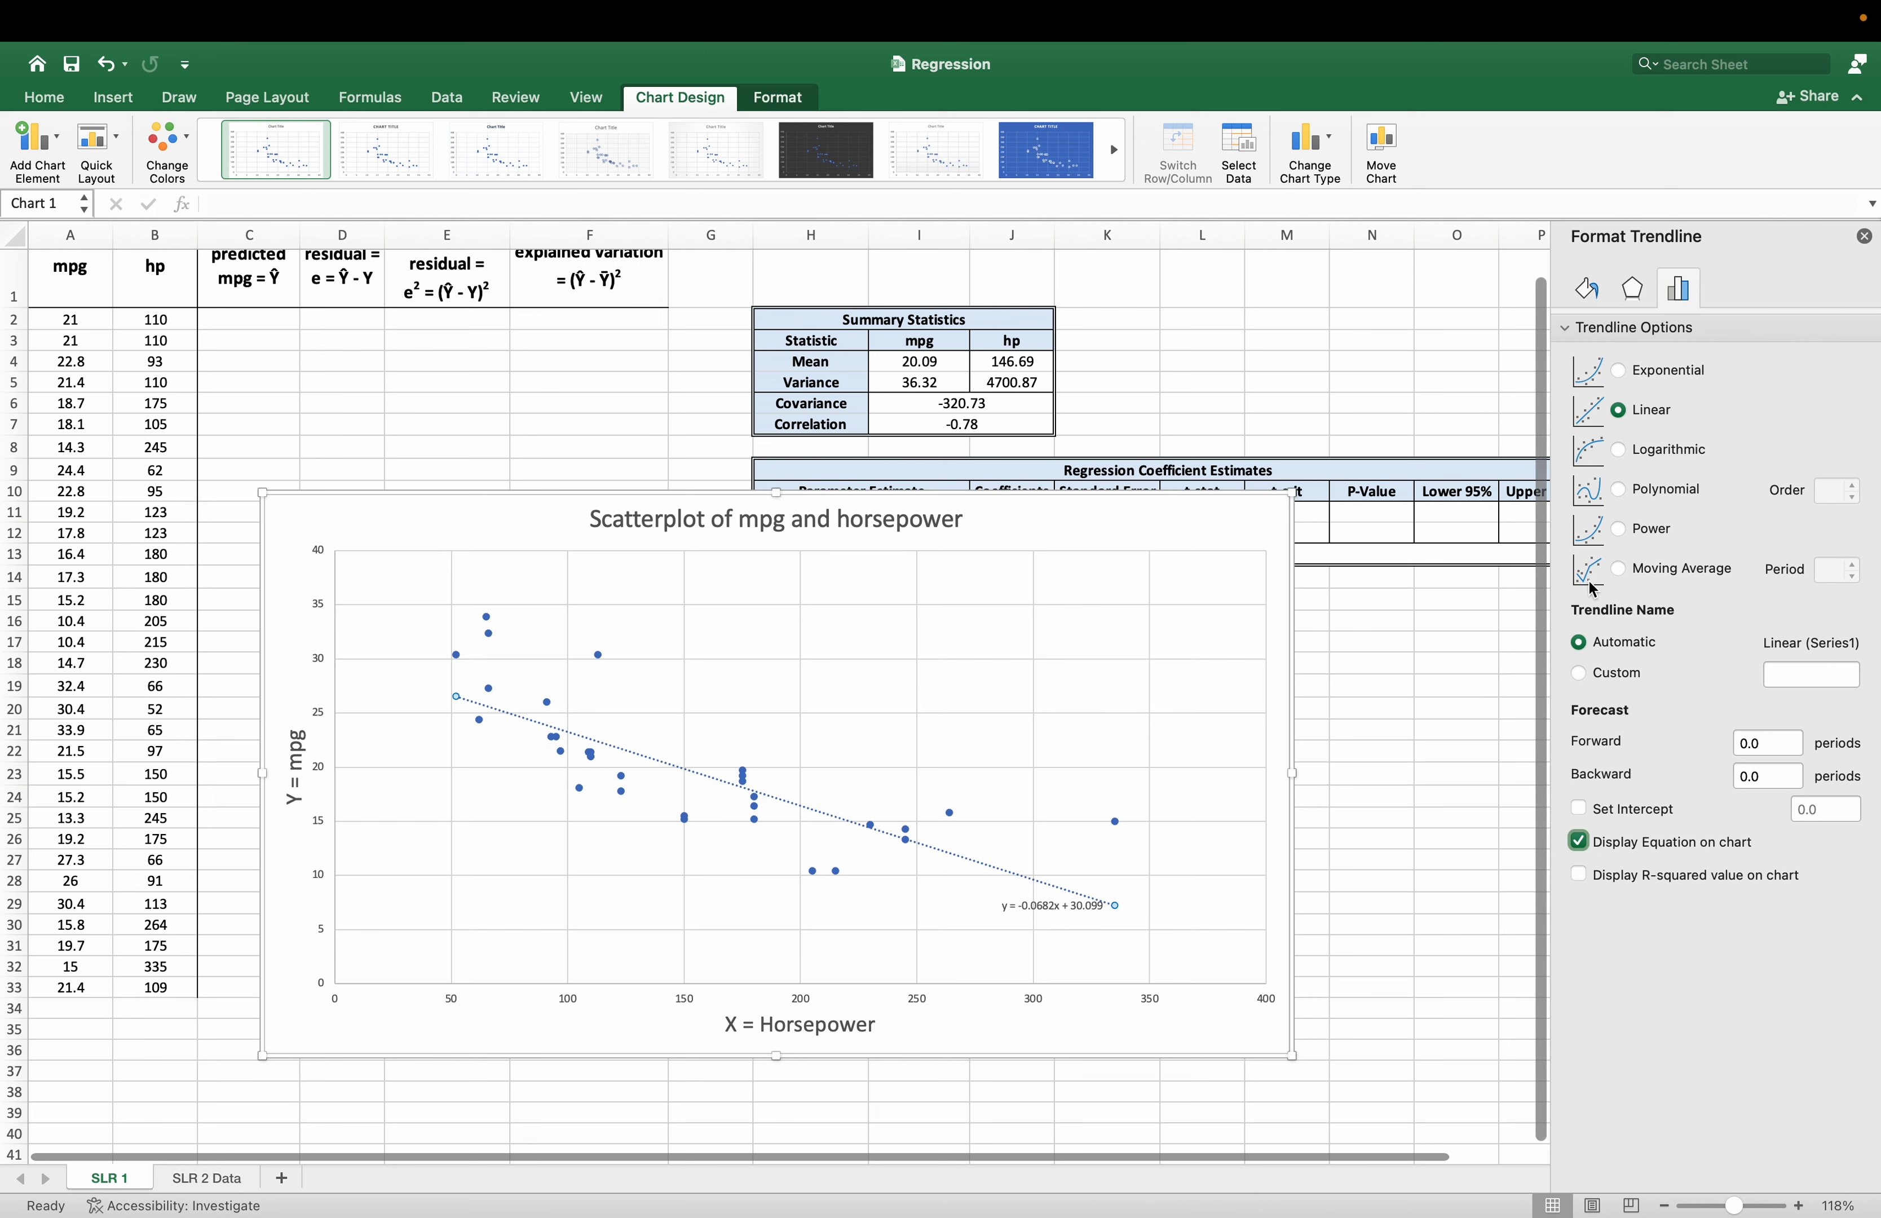
Set the trendline's line color to the standard red and close the trendline formatting options.
left_click(1586, 289)
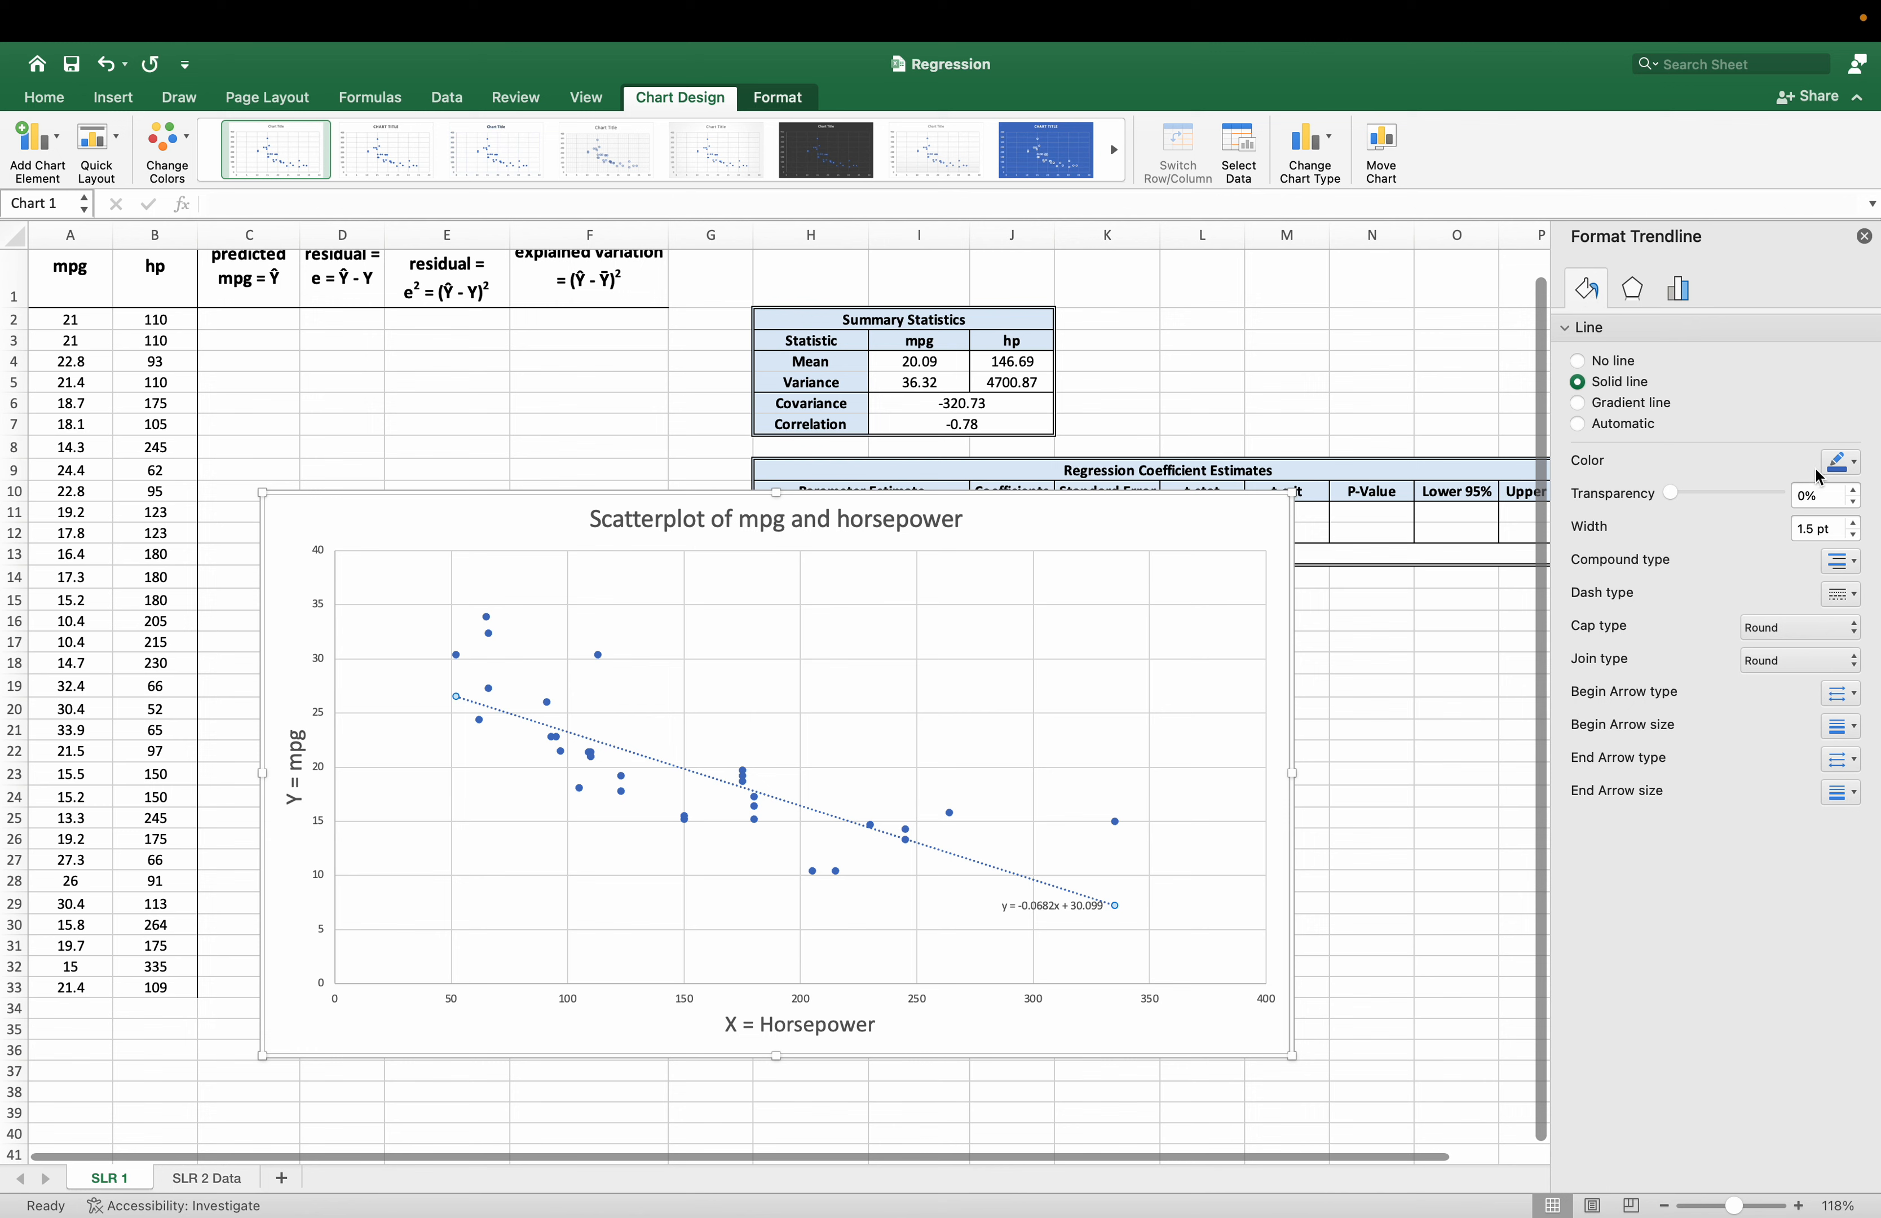
left_click(1833, 463)
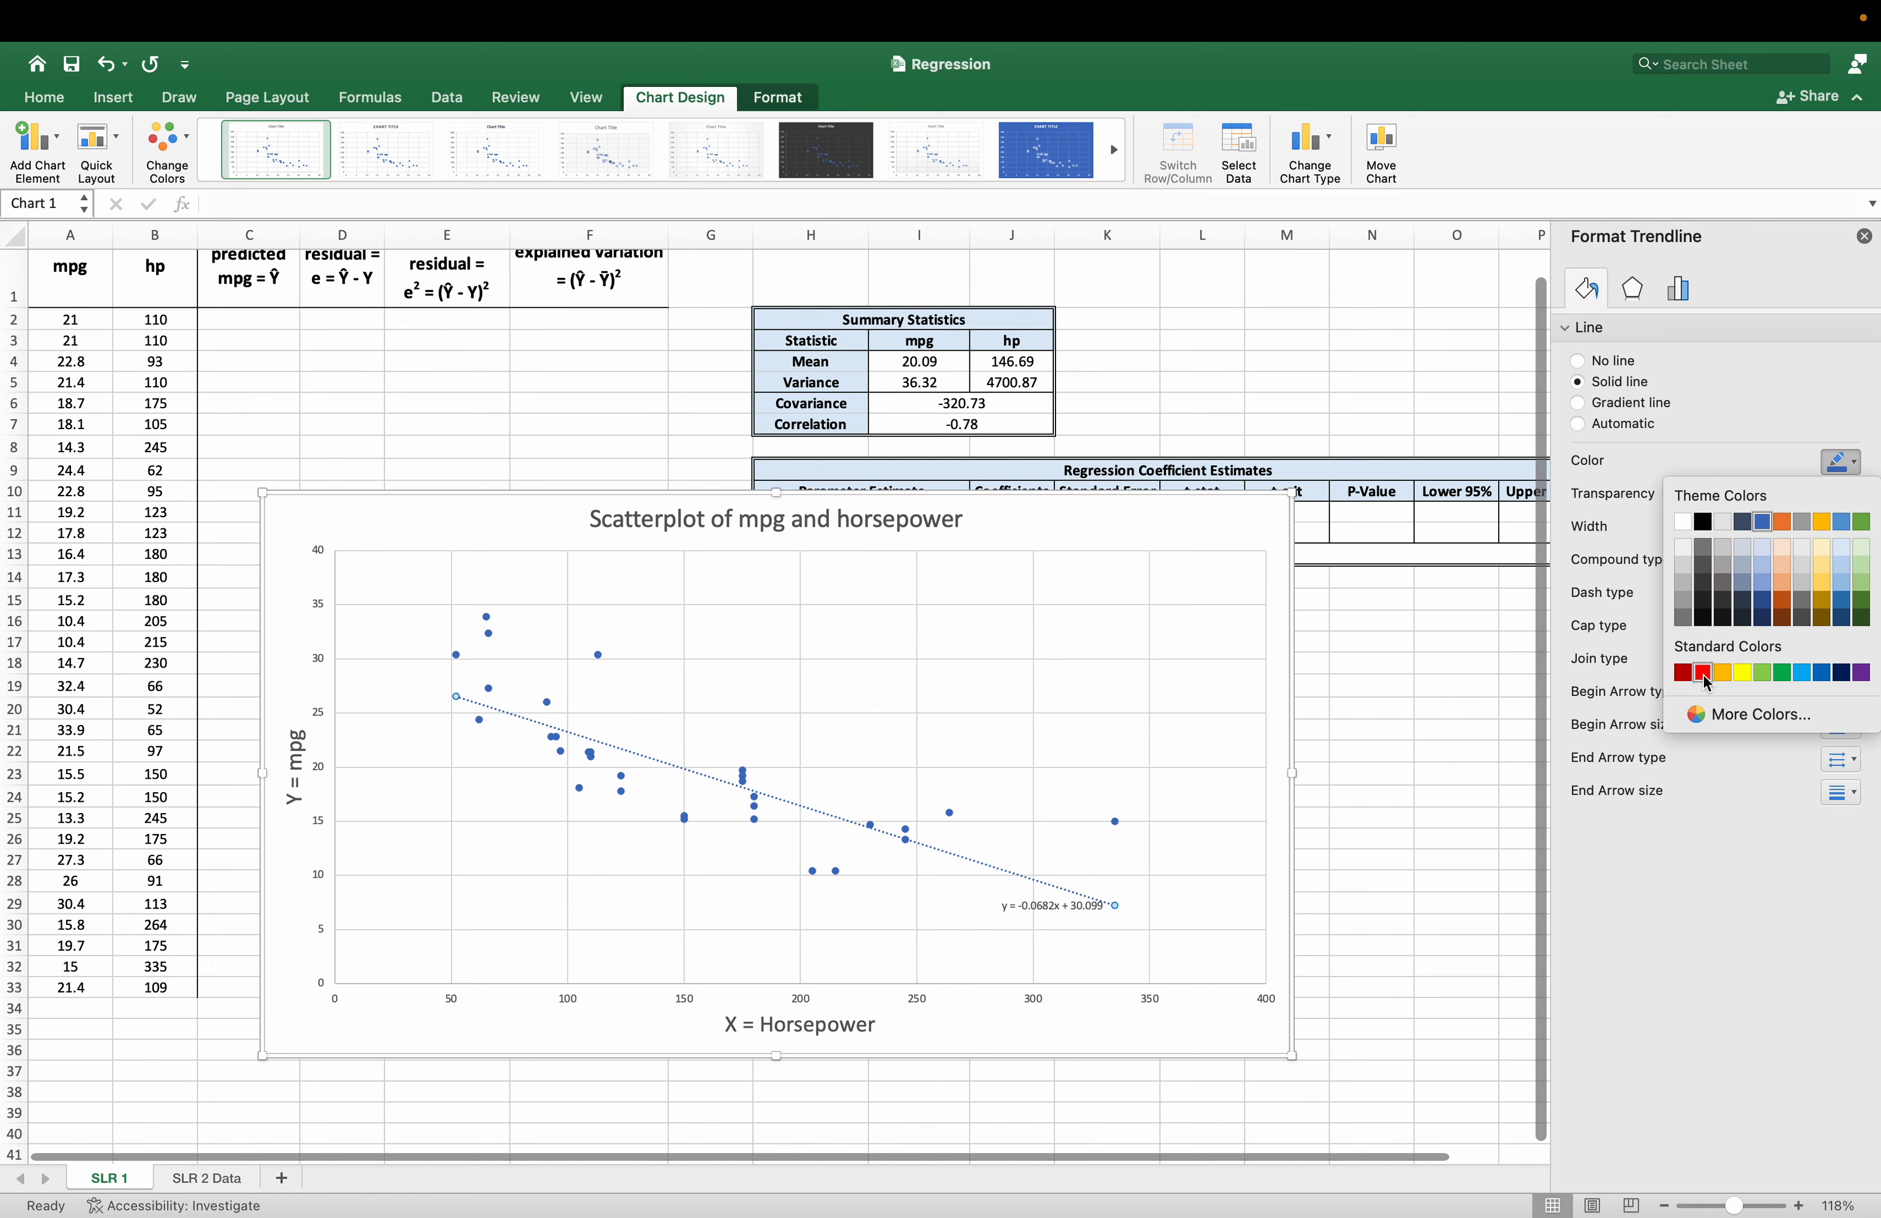
left_click(1703, 673)
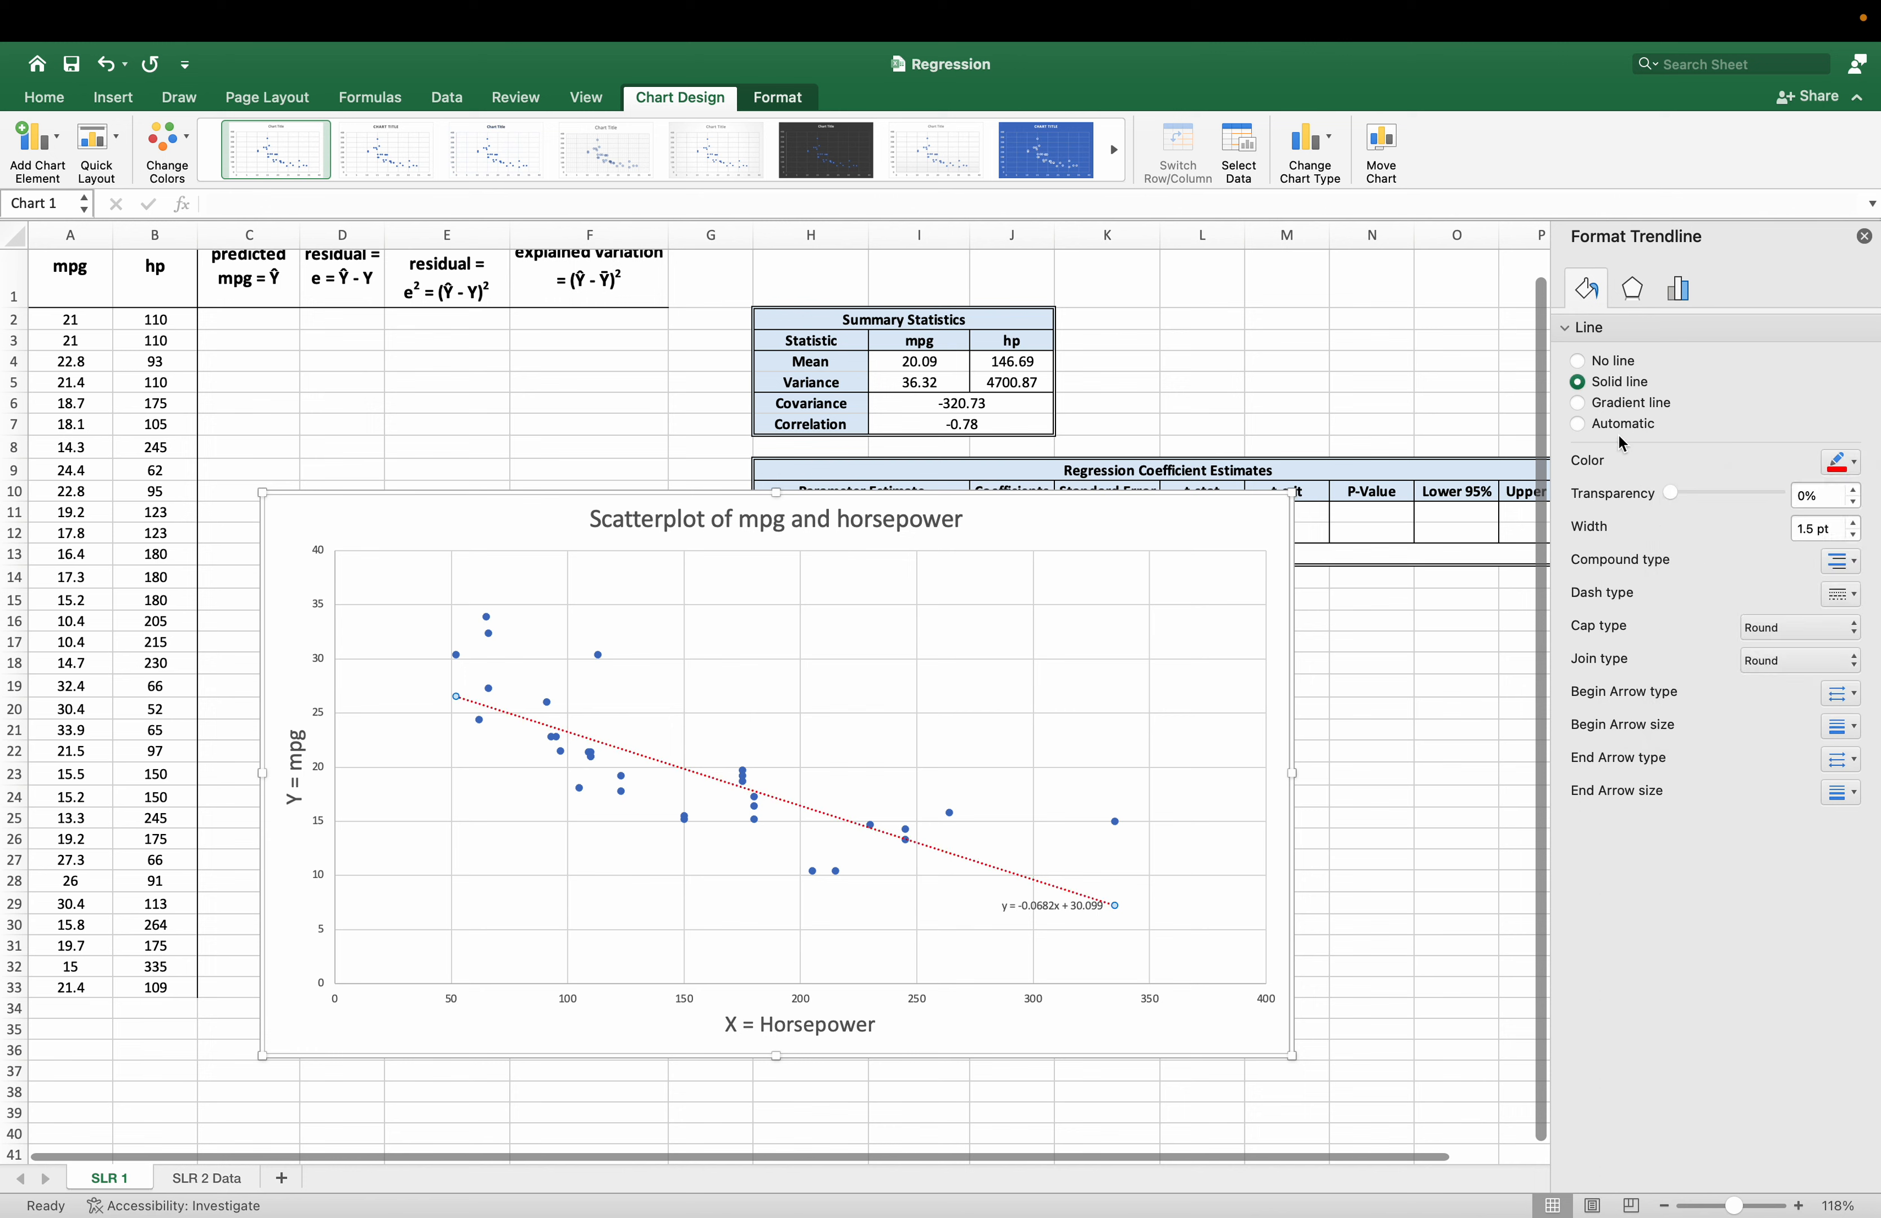
left_click(1864, 237)
Move the trendline equation label from the trendline's lower end to the empty plot area above its middle.
left_click(1058, 908)
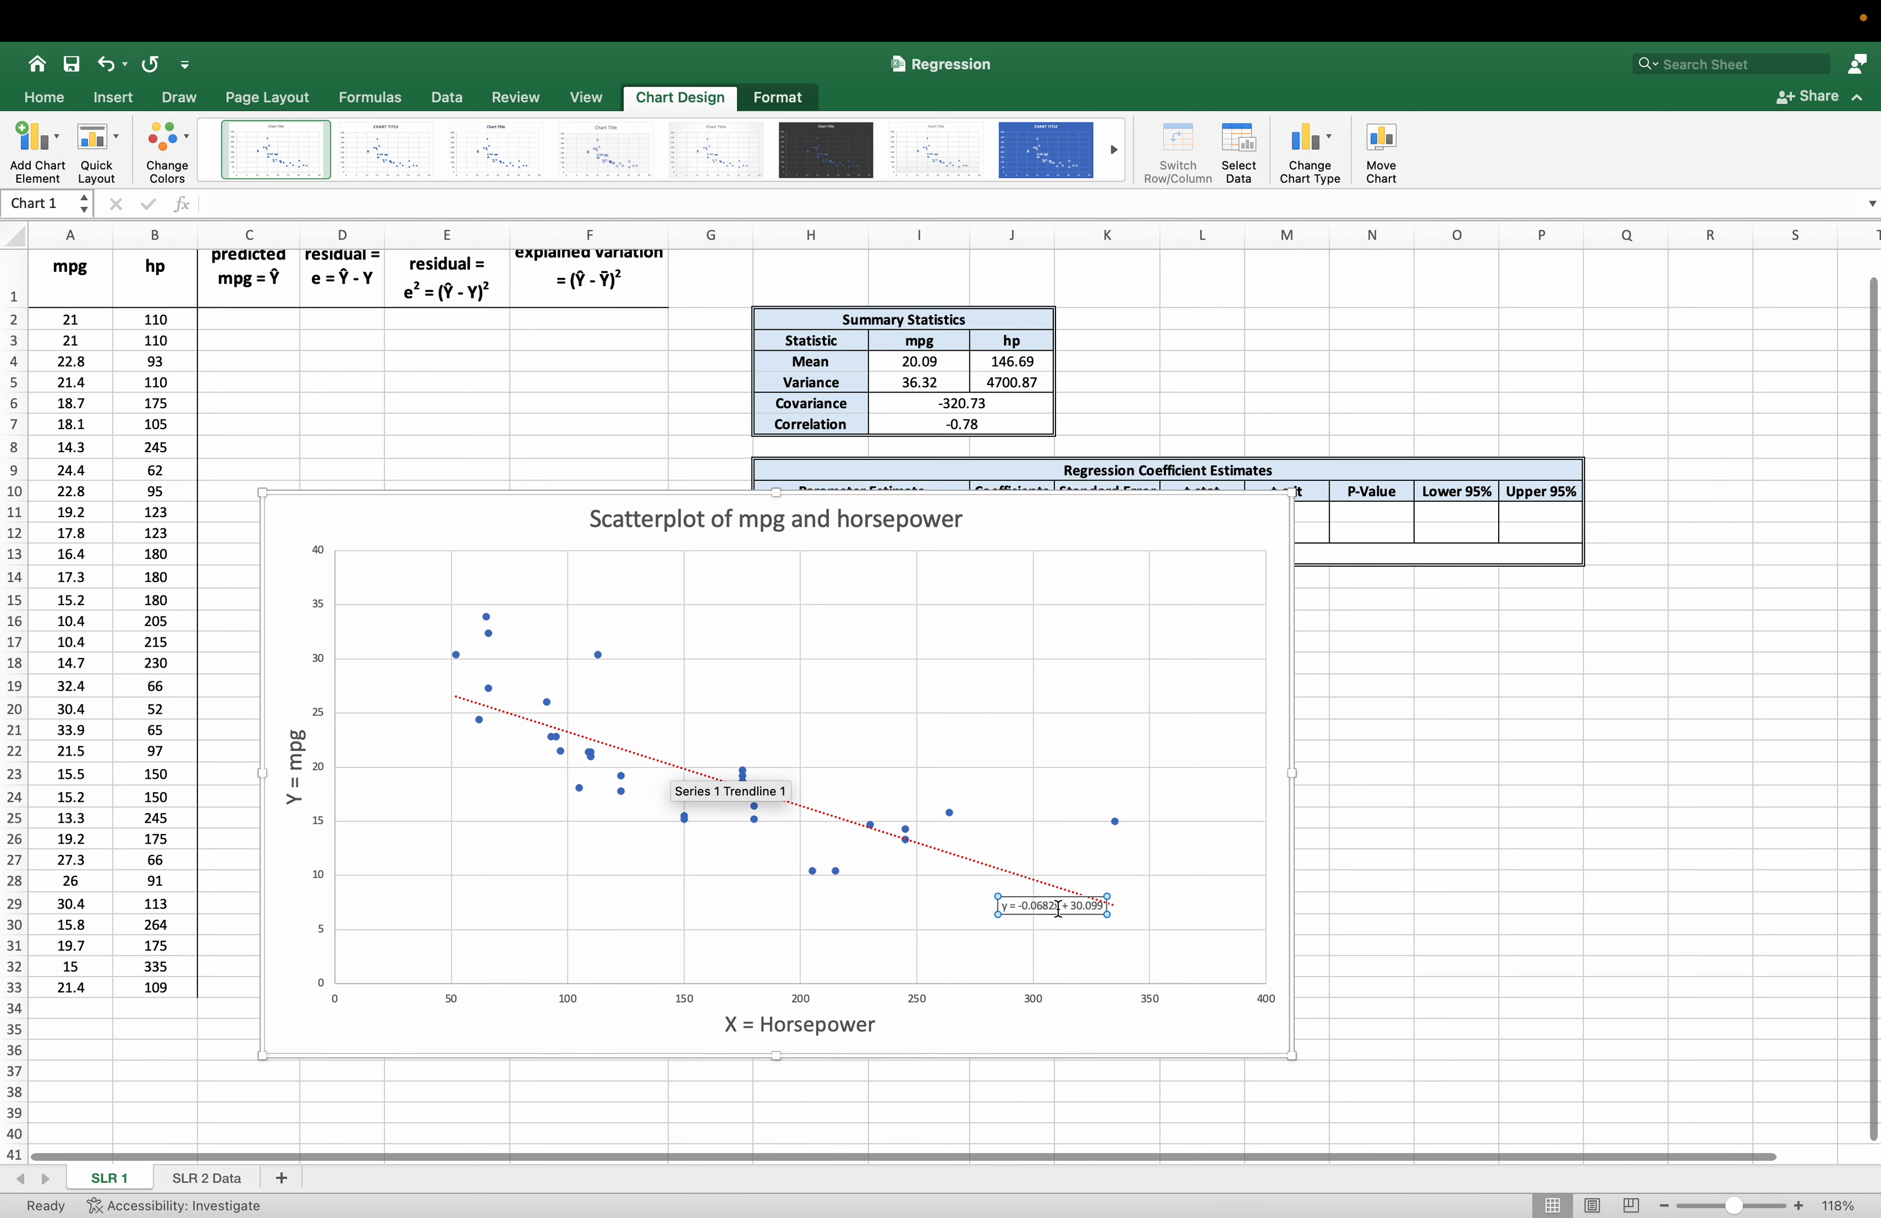
left_click_drag(1042, 899, 884, 689)
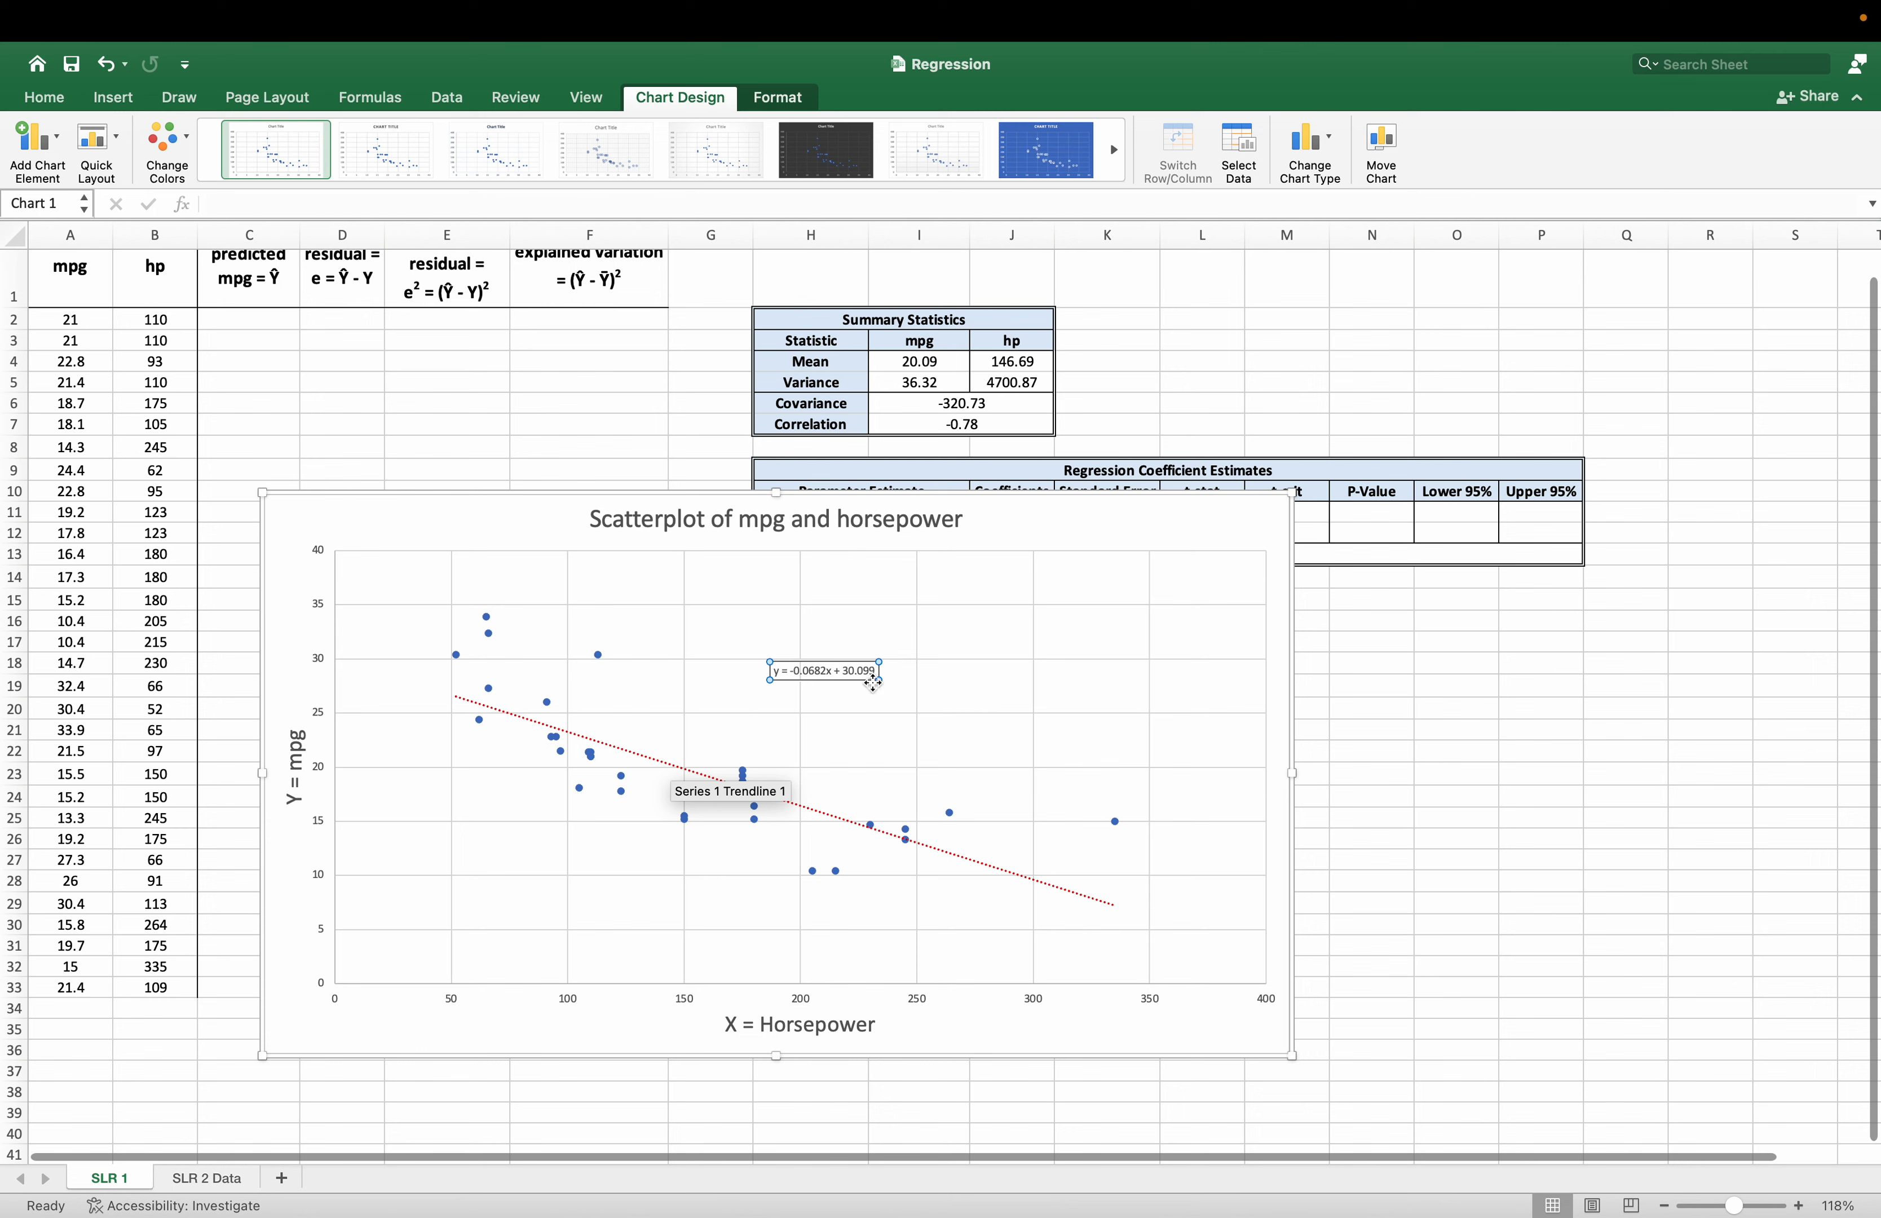
double_click(824, 672)
left_click(832, 681)
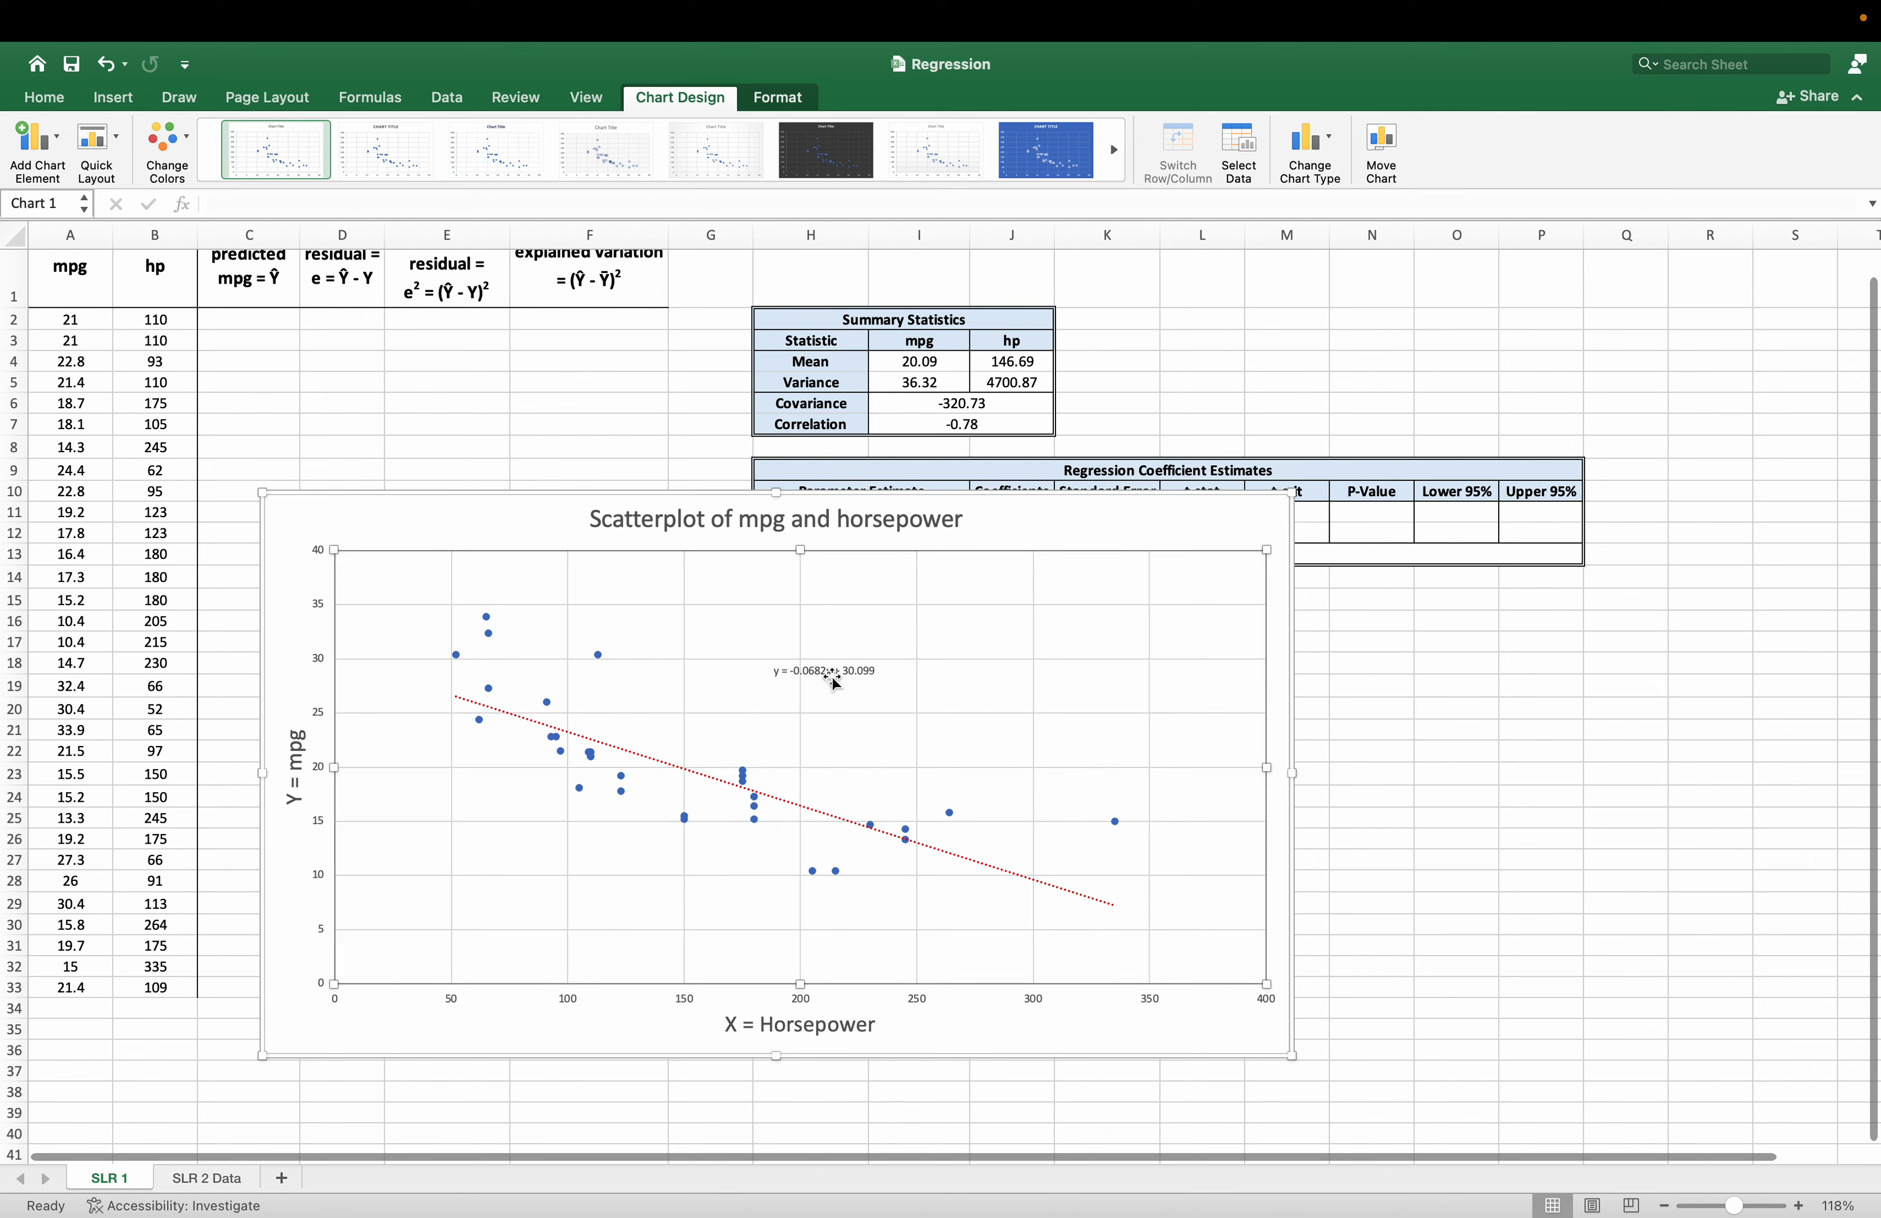
Increase the trendline equation's font size to 20, shift the label slightly closer to the trendline, and deselect the chart.
left_click(826, 671)
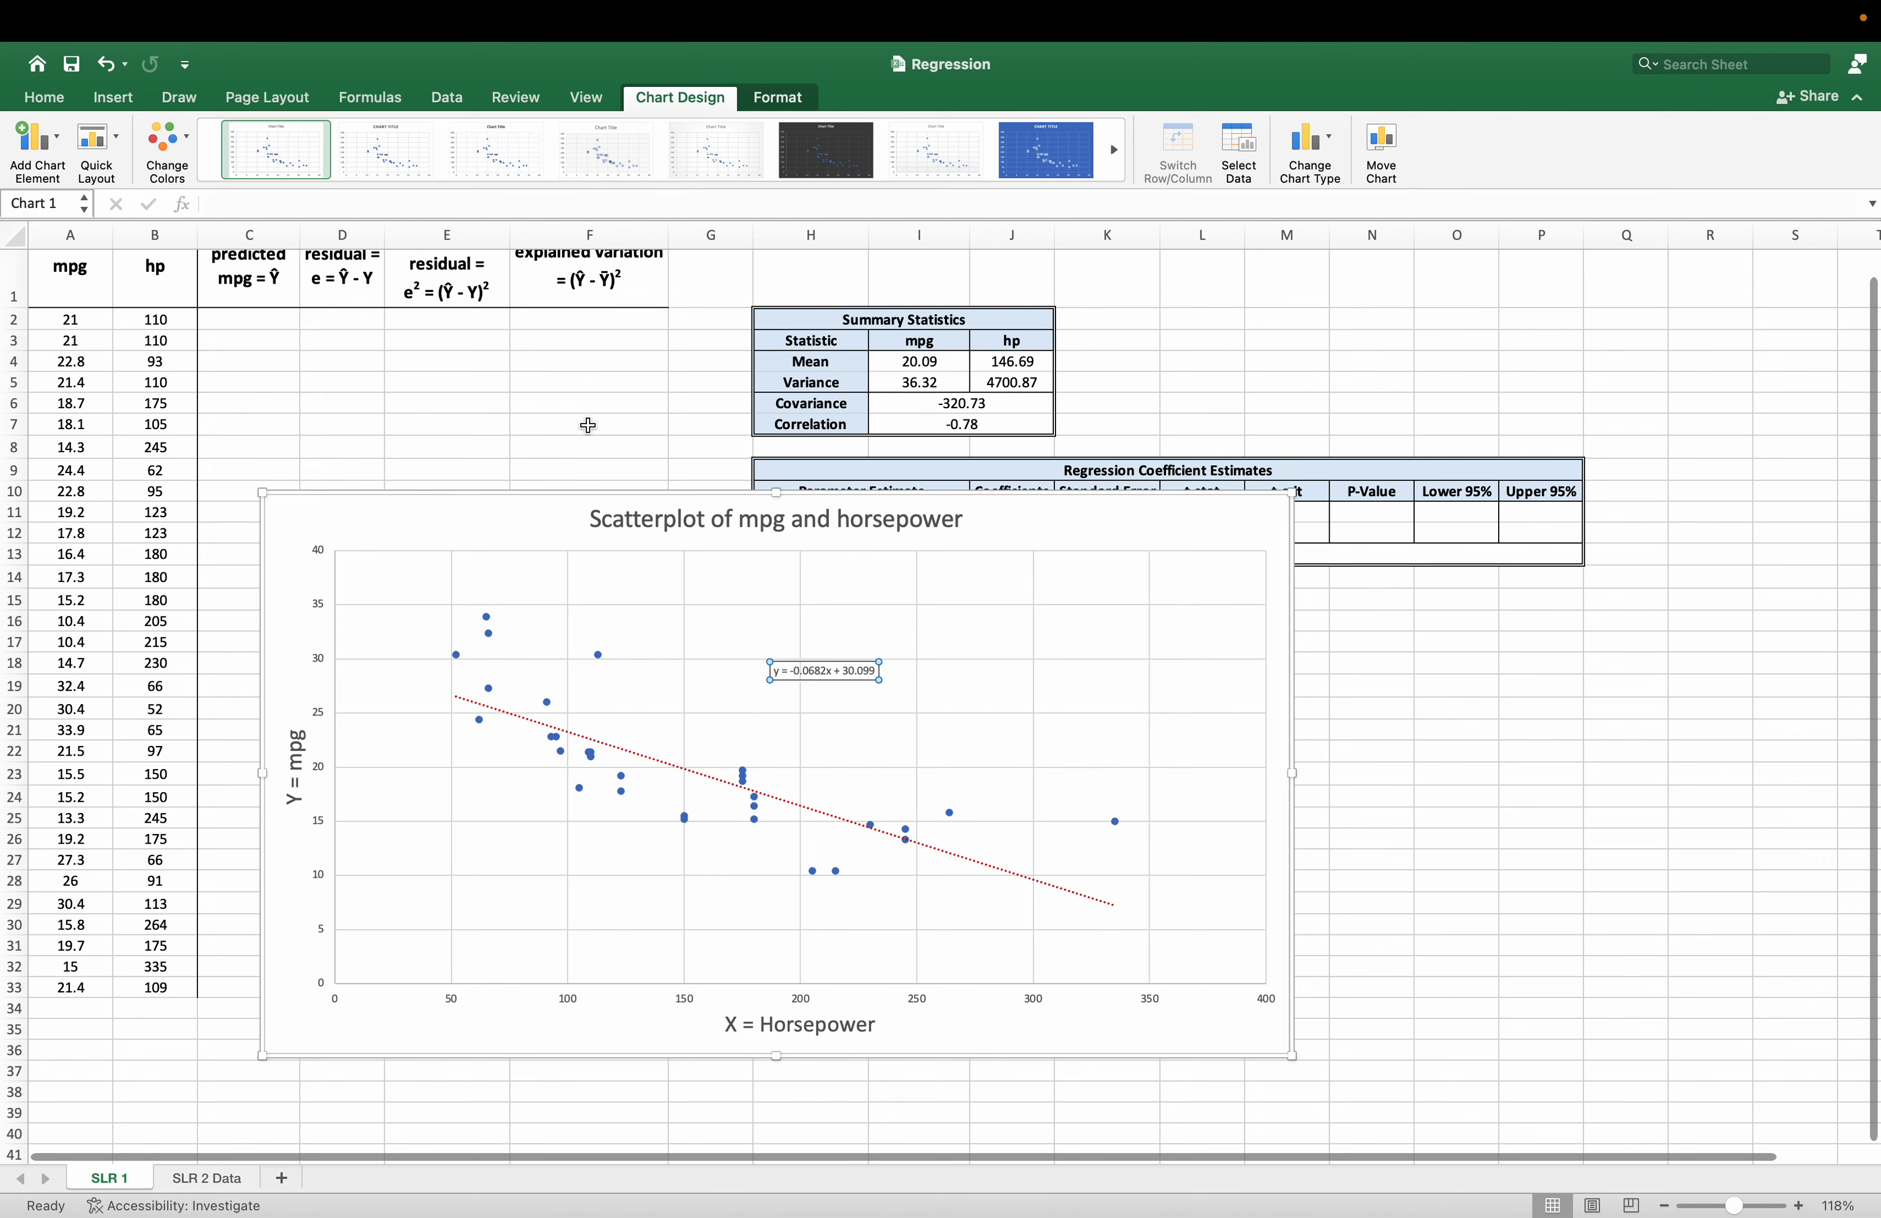
left_click(46, 98)
left_click(358, 133)
left_click(358, 133)
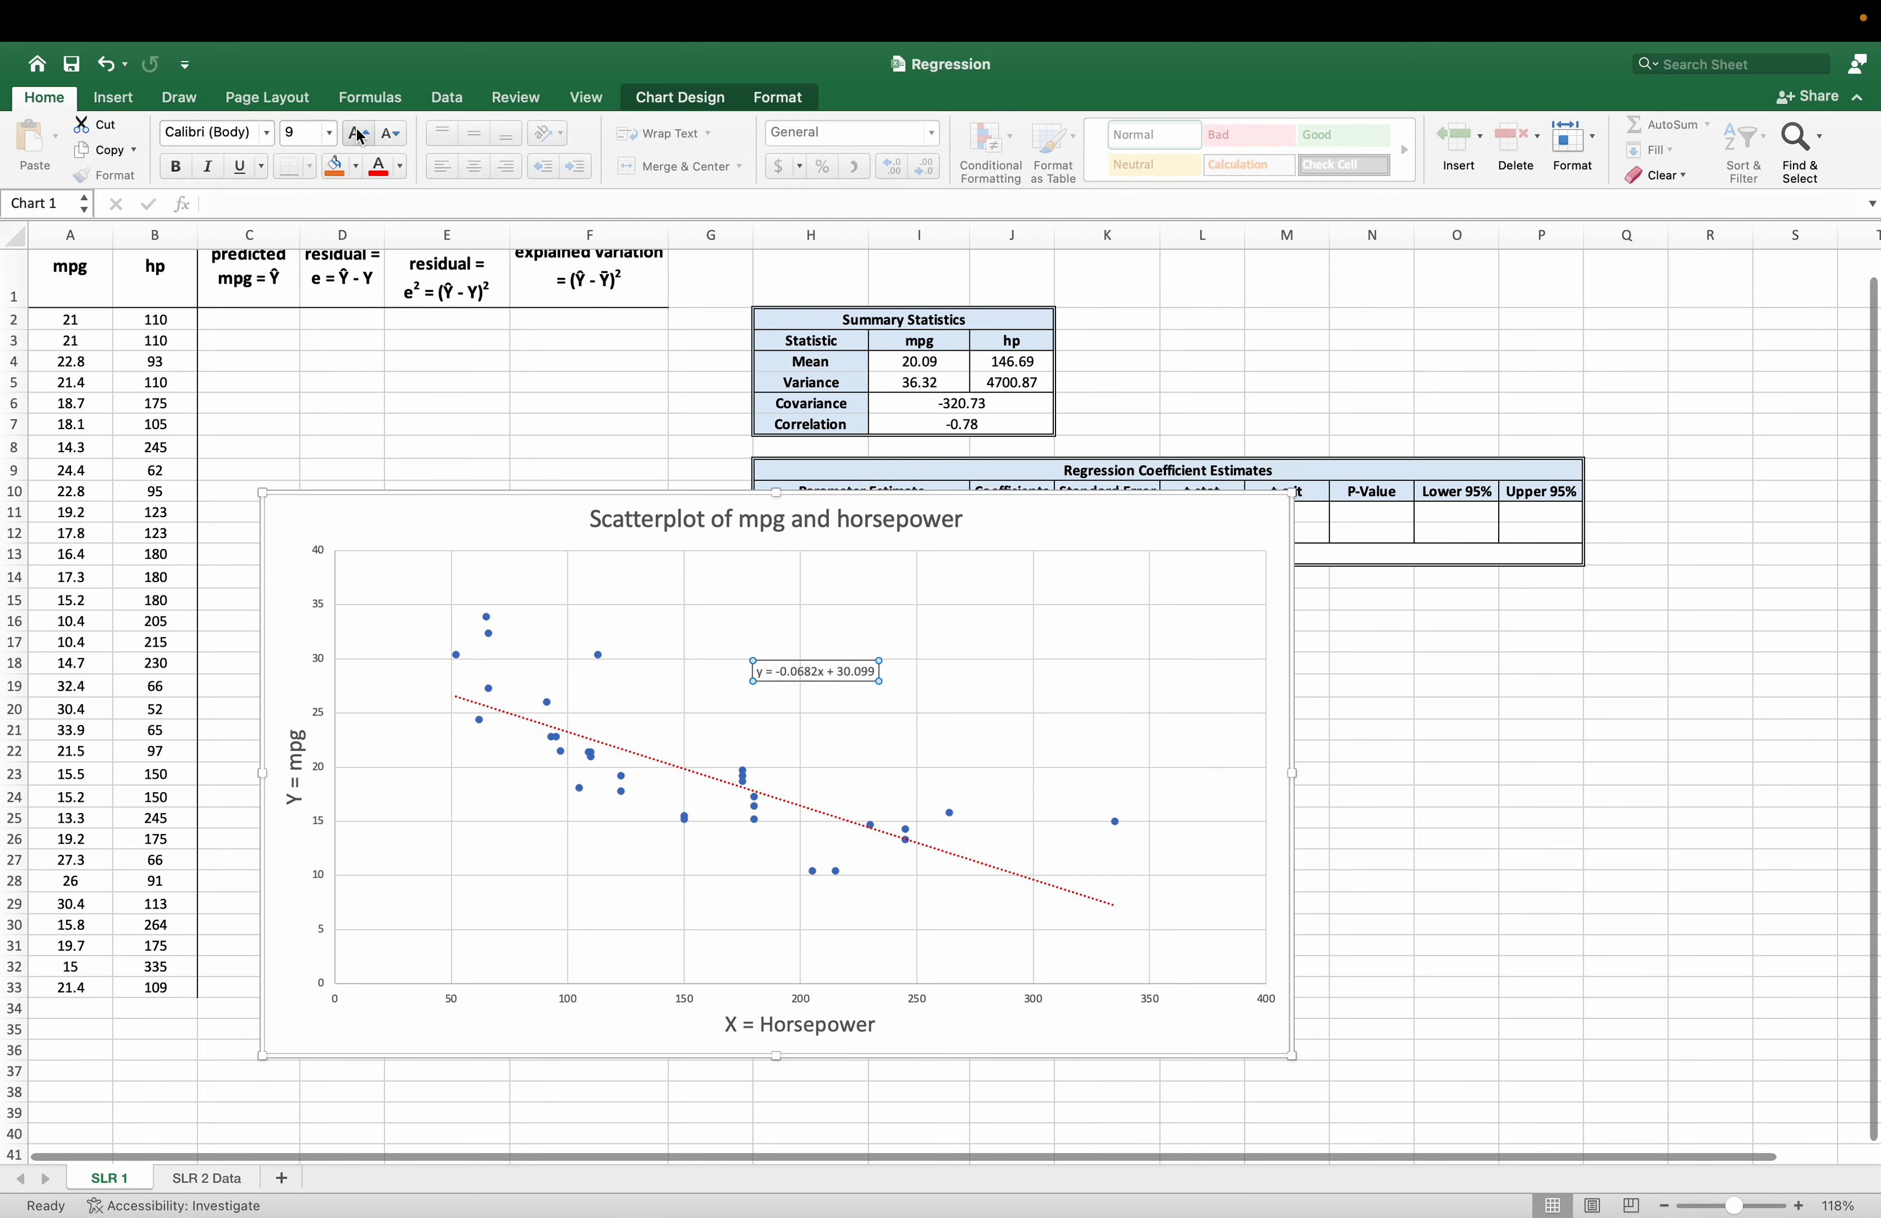
left_click(358, 133)
left_click(358, 133)
left_click(358, 133)
left_click(358, 133)
left_click(358, 133)
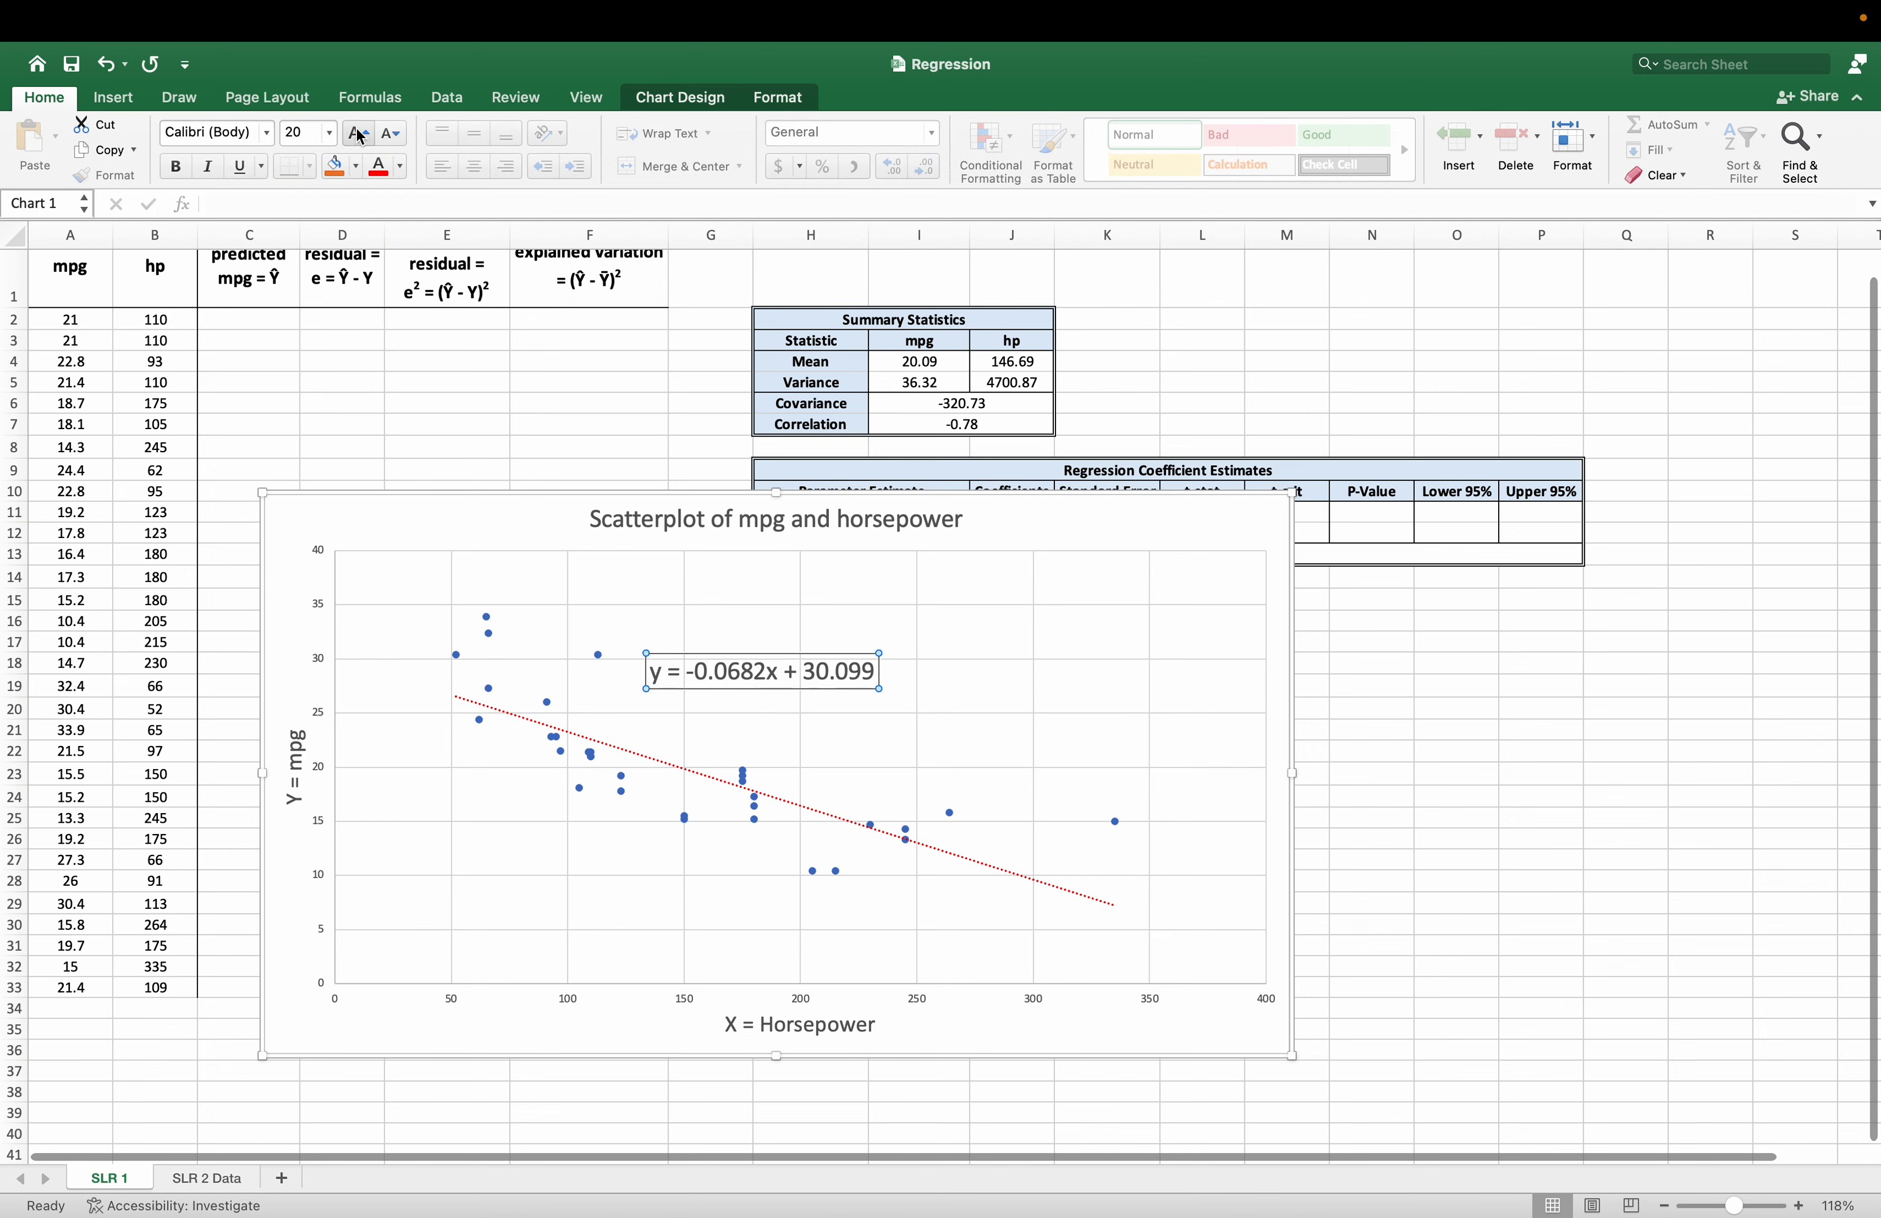
left_click_drag(755, 668, 790, 675)
left_click(1426, 778)
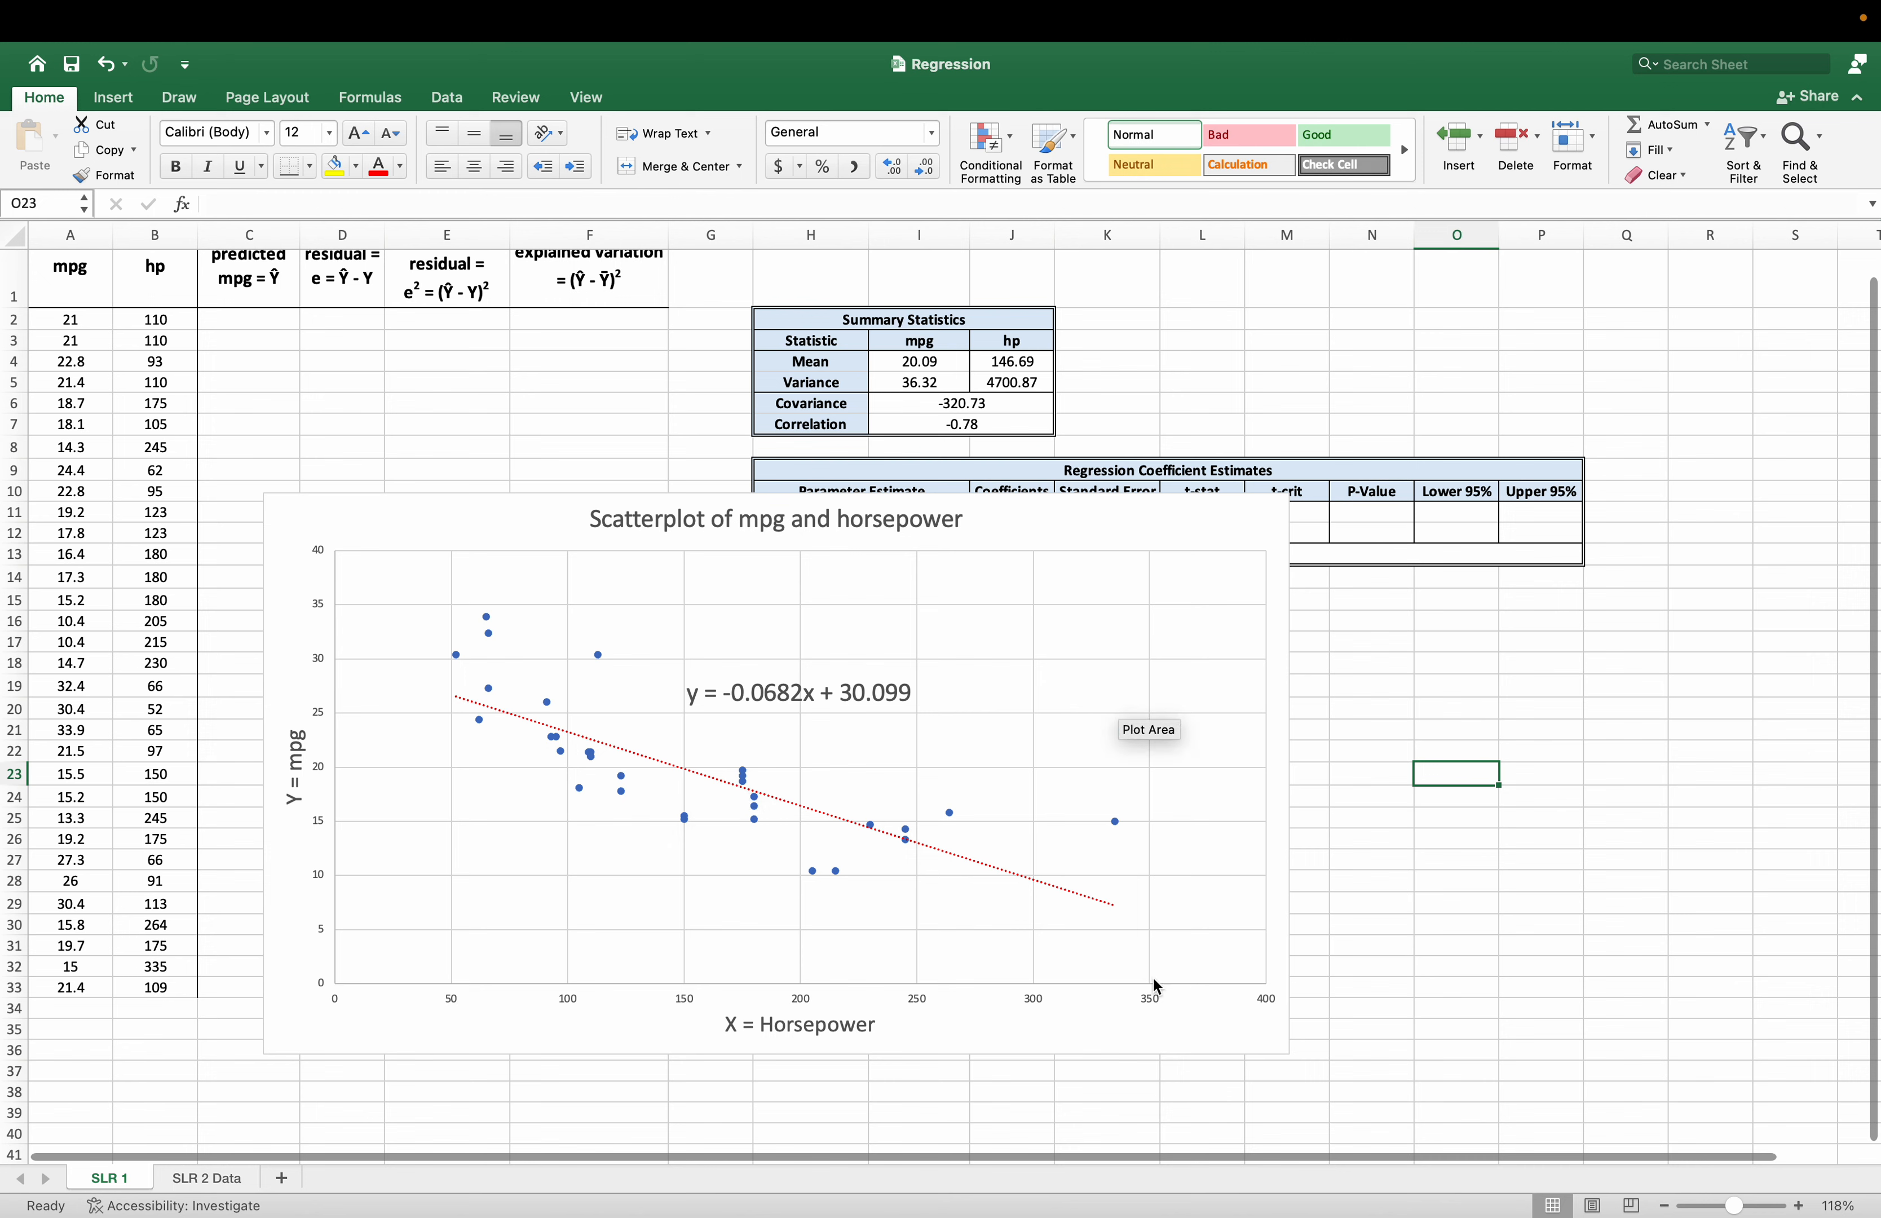
Move the scatter chart away from the data and tables to span about columns S to AD in rows 1 to 26.
scroll(1205, 1162, "right", 1)
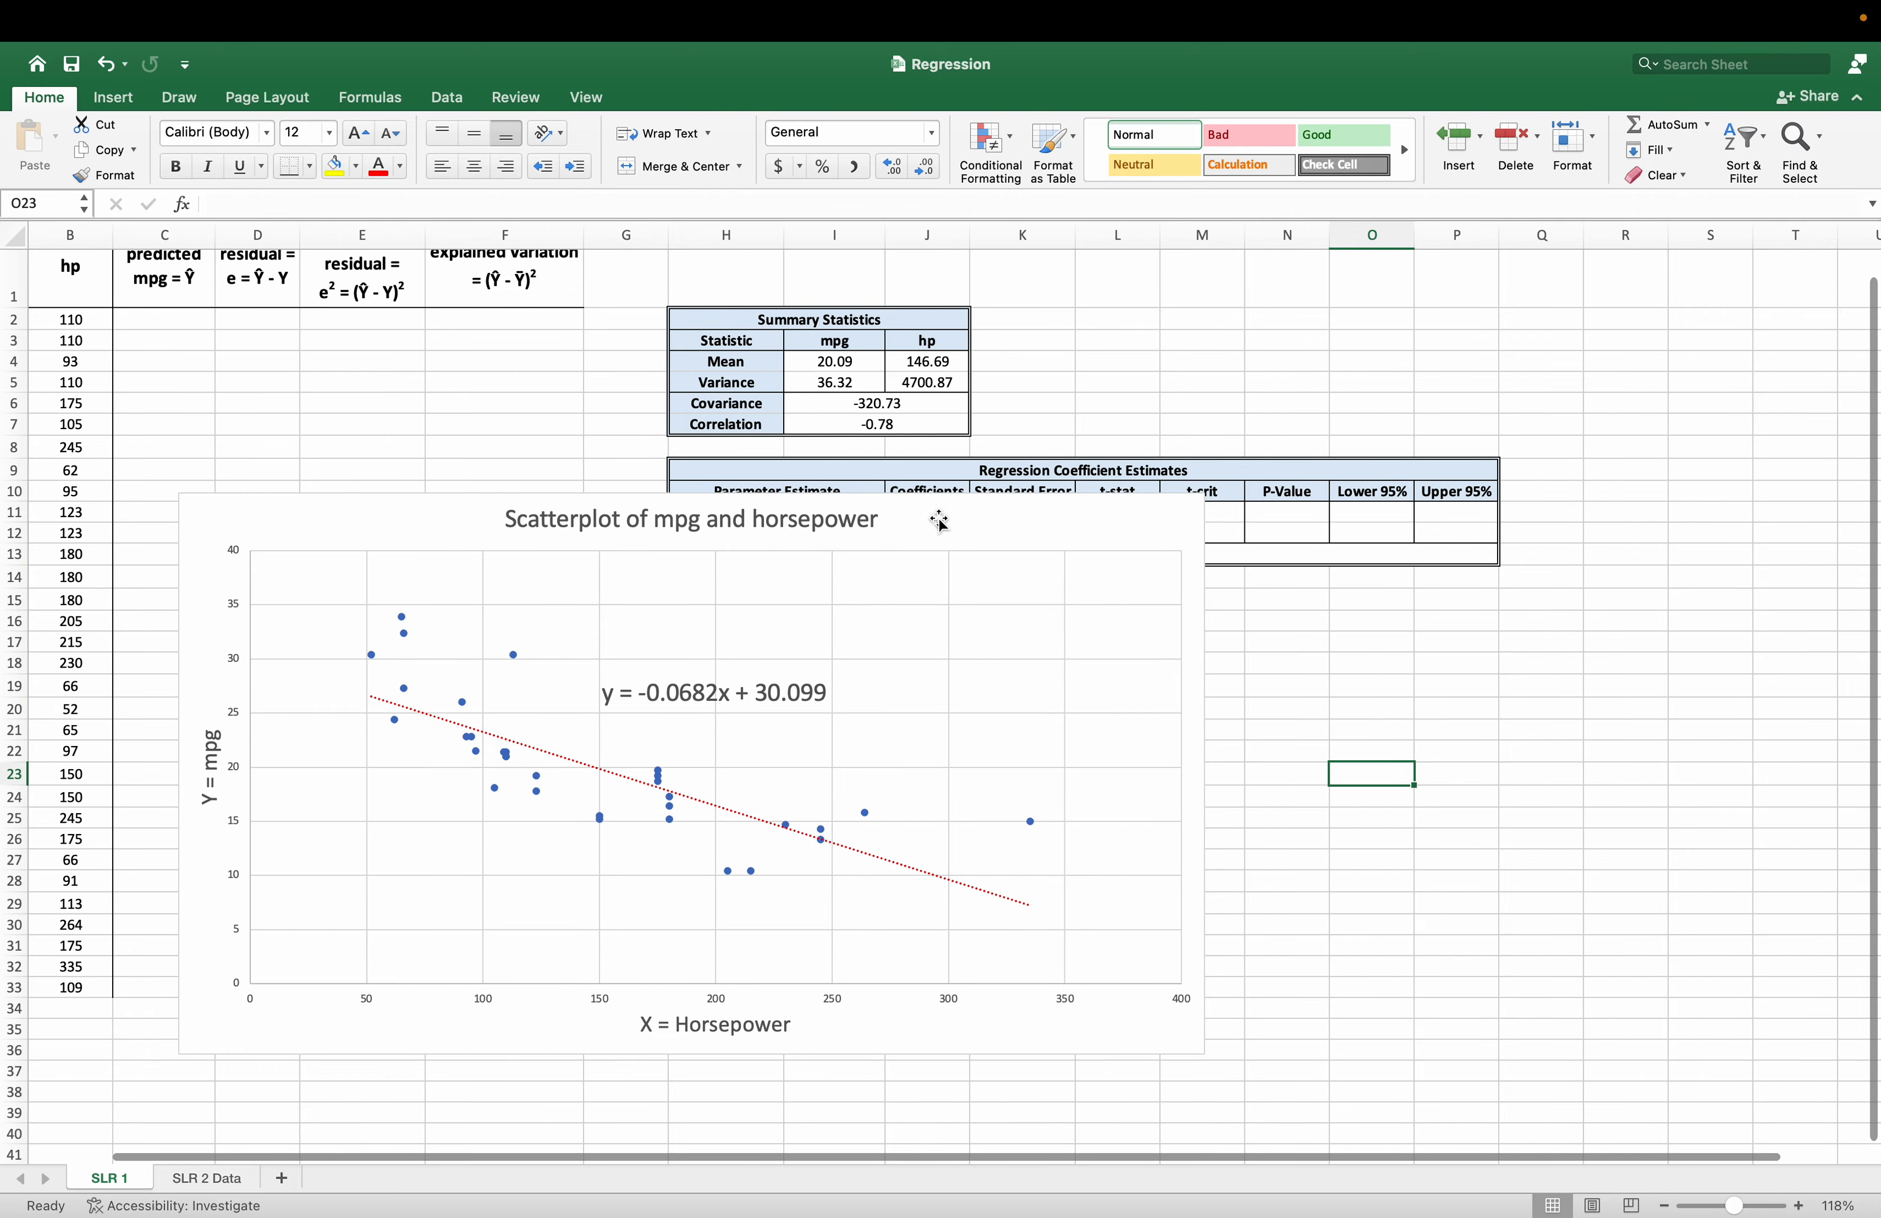
left_click_drag(941, 519, 1793, 263)
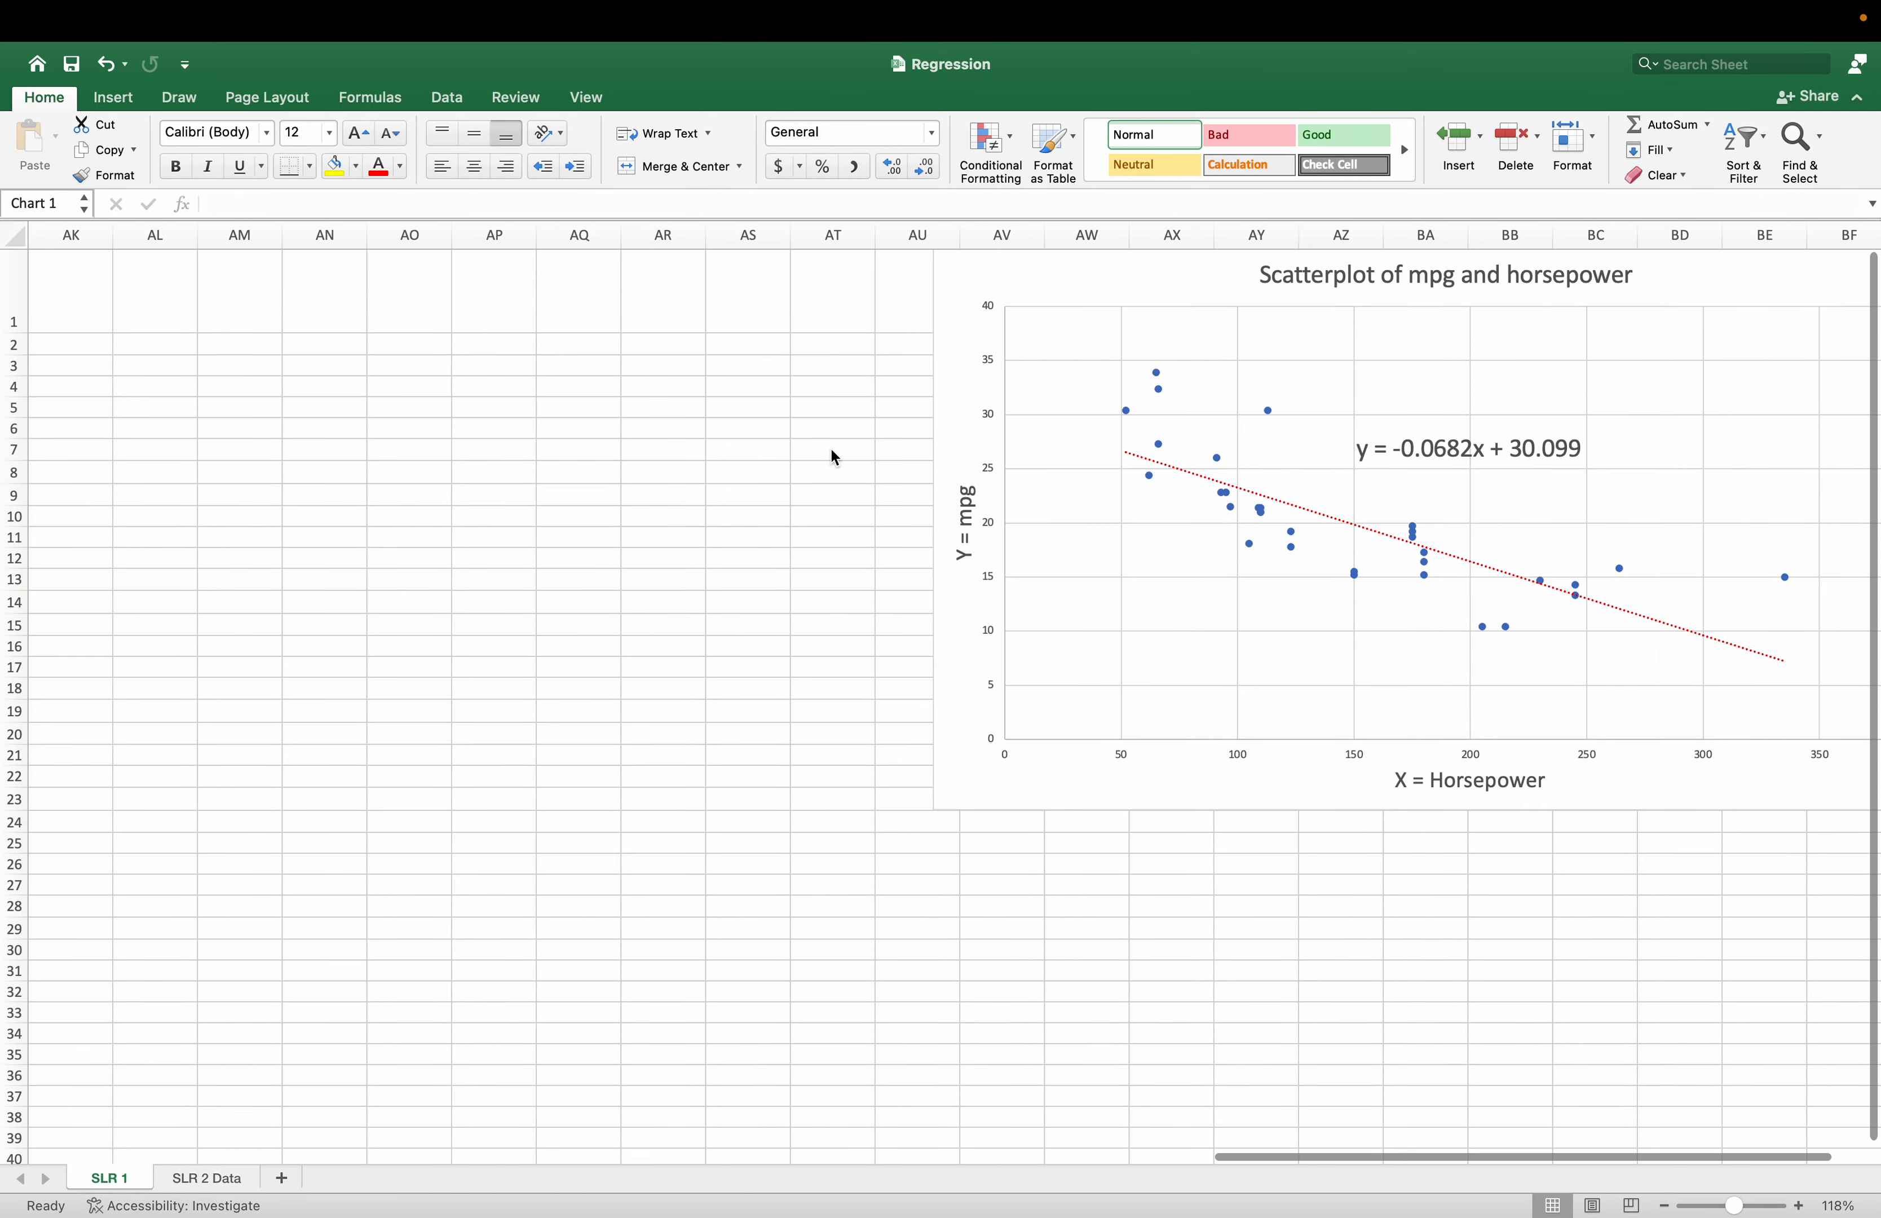
left_click_drag(1217, 269, 236, 302)
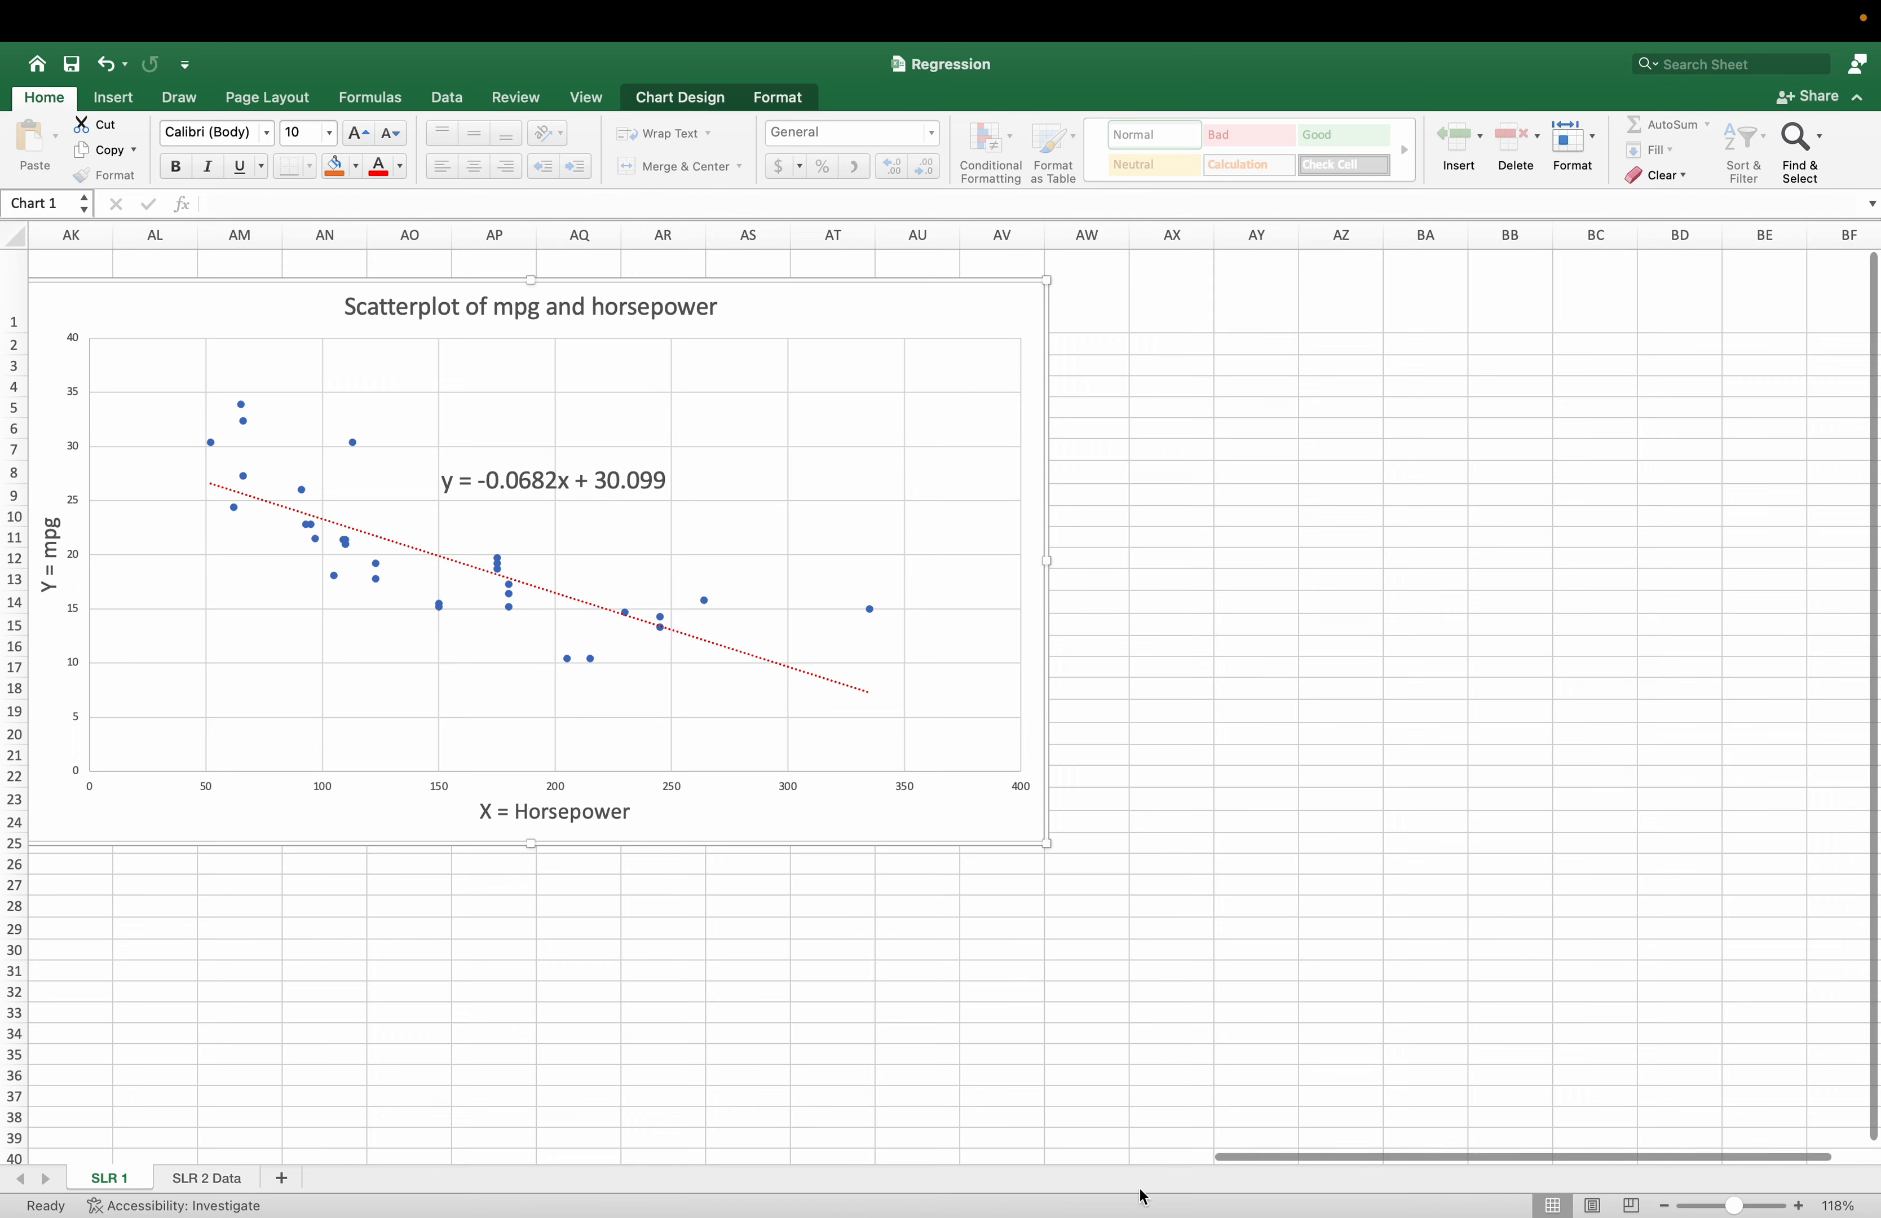
left_click_drag(1222, 1157, 675, 1168)
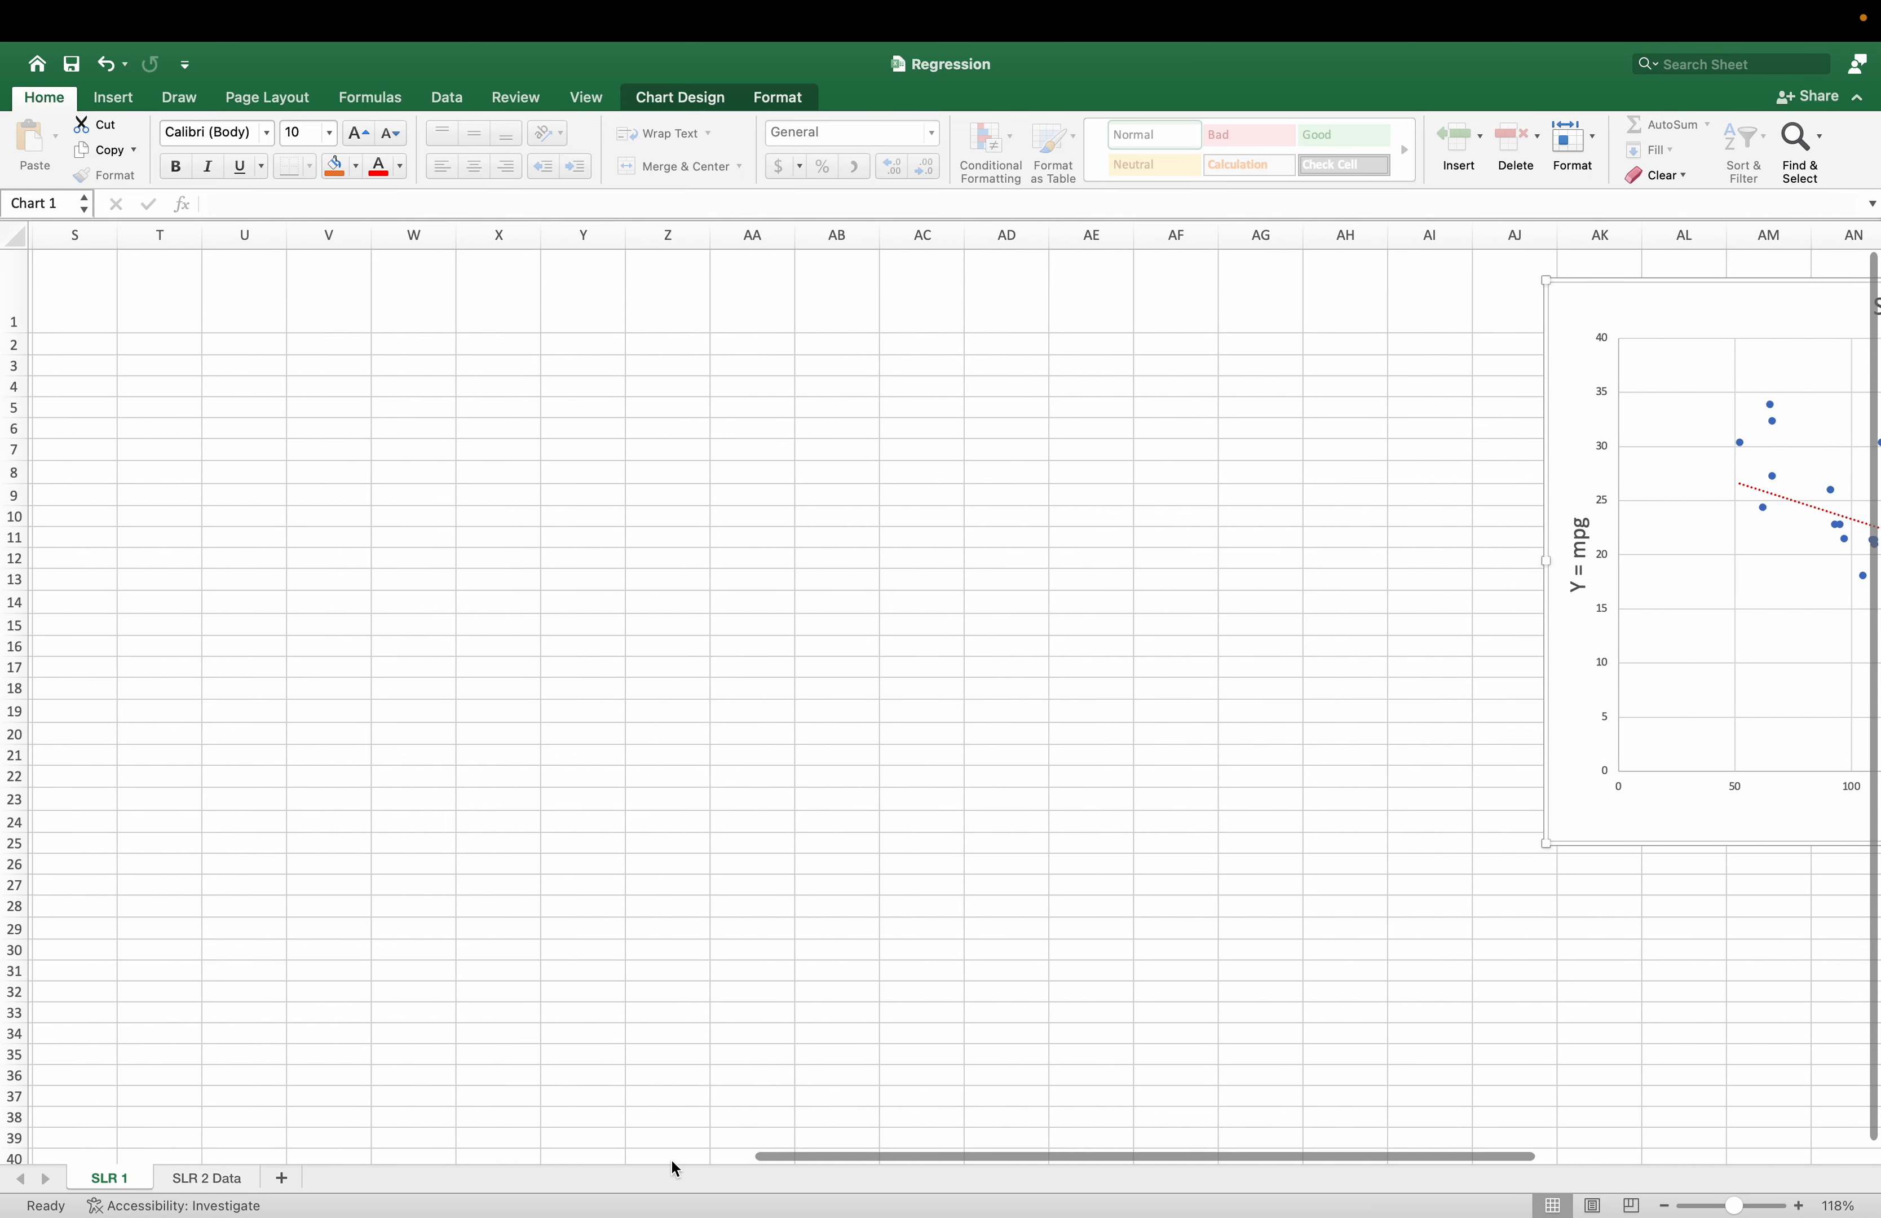
left_click_drag(1708, 311, 273, 365)
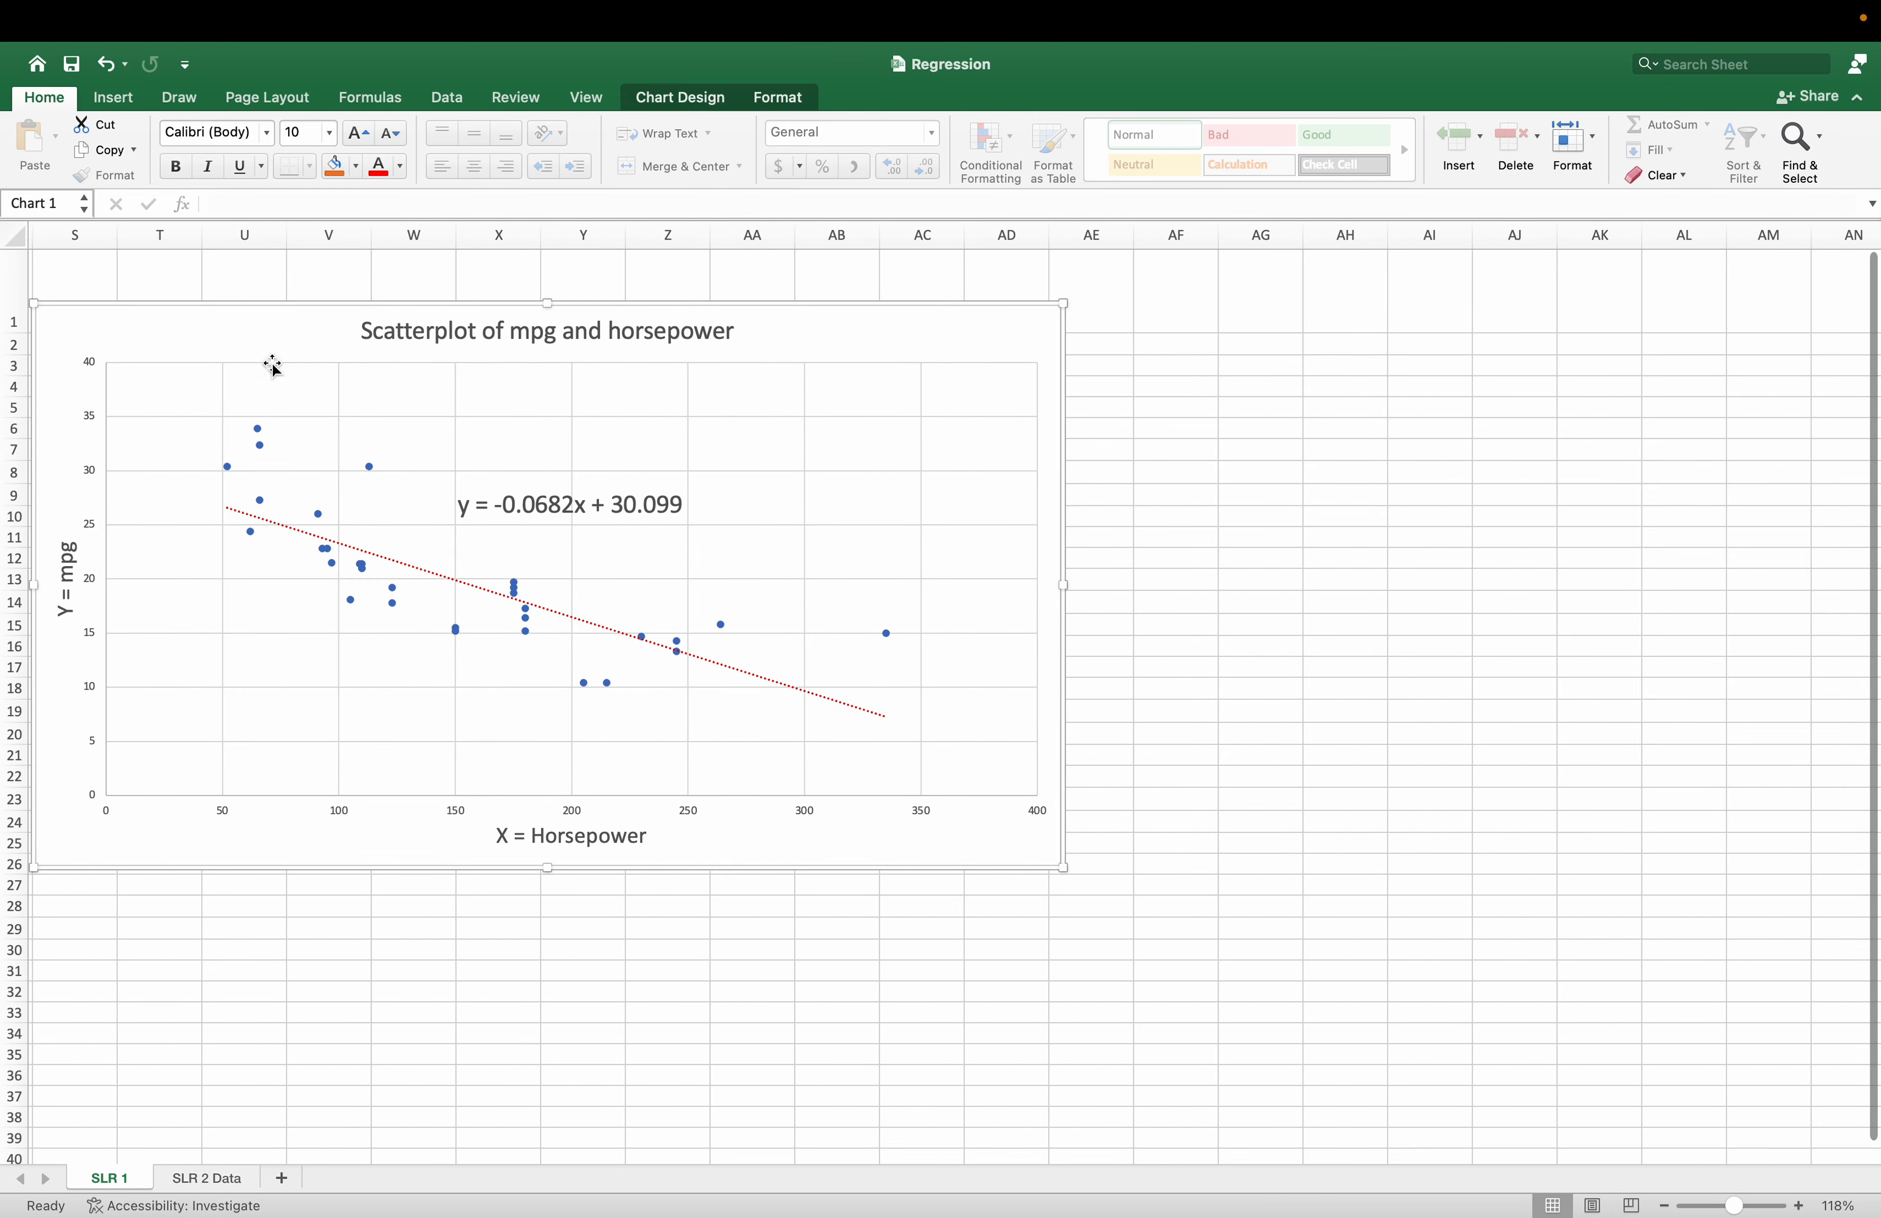
Move the scatter chart closer to the tables so it starts in column Q beside row 1, and deselect it.
left_click_drag(1058, 1161, 633, 1153)
left_click_drag(1193, 336, 1056, 317)
left_click(1050, 906)
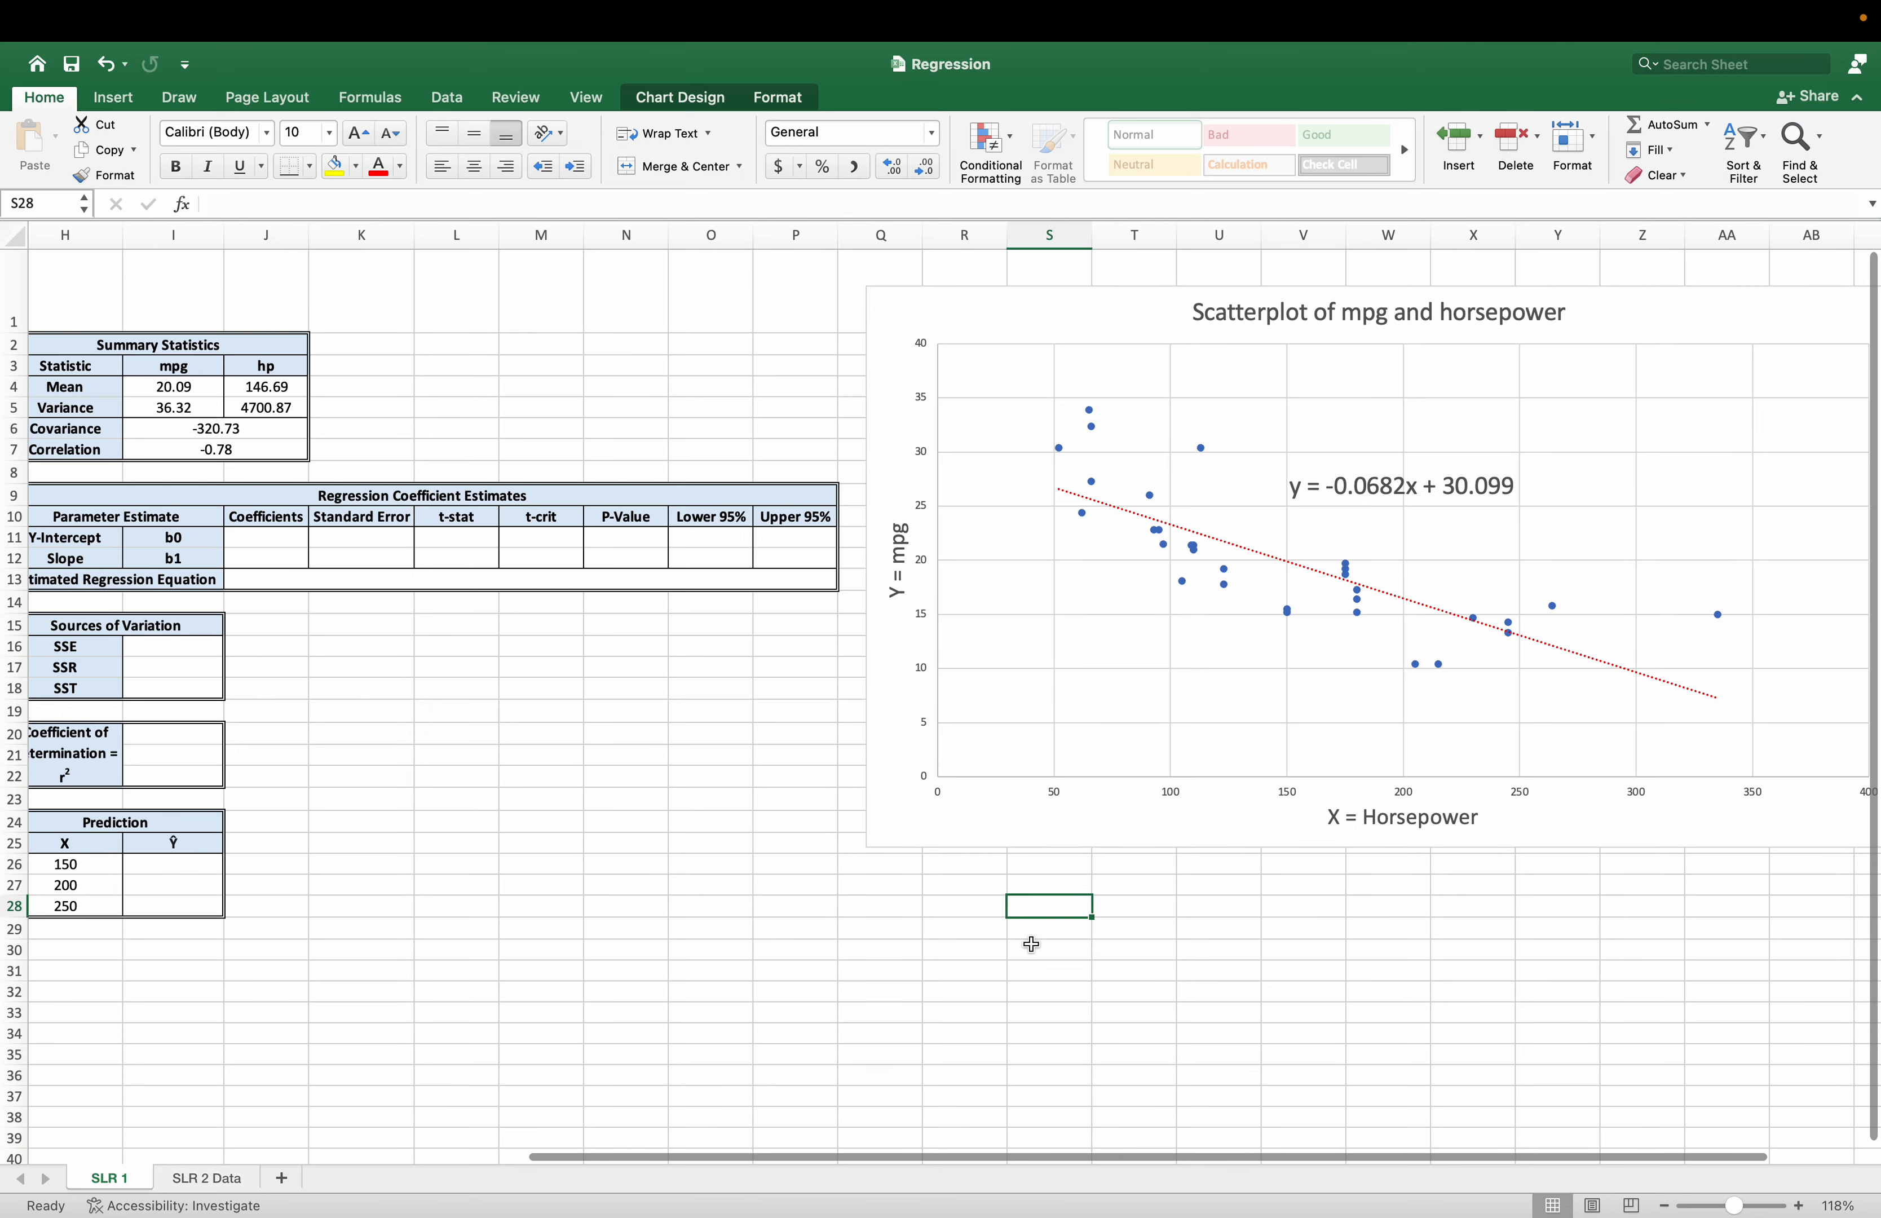
Review the Sources of Variation table, the empty predicted and residual columns C to F, the coefficient cells and the chart's trendline equation.
left_click_drag(1105, 1156, 522, 1151)
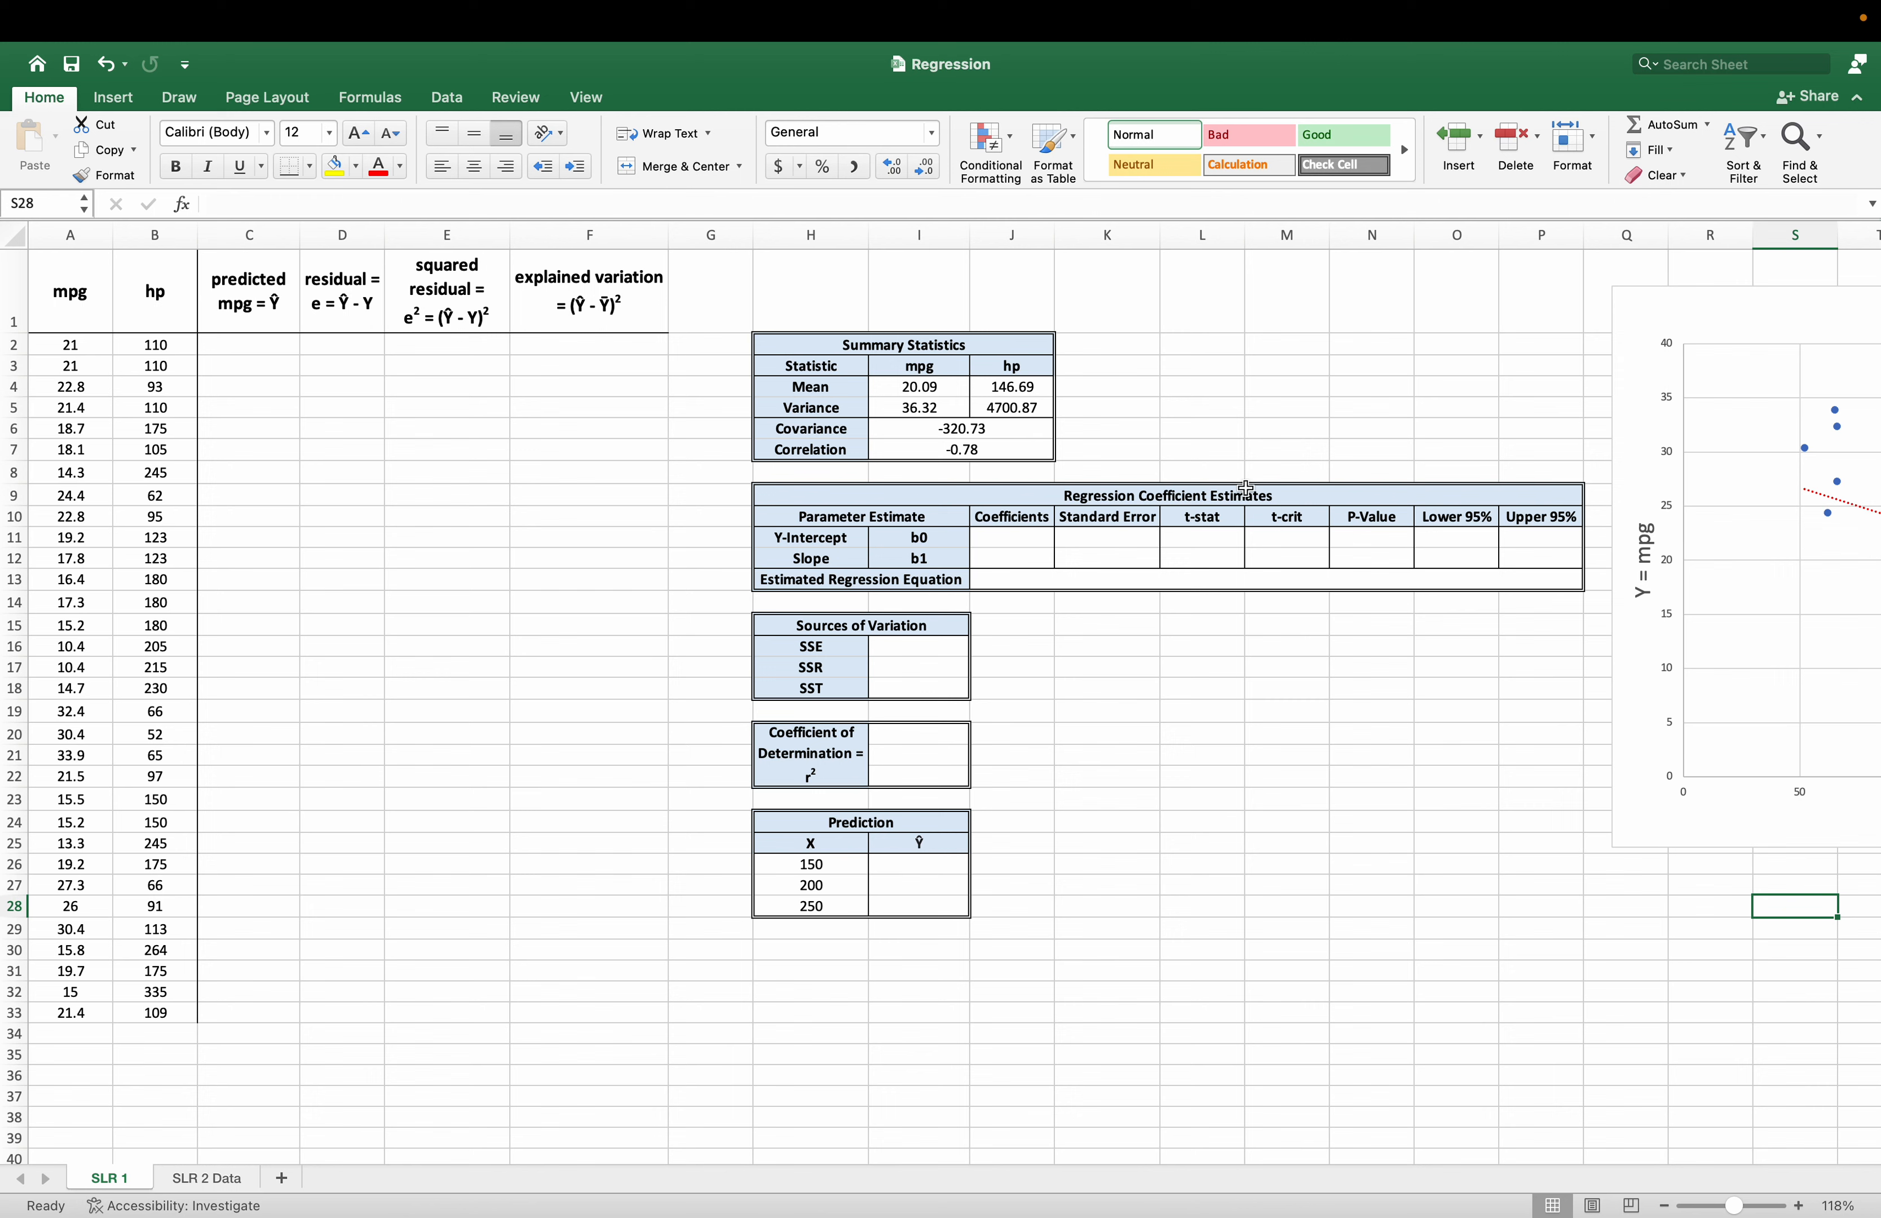
left_click(811, 644)
left_click_drag(822, 621, 917, 690)
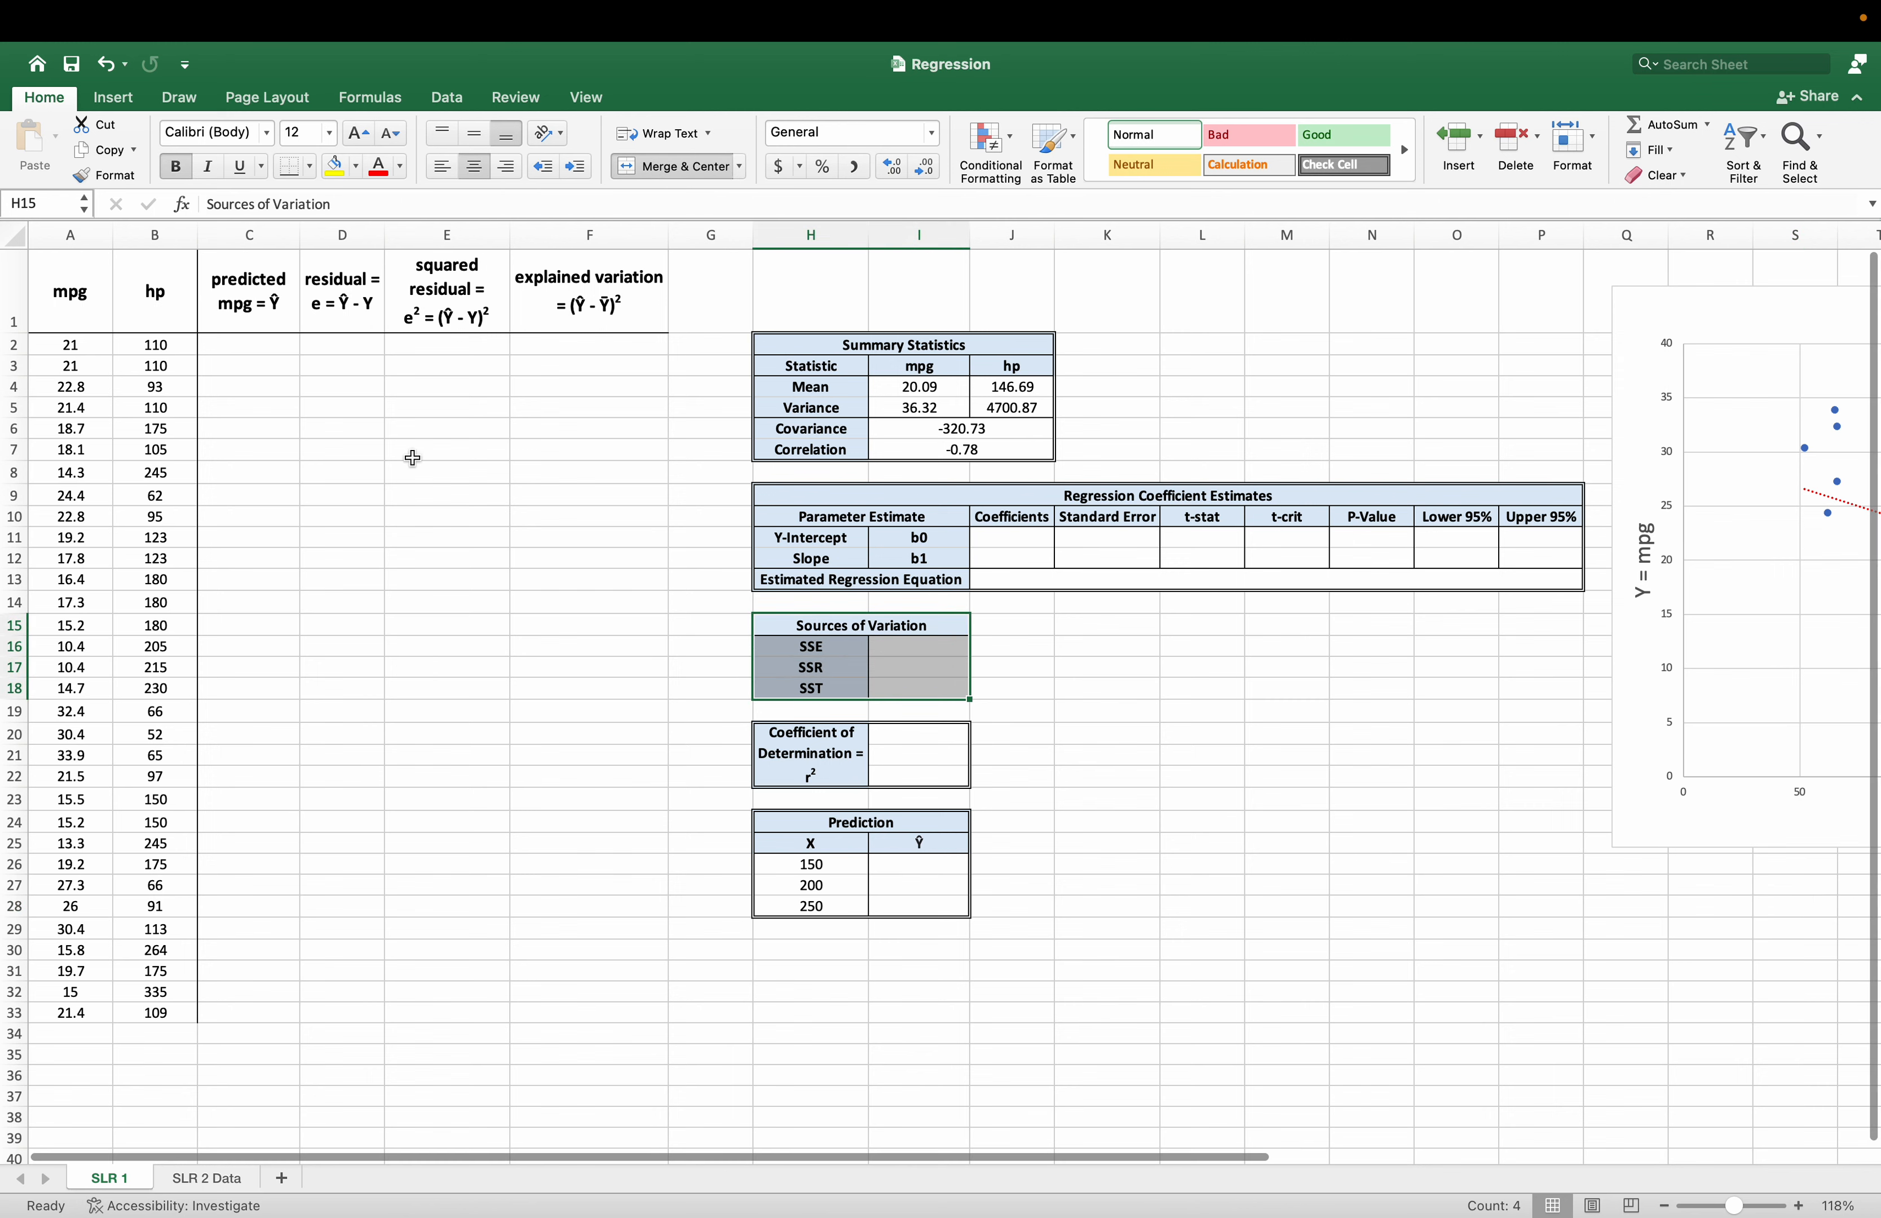
left_click(259, 293)
left_click_drag(259, 294, 532, 1016)
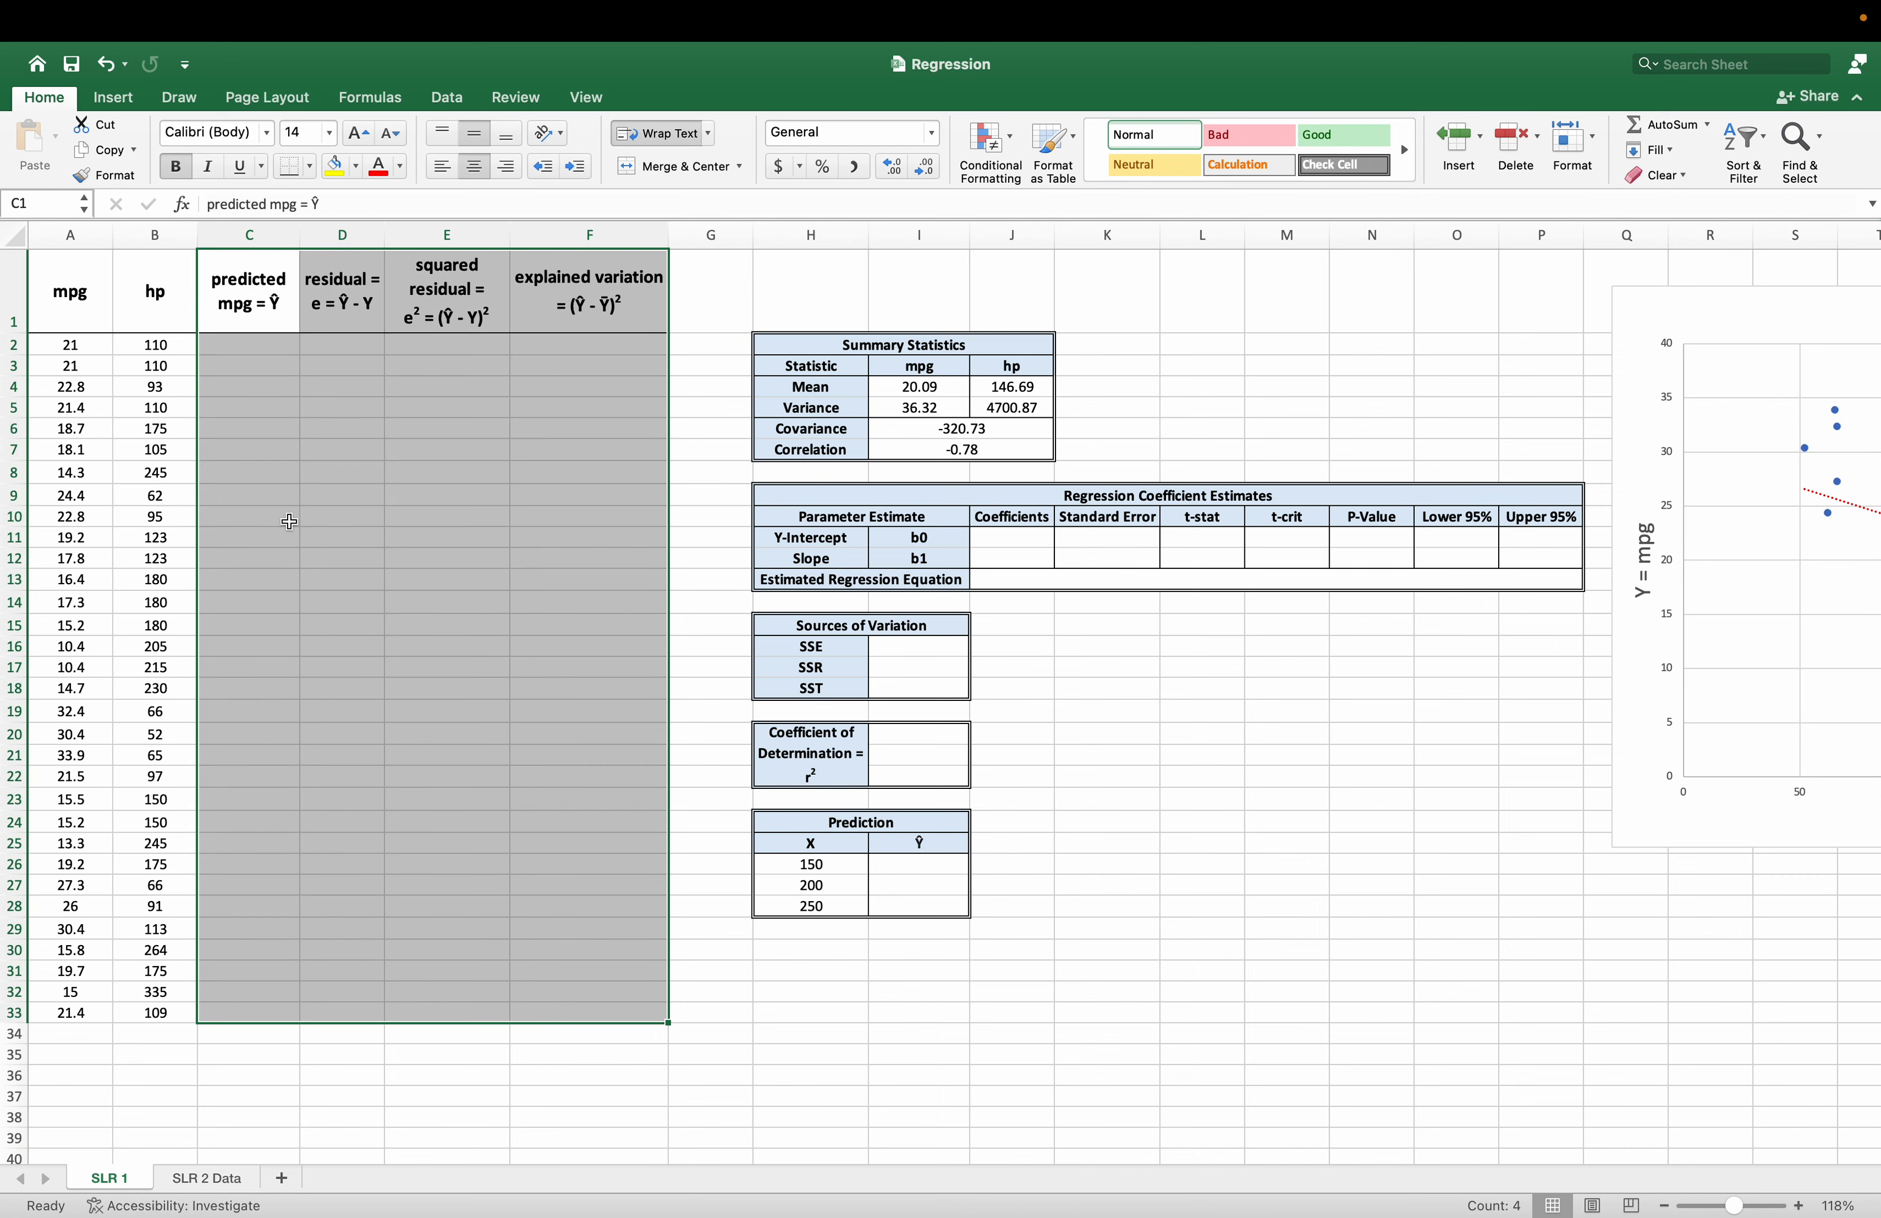
left_click(263, 410)
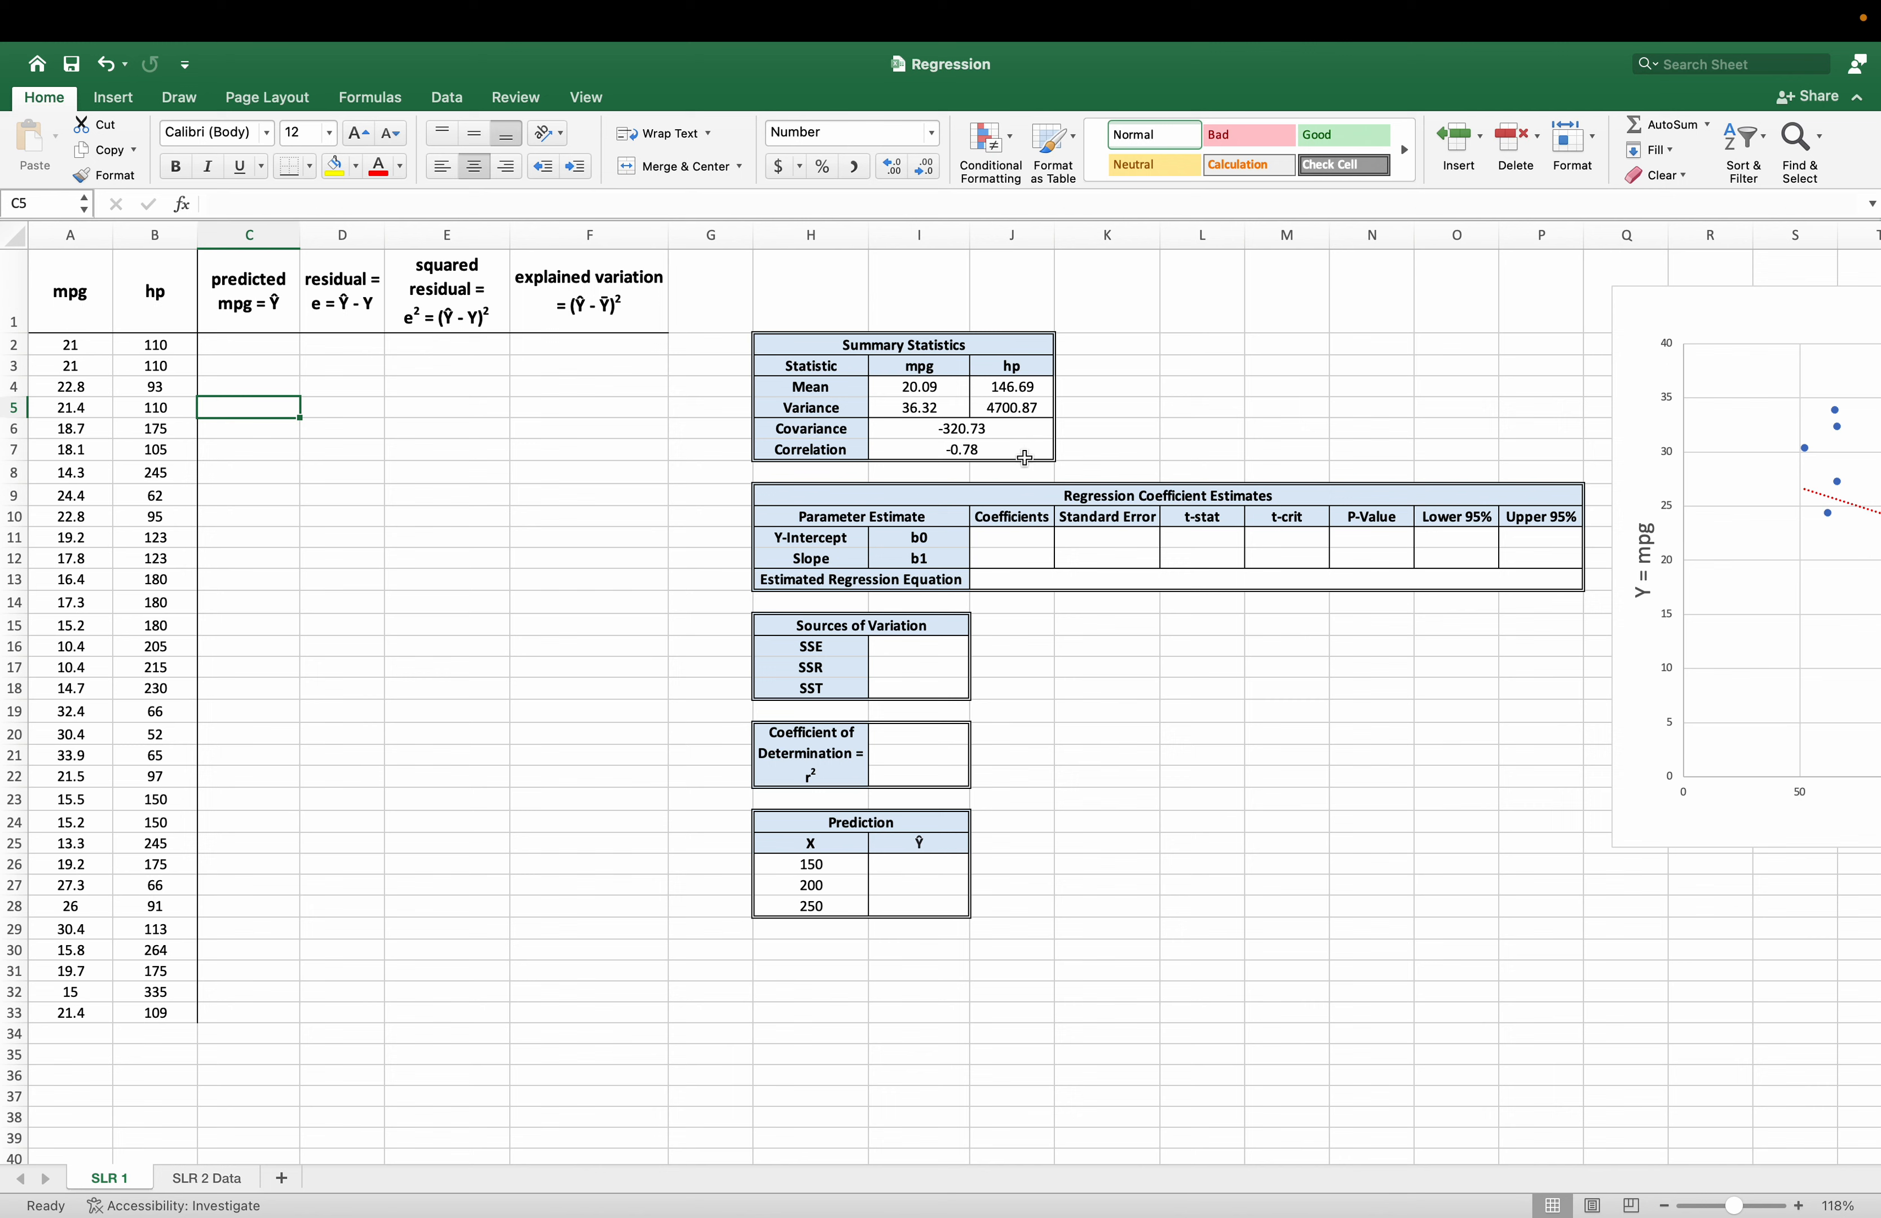
left_click(1010, 543)
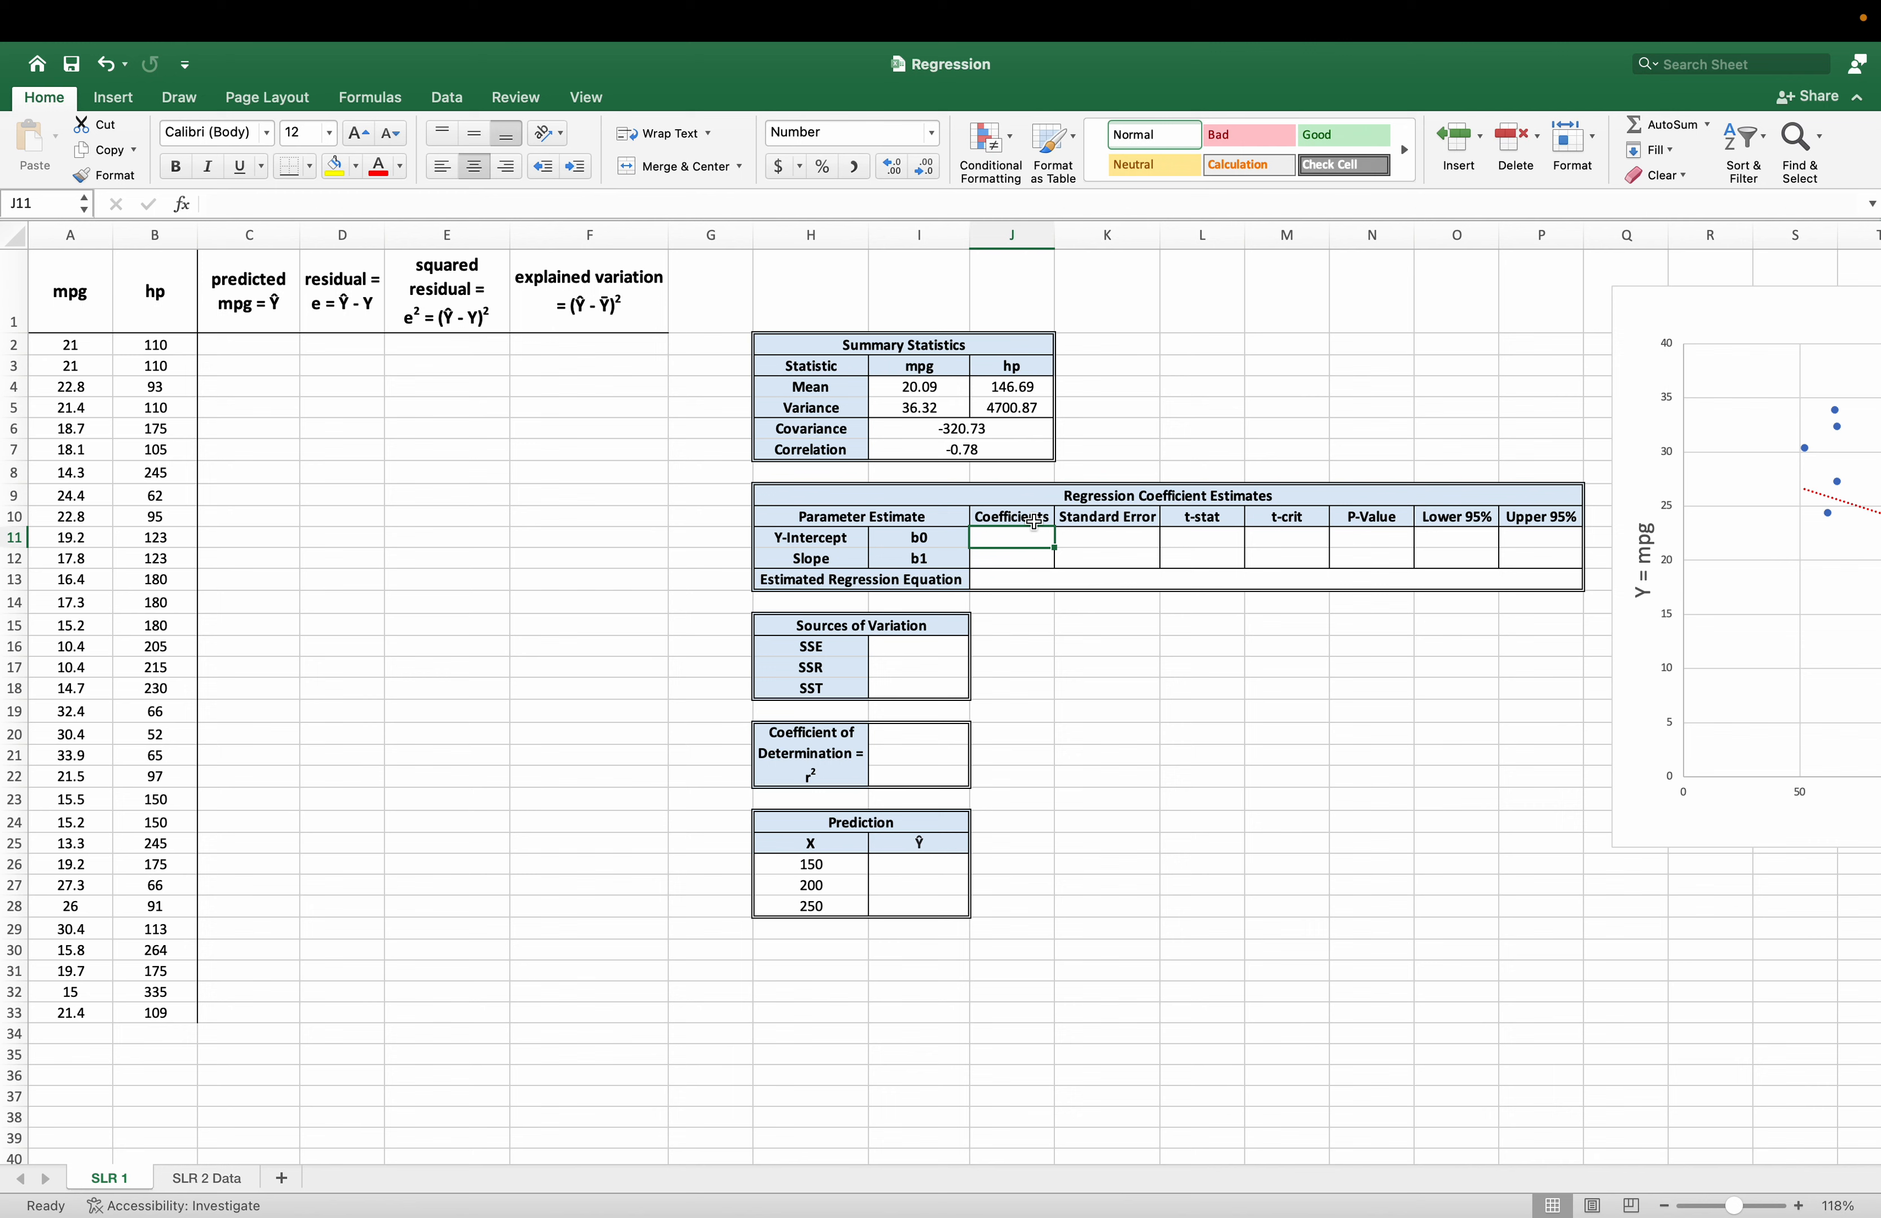
left_click(1028, 597)
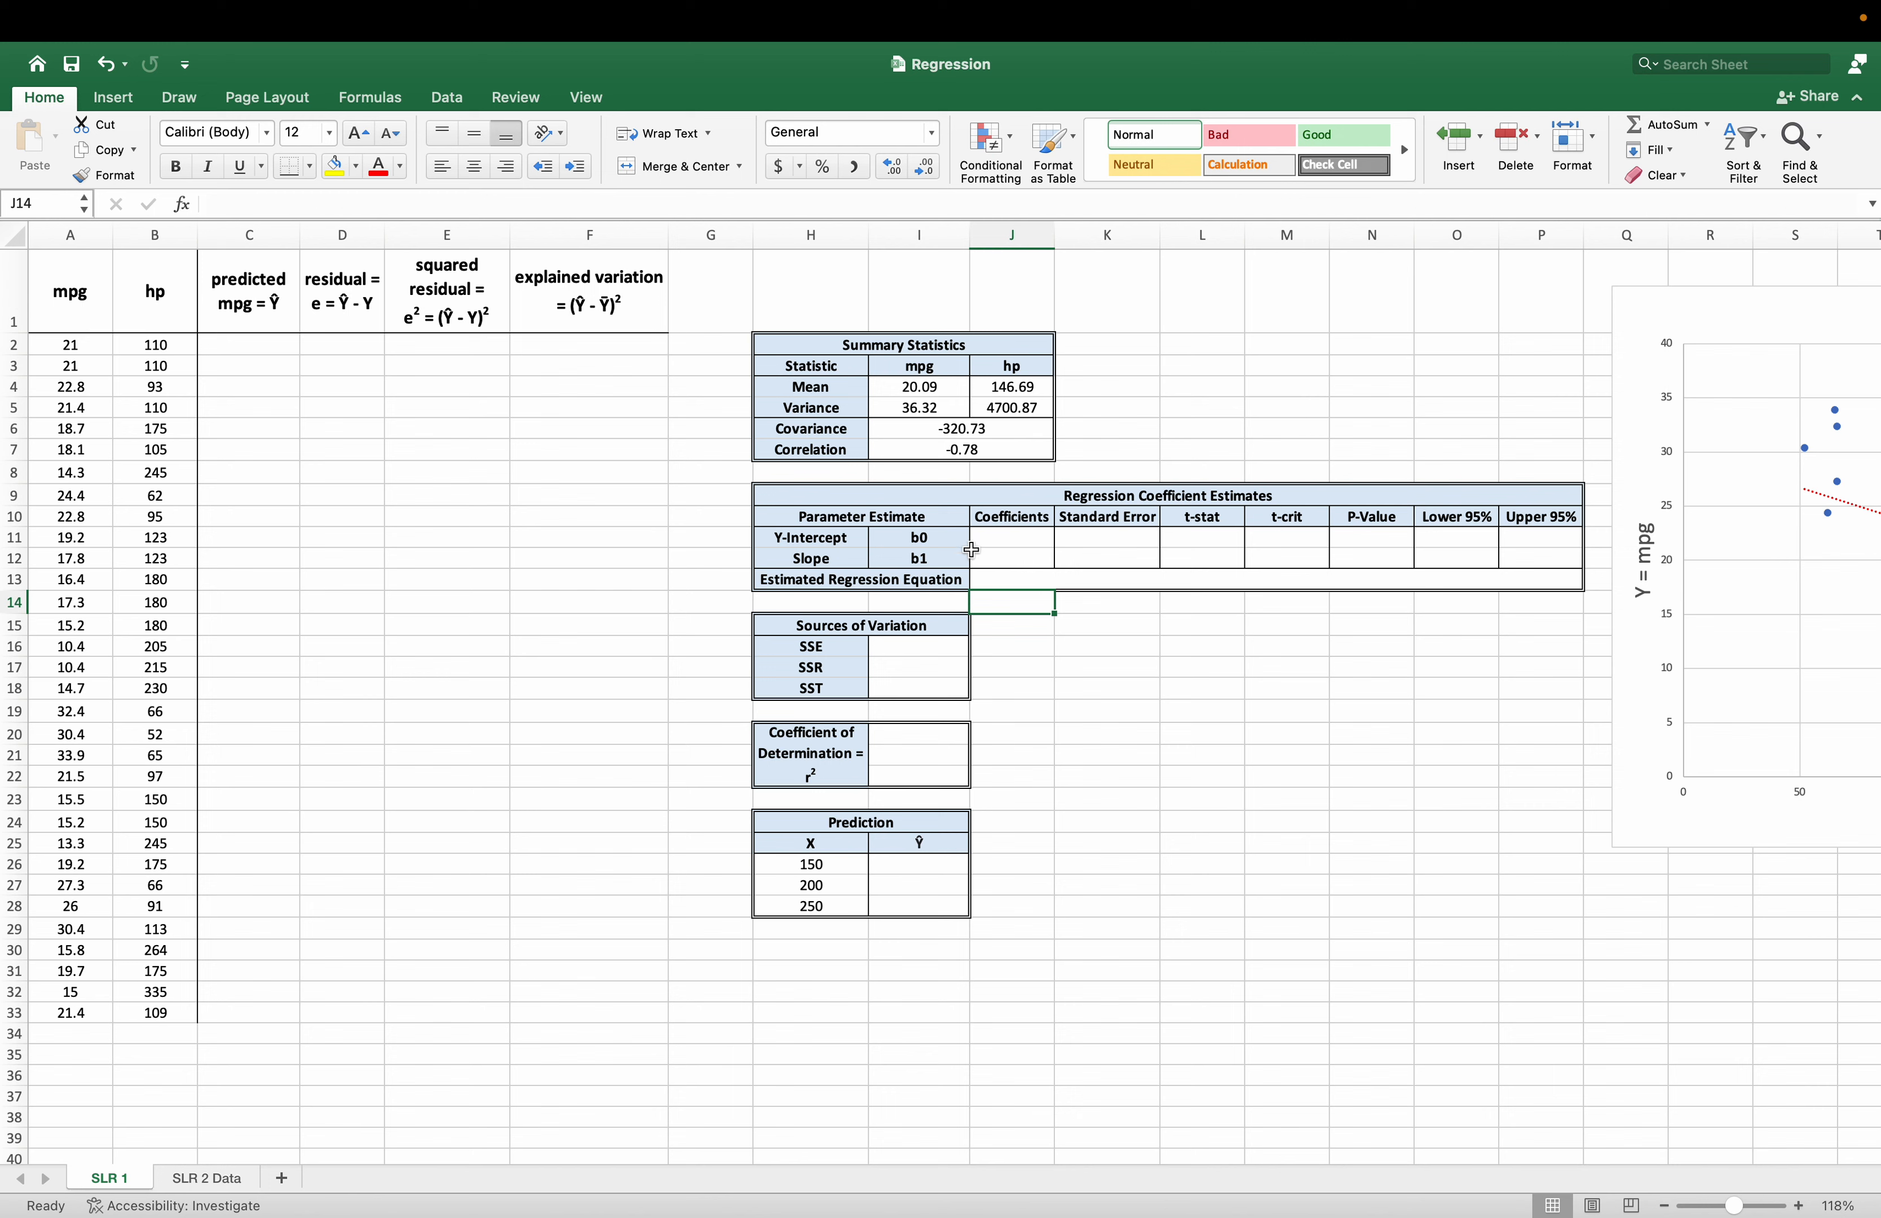
left_click(1026, 560)
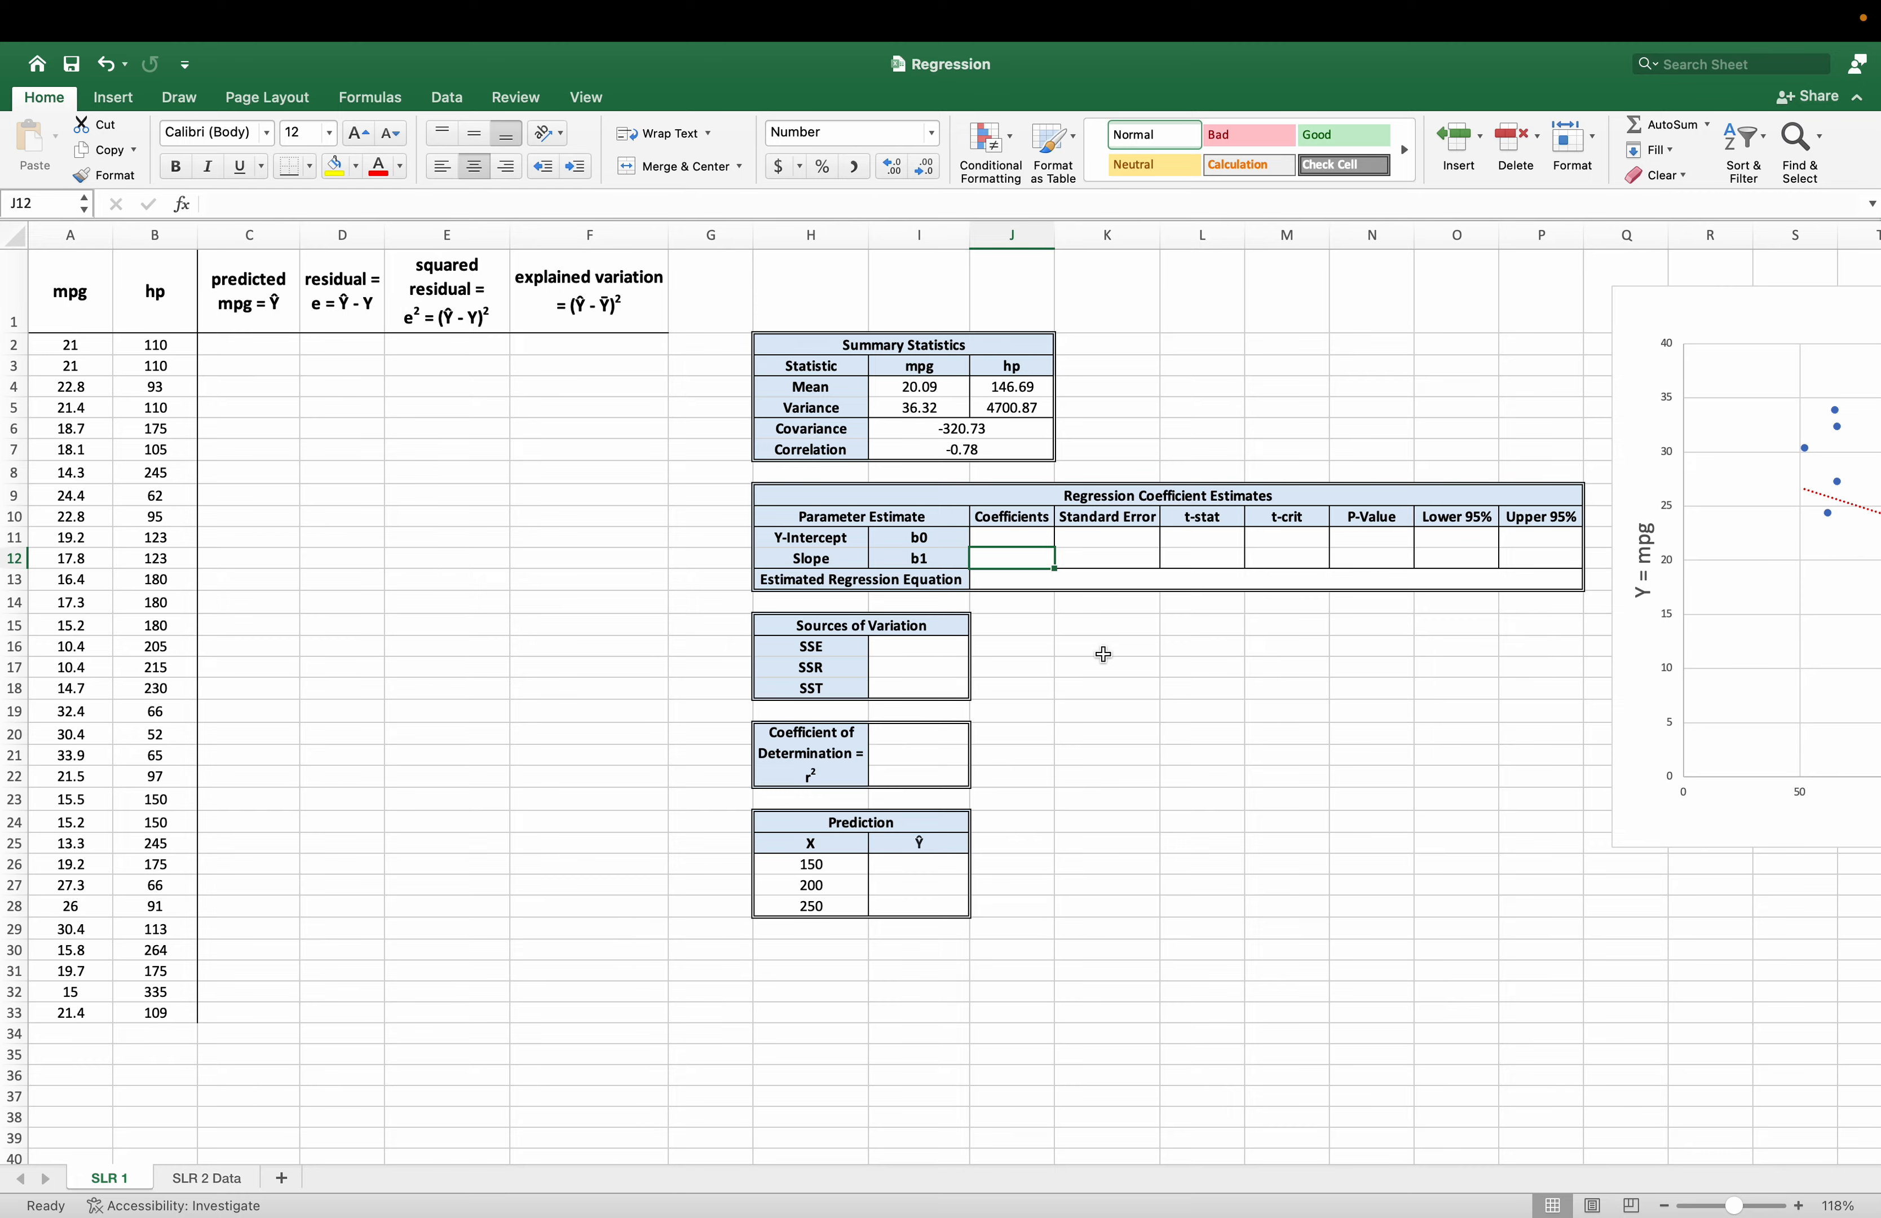
scroll(1072, 659, "left", 1)
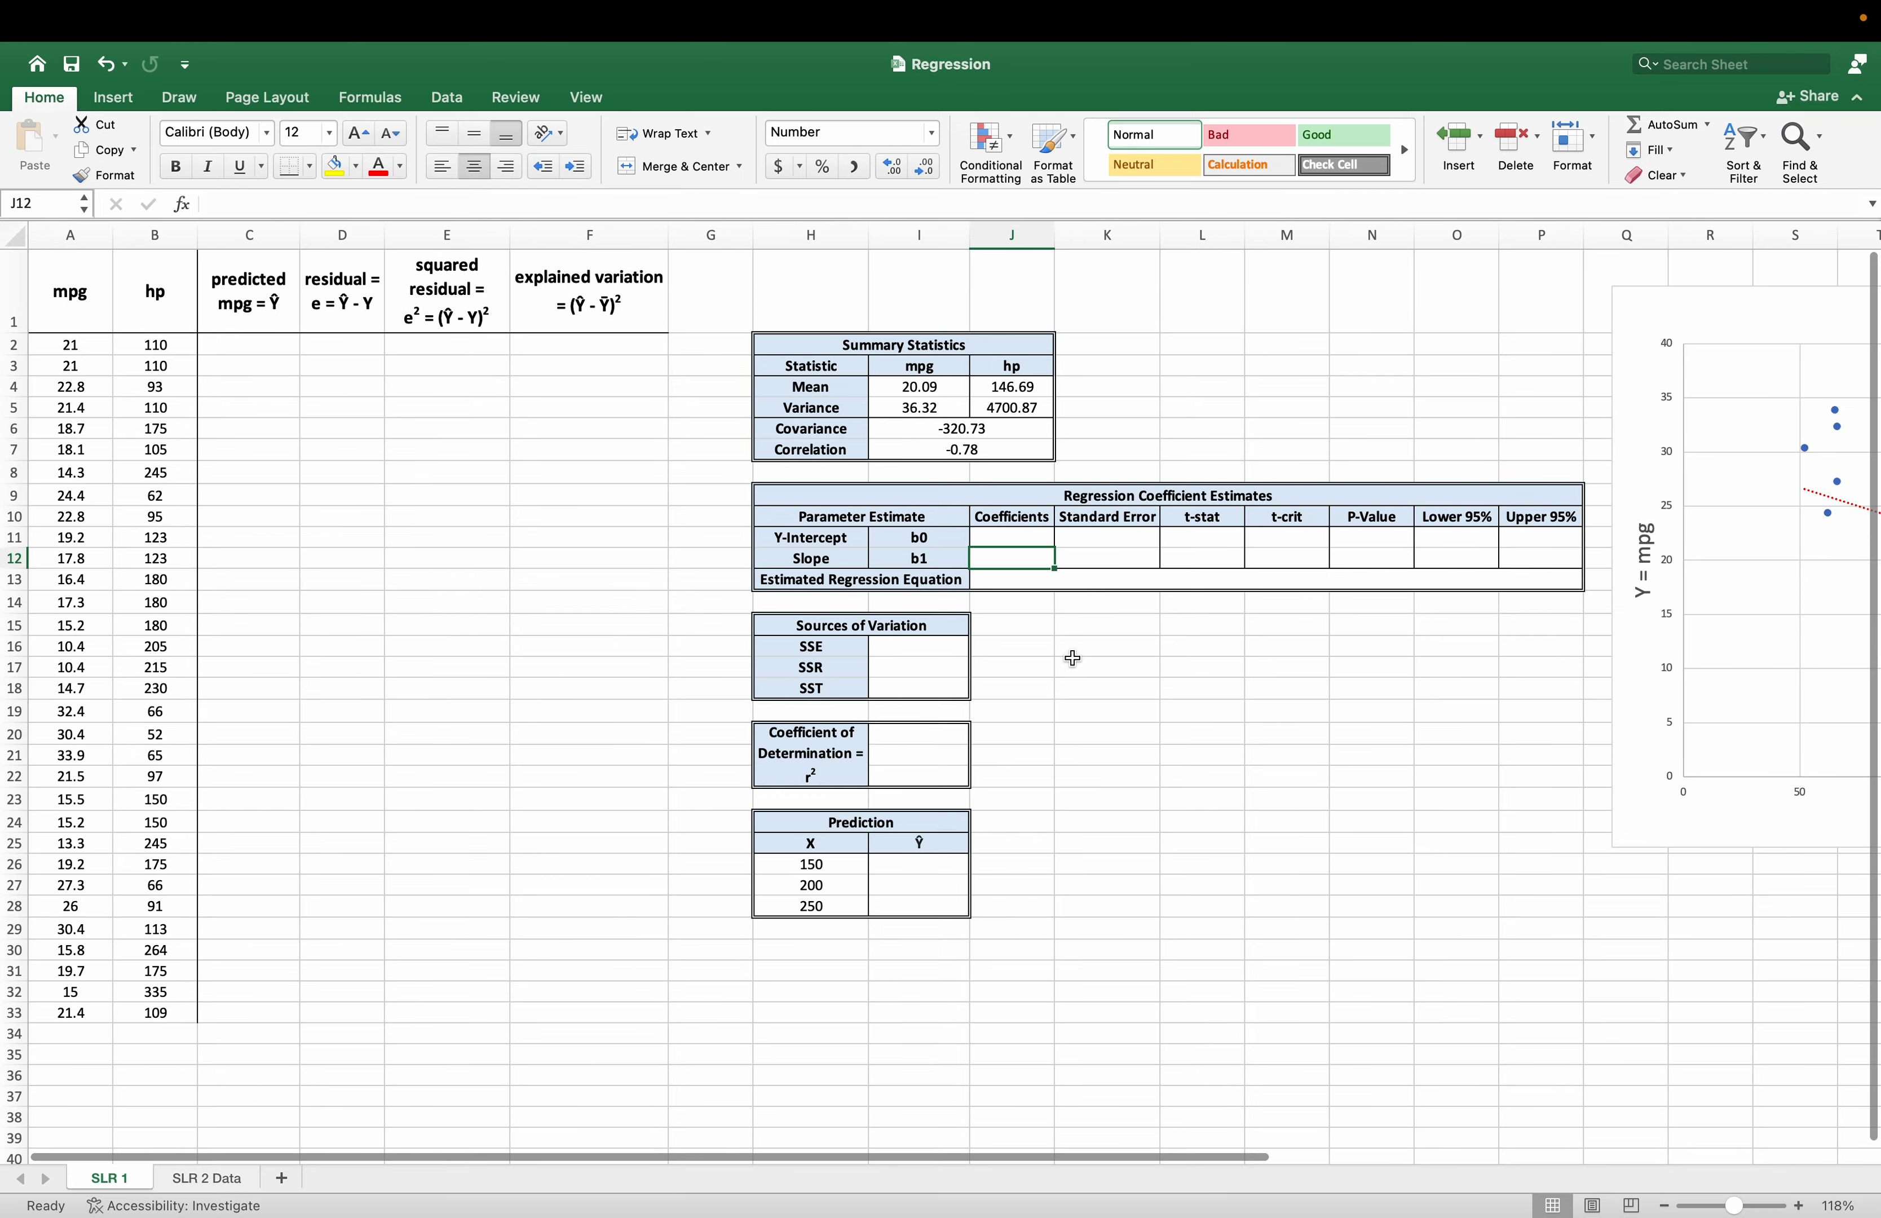
scroll(1072, 658, "right", 8)
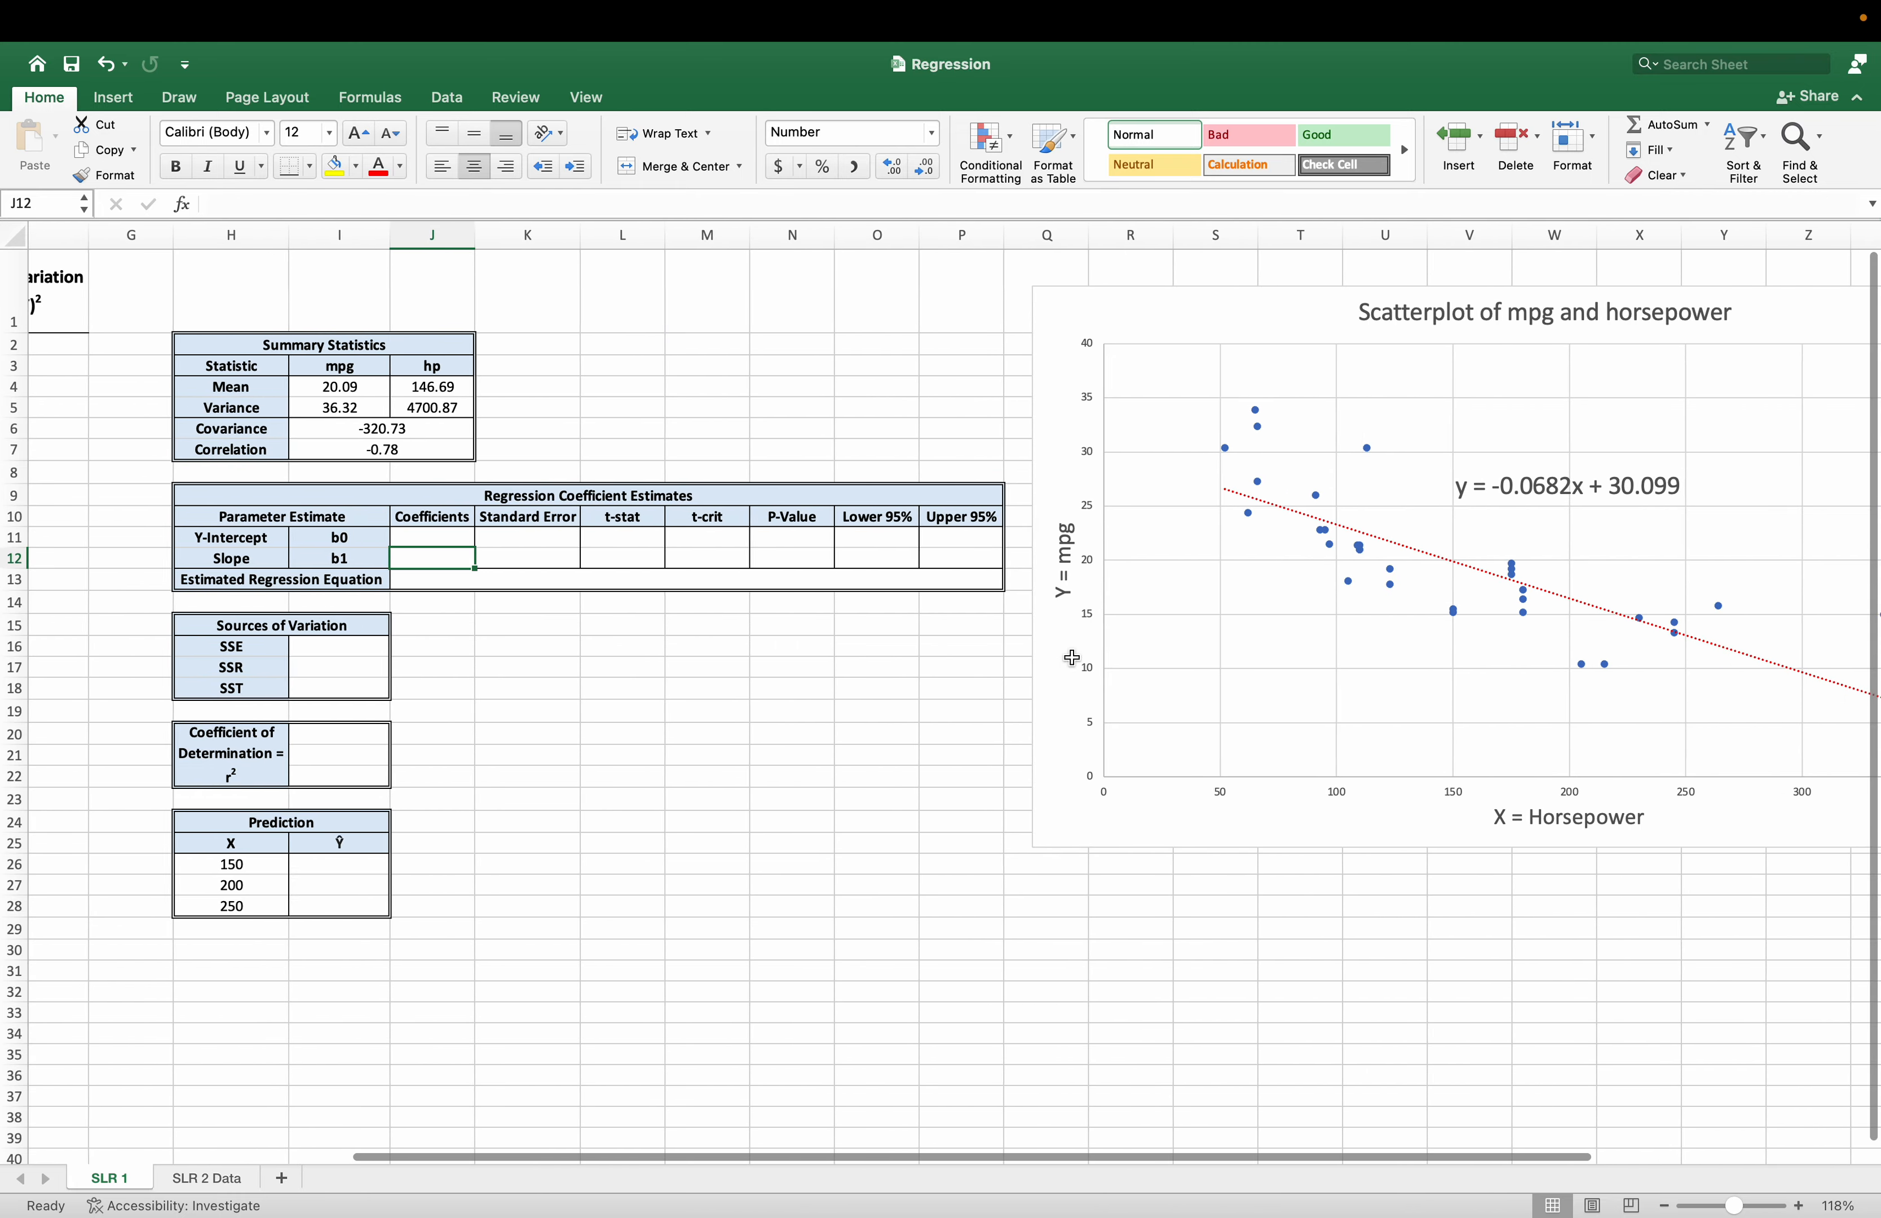
scroll(1072, 659, "left", 8)
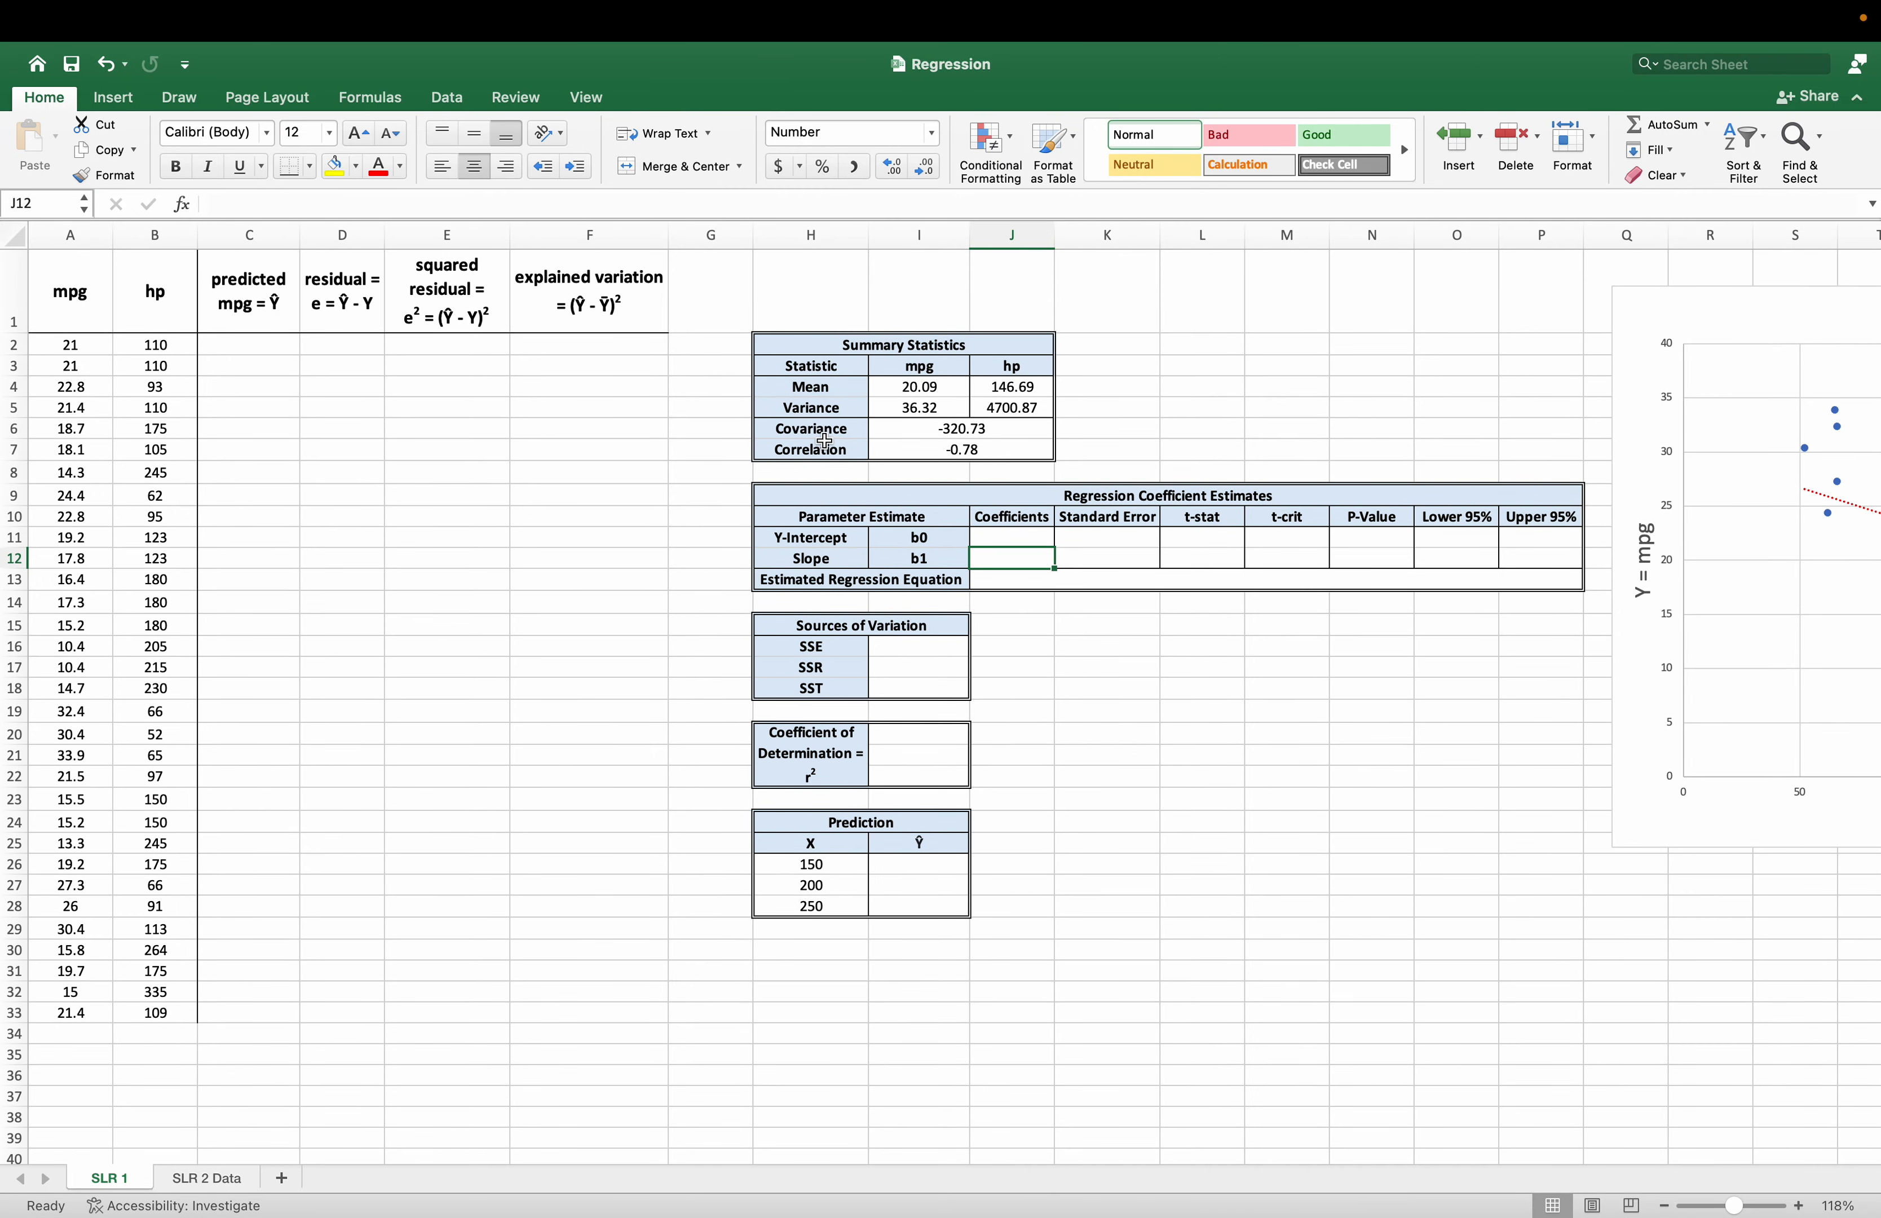
Calculate the slope b1 in J12 as the covariance divided by the hp variance, with =I6/J5.
left_click_drag(824, 440, 933, 430)
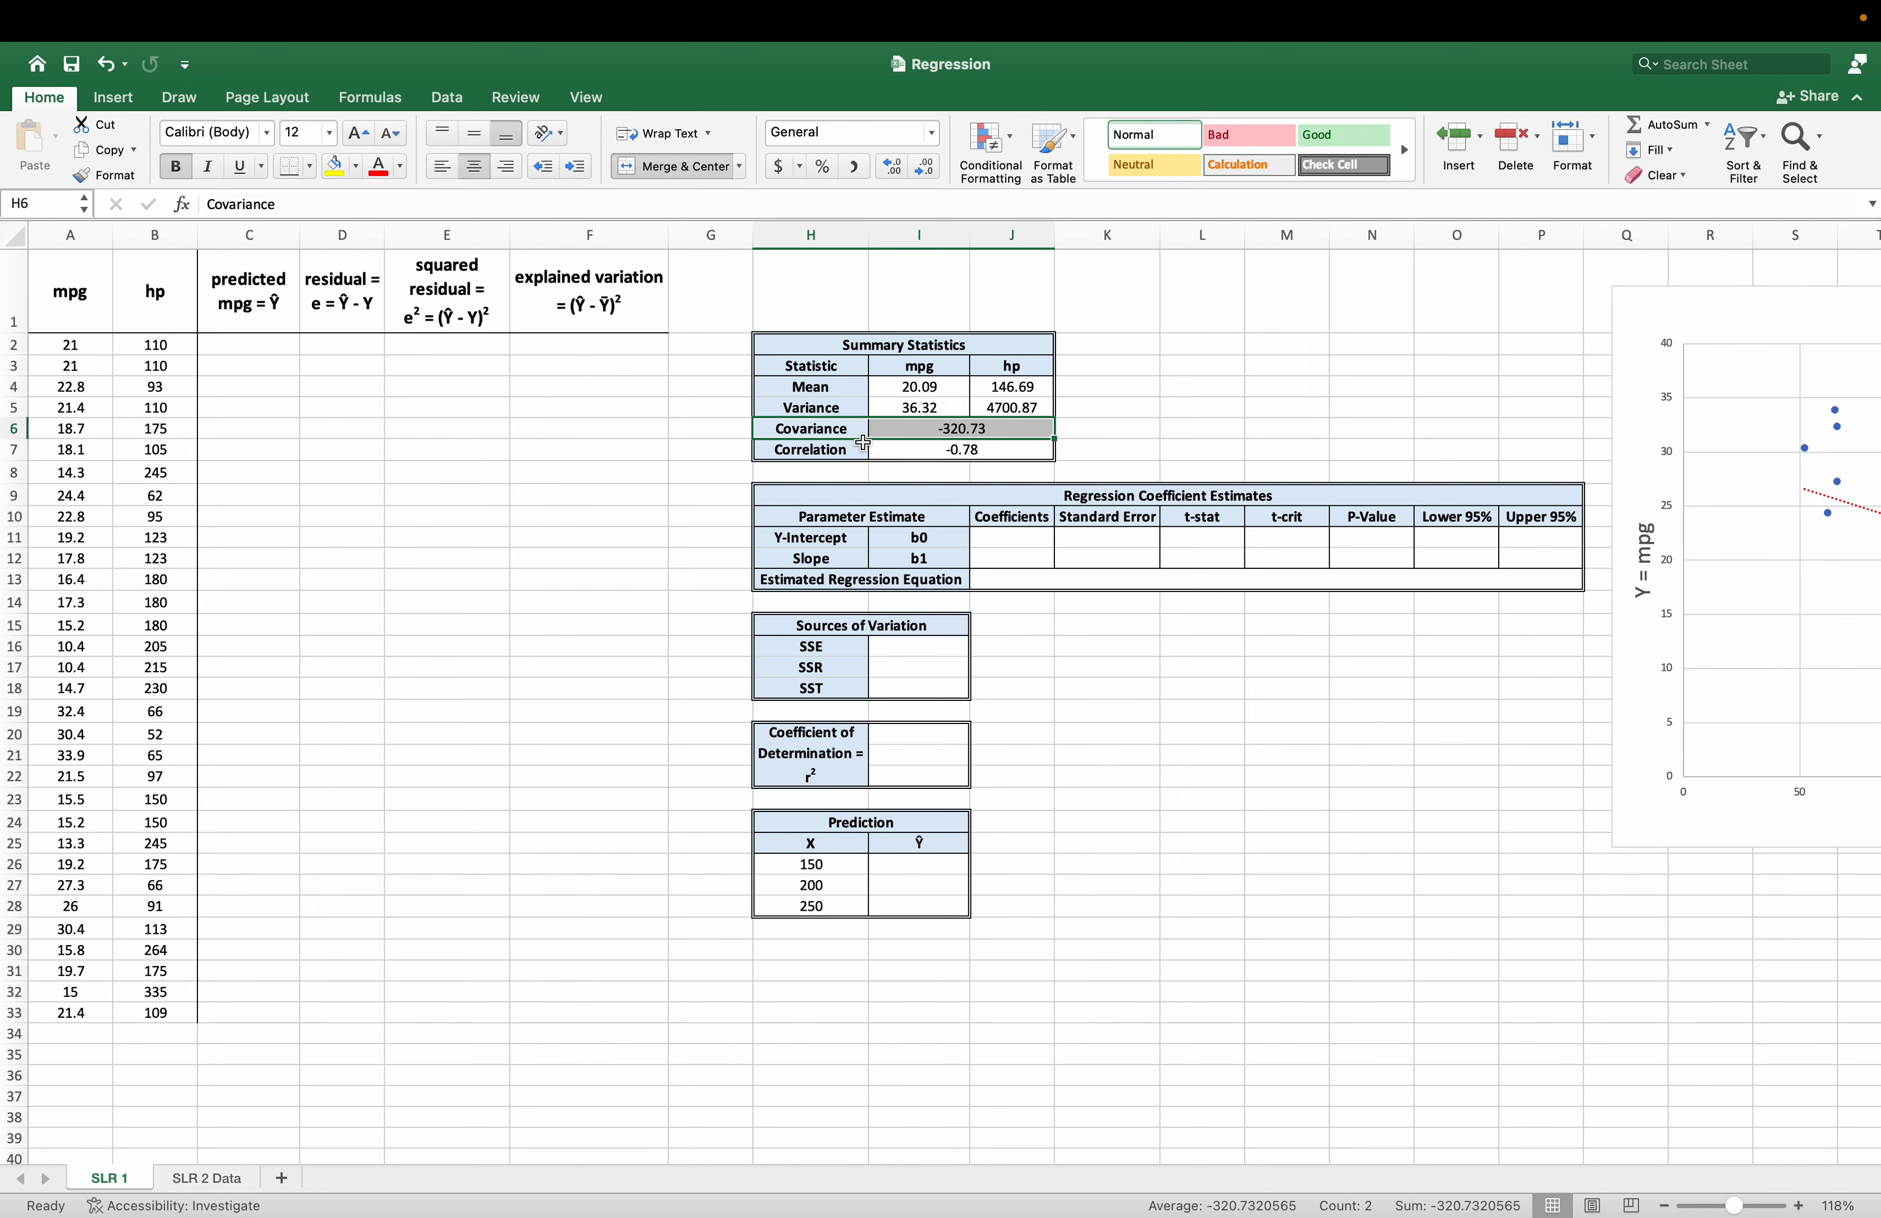
left_click(1022, 406)
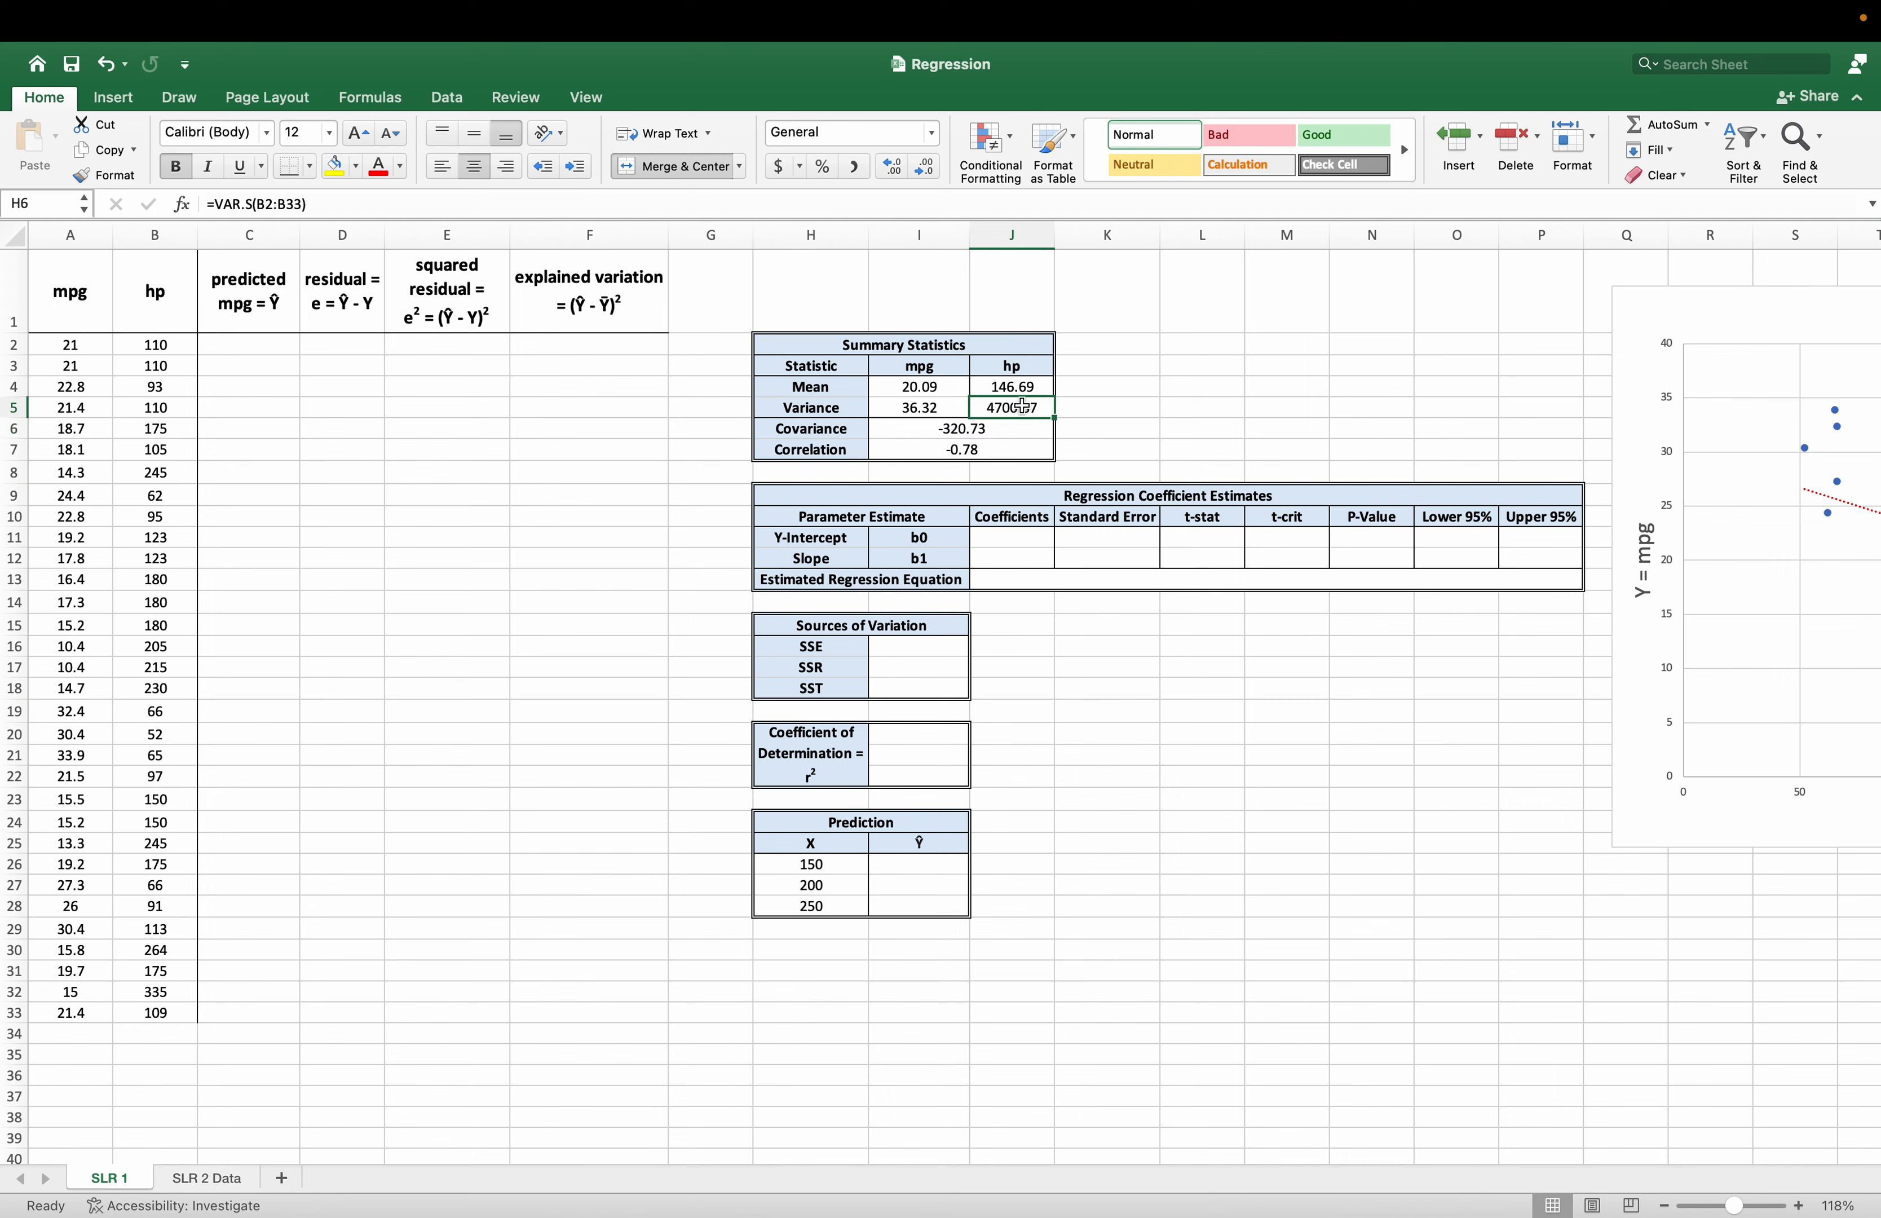
left_click(1019, 558)
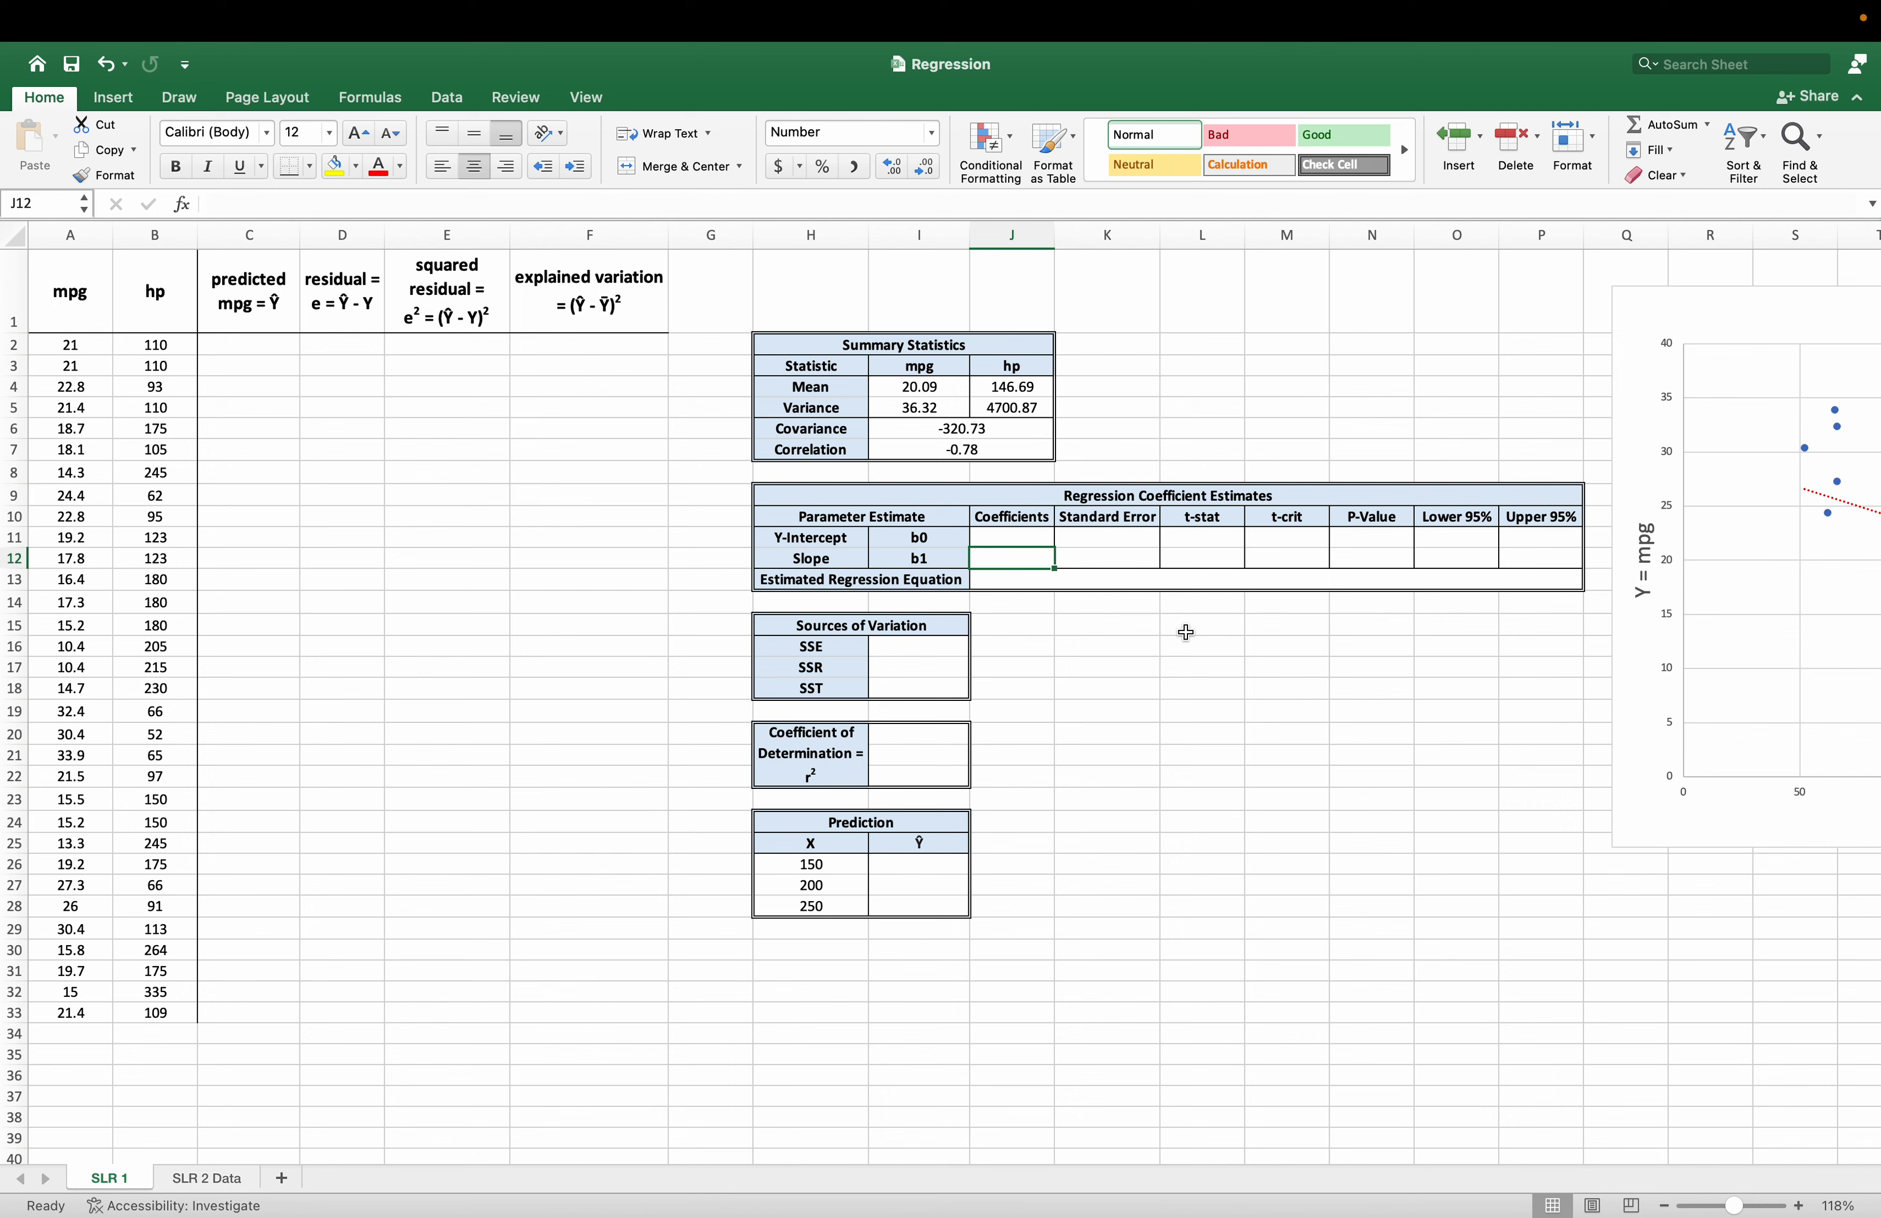
type("=")
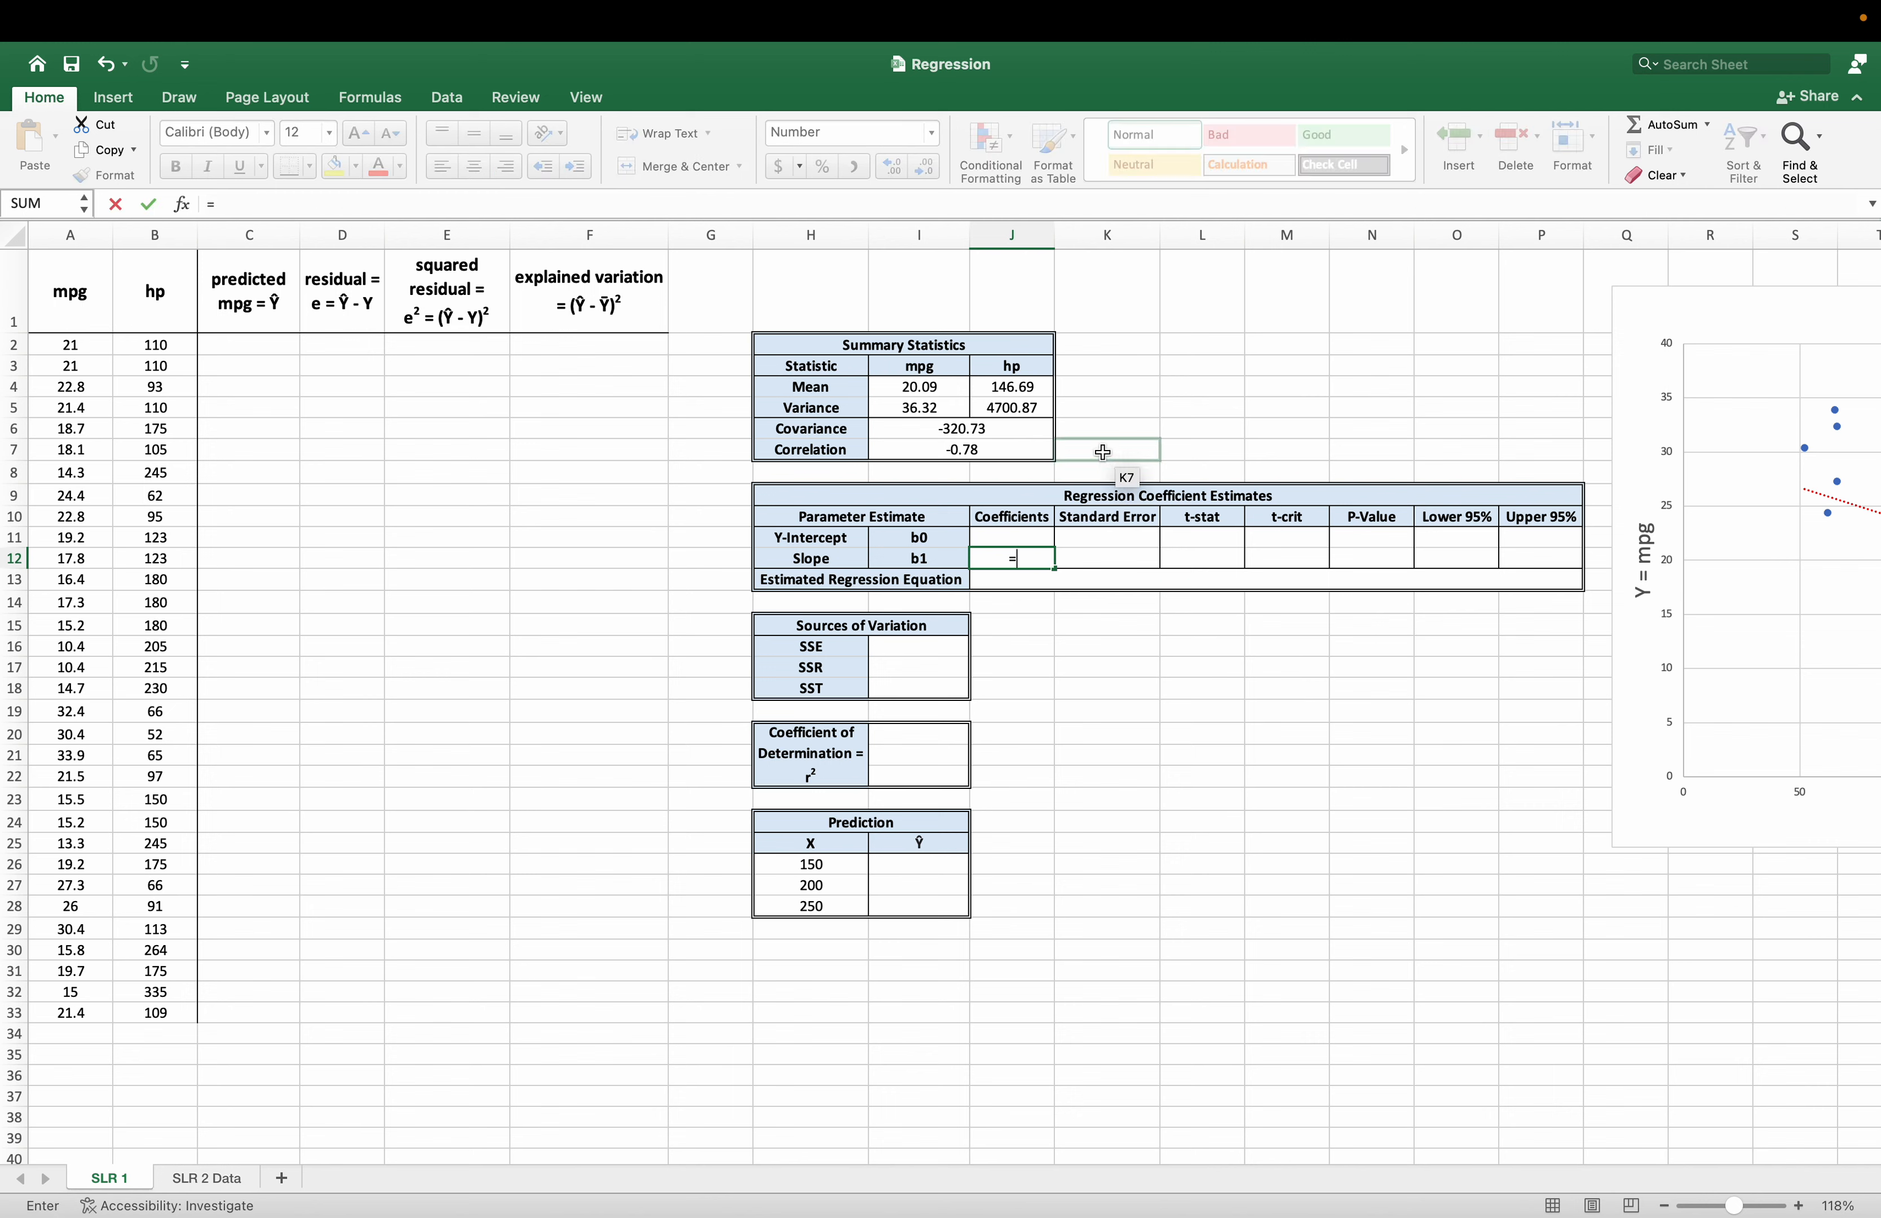
left_click(955, 425)
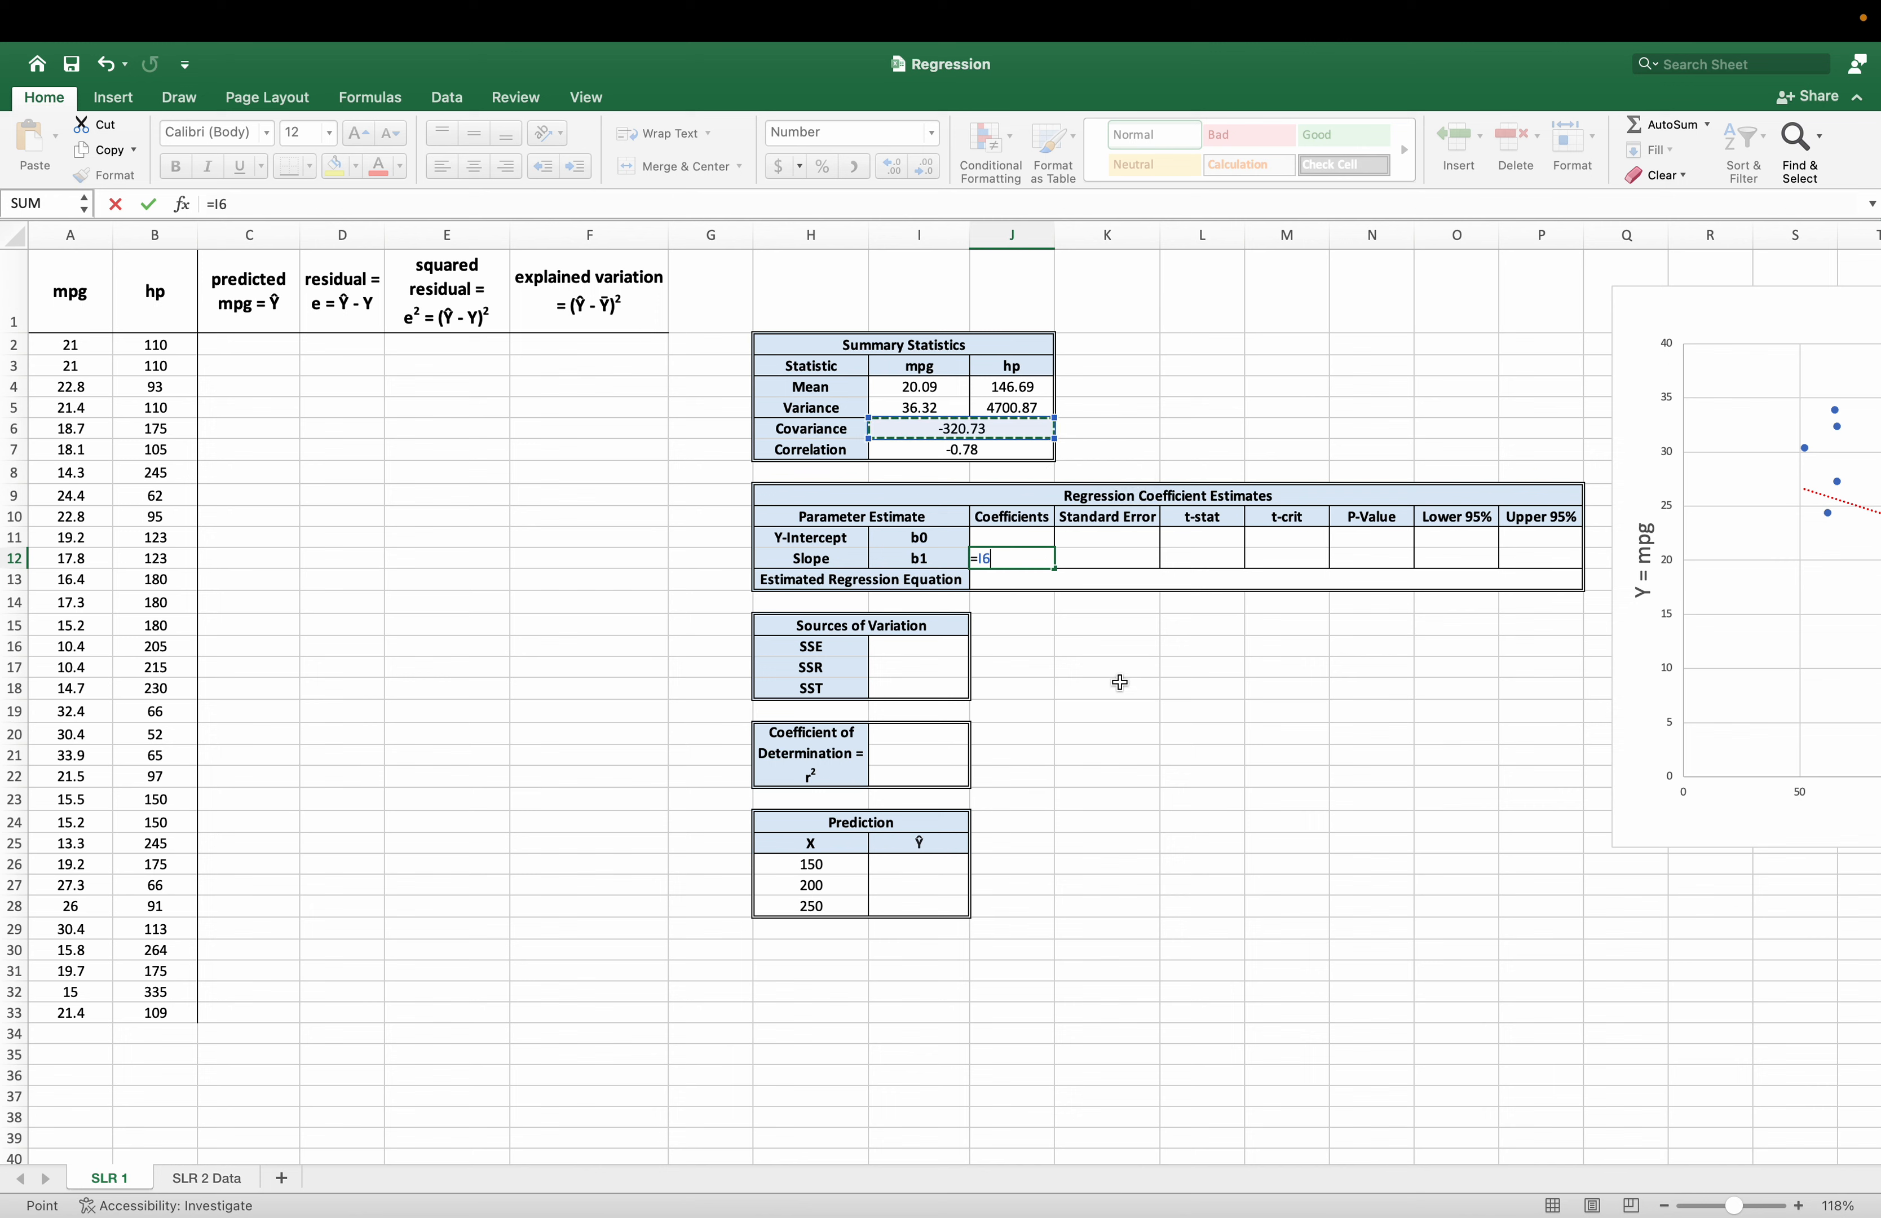
type("/")
left_click(1032, 406)
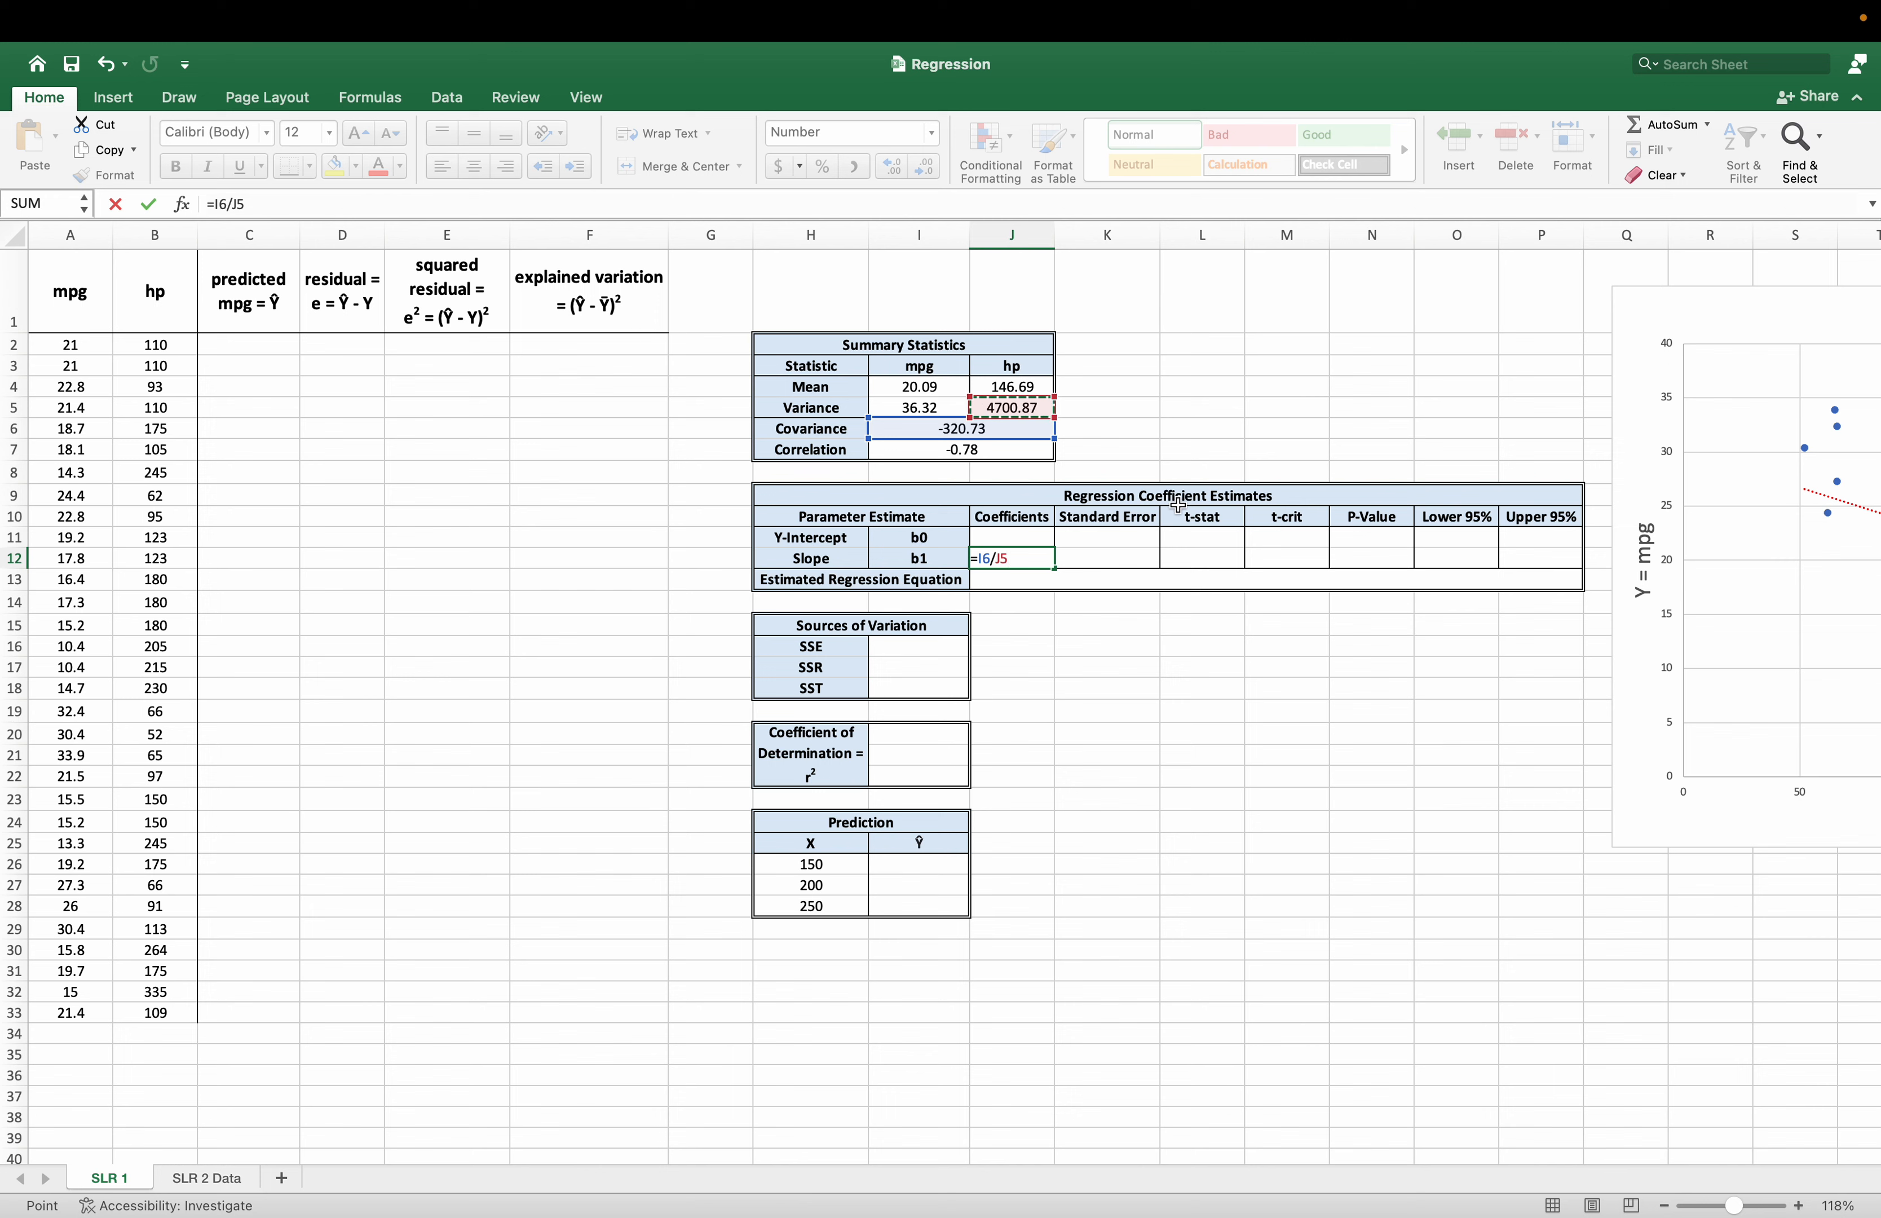
key("Return")
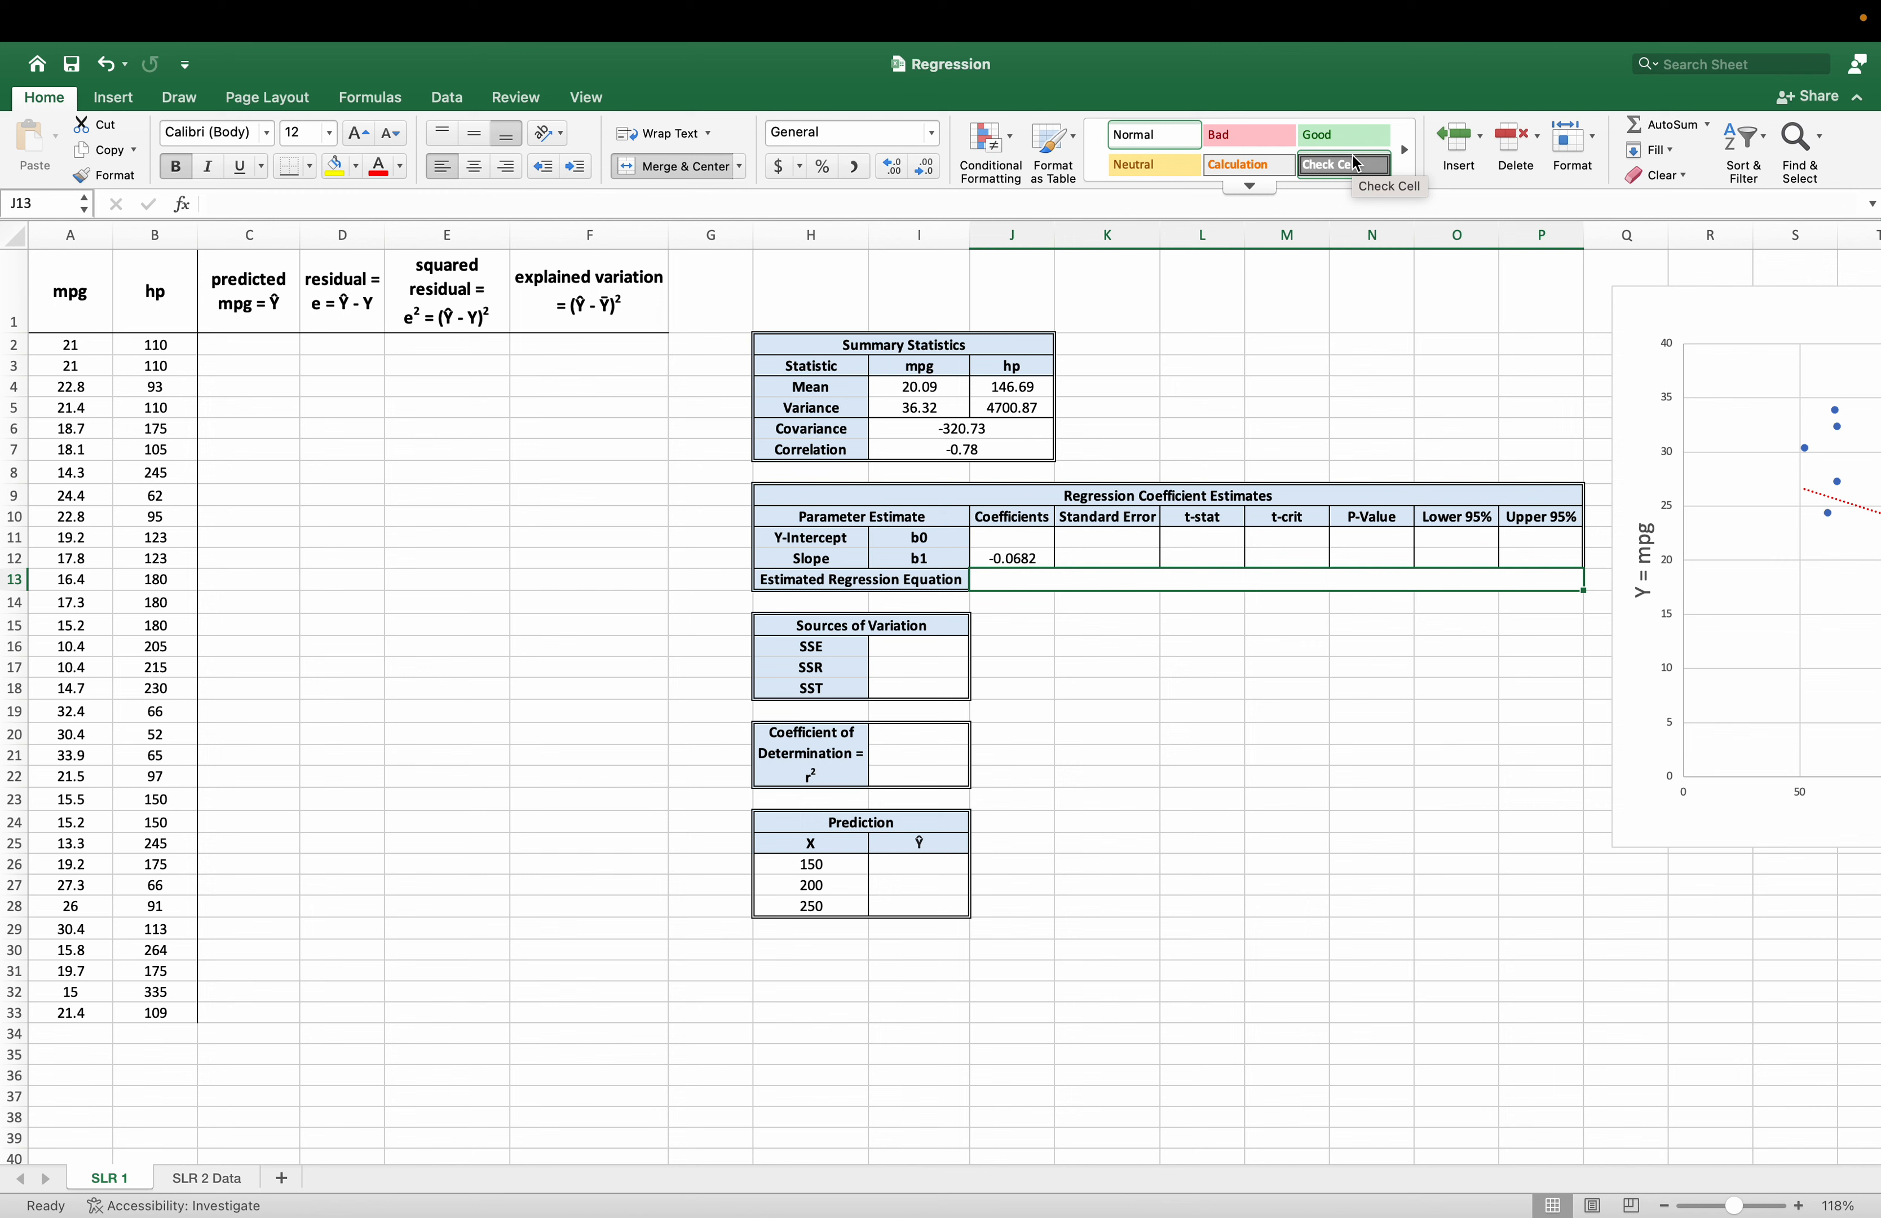
Calculate the y-intercept b0 in J11 as mean mpg minus slope times mean hp, with =I4-J12*J4.
left_click(1018, 546)
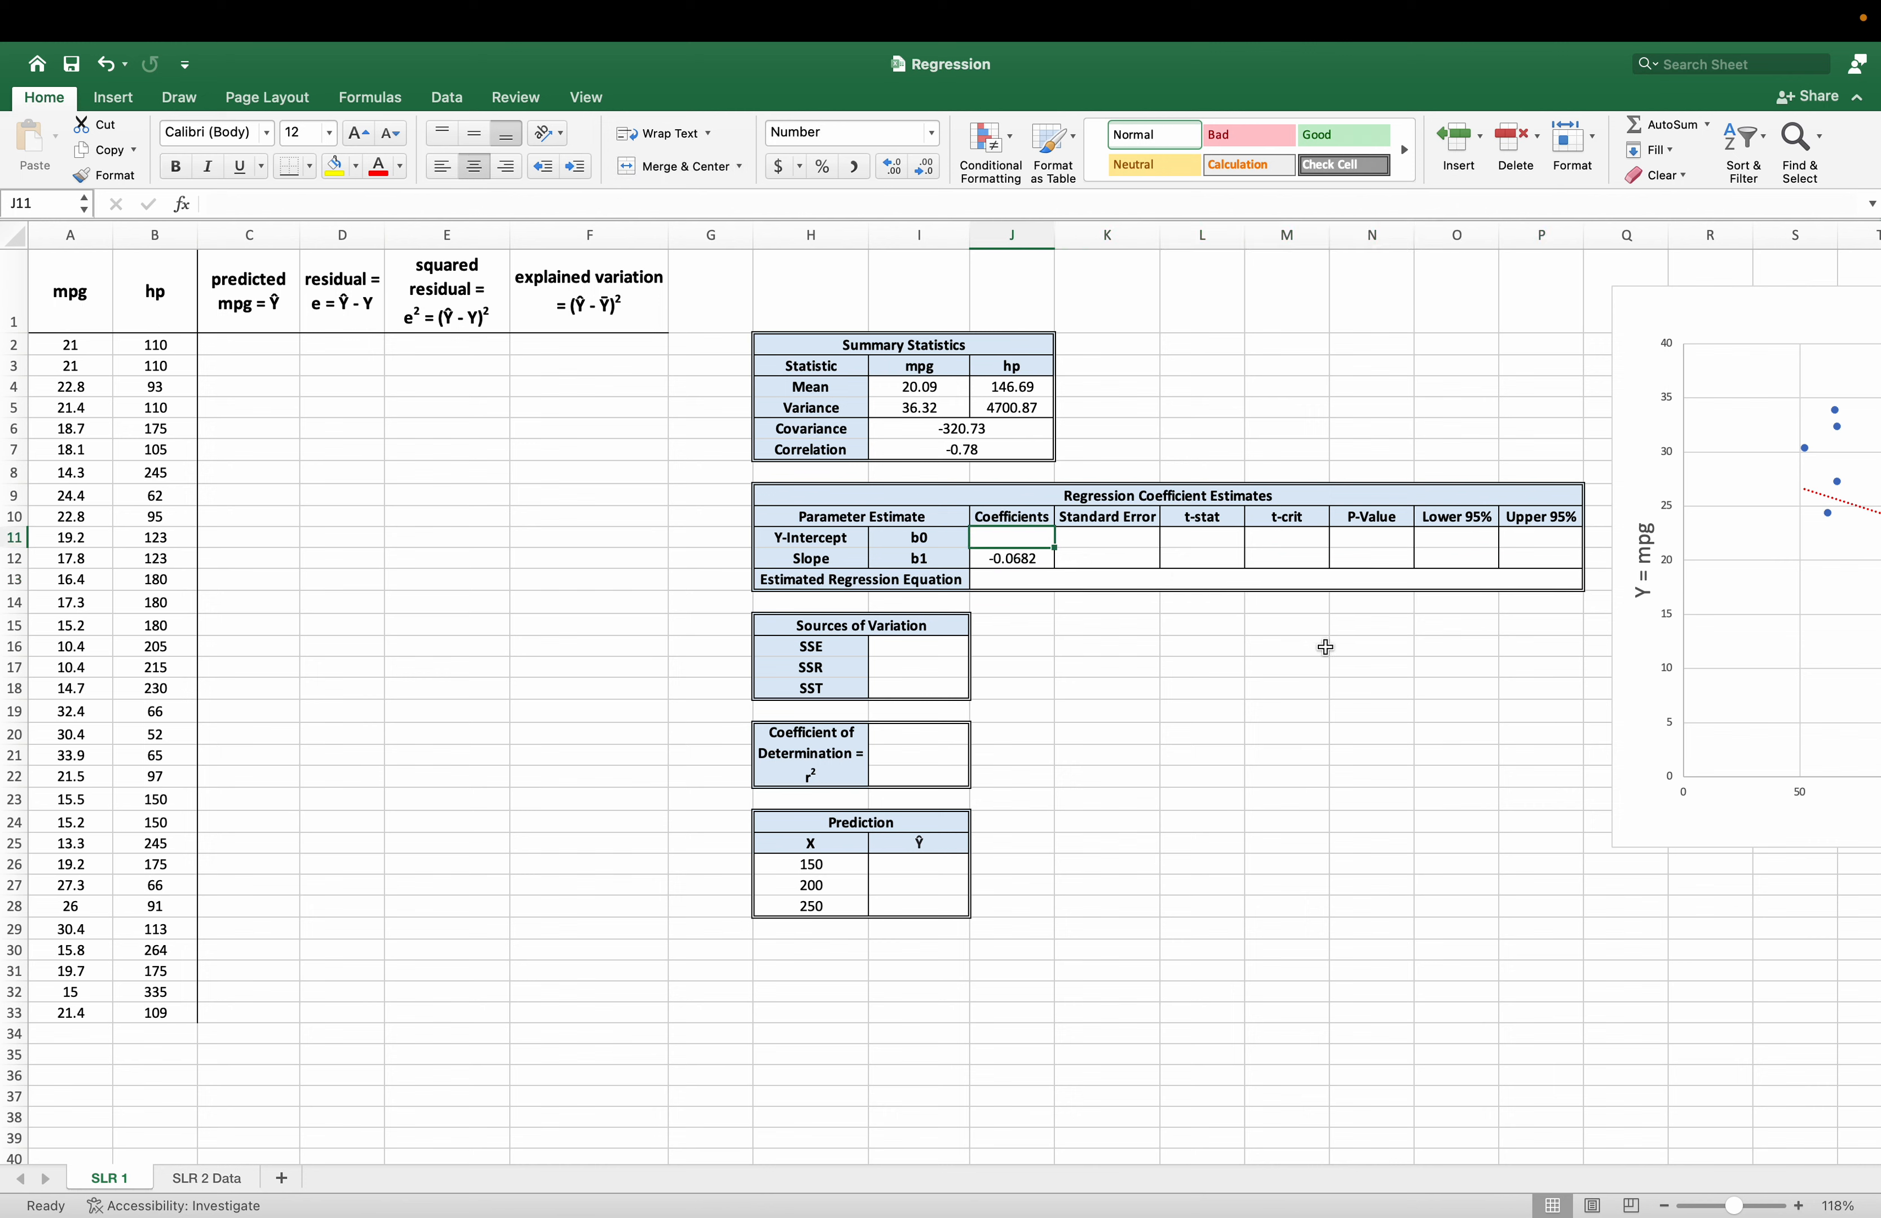
type("=")
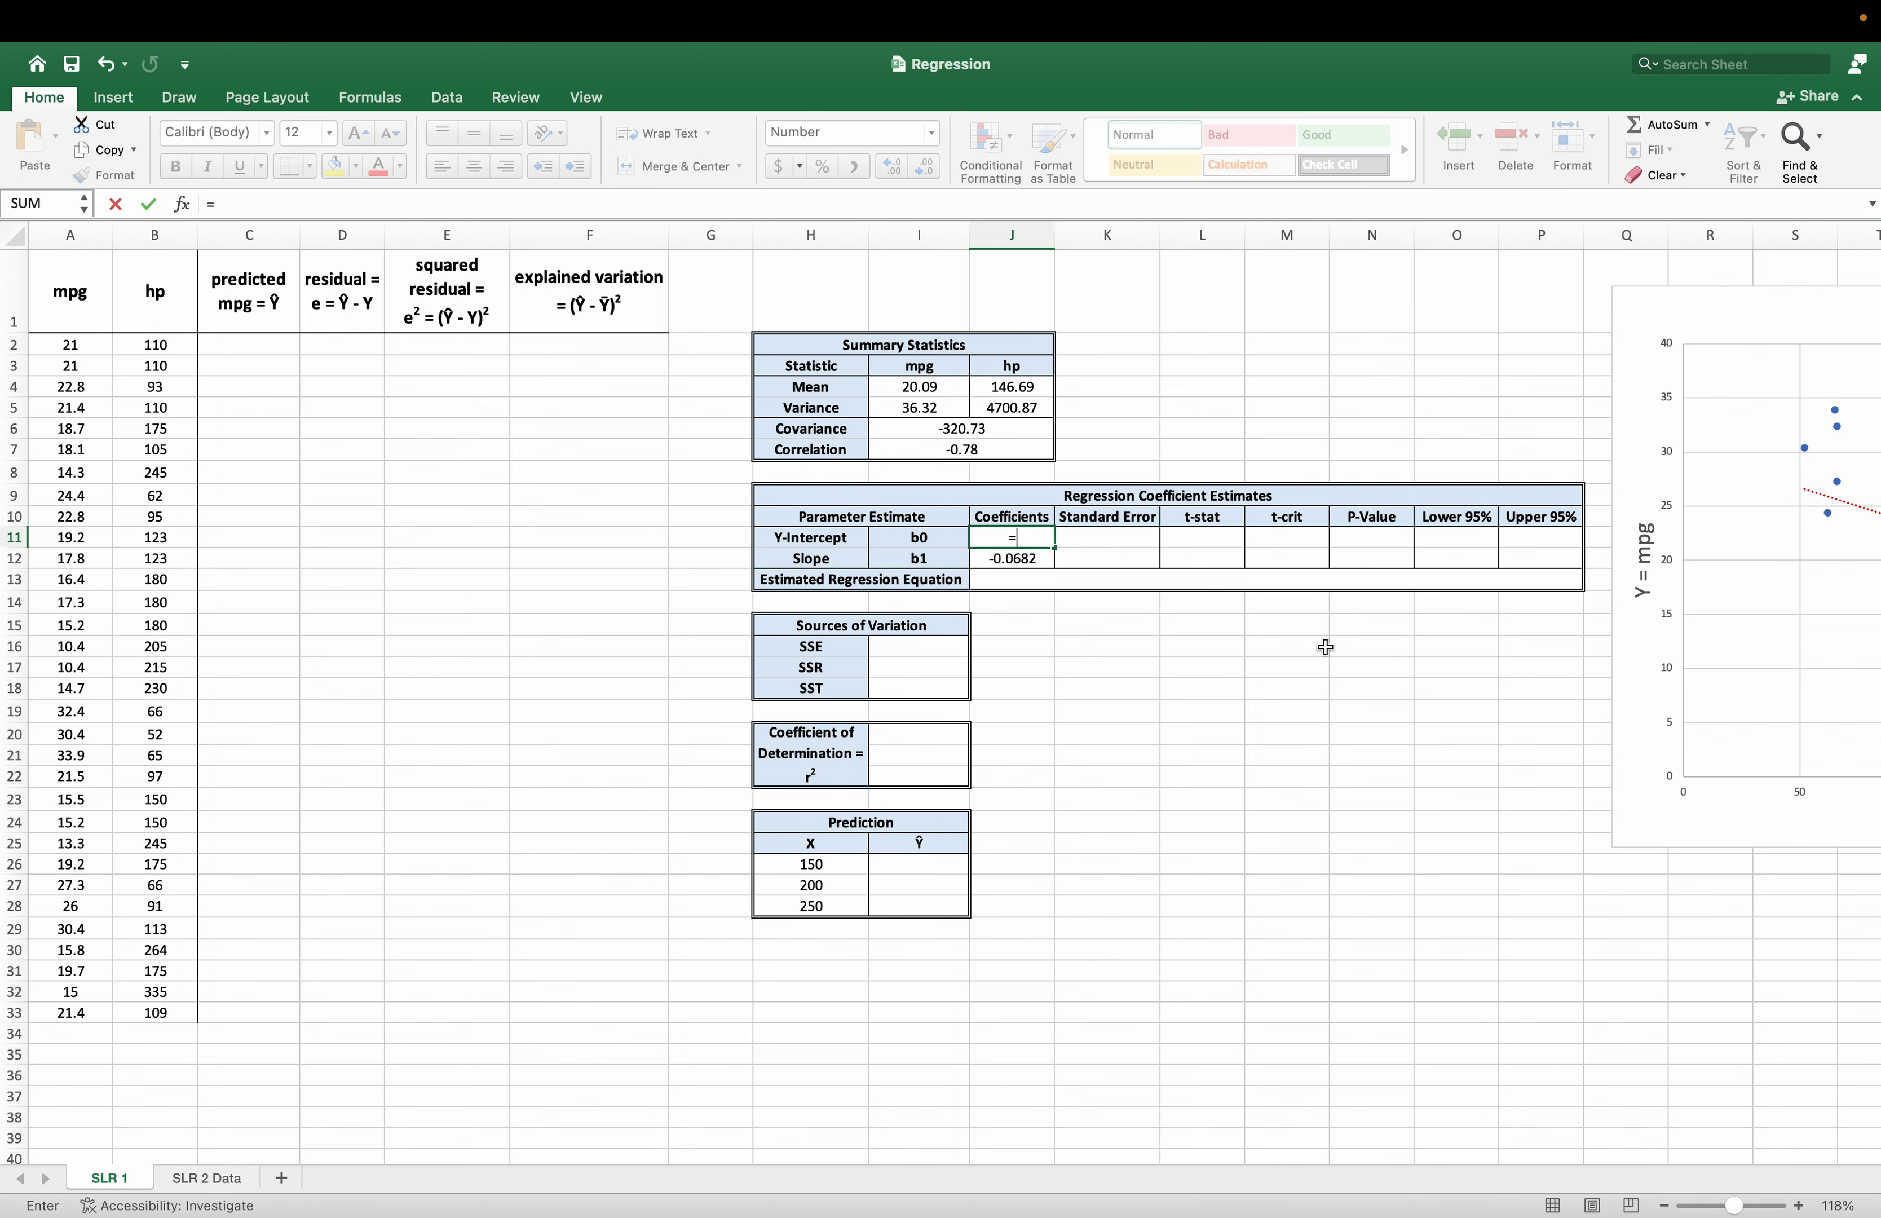
left_click(950, 389)
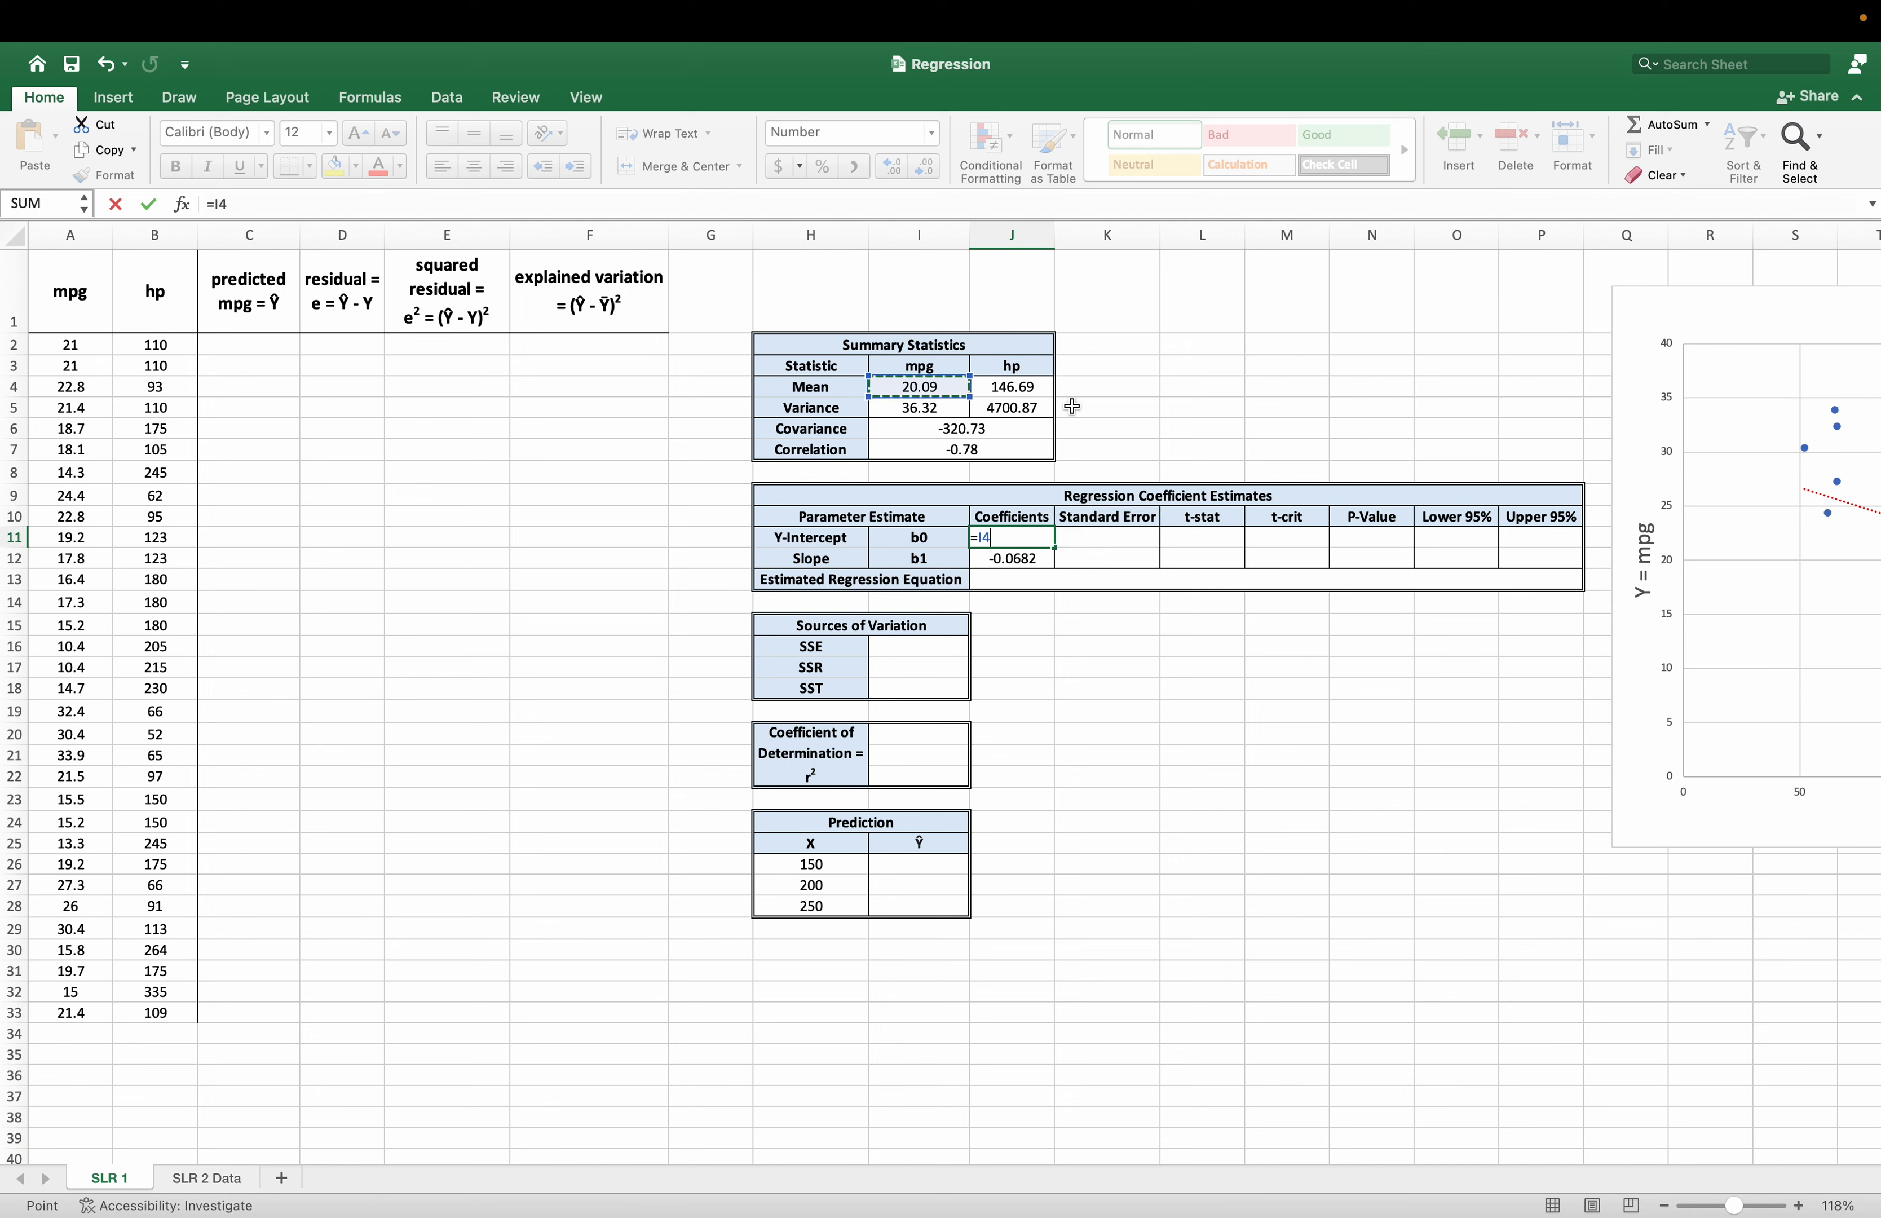
type("-")
left_click(1028, 560)
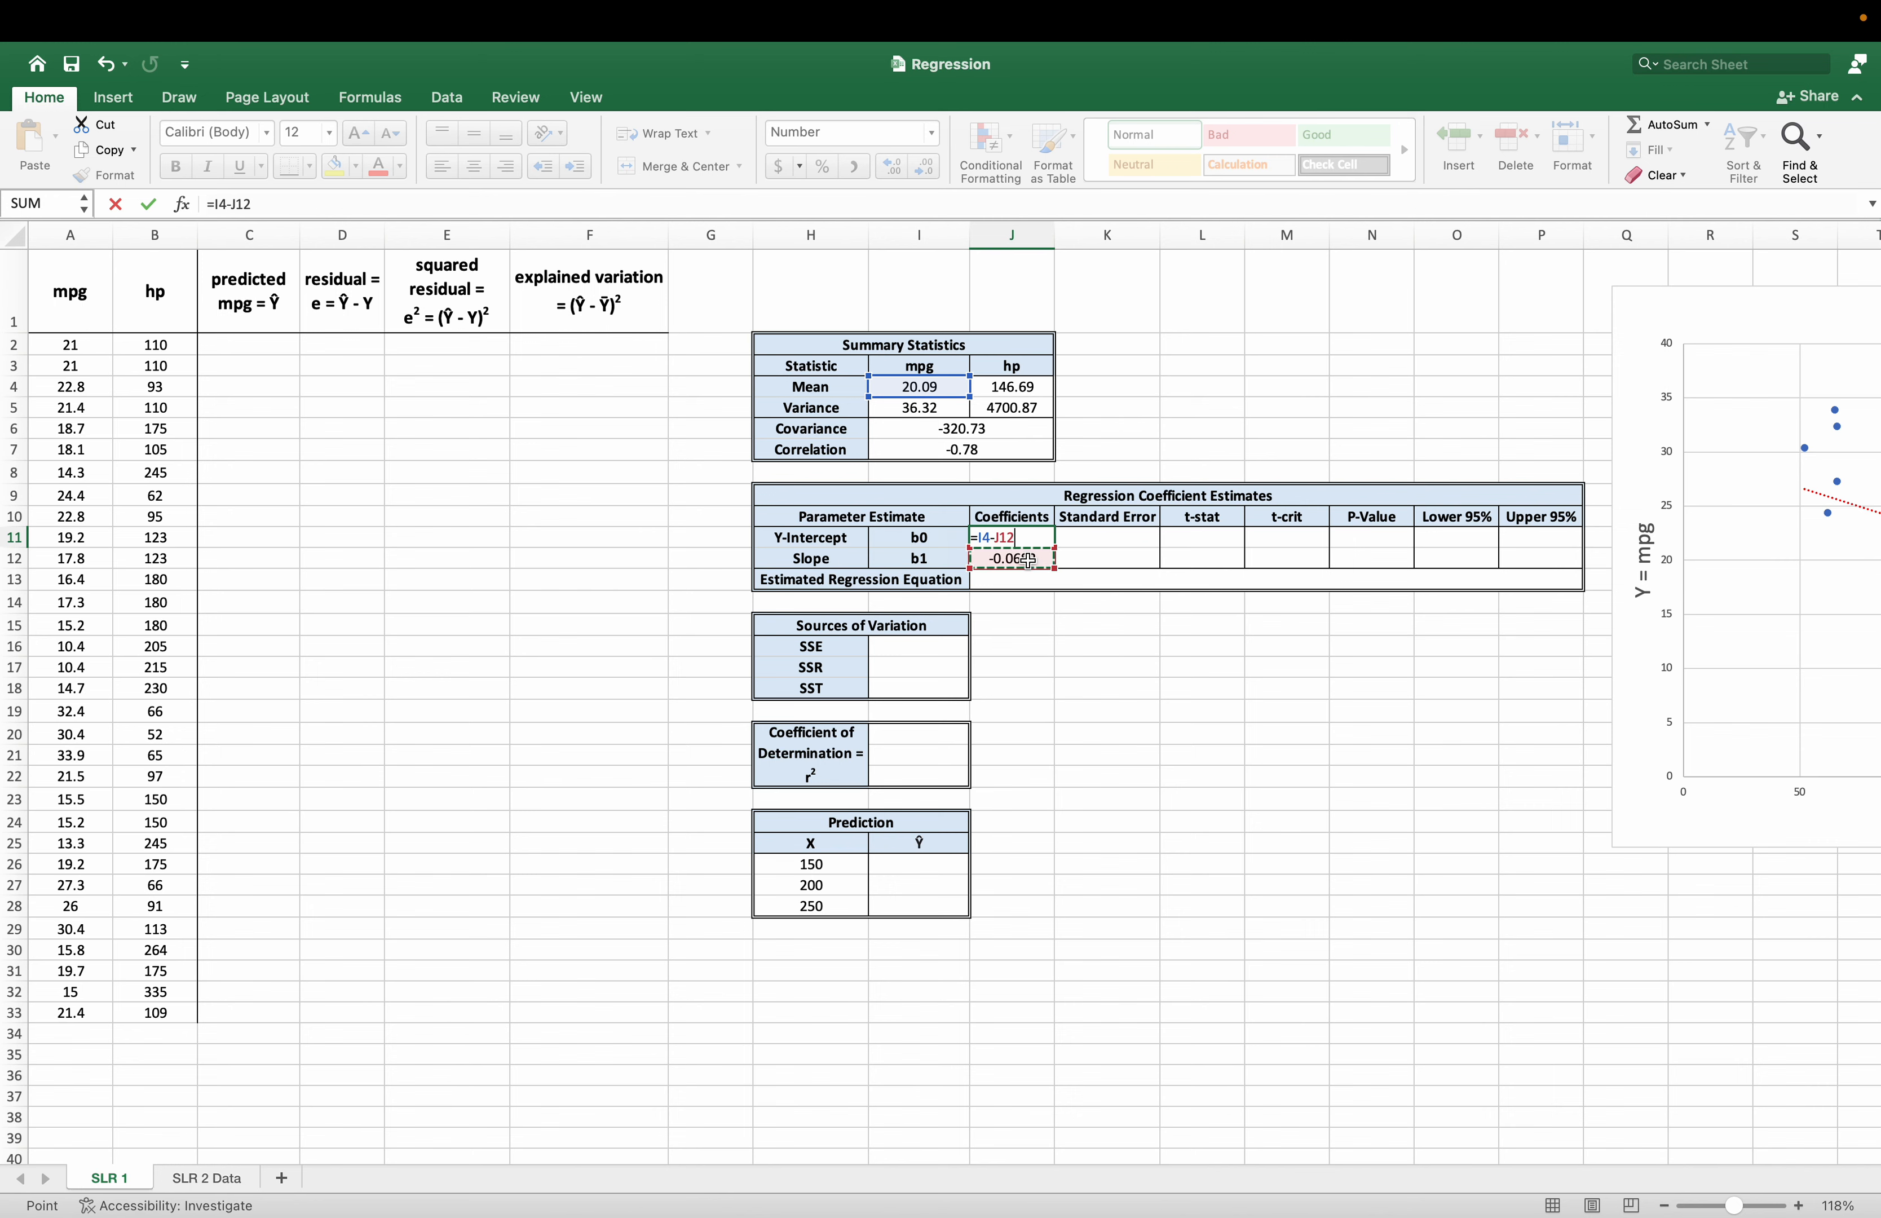
type("*")
left_click(1030, 385)
key("Return")
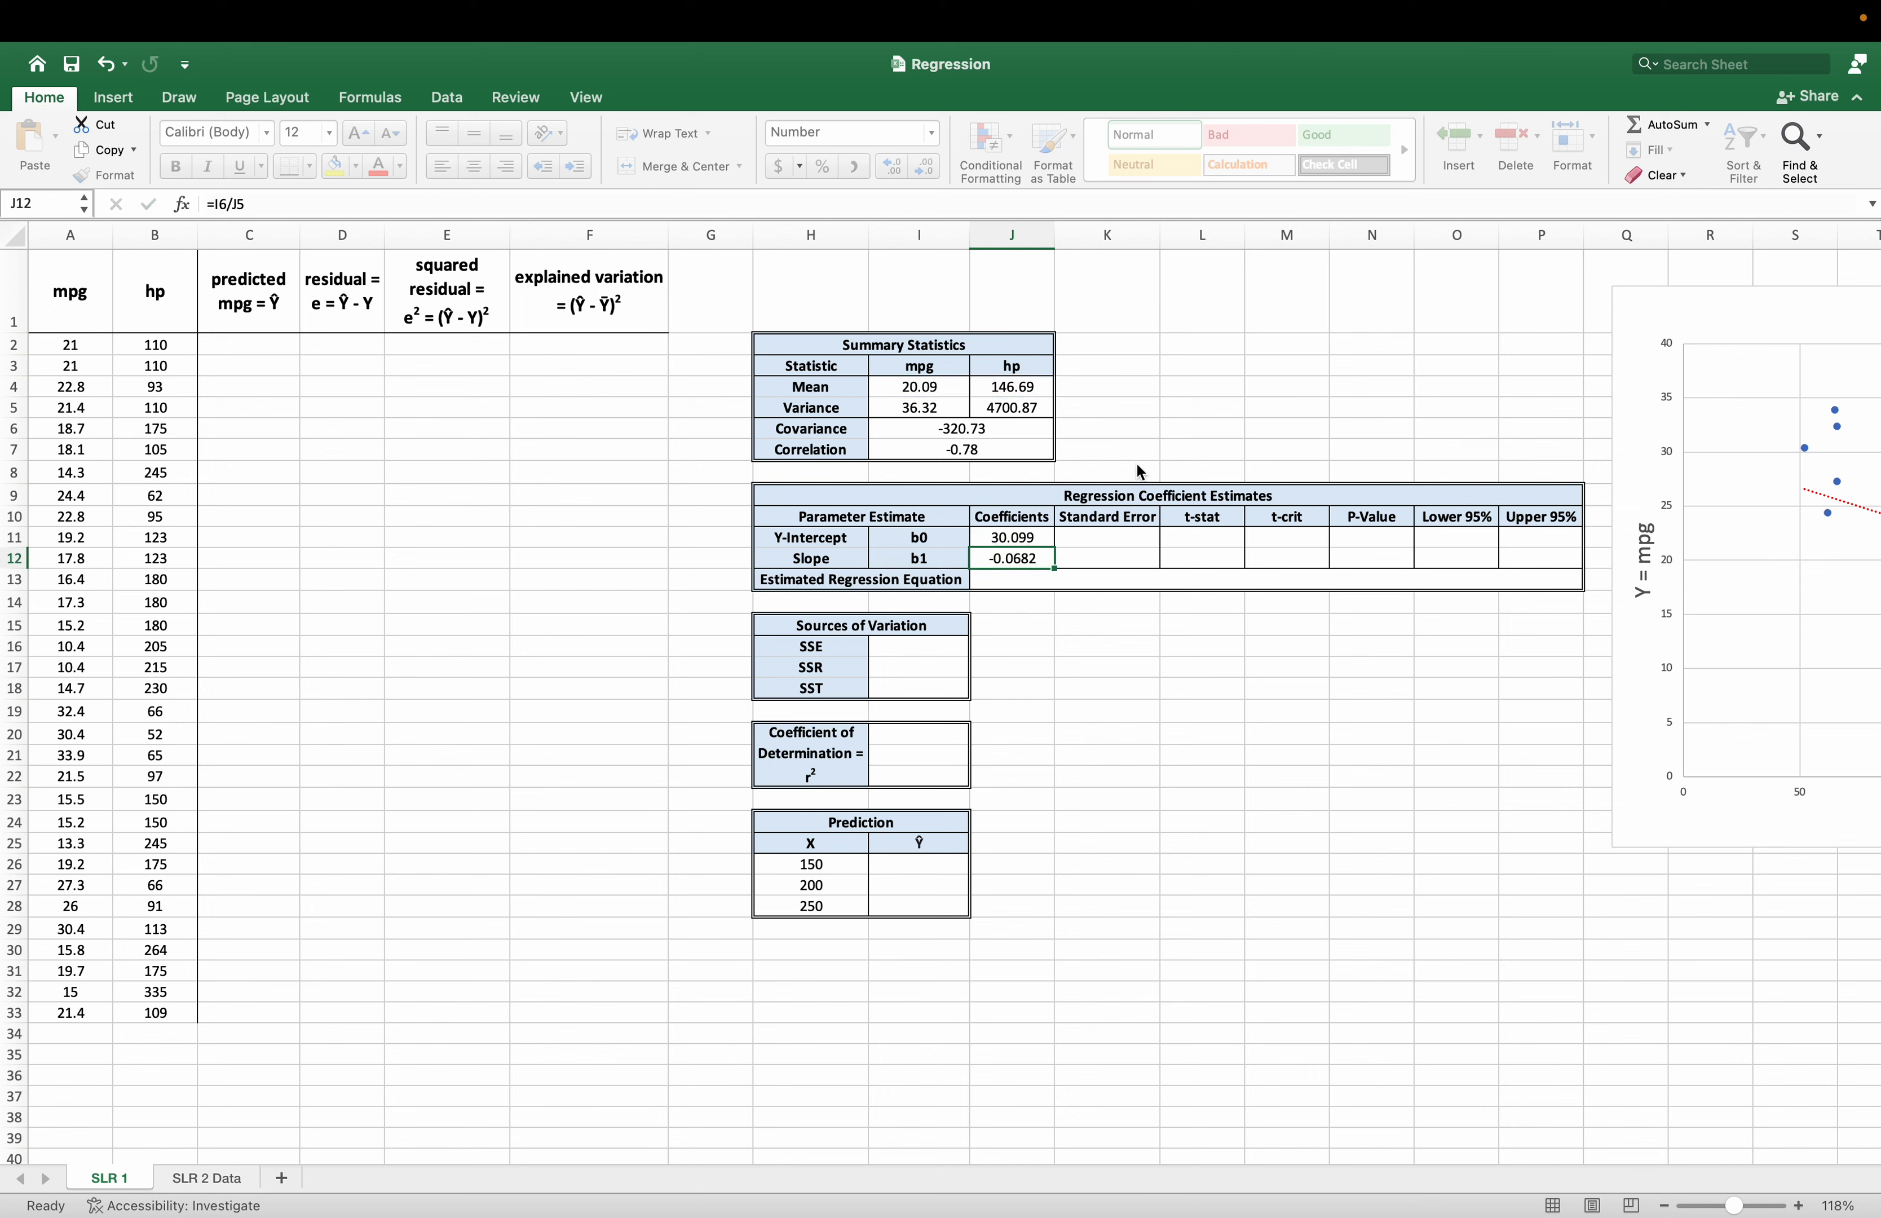
left_click(1046, 645)
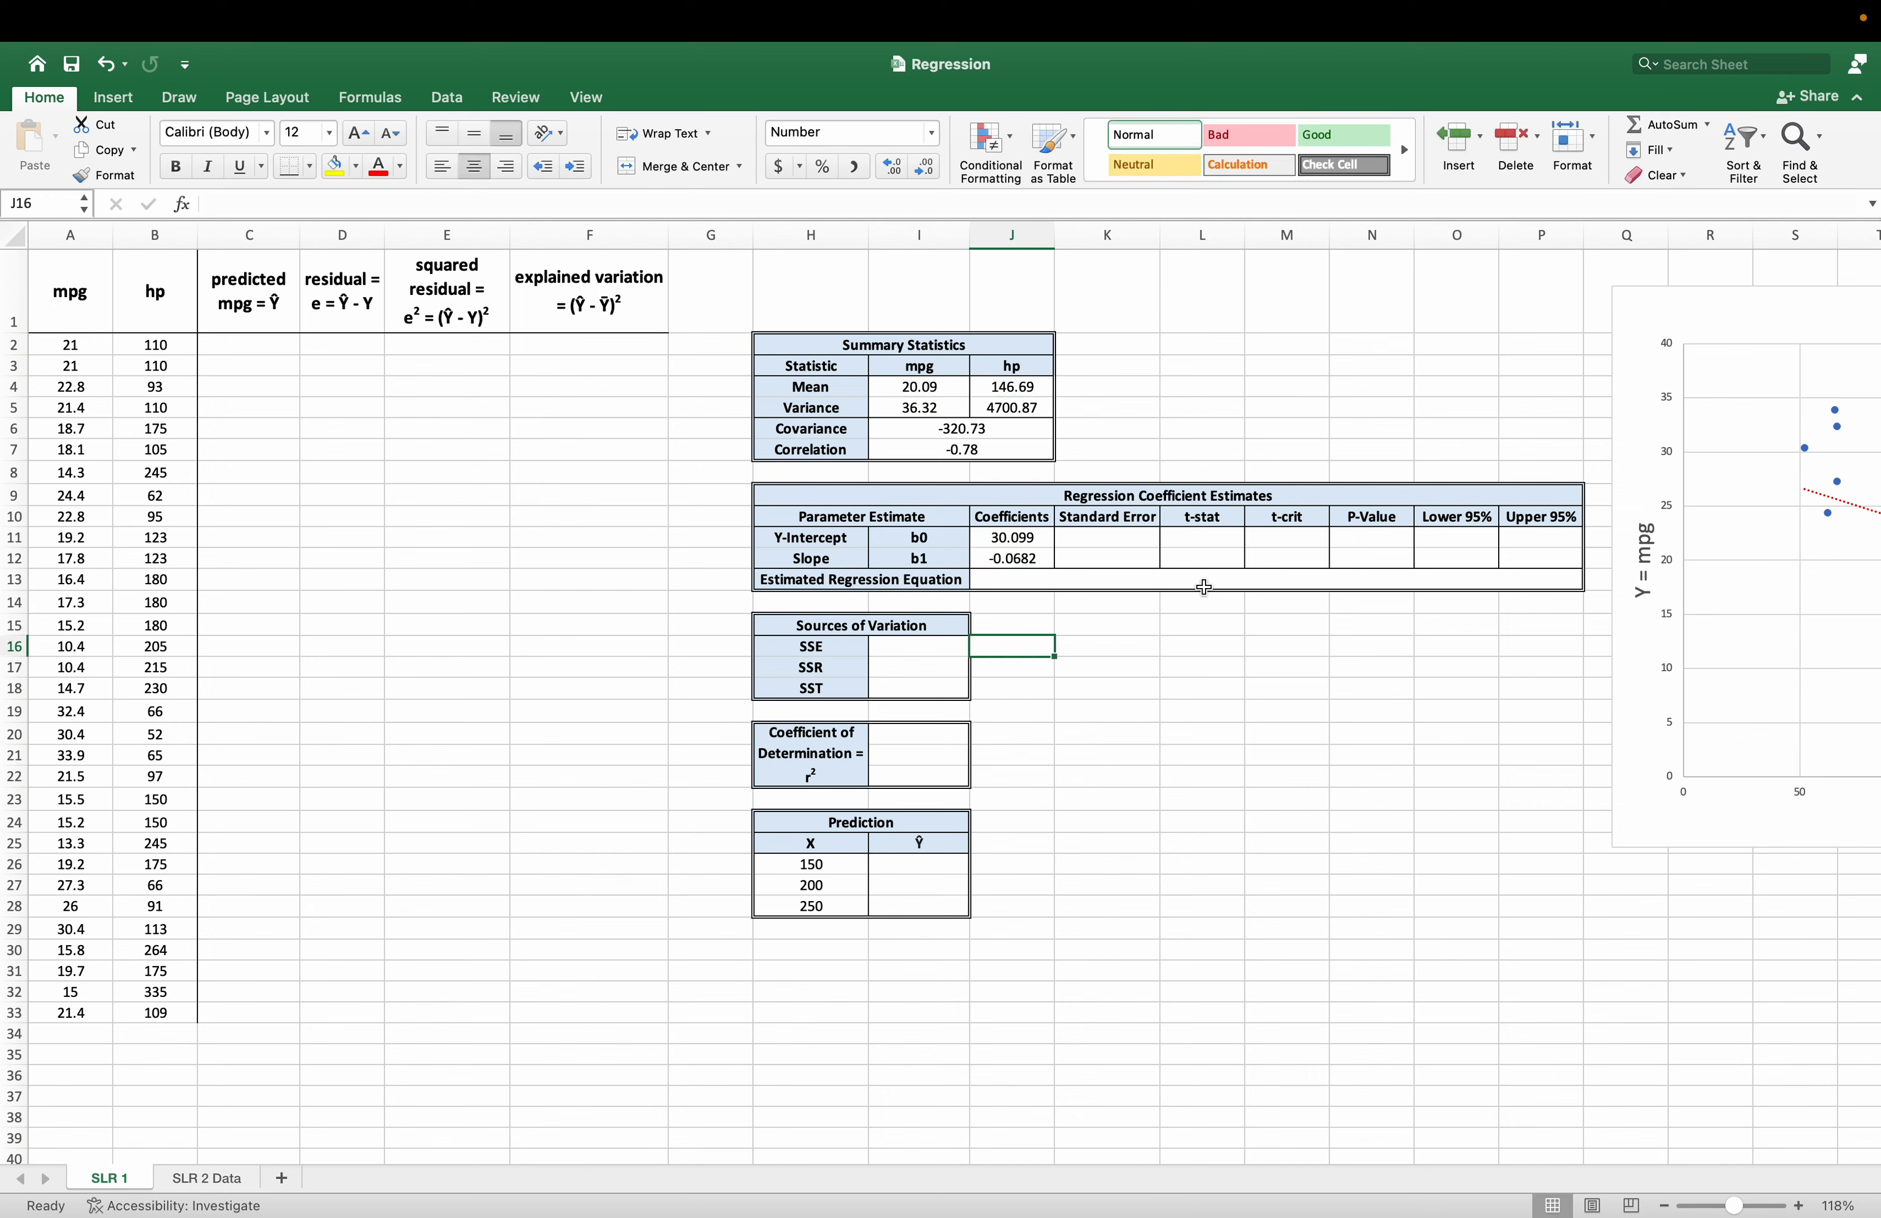
Enter the estimated regression equation in J13 as "mpg = 30.099 - 0.0682*hp".
left_click(1048, 579)
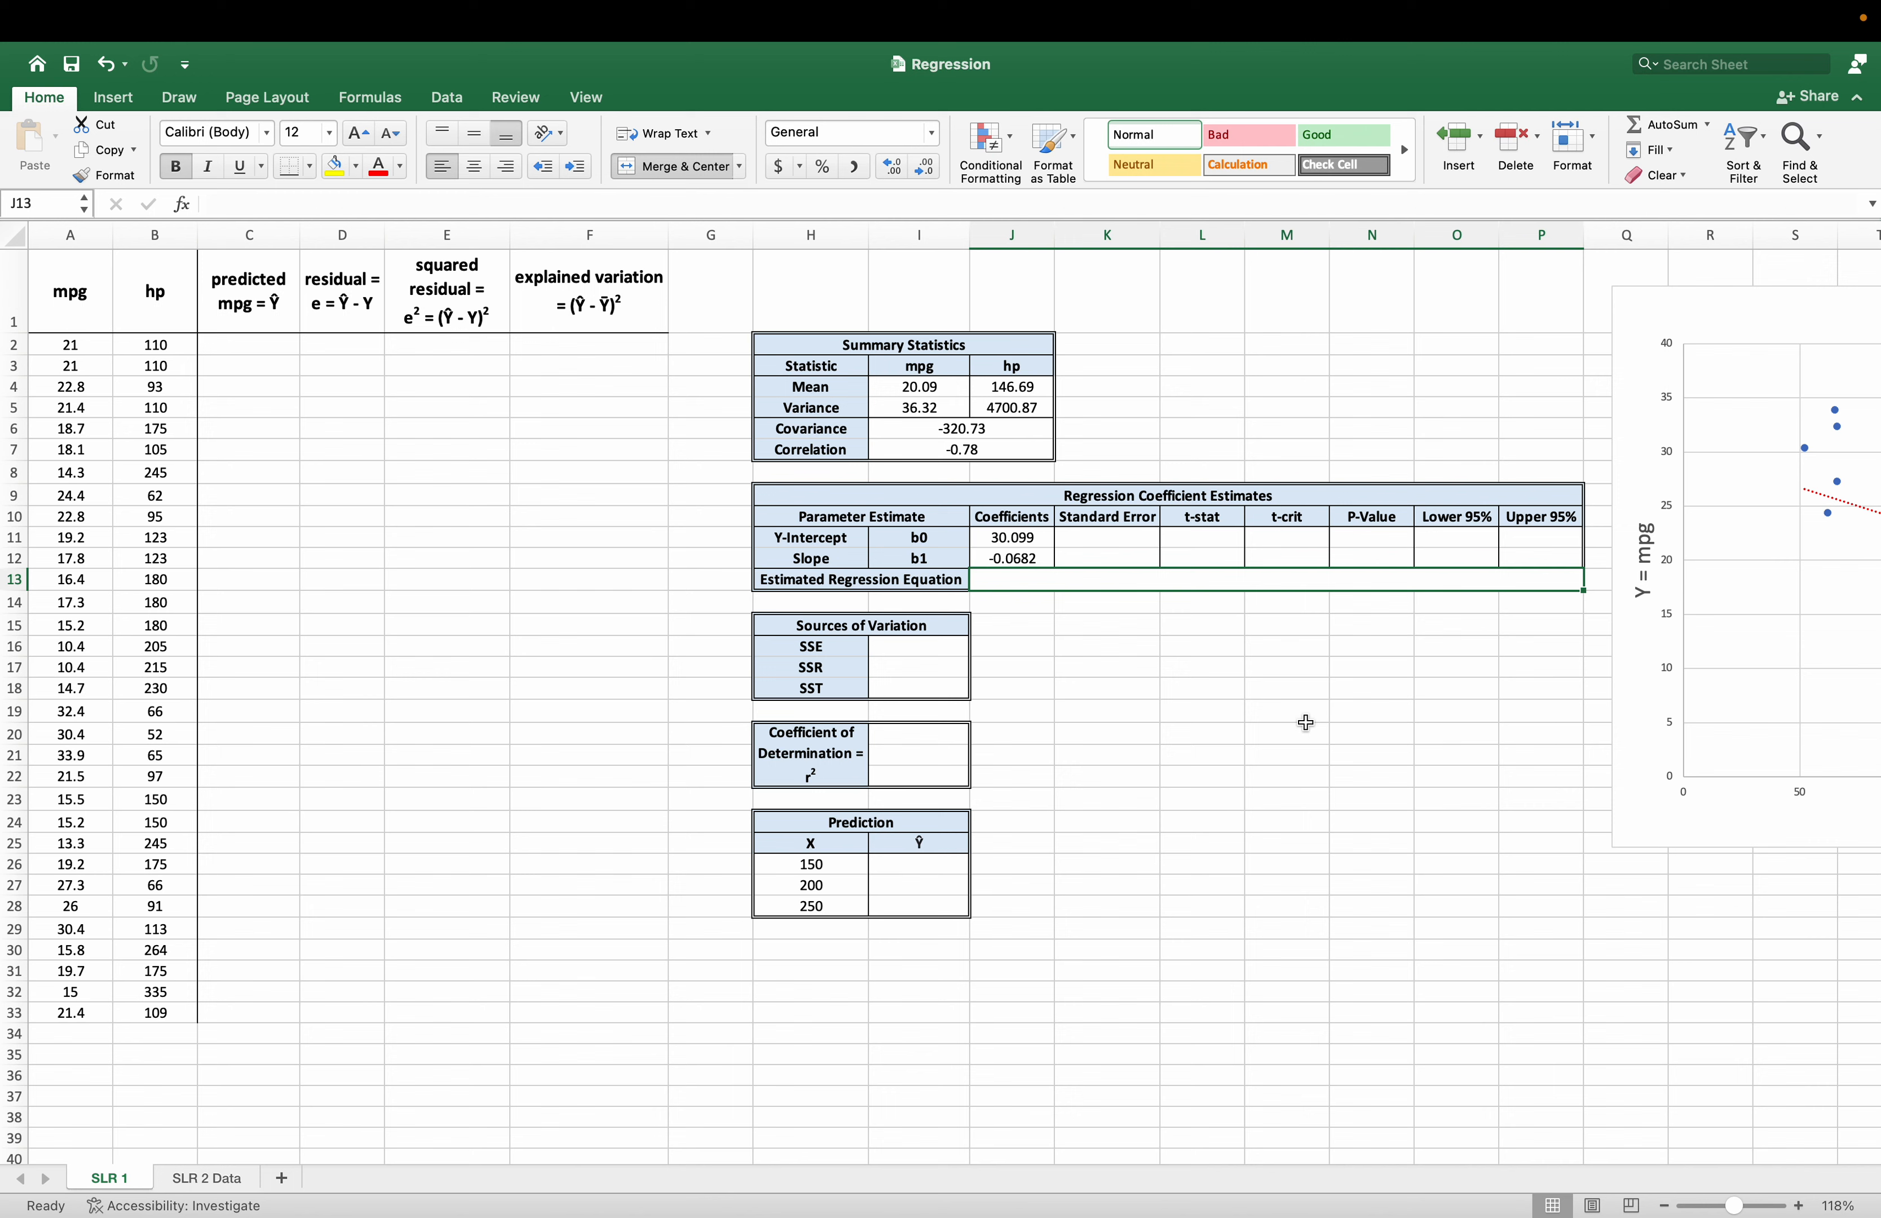
type("mp")
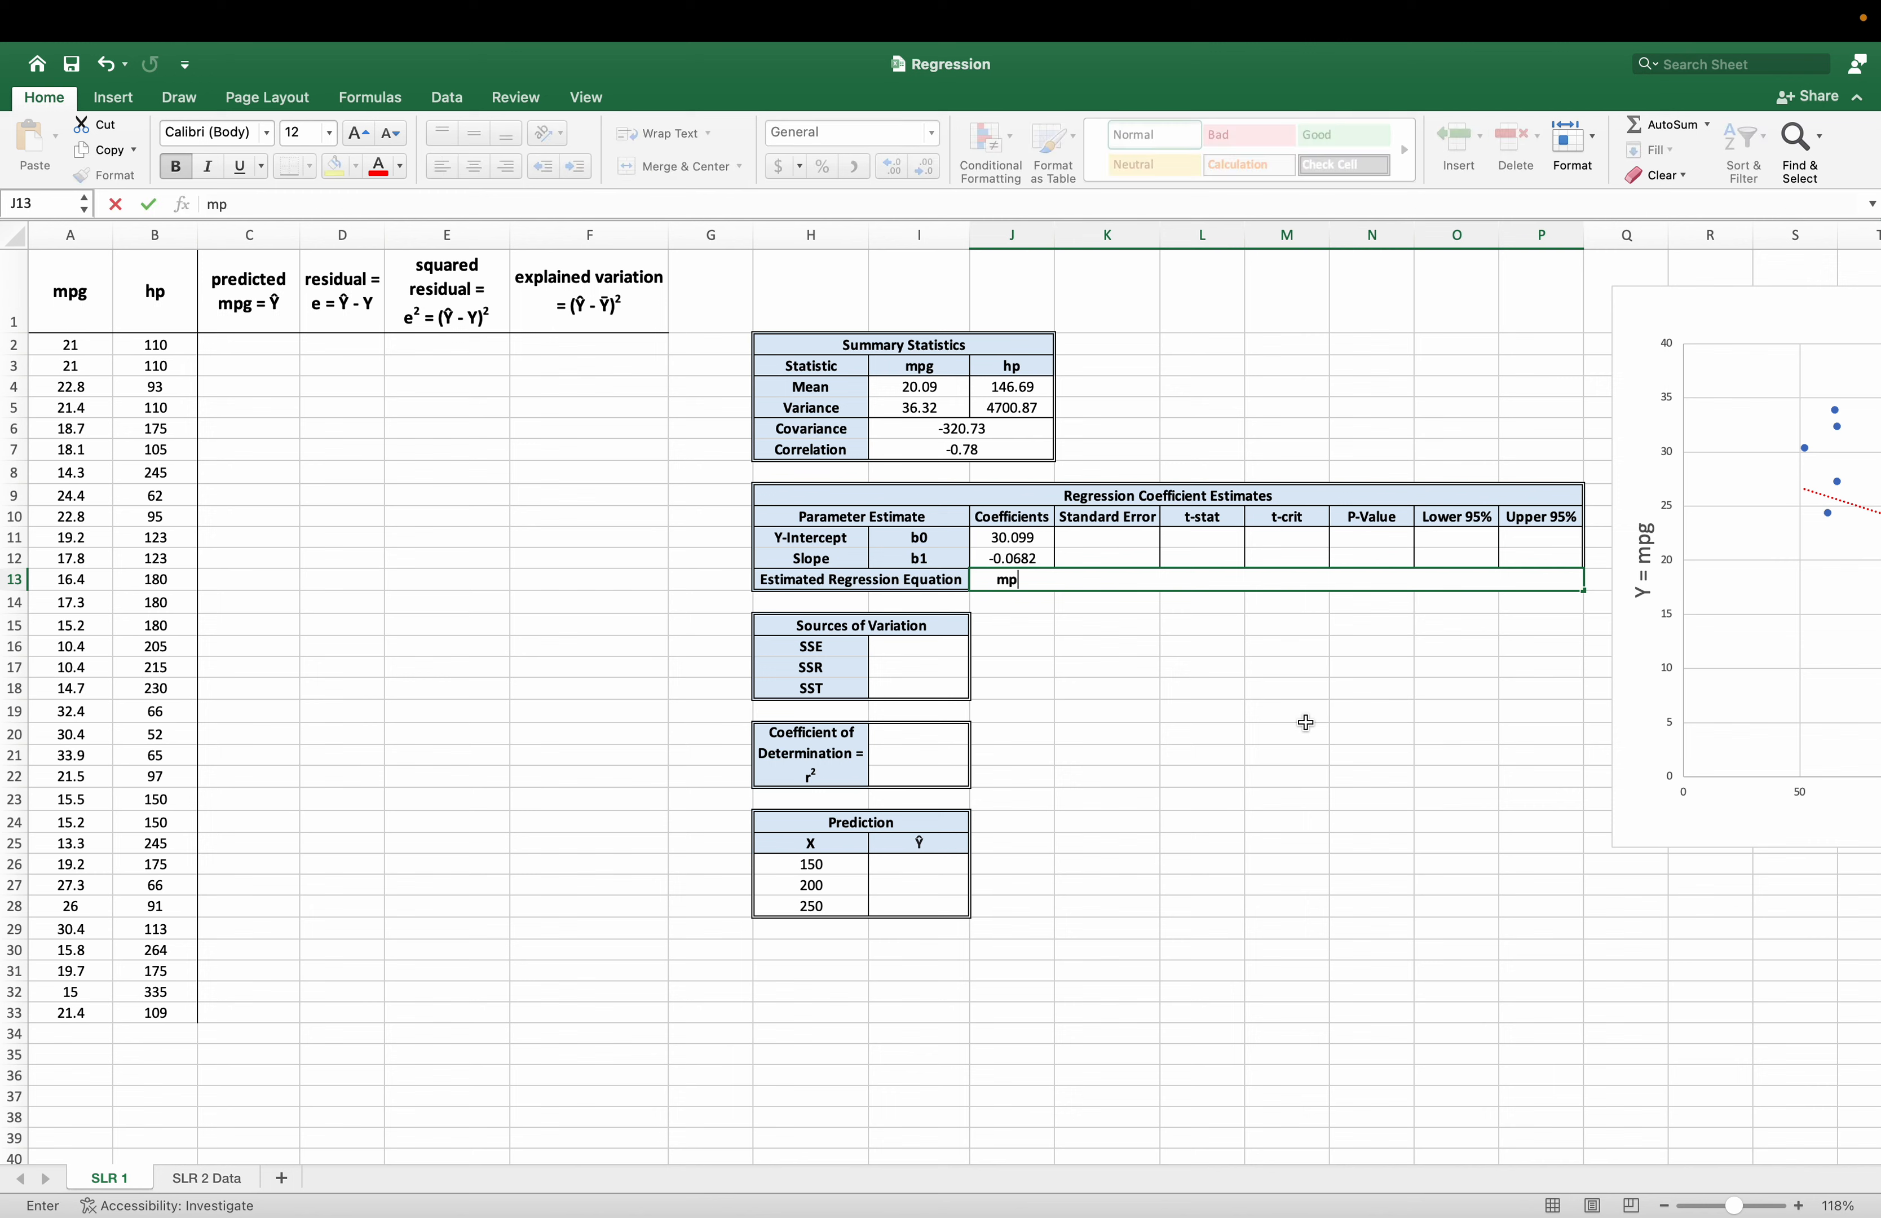
type("g = 30.099 - 0.0682")
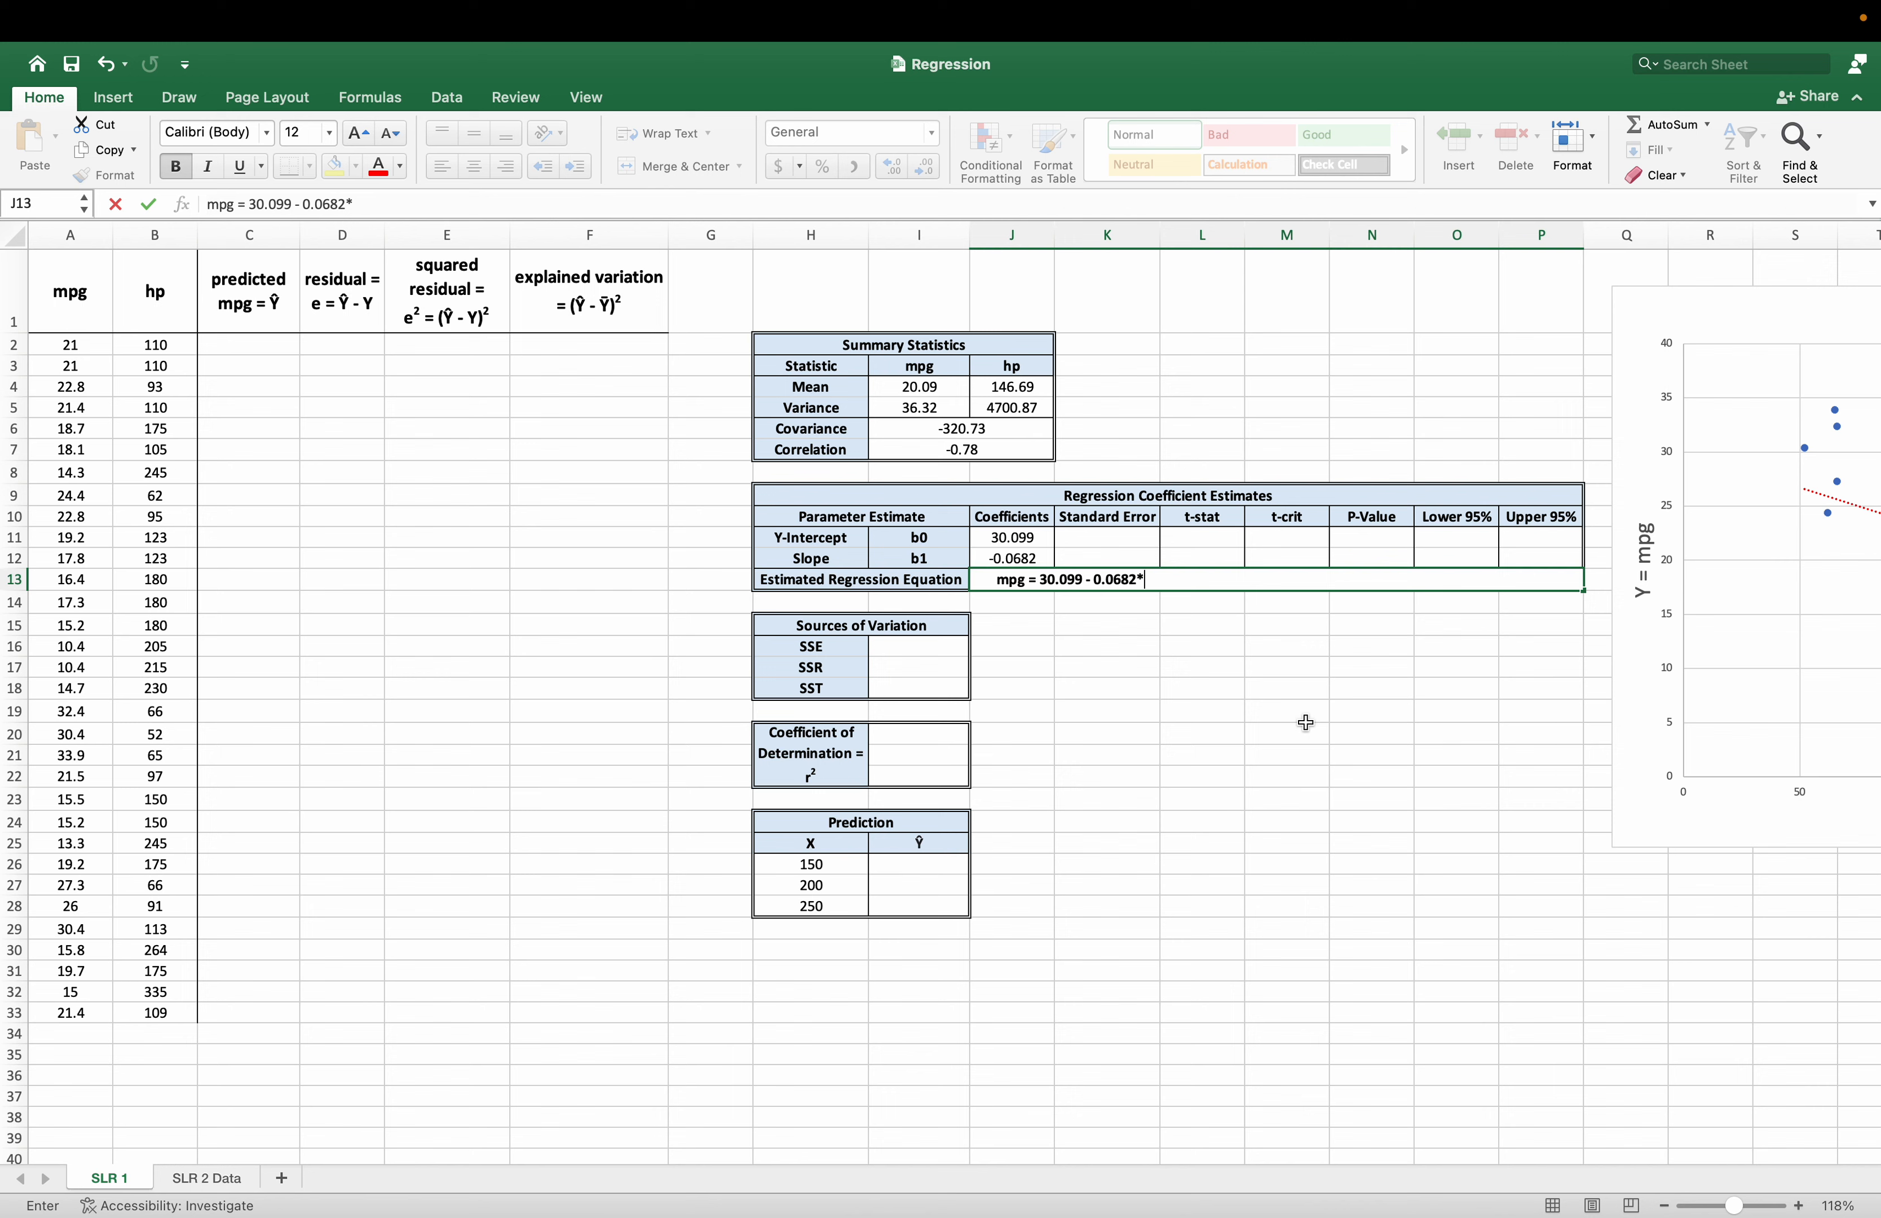
type("*hp")
key("Return")
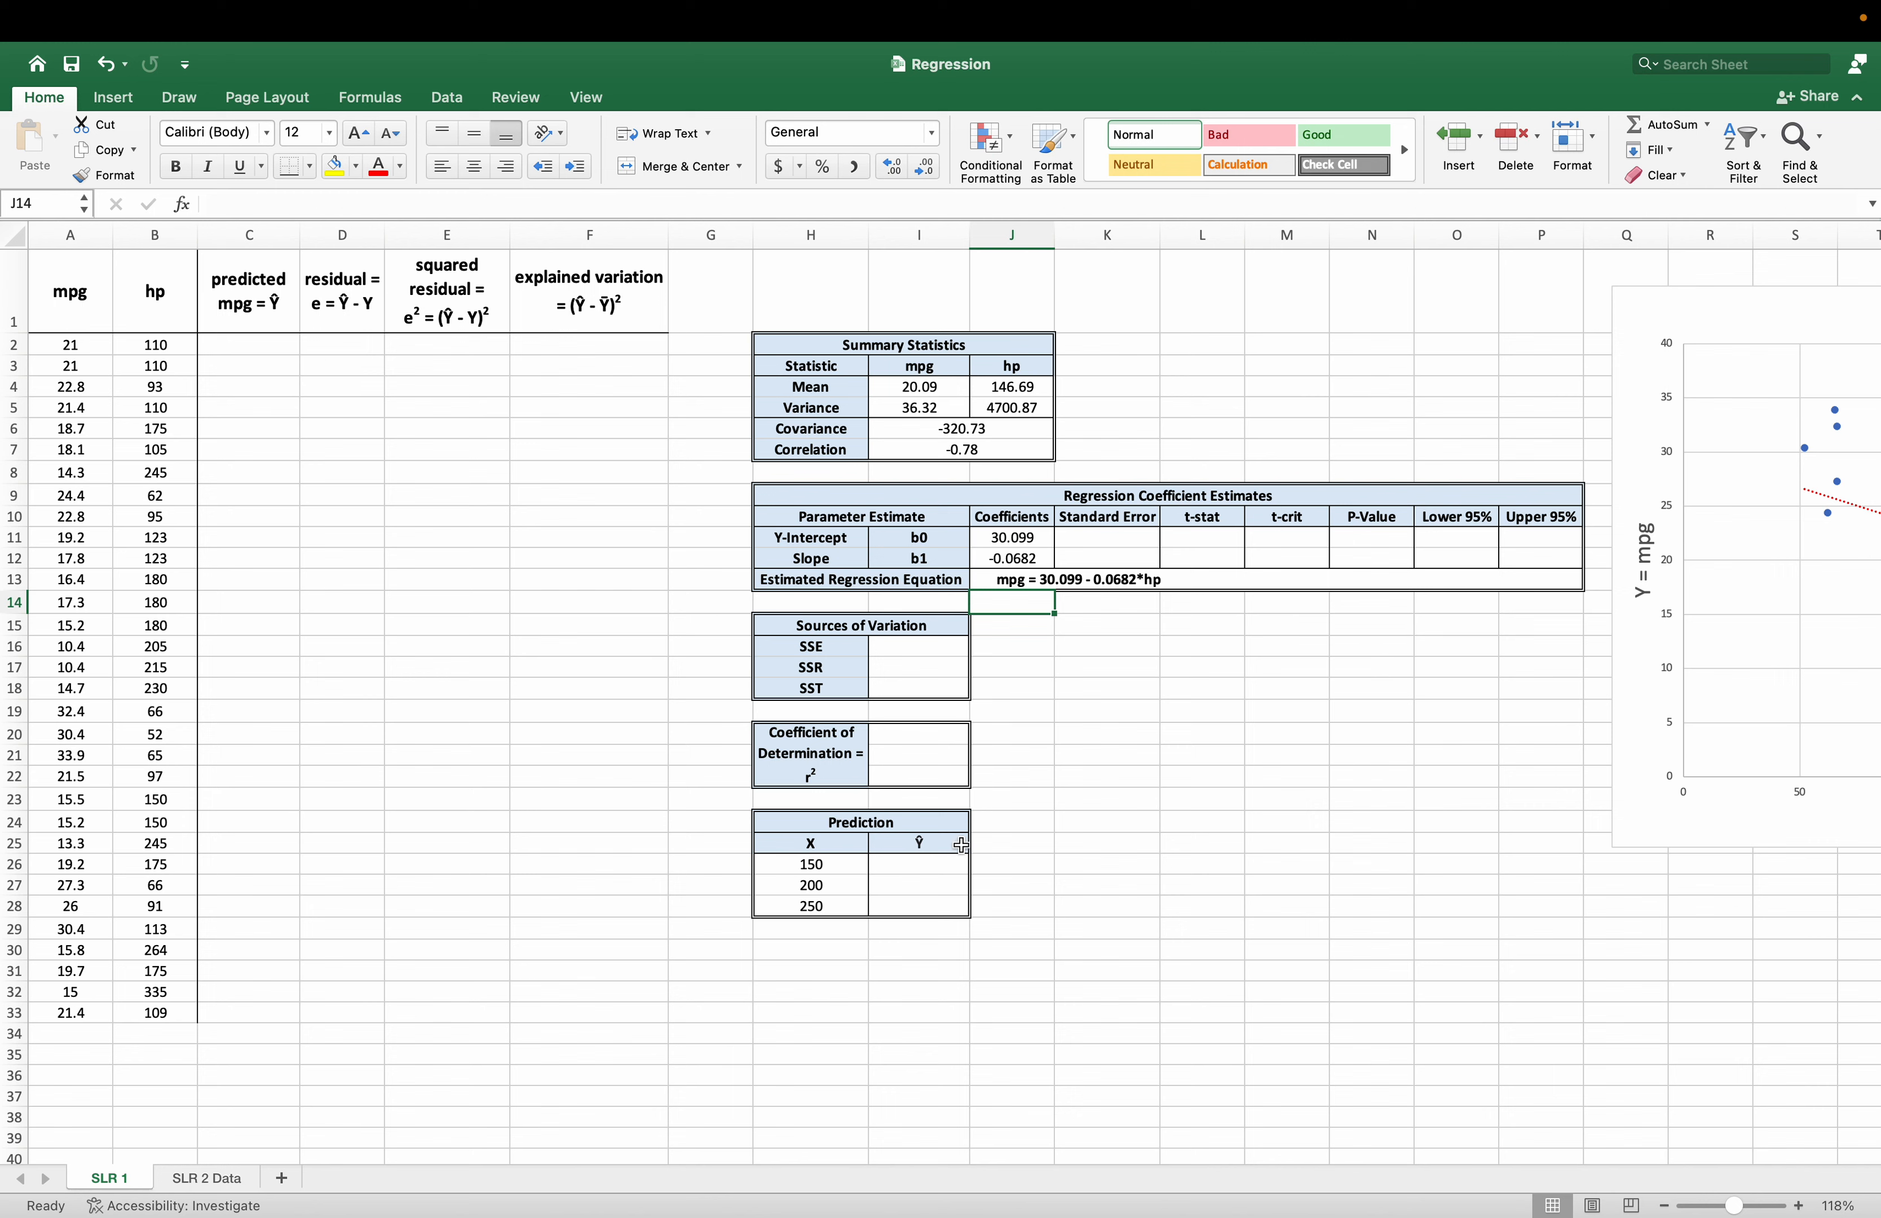
Calculate the first car's predicted mpg in C2 from the intercept, slope and its hp, with =J11+J12*B2.
left_click_drag(249, 296, 524, 994)
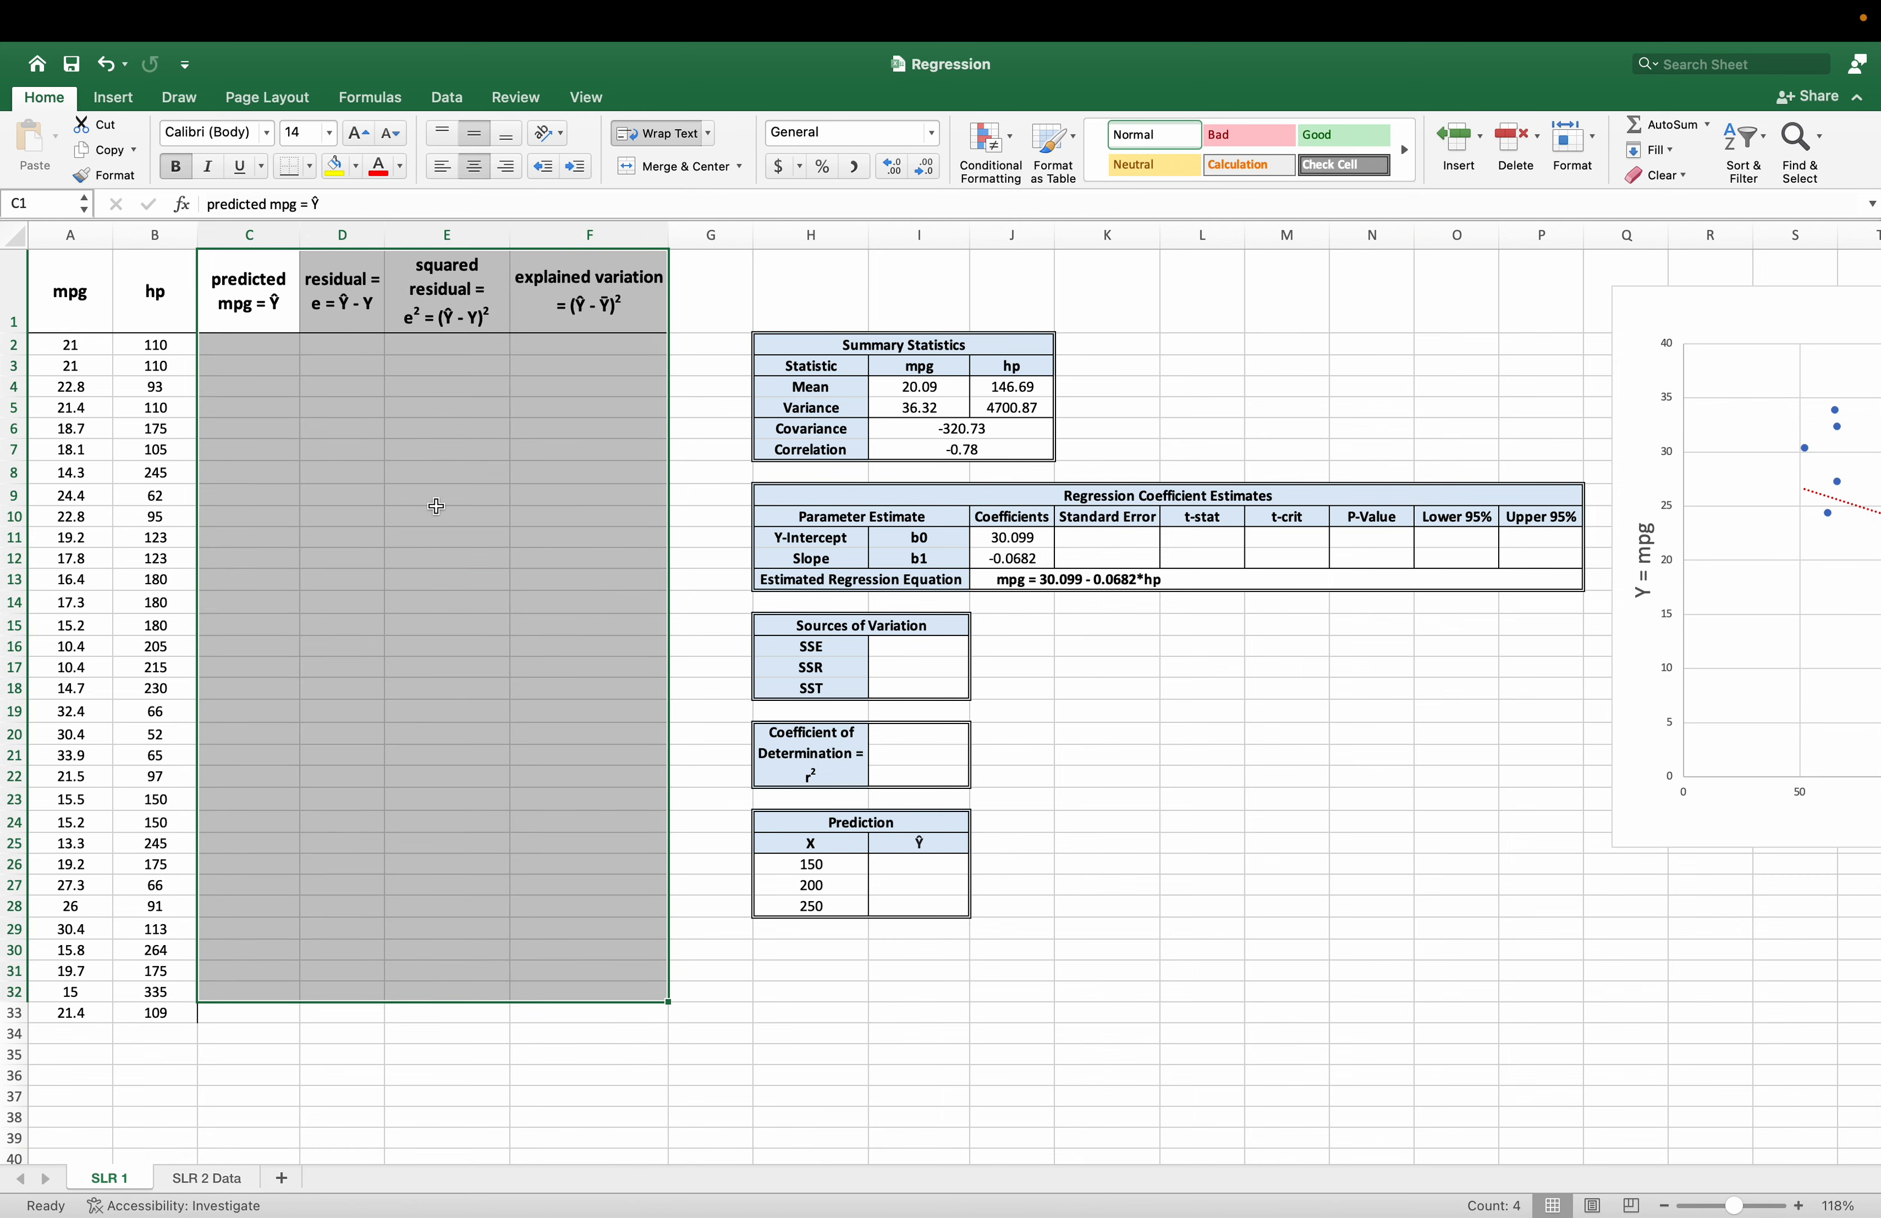
left_click(282, 354)
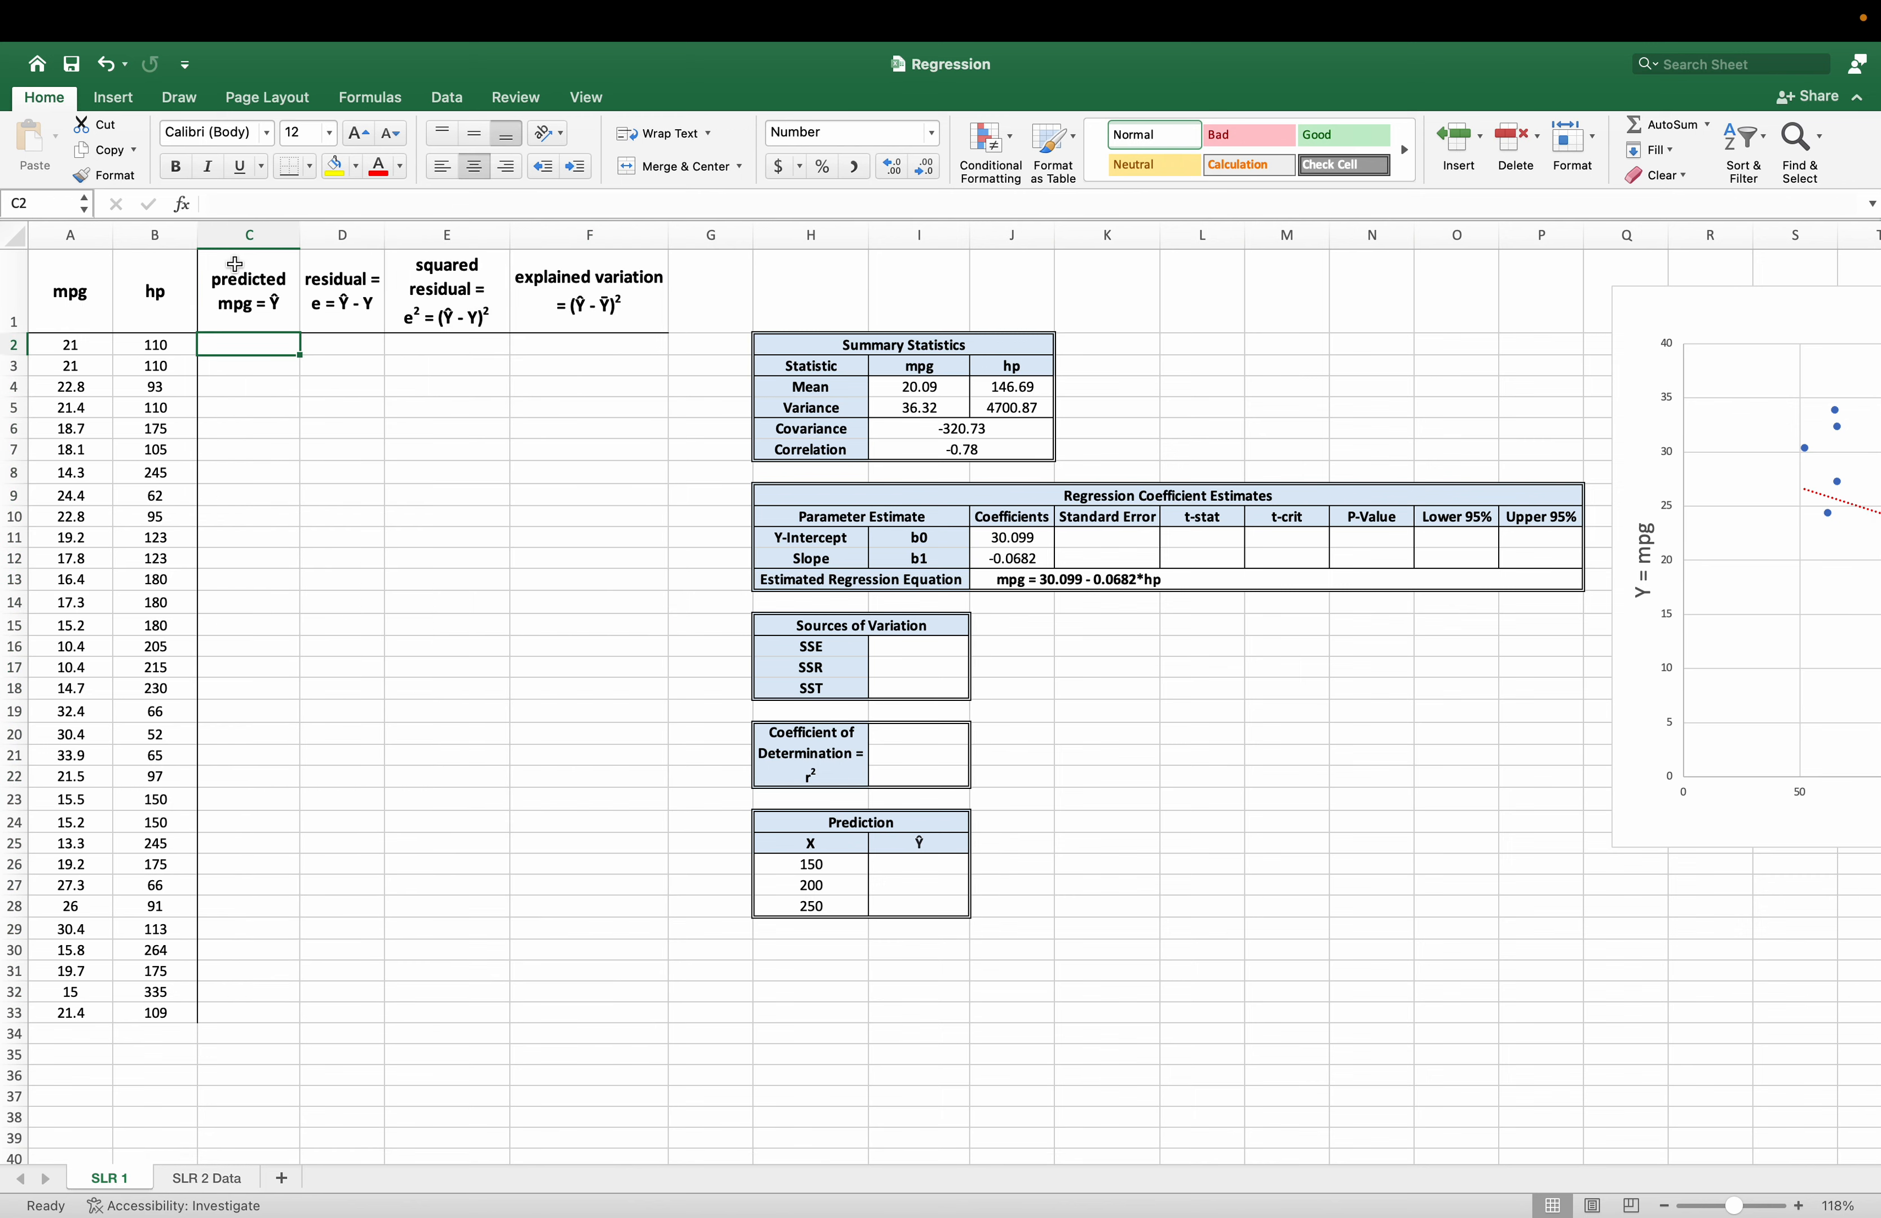
left_click(234, 261)
left_click(261, 346)
type("=")
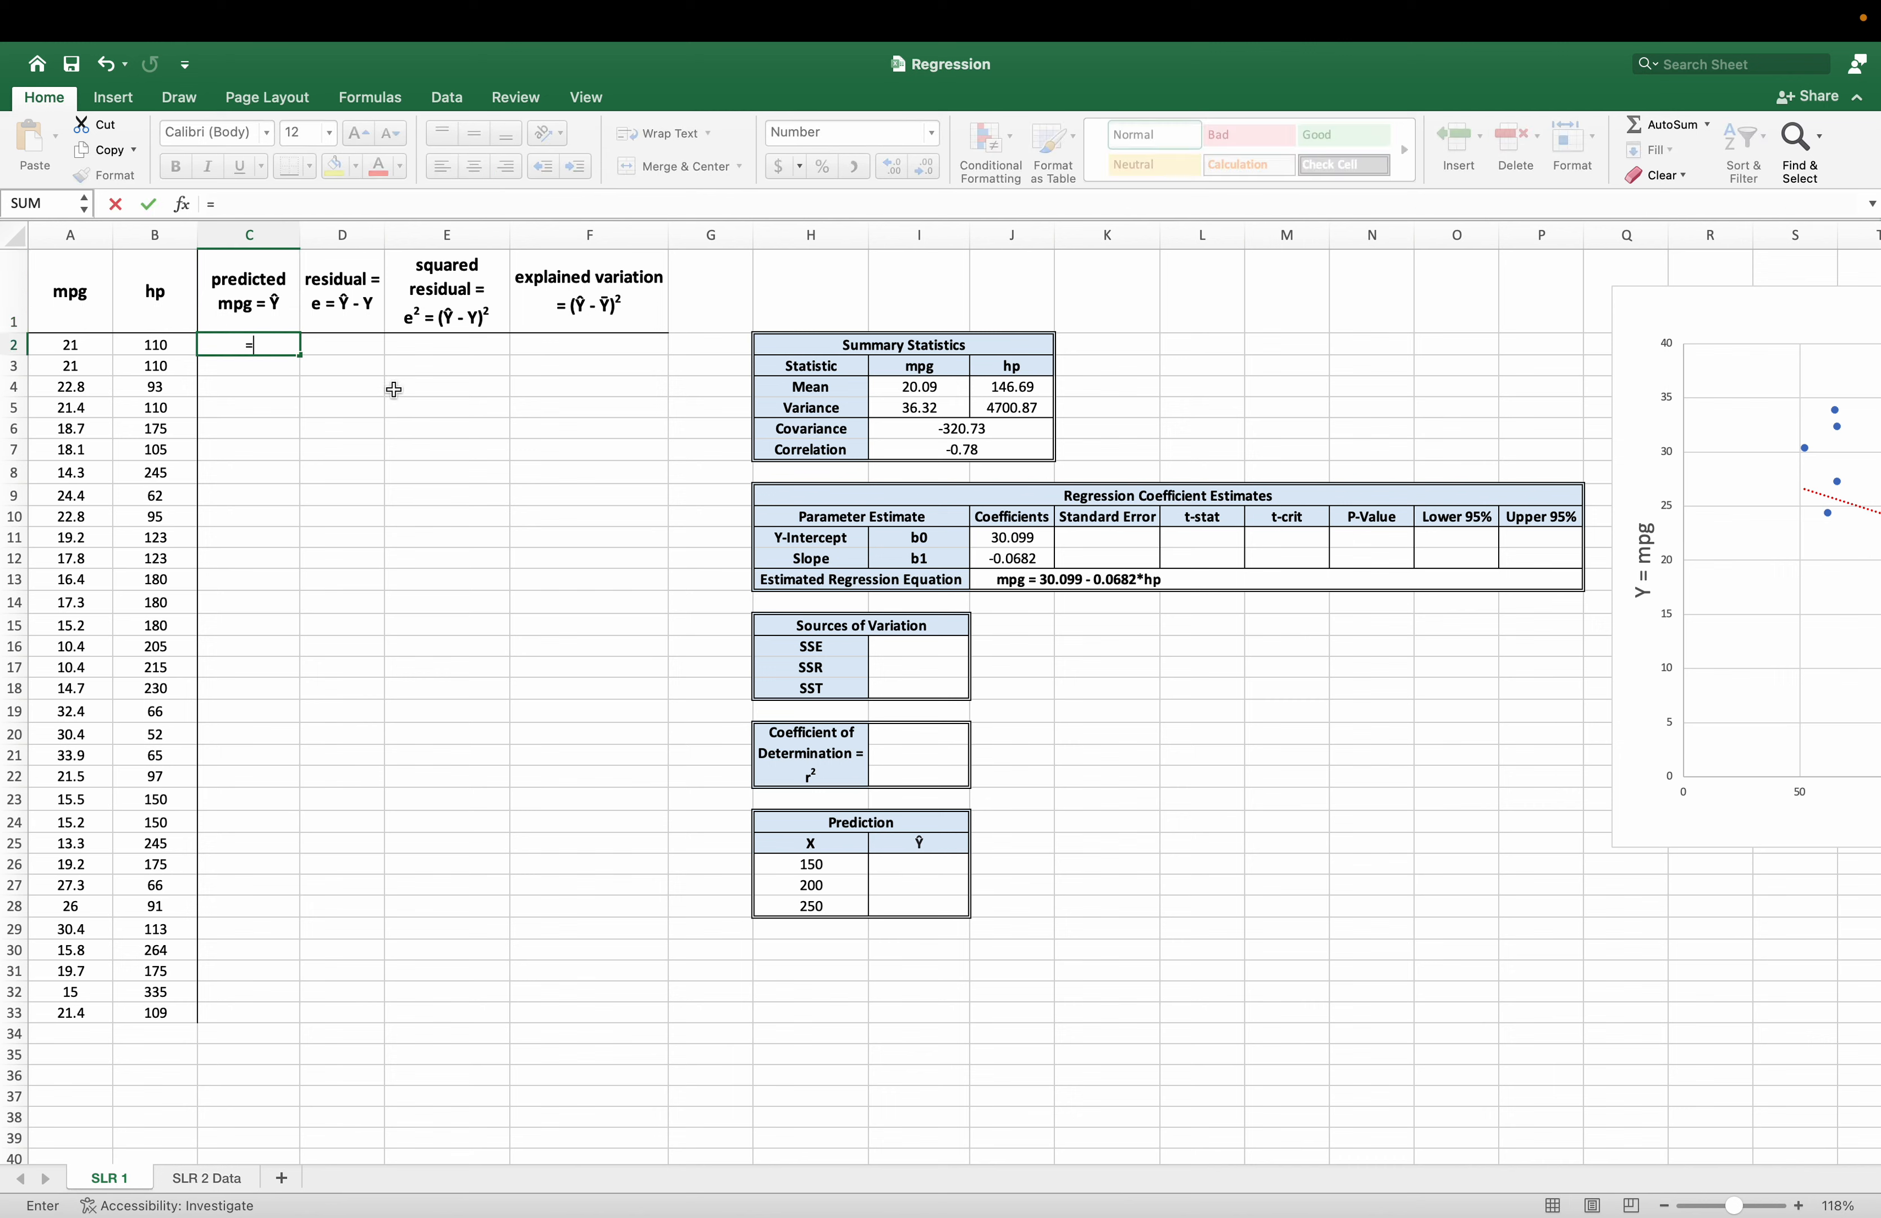
left_click(998, 540)
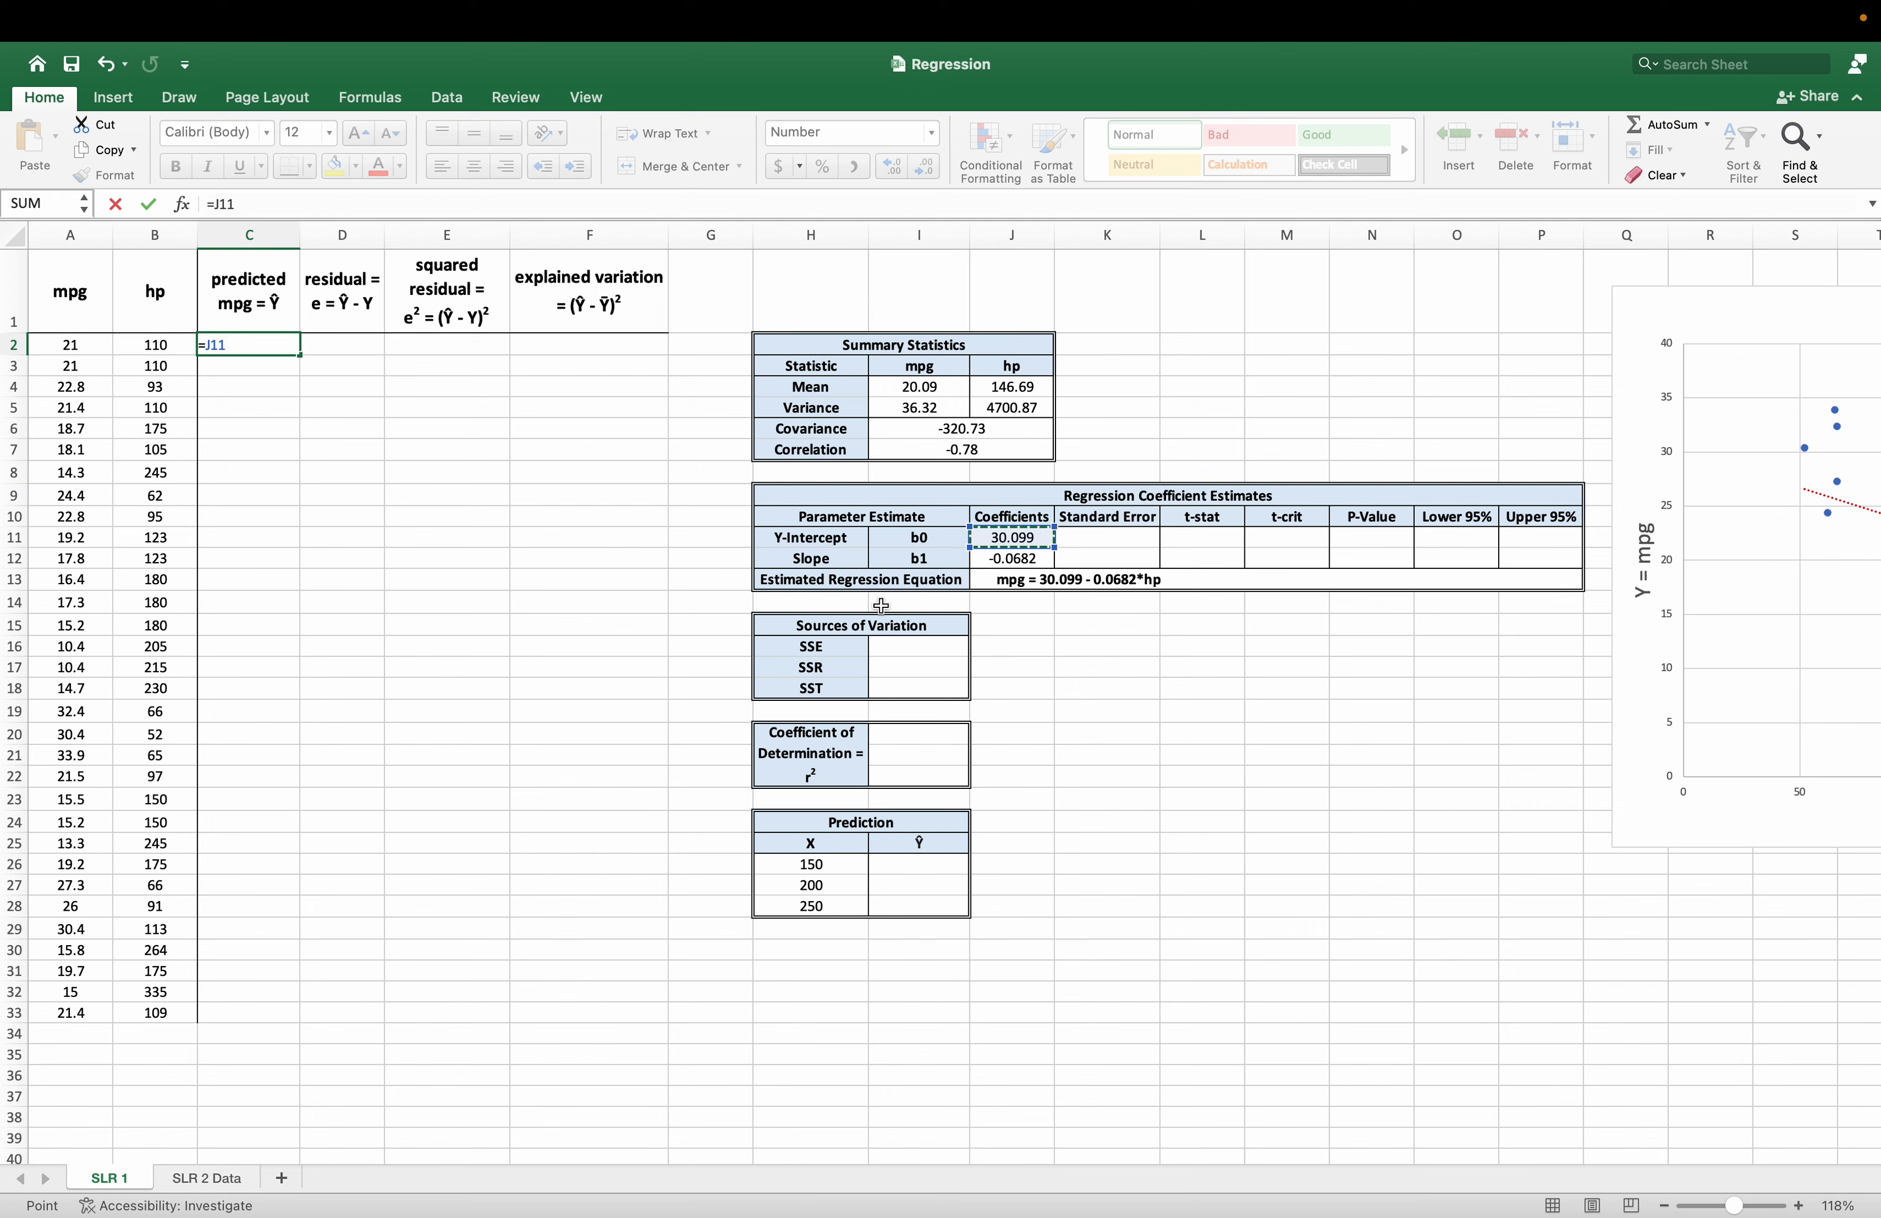
type("+")
left_click(1022, 559)
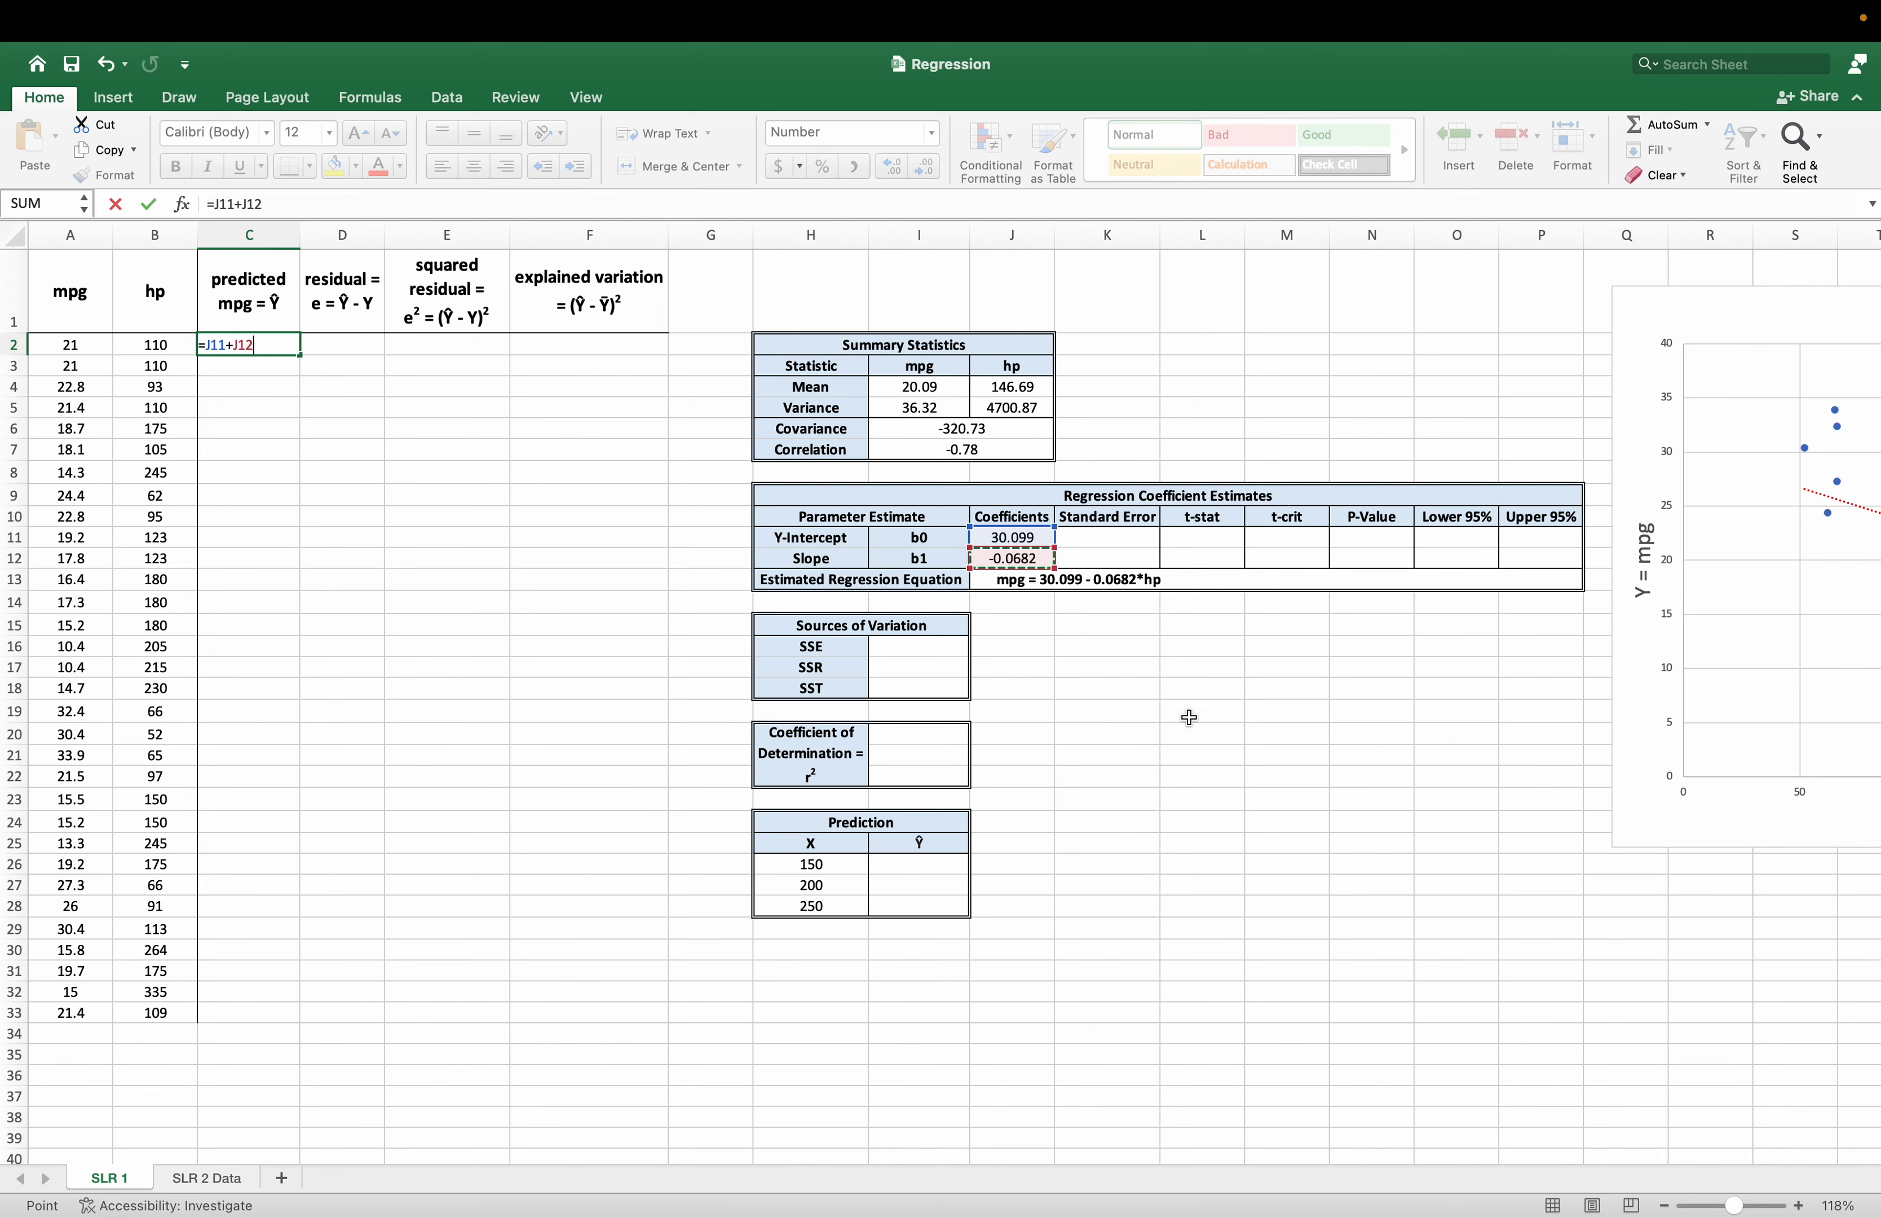
type("*")
left_click(173, 348)
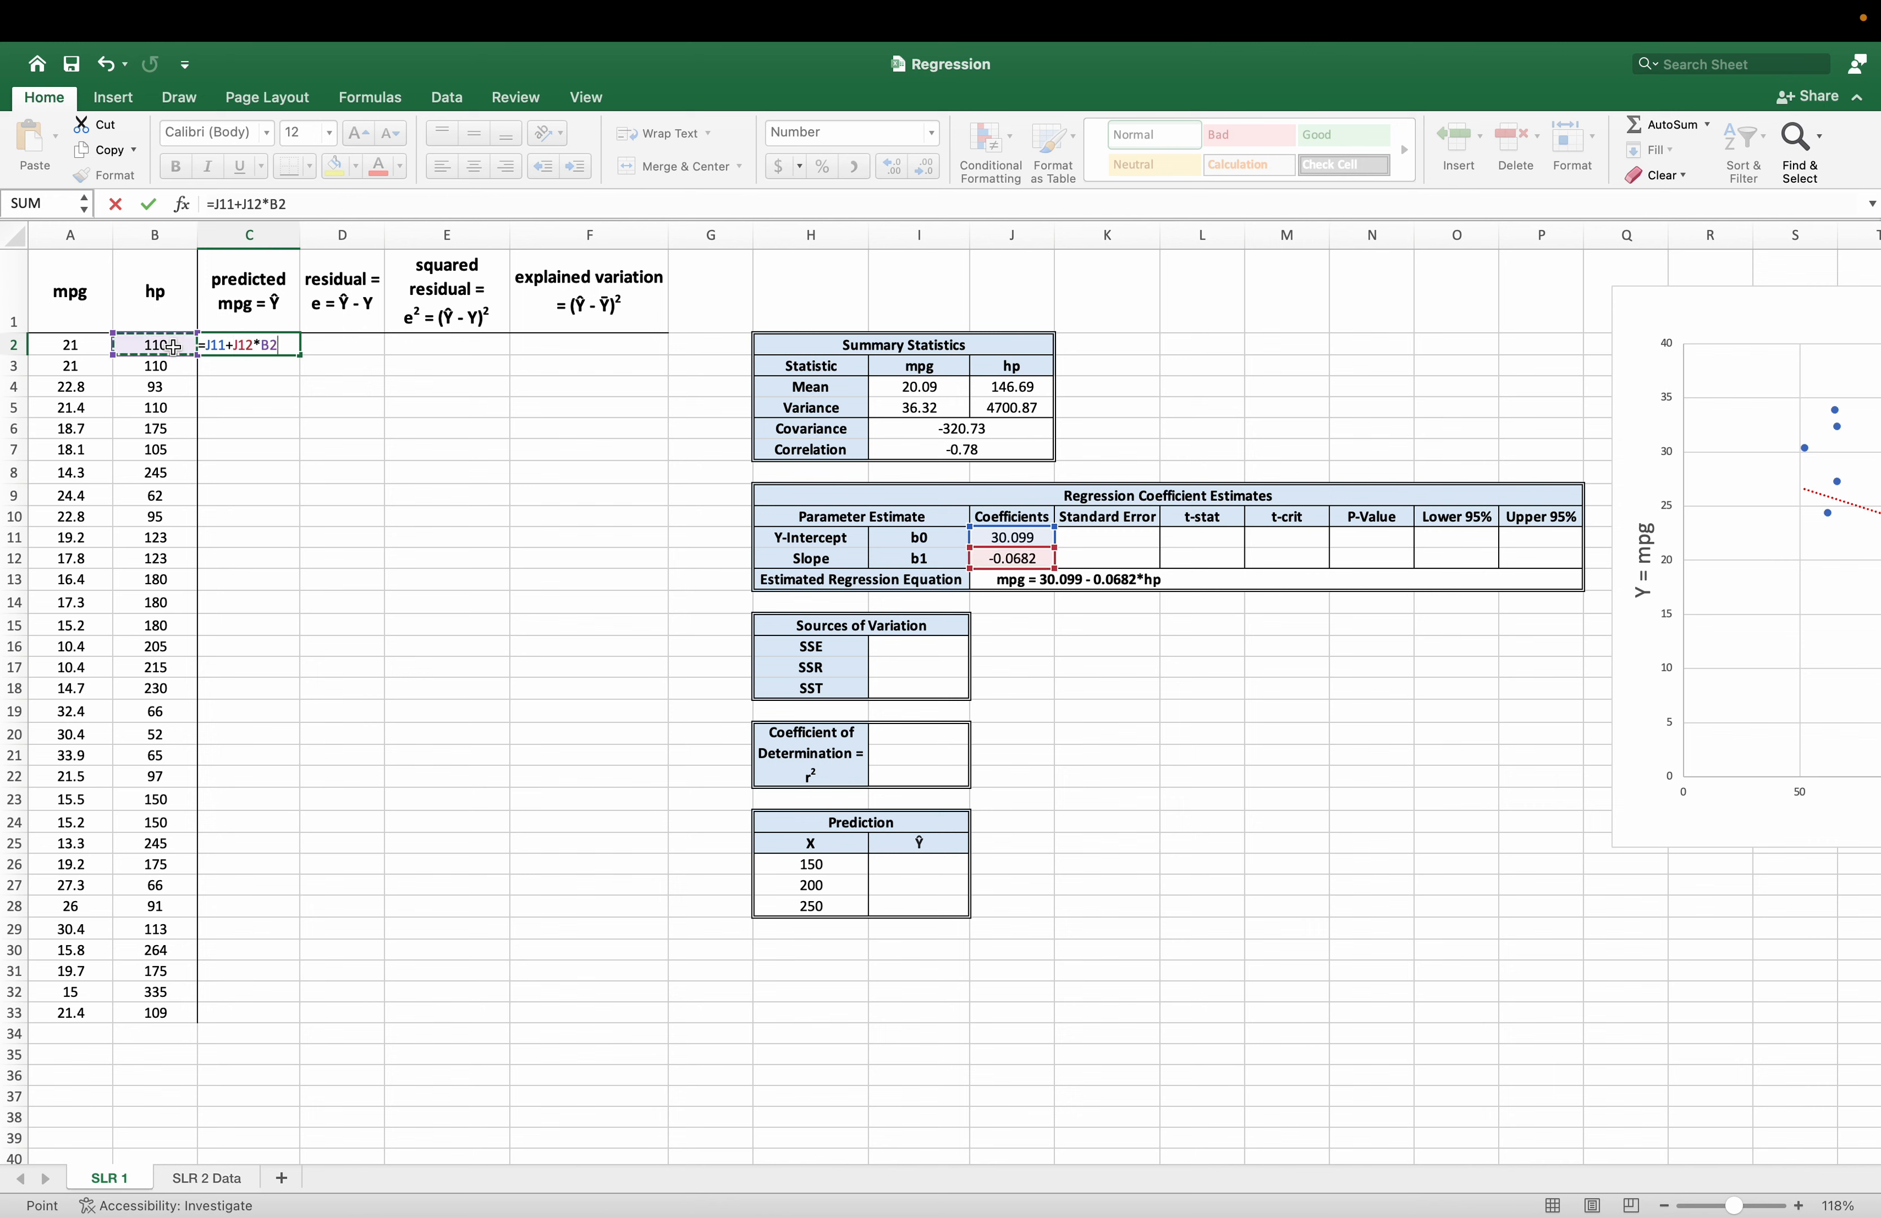
key("Return")
key("Up")
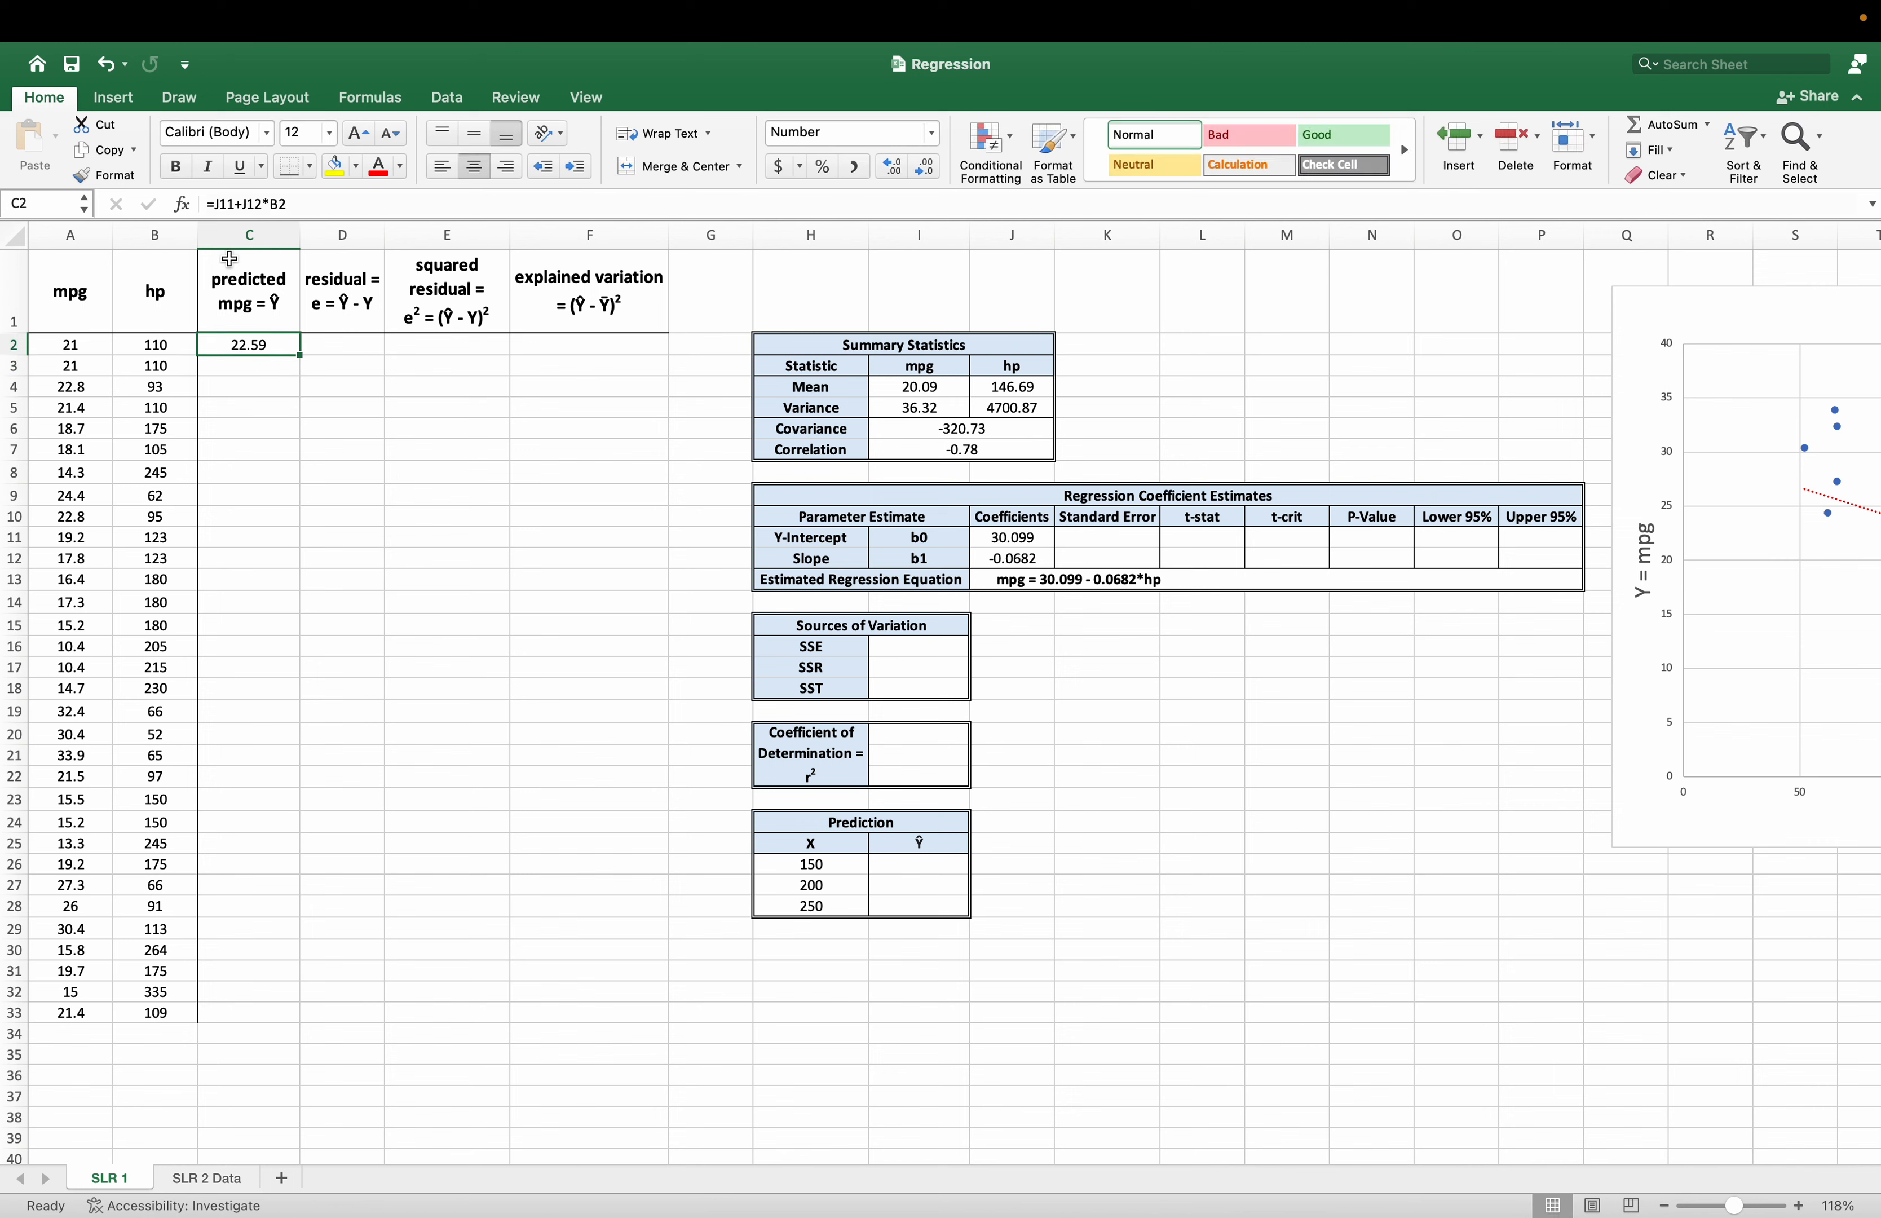
Make the coefficient references in C2 absolute, =$J$11+$J$12*B2, and fill the predicted mpg formula down to C33.
left_click(212, 204)
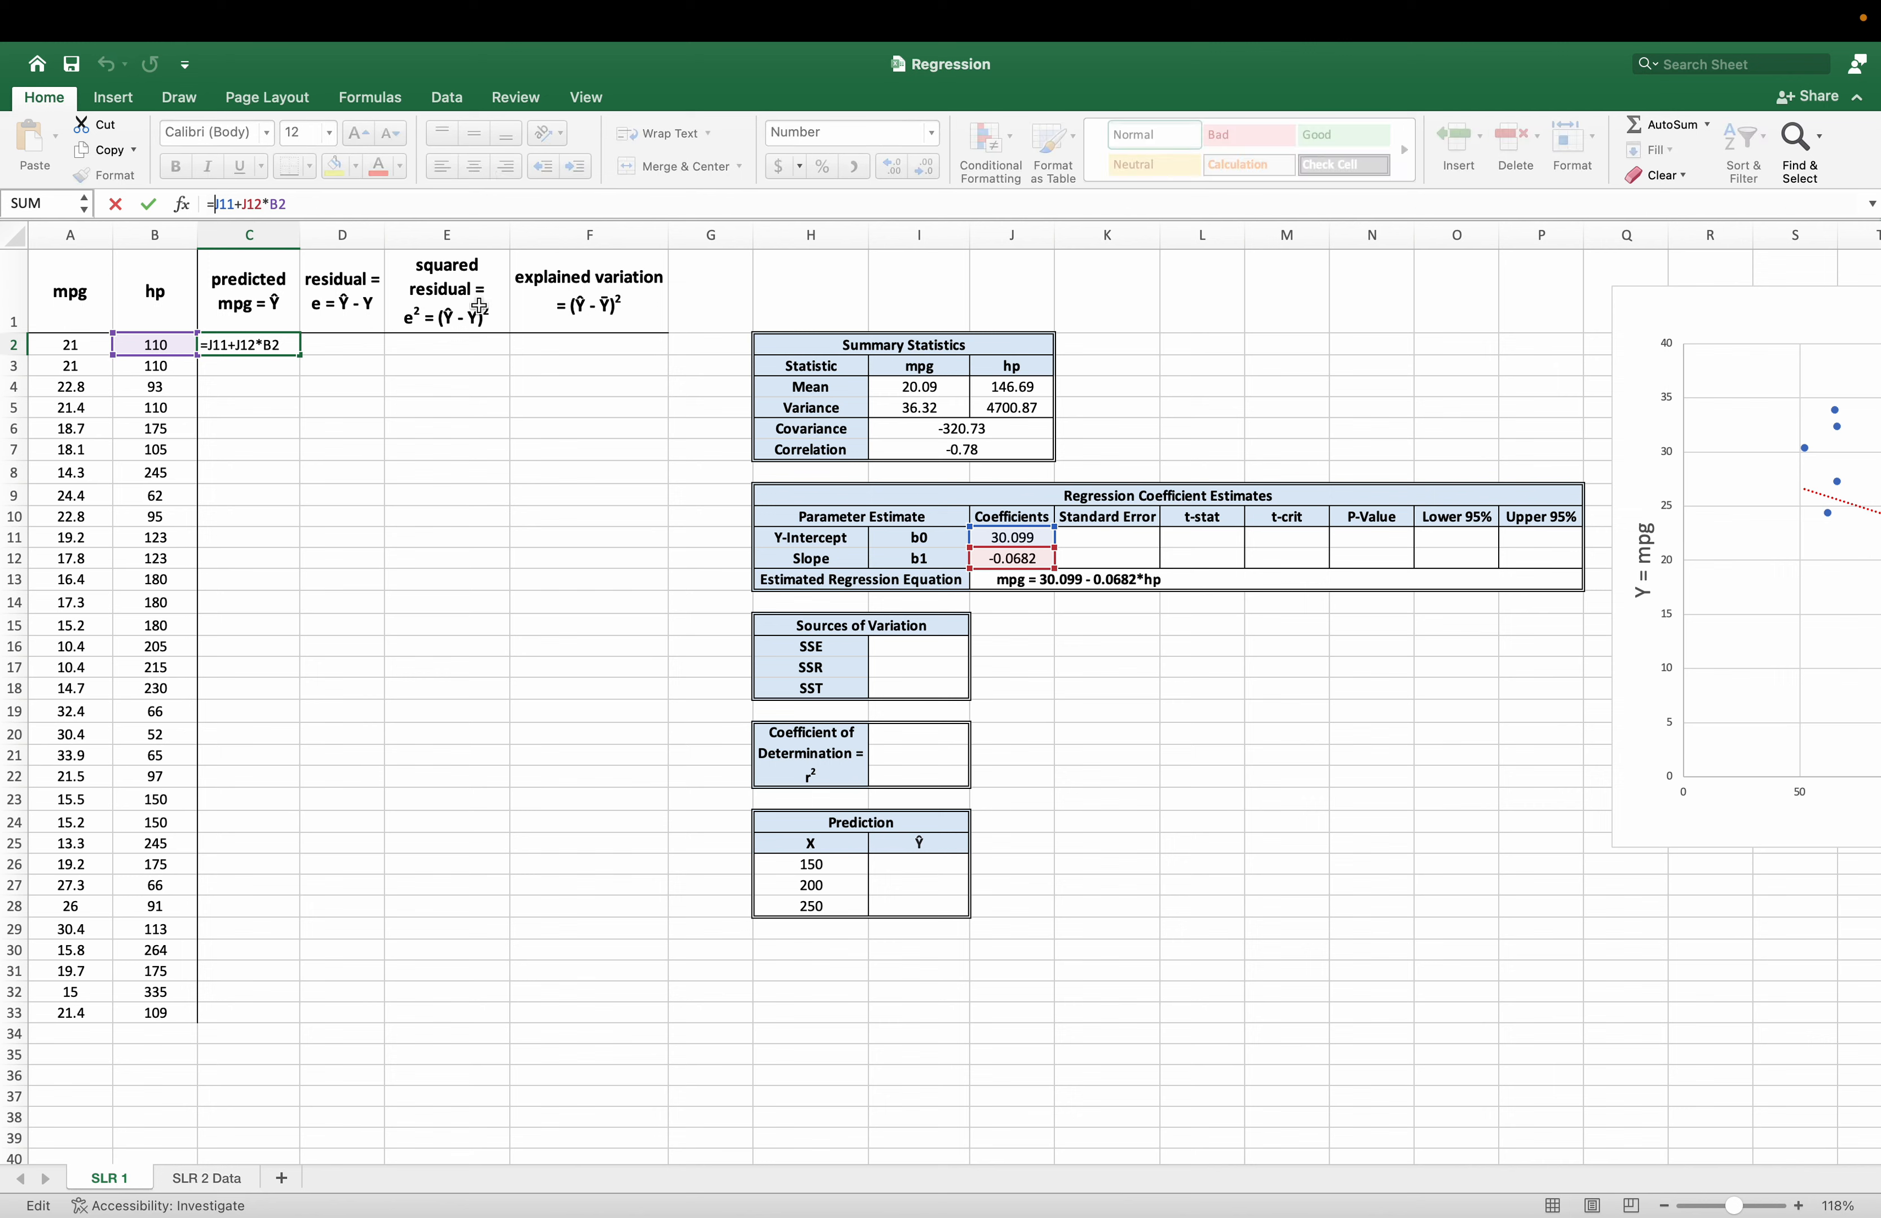
type("$J$")
type("$J$")
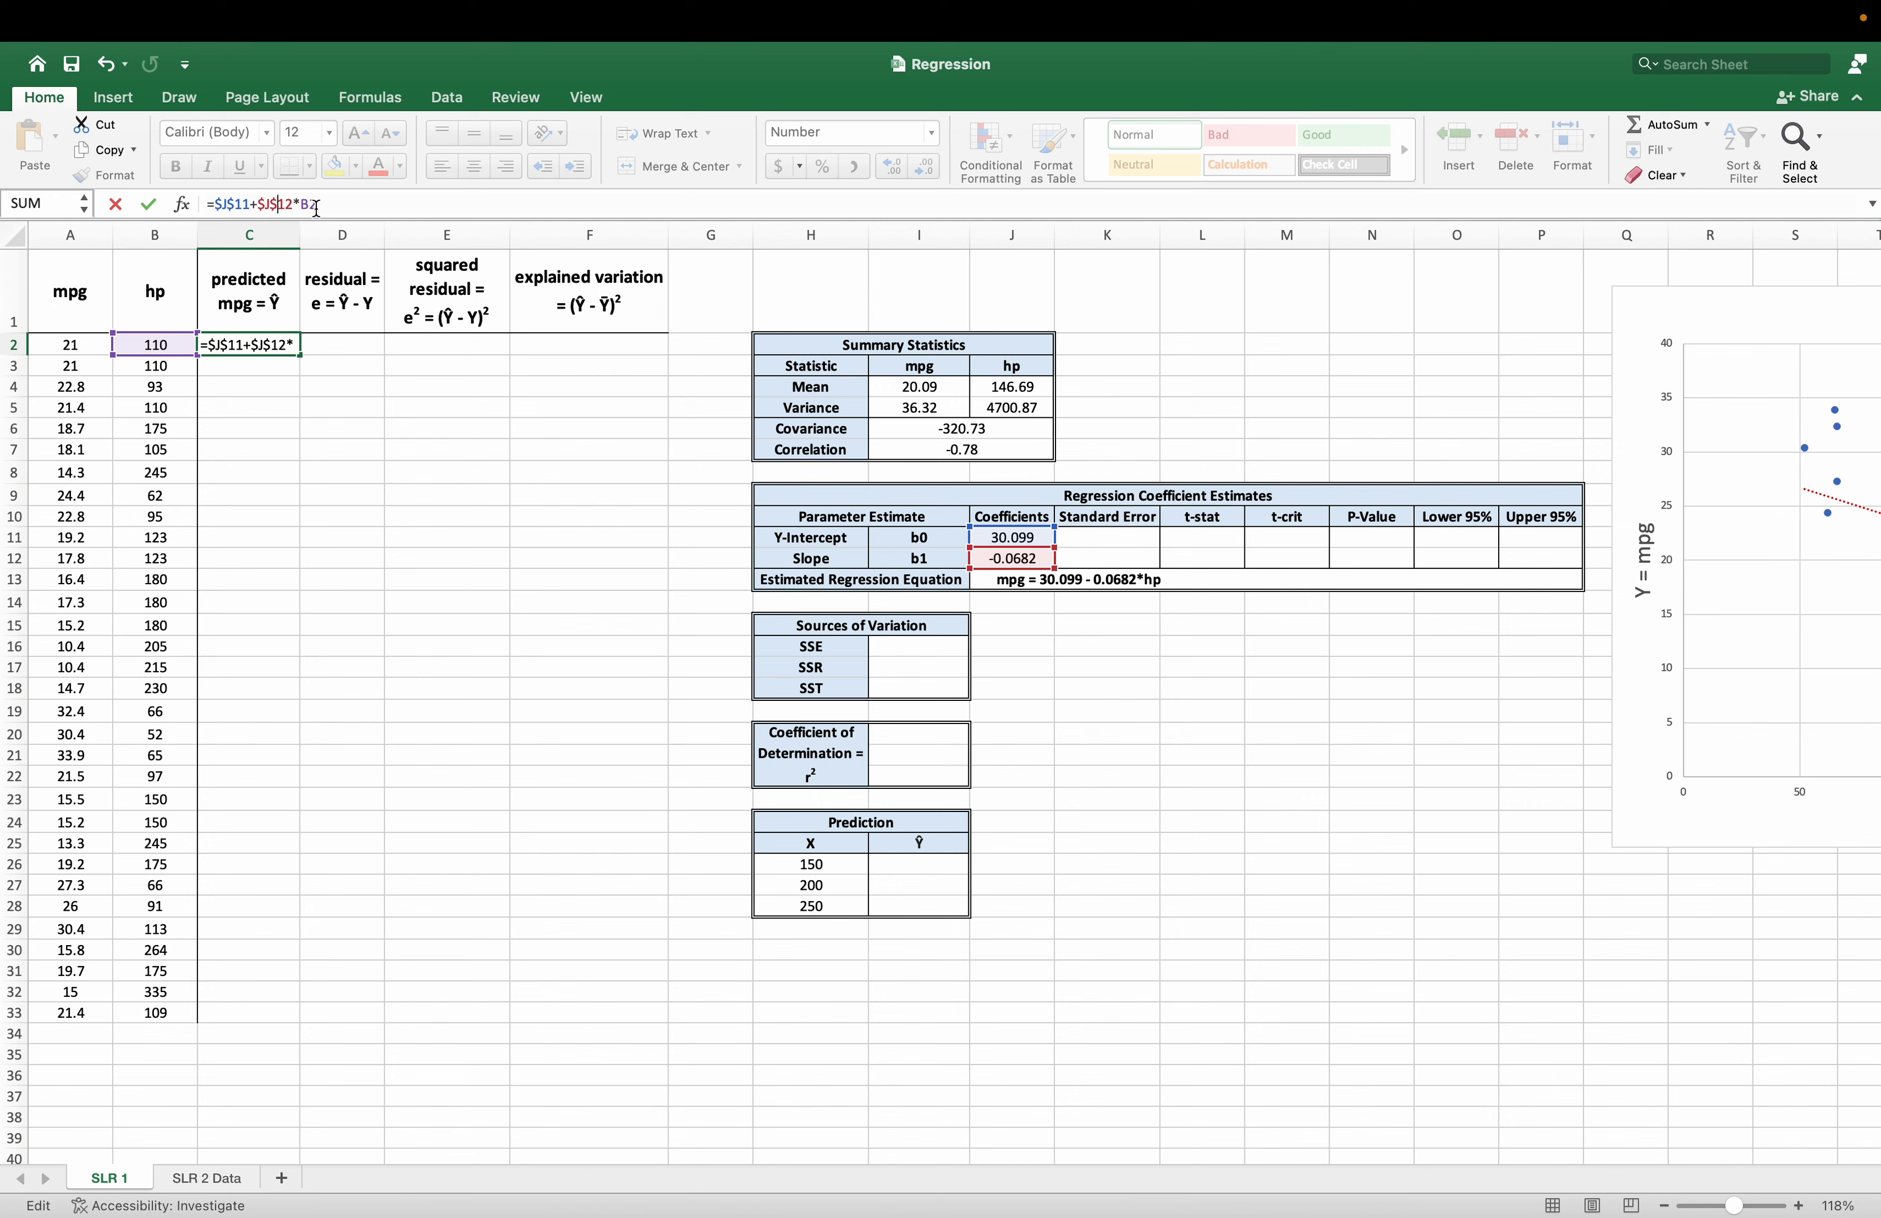
left_click(340, 204)
key("Return")
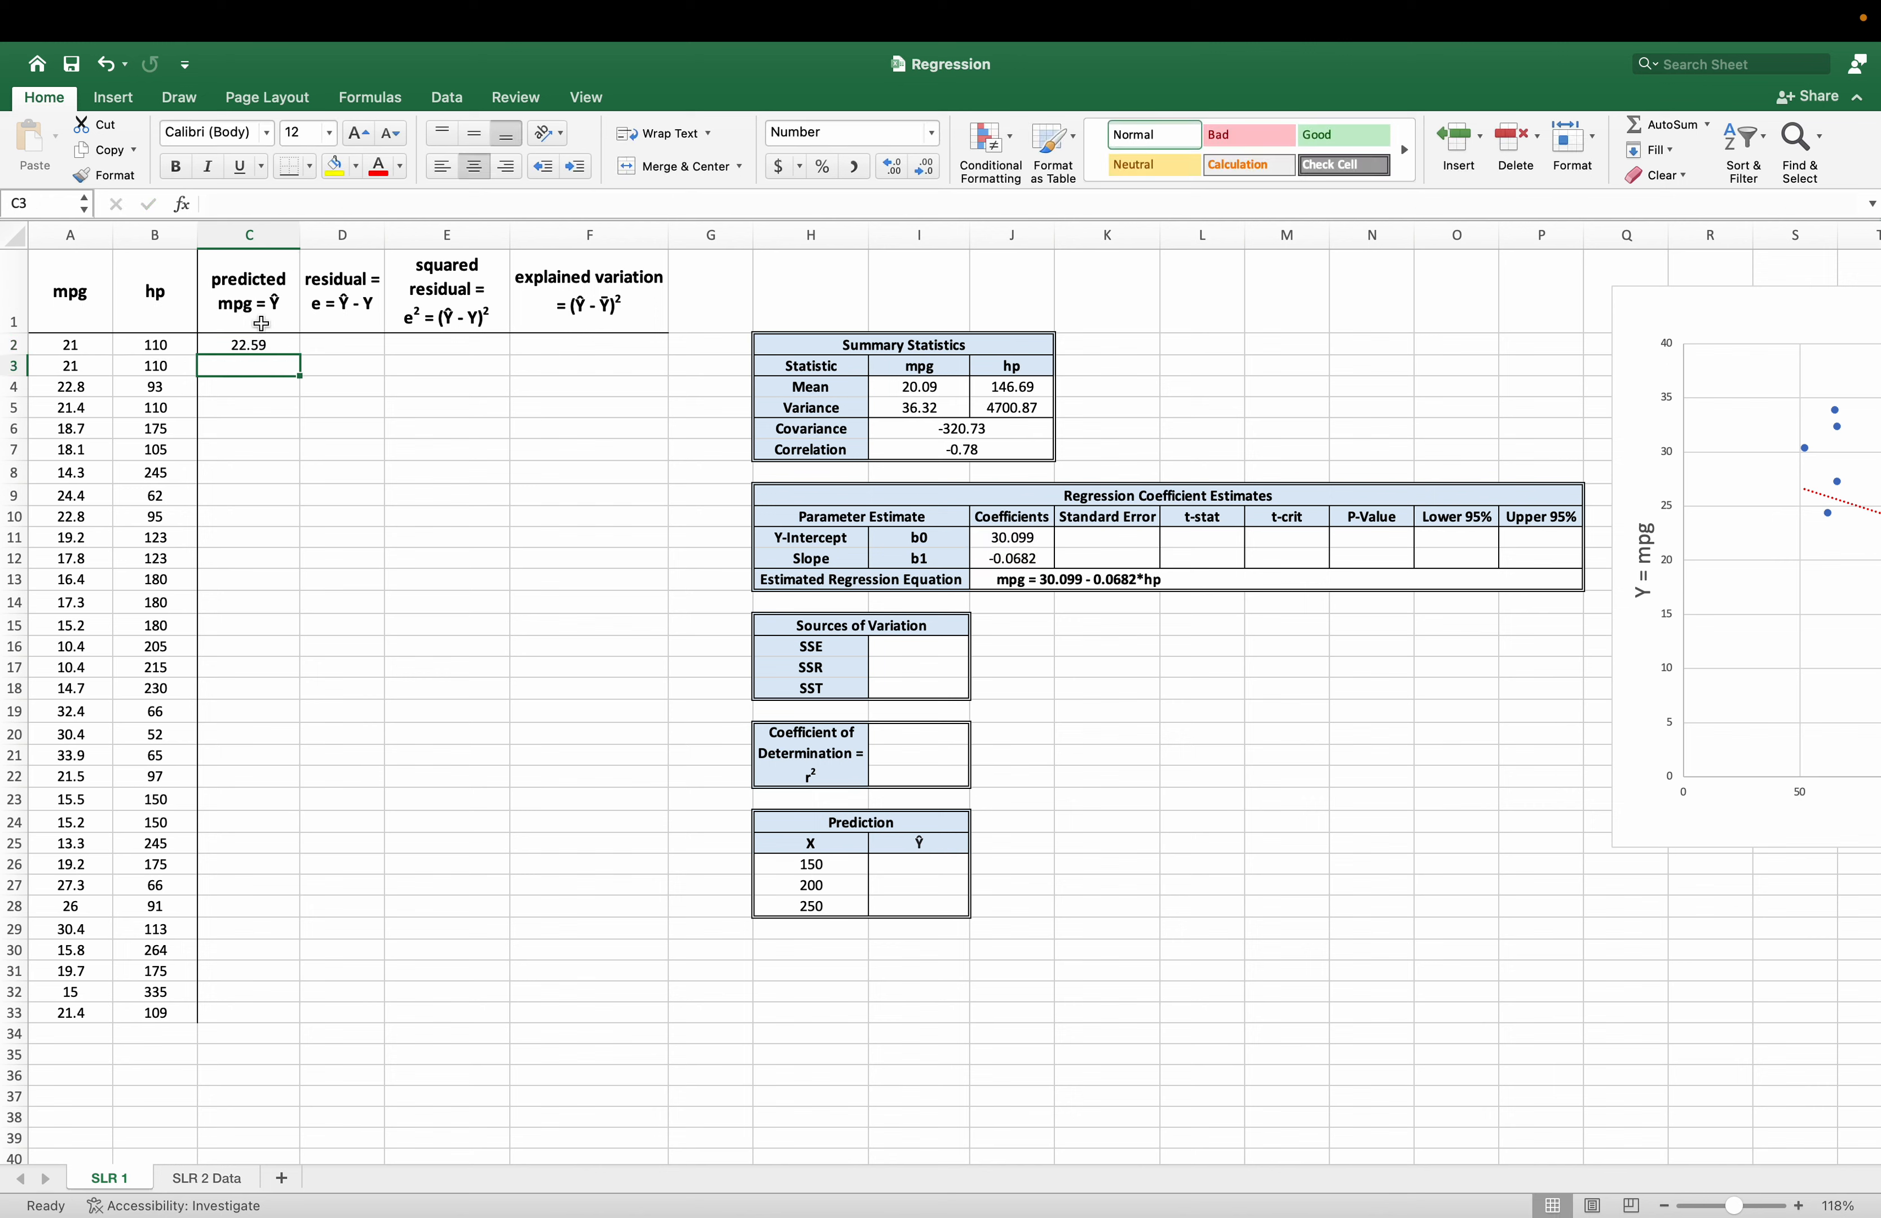
left_click(268, 345)
left_click_drag(300, 359, 252, 1020)
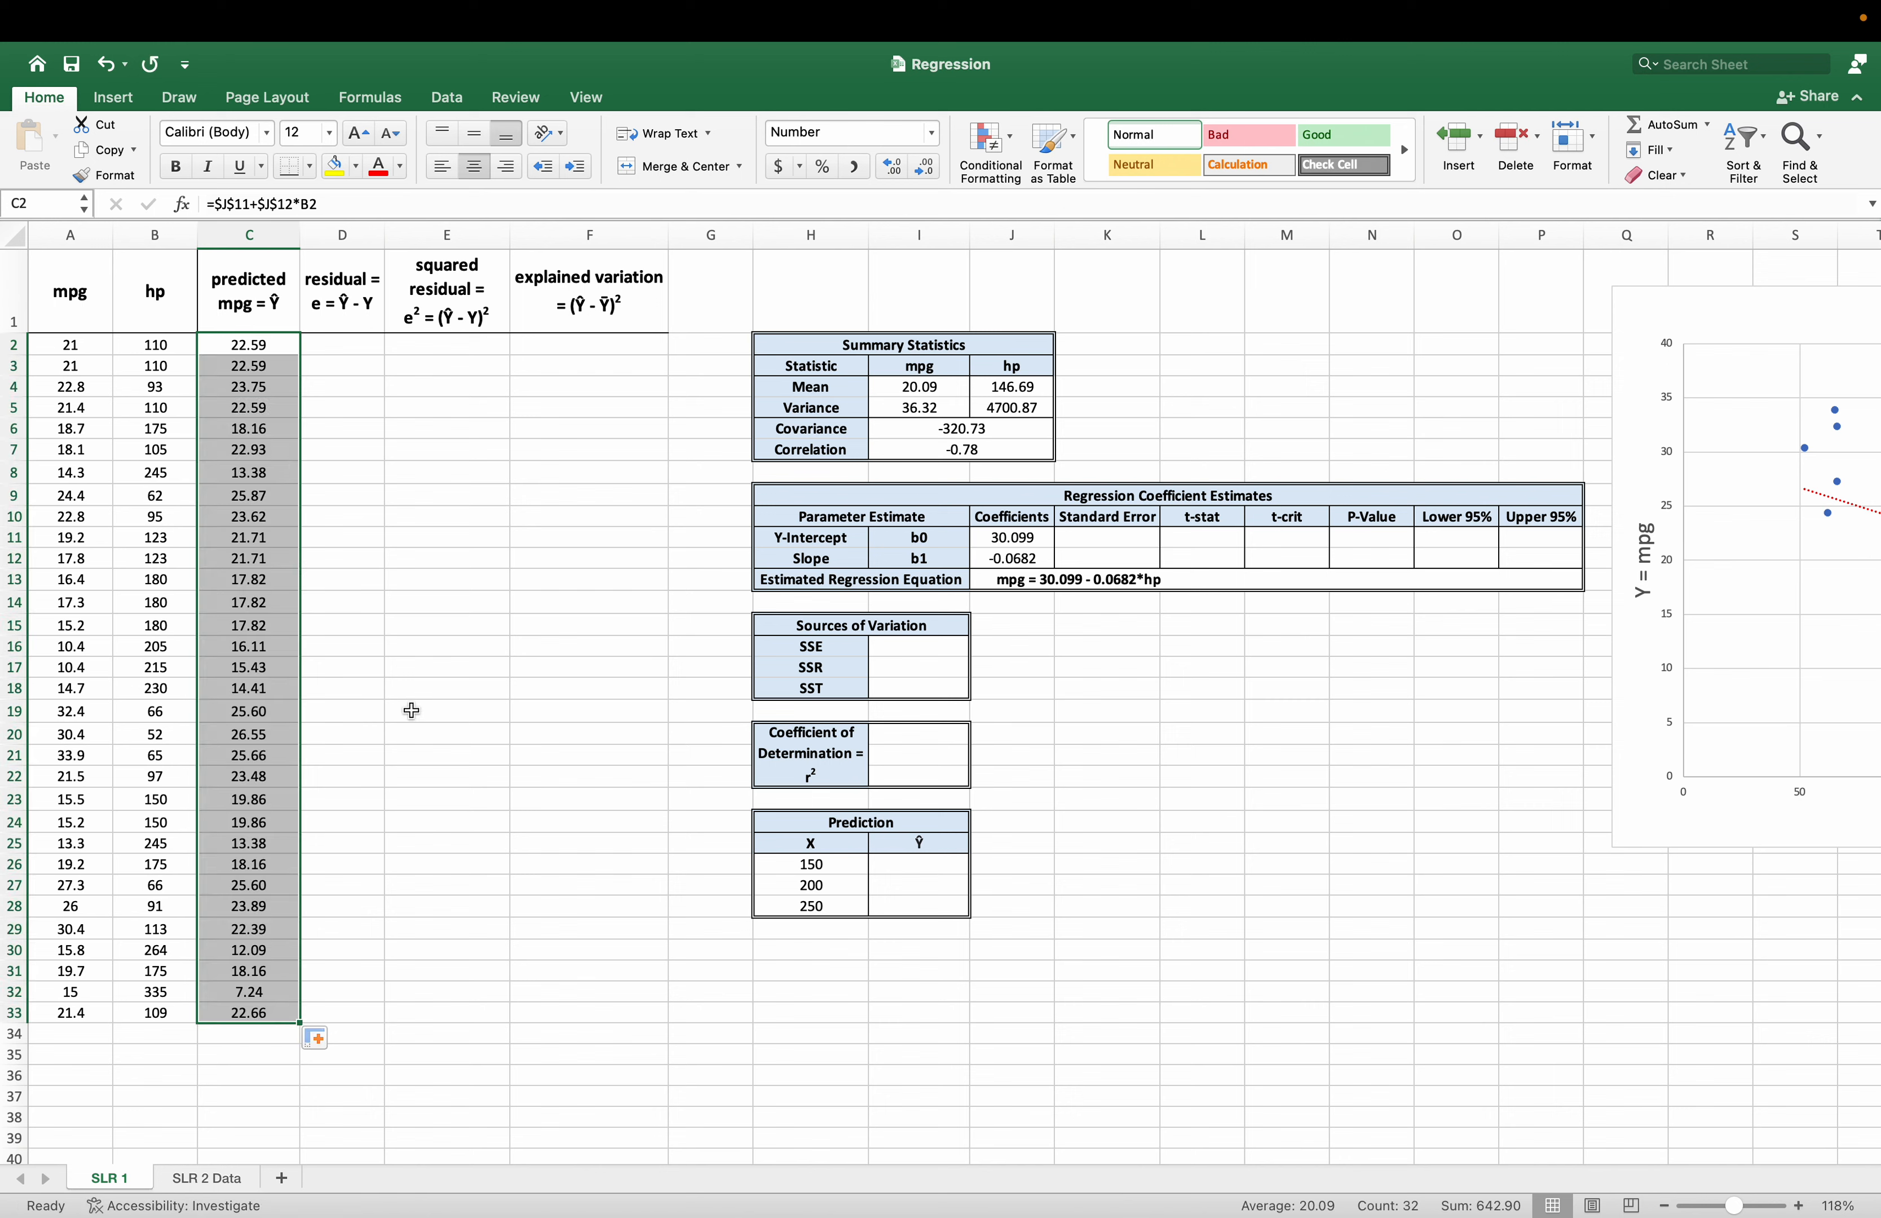
Calculate the residual in D2 as predicted minus actual mpg, with =C2-A2, and fill it down to D33.
left_click(339, 293)
left_click(341, 350)
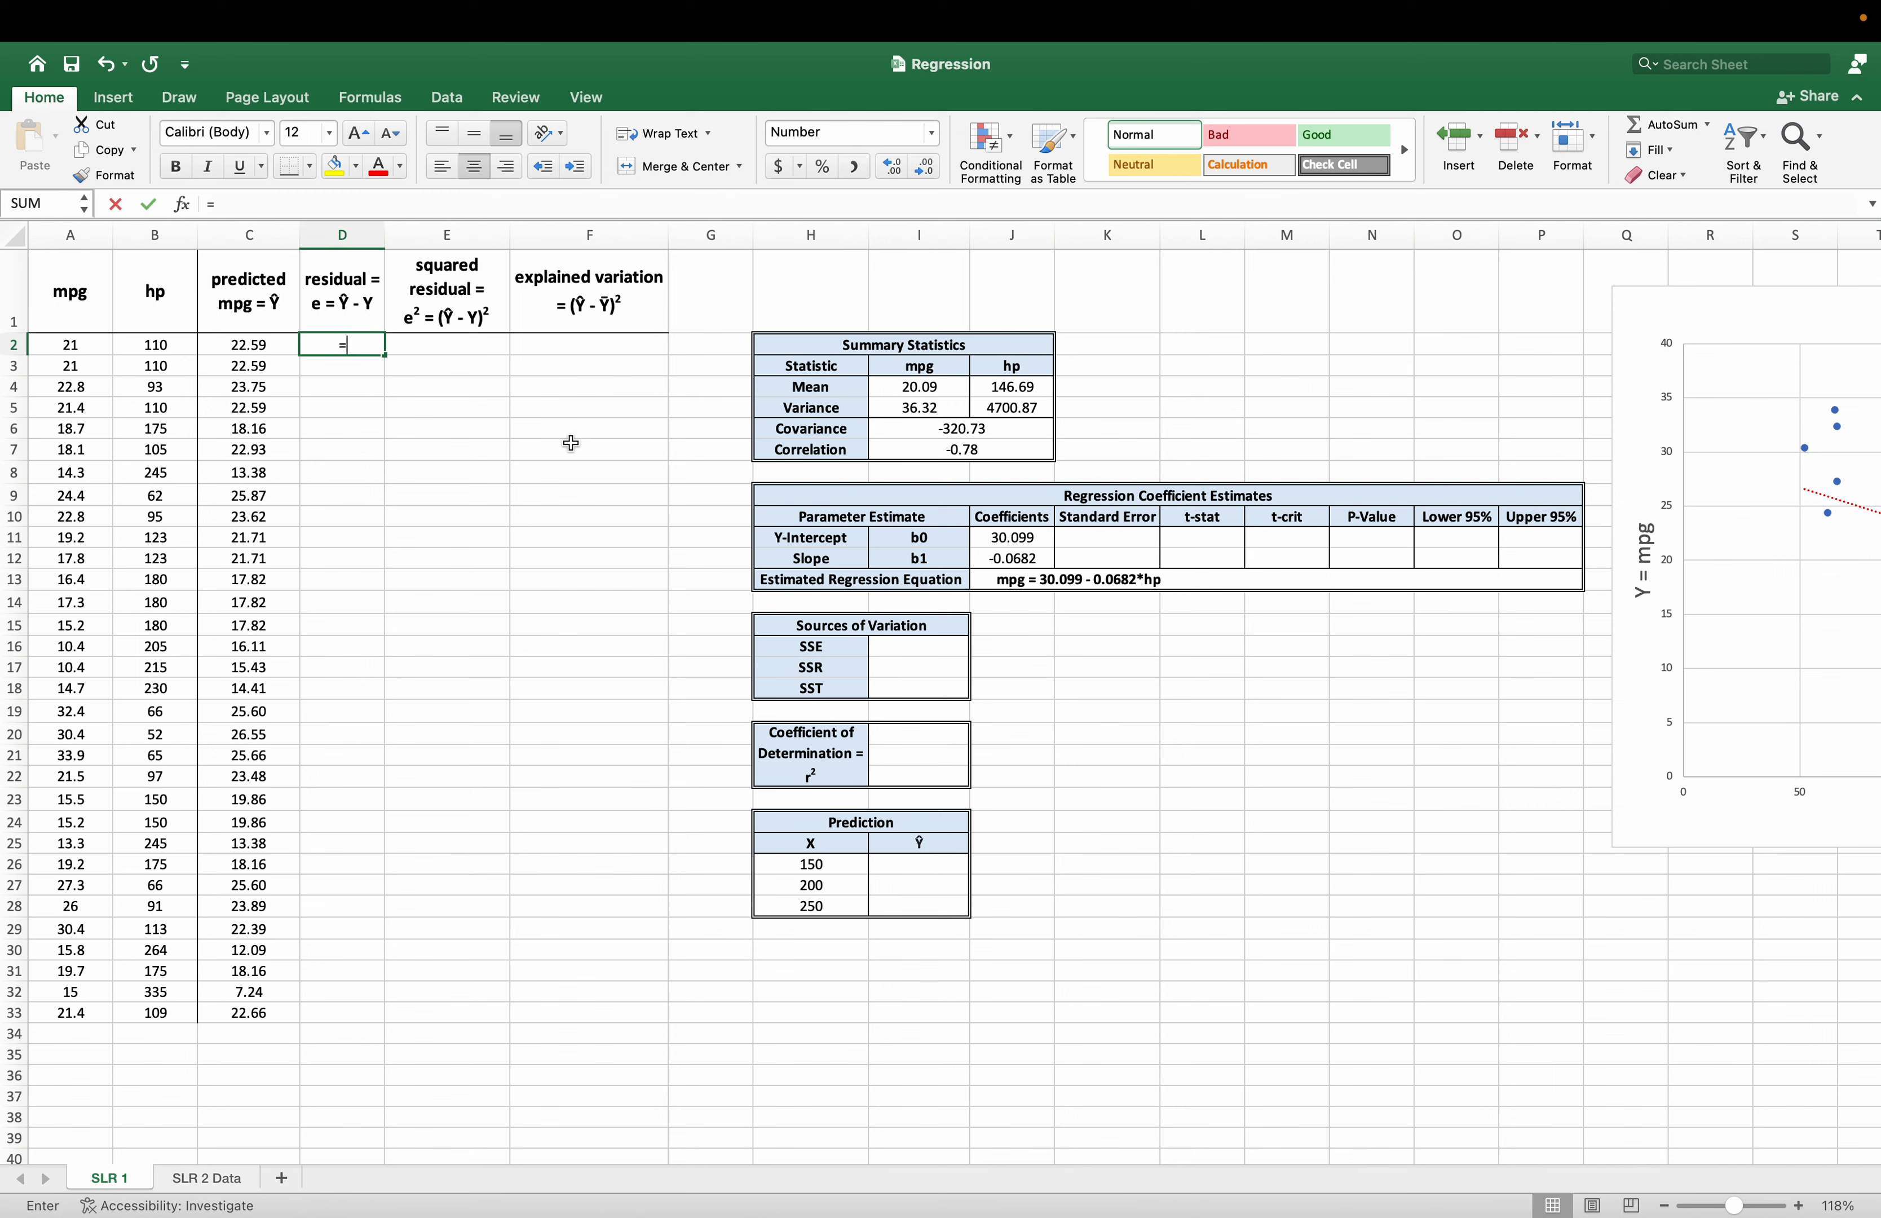
type("=")
left_click(257, 351)
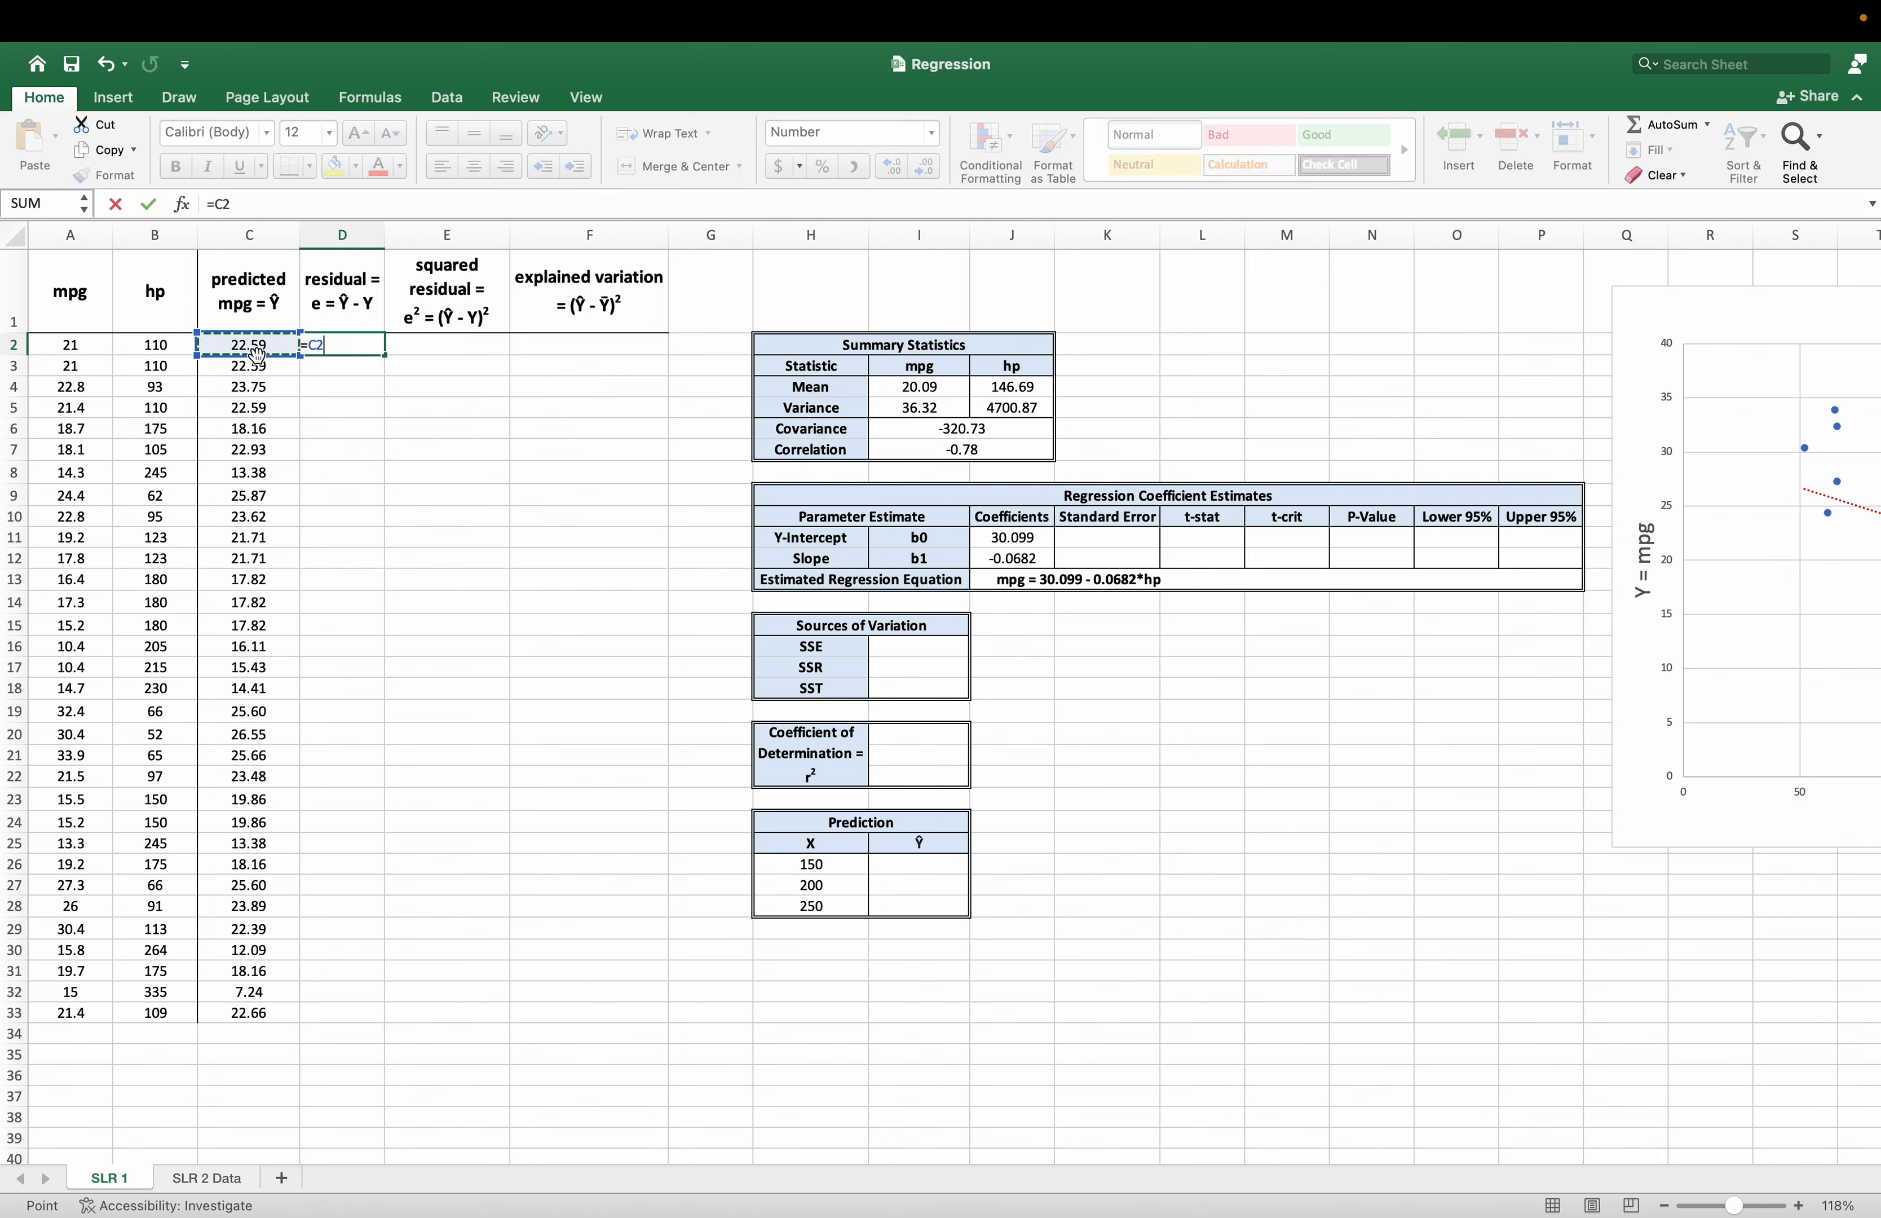
type("-")
left_click(104, 348)
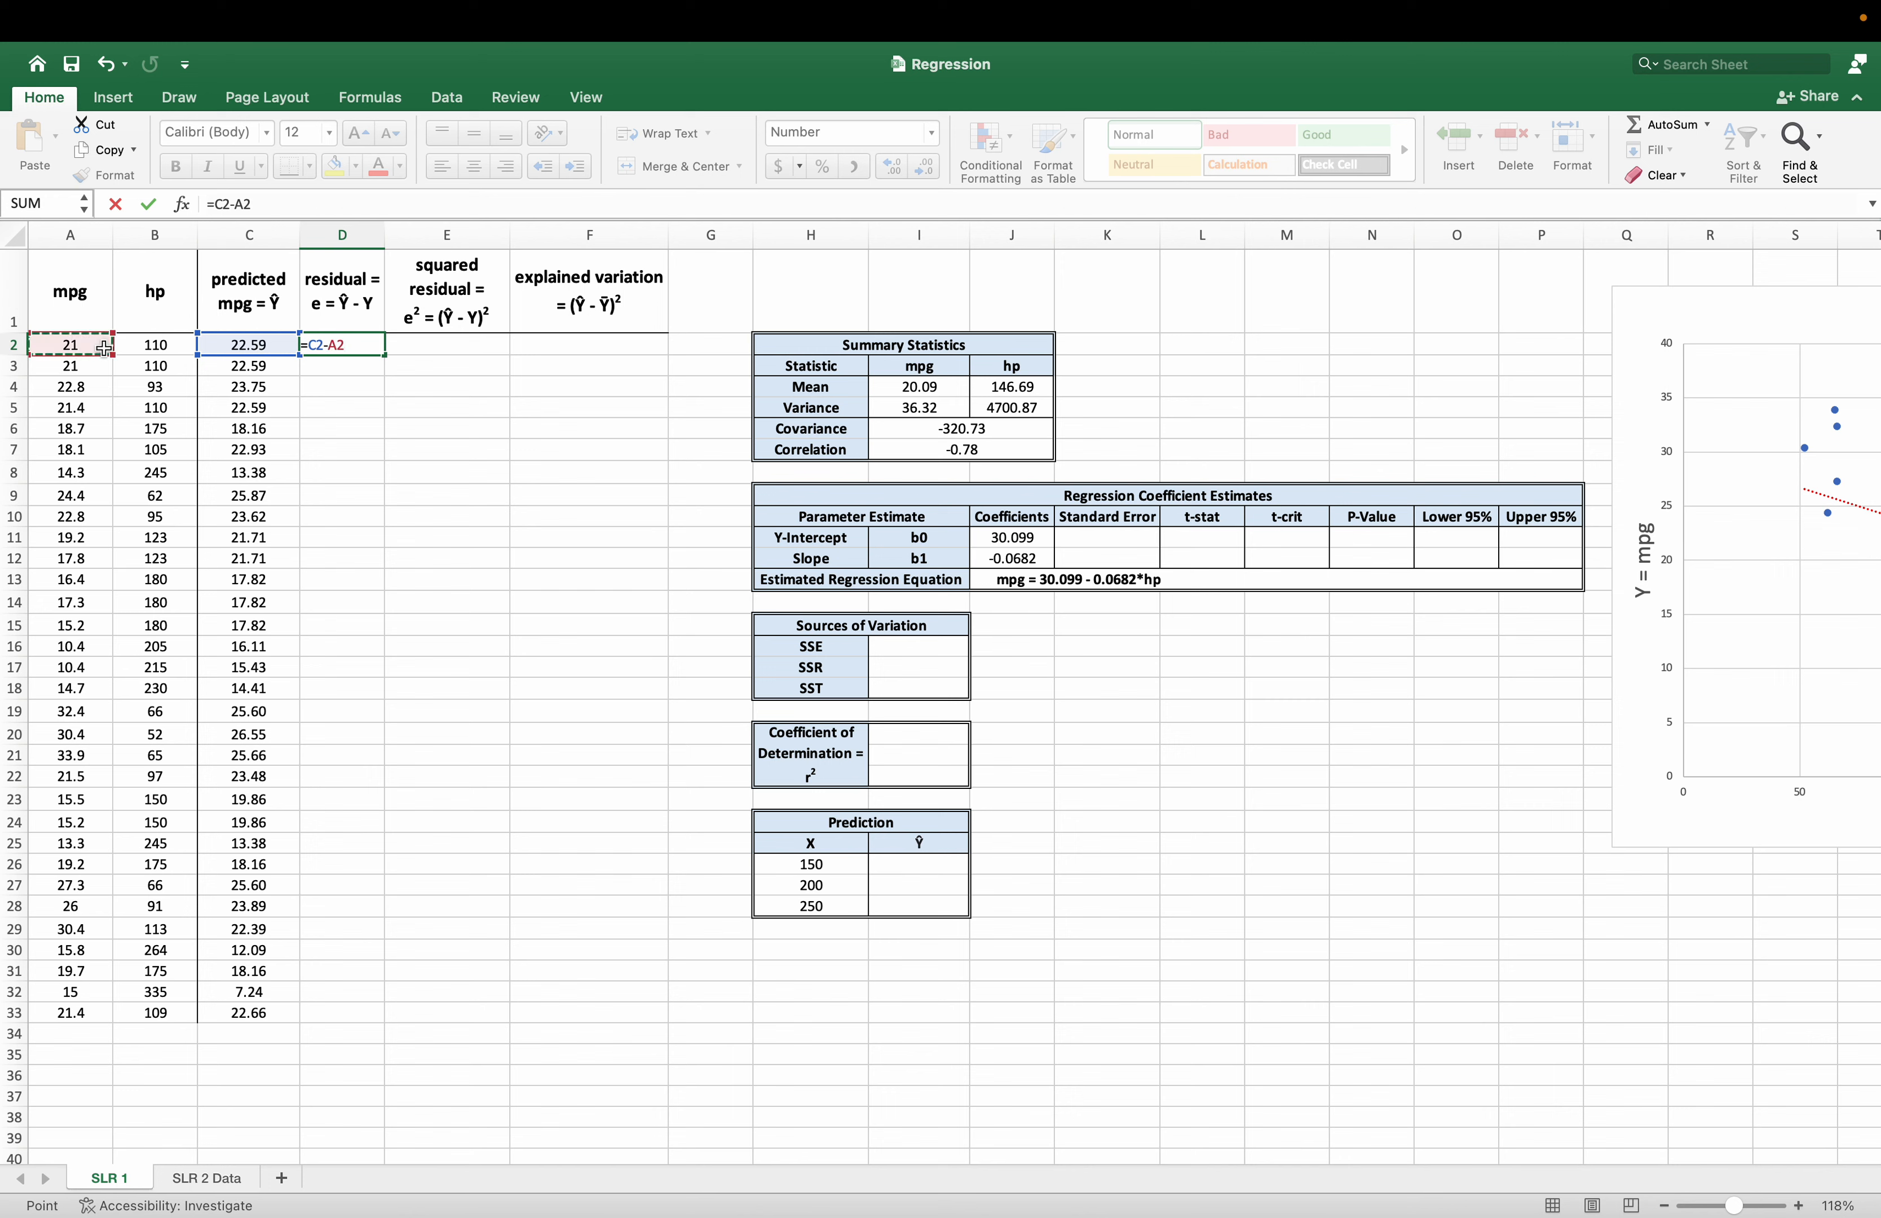
key("Return")
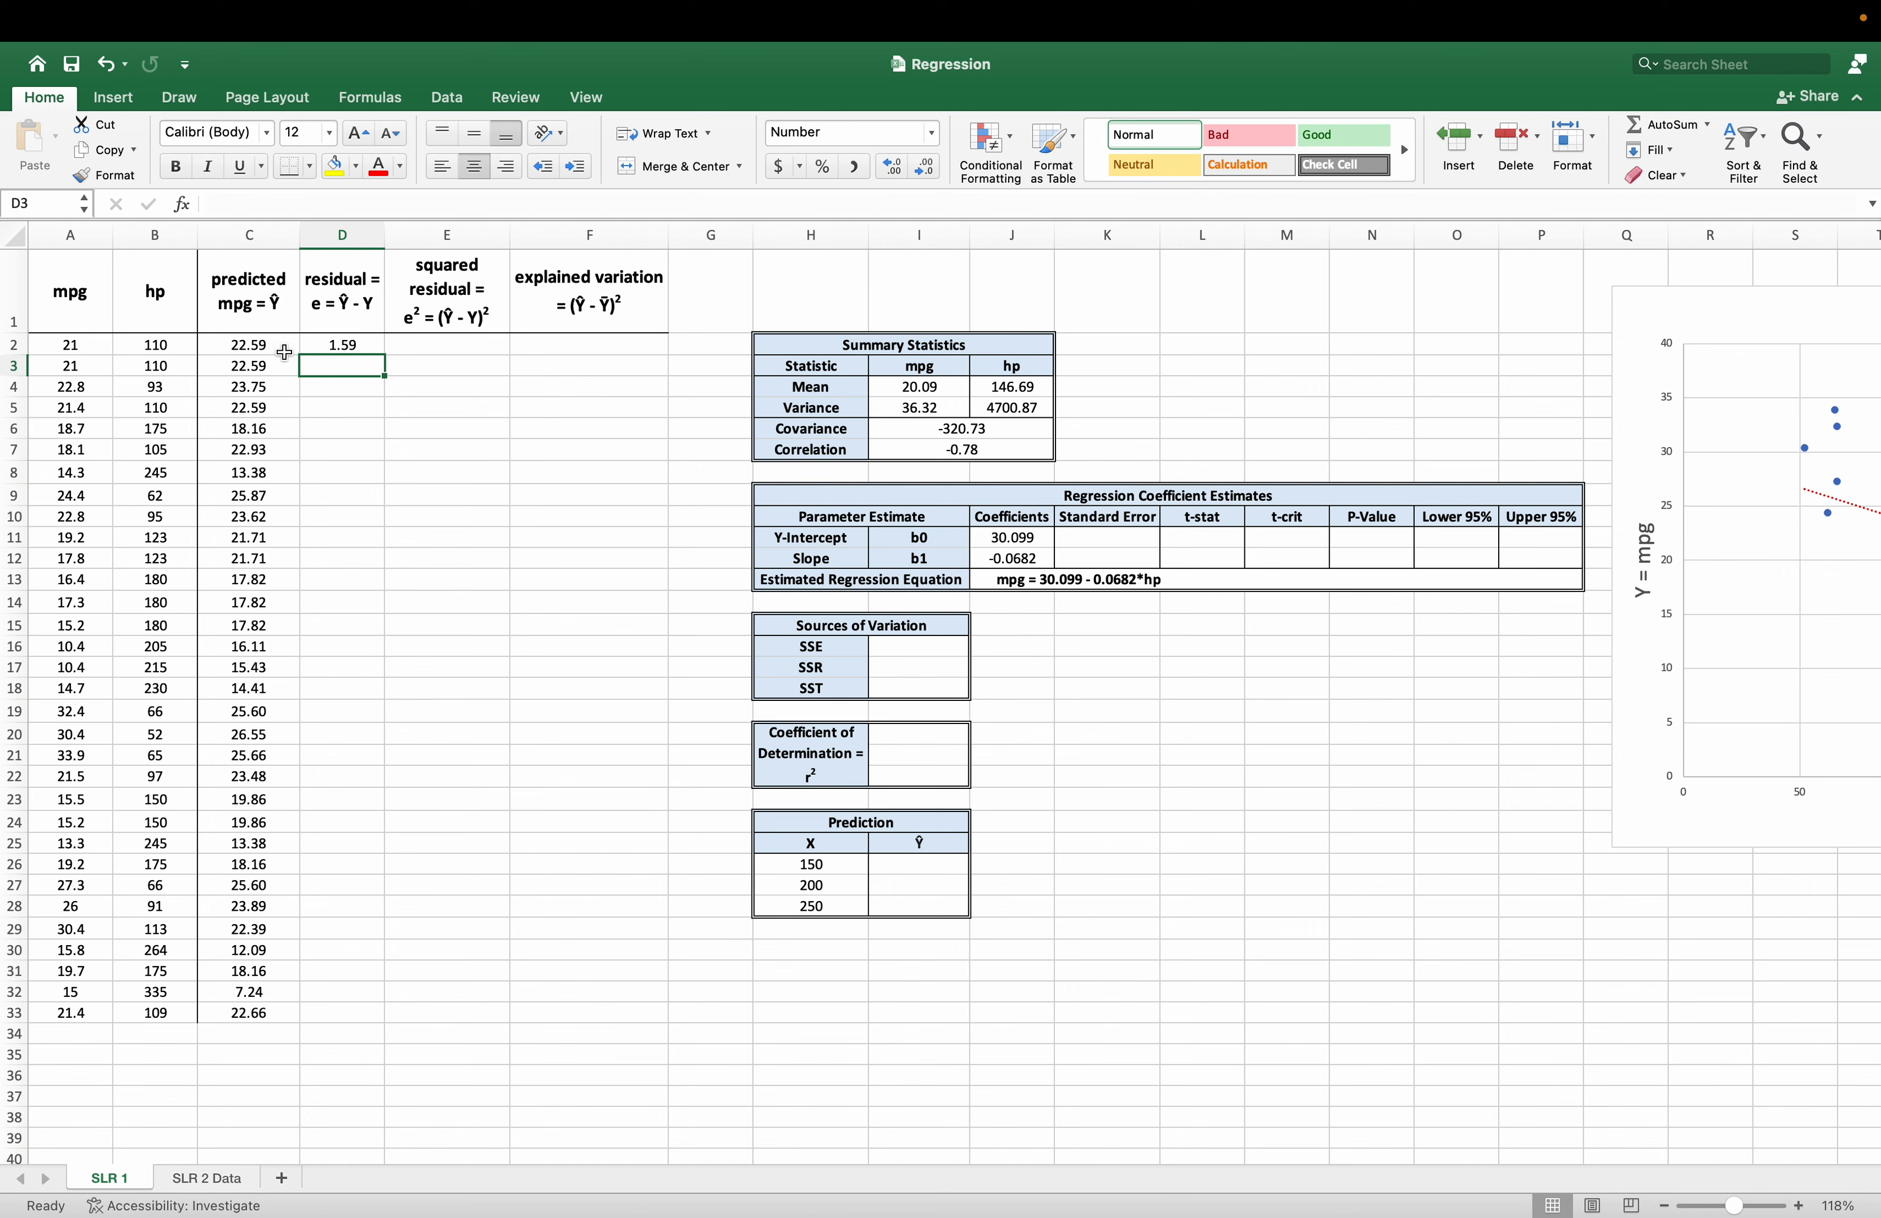
left_click(331, 346)
left_click_drag(376, 368, 364, 1016)
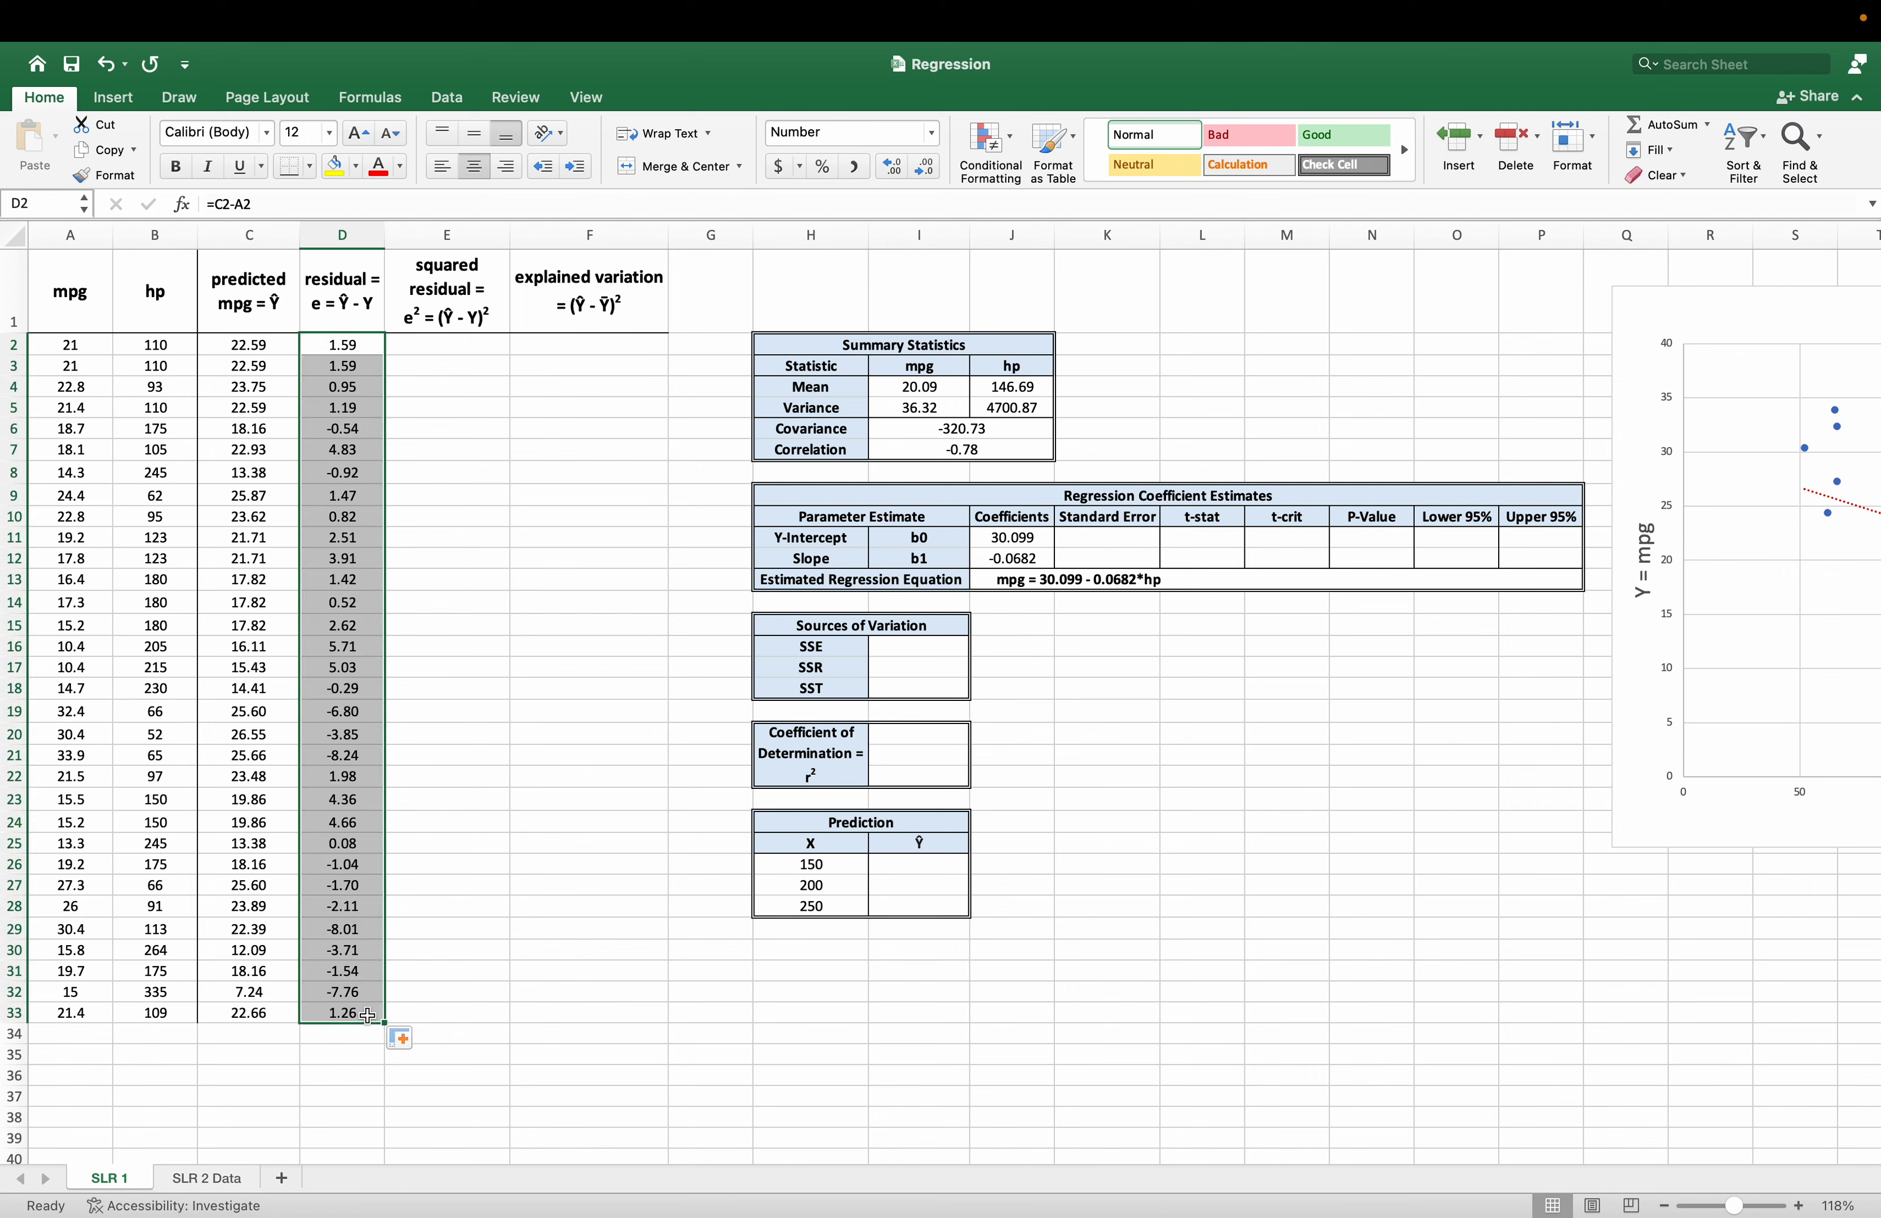
Calculate the squared residual in E2 with =D2^2 and fill it down to E33.
left_click(469, 290)
left_click(453, 353)
type("=")
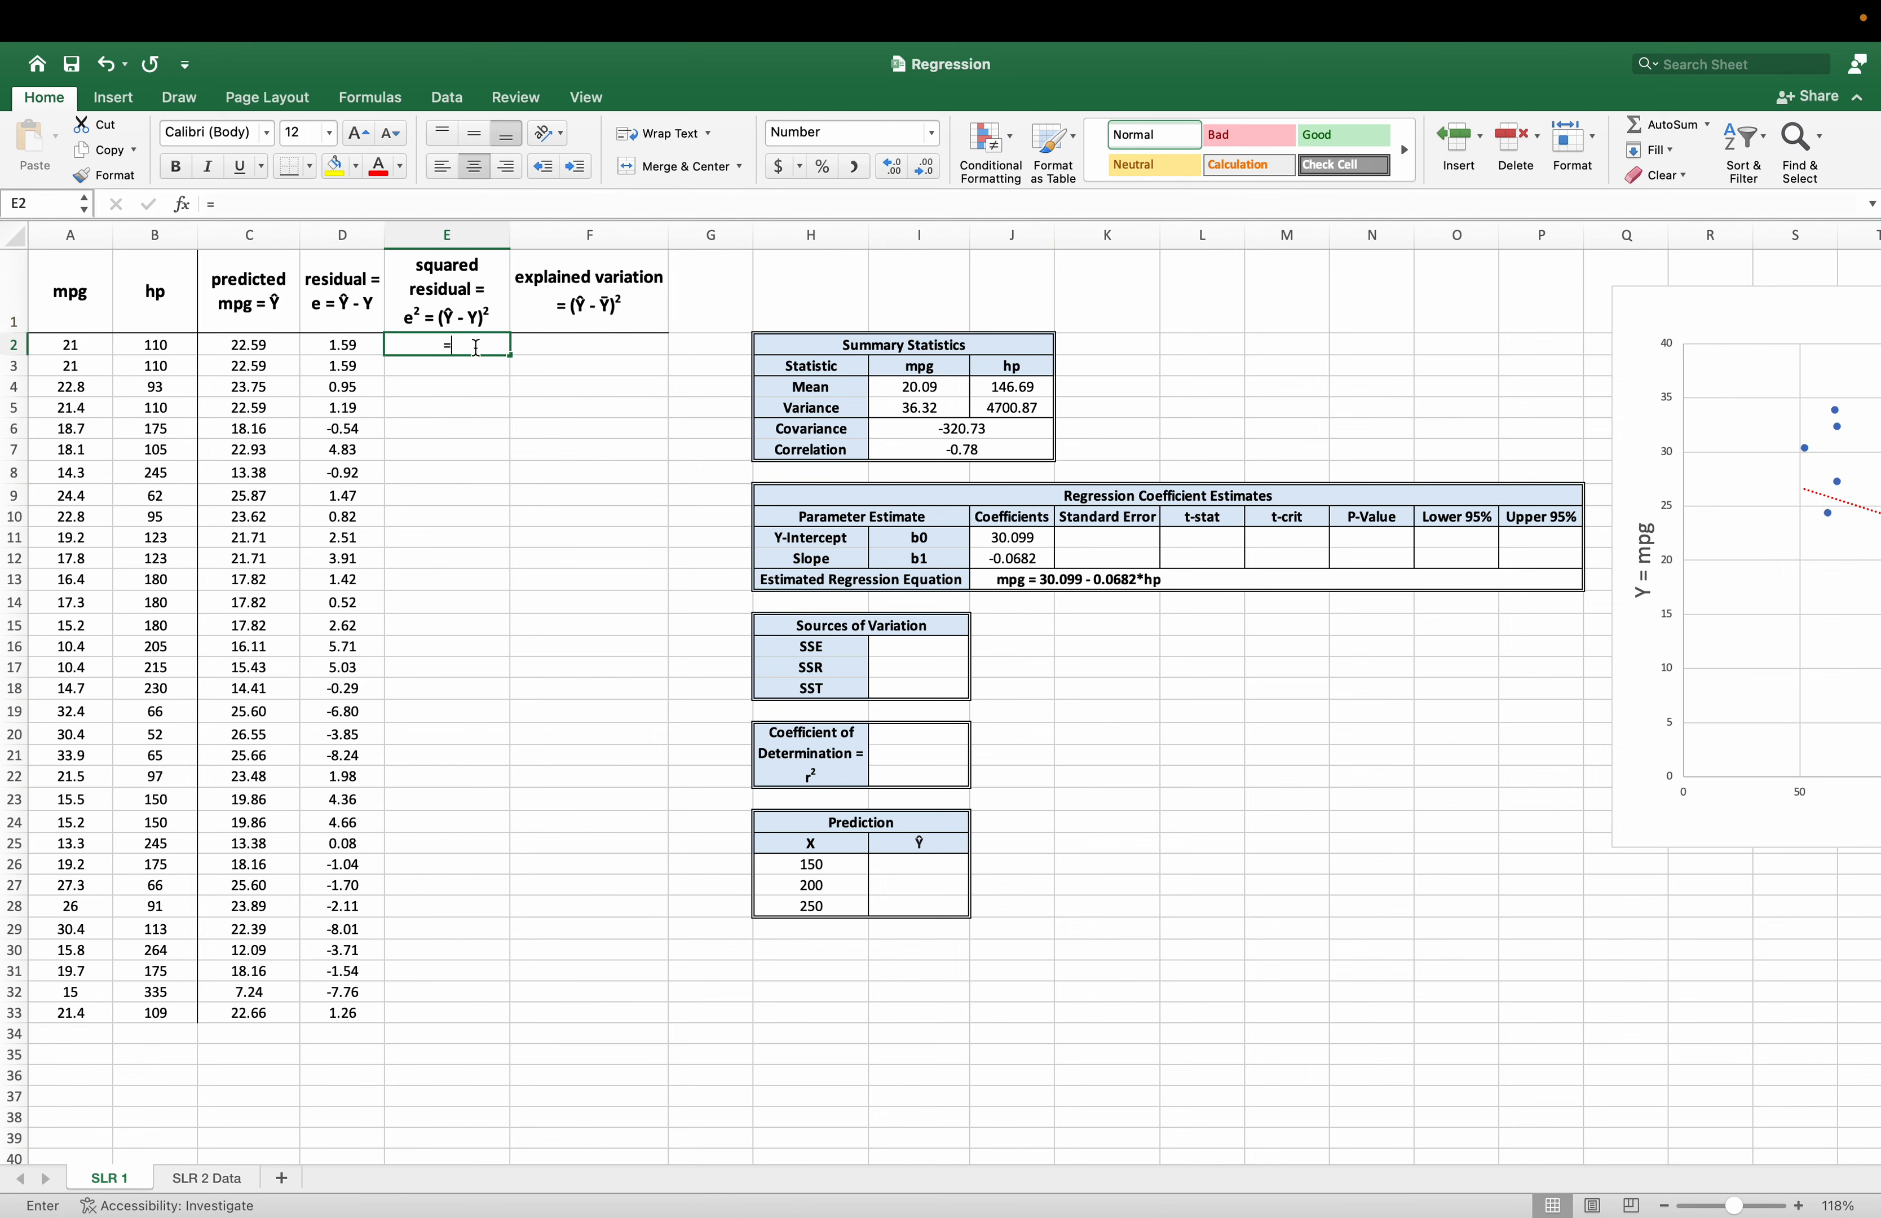
key("Left")
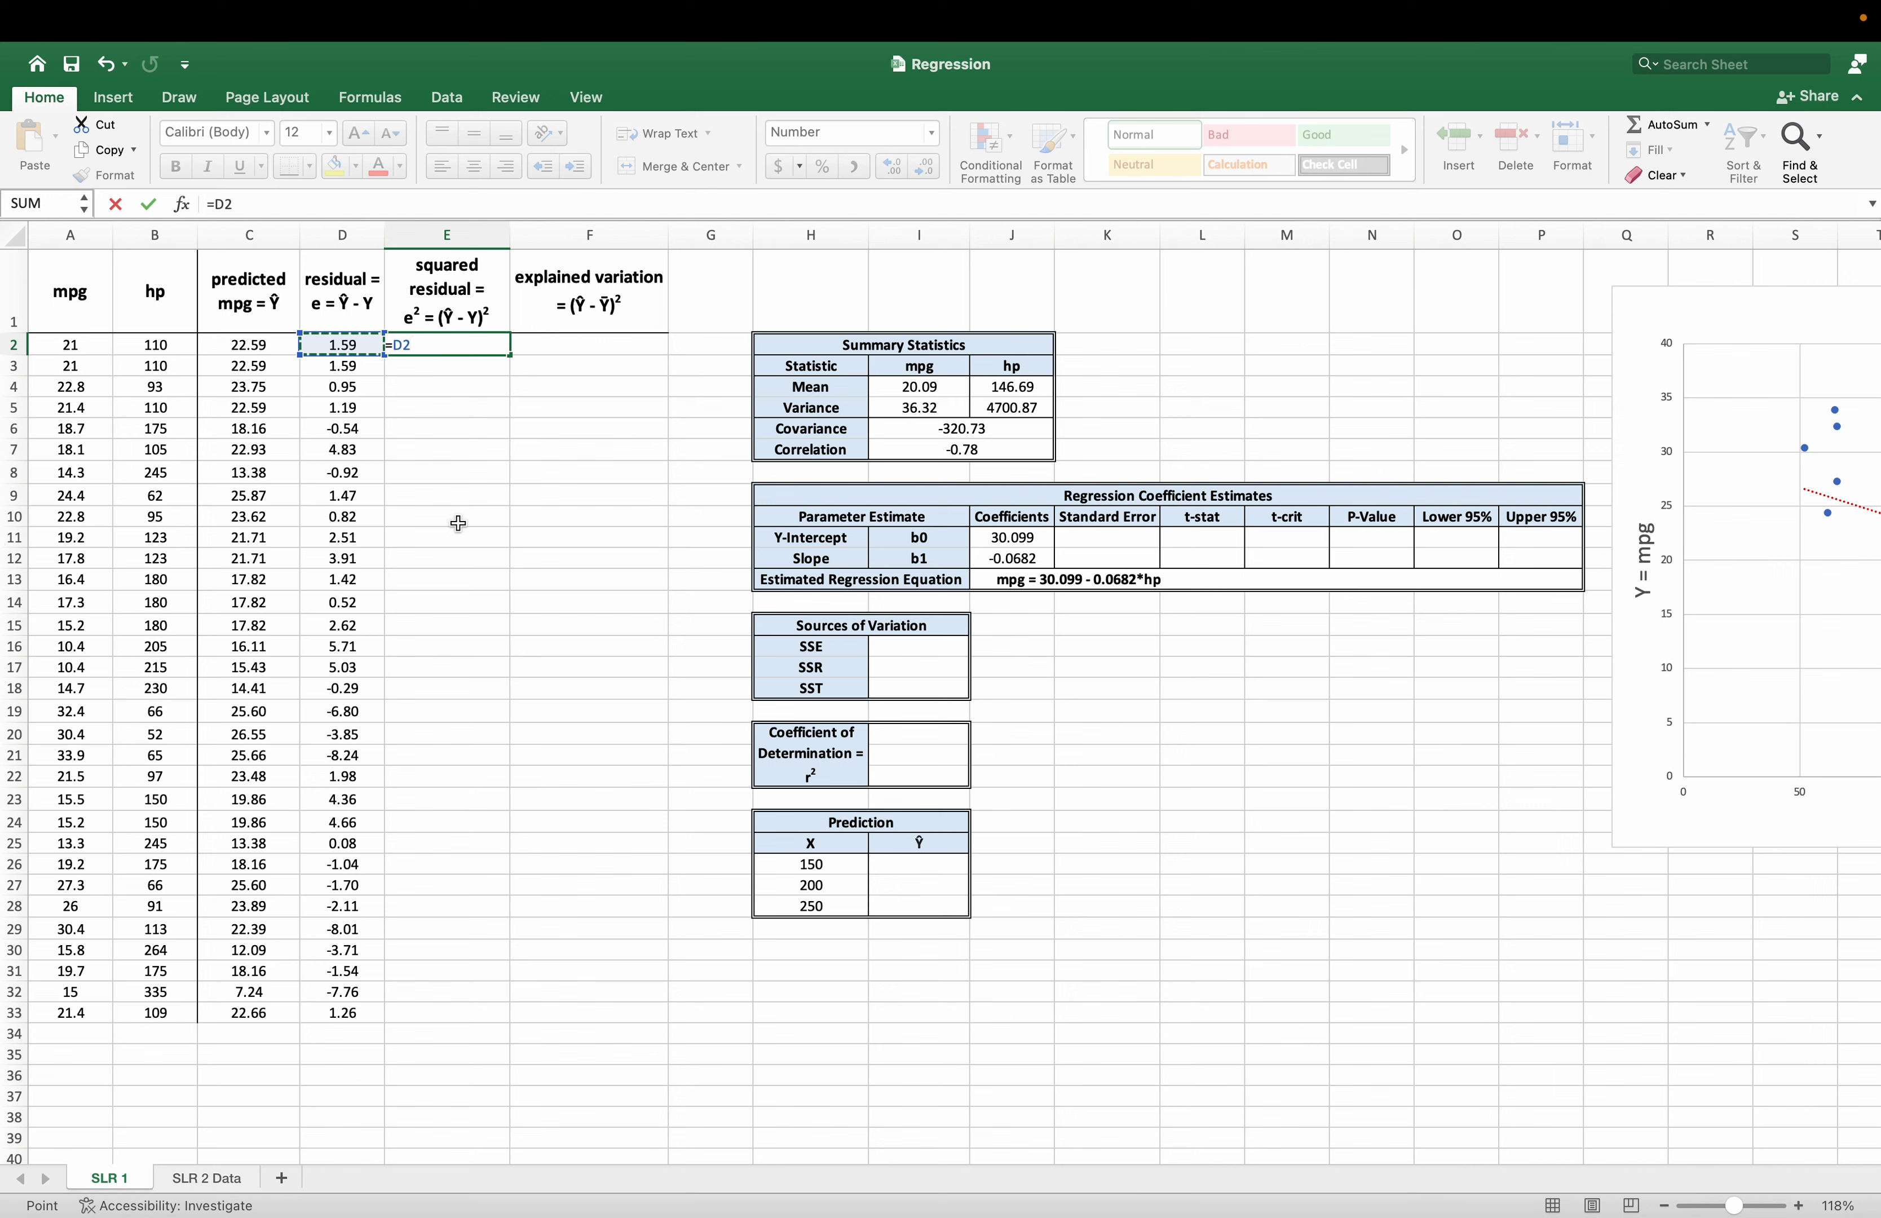
type("^2")
key("Return")
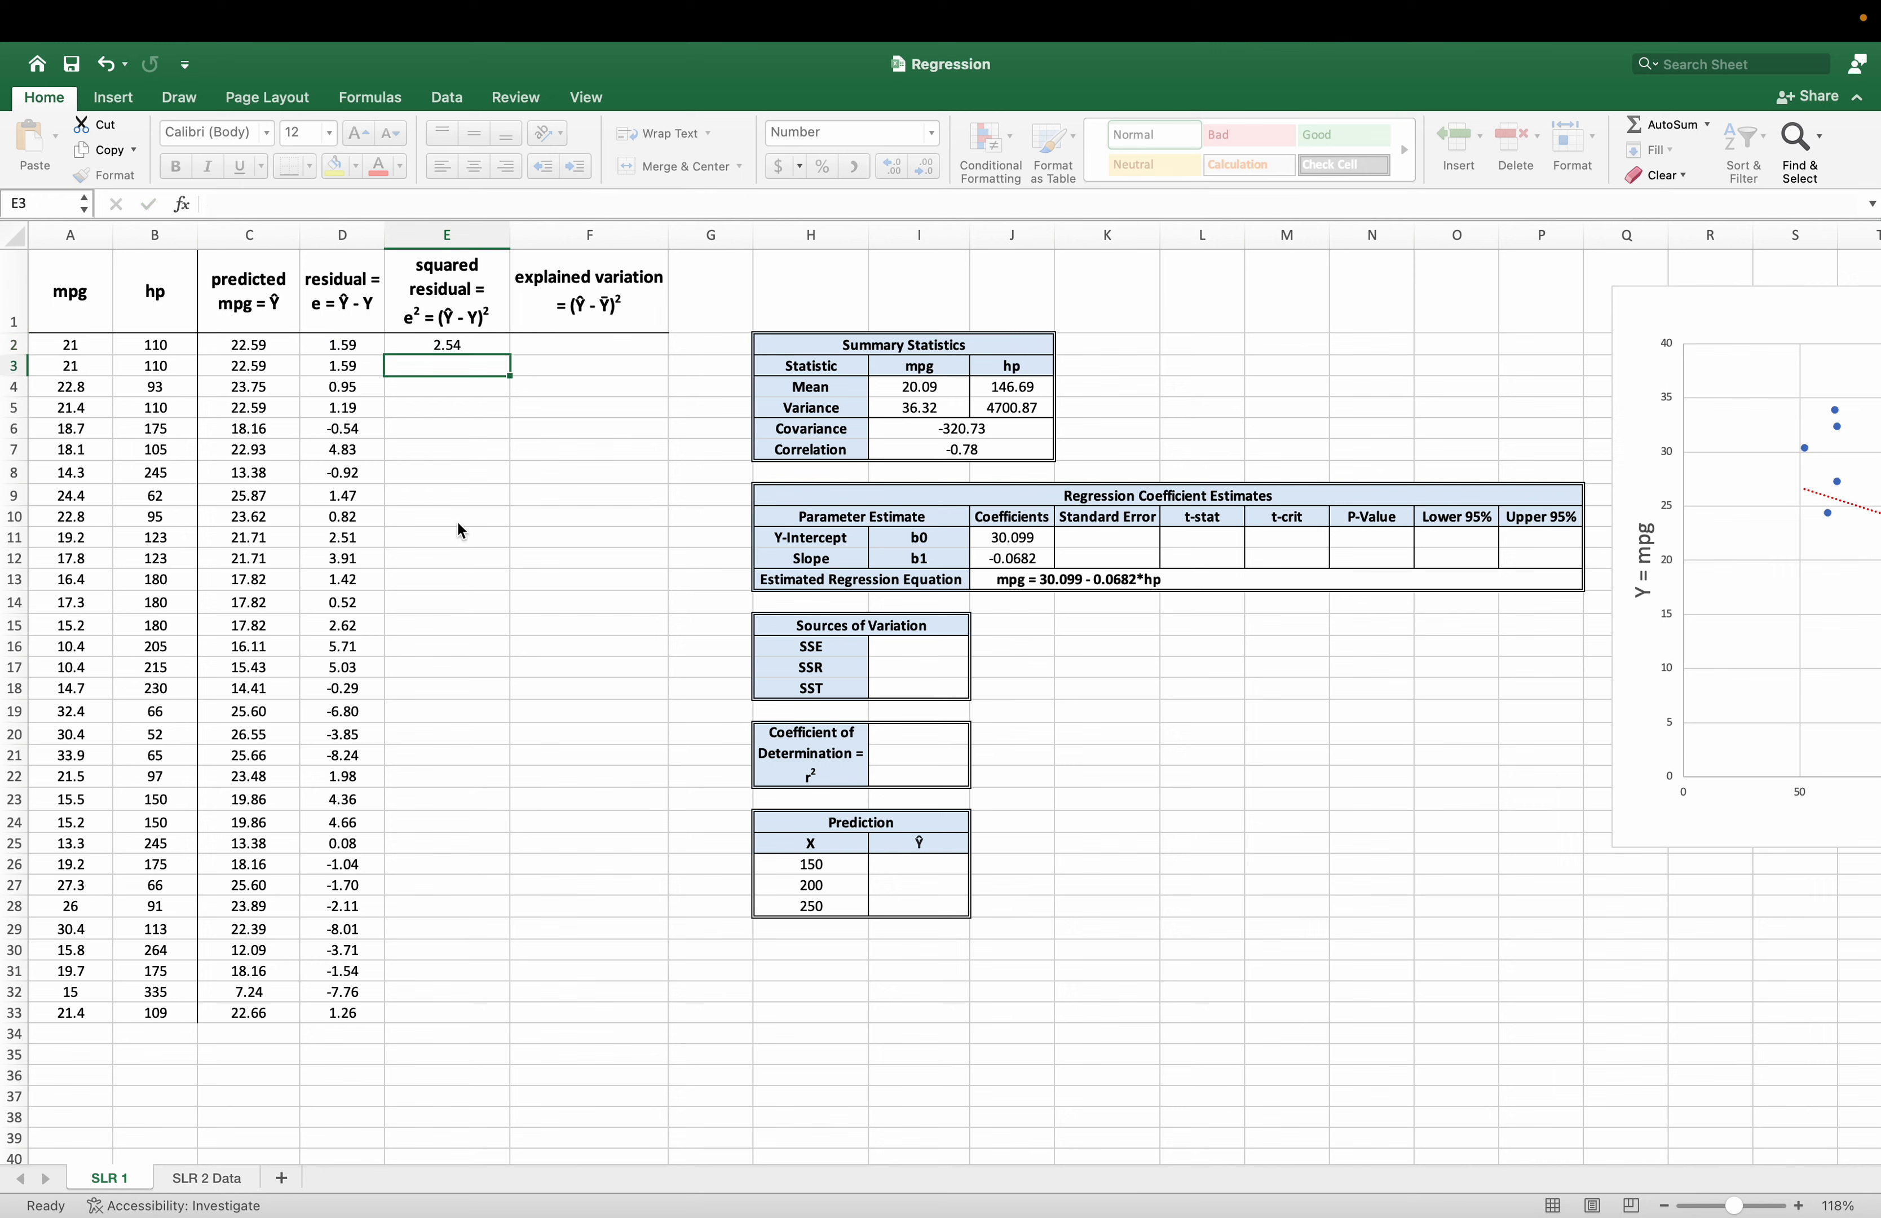
left_click(445, 348)
left_click_drag(501, 353, 448, 1013)
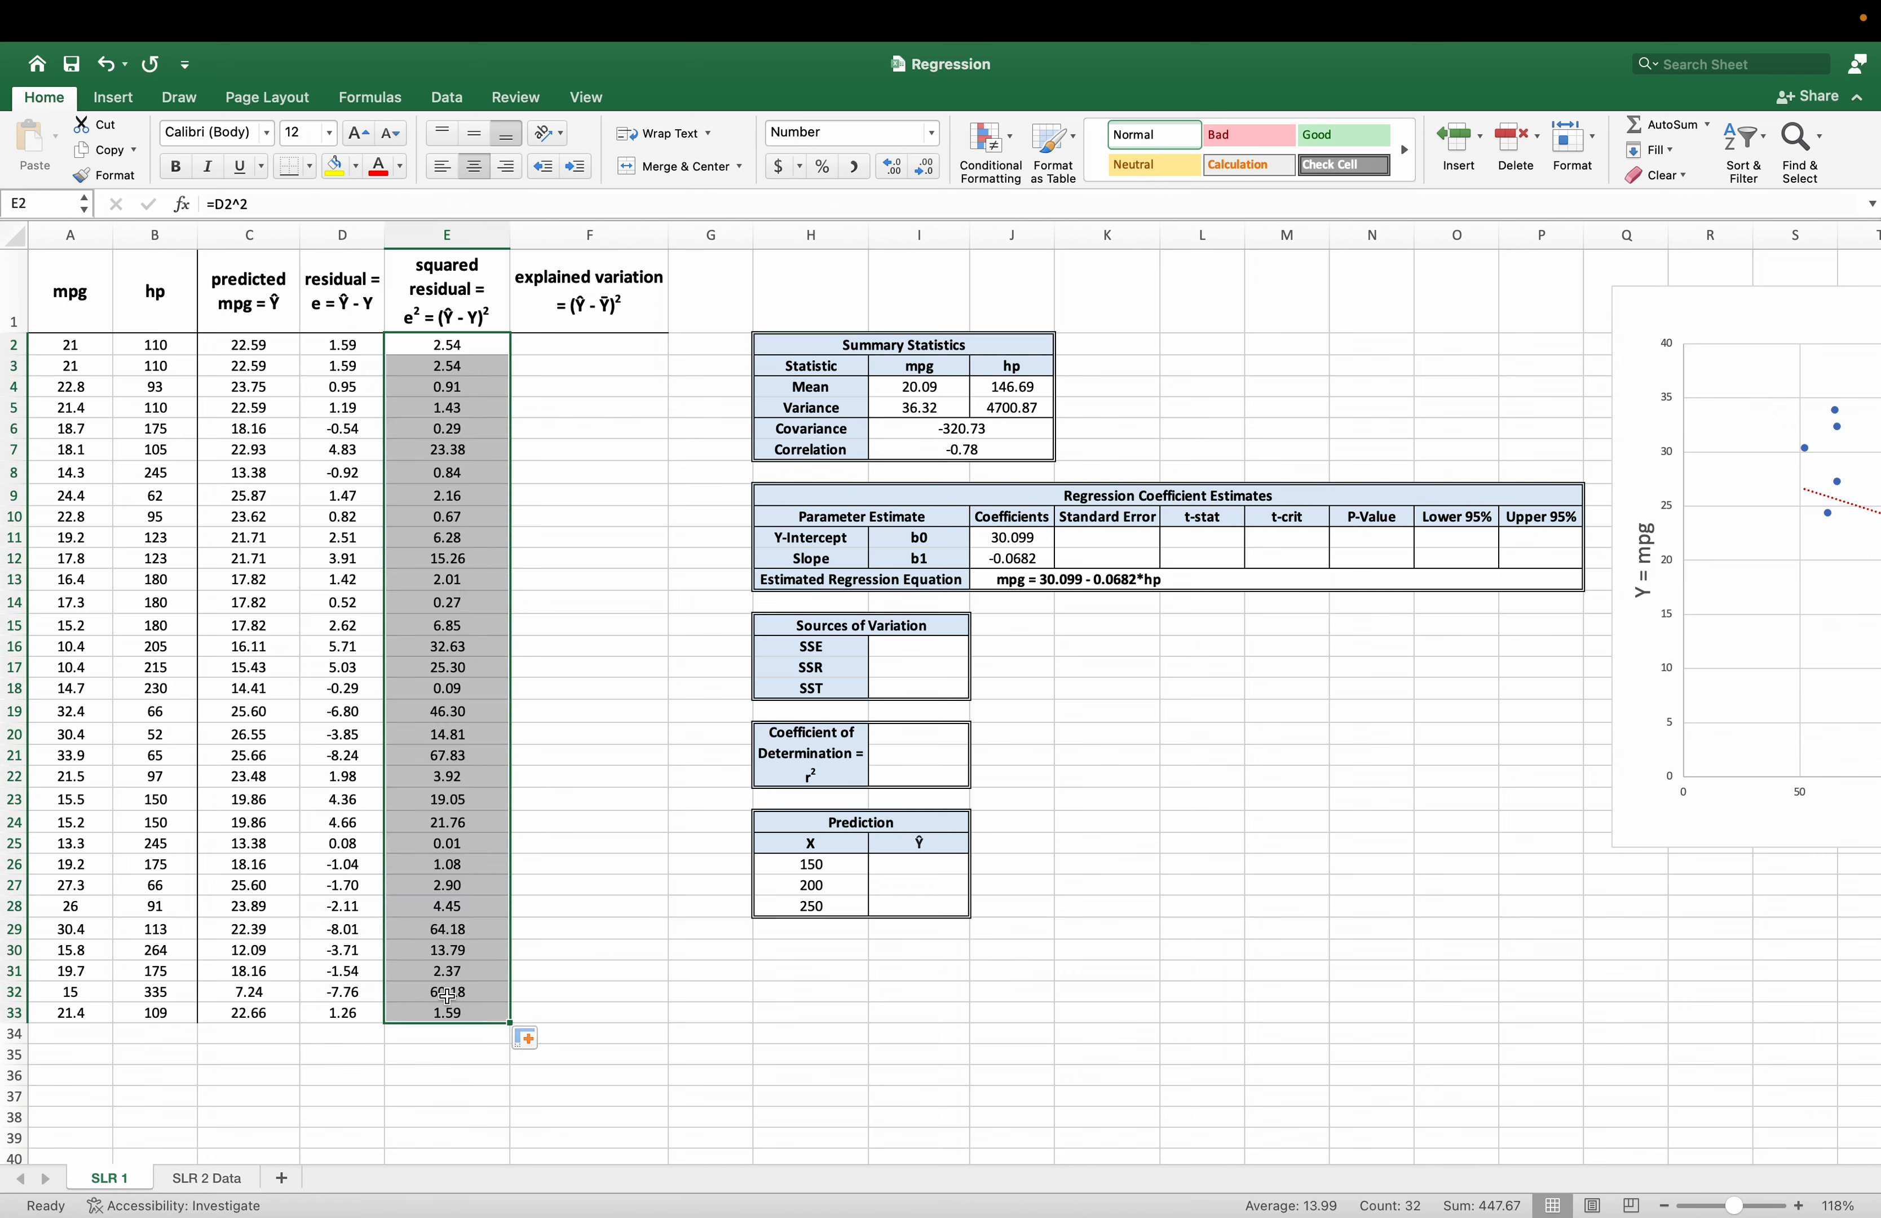
Write the explained variation formula in F2 as the squared difference between predicted and mean mpg, =(C2-I4)^2.
left_click(548, 346)
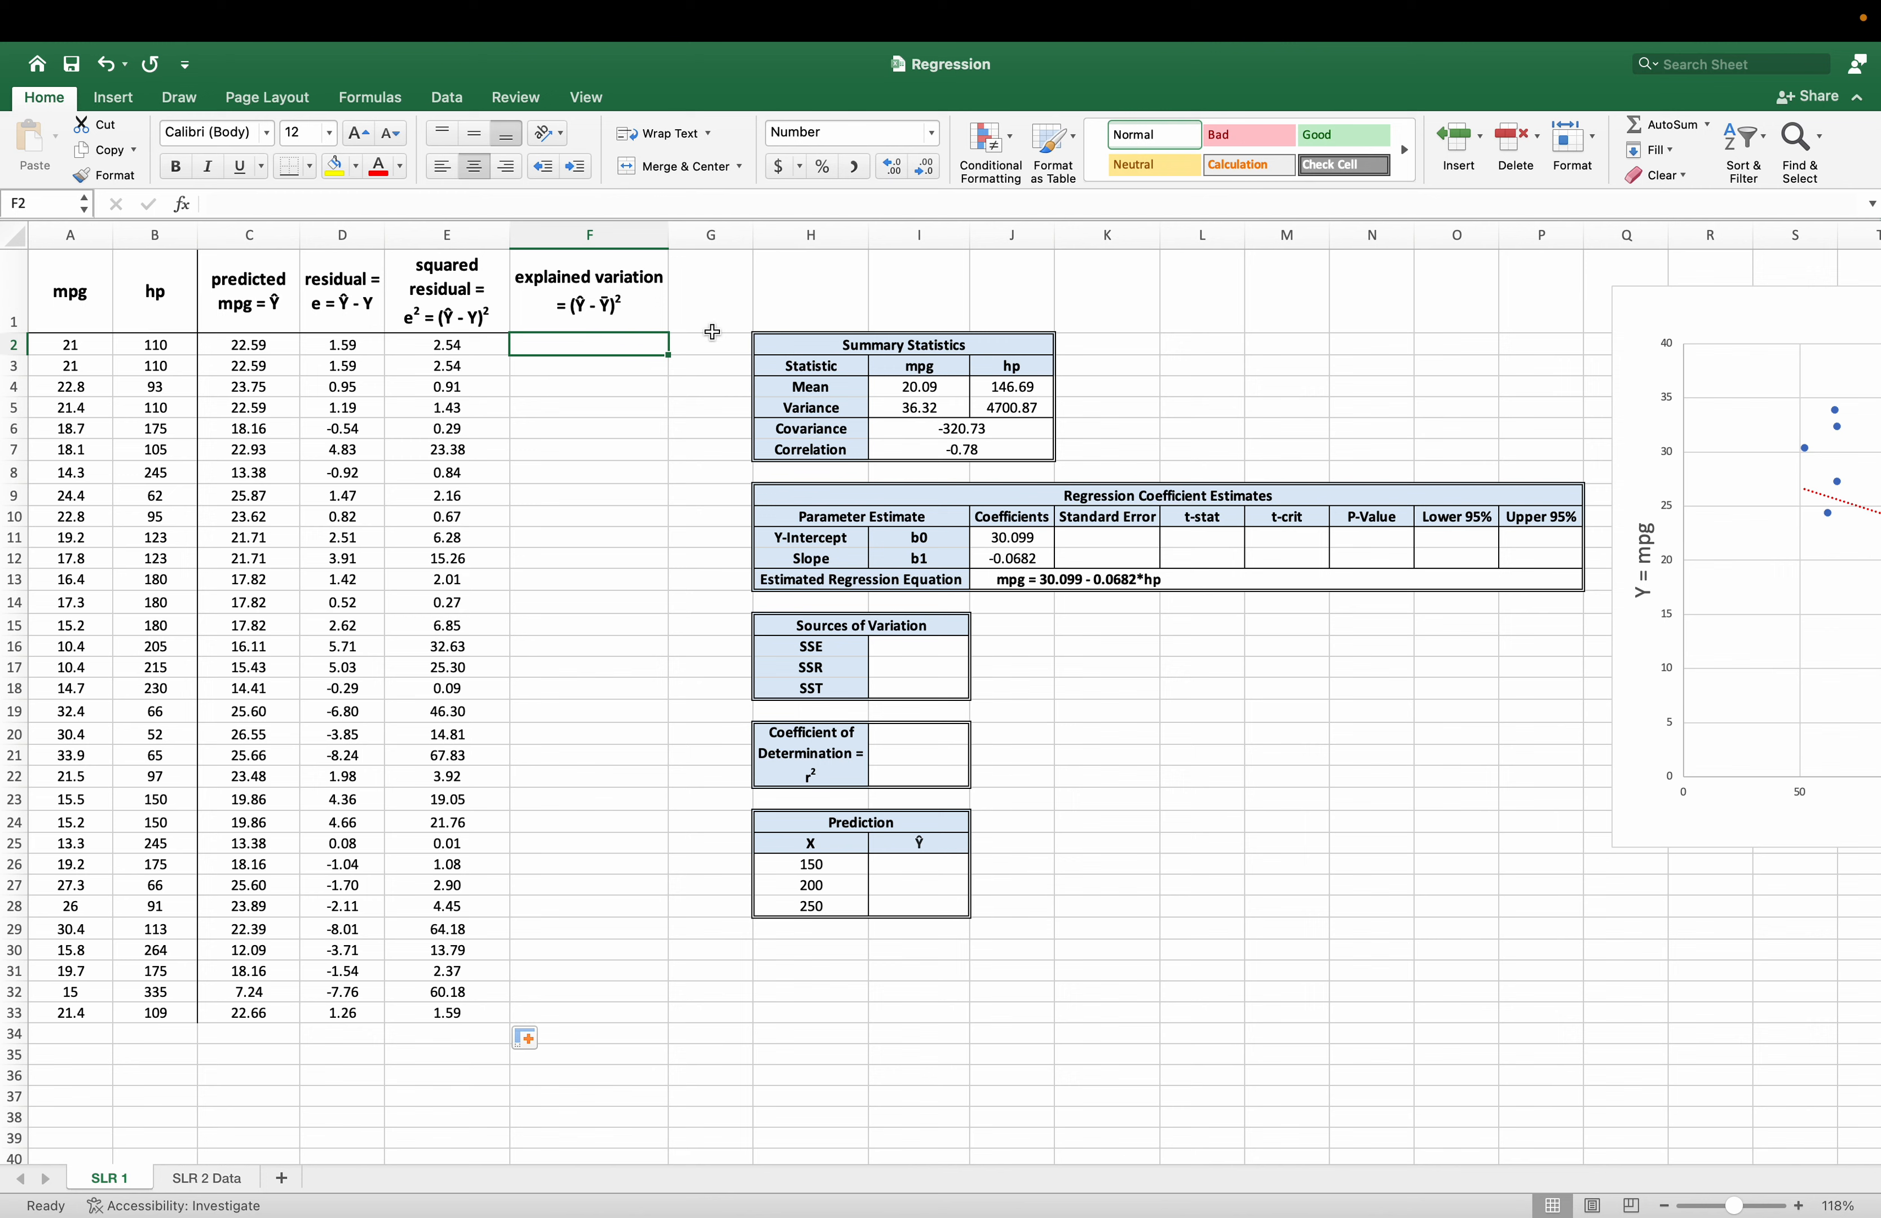
type("=(")
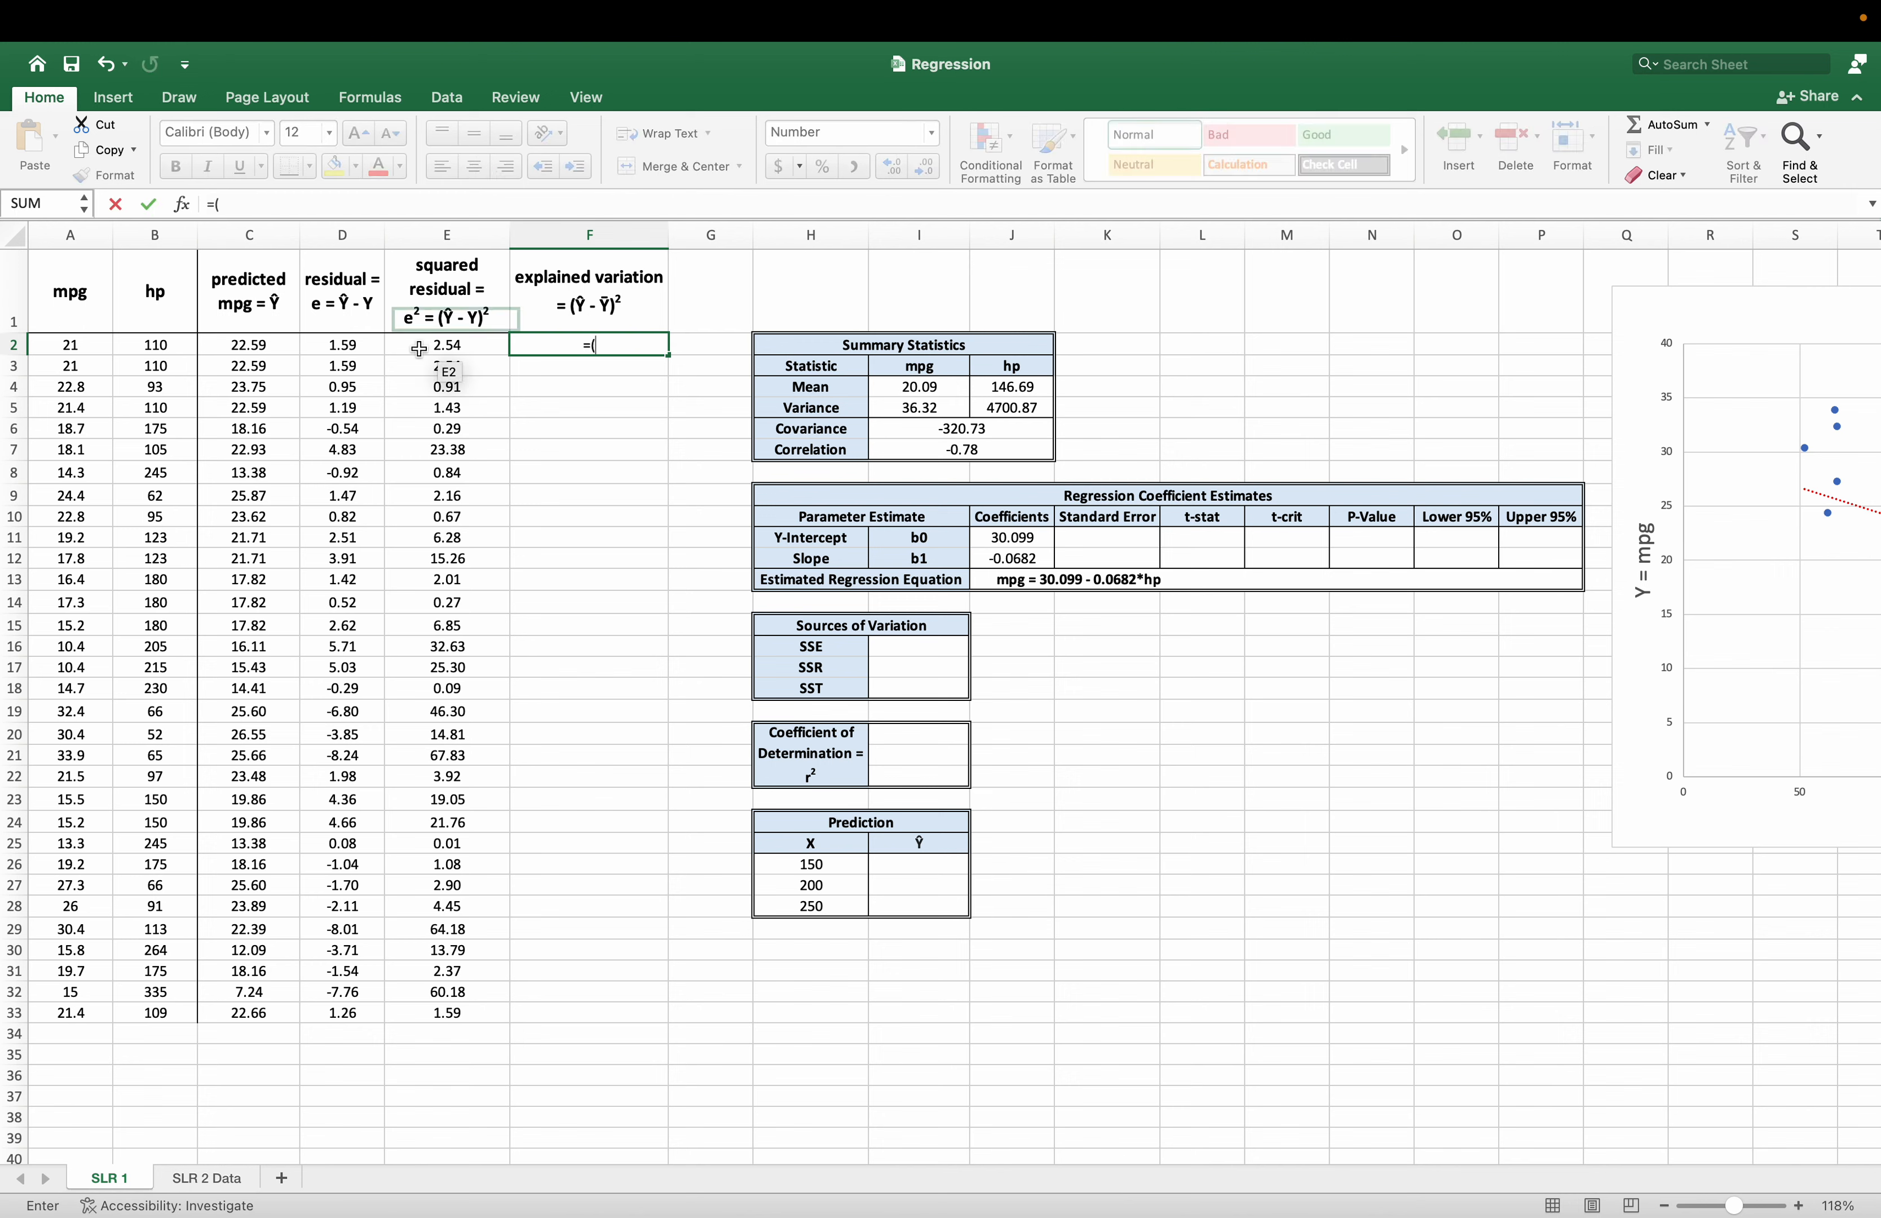
left_click(292, 348)
type("-")
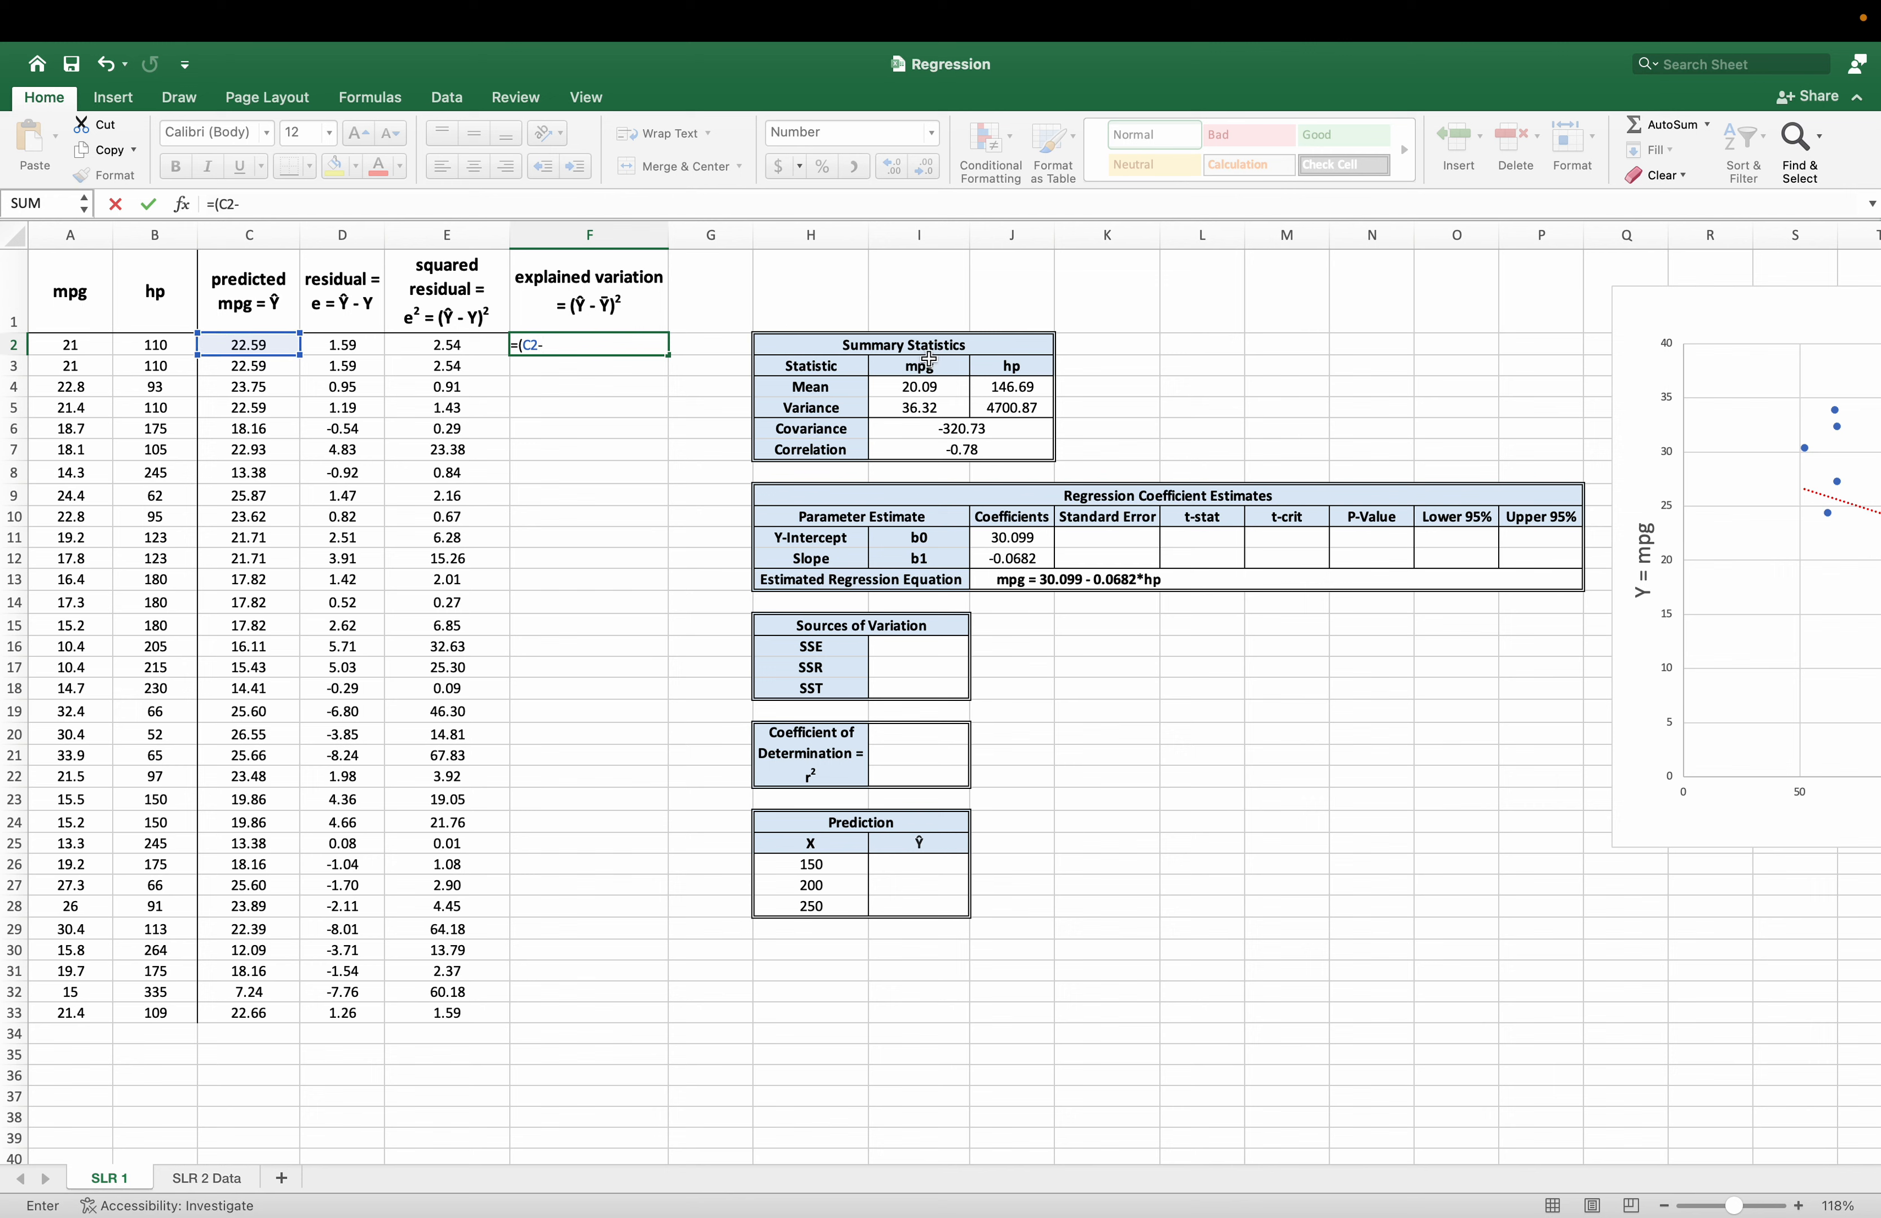
left_click(932, 381)
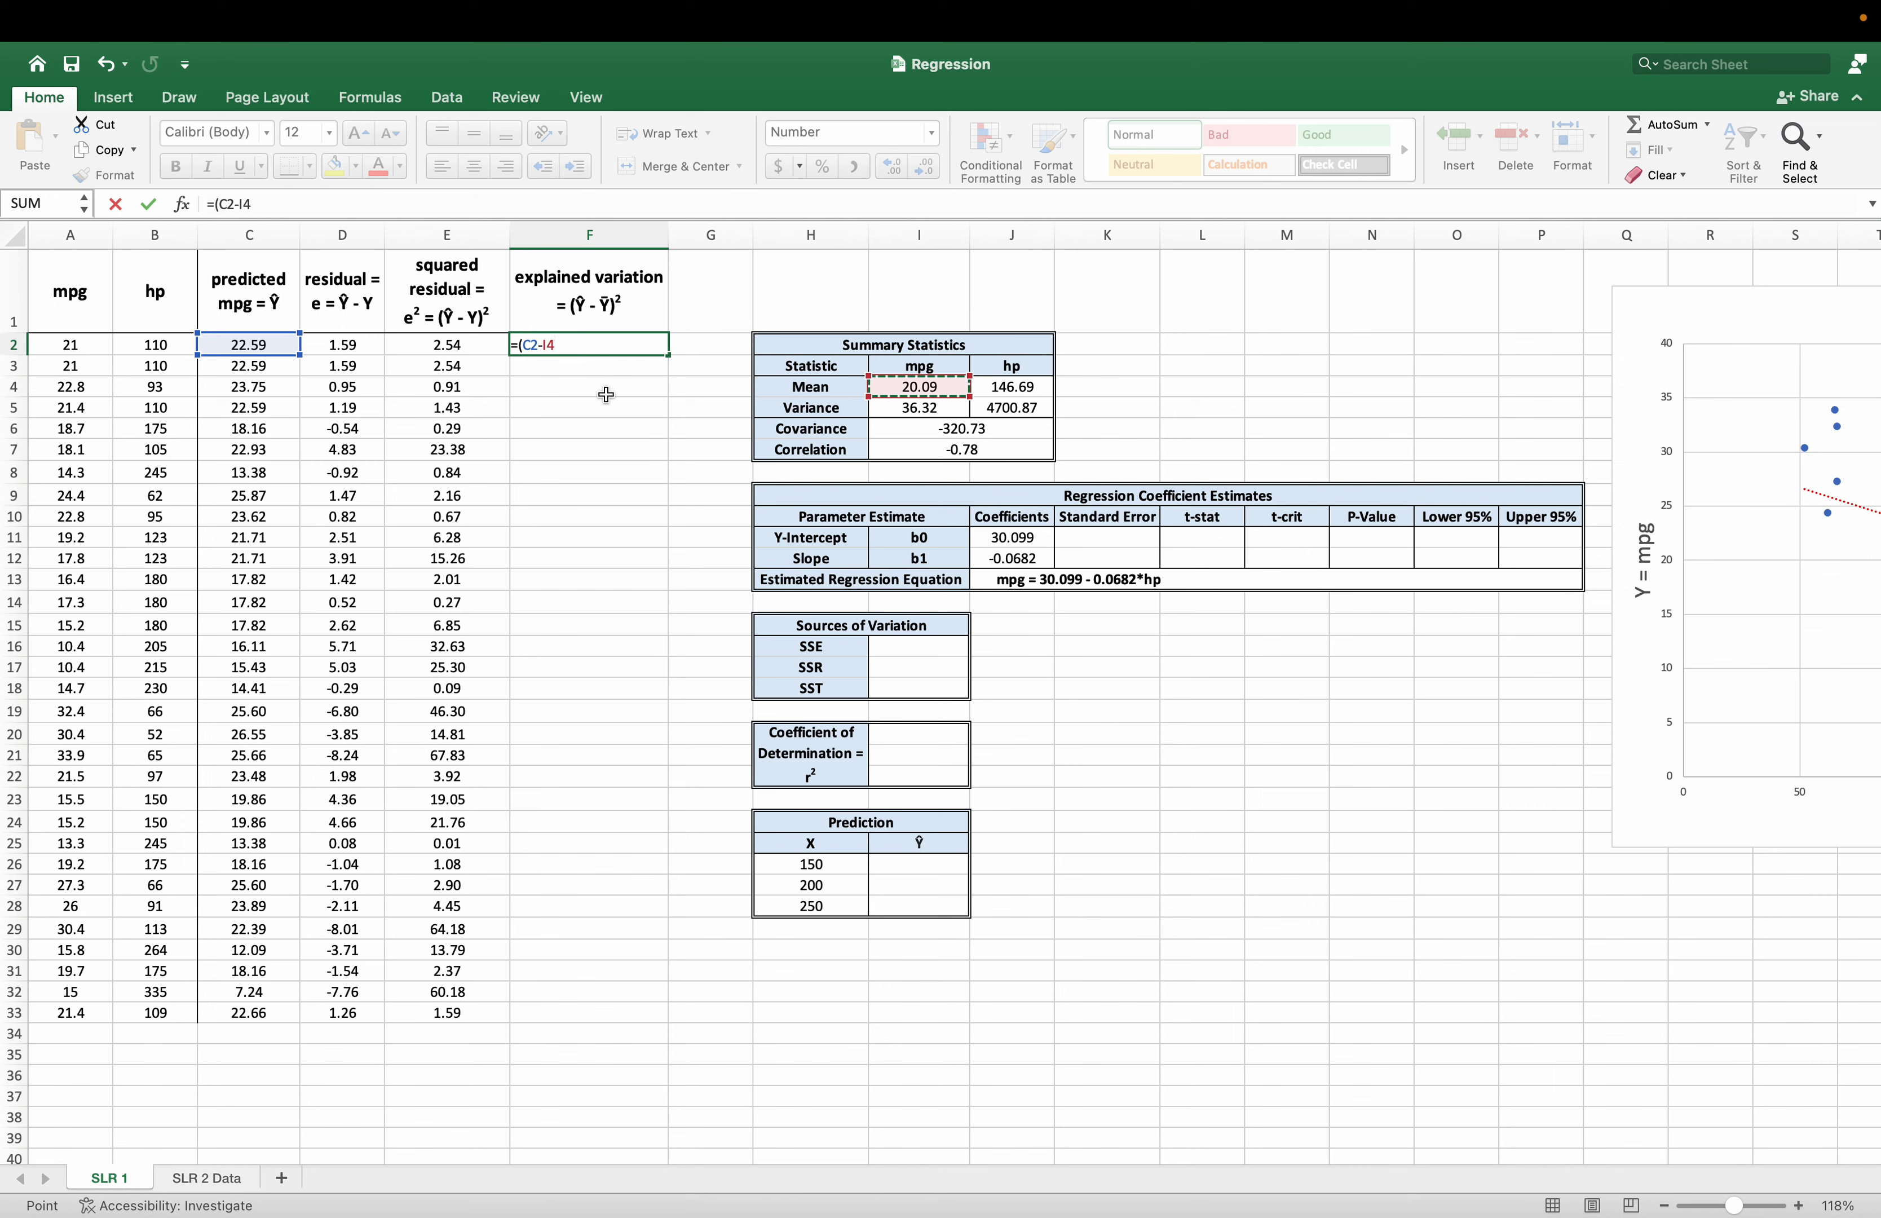
type(")^2")
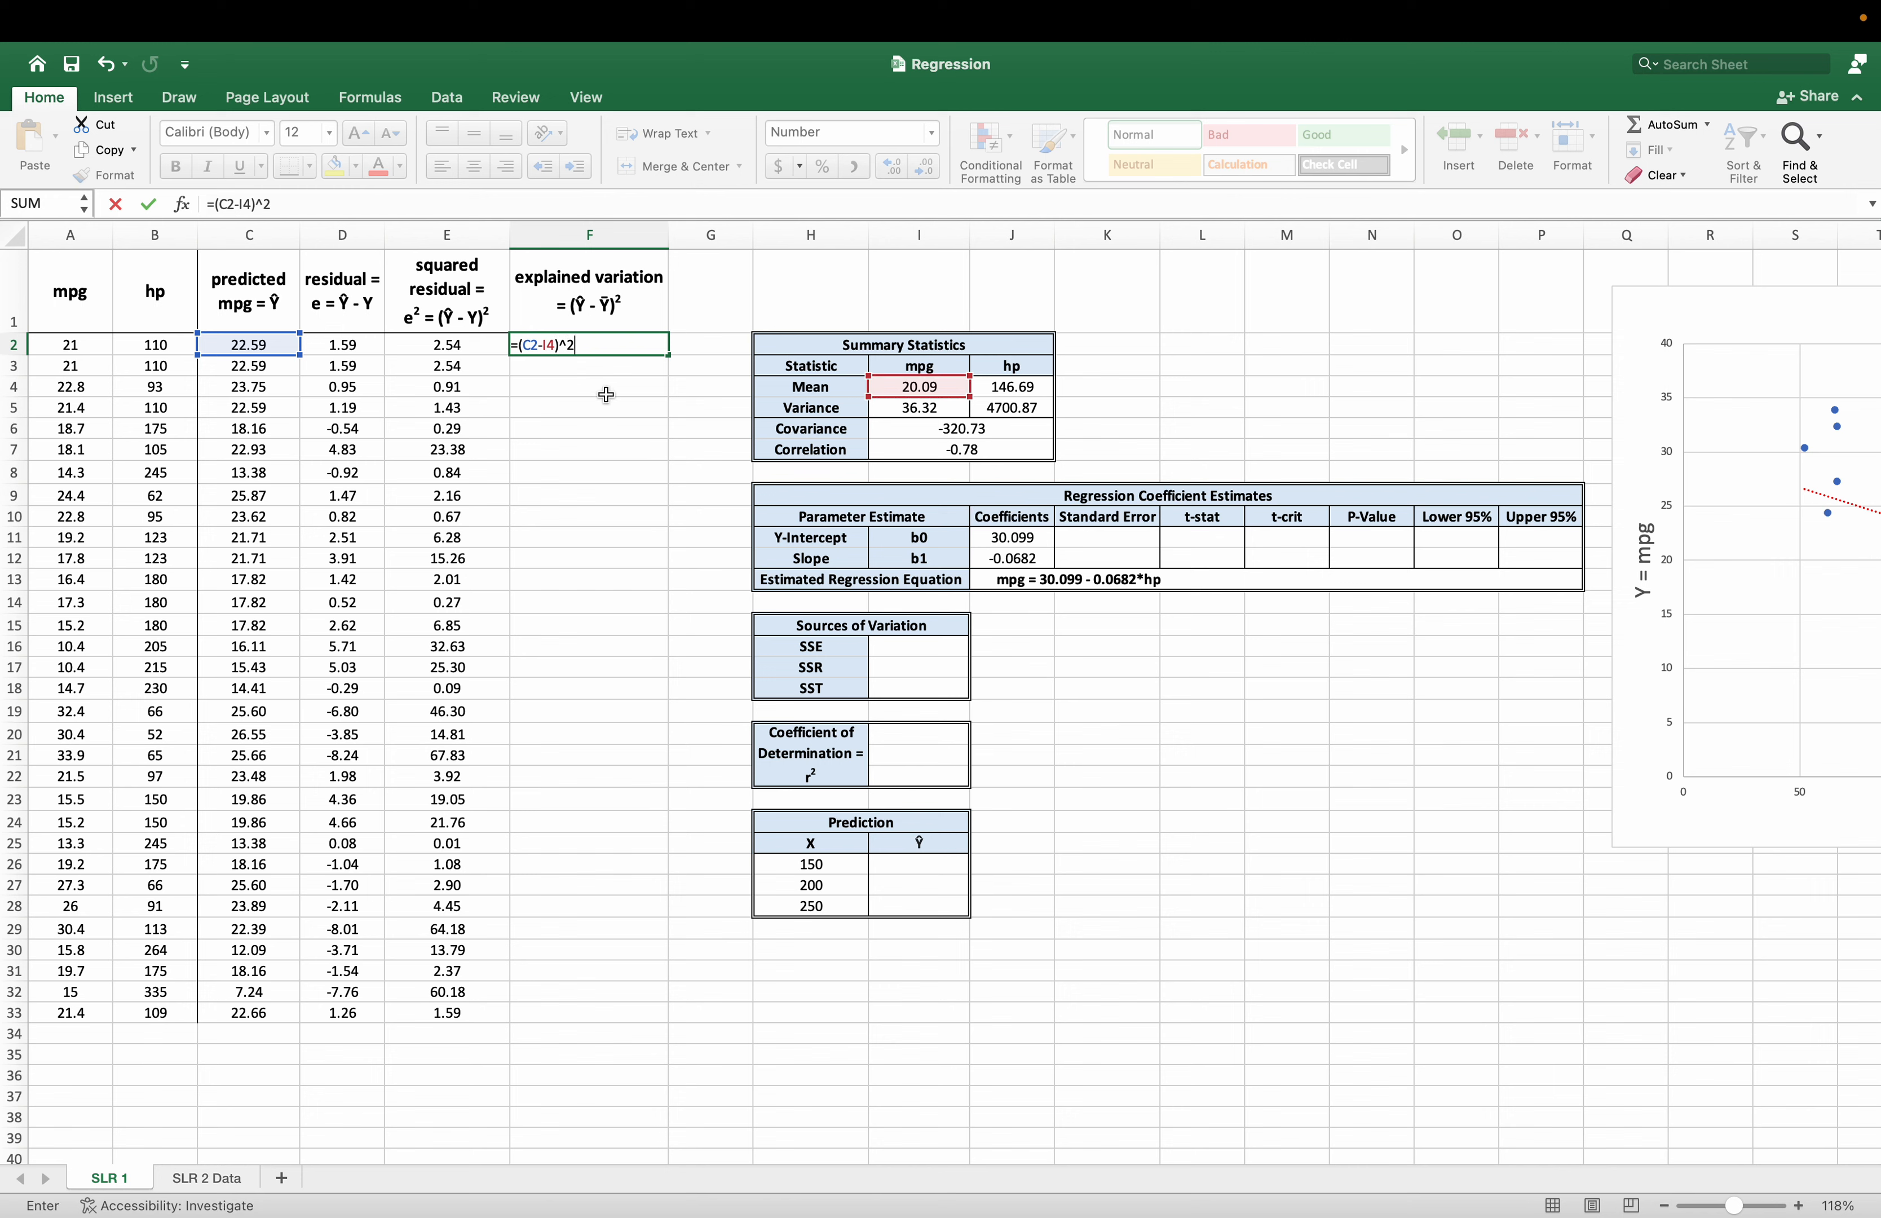
Make the mean mpg reference in F2 absolute, =(C2-$I$4)^2, and fill the explained variation down to F33.
left_click(244, 203)
type("$I")
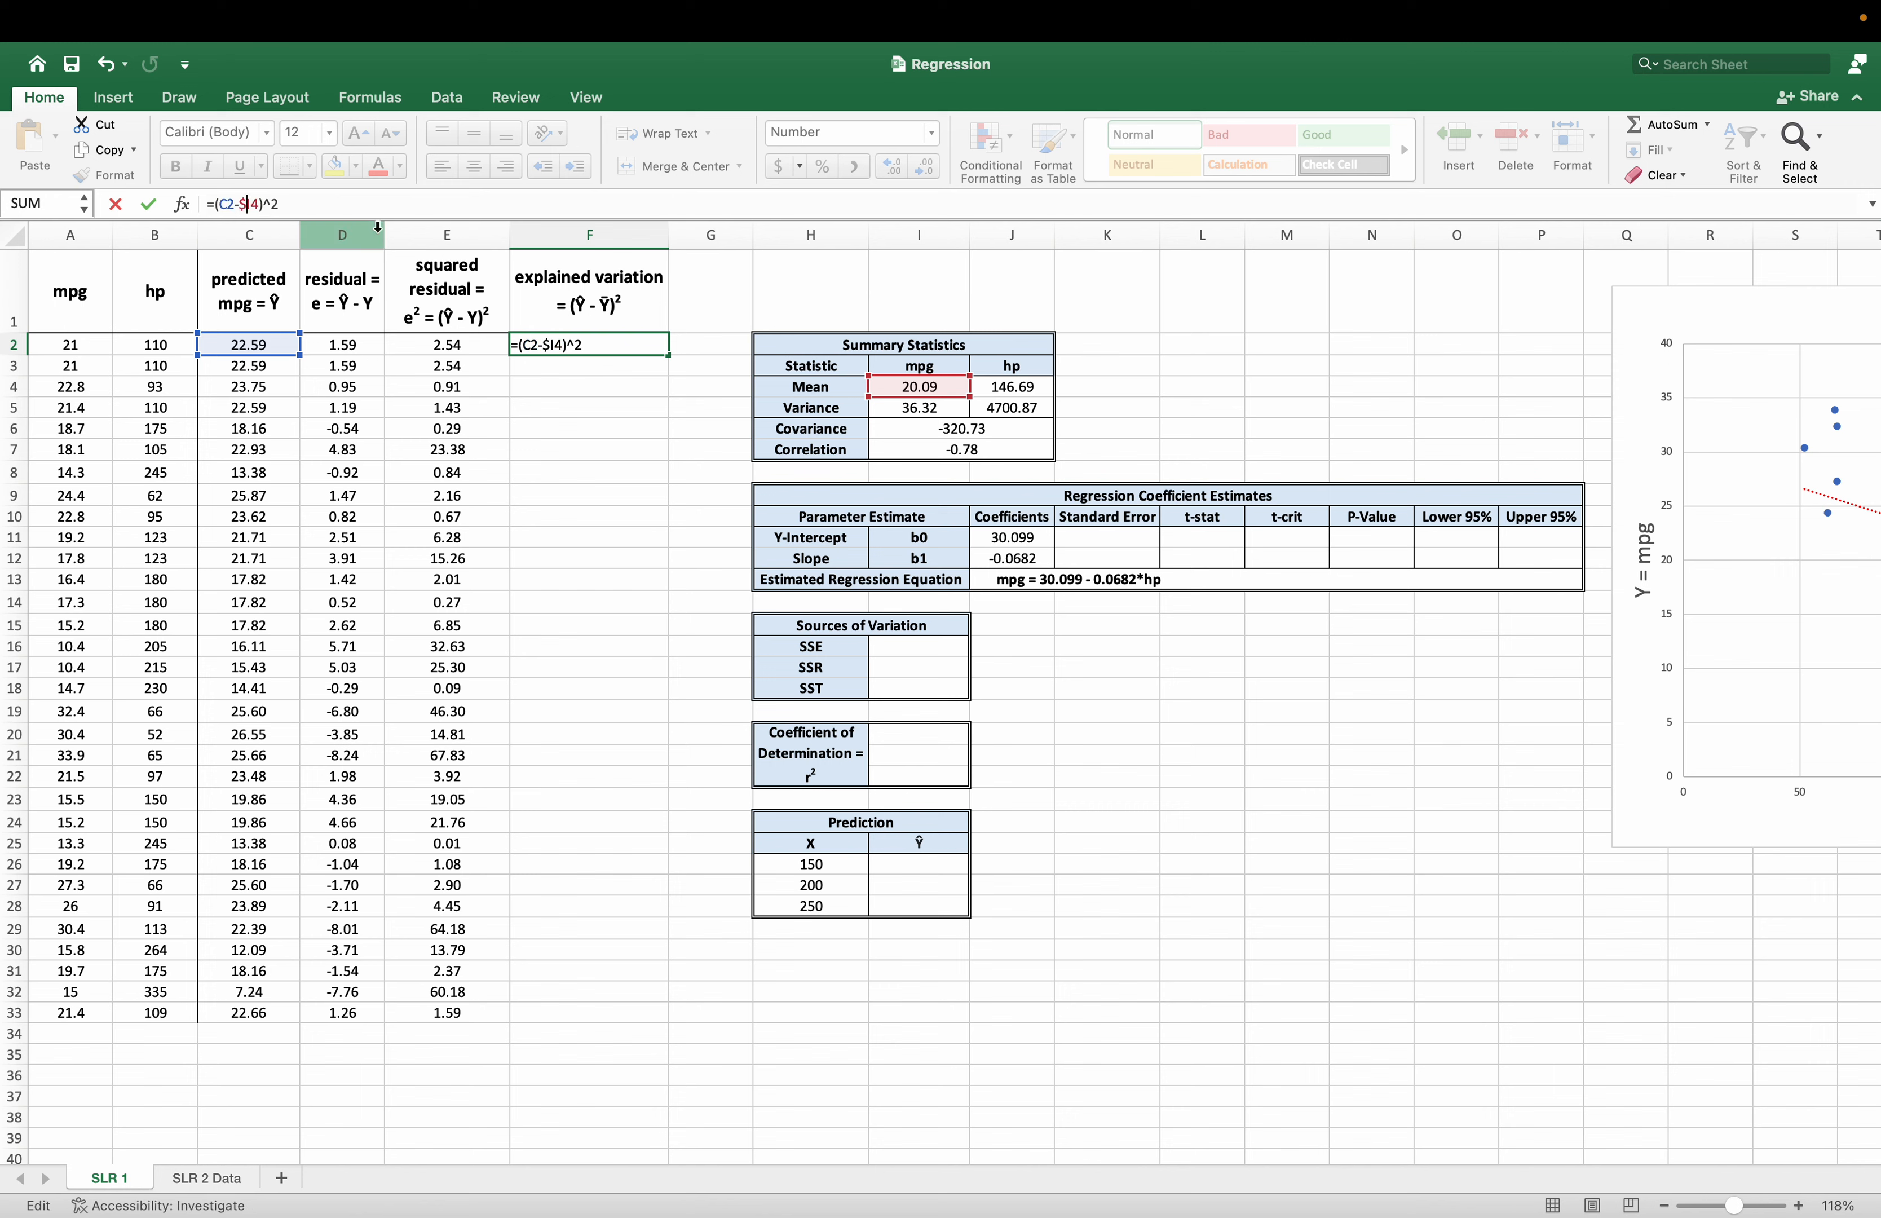
type("$")
key("Return")
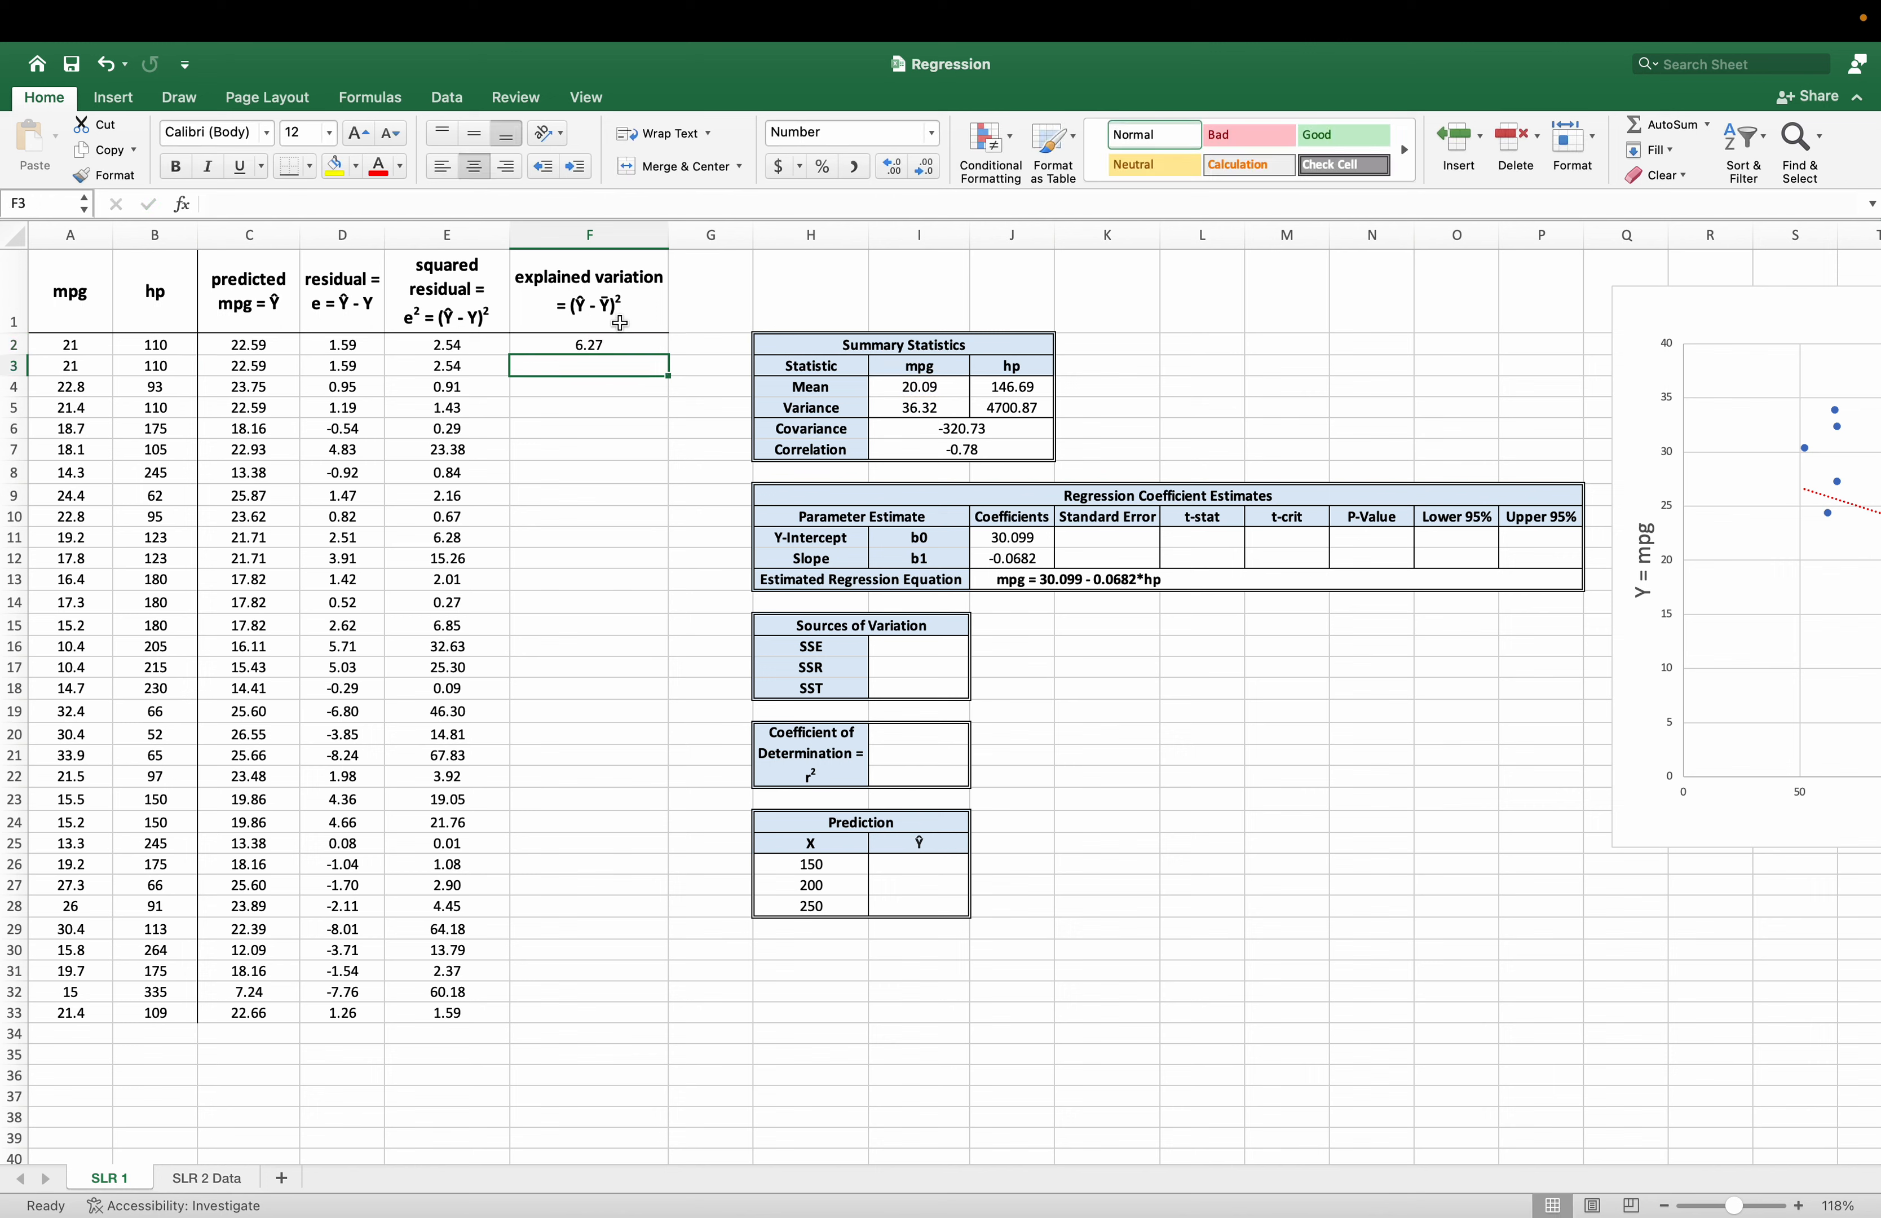
left_click(621, 344)
left_click_drag(668, 356, 589, 1020)
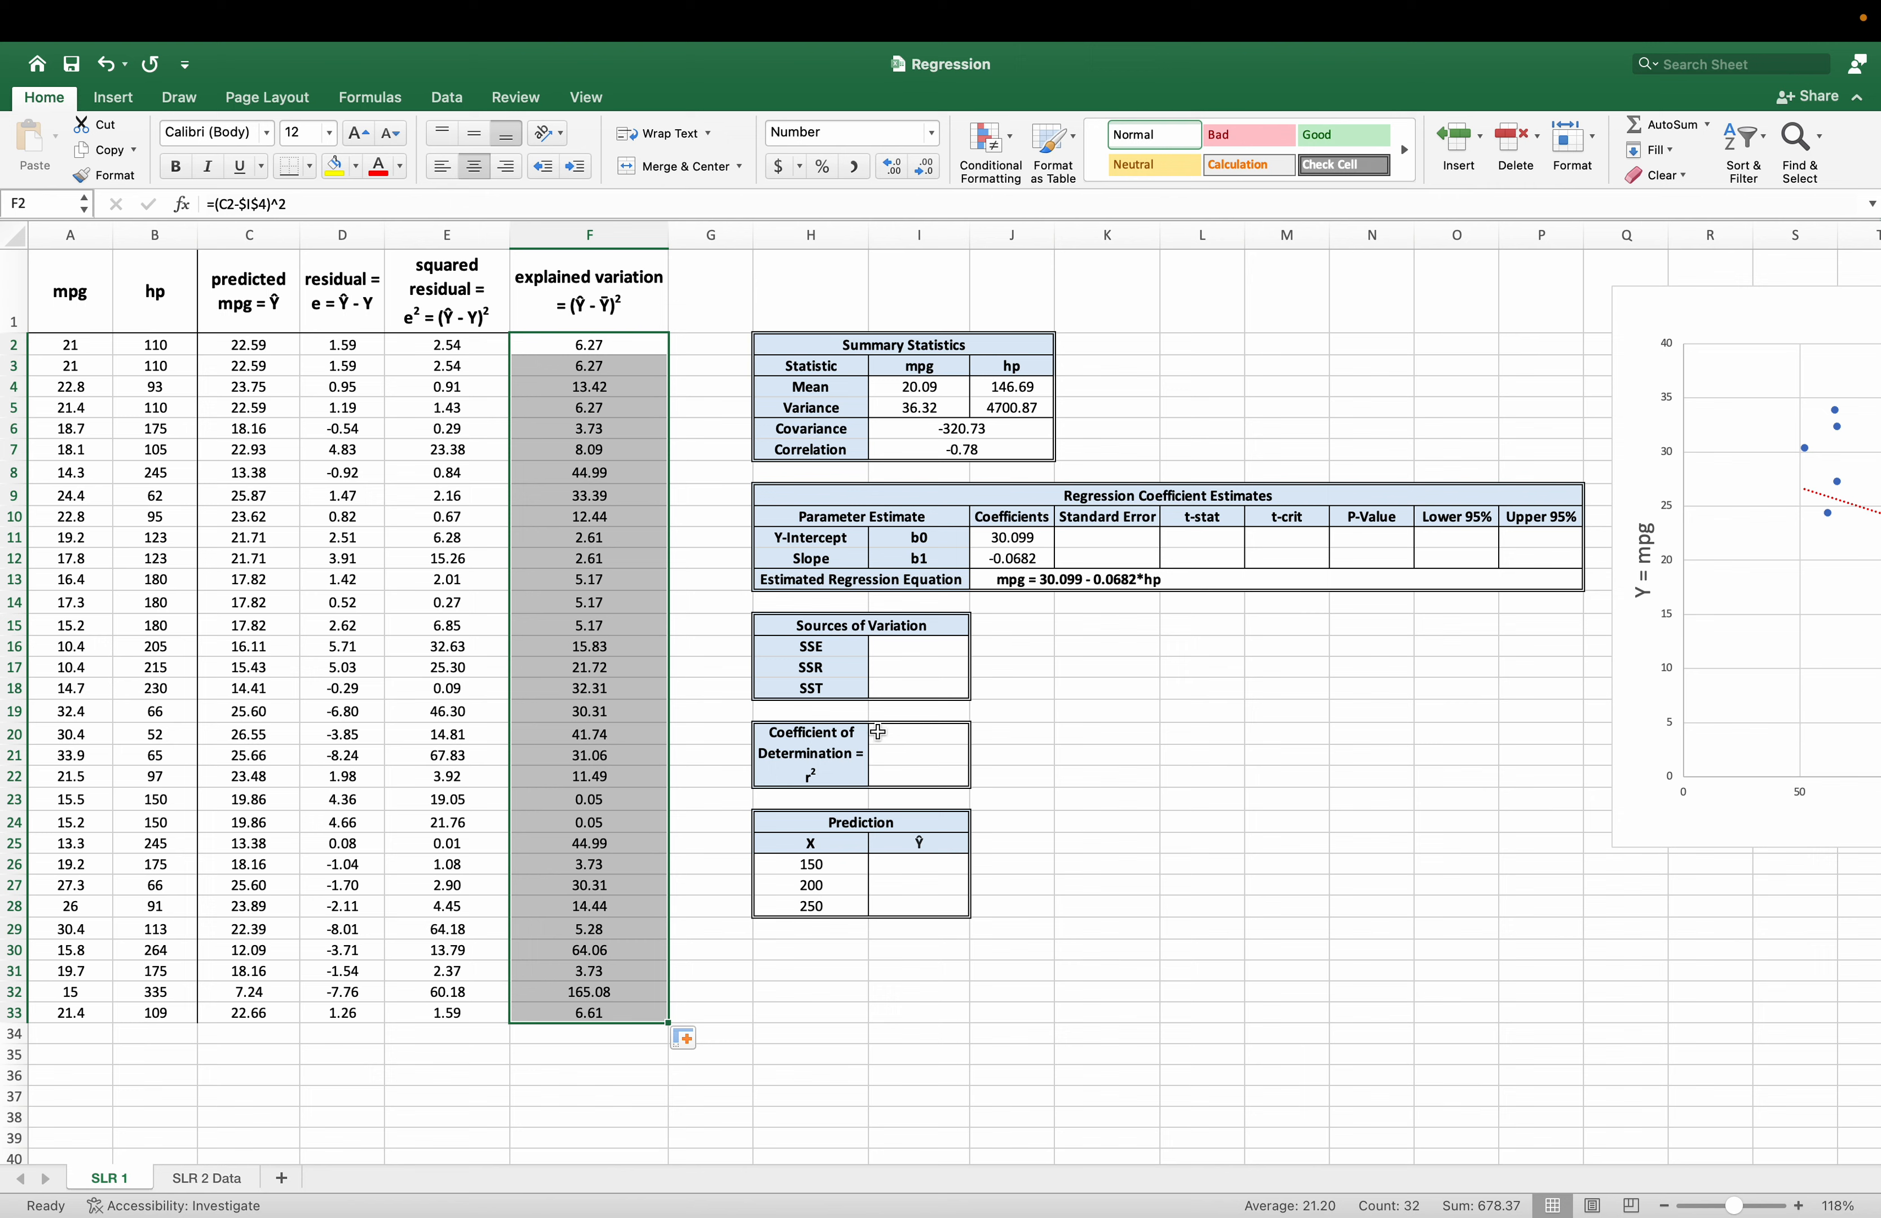
Inspect the filled-down formulas for the predicted mpg in C8 and the residual in D8.
left_click_drag(505, 472, 507, 452)
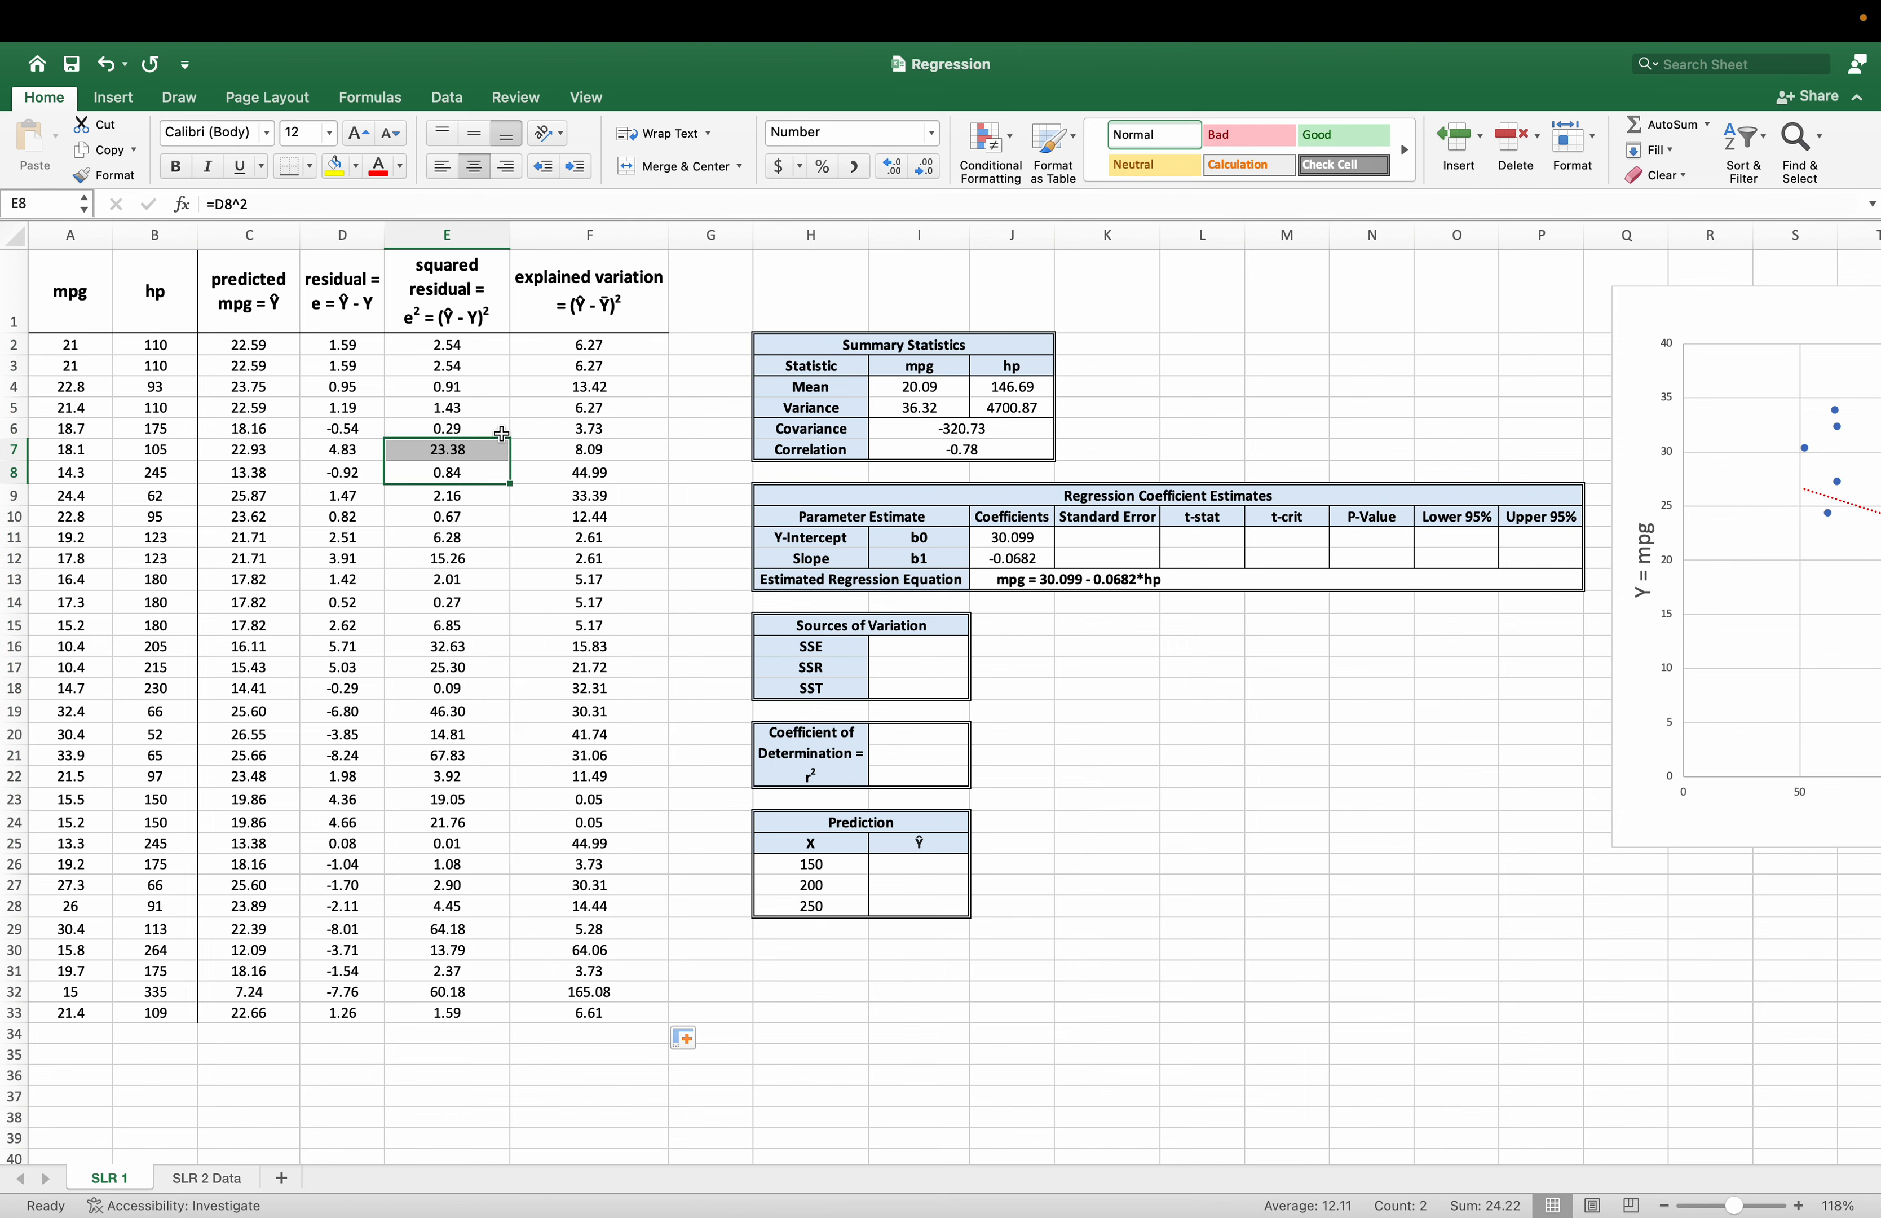
left_click(347, 409)
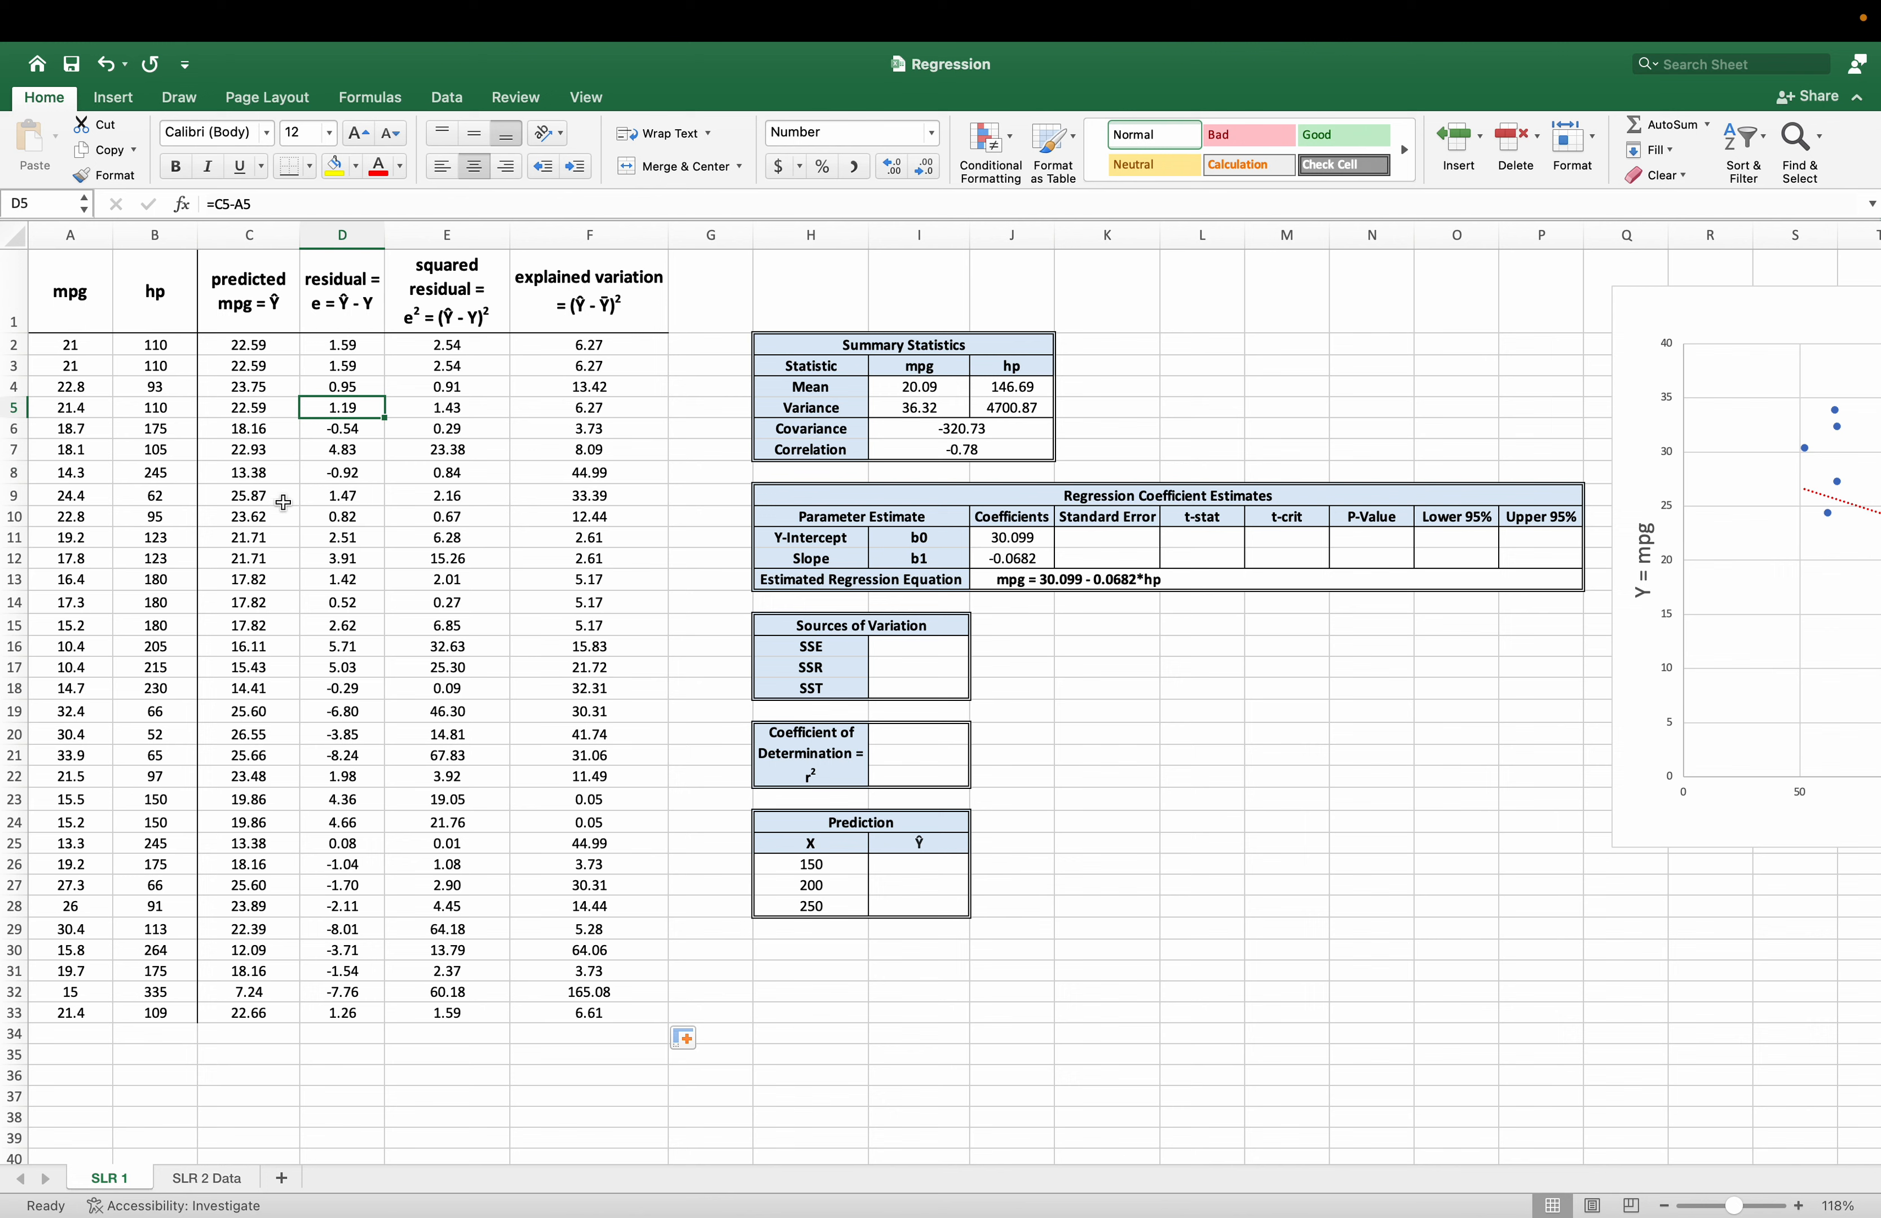
left_click(261, 470)
left_click(346, 210)
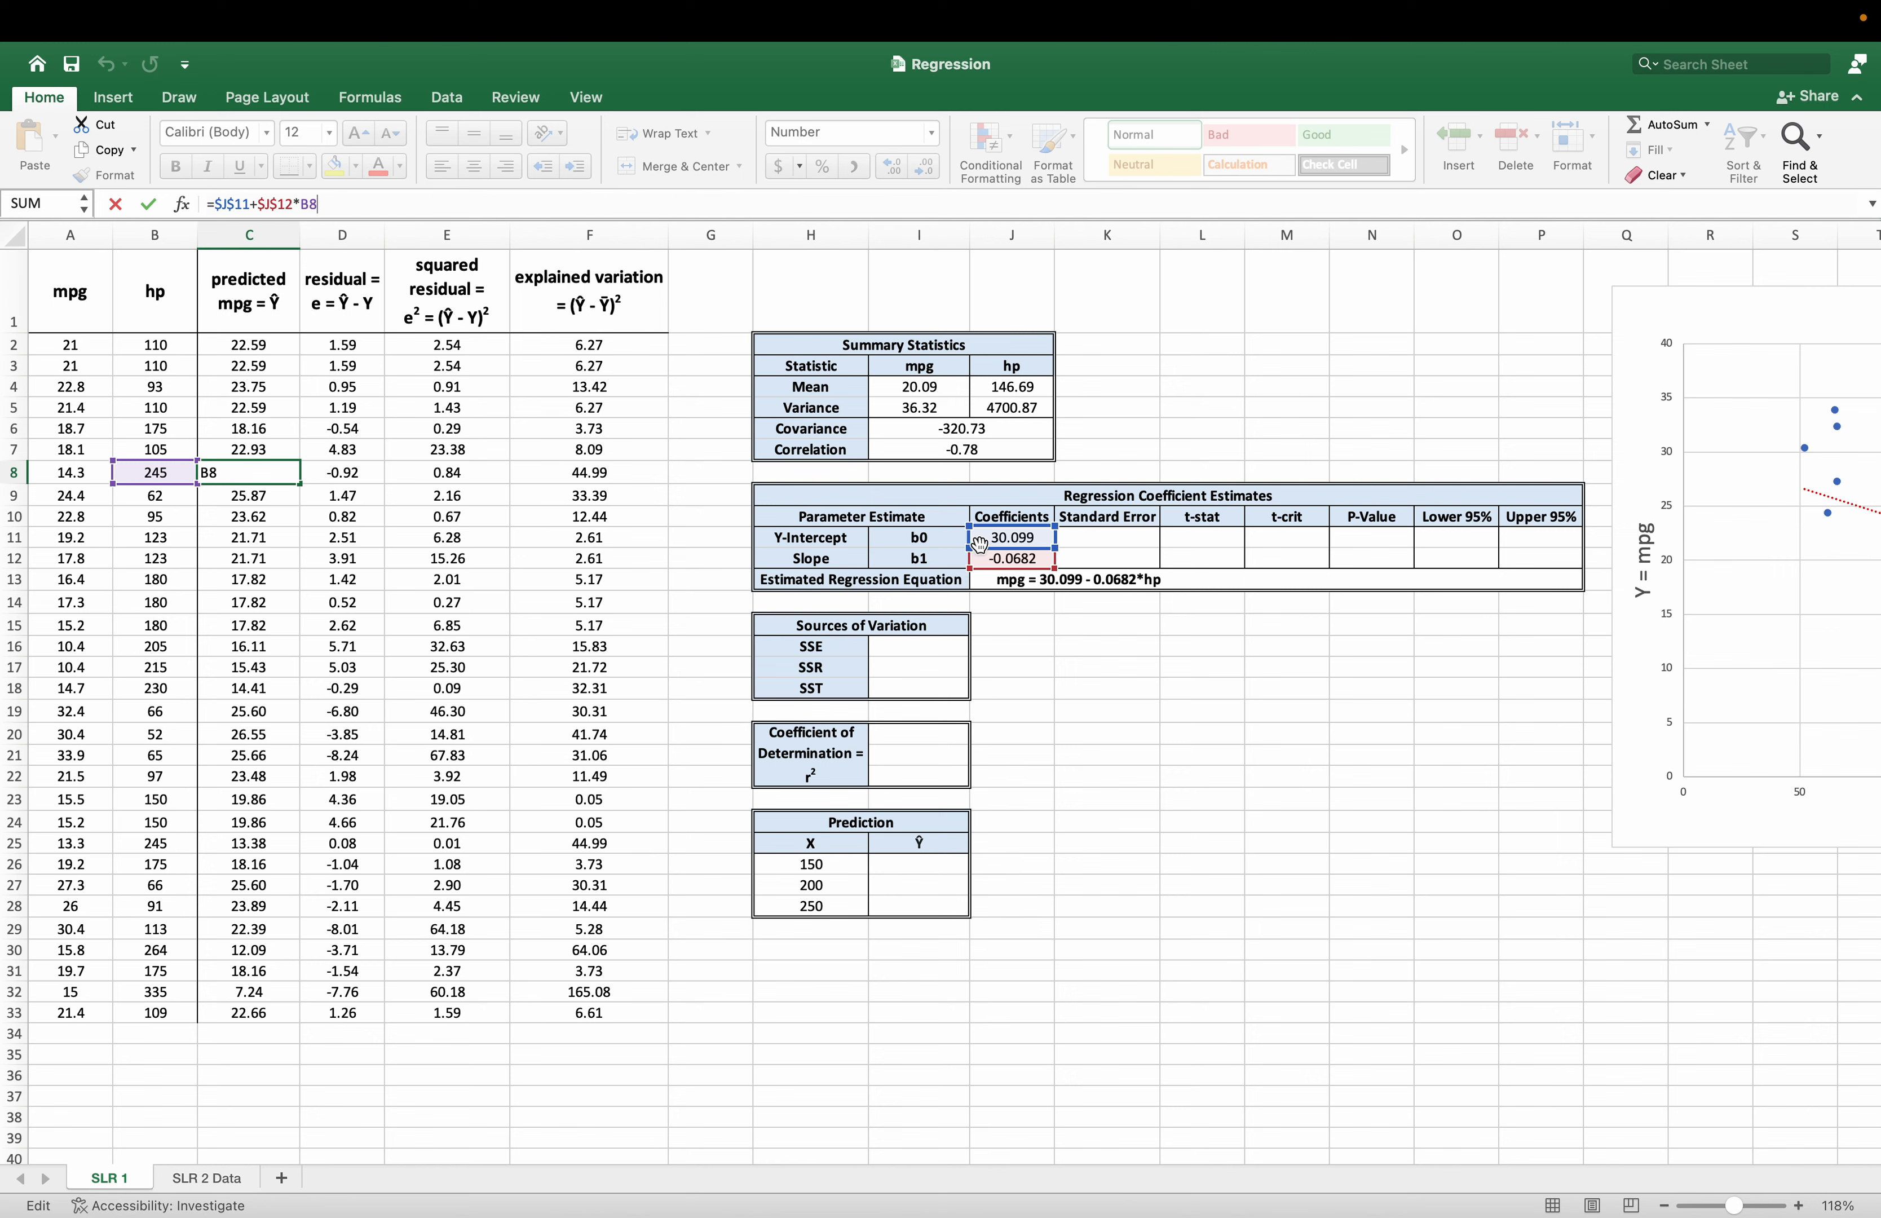
left_click(368, 472)
type("=C8-A8")
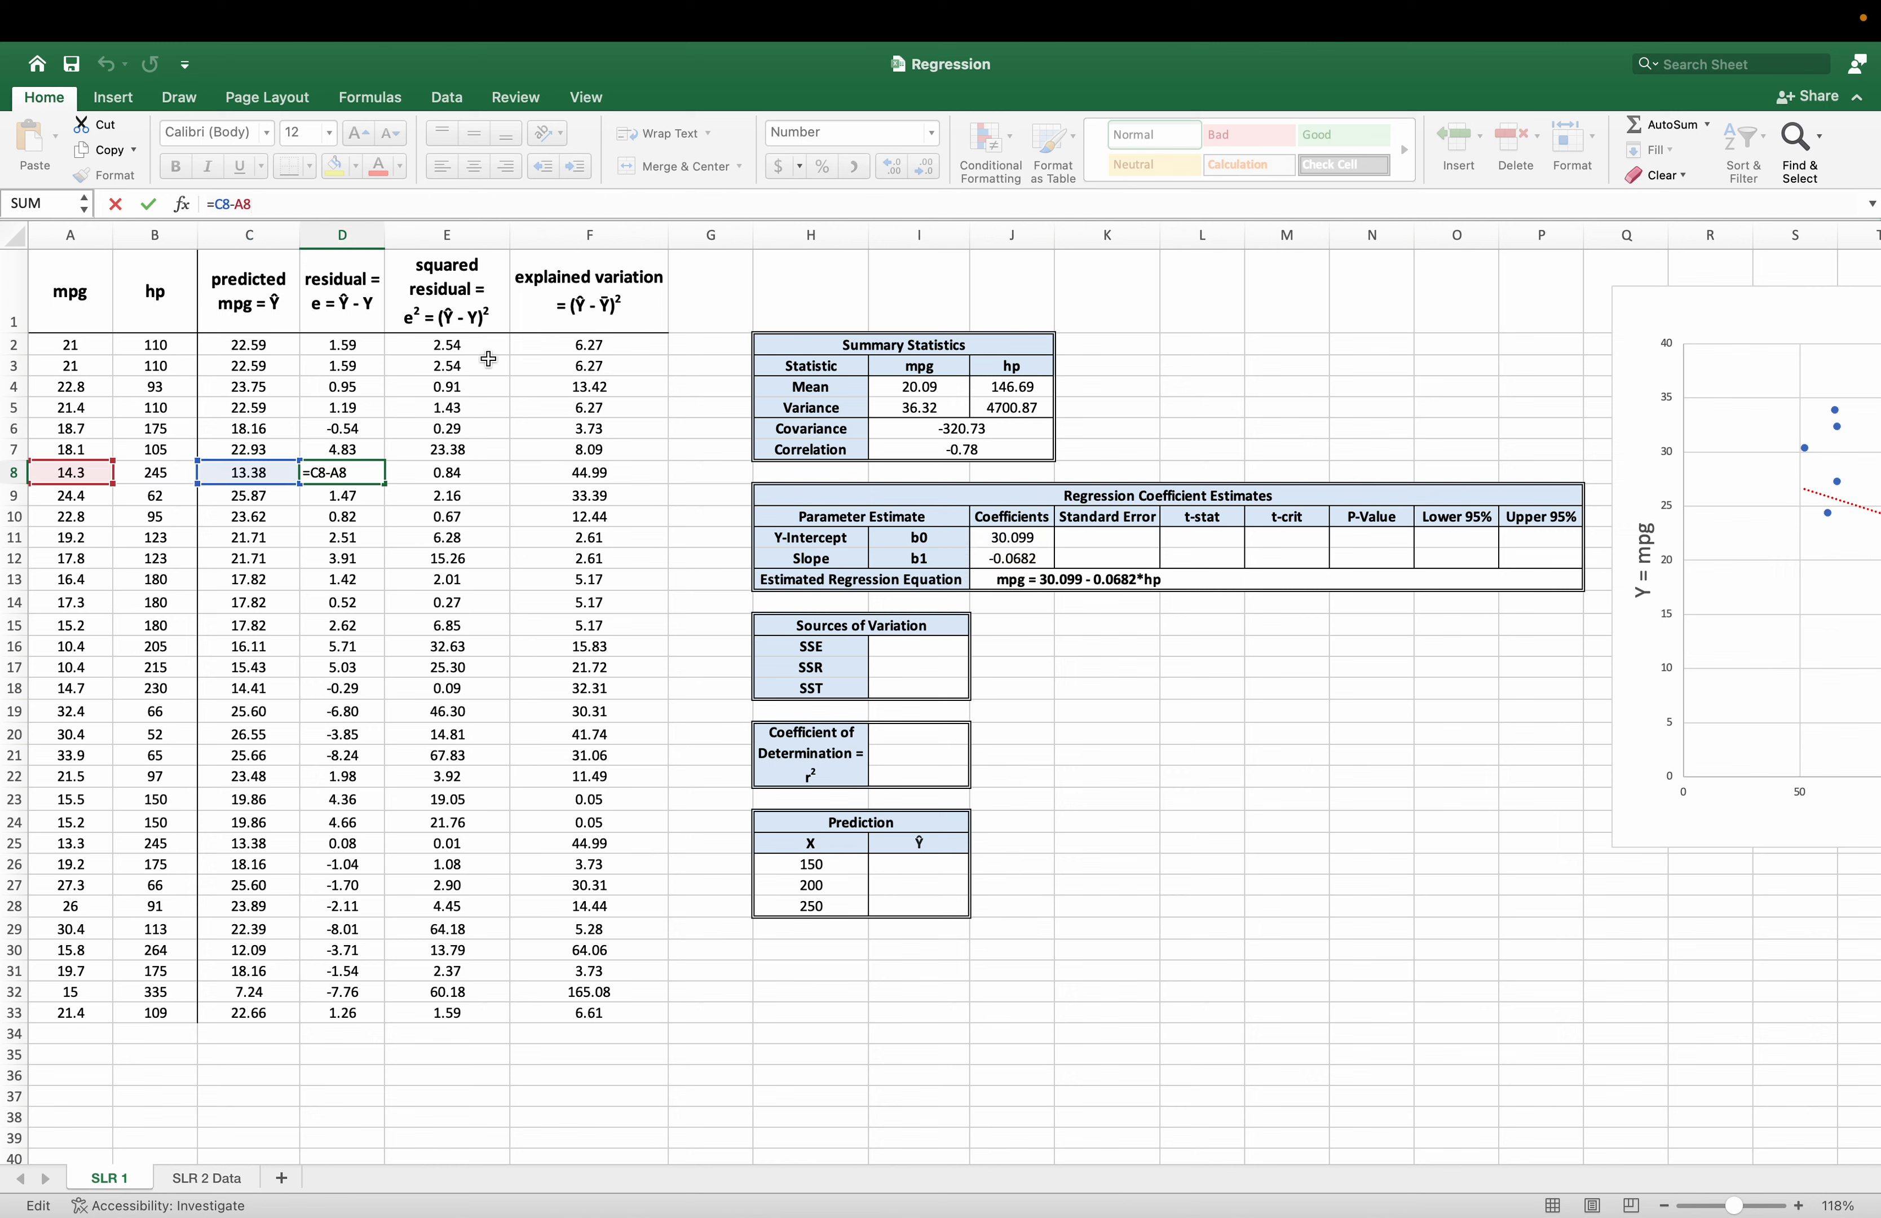
key("Return")
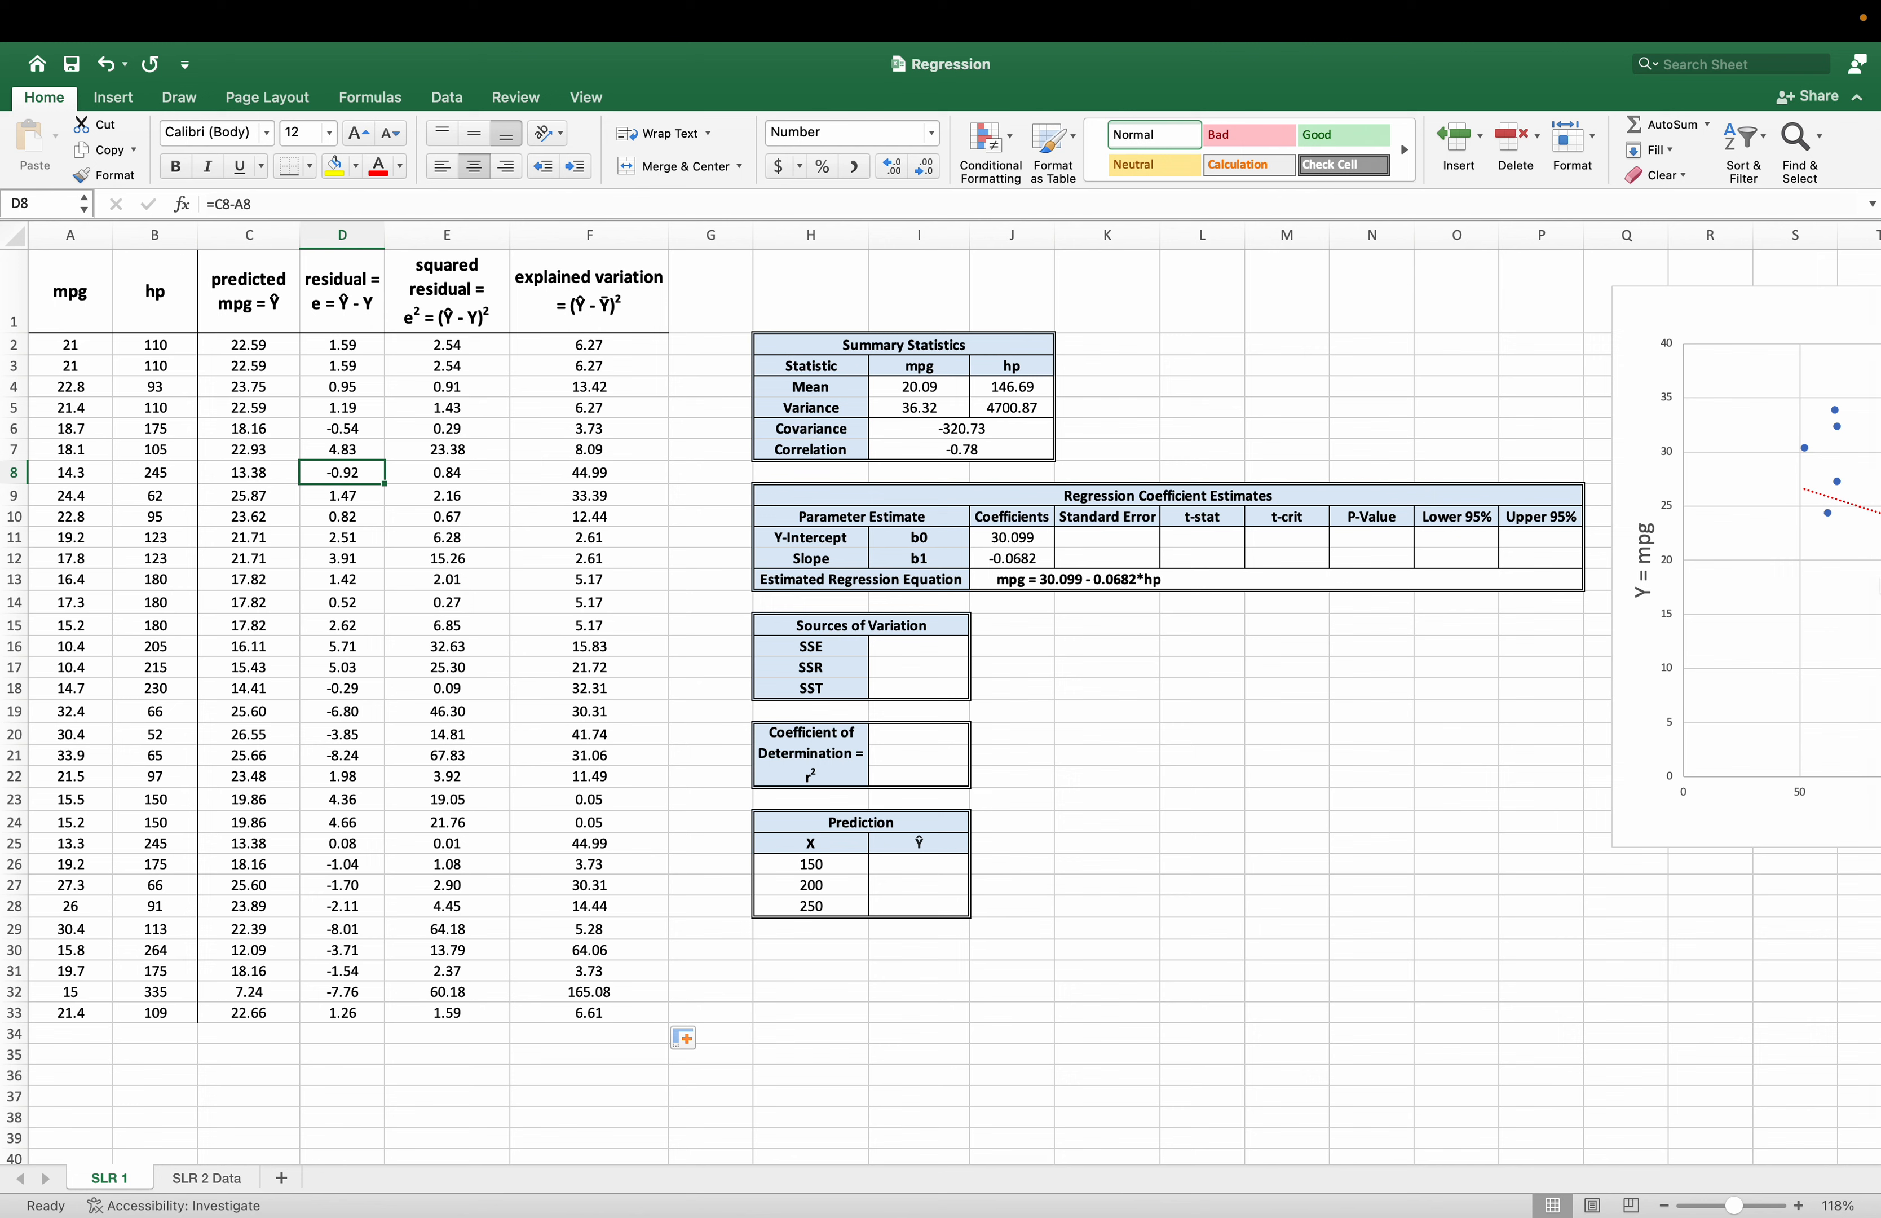
Calculate SSE in I16 as the sum of the squared residuals, with =SUM(E2:E33).
left_click(925, 665)
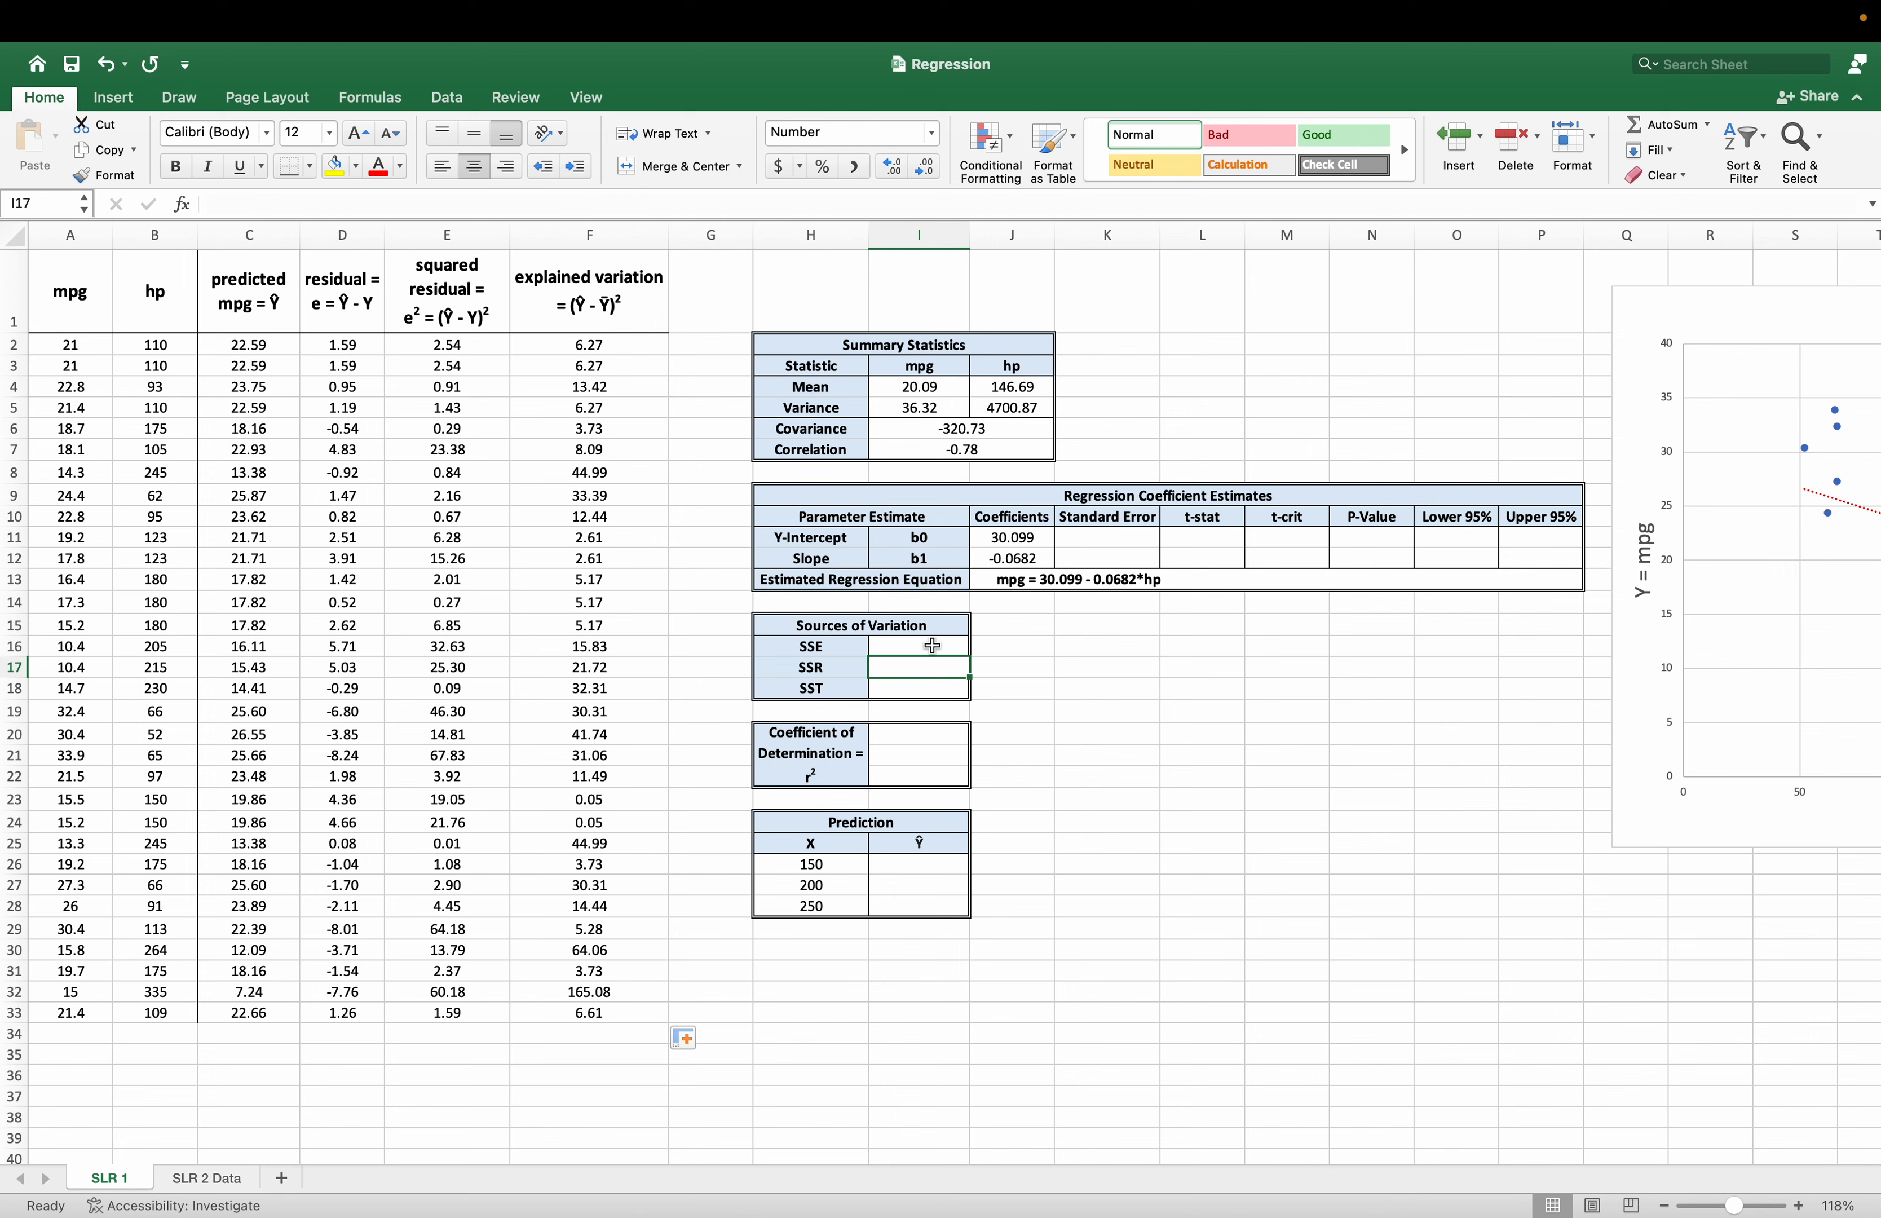
left_click_drag(827, 646, 894, 649)
left_click(893, 648)
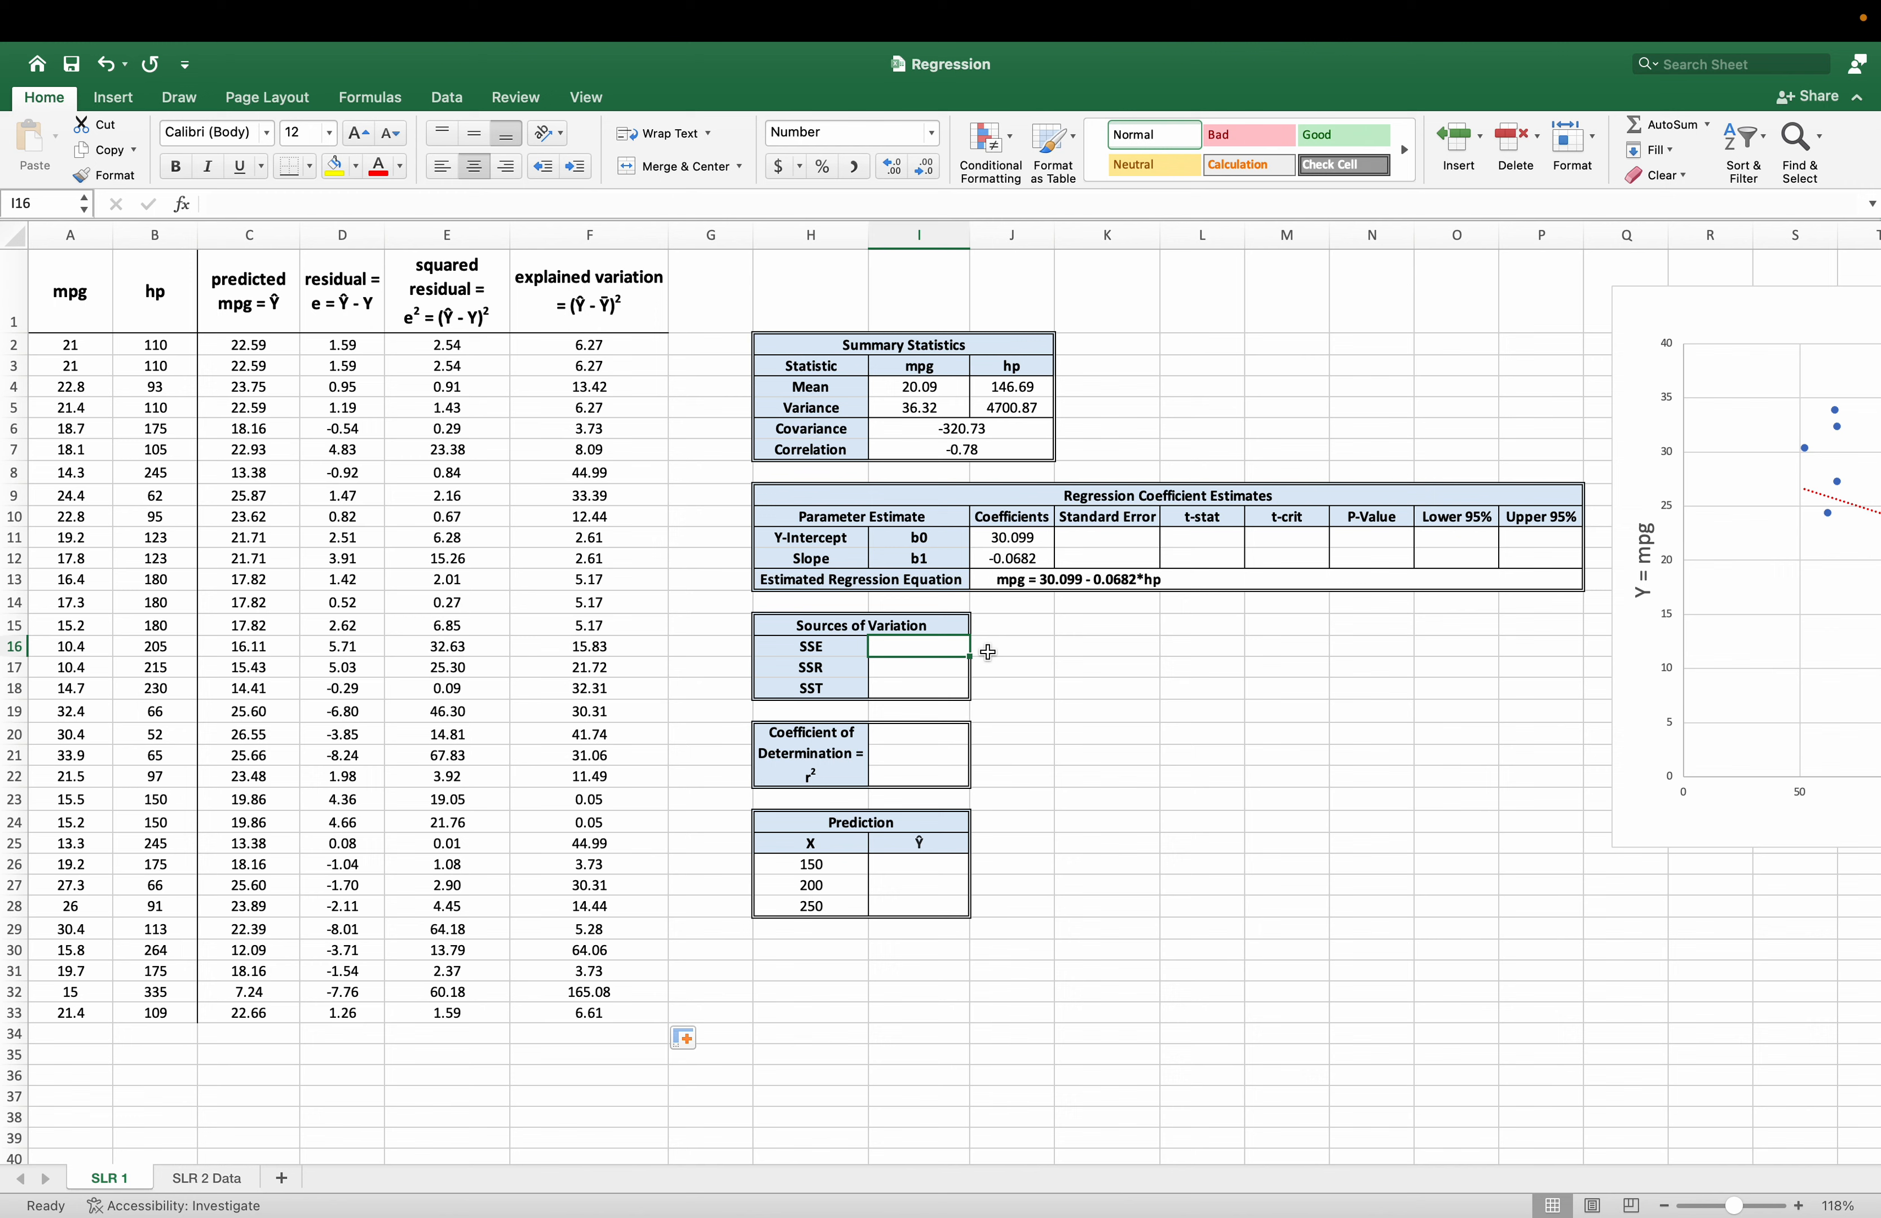
type("=sum(")
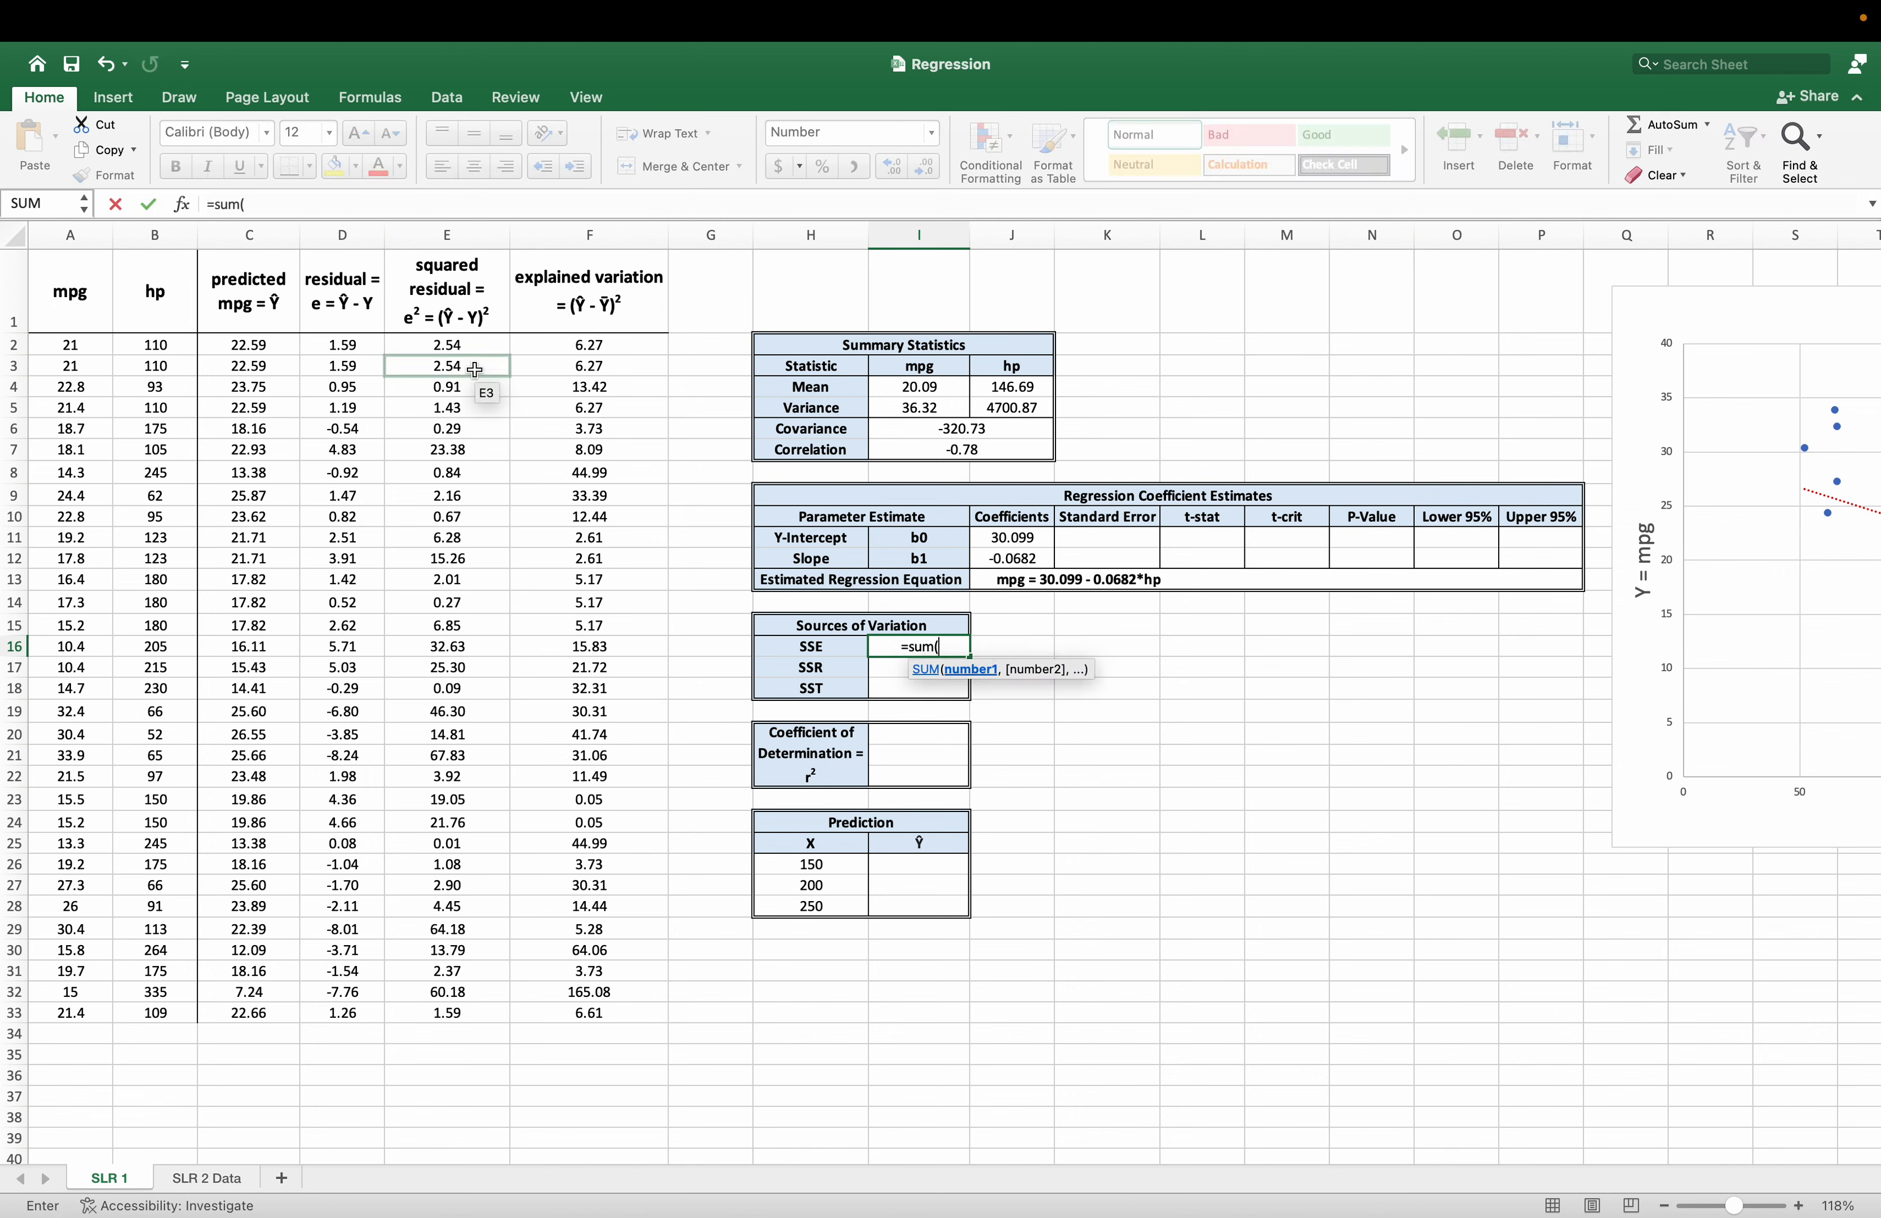
left_click(475, 350)
left_click_drag(476, 350, 466, 1016)
type(")")
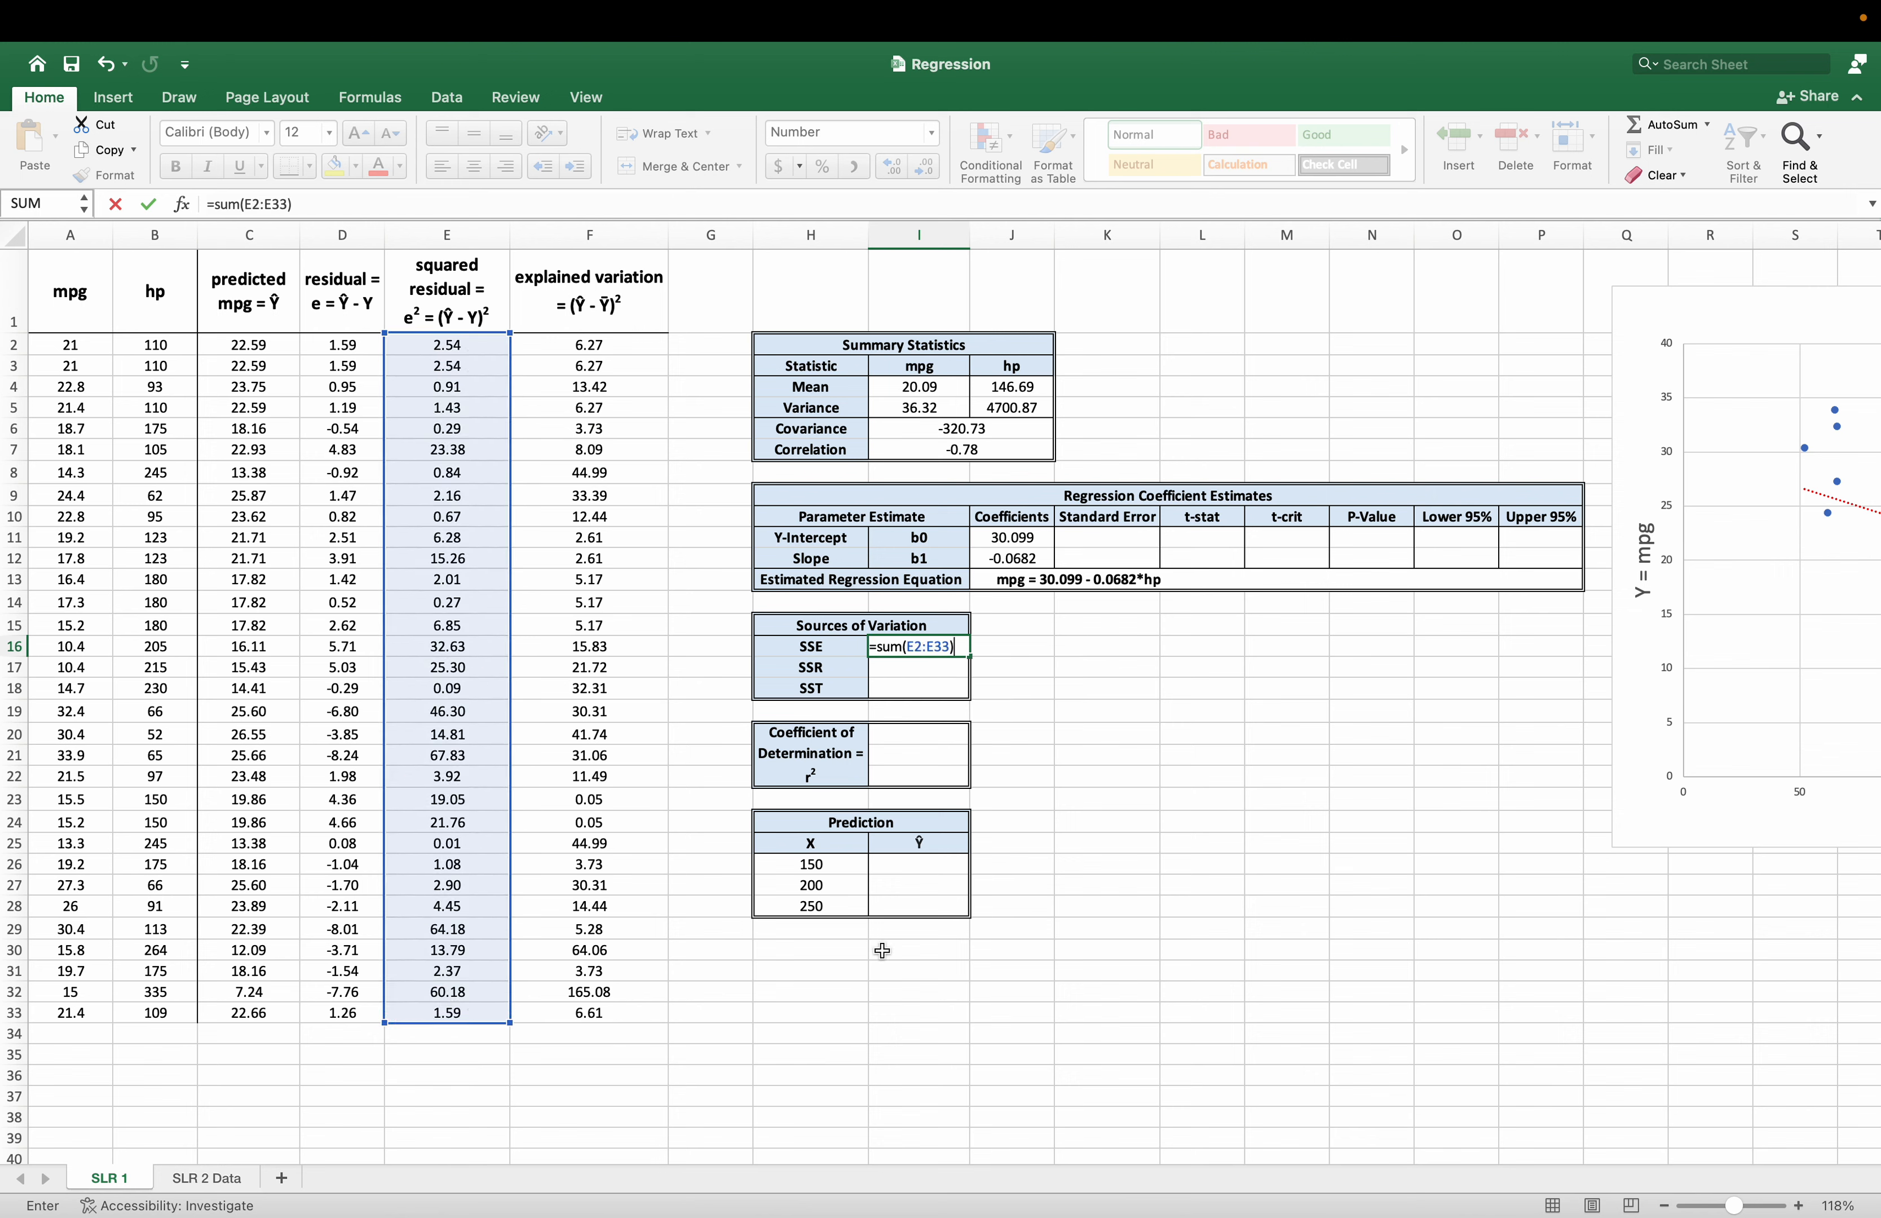
key("Return")
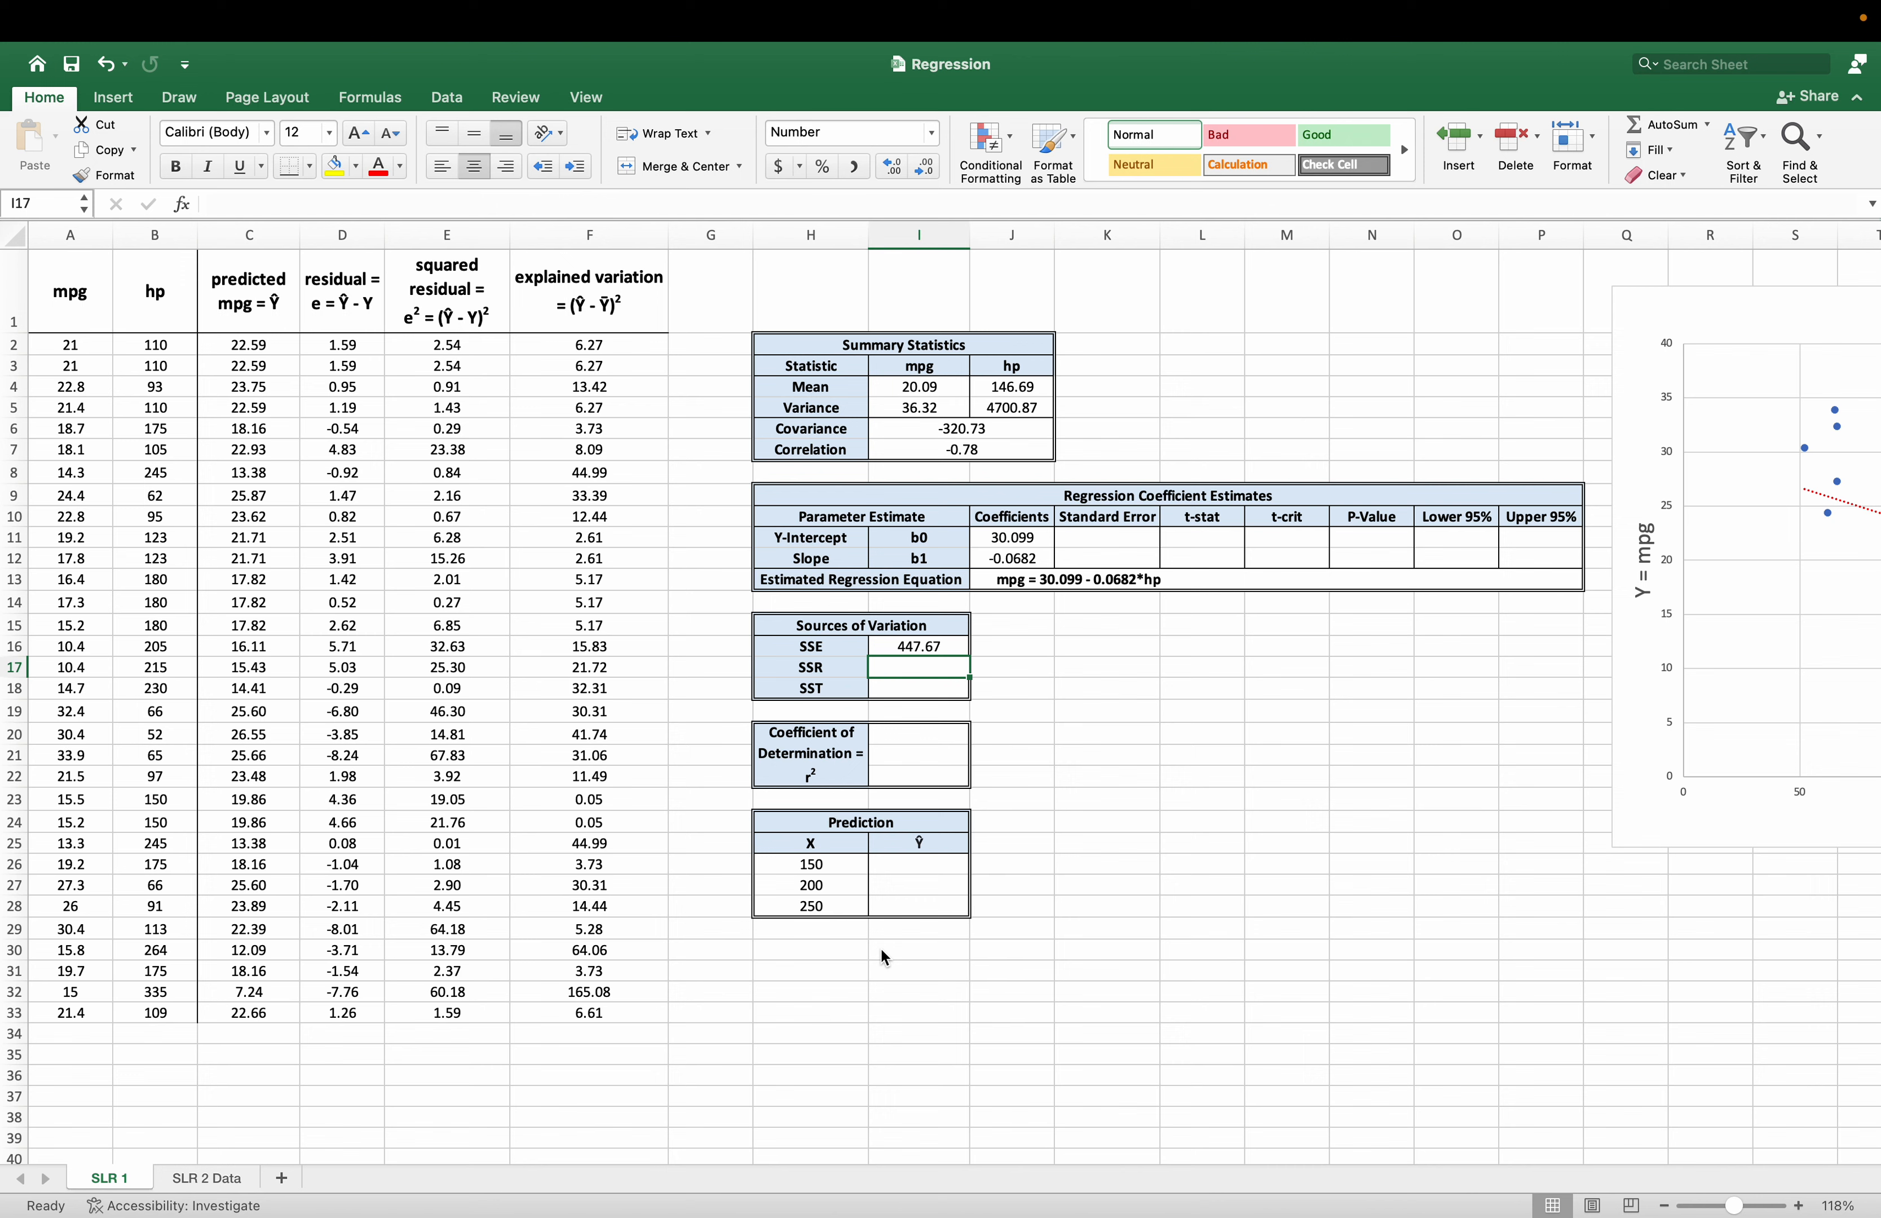
Calculate SSR in I17 as the sum of the explained variation column, with =SUM(F2:F33).
type("=sum(")
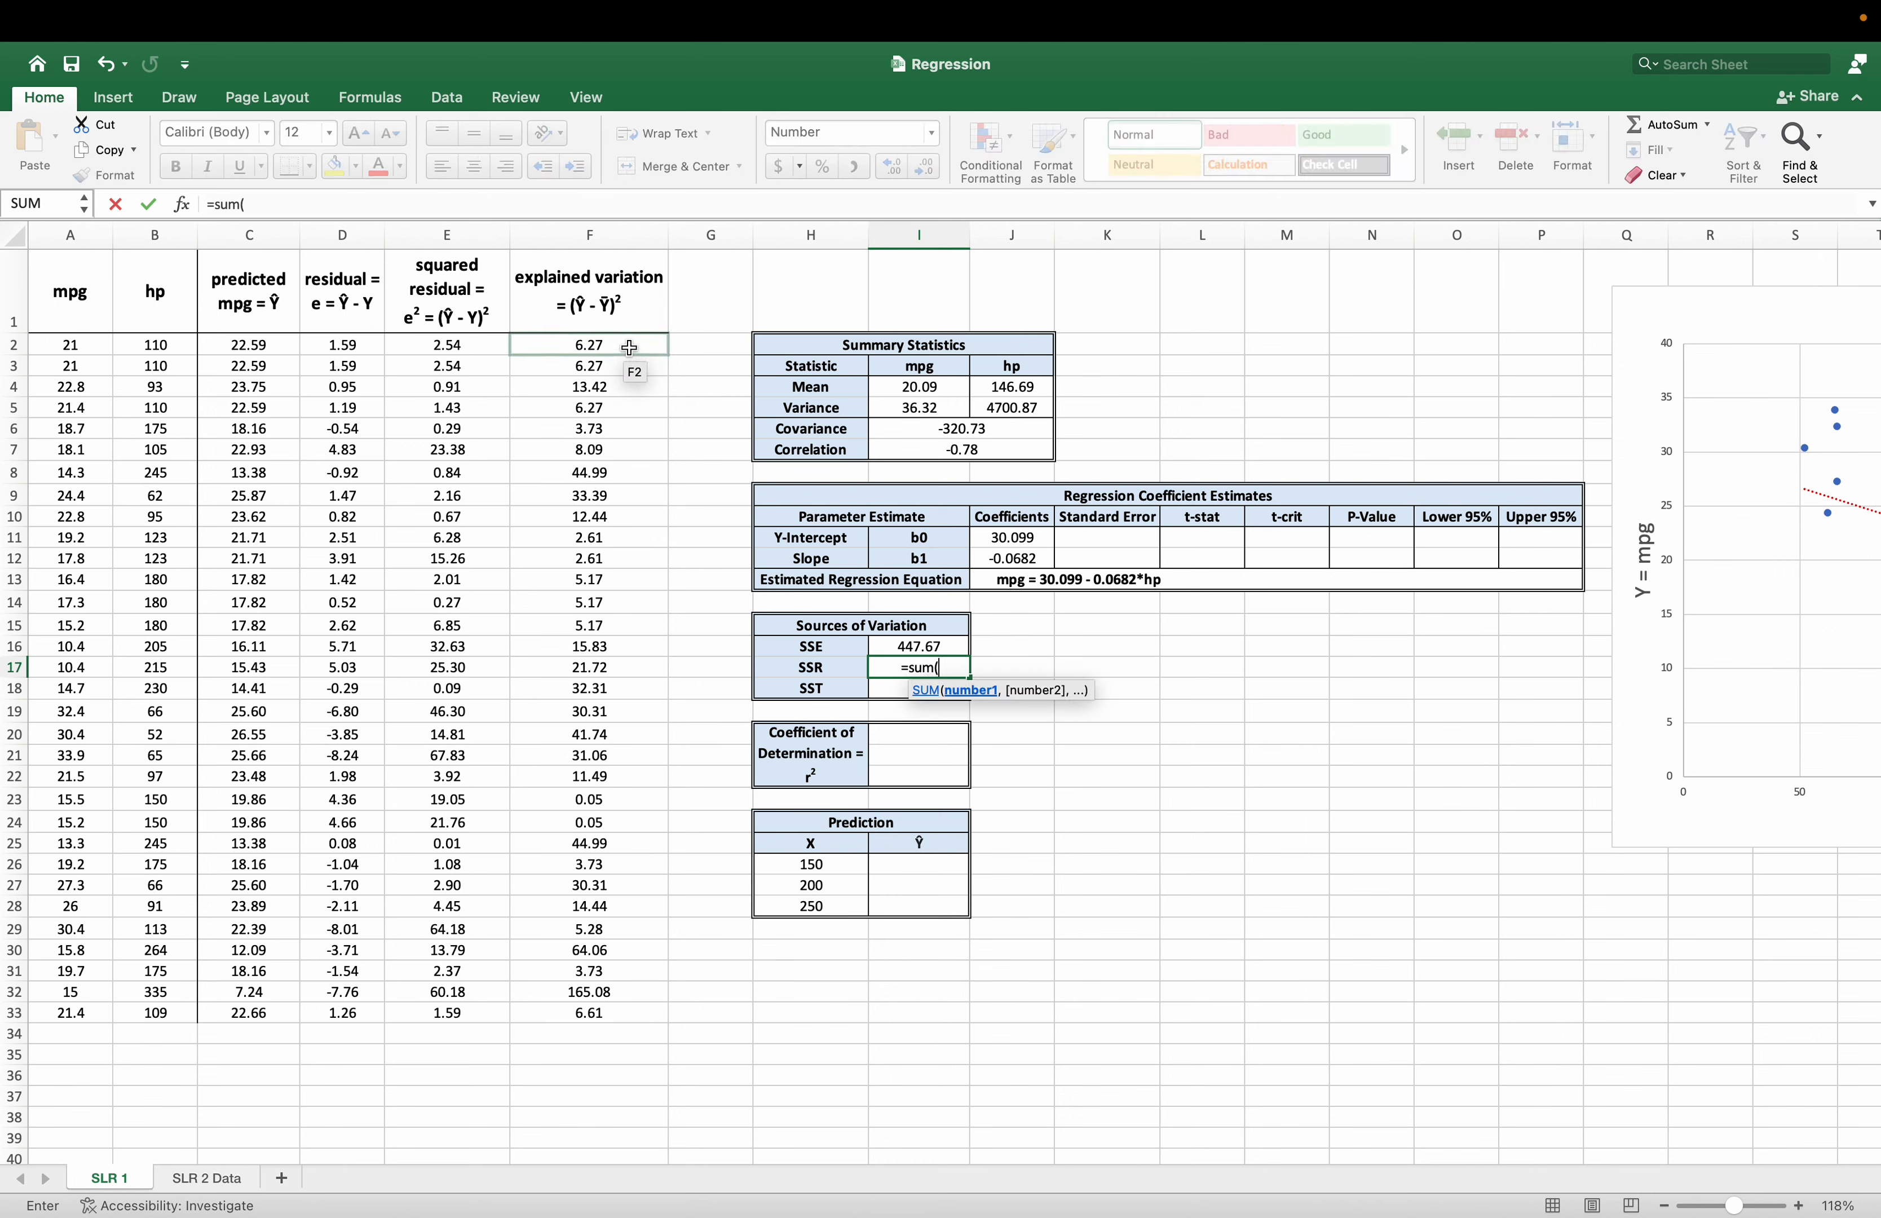
left_click_drag(629, 347, 611, 1008)
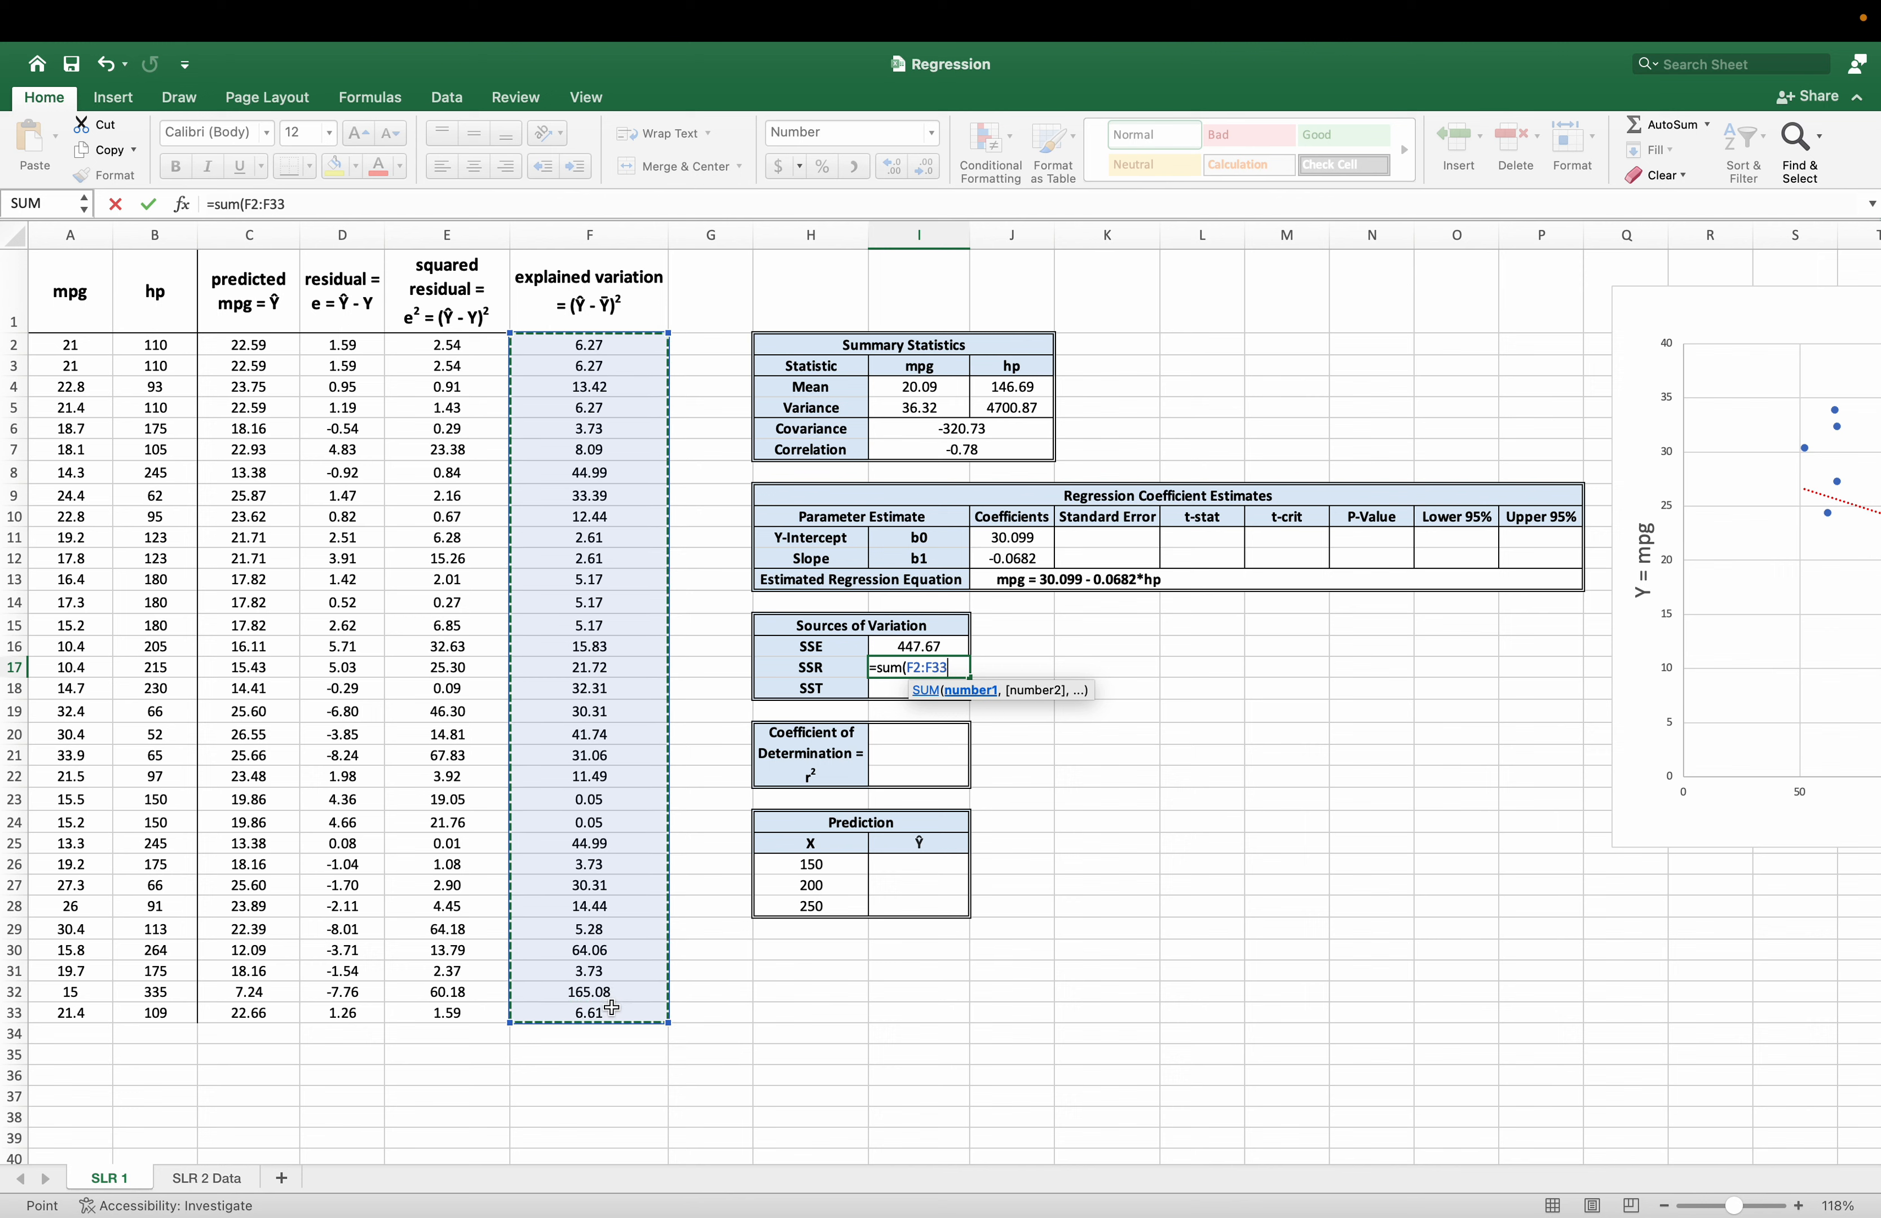
key("Return")
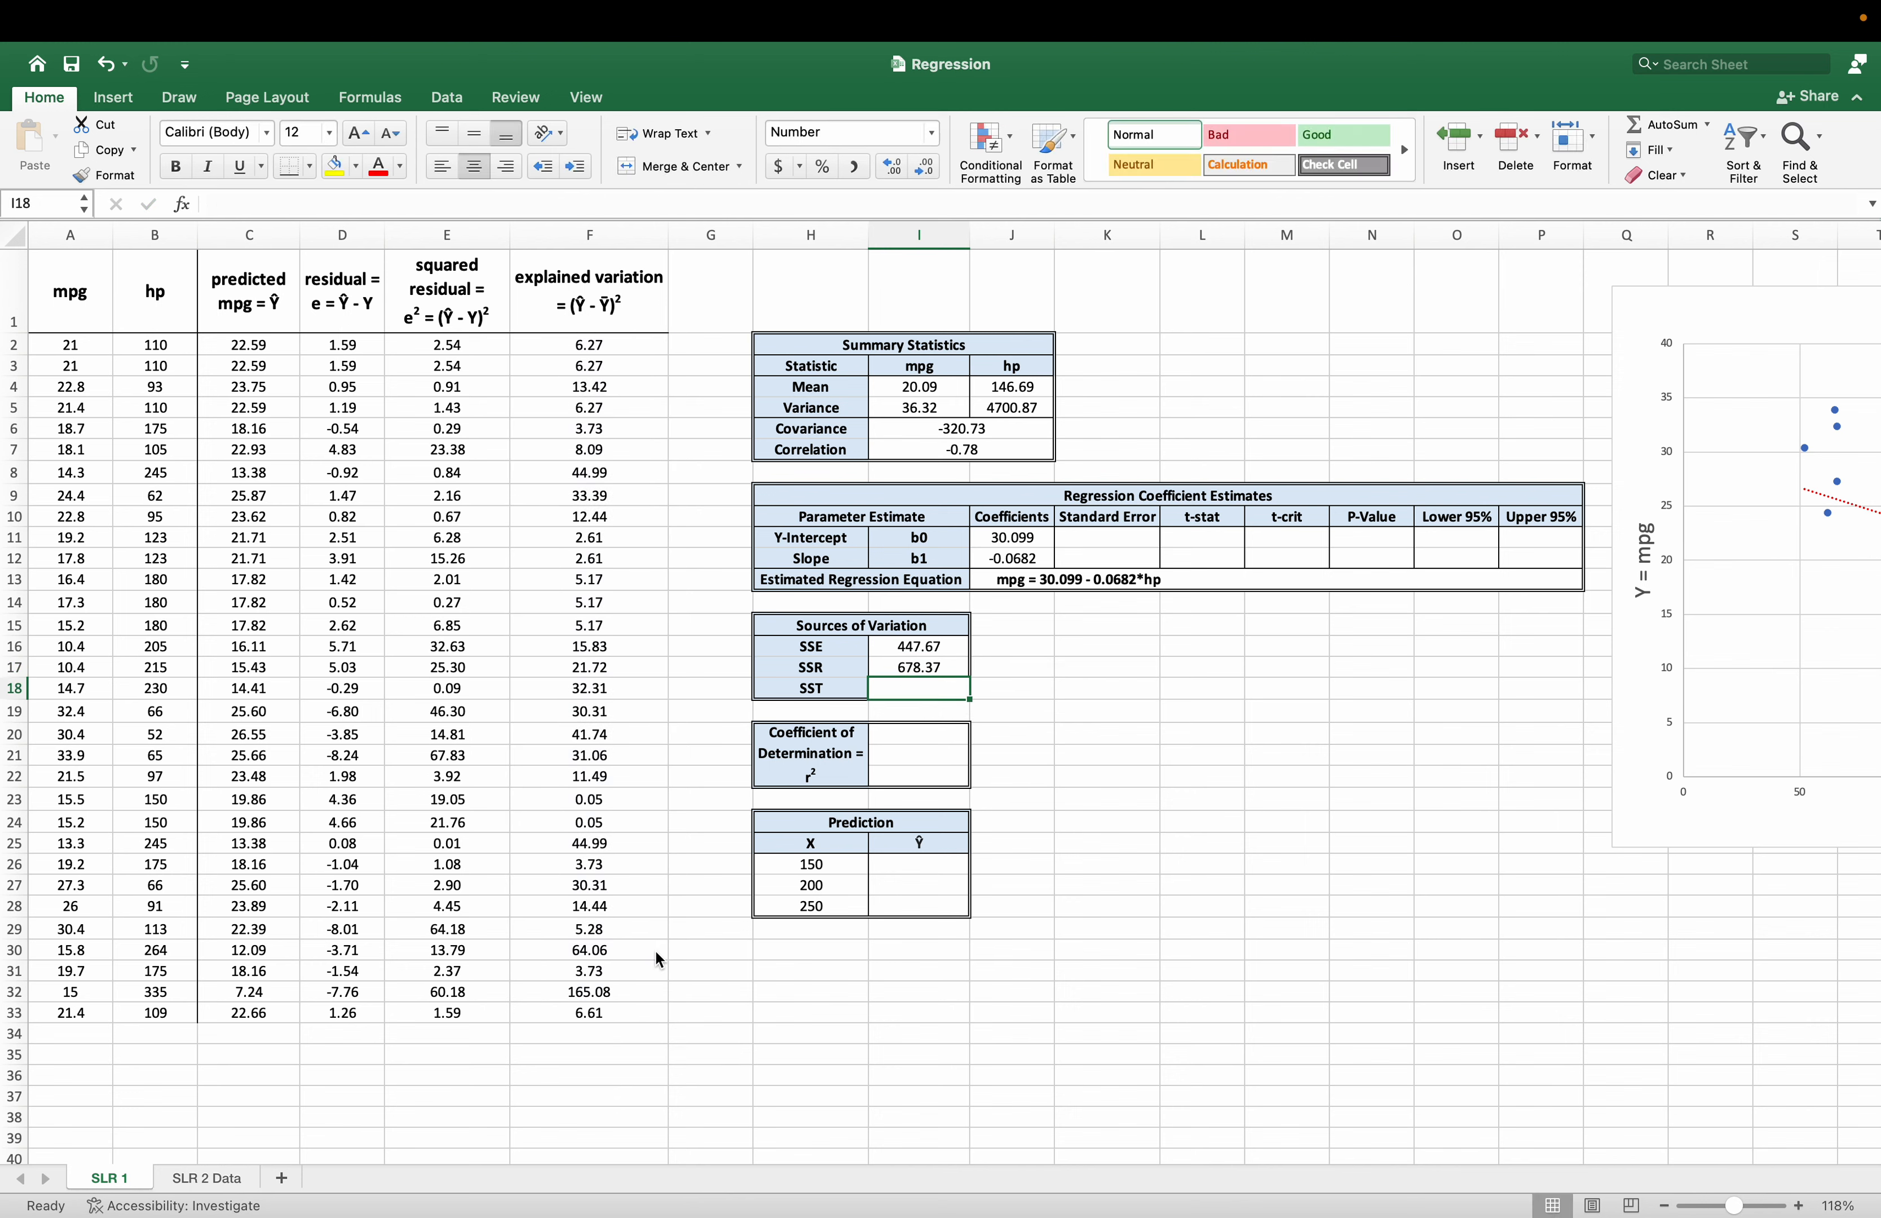
Calculate SST in I18 as the sum of SSE and SSR, with =I16+I17.
type("=")
key("Up")
key("Up")
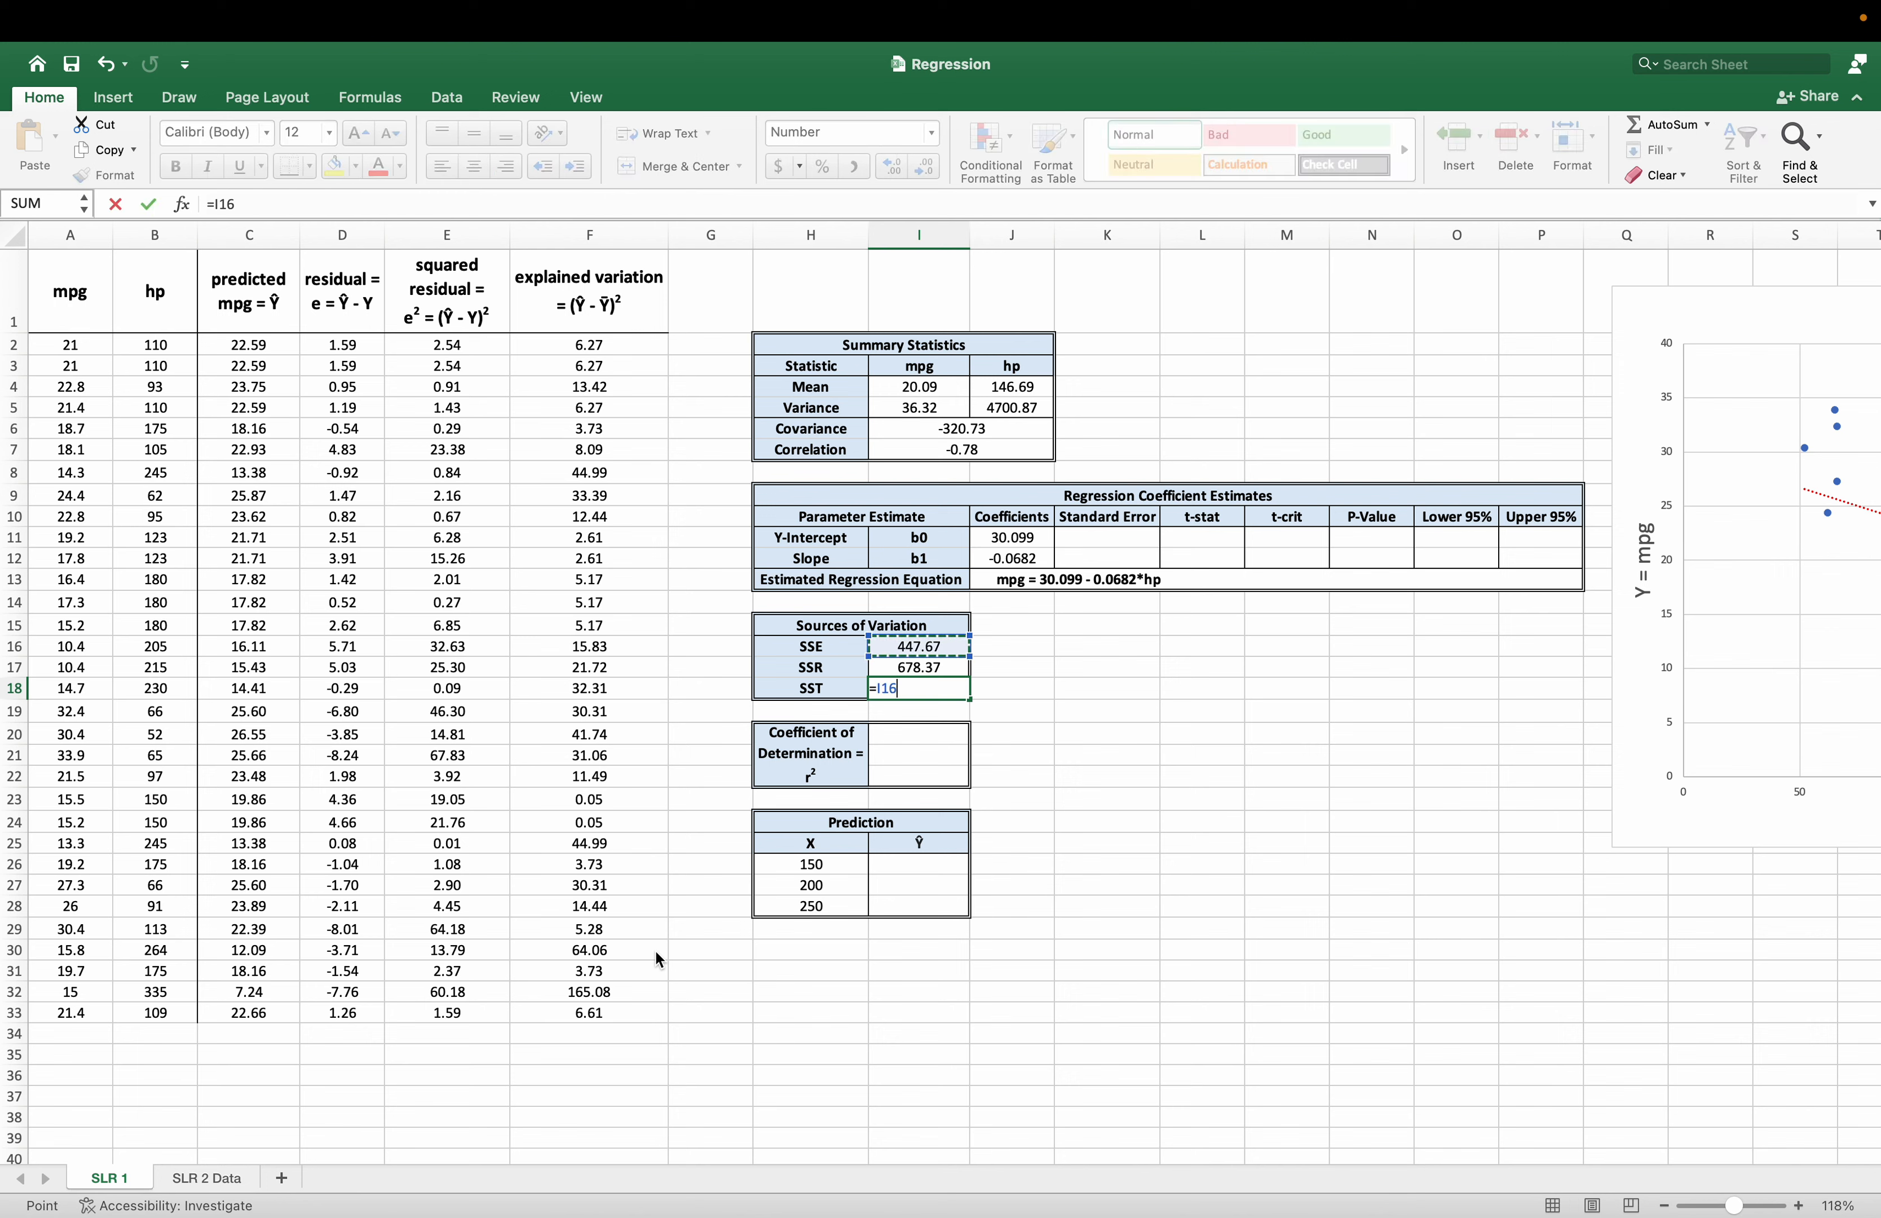
type("+")
key("Up")
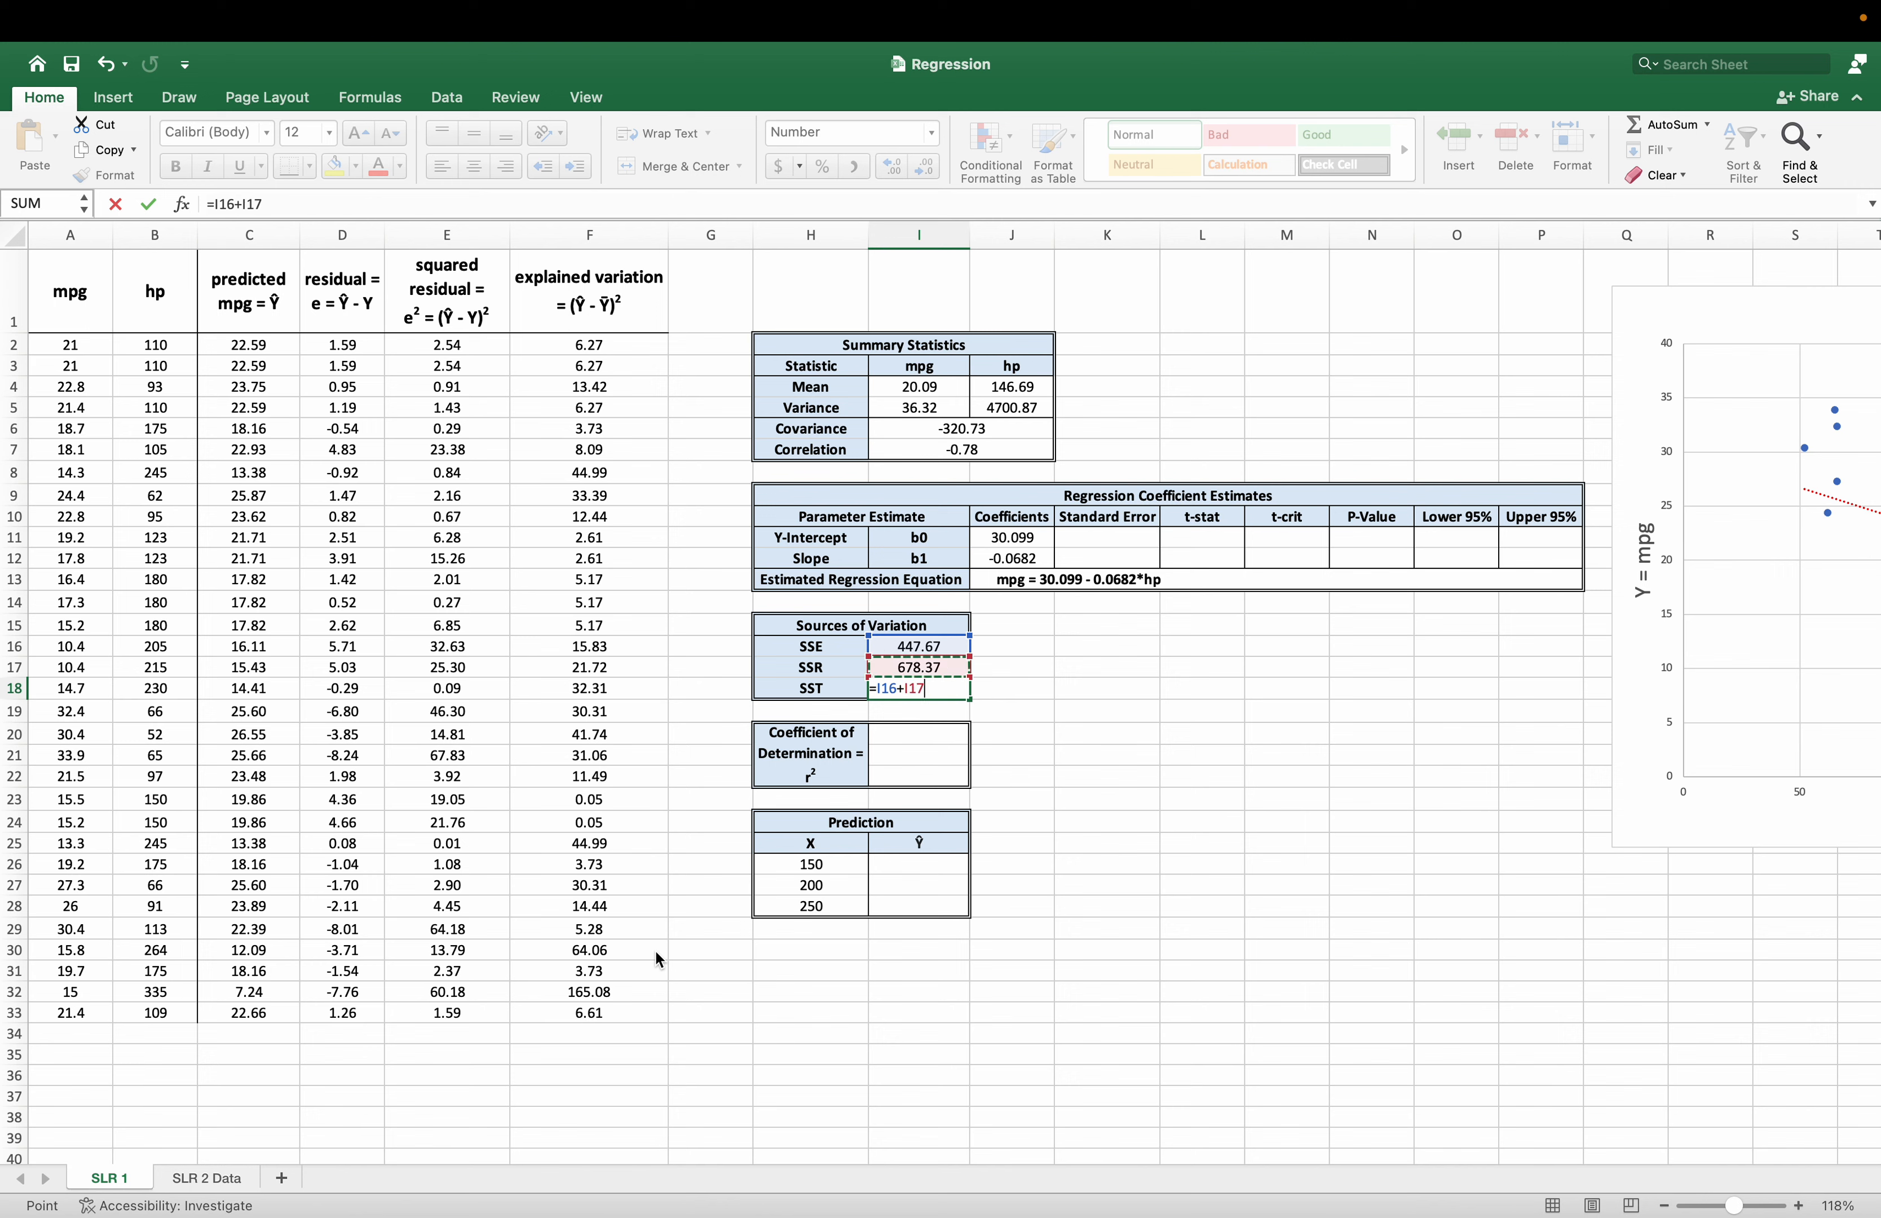
key("Return")
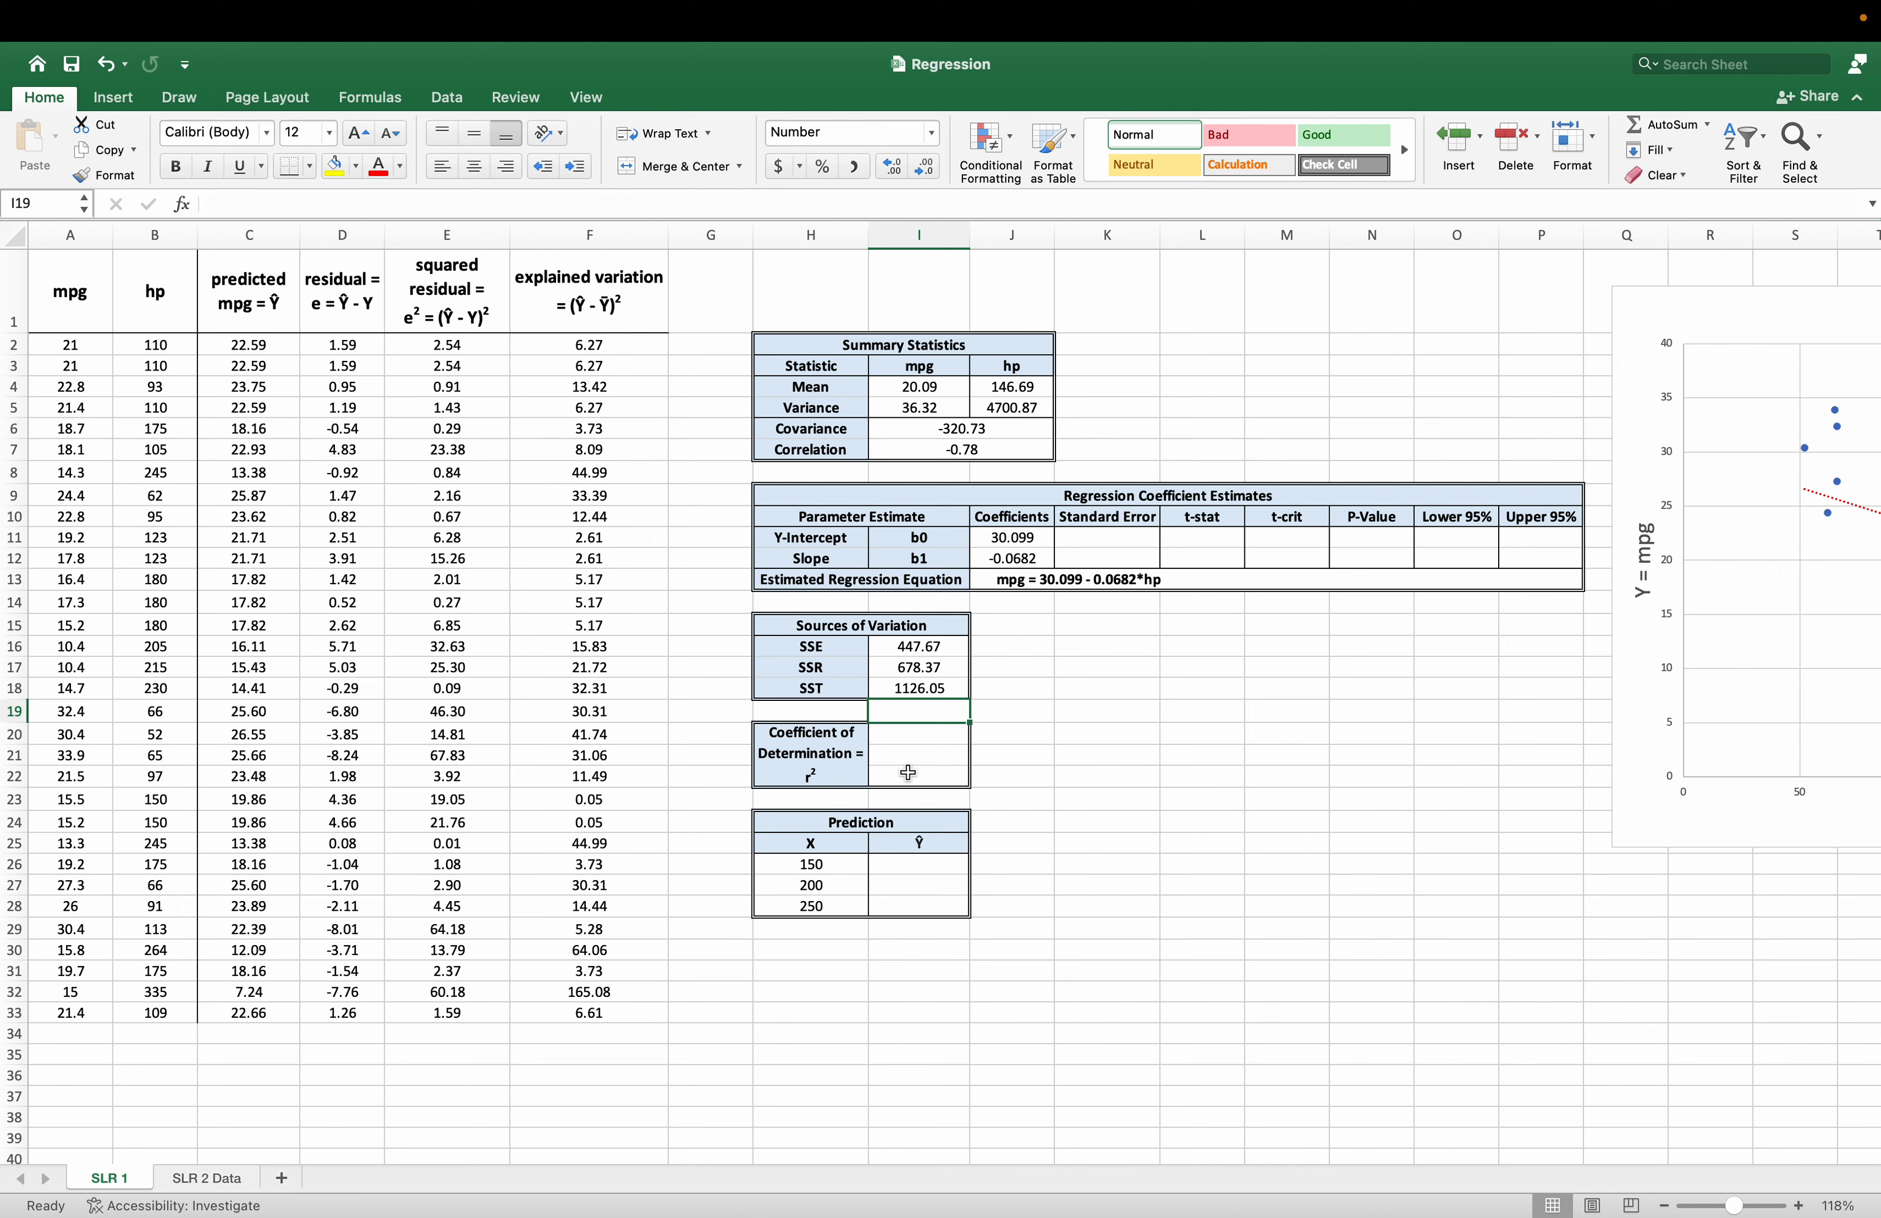
Calculate the coefficient of determination in I20 as SSR divided by SST, with =I17/I18.
left_click(816, 771)
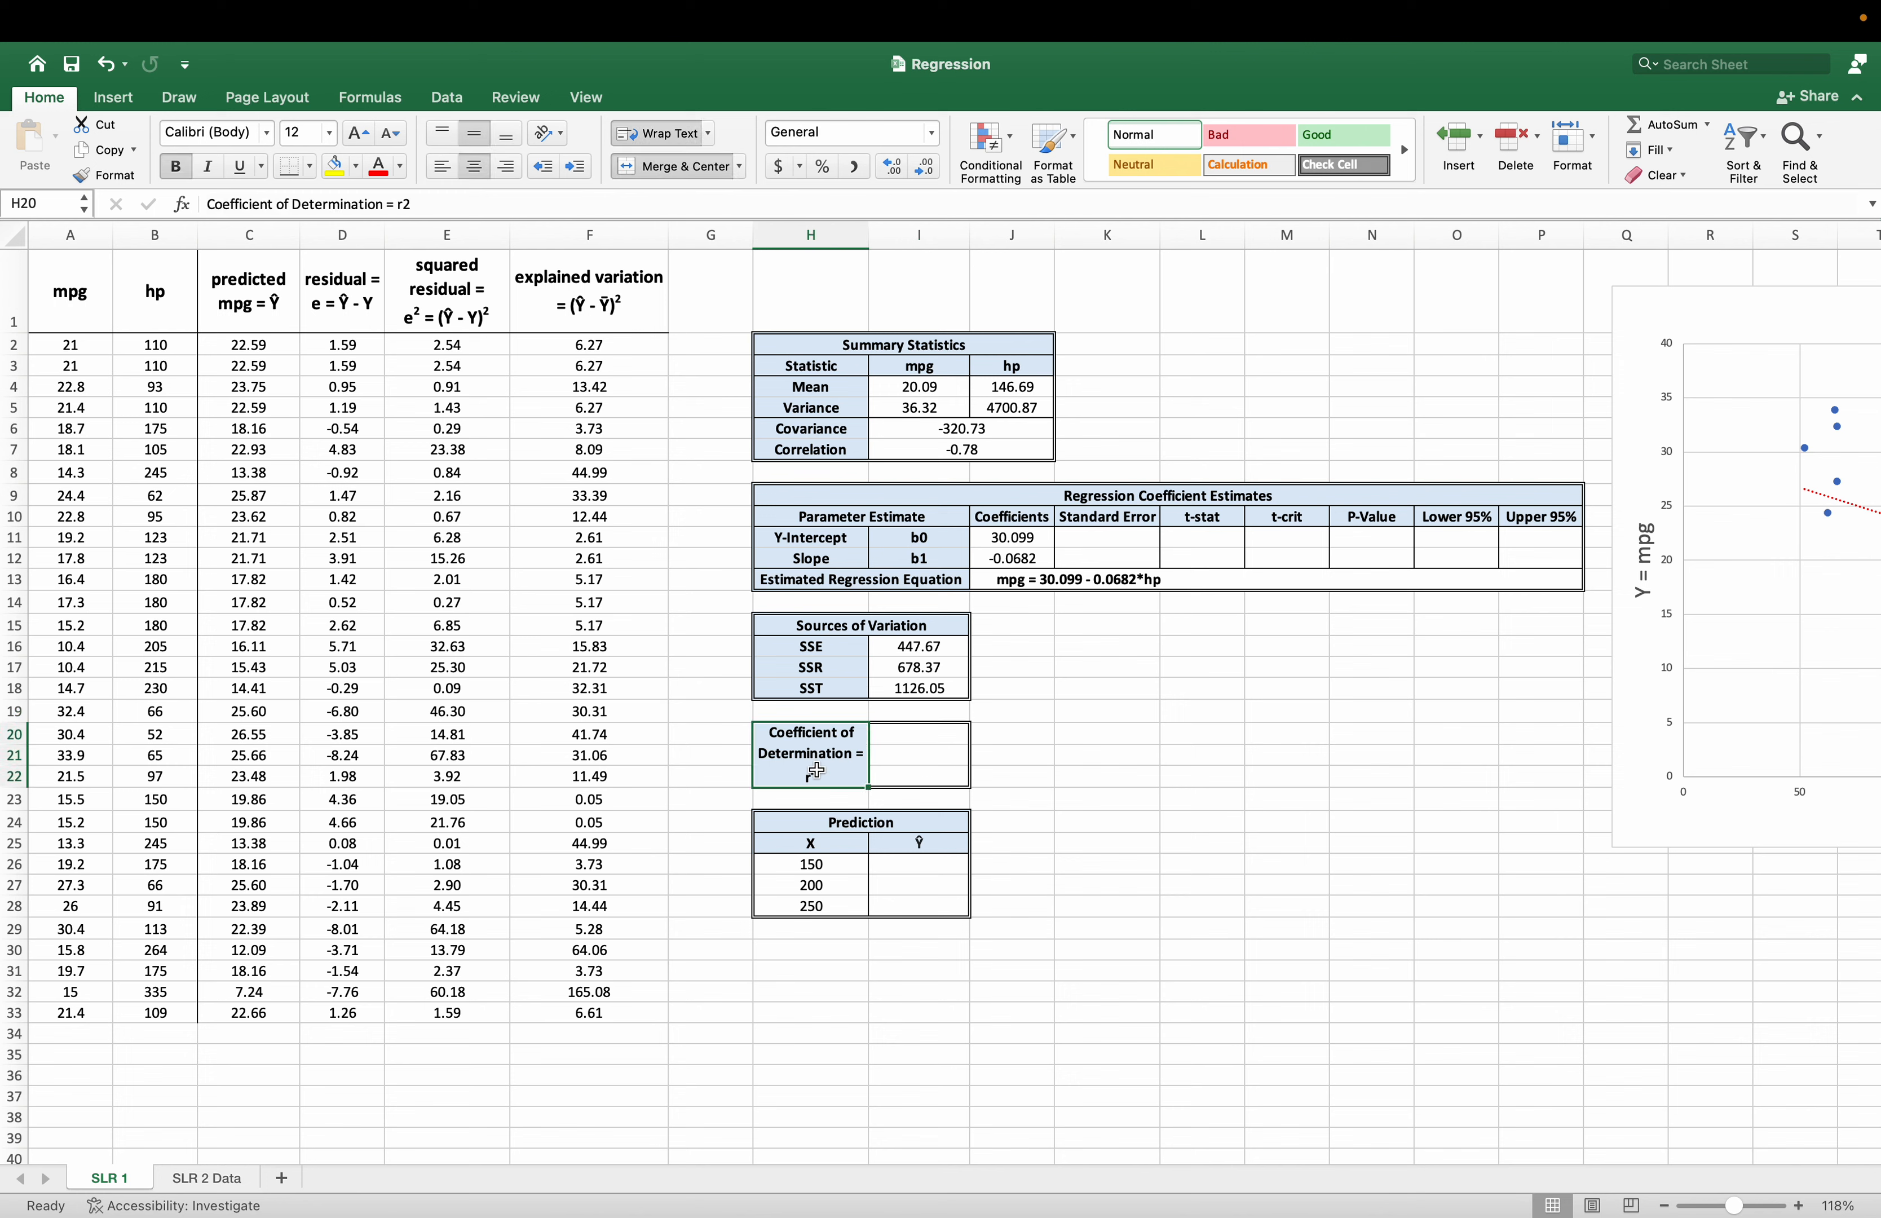
left_click(907, 737)
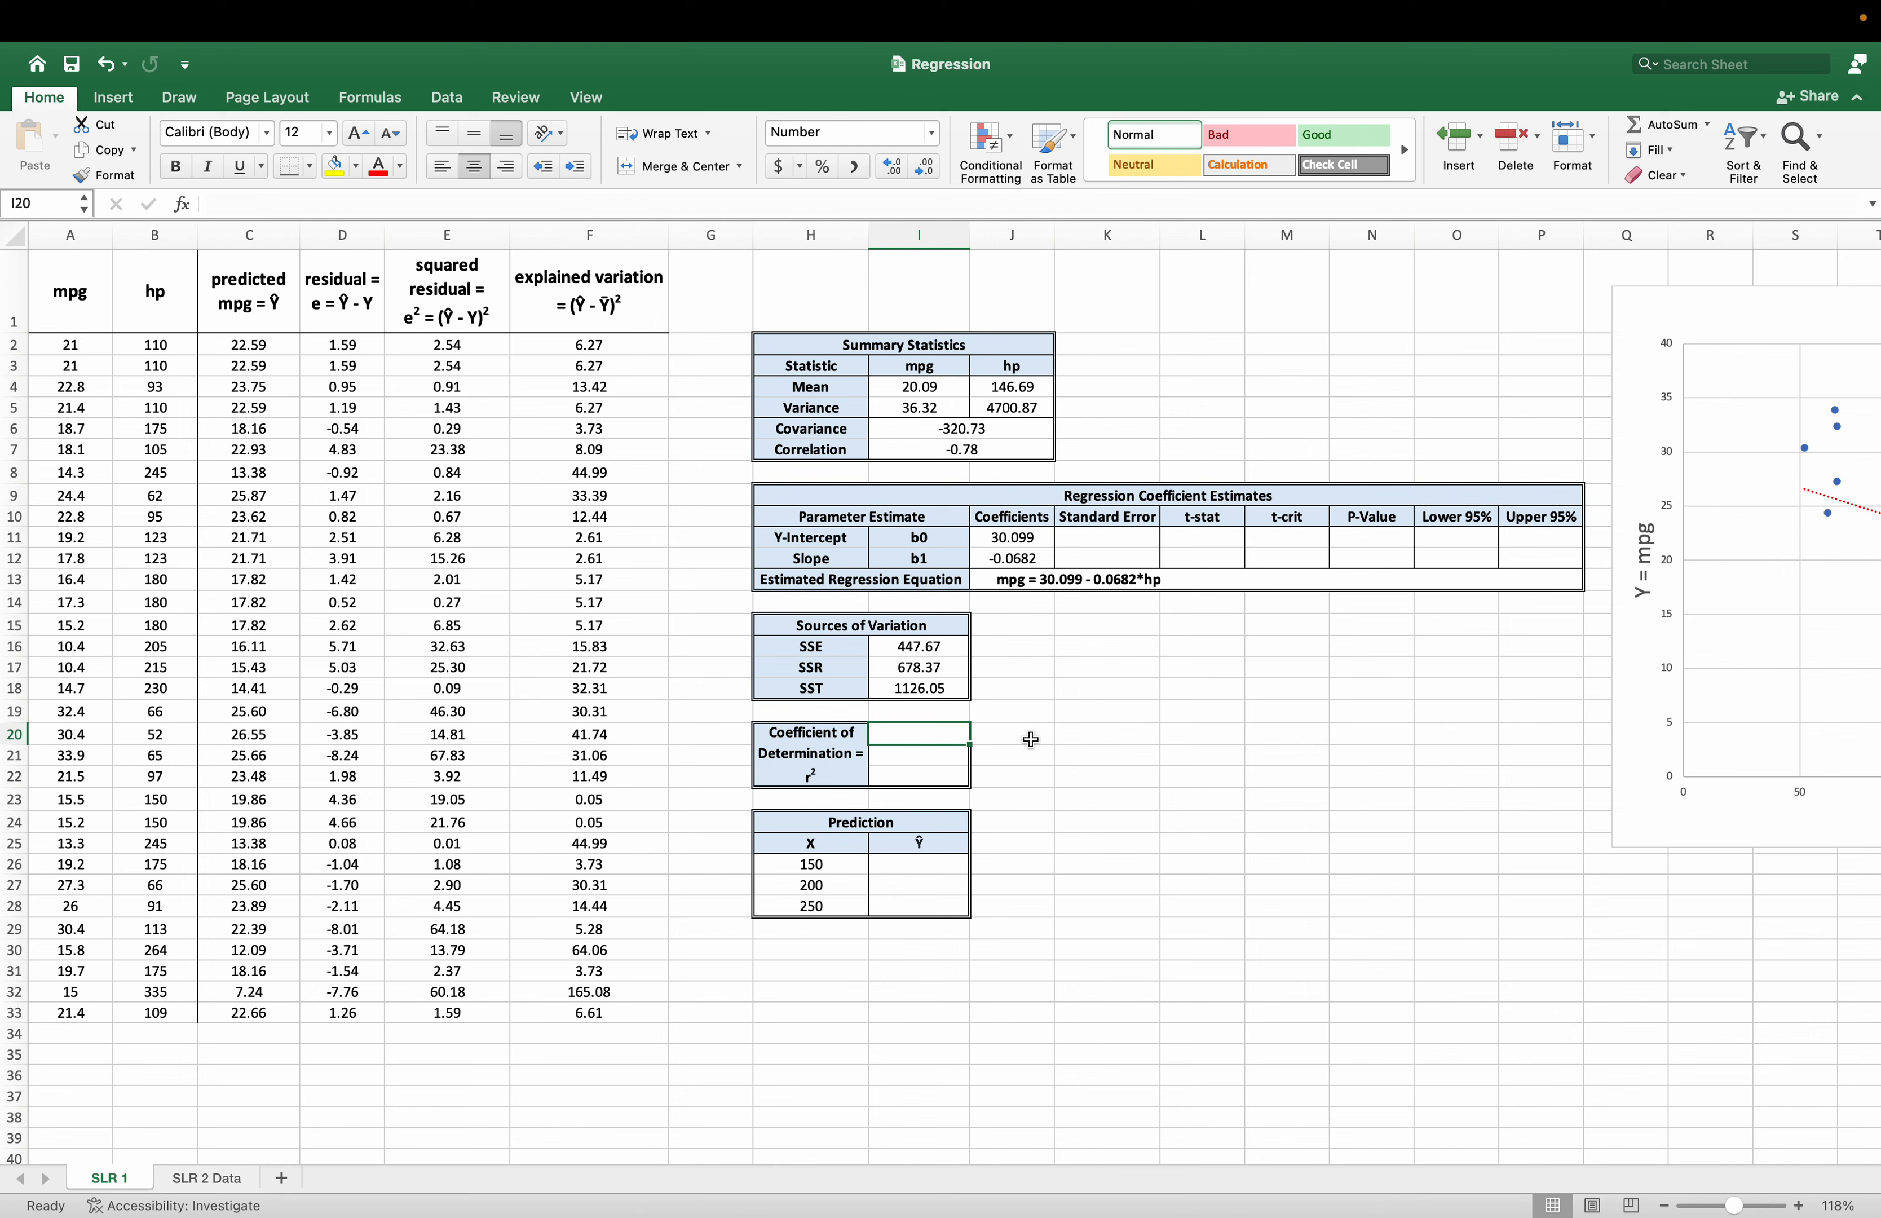
type("=")
left_click(915, 669)
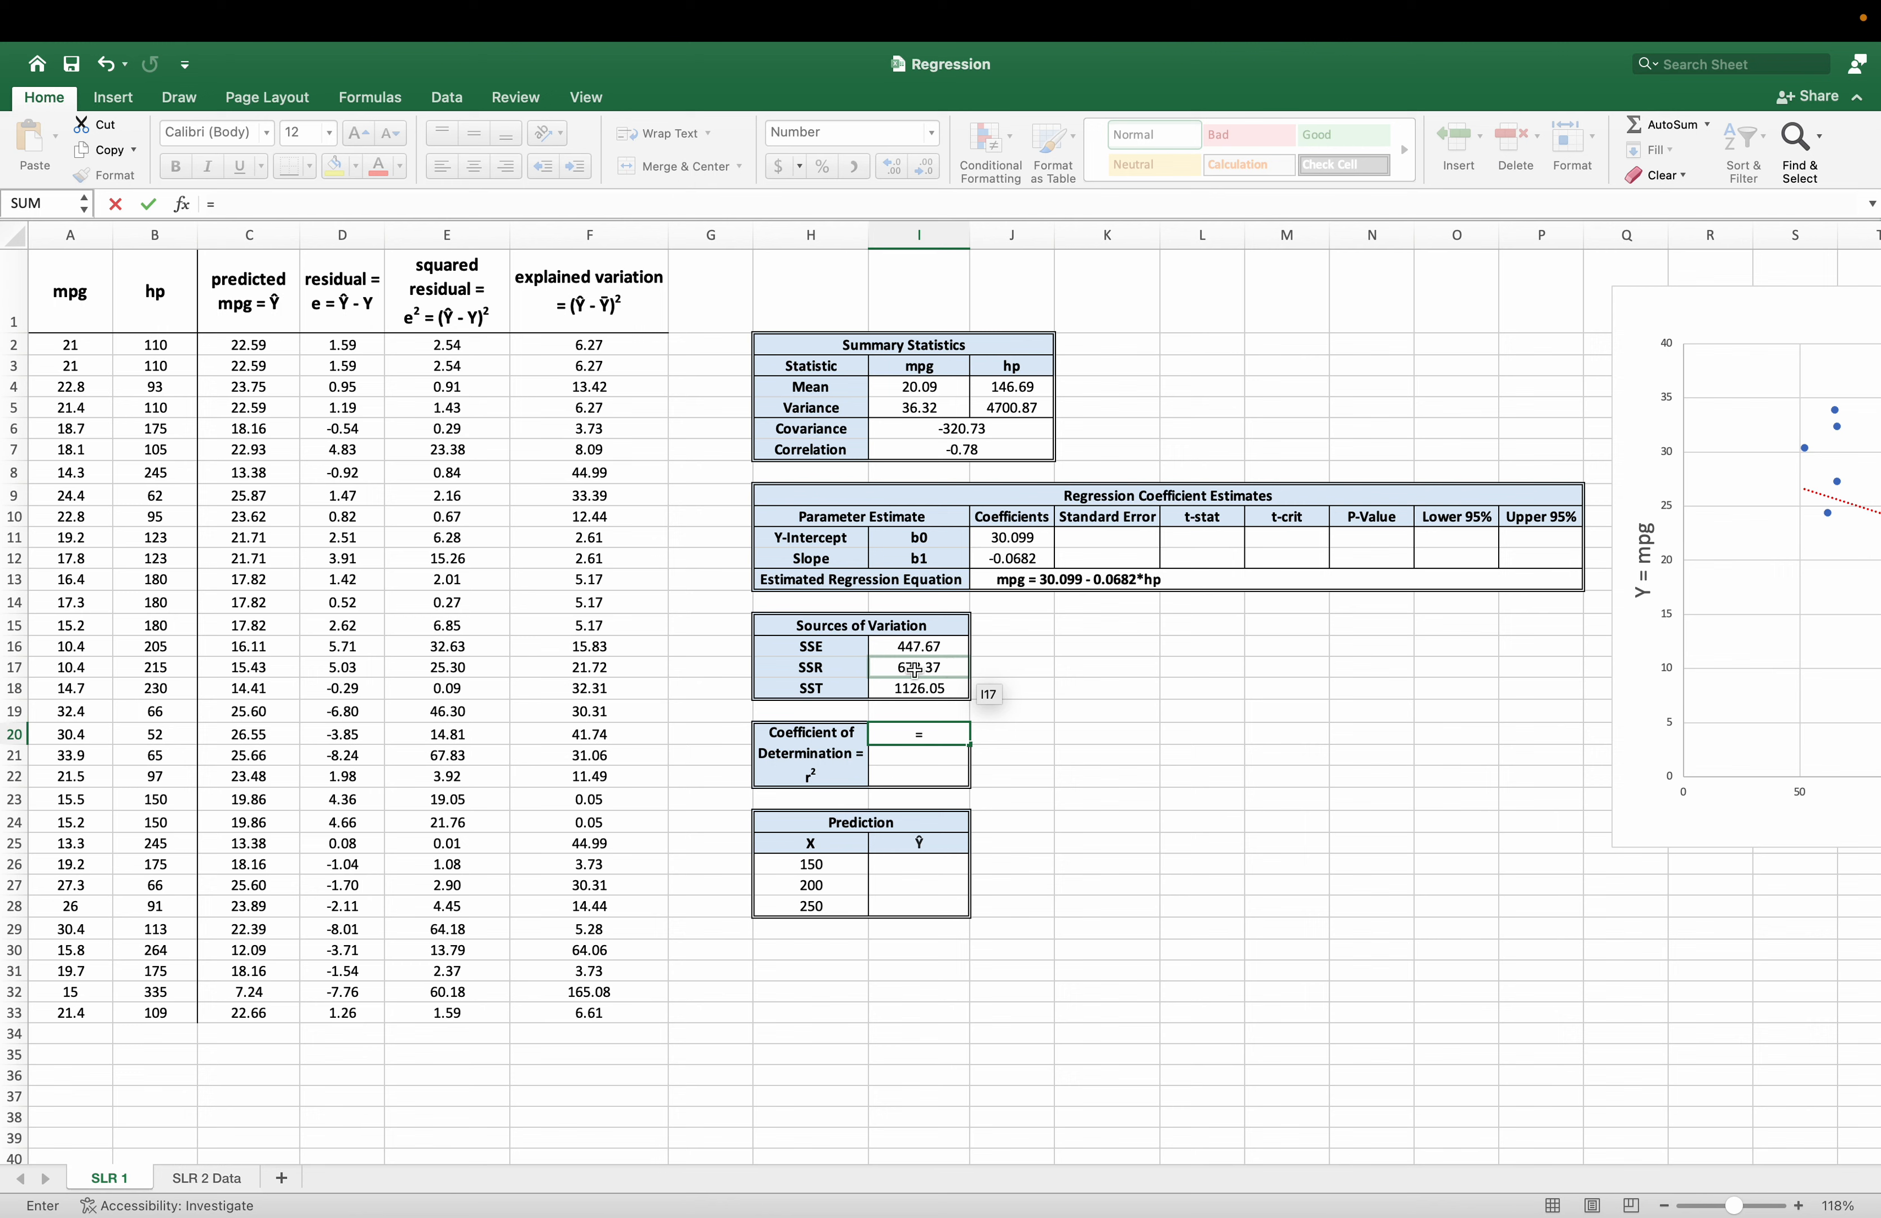
type("/")
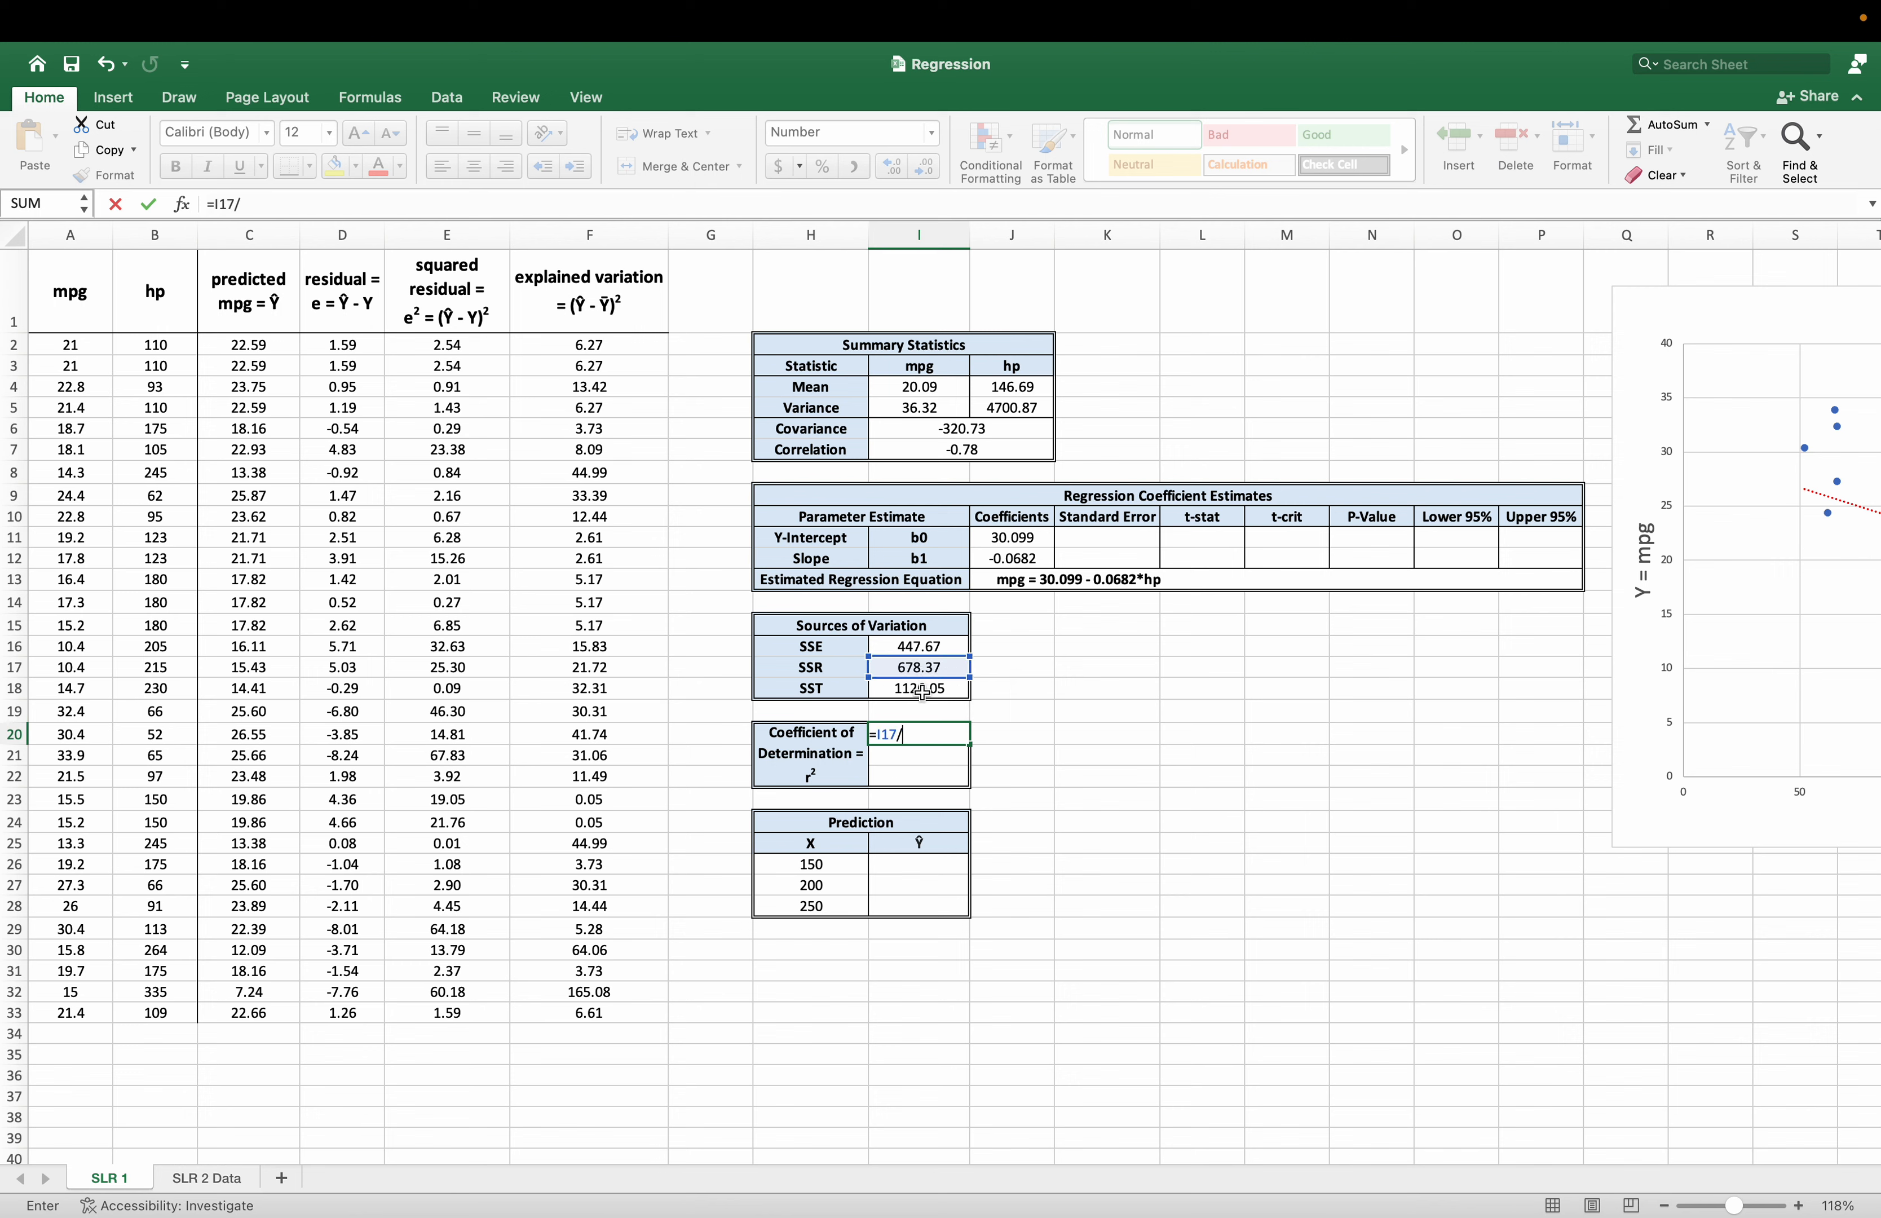
left_click(936, 687)
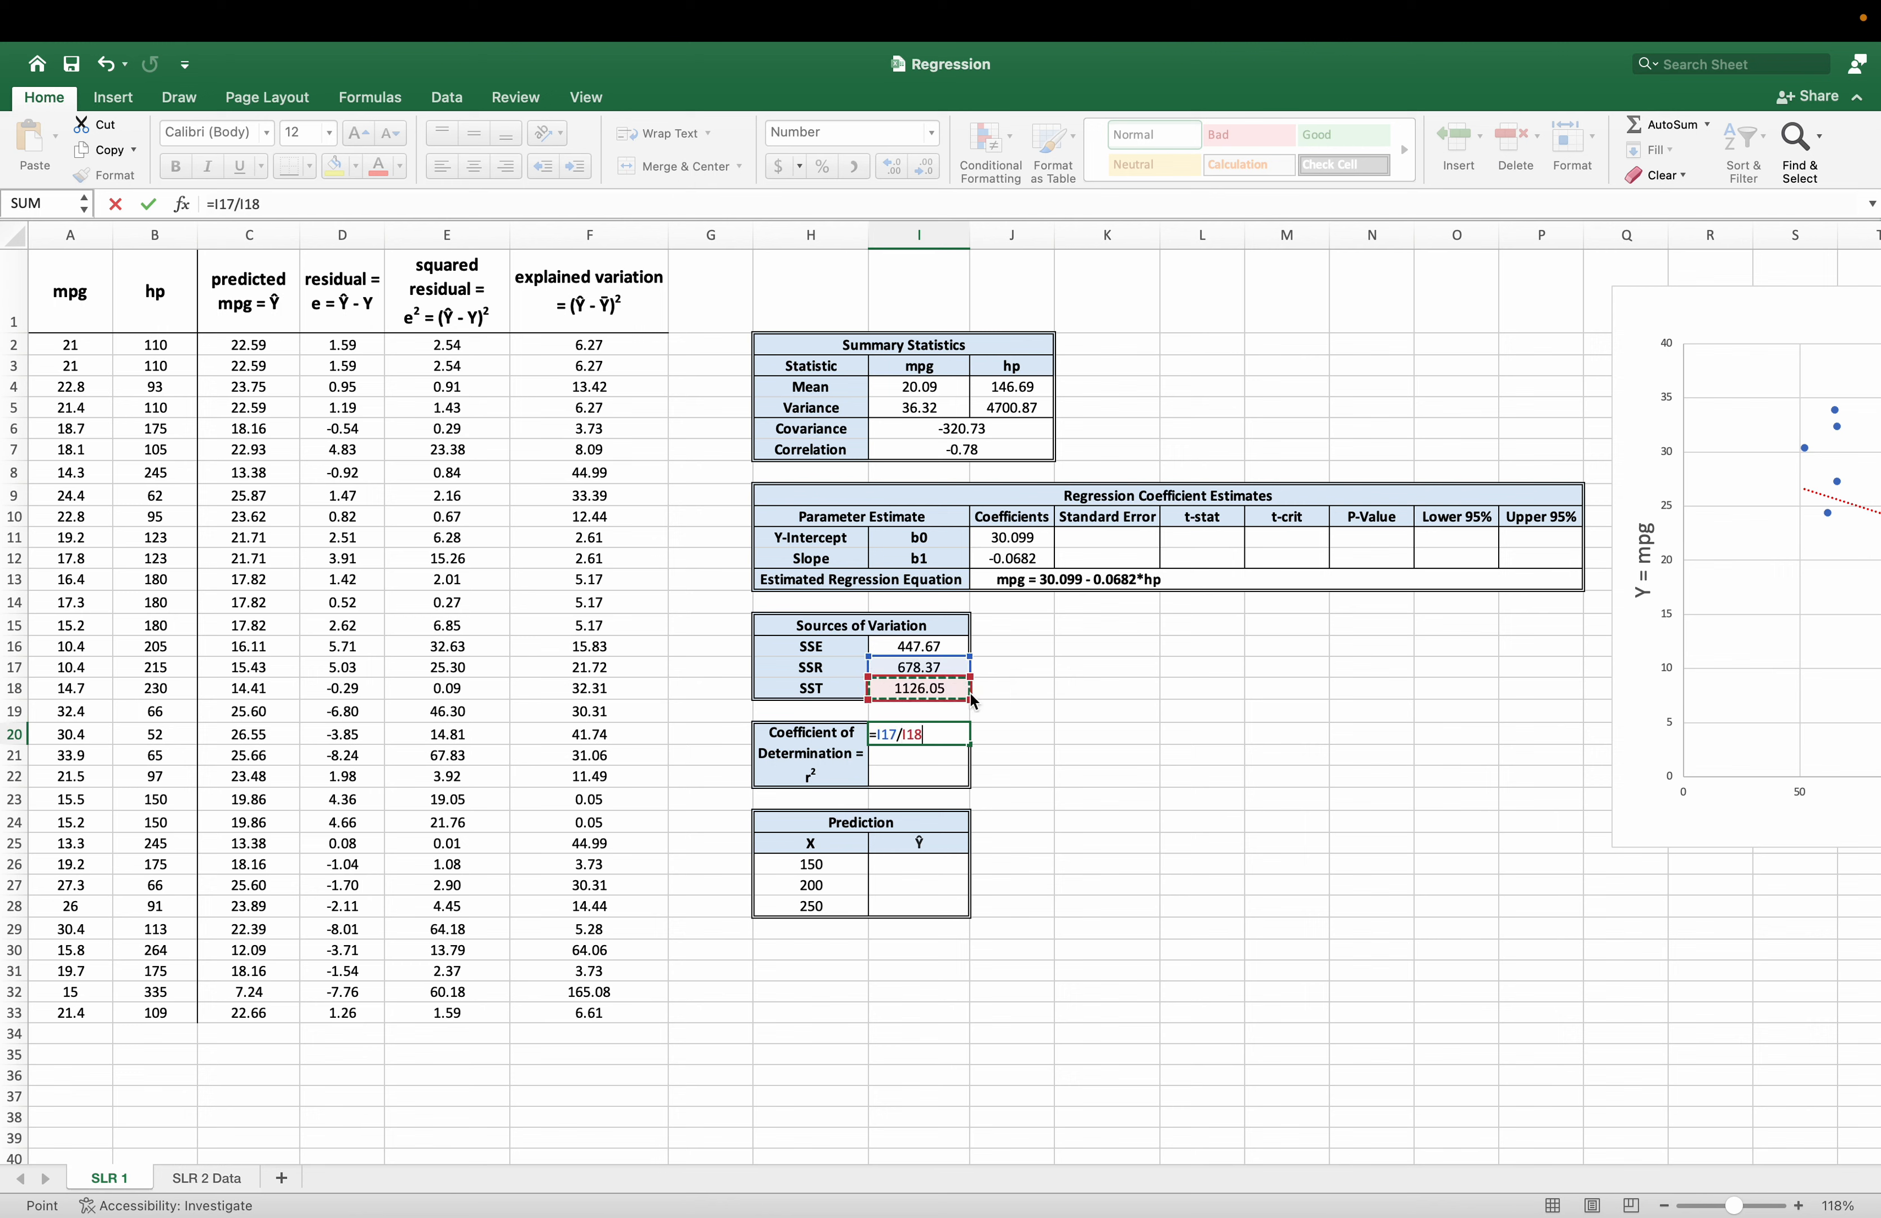
key("Return")
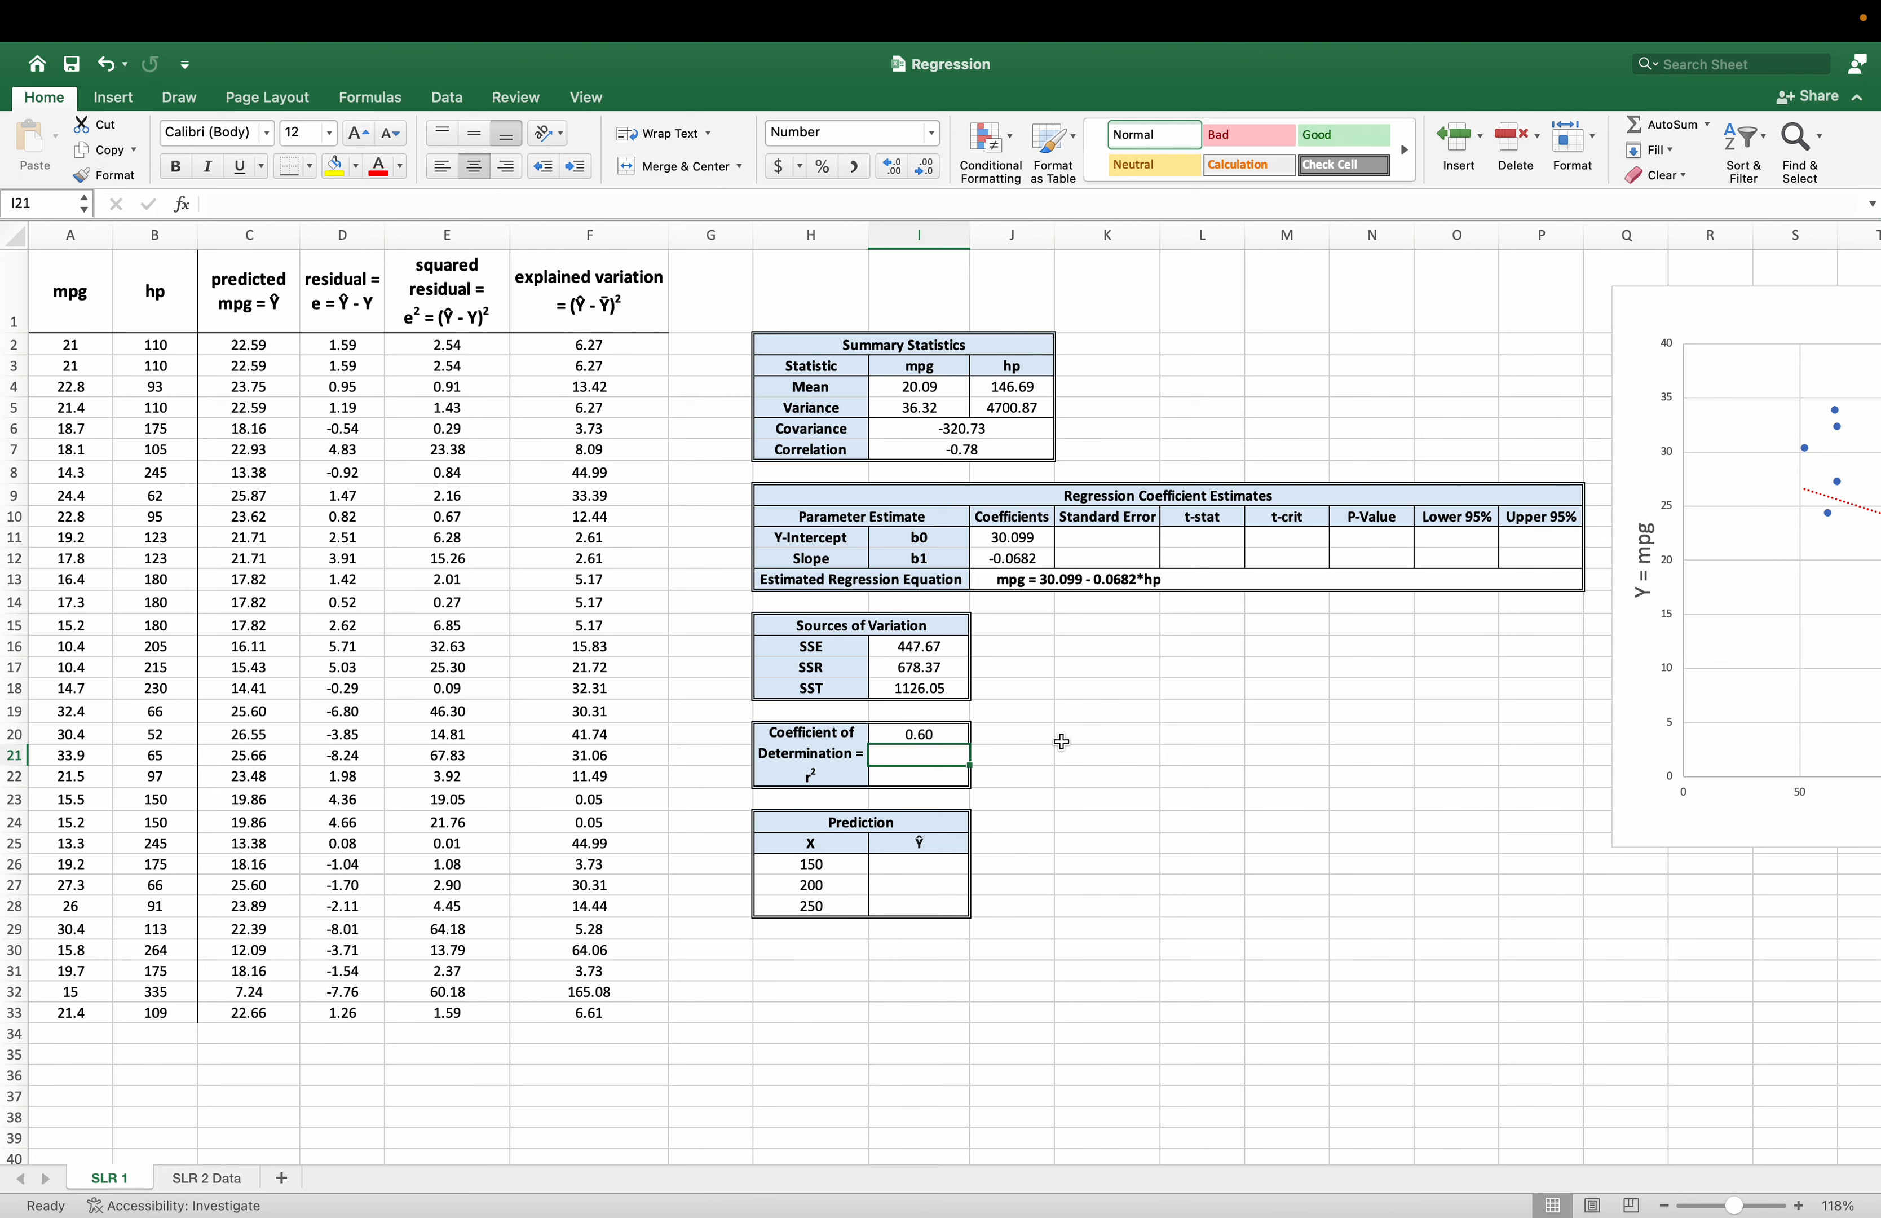
Calculate r² a second way in I21 as one minus SSE over SST, with =1-(I16/I18).
type("=1-")
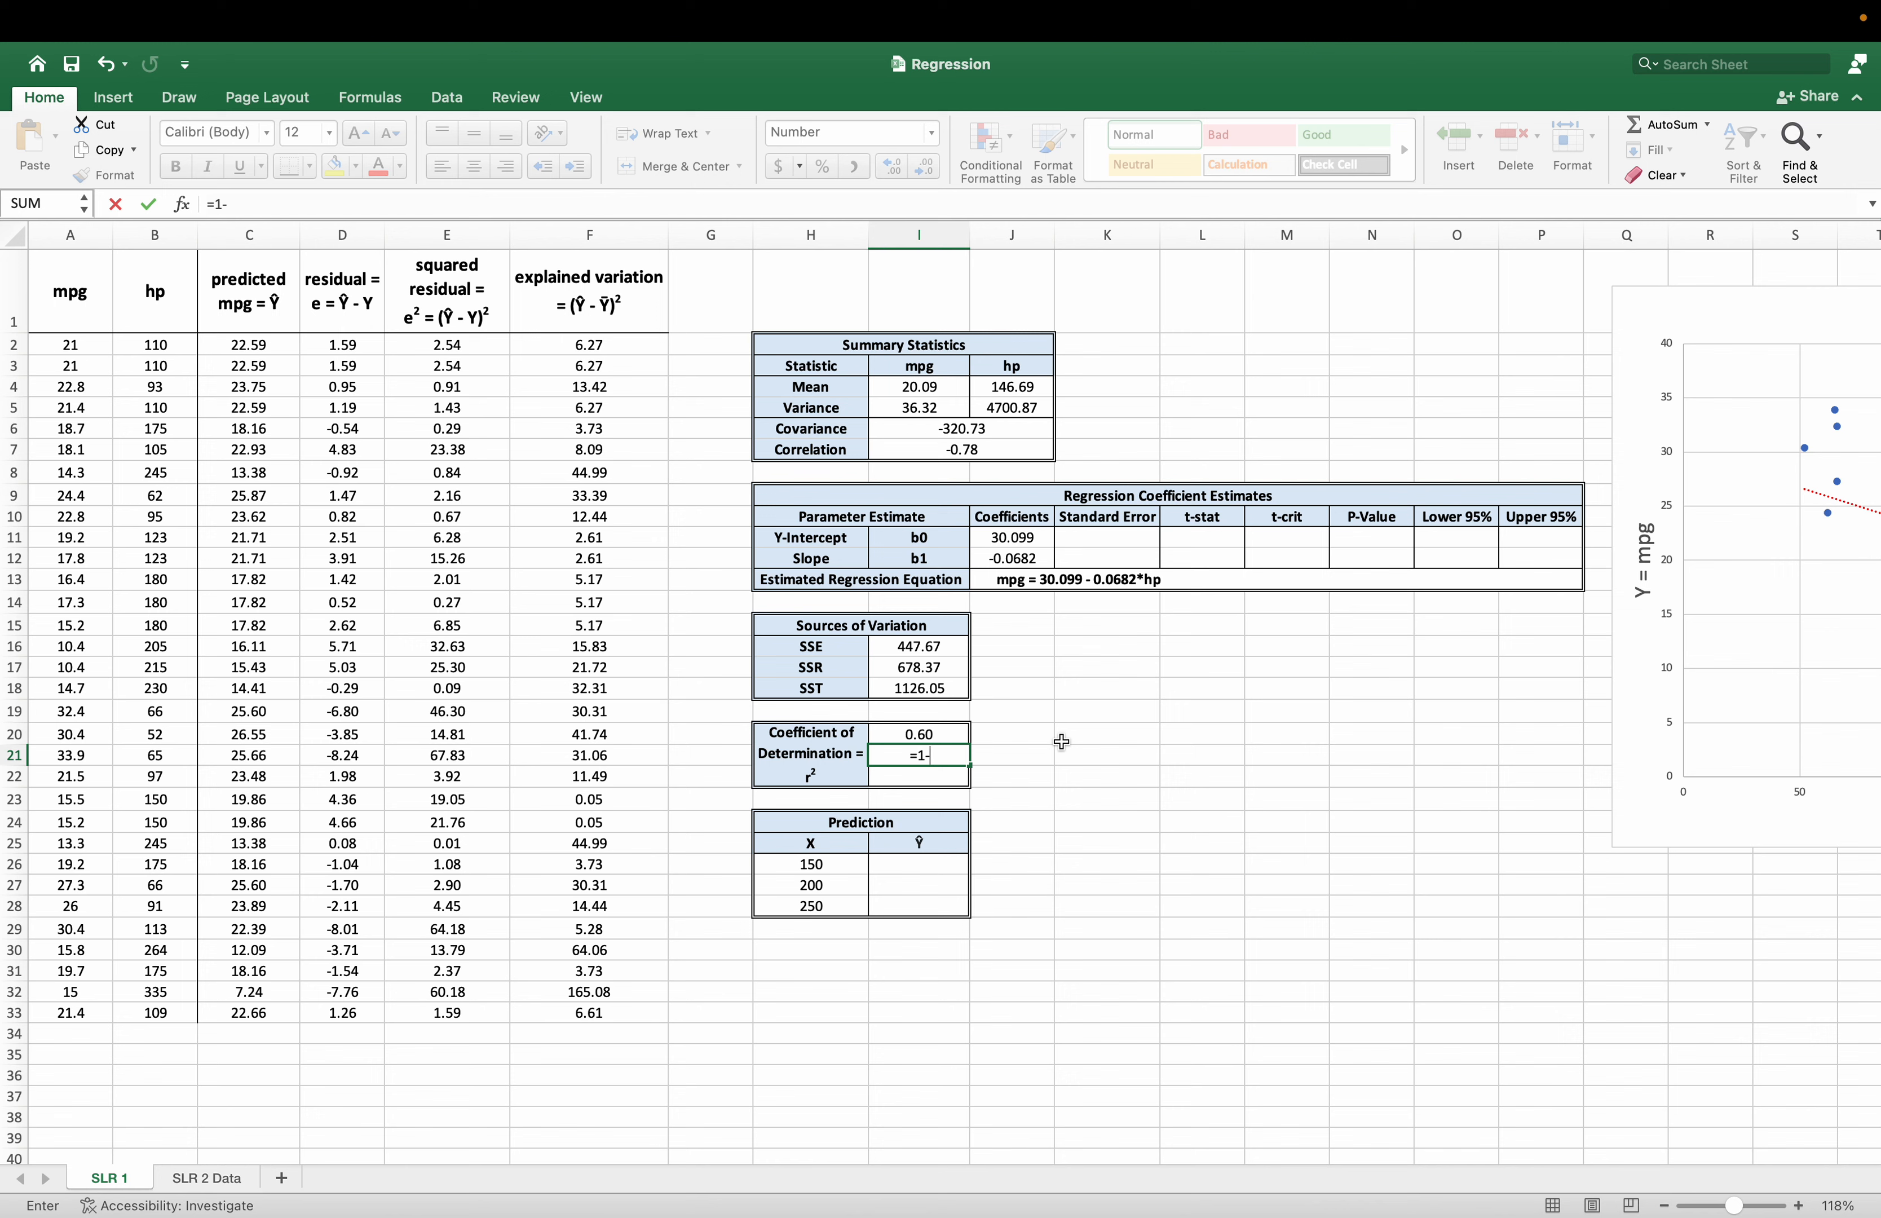
type("(")
left_click(891, 647)
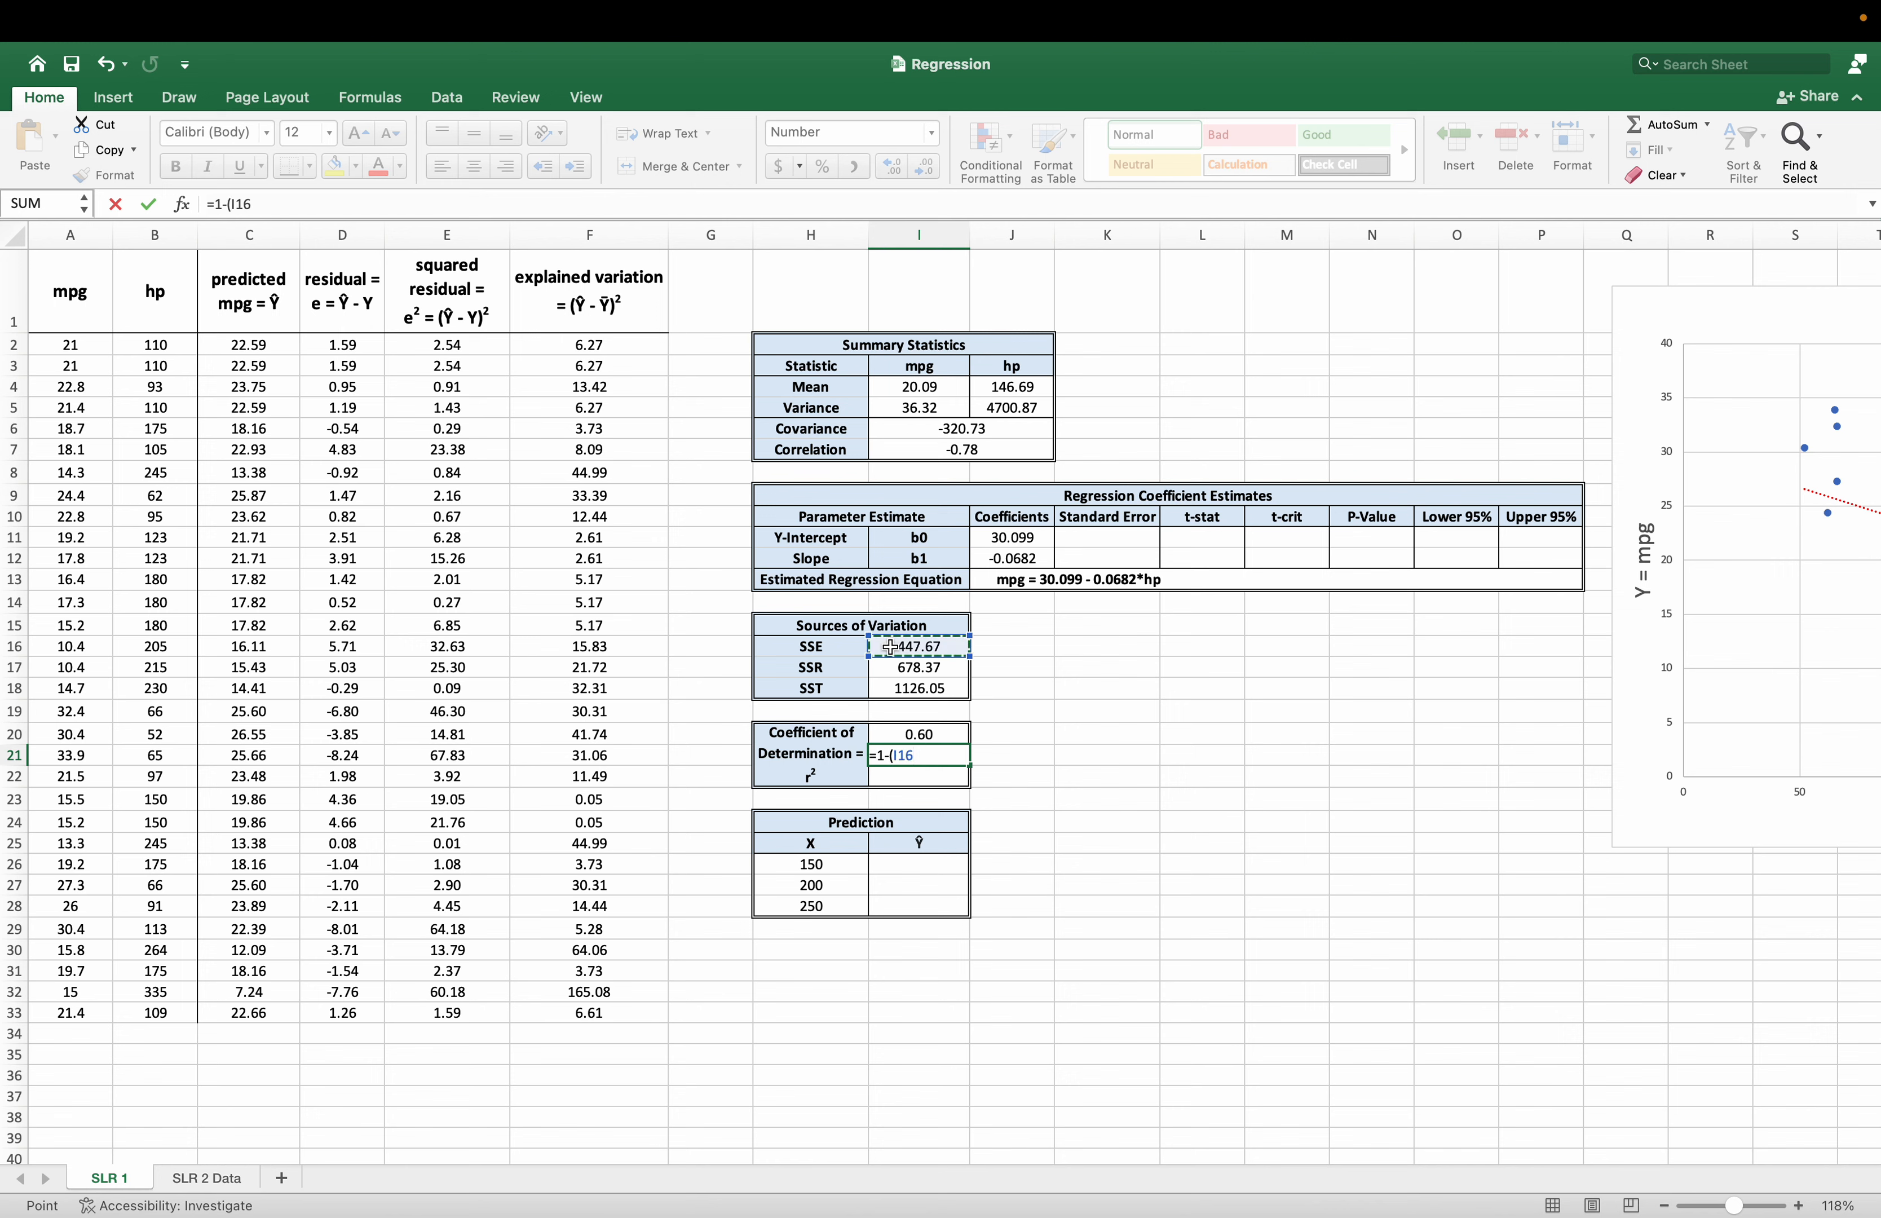
type("/")
left_click(941, 683)
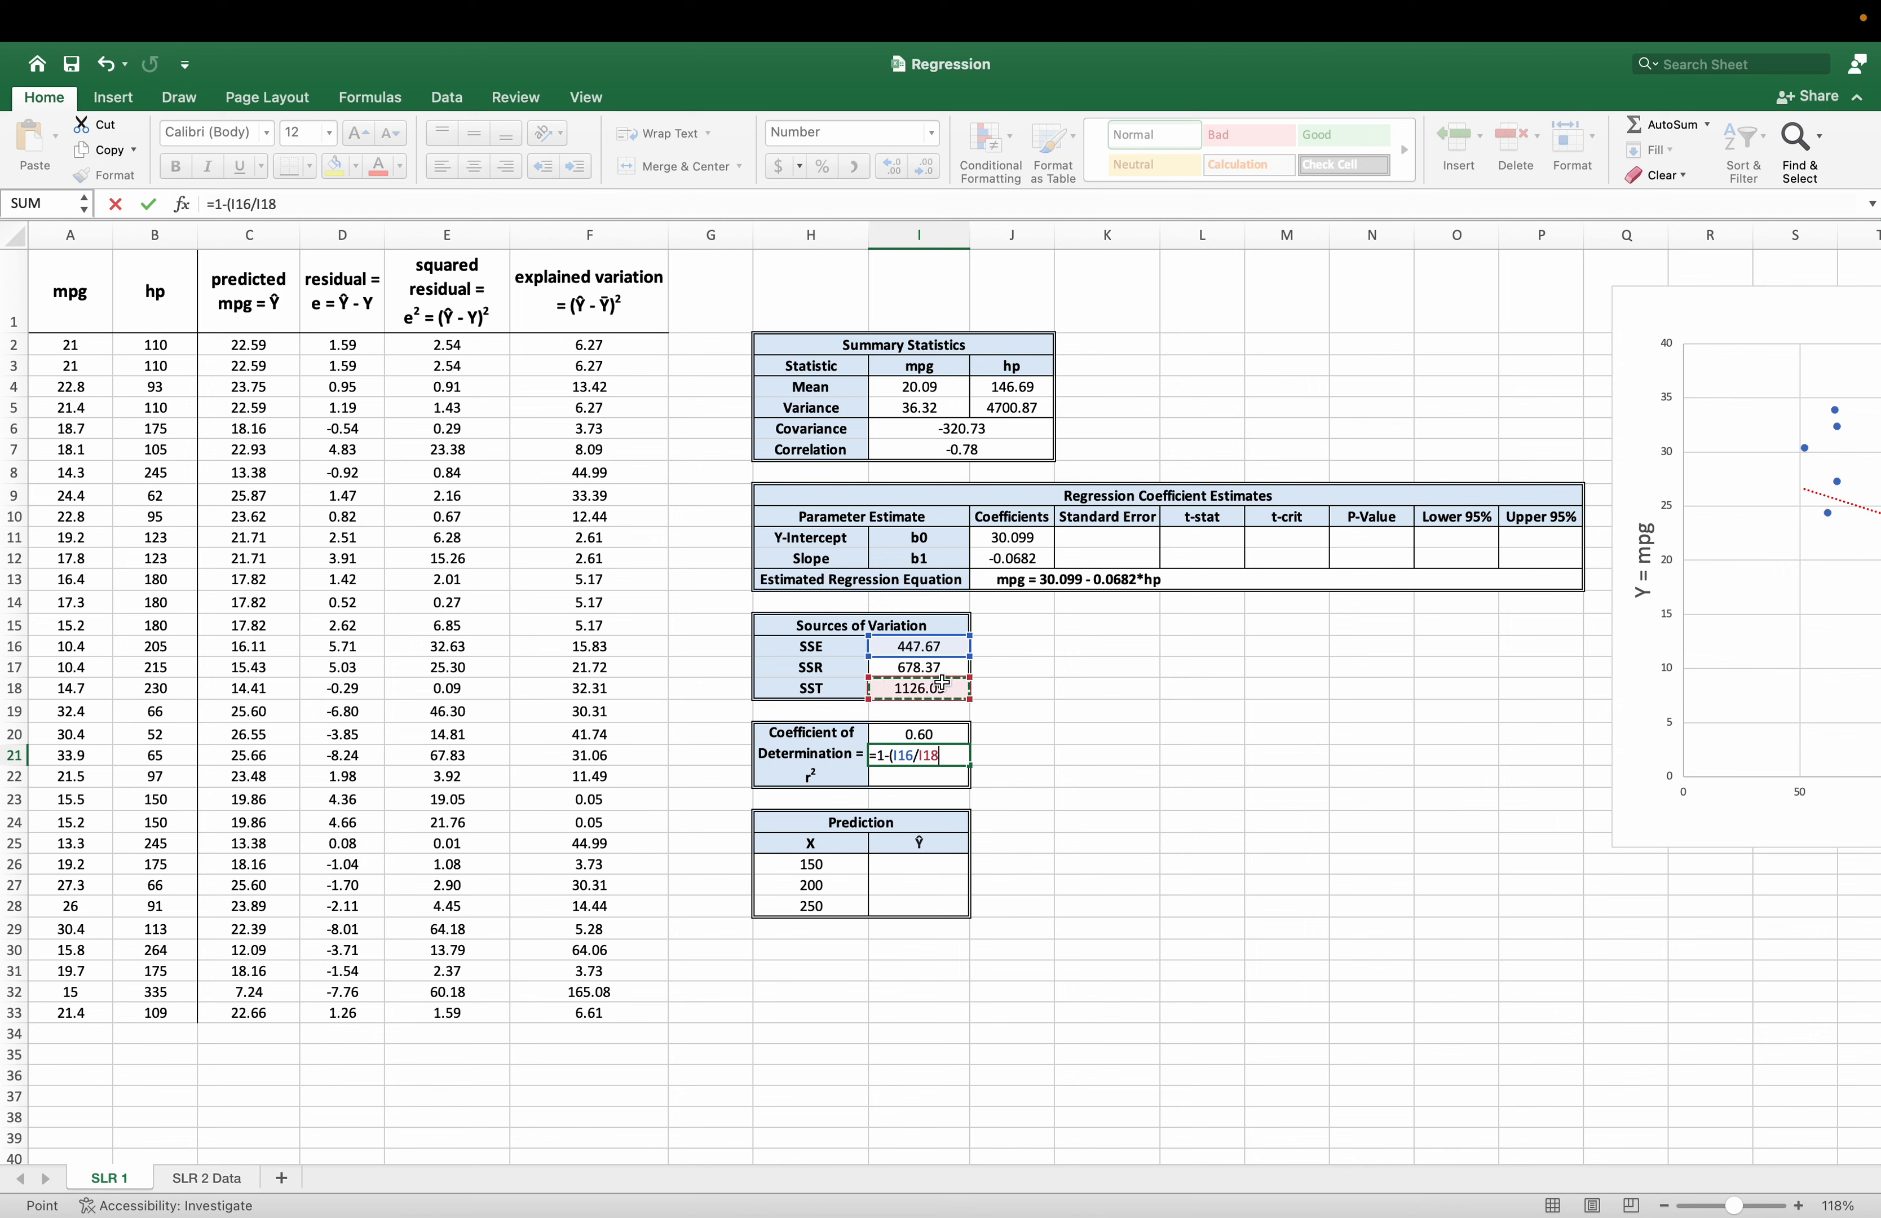
type(")")
key("Return")
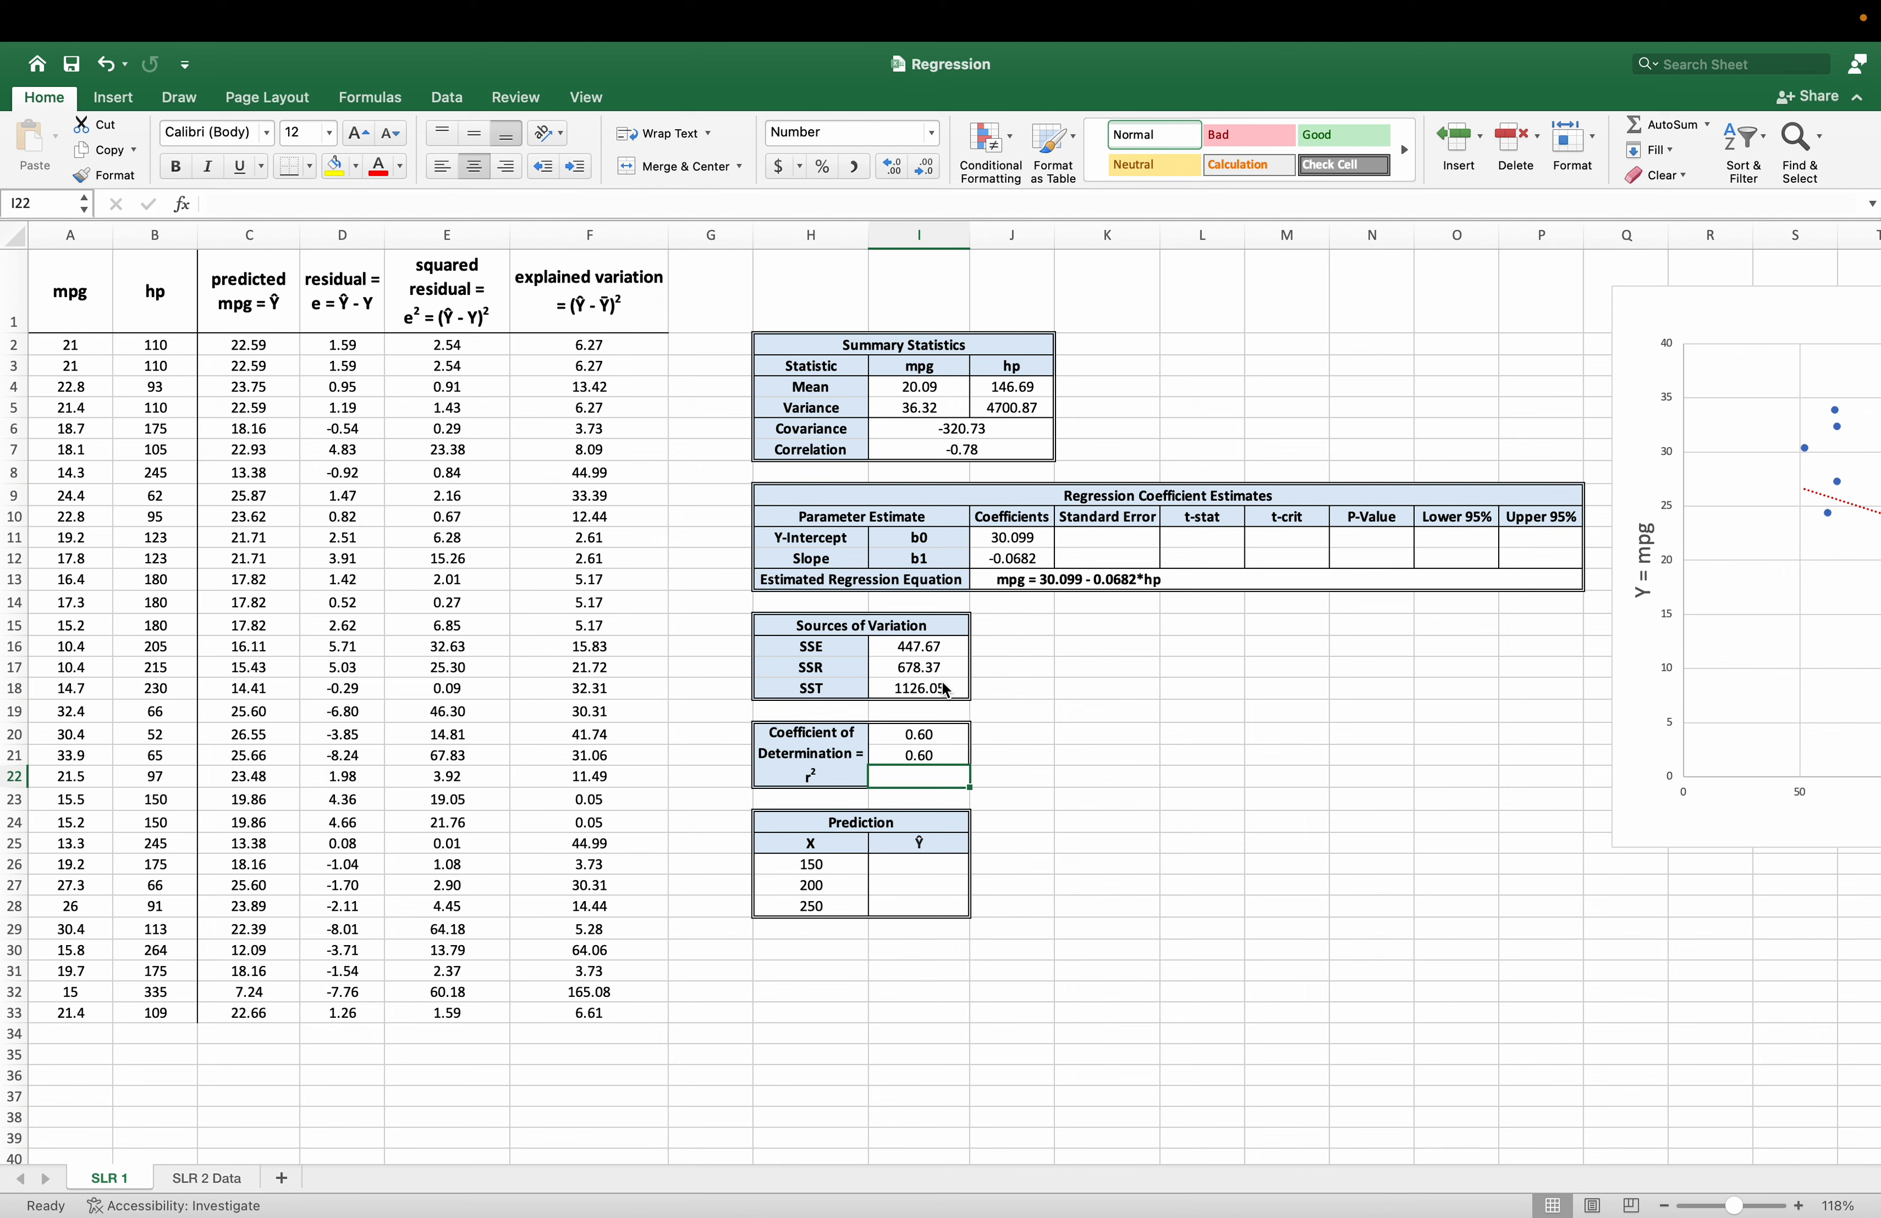
Calculate r² a third way in I22 as the squared correlation, with =I7^2.
type("=")
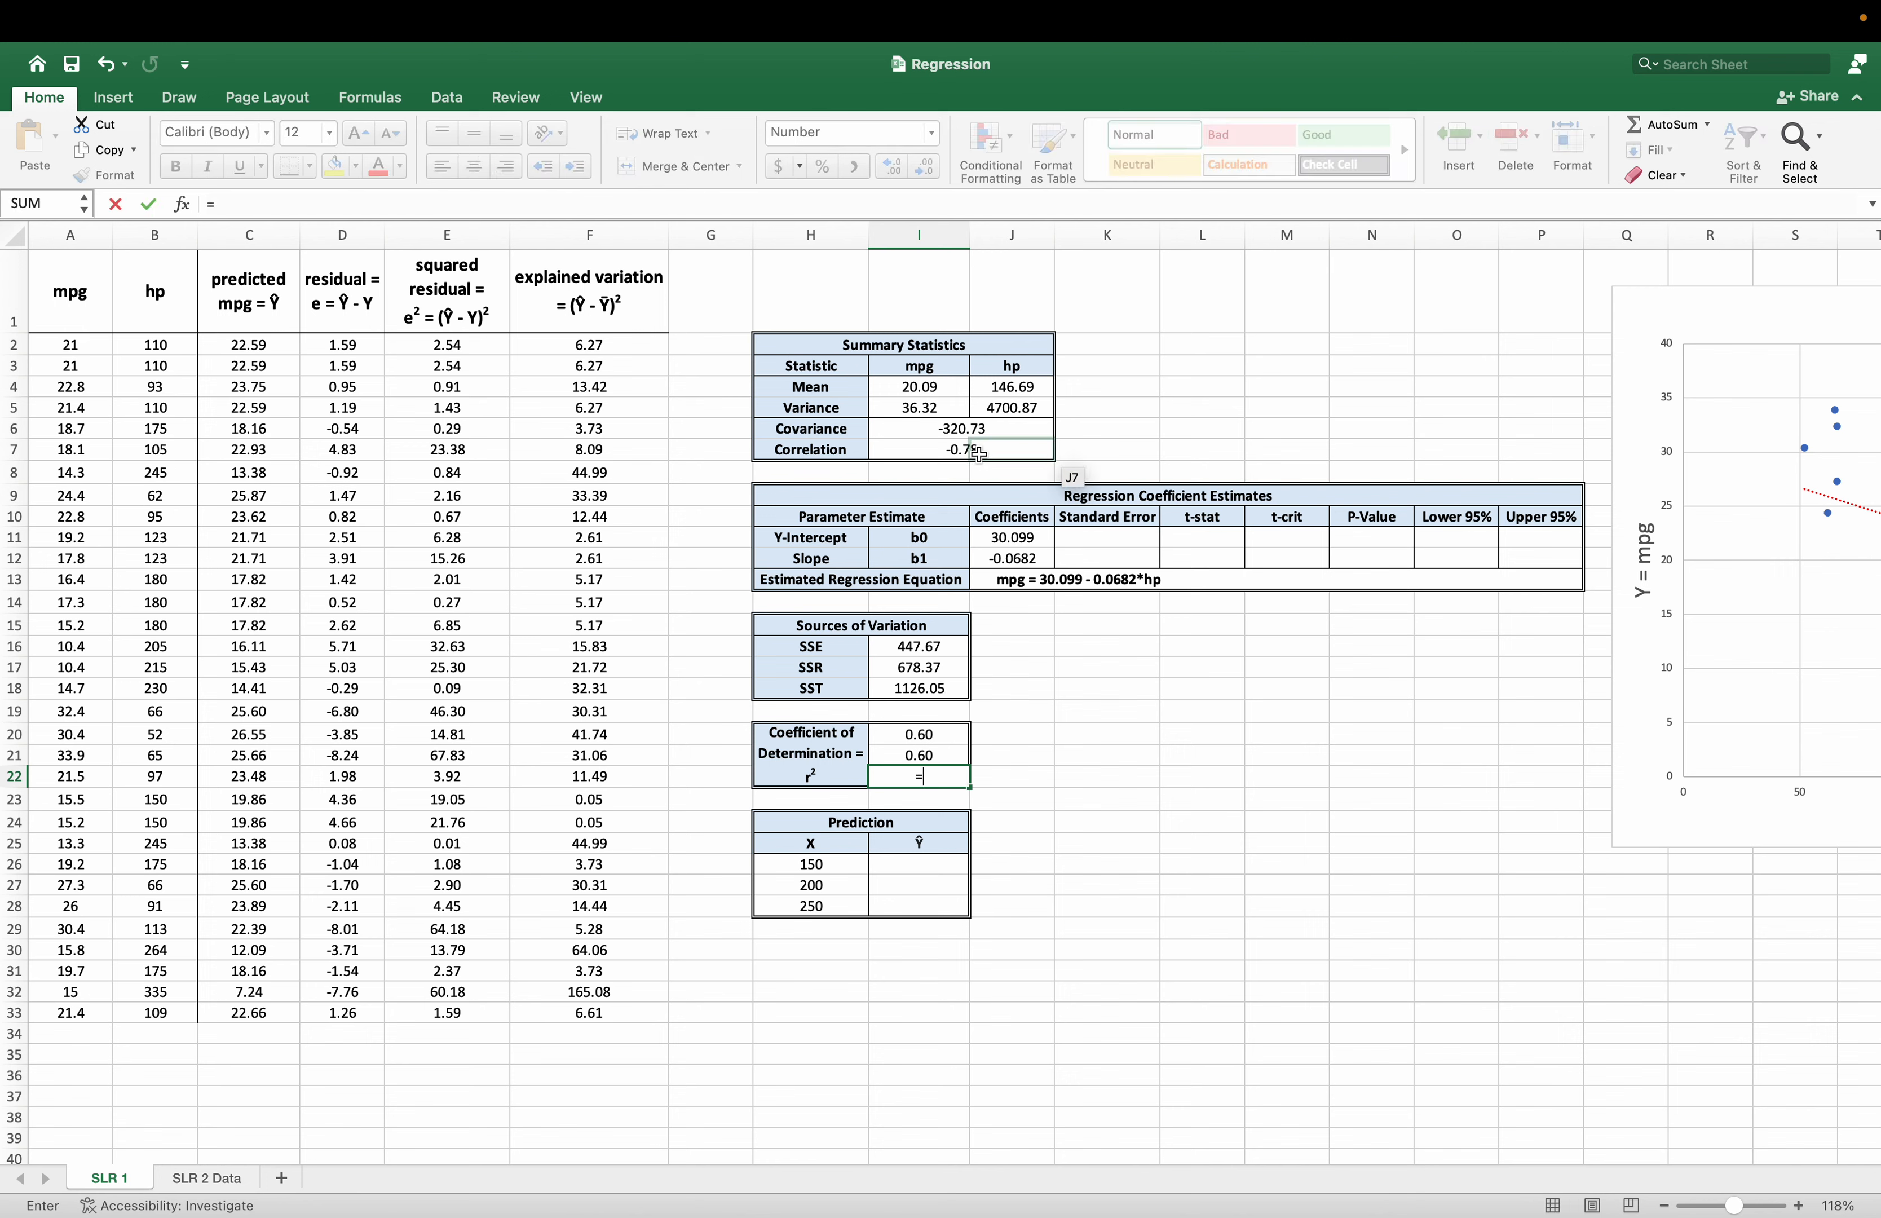
left_click(945, 454)
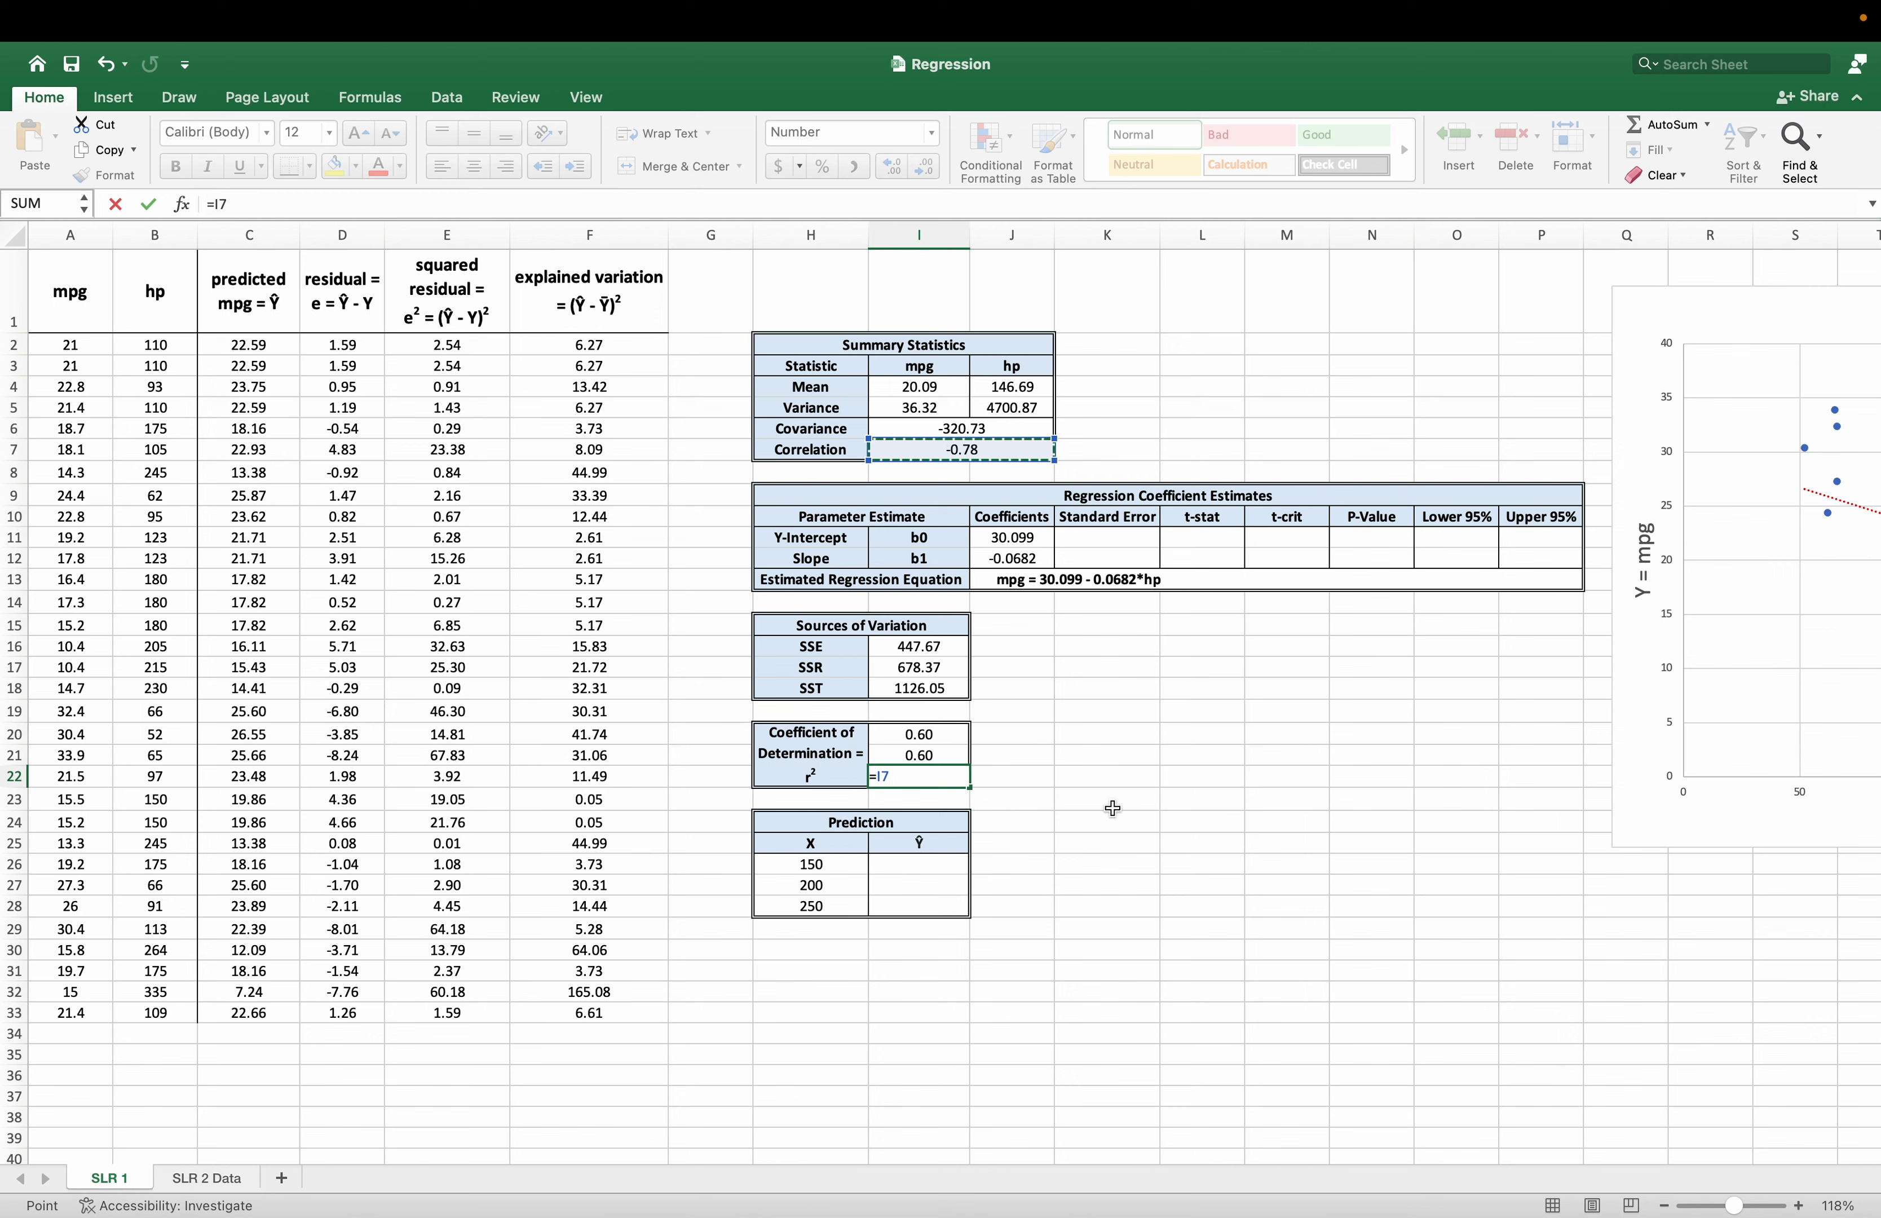
type("^2")
key("Return")
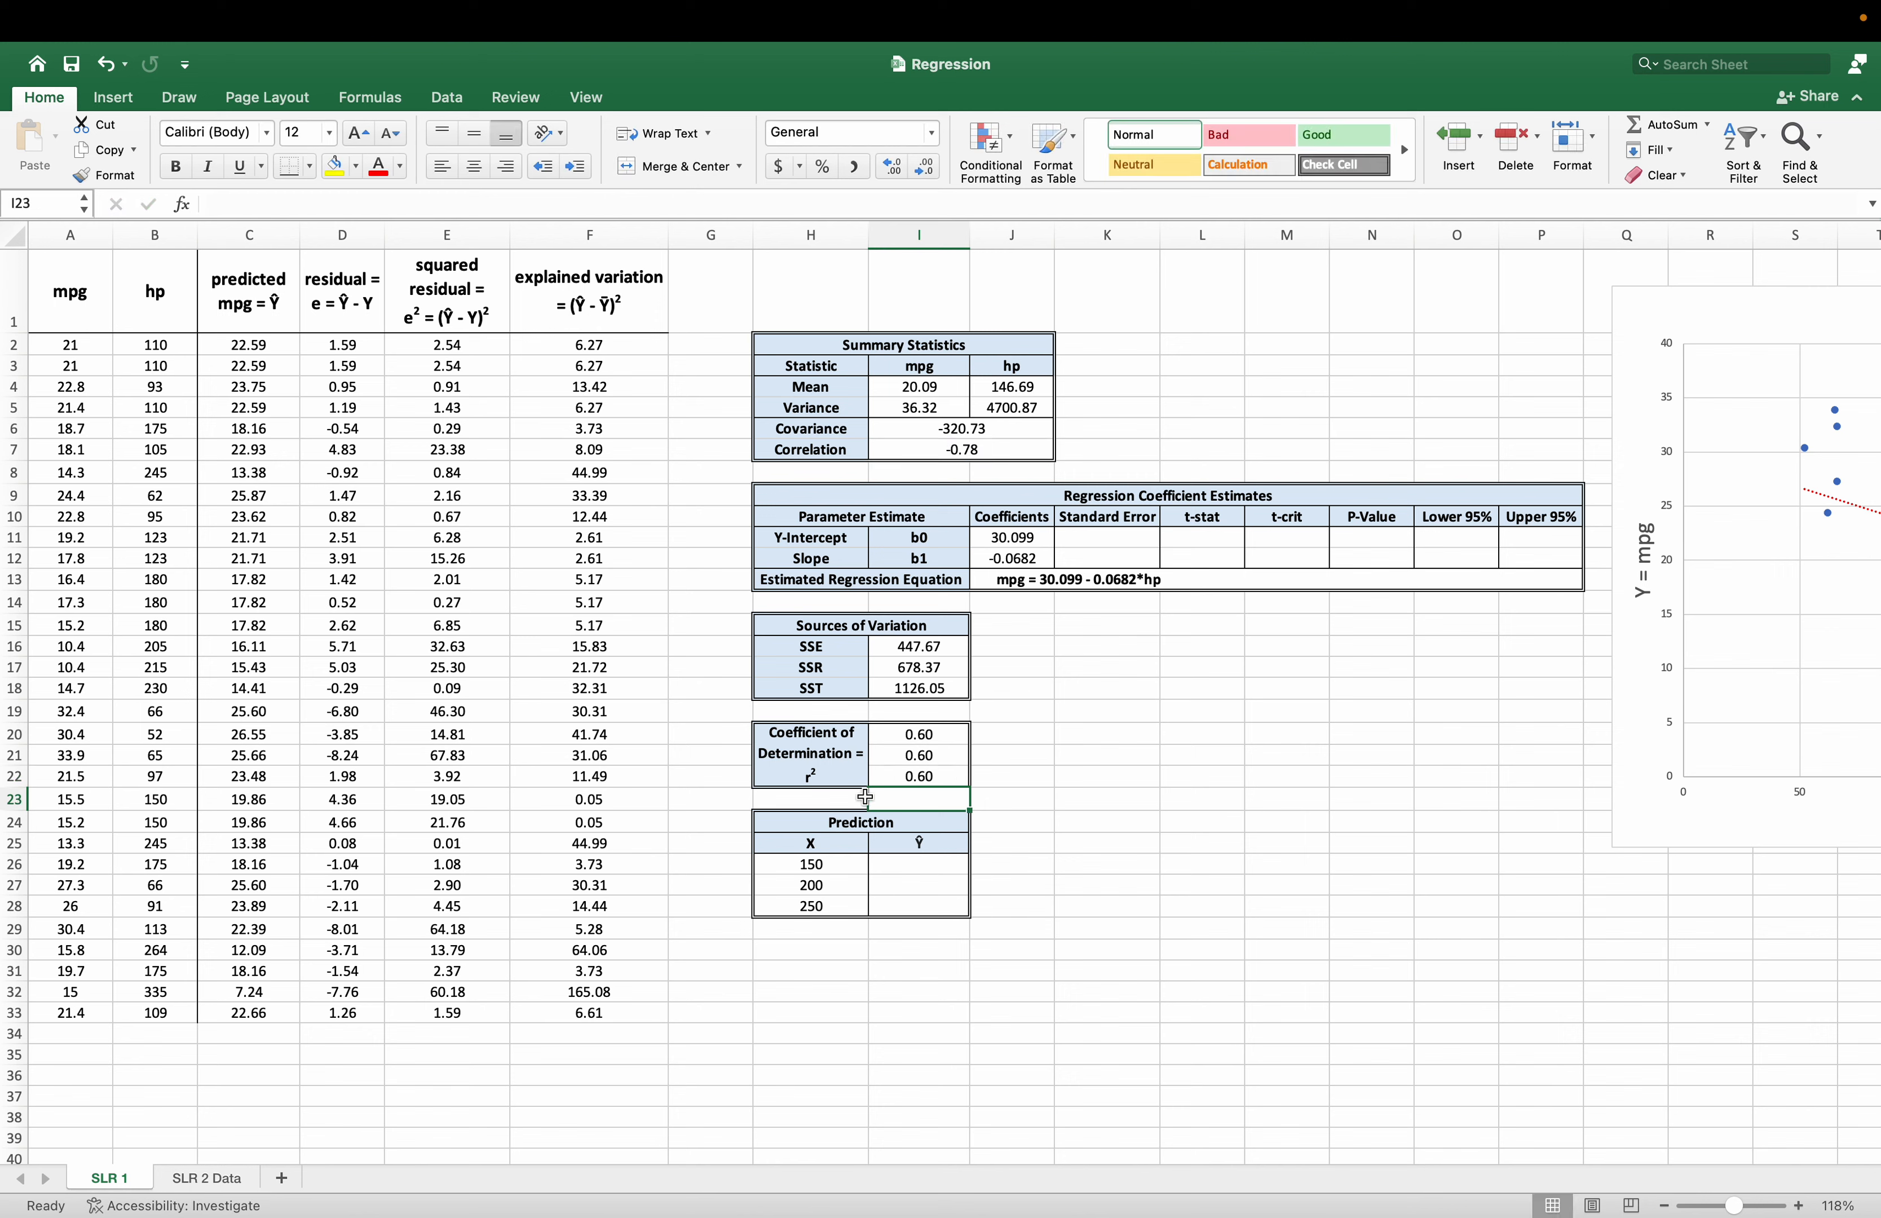
left_click_drag(843, 745, 870, 735)
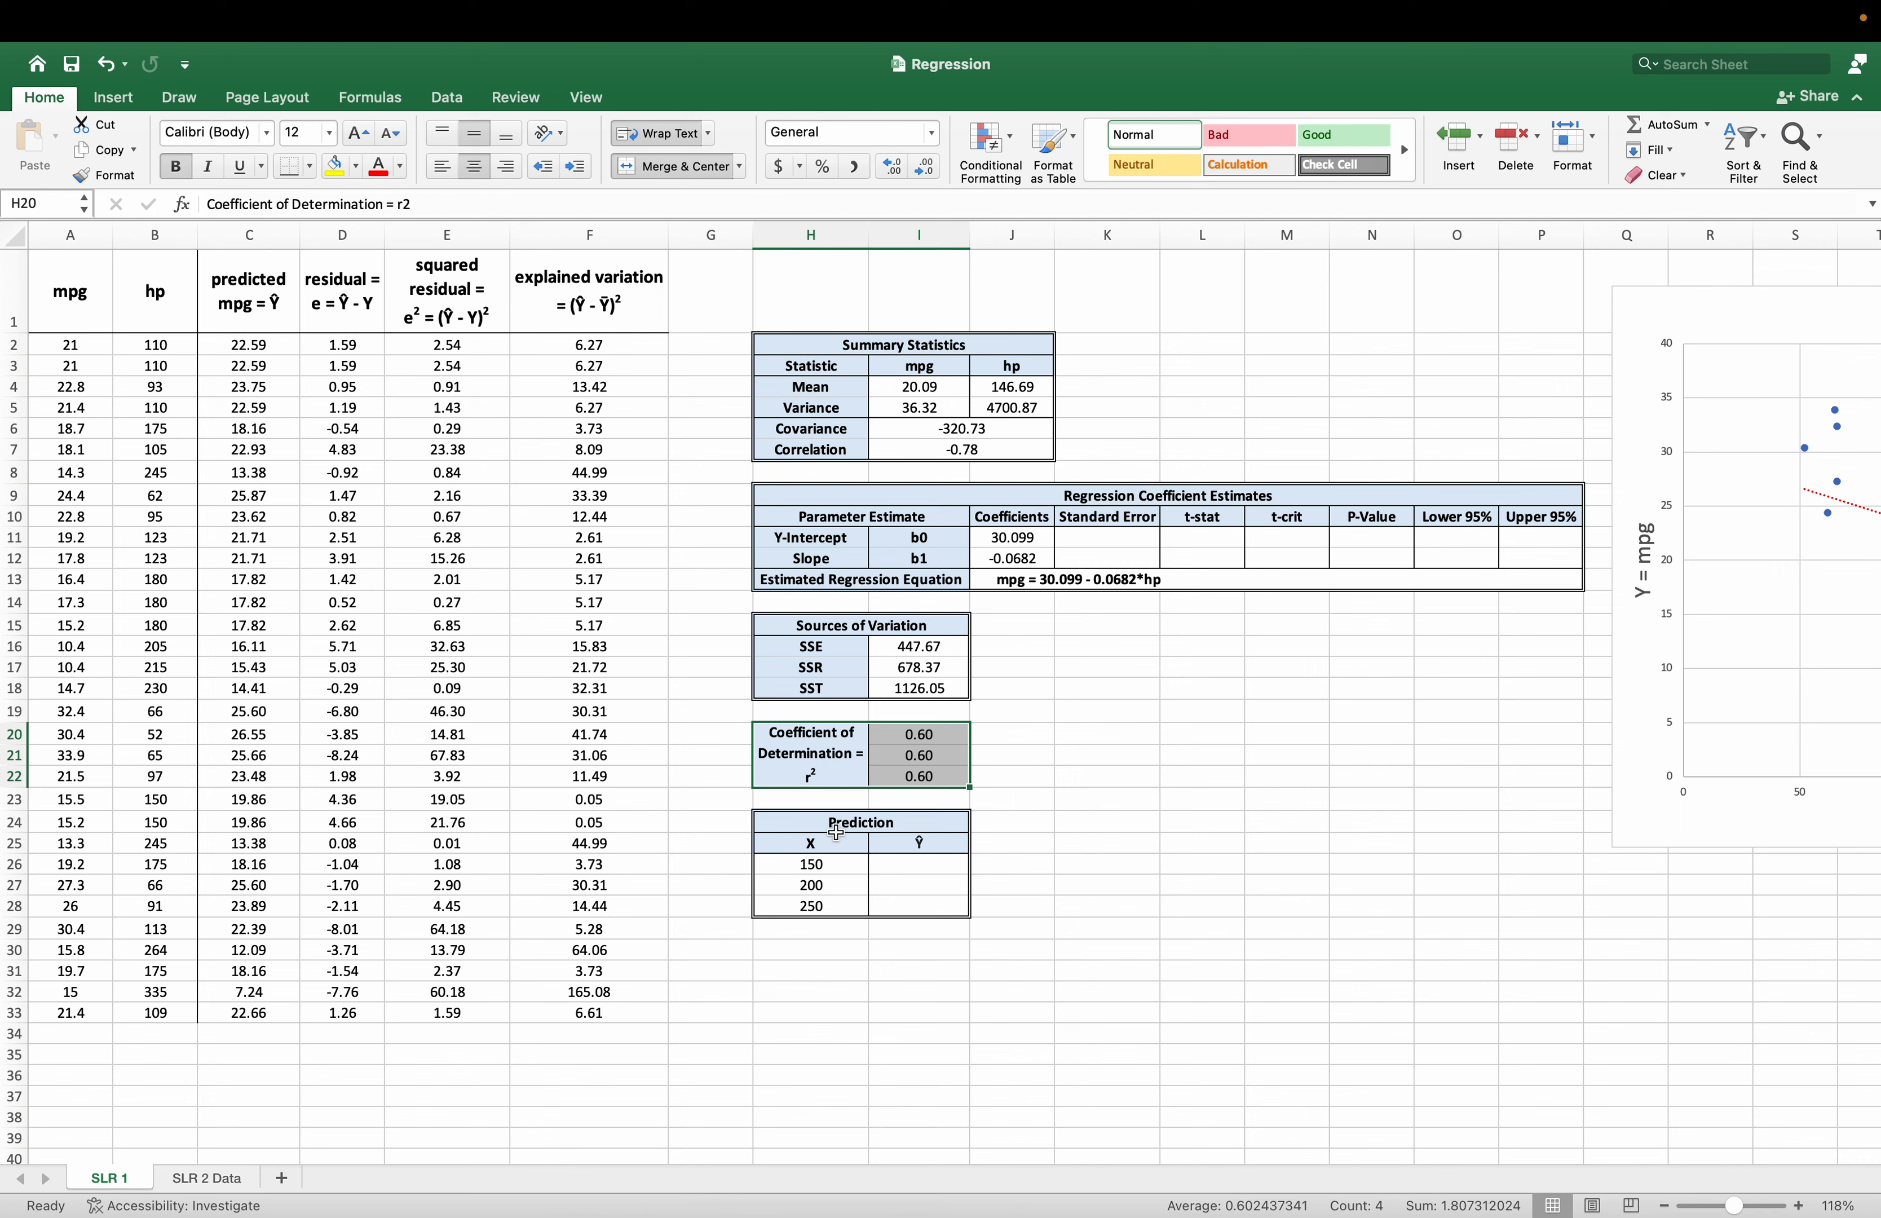
Predict mpg for 150 hp in I26 from the intercept and slope, with =J11+J12*H26.
left_click_drag(837, 827, 850, 911)
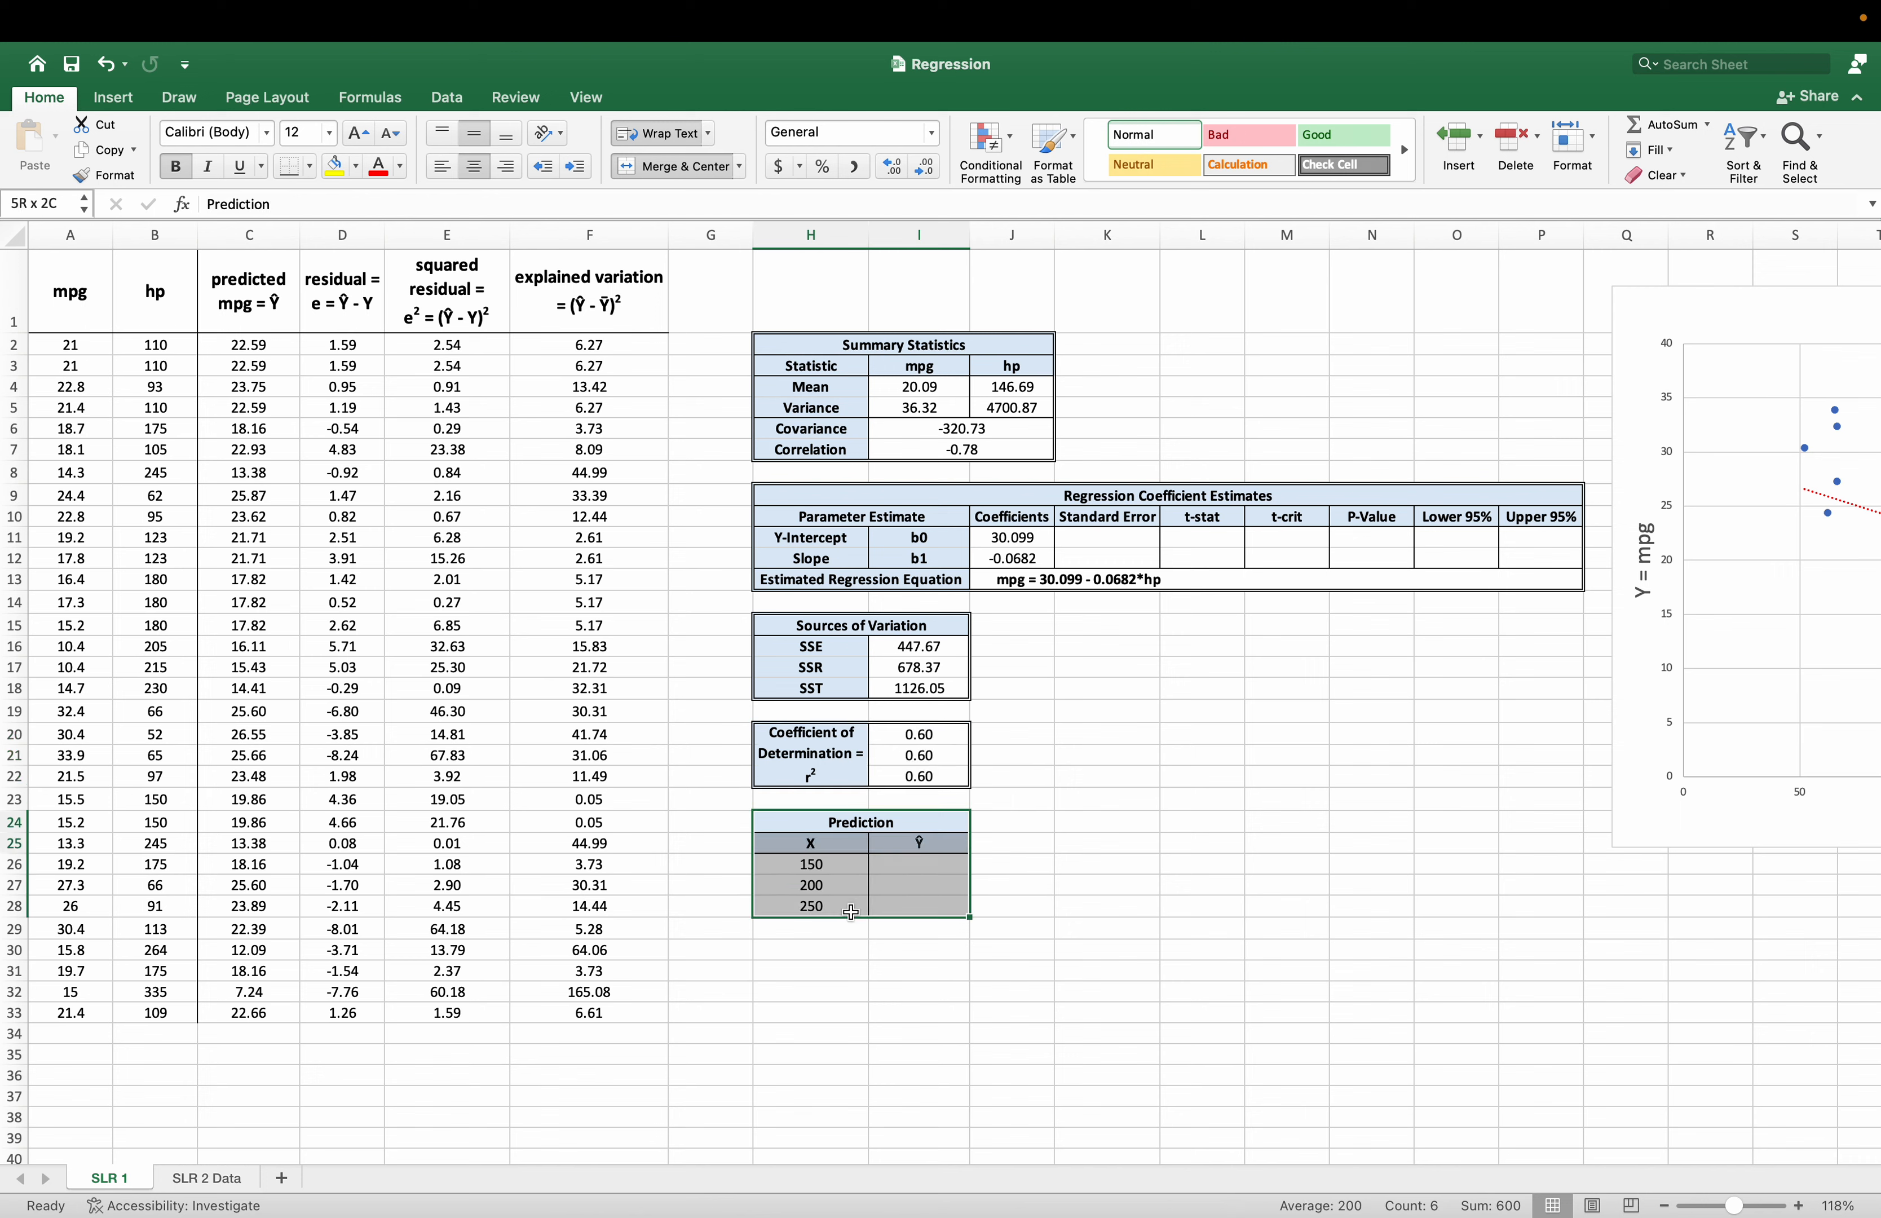
left_click(826, 867)
left_click(900, 869)
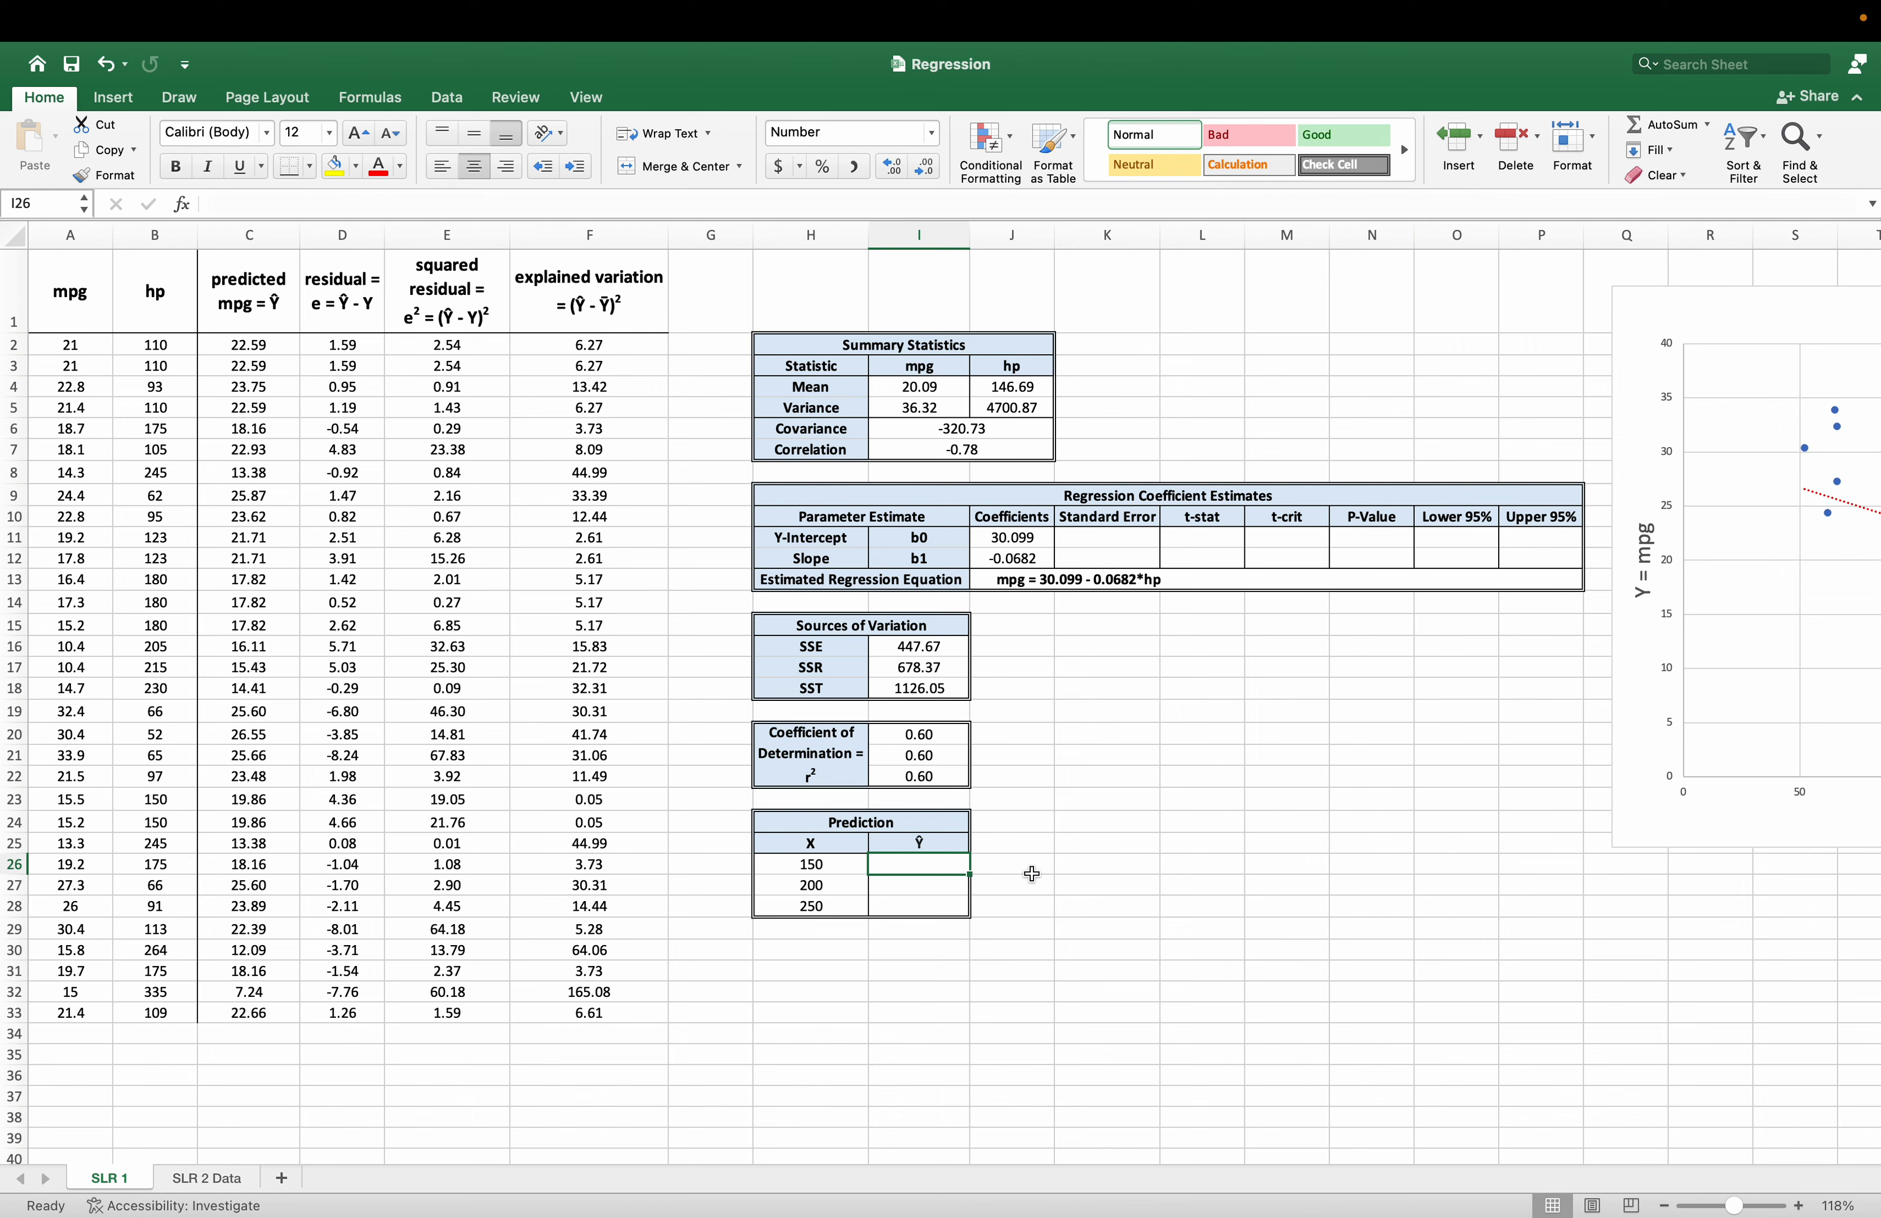
left_click(265, 235)
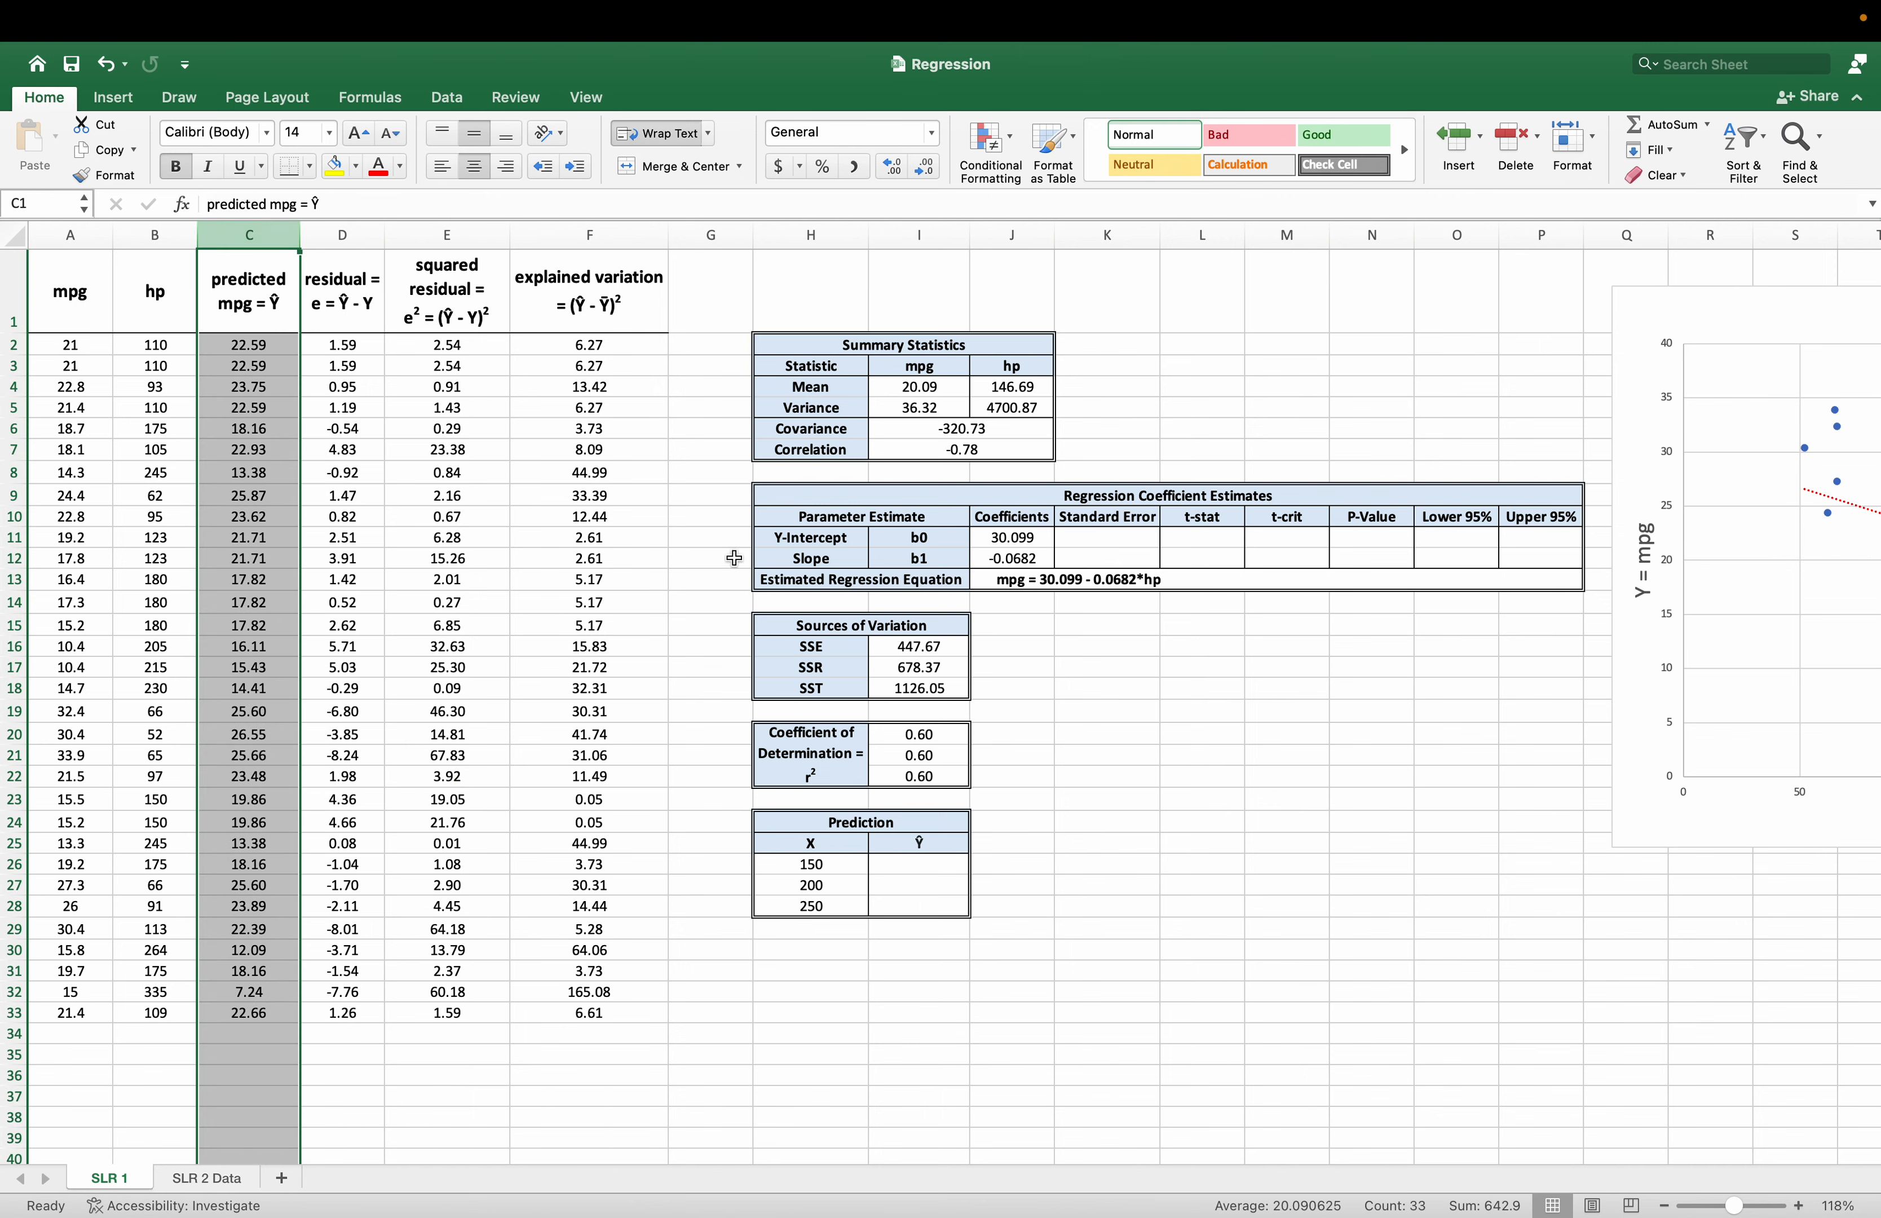
left_click(923, 864)
type("=")
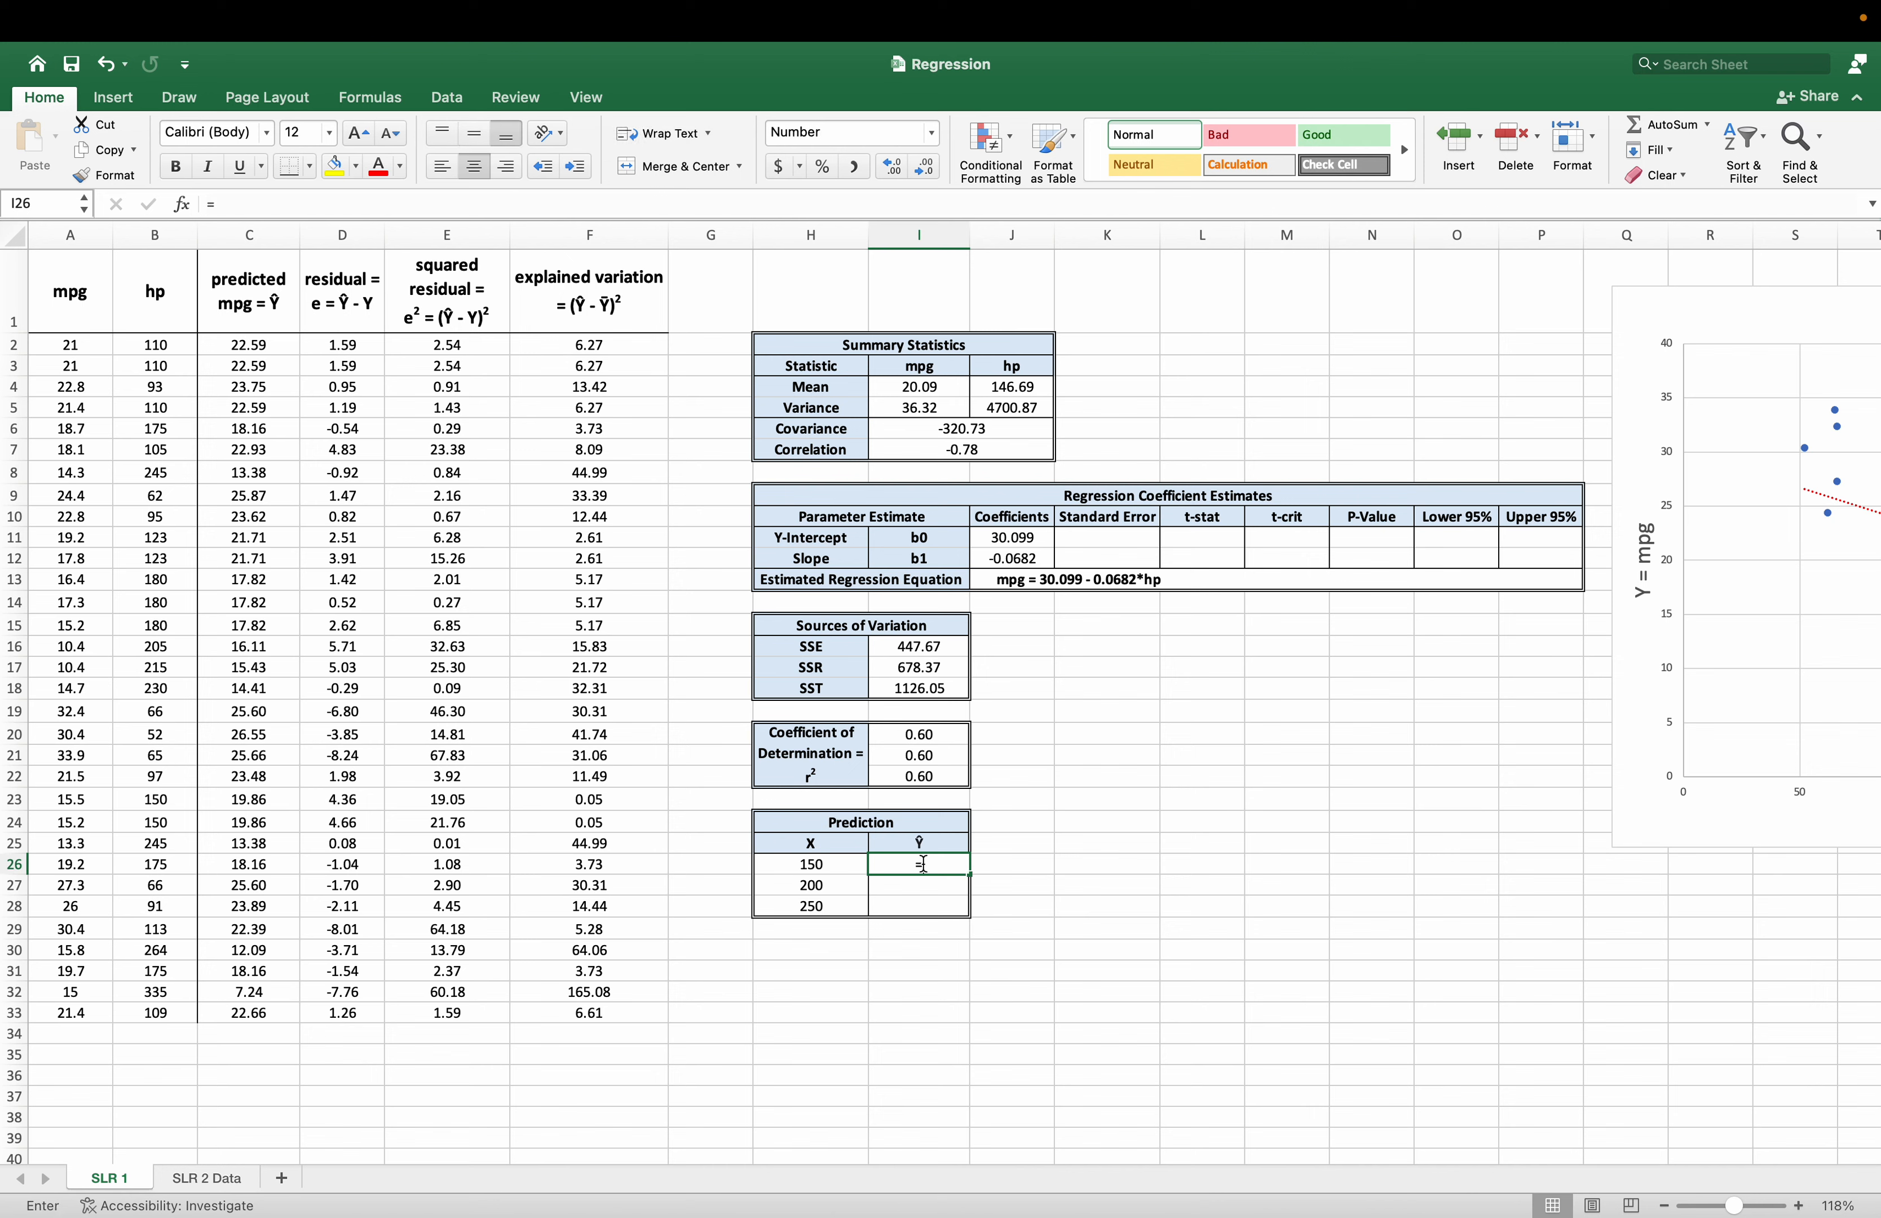
left_click(1013, 536)
type("+")
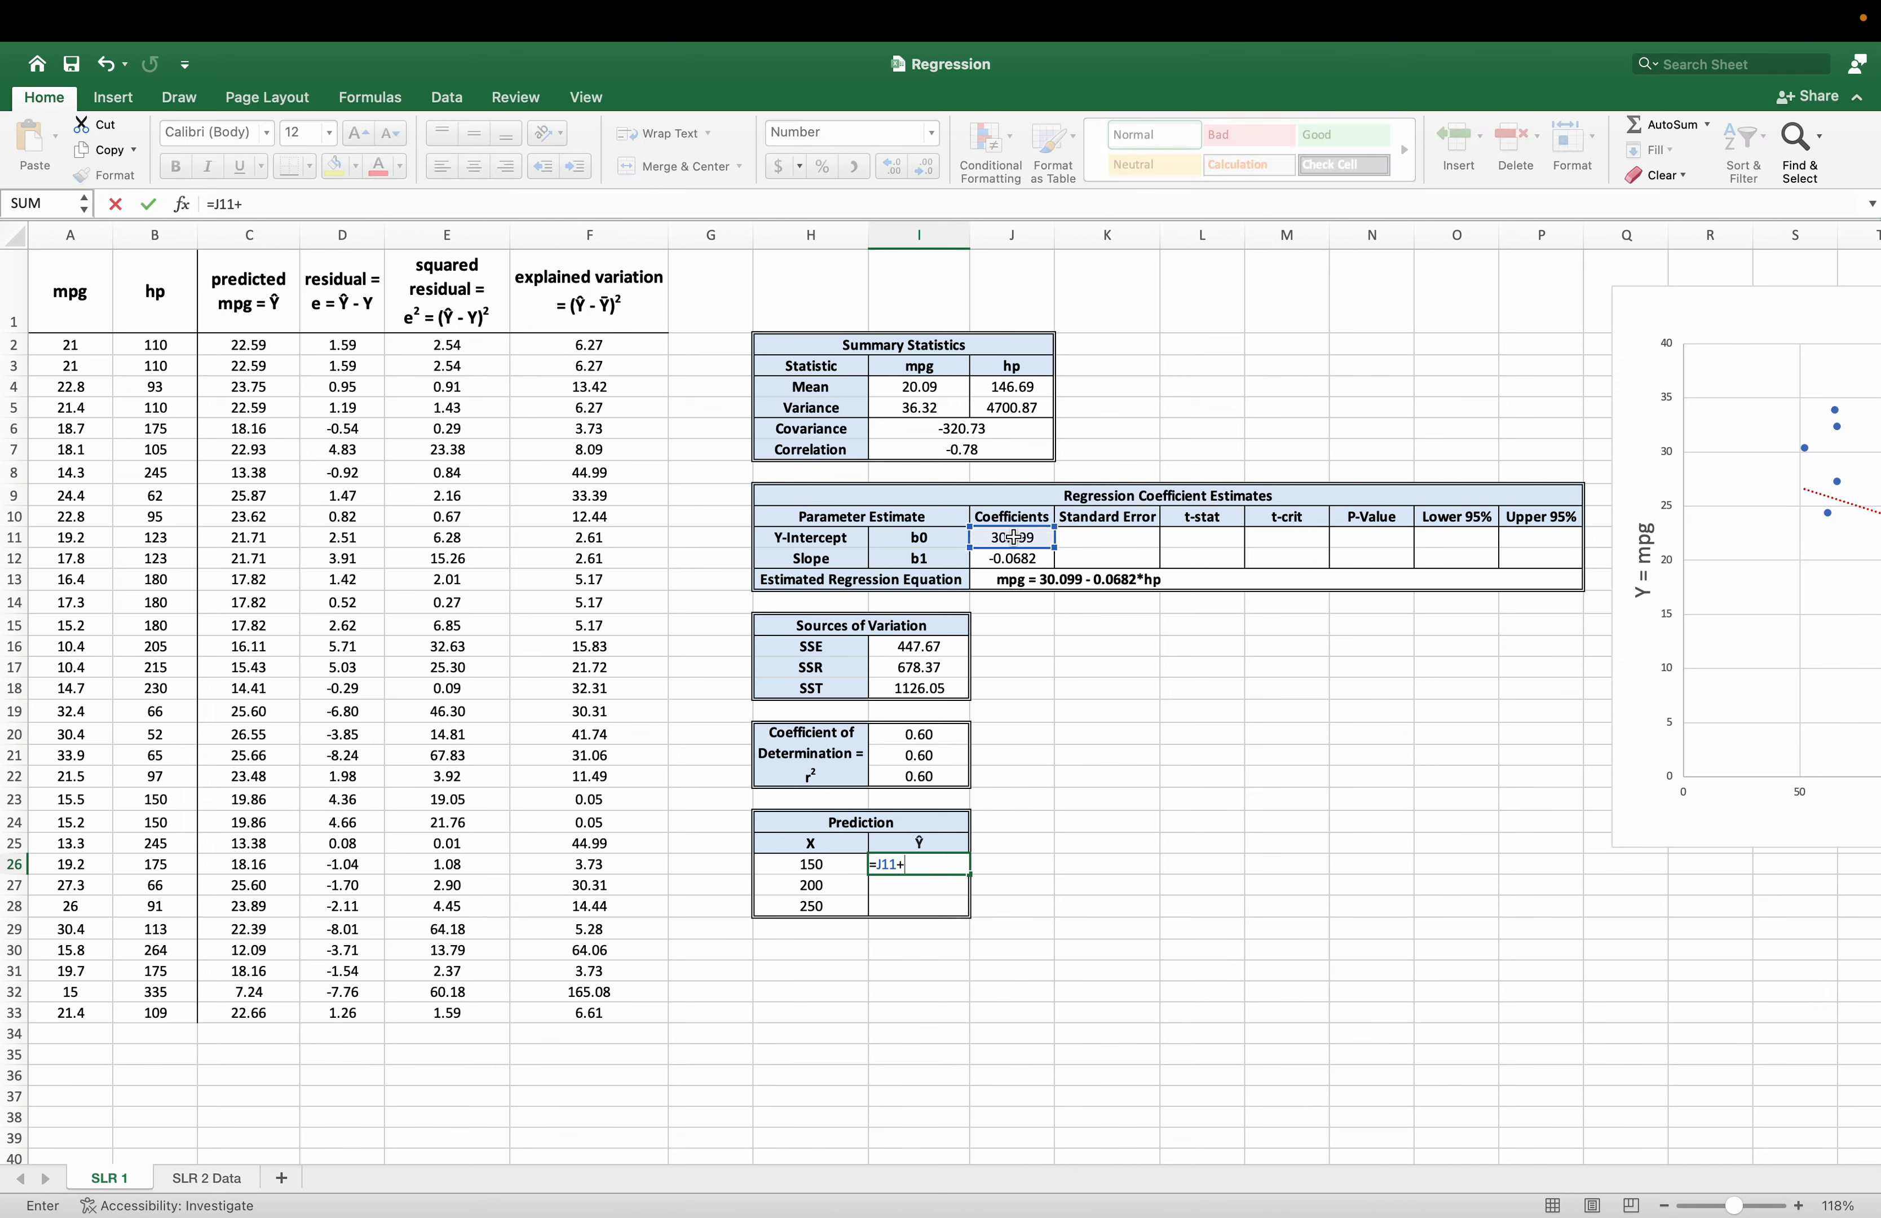
left_click(1010, 558)
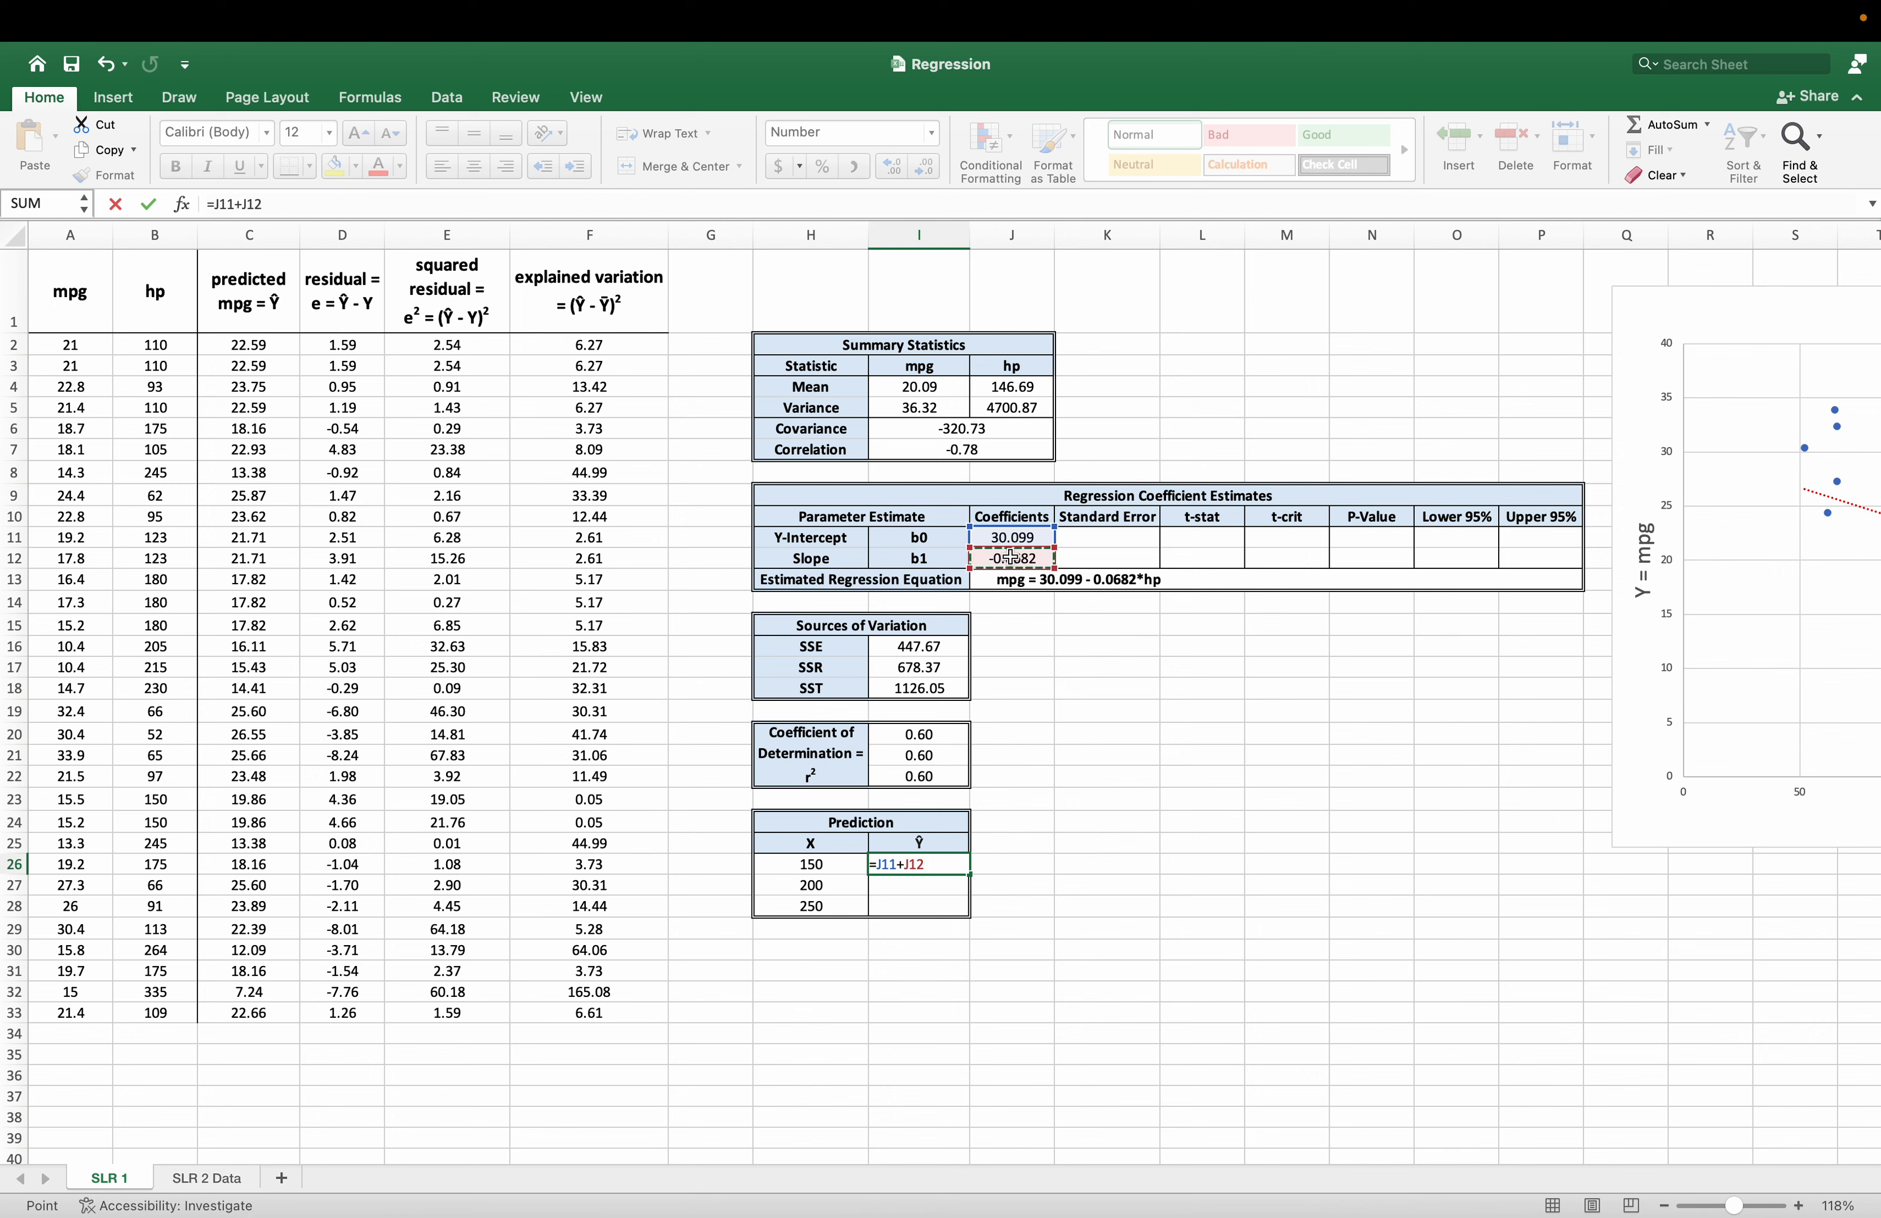
type("*")
left_click(841, 859)
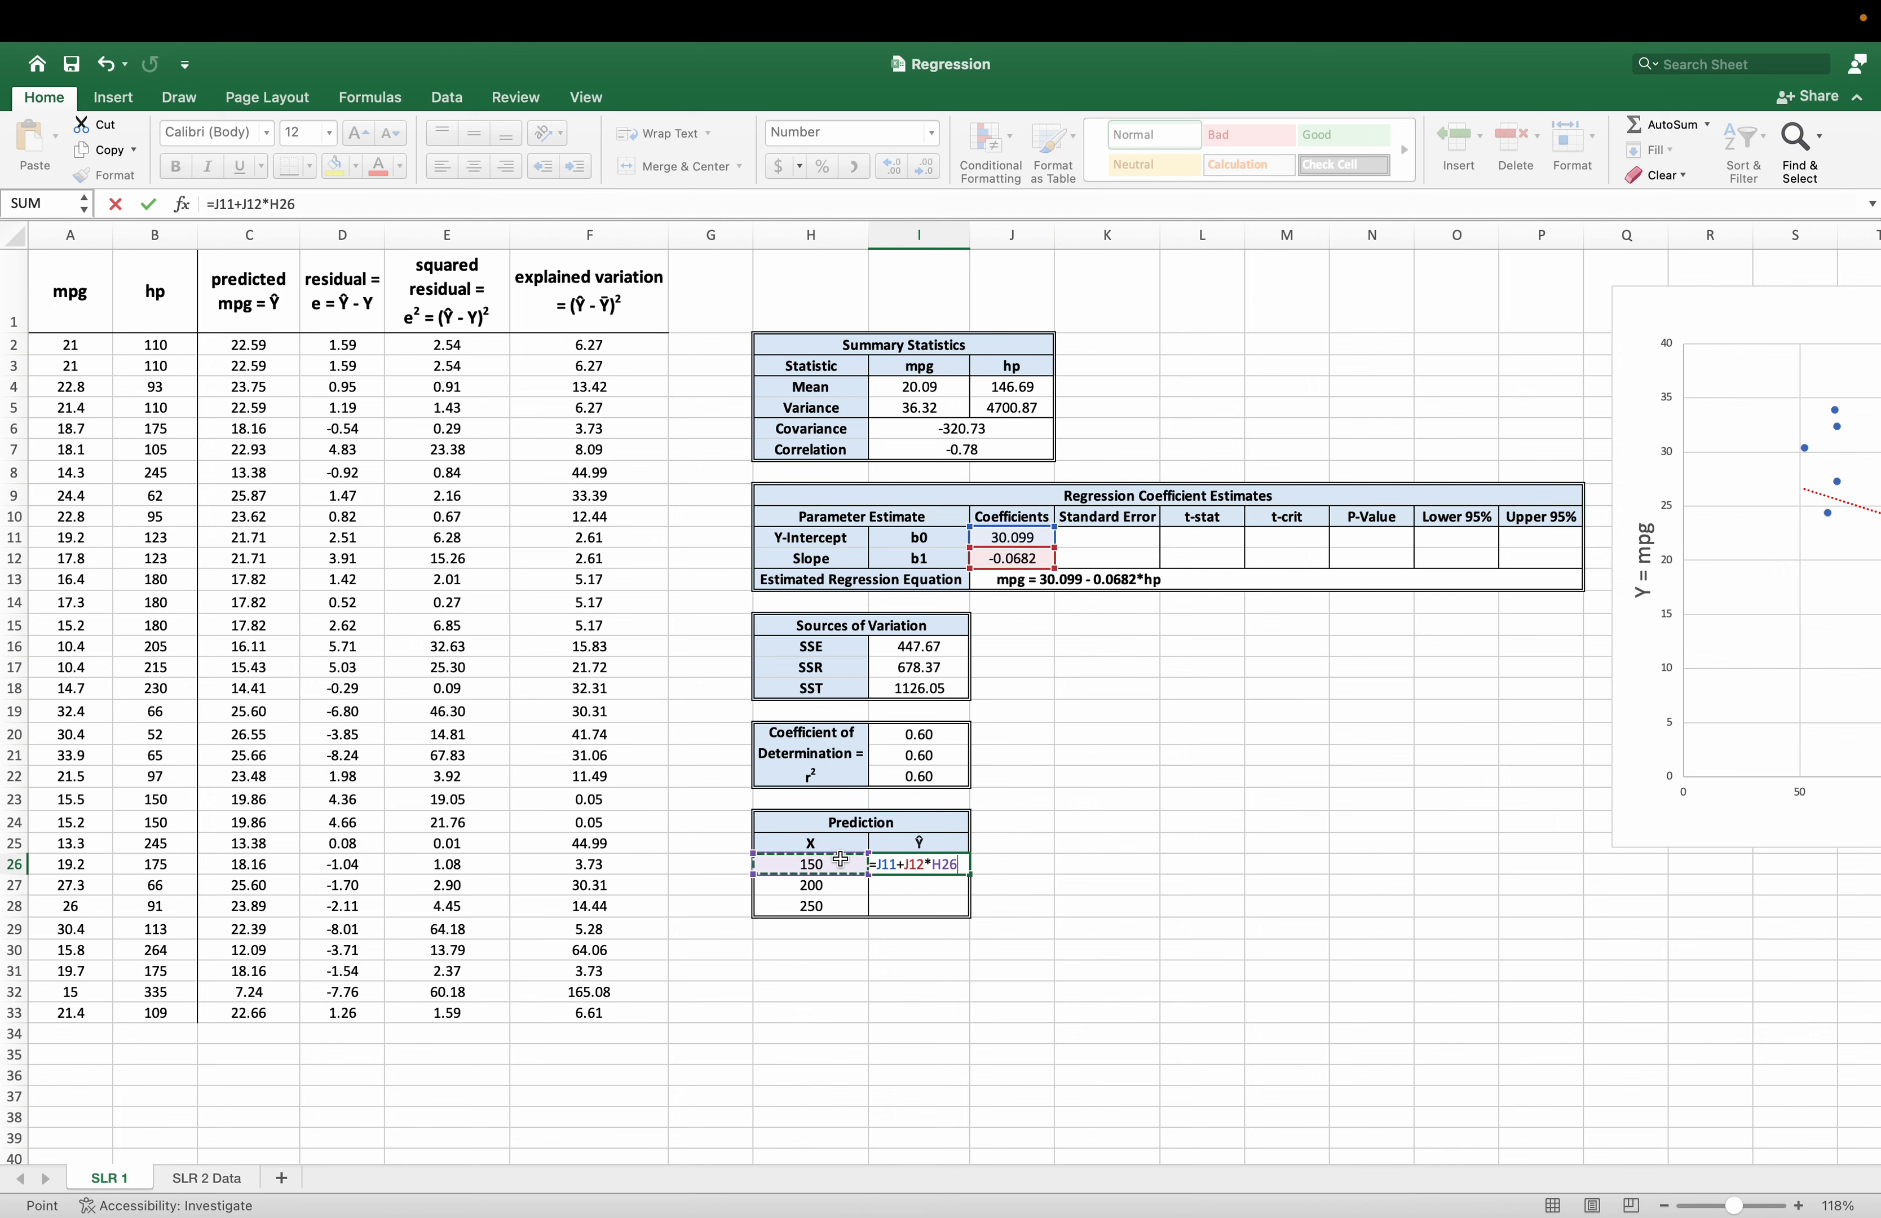
key("Return")
Make the intercept and slope references in I26 absolute, giving =$J$11+$J$12*H26.
left_click(967, 869)
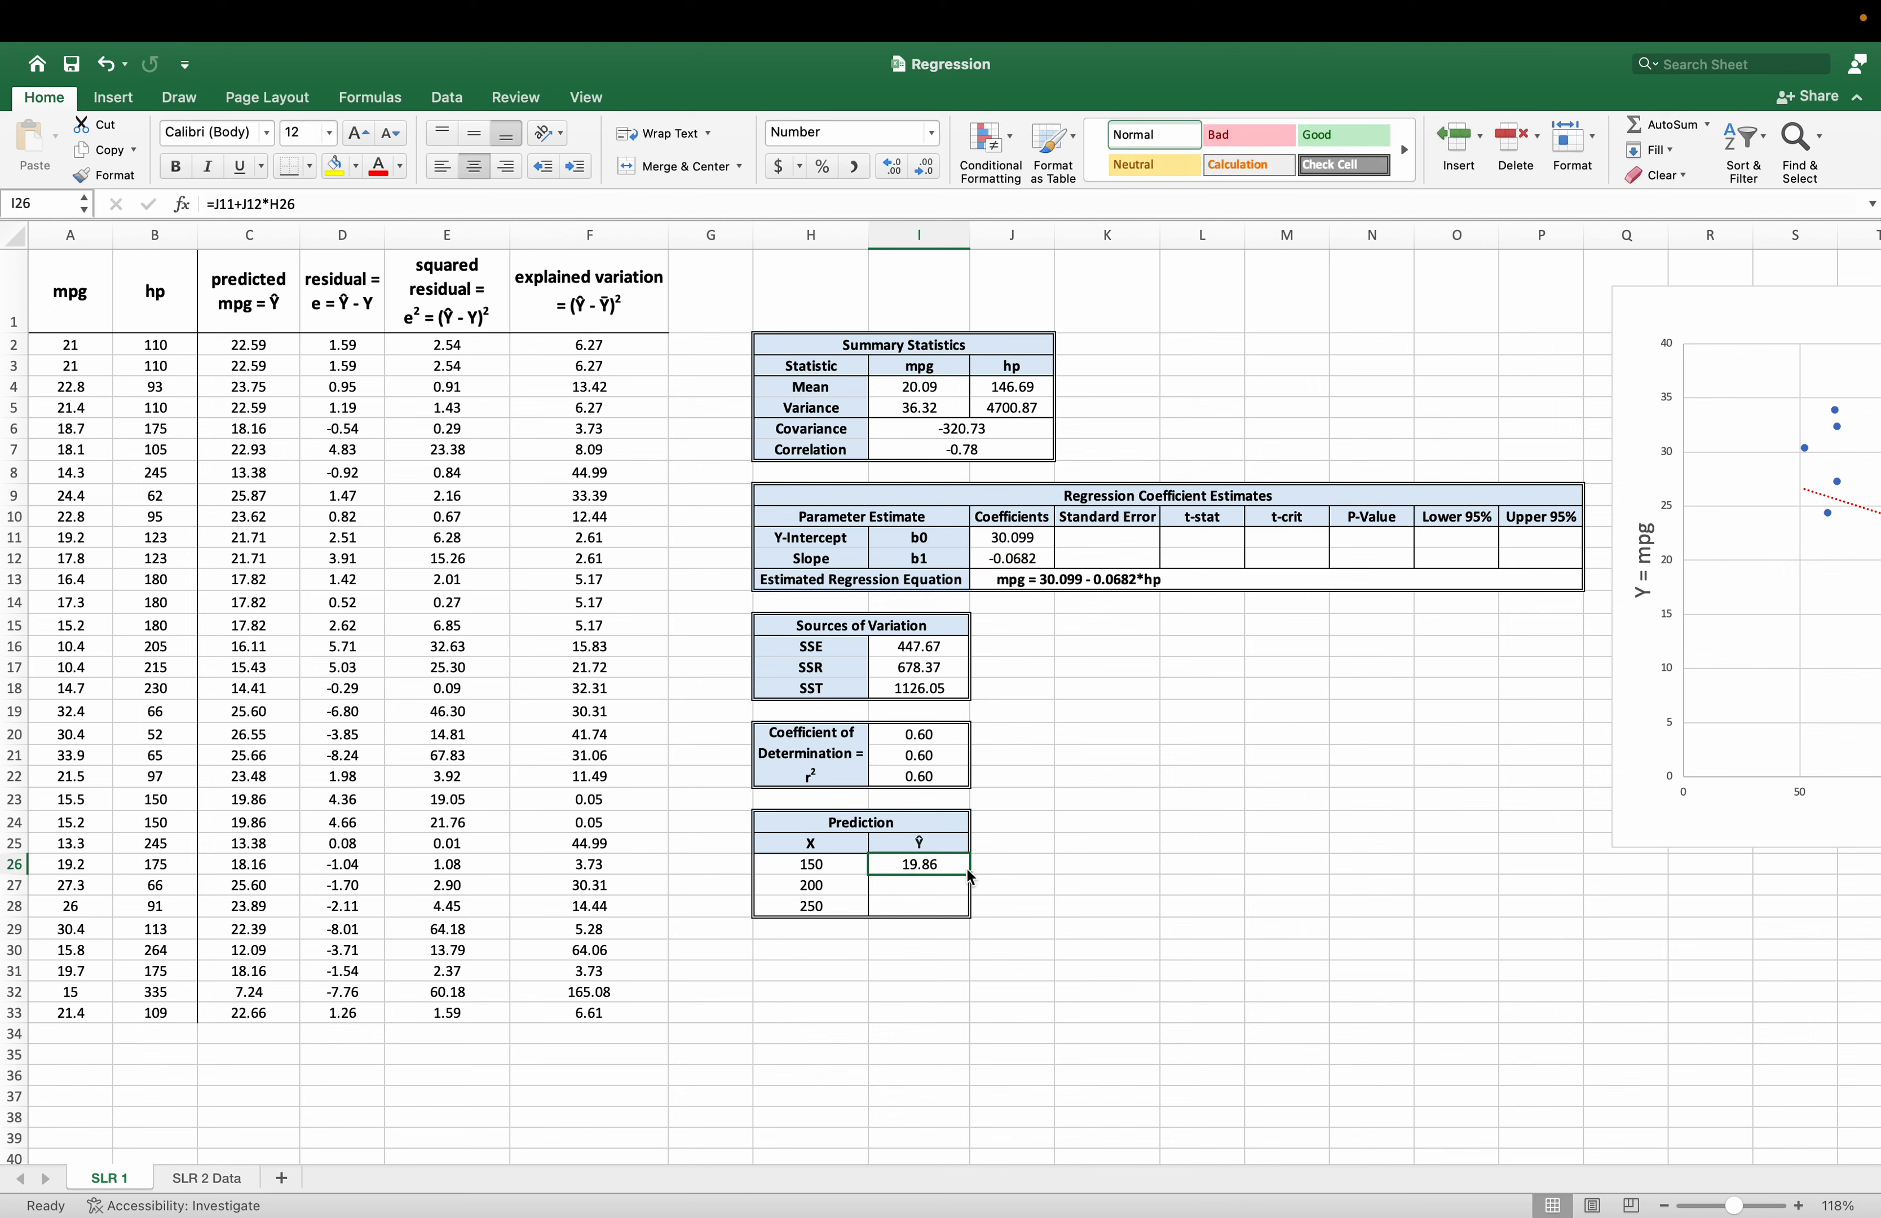
left_click(214, 203)
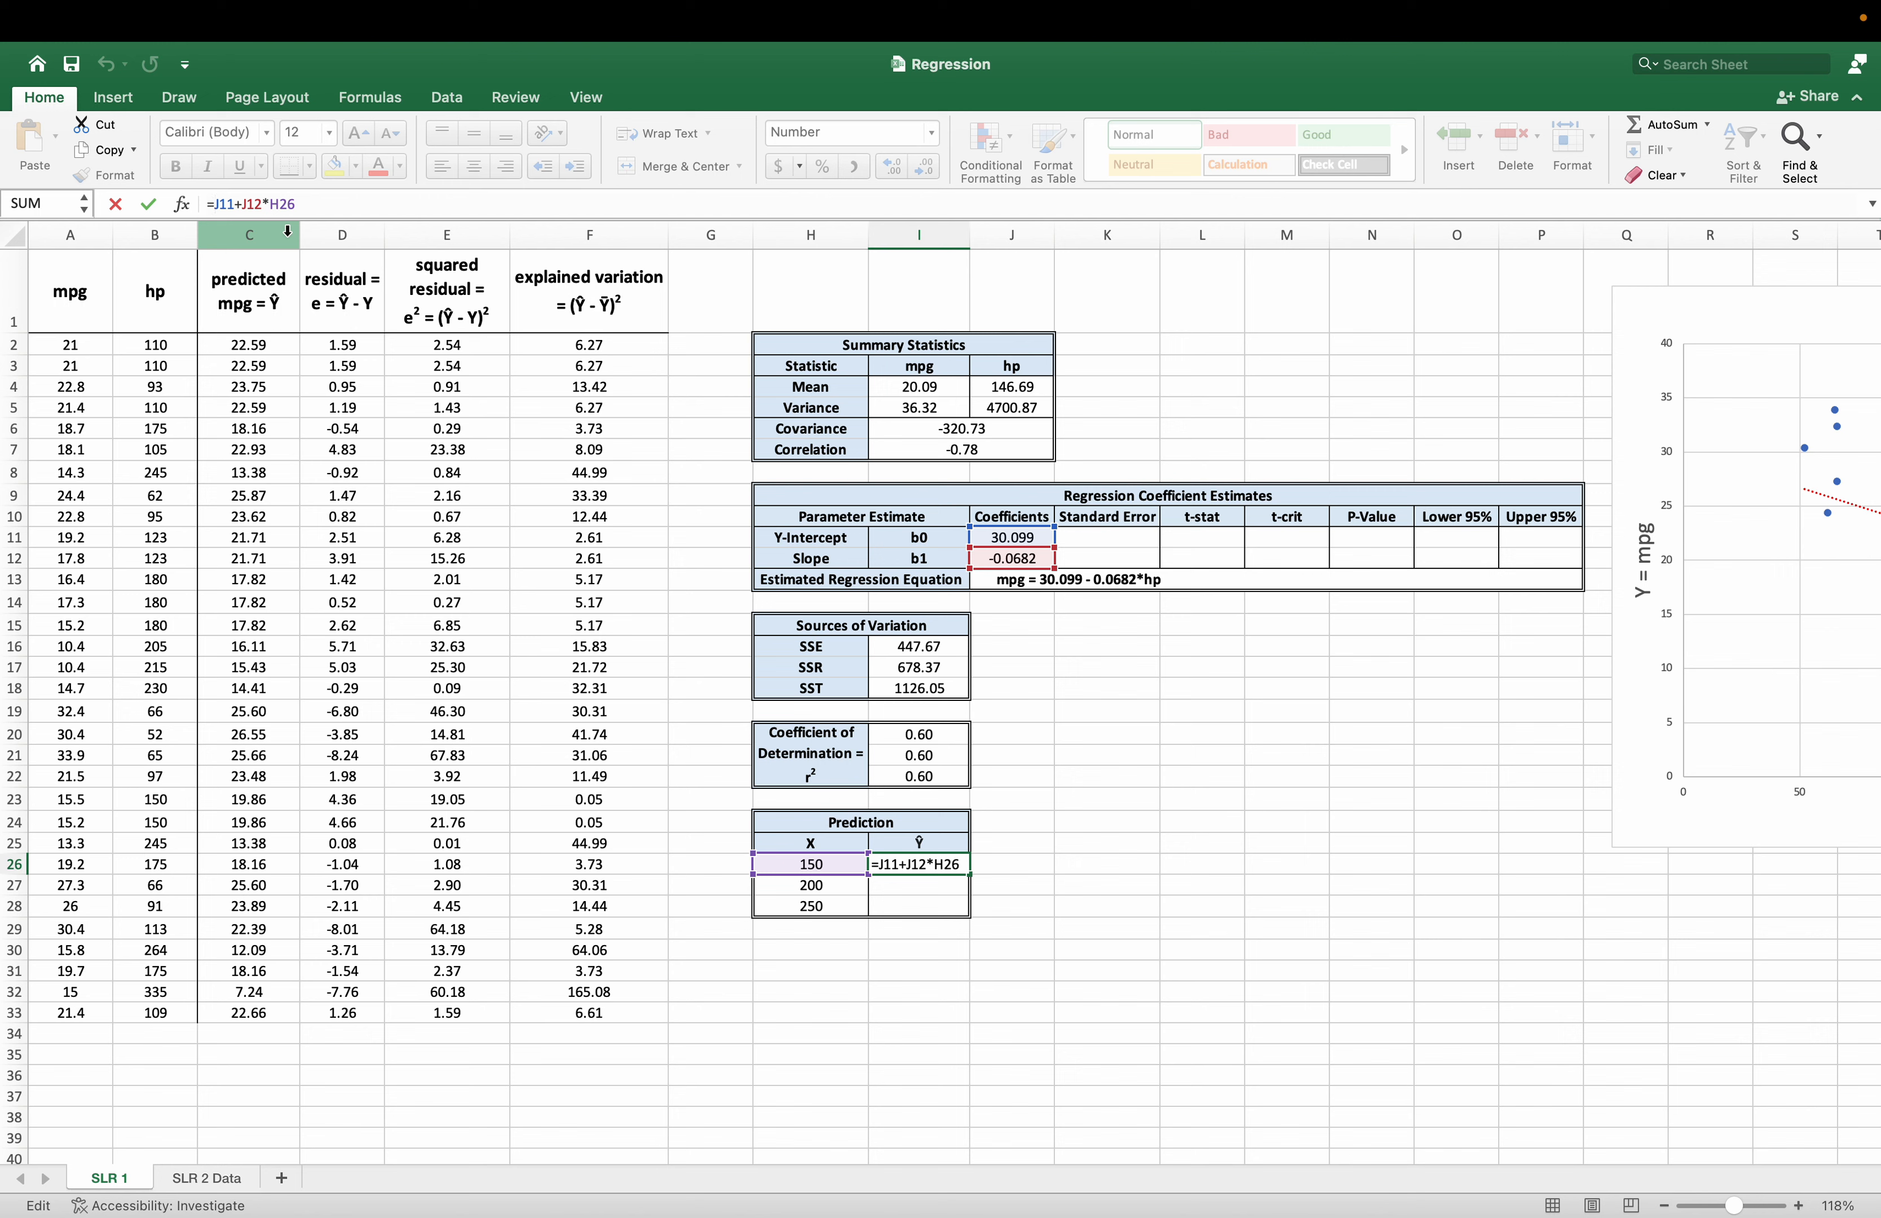
type("$")
key("Right")
type("$")
key("Right")
key("Right")
key("Right")
key("Right")
key("Left")
type("$")
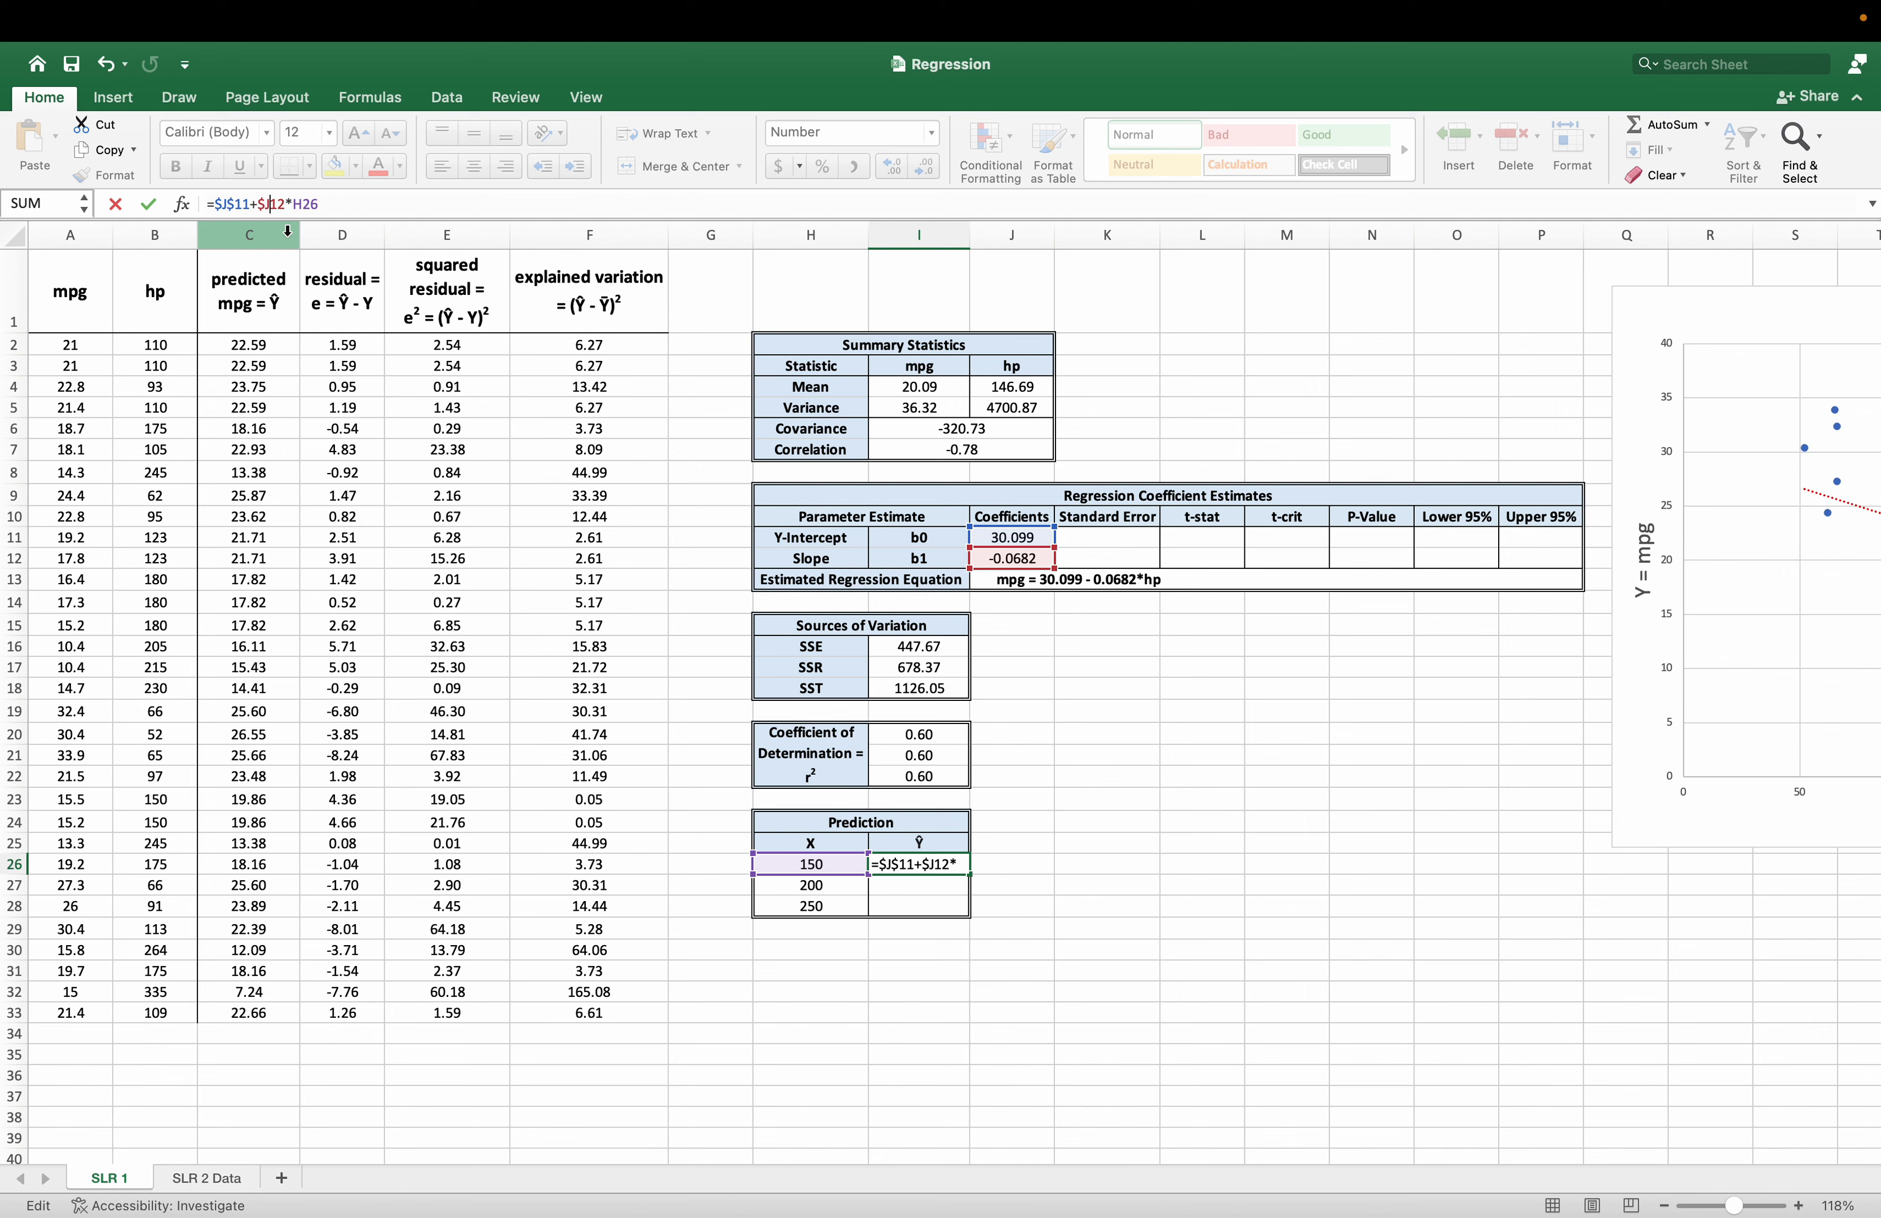
key("Right")
type("$")
key("Return")
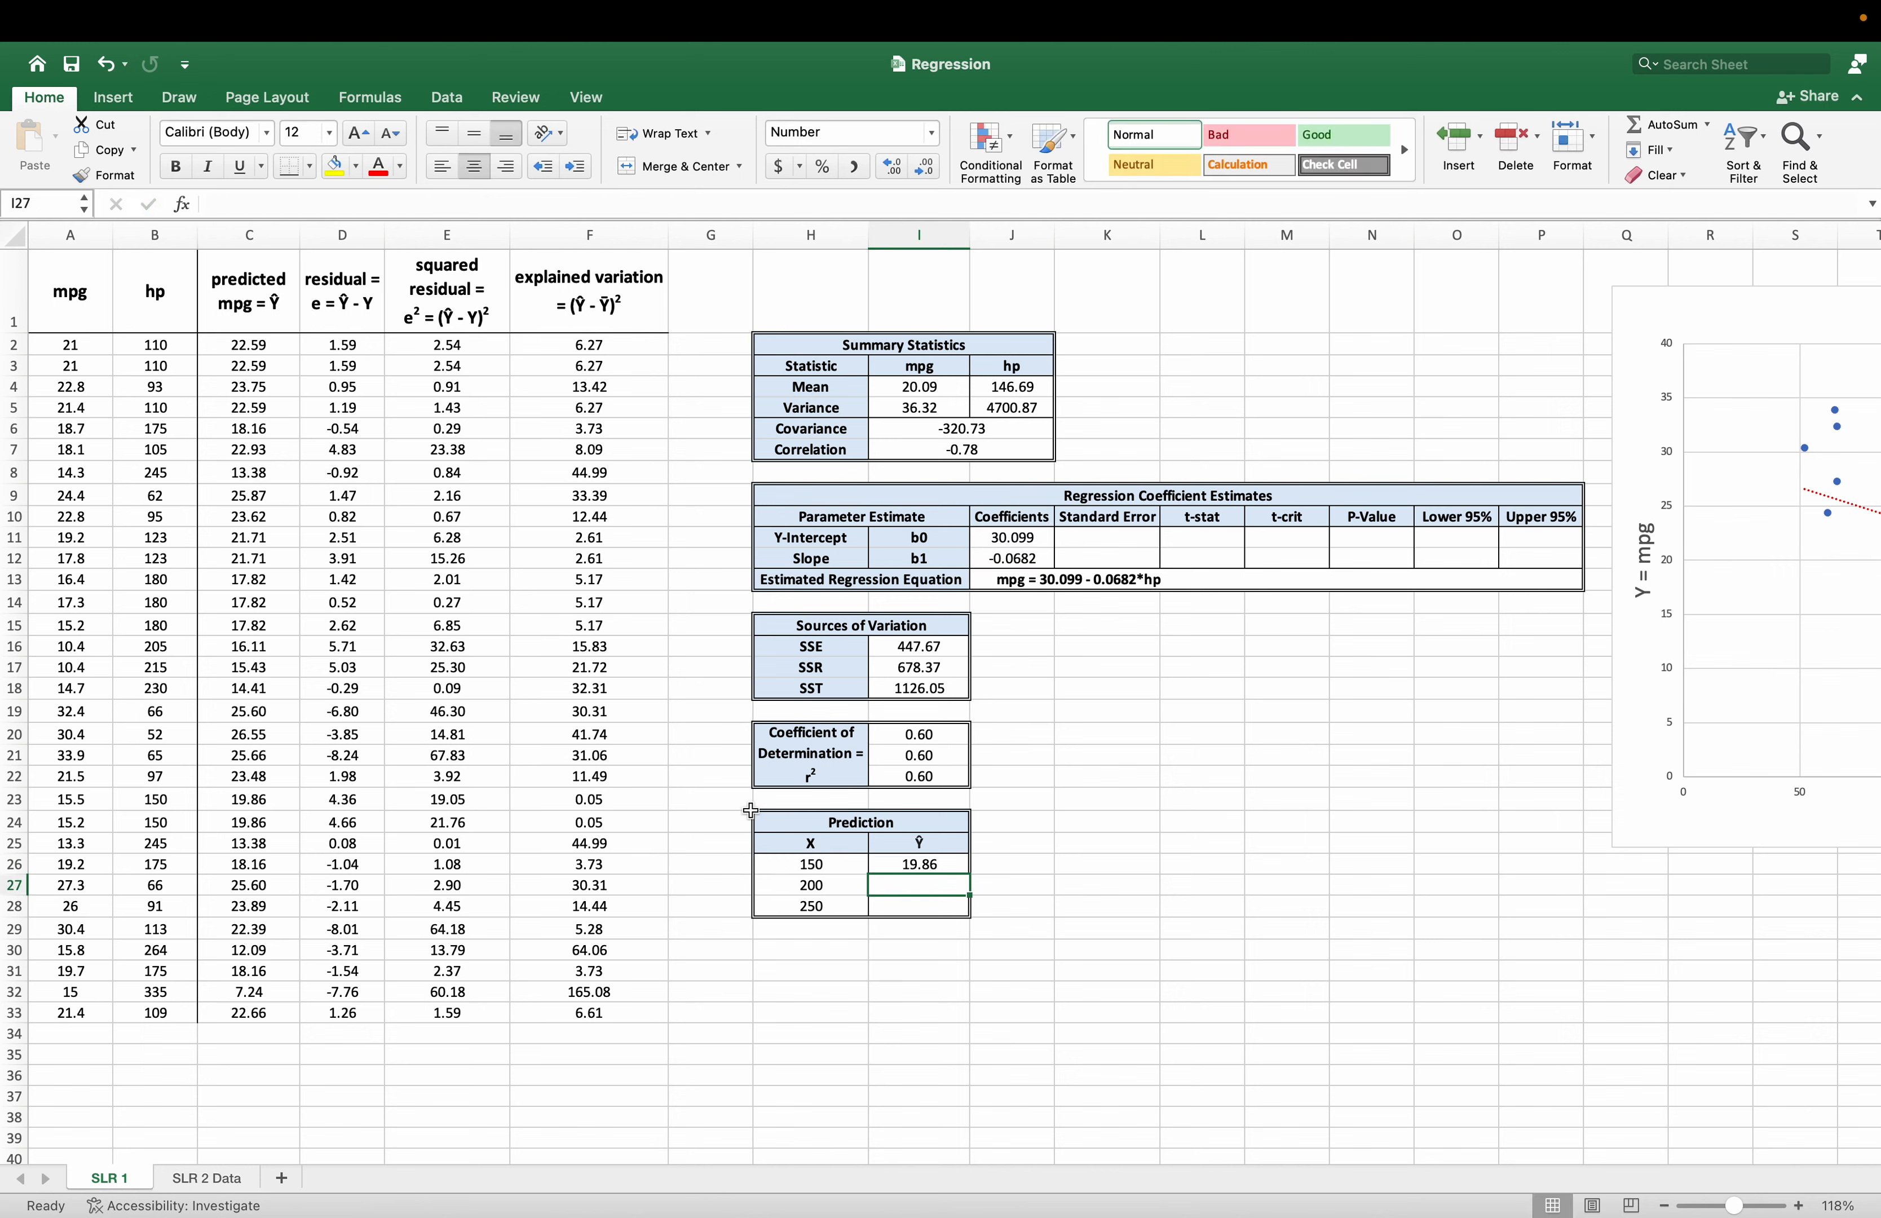
Fill the prediction formula from I26 down to I28 without formatting and review the prediction table.
left_click(910, 864)
left_click_drag(961, 873, 968, 914)
left_click(989, 933)
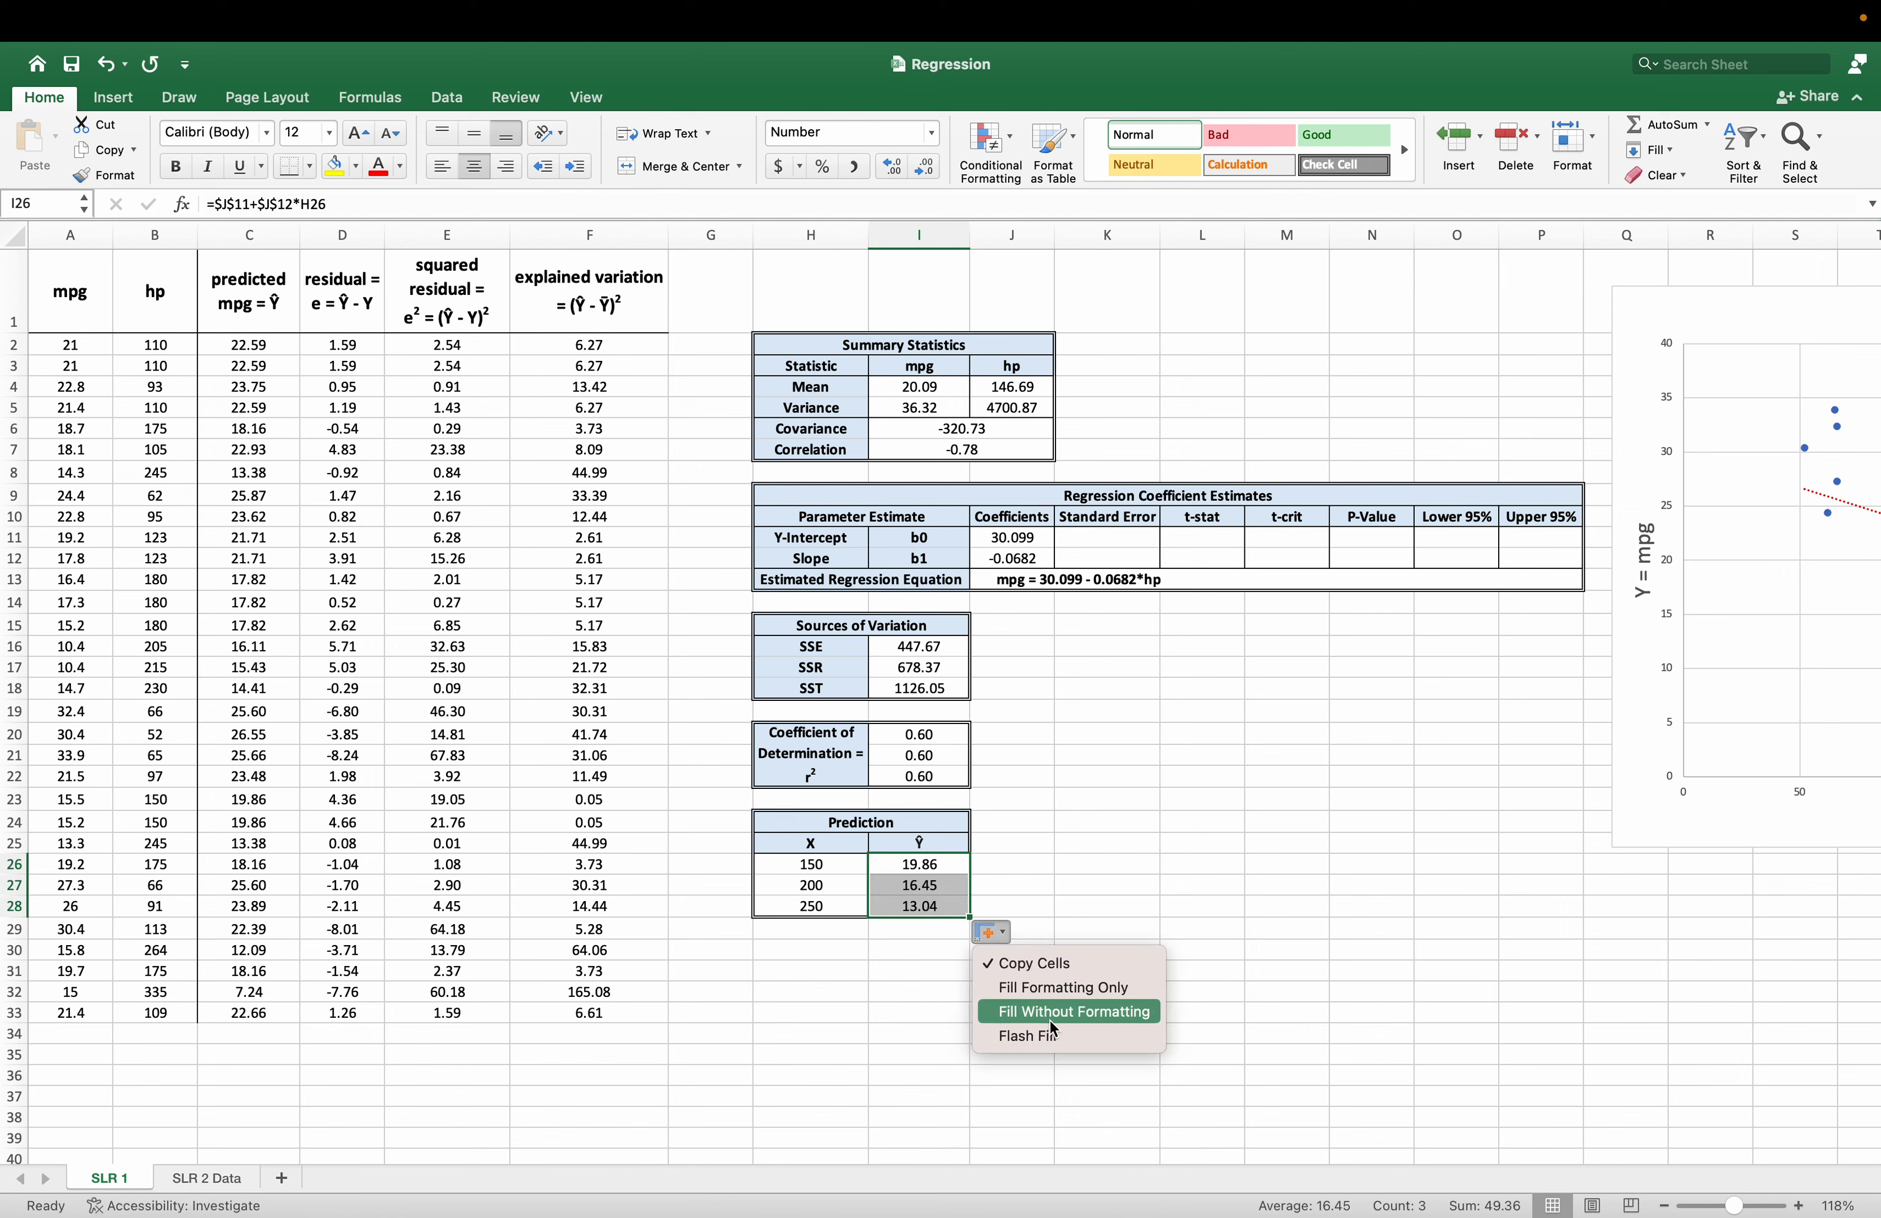
left_click(1058, 1014)
left_click(1021, 929)
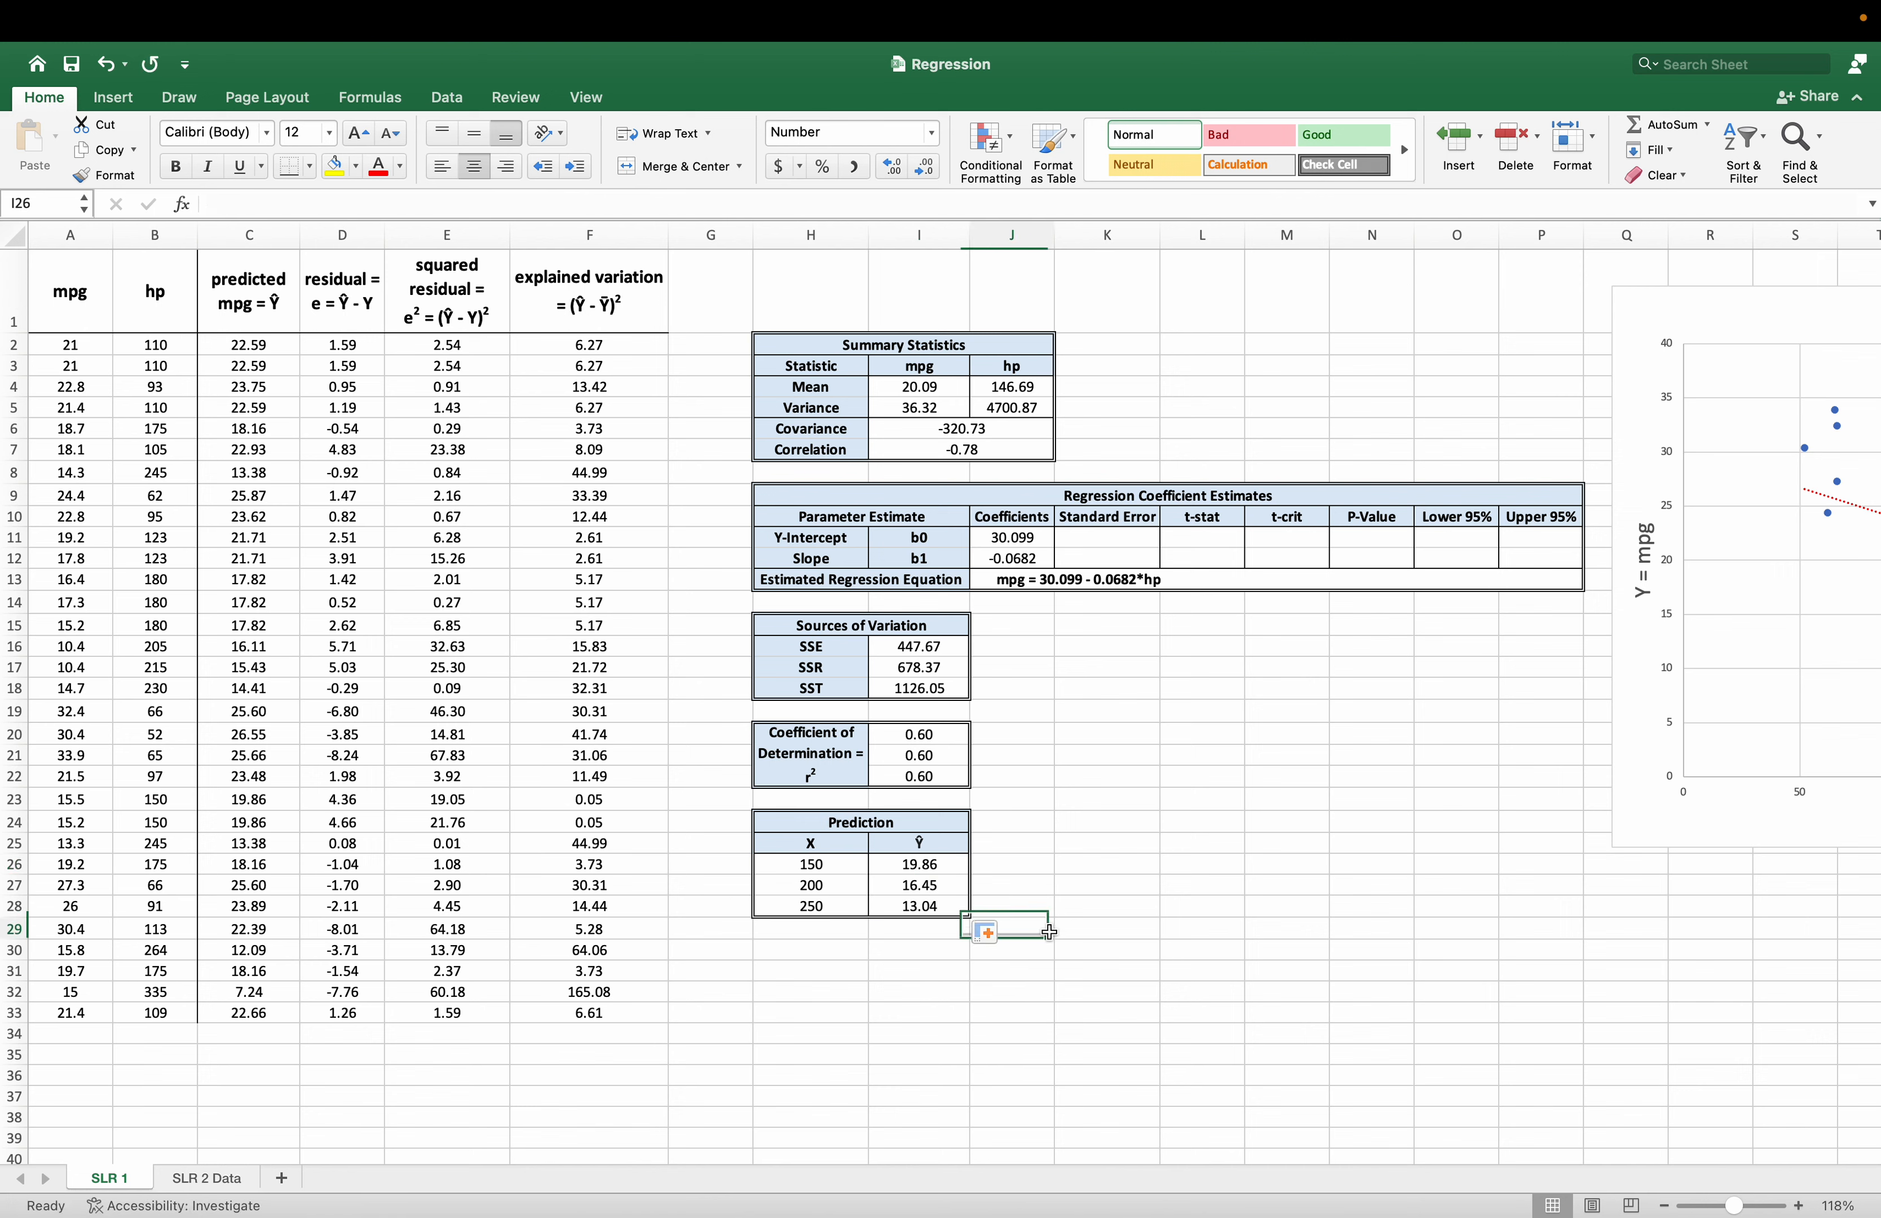
left_click_drag(827, 895, 909, 904)
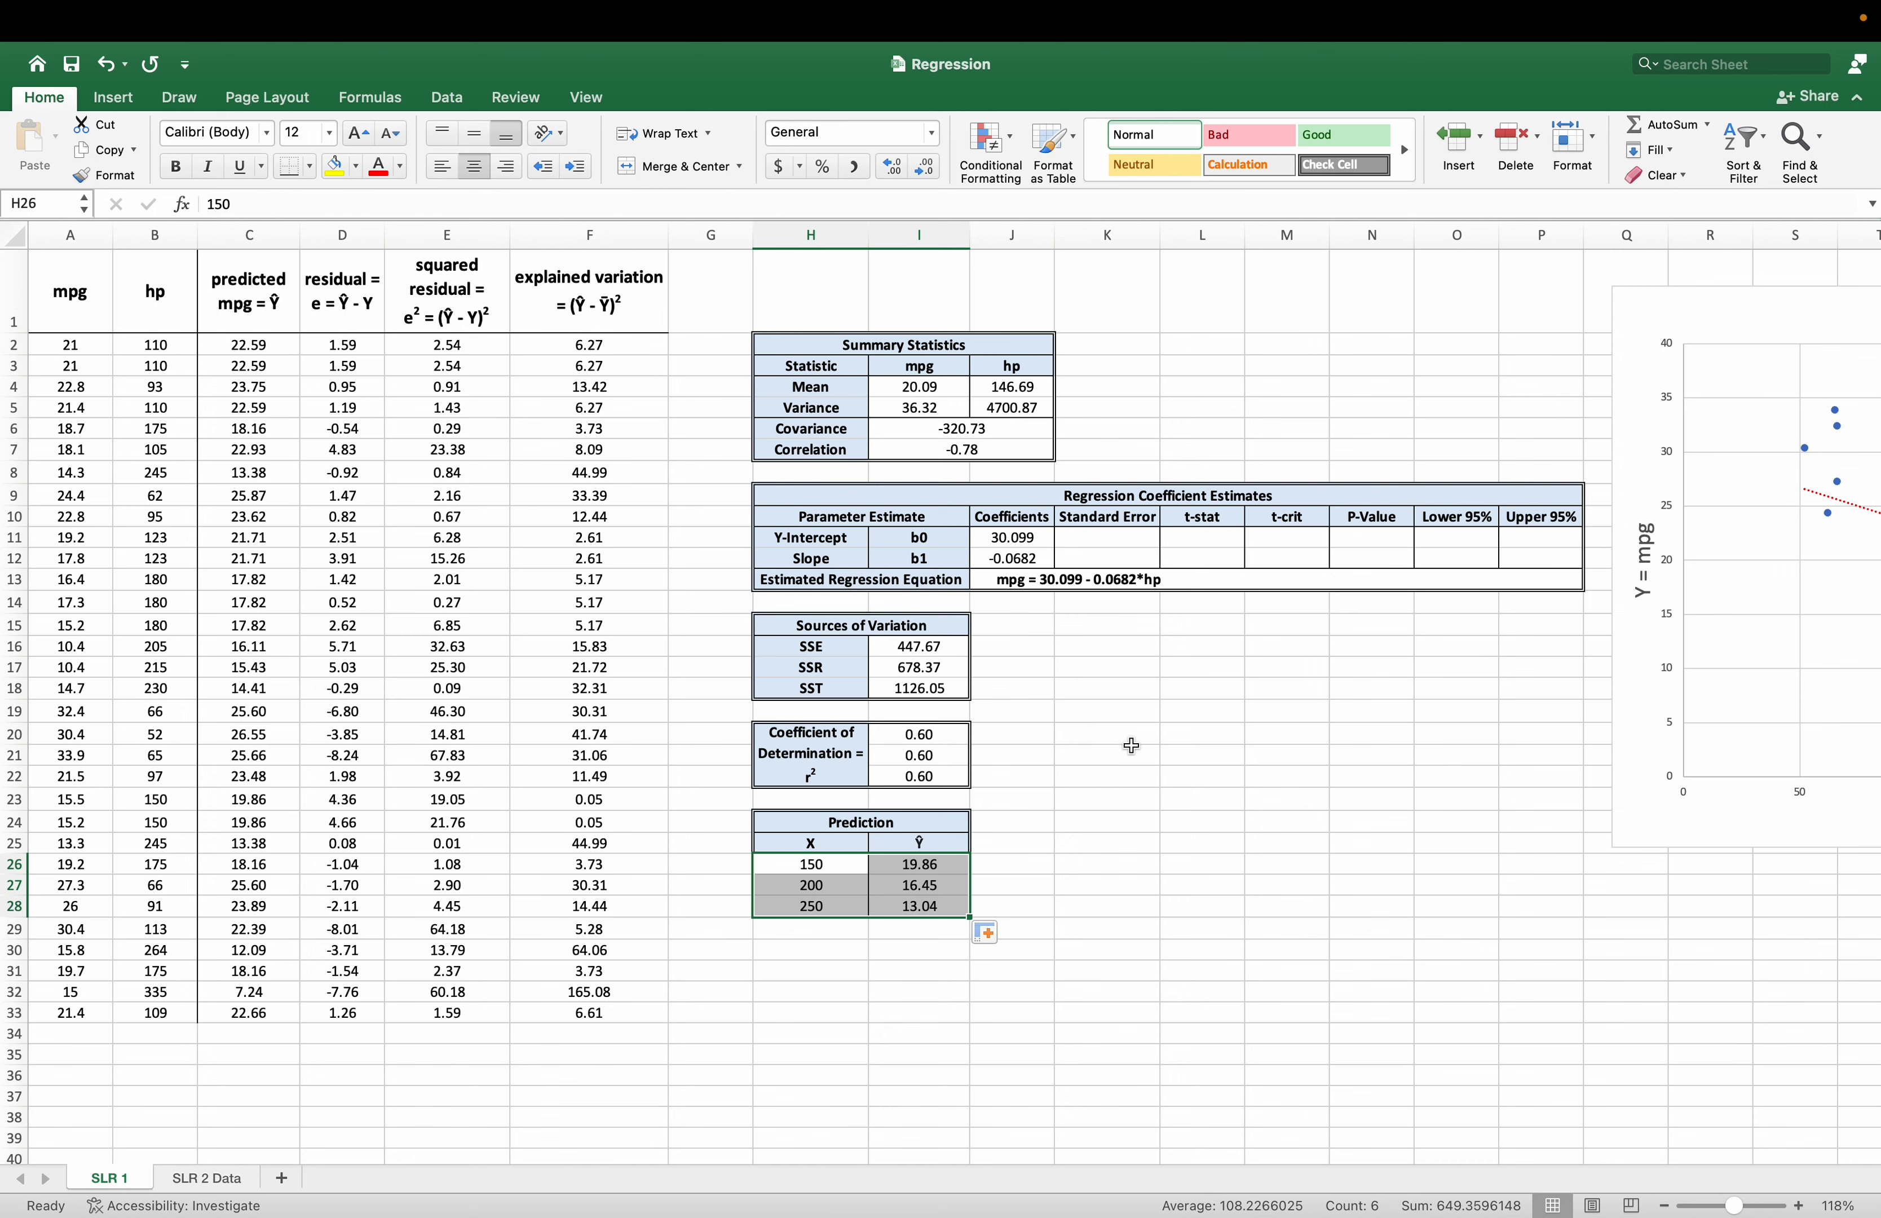
Select K12, the standard error cell of the slope.
left_click(1082, 556)
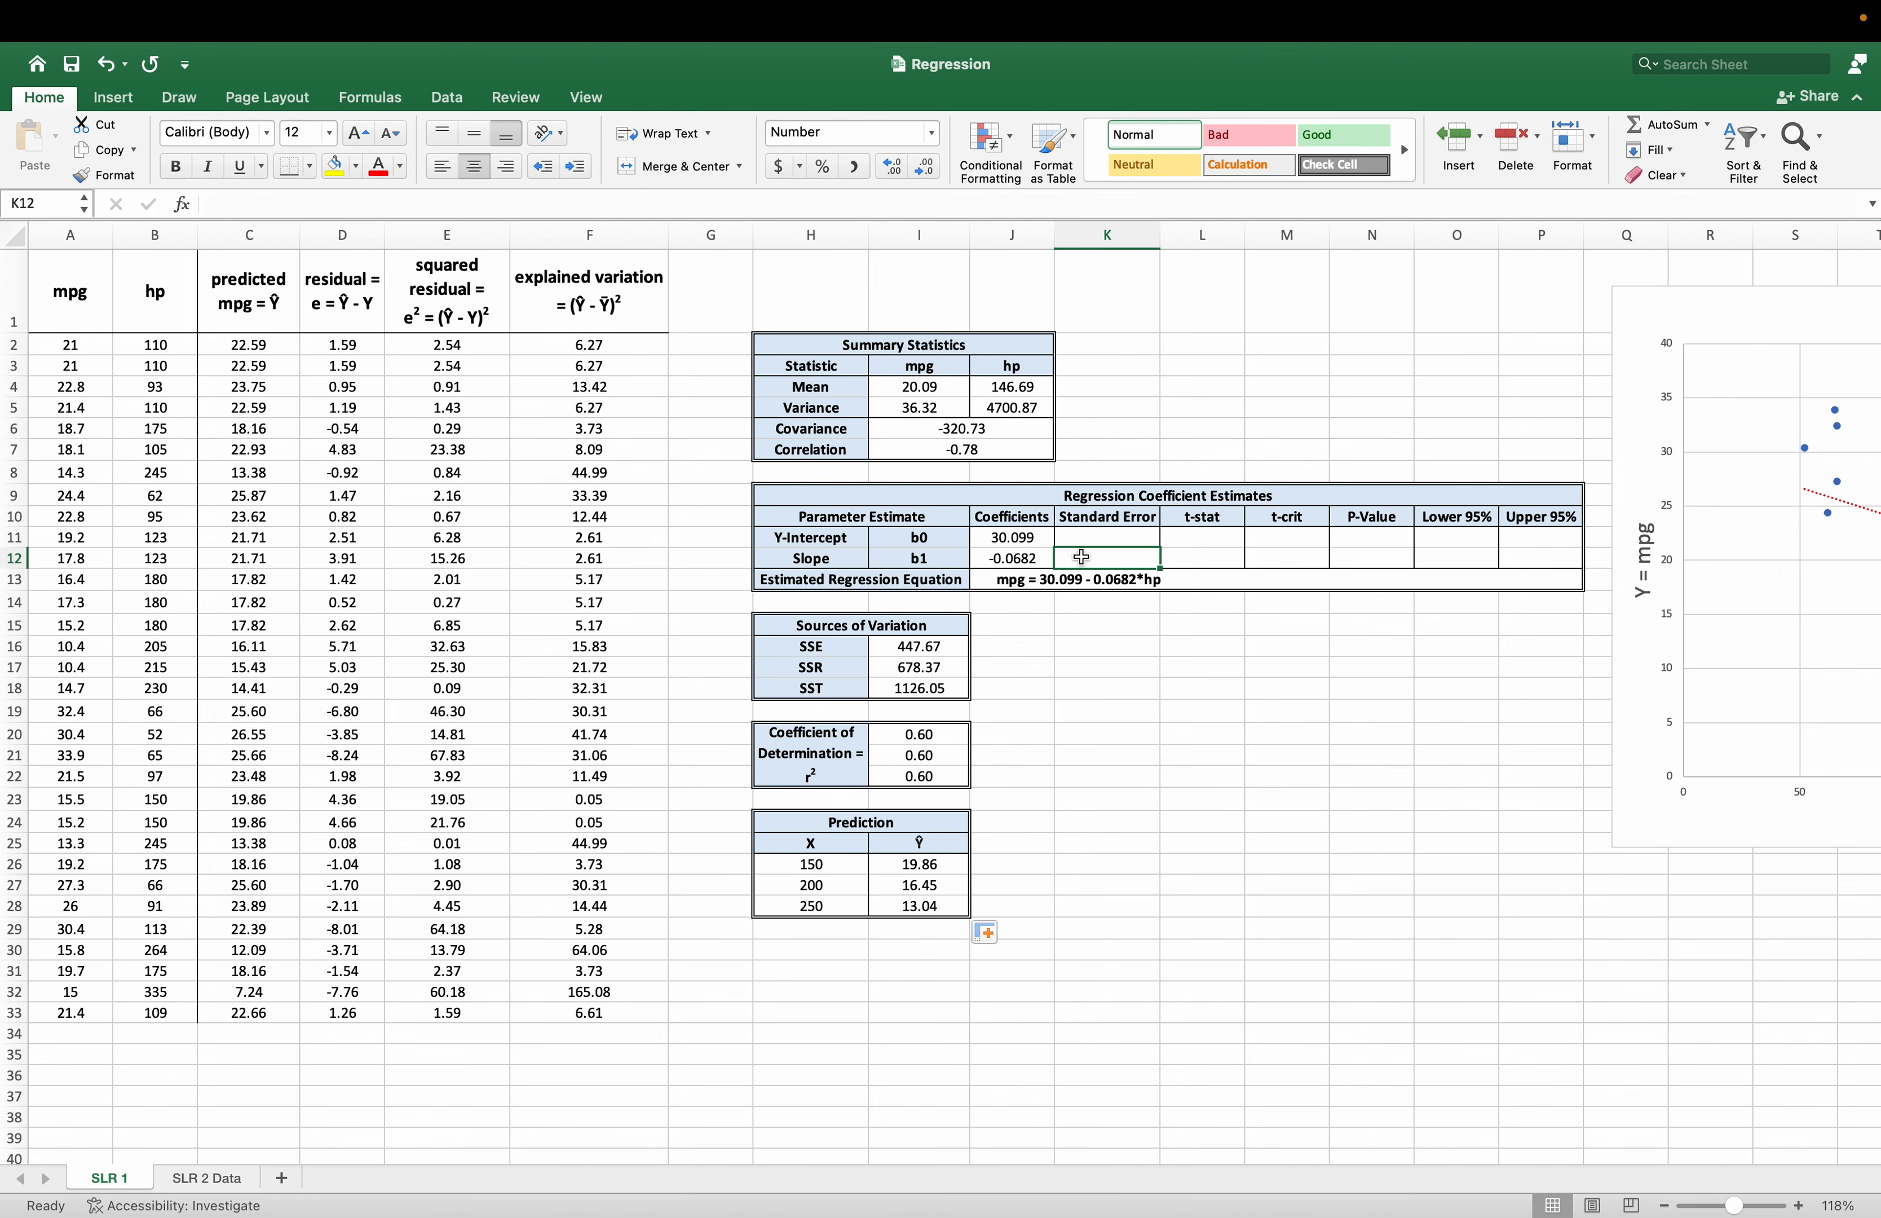
Enter the slope's standard error in K12 from SSE, the mpg count and the hp variance, with =SQRT((I16/COUNT(A2:A33)-2))/J5.
type("=")
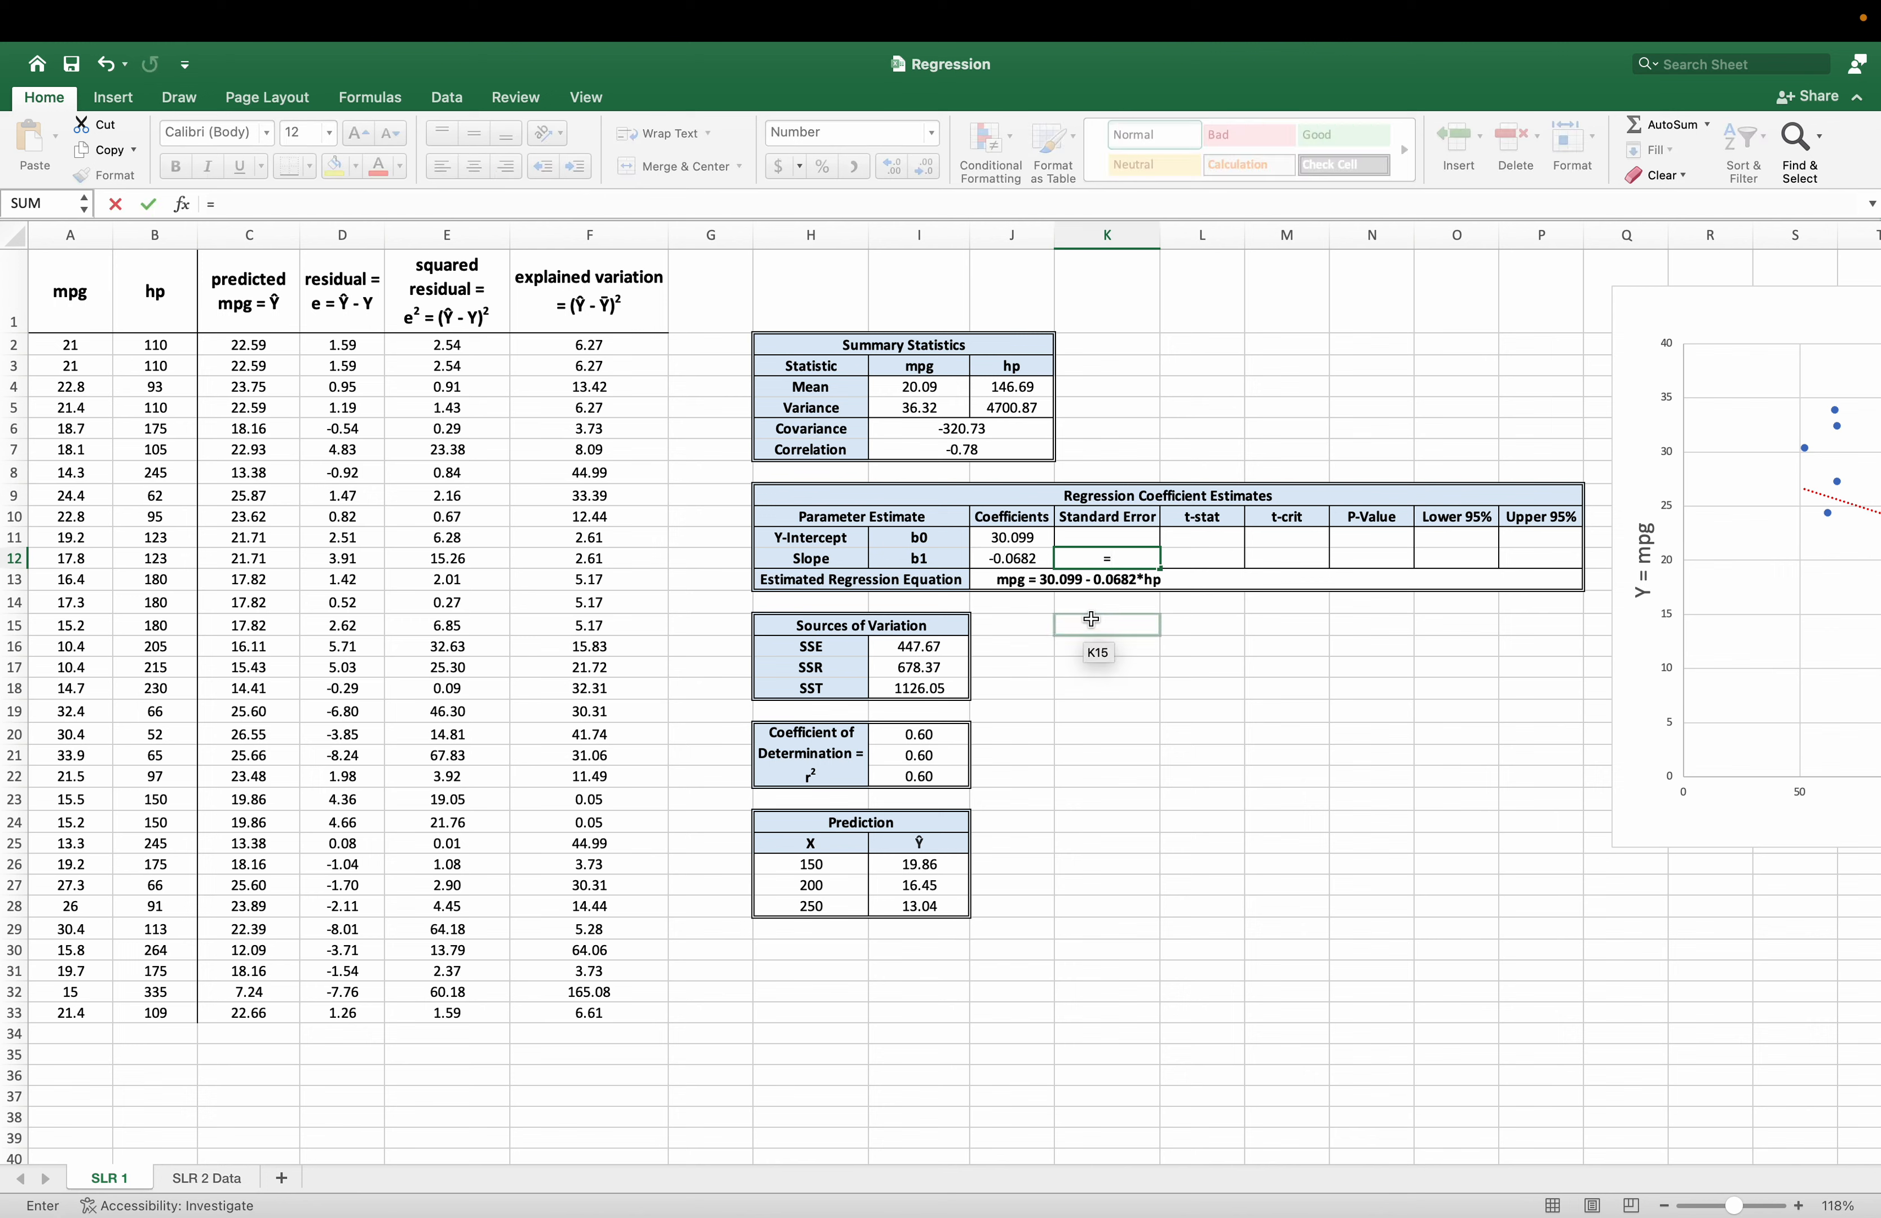
type("sq")
key("Tab")
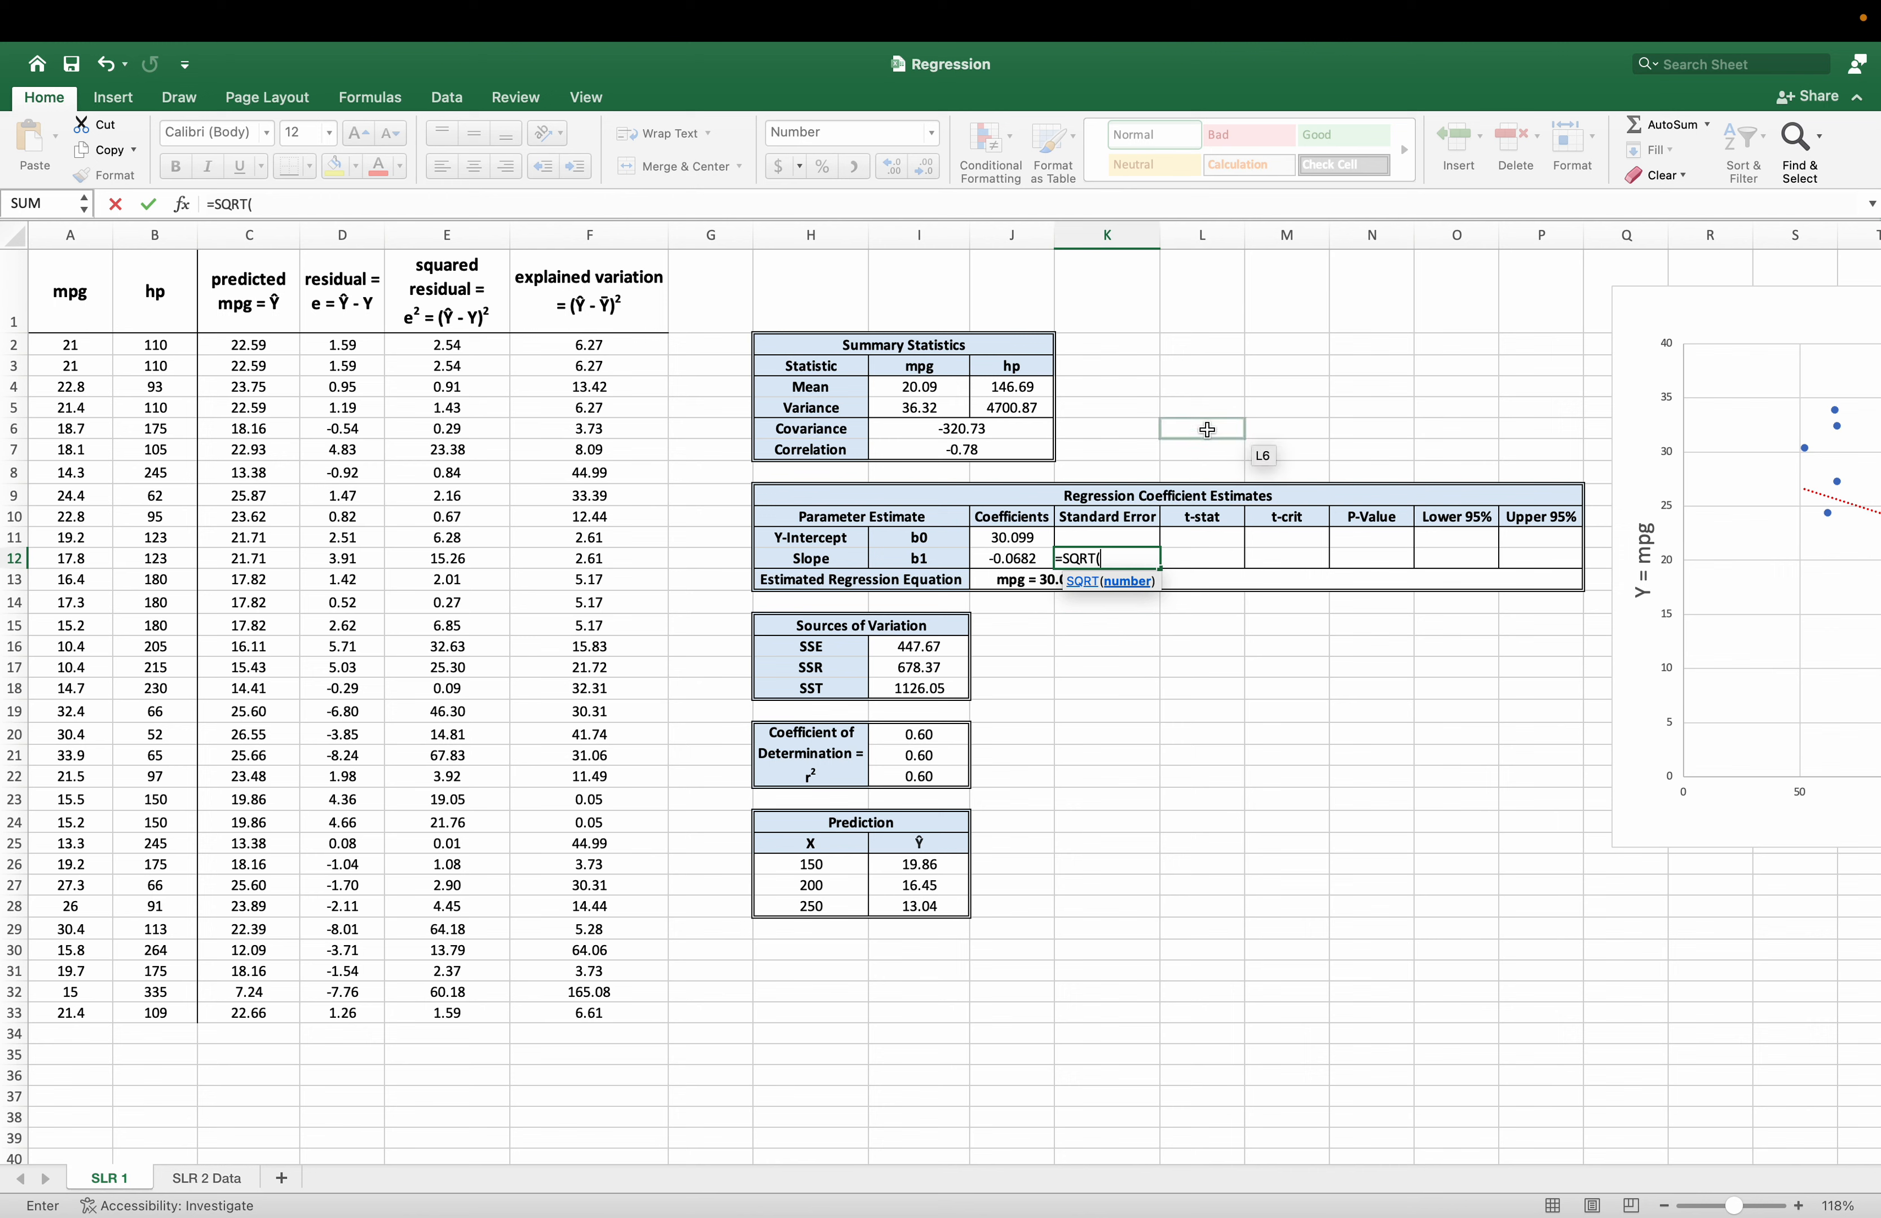
type("(")
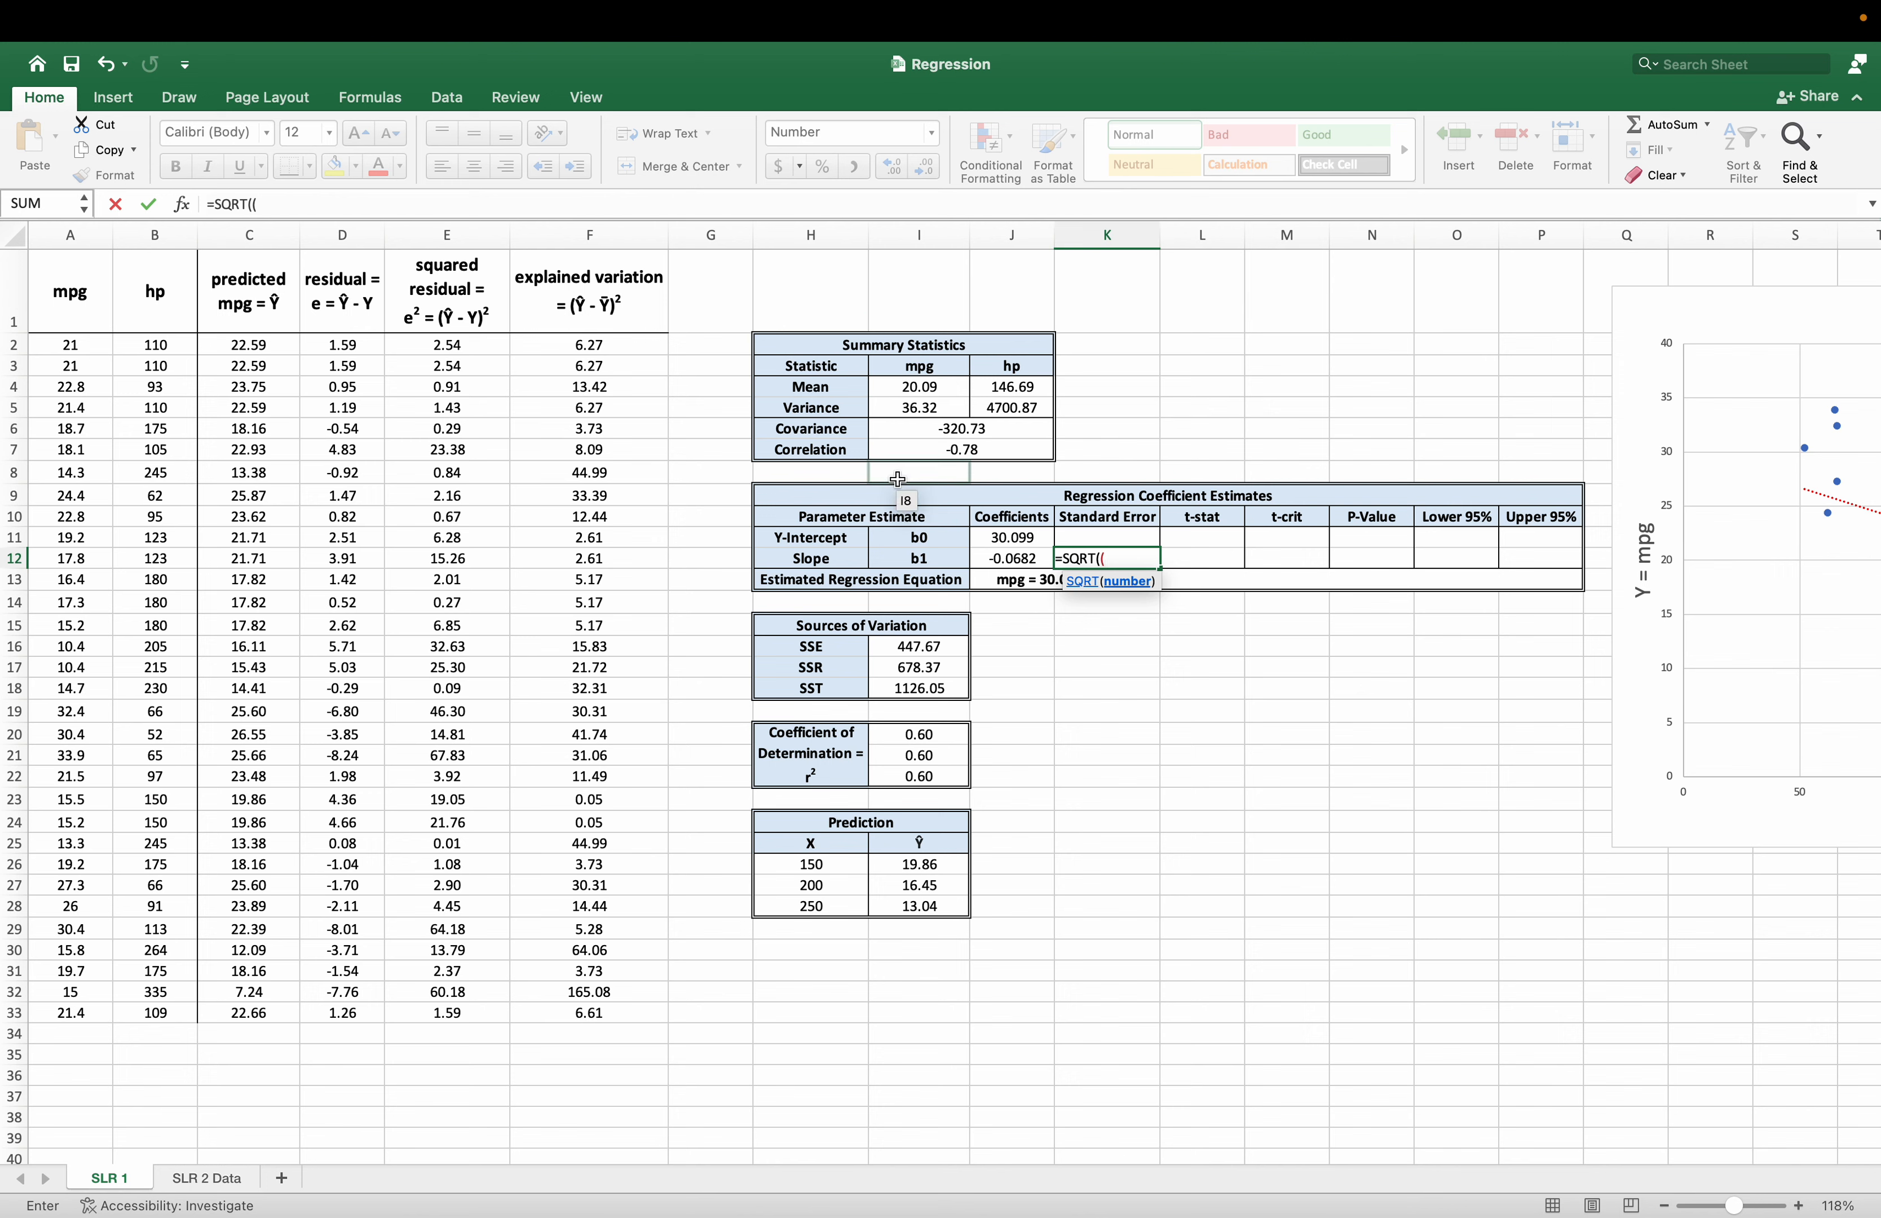
left_click(891, 645)
type("/")
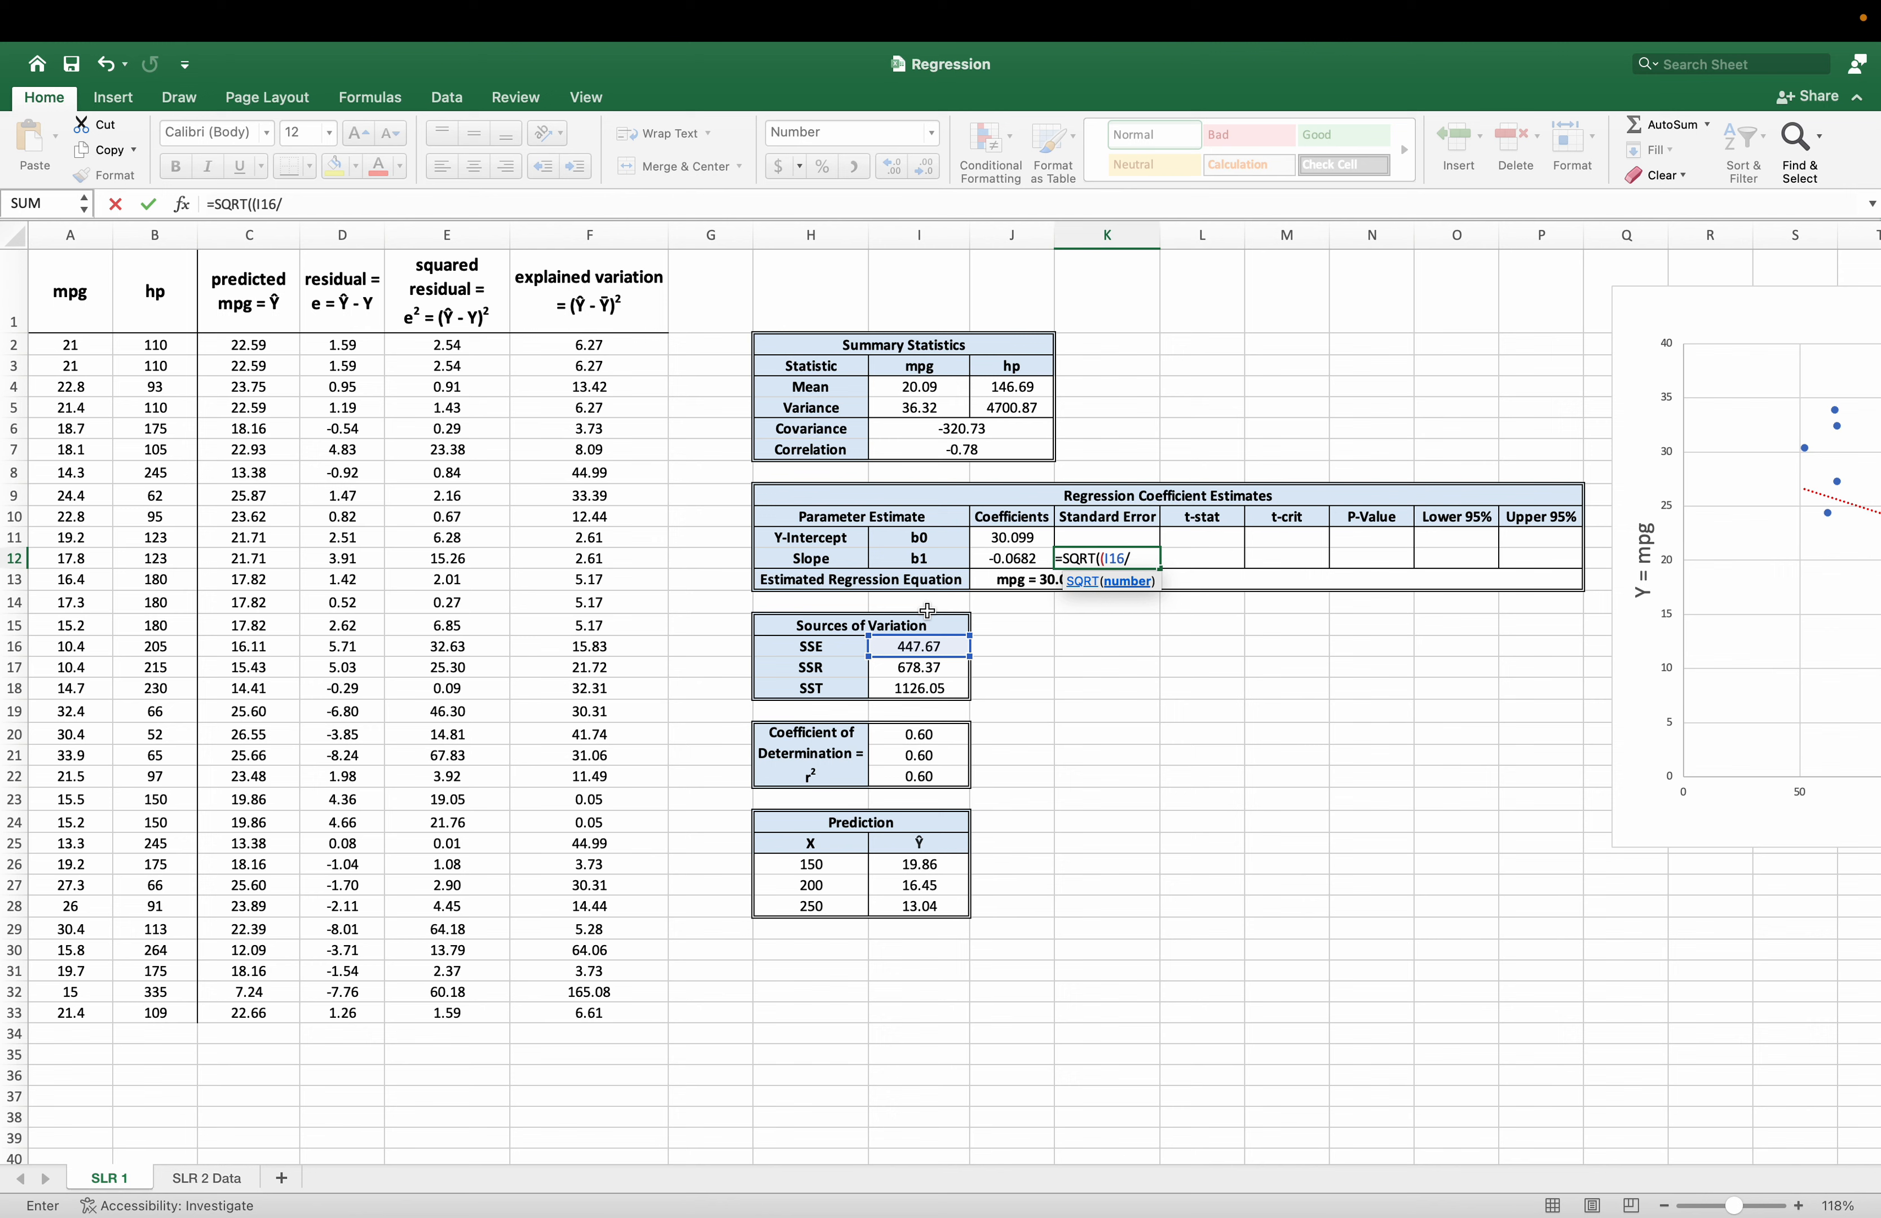
type("c")
key("Tab")
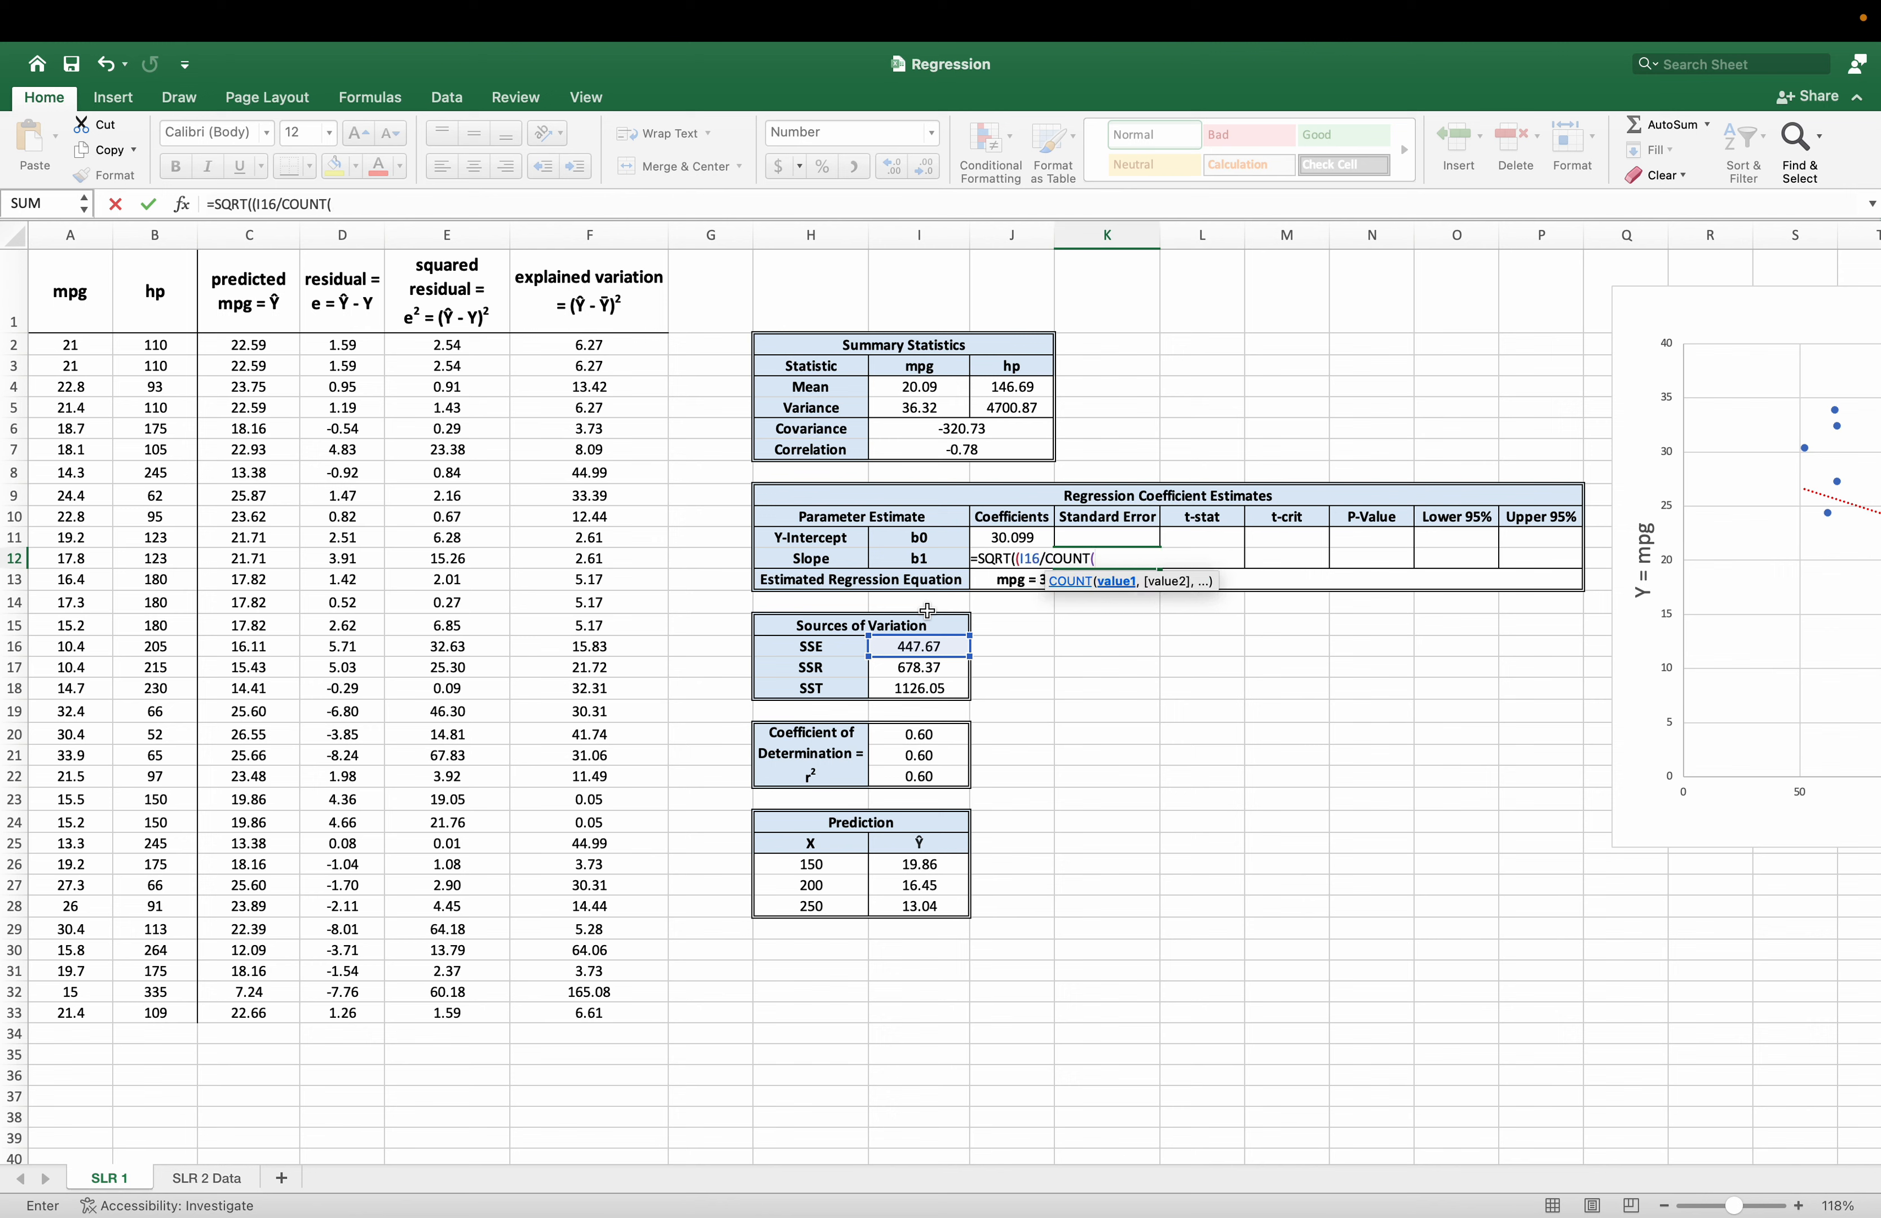
left_click_drag(85, 341, 98, 1010)
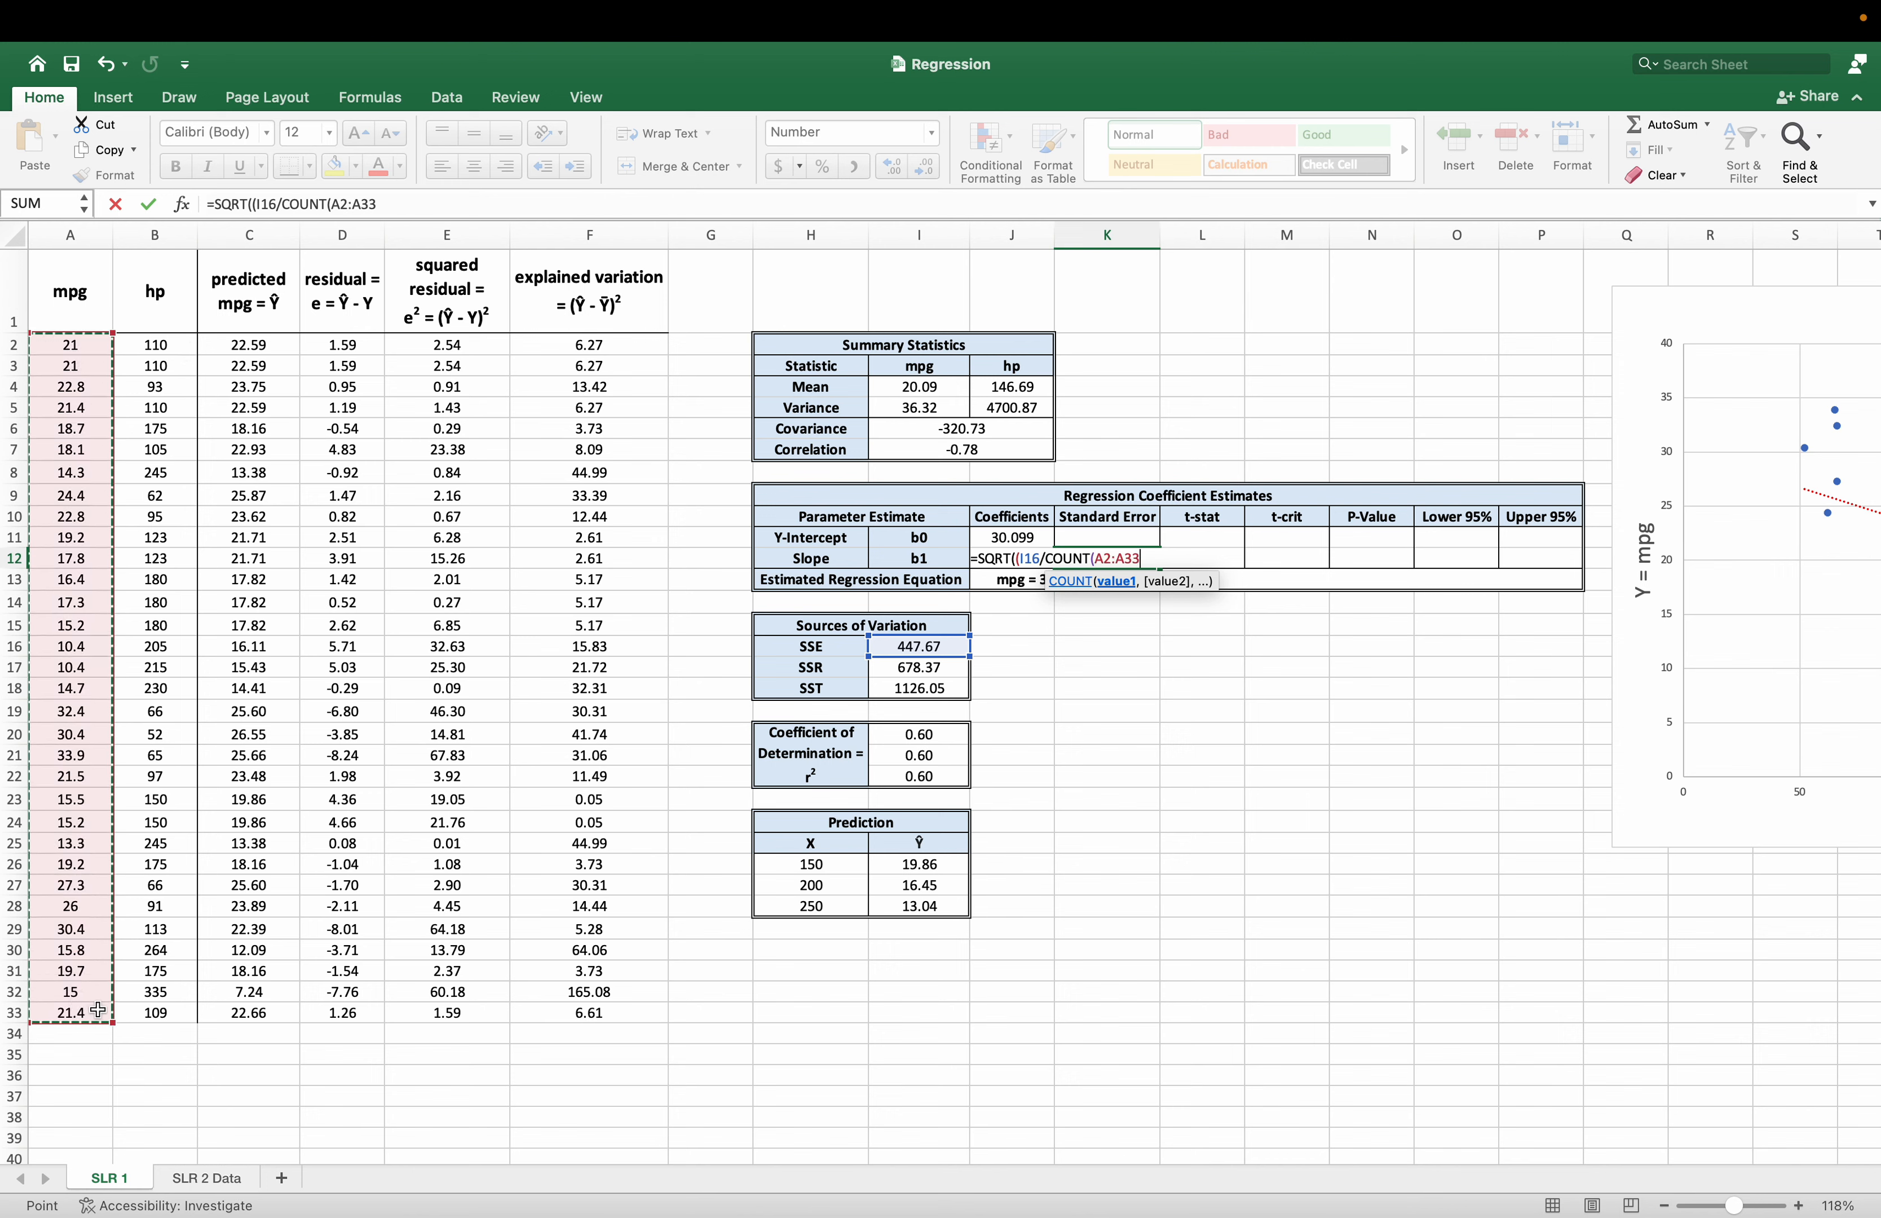
type(")-2")
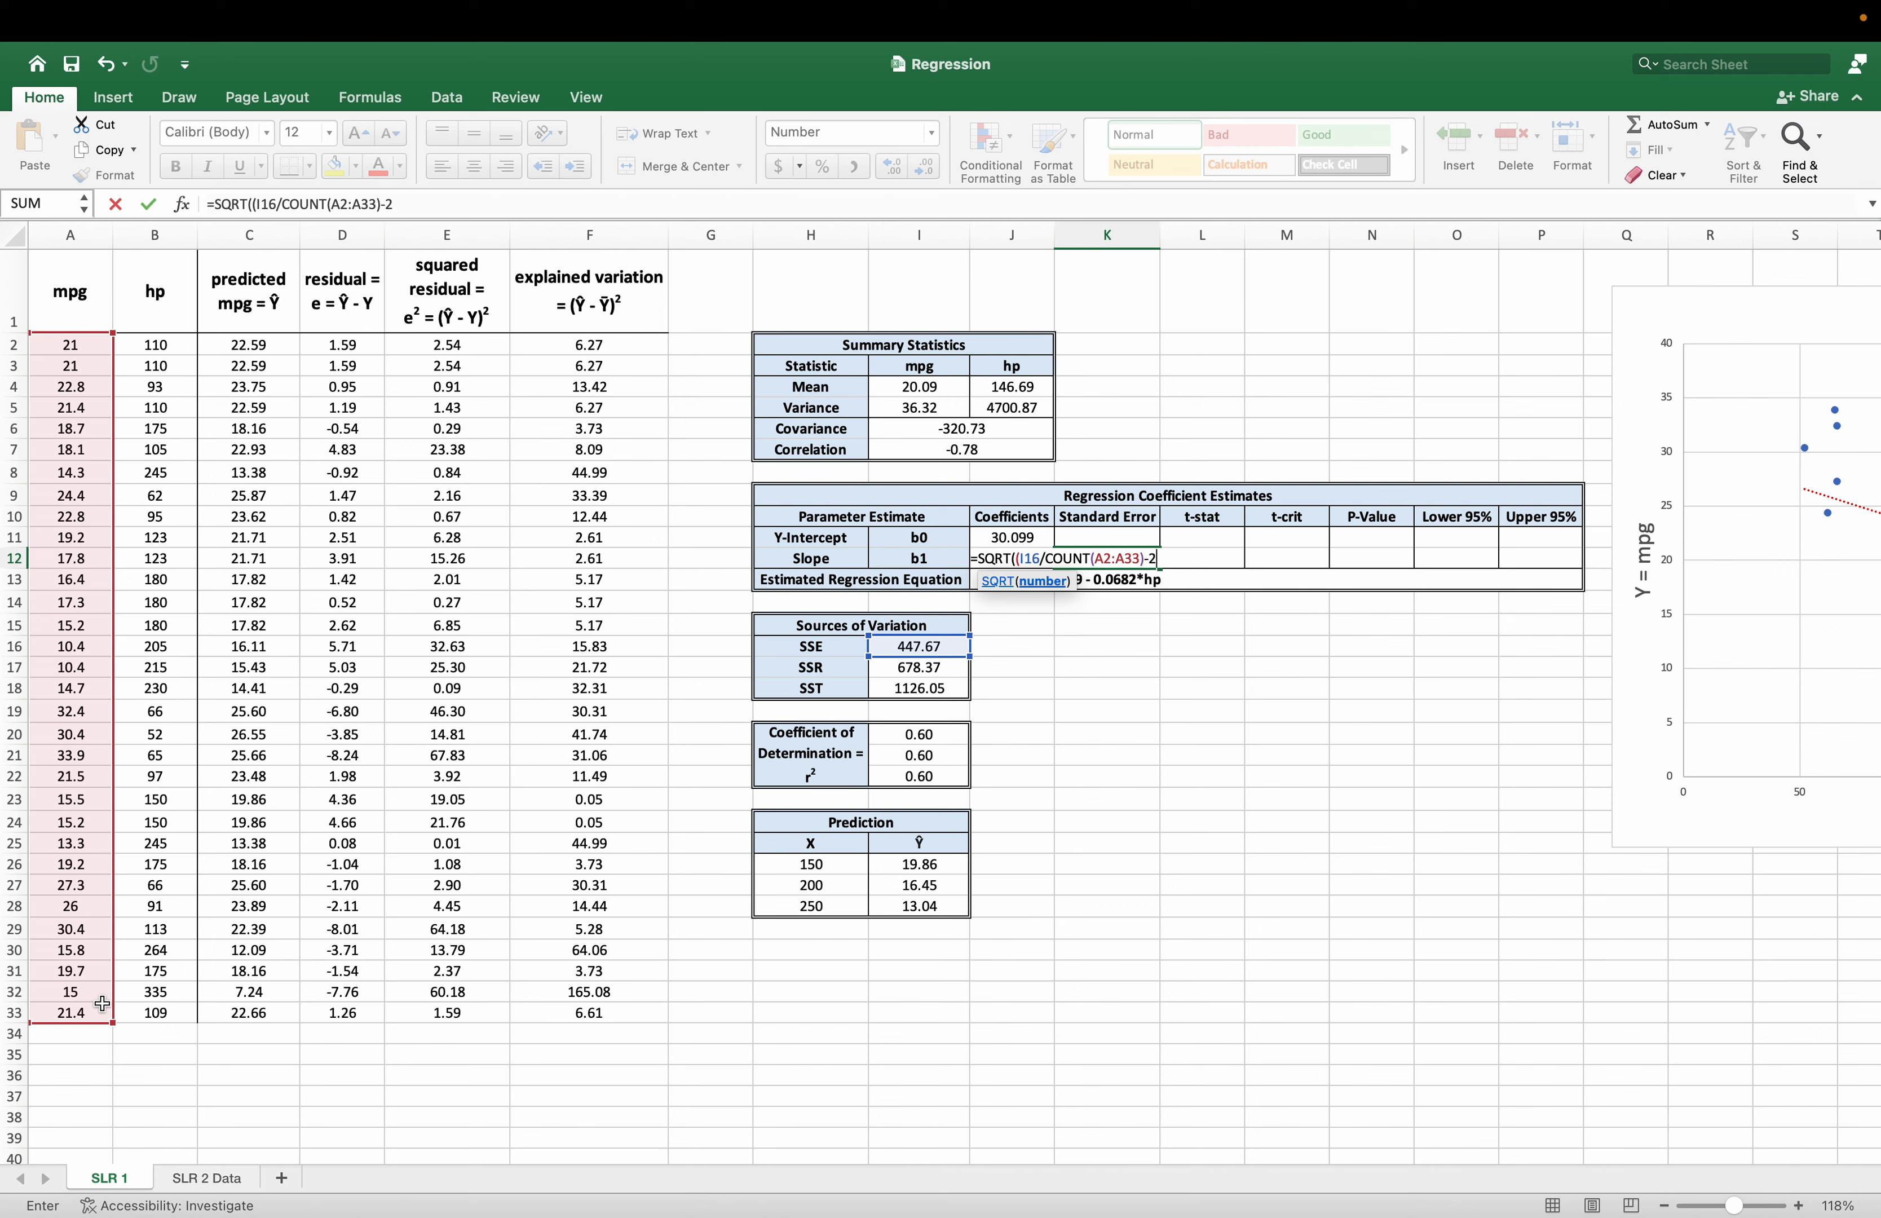
type("))")
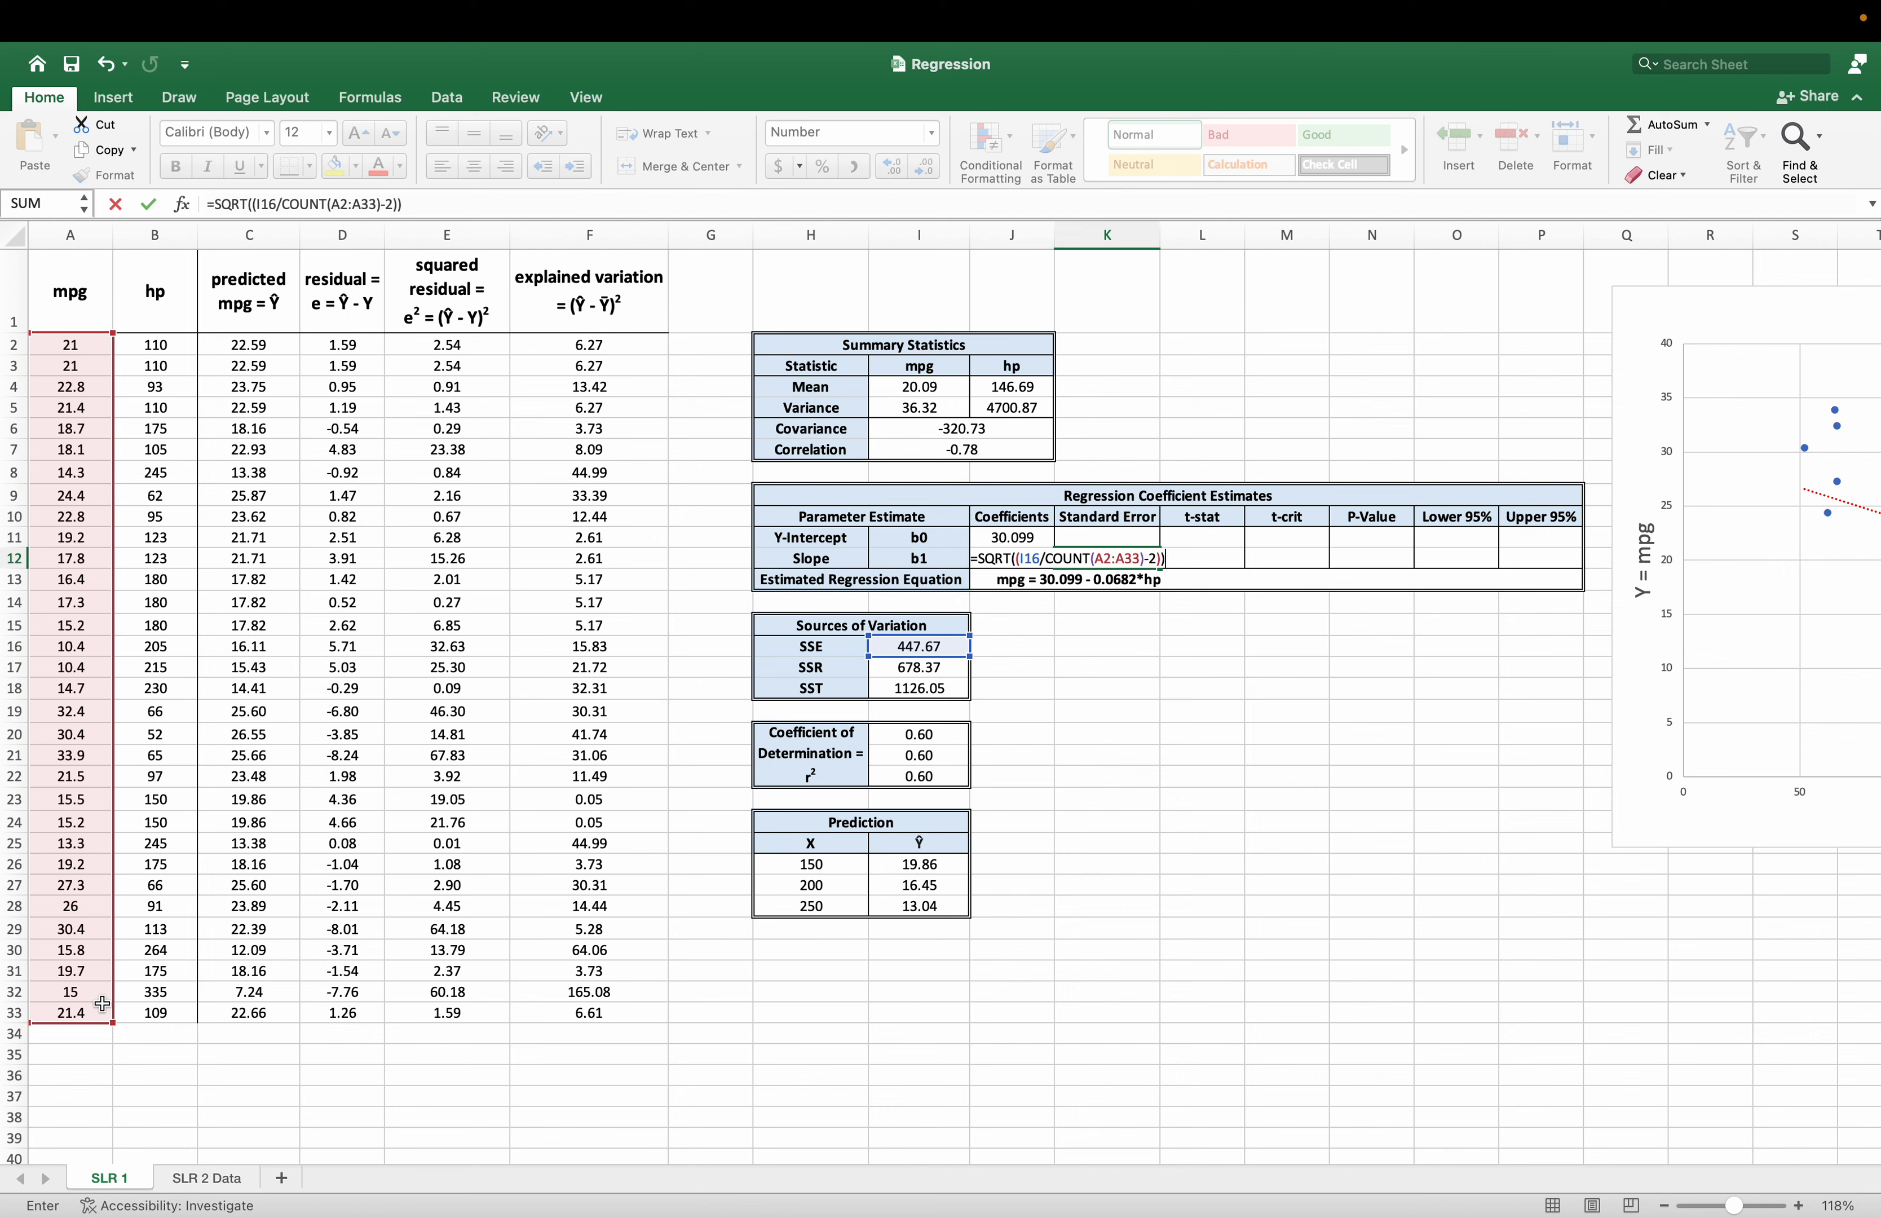
type("/")
left_click(1025, 409)
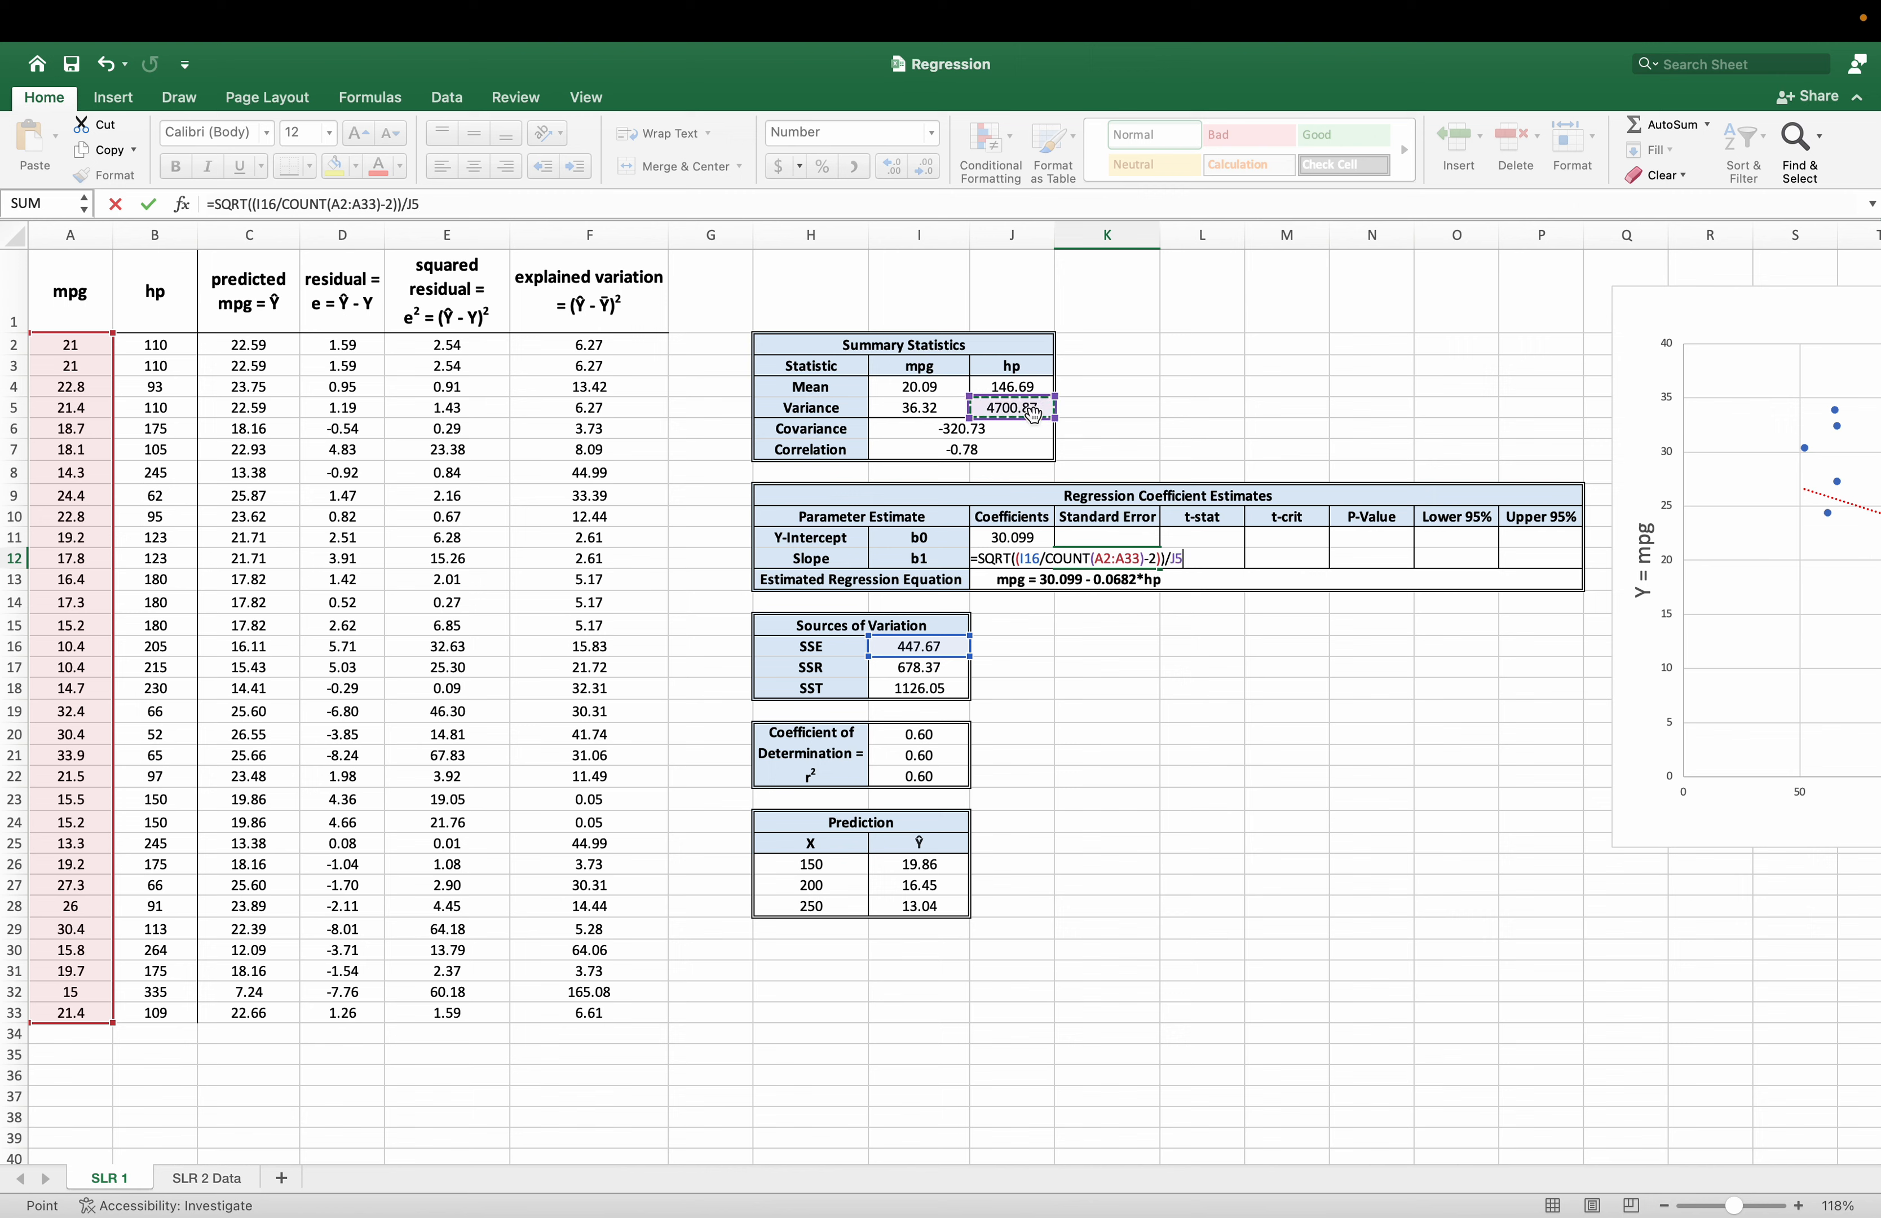
type(")")
key("Return")
key("Return")
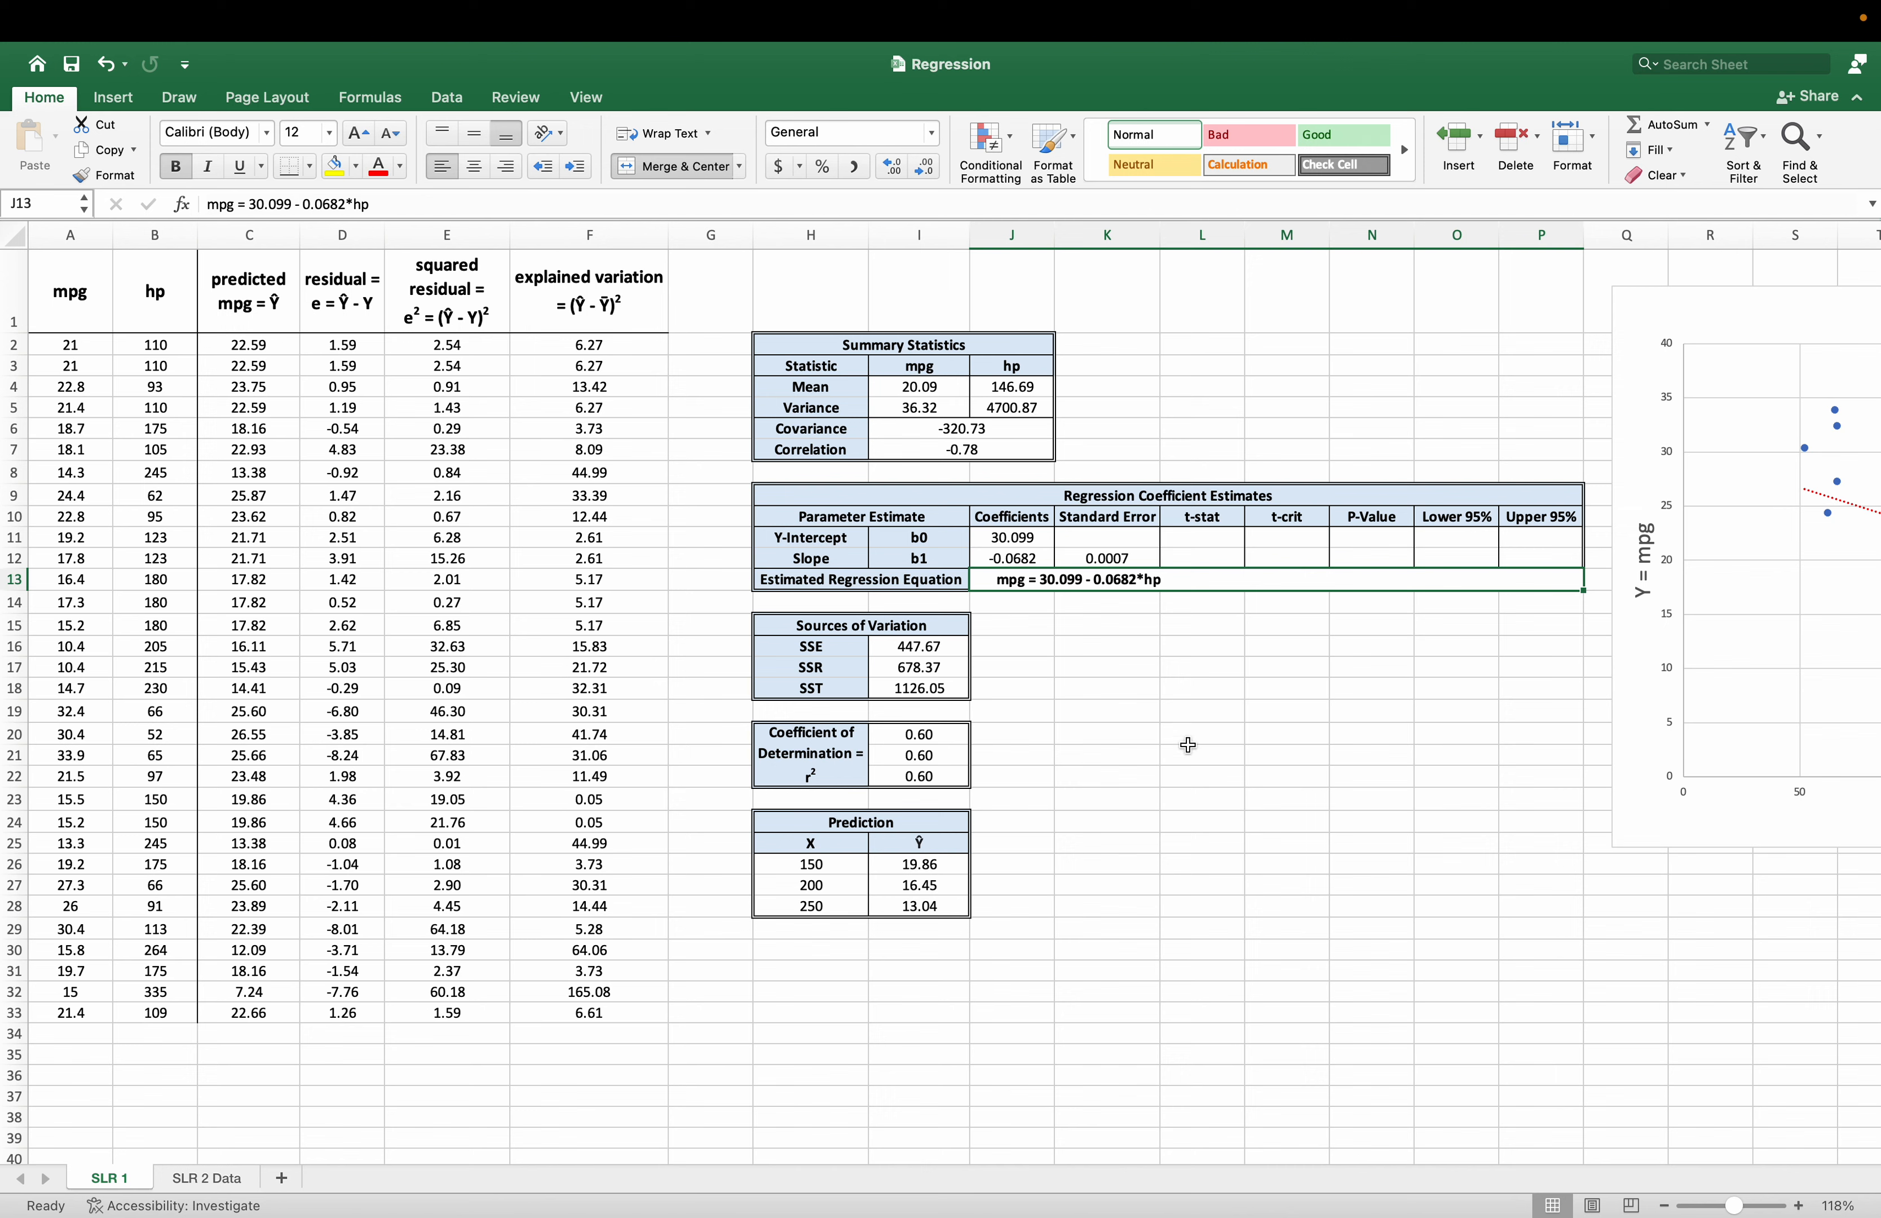
Correct the parentheses in K12 so the formula is =SQRT((I16/(COUNT(A2:A33)-2))/J5).
key("Up")
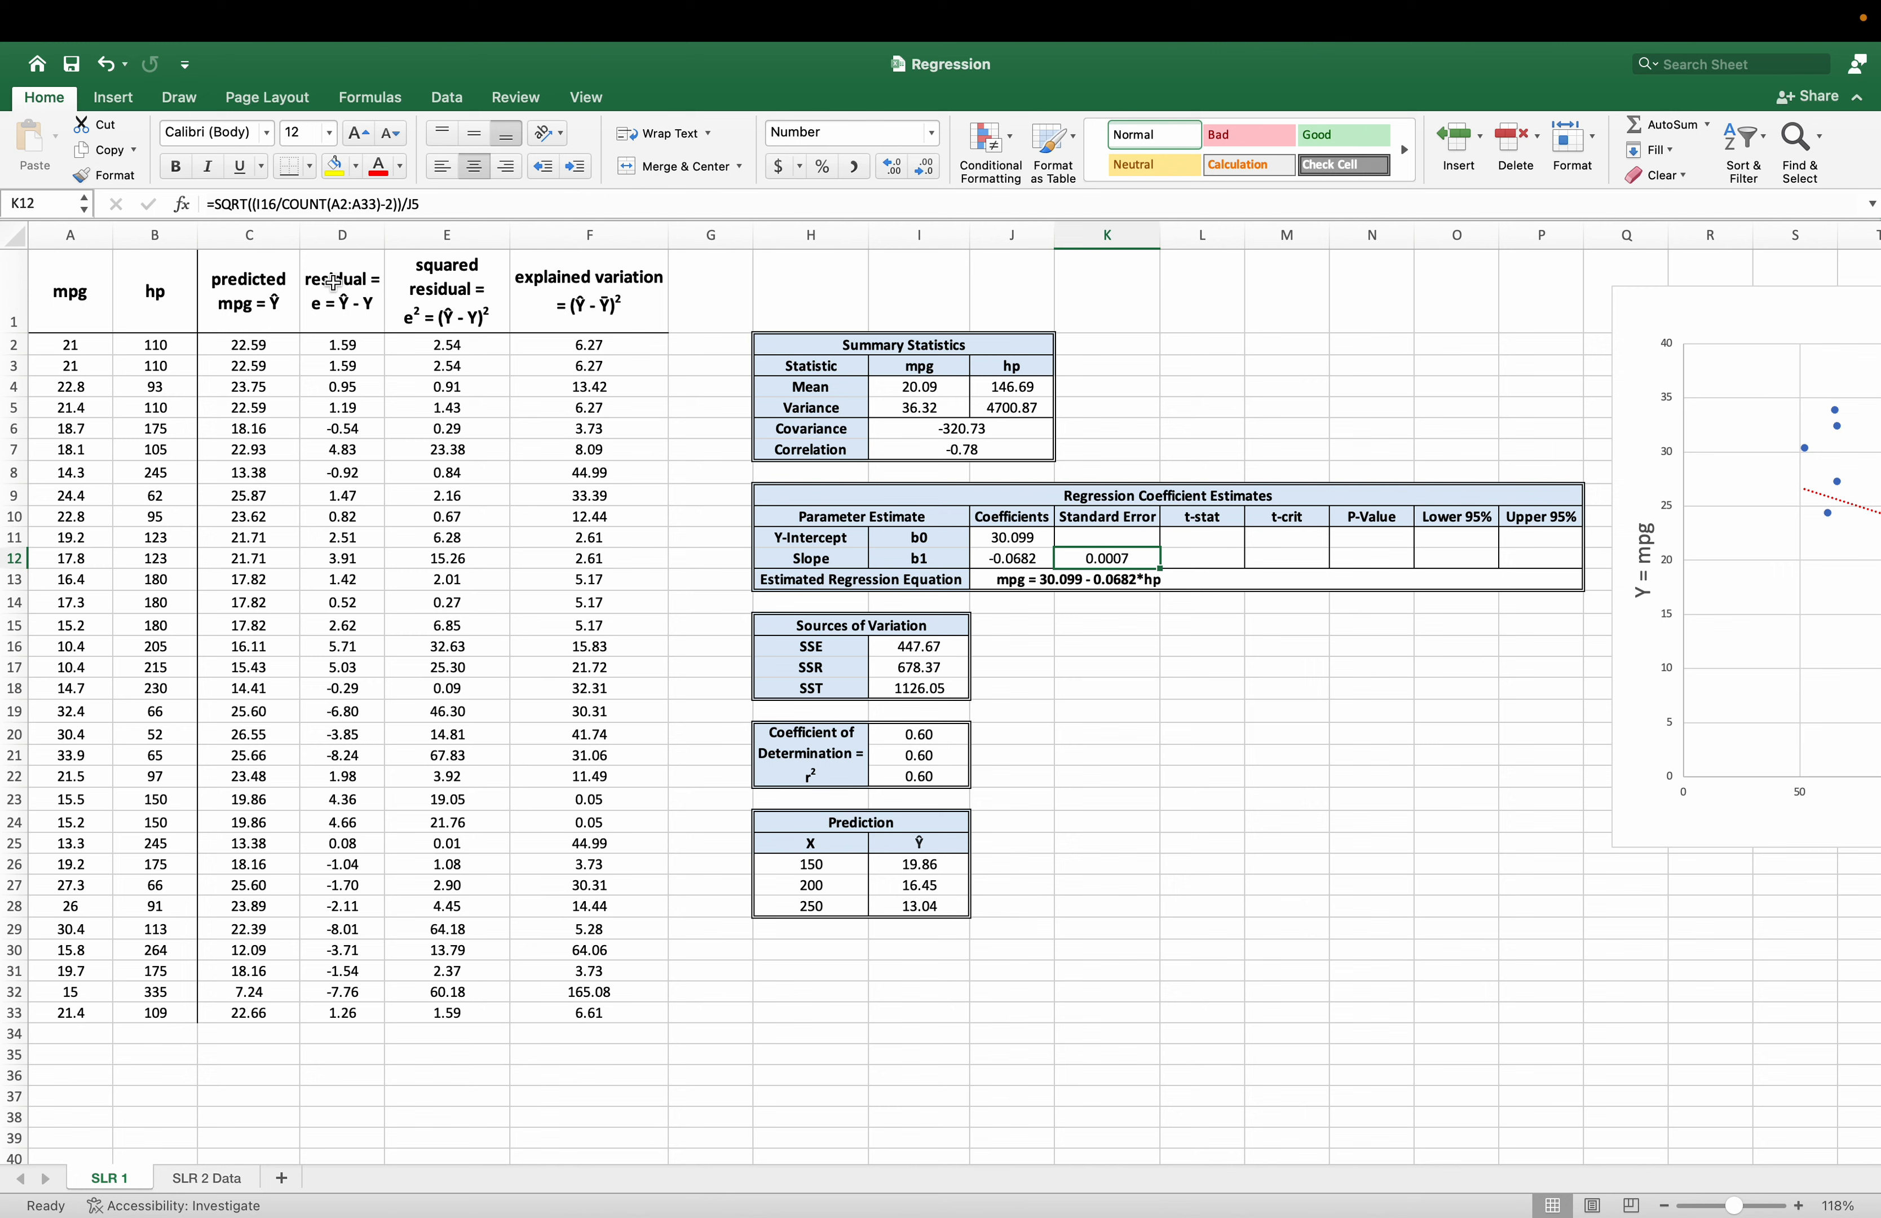
left_click(283, 204)
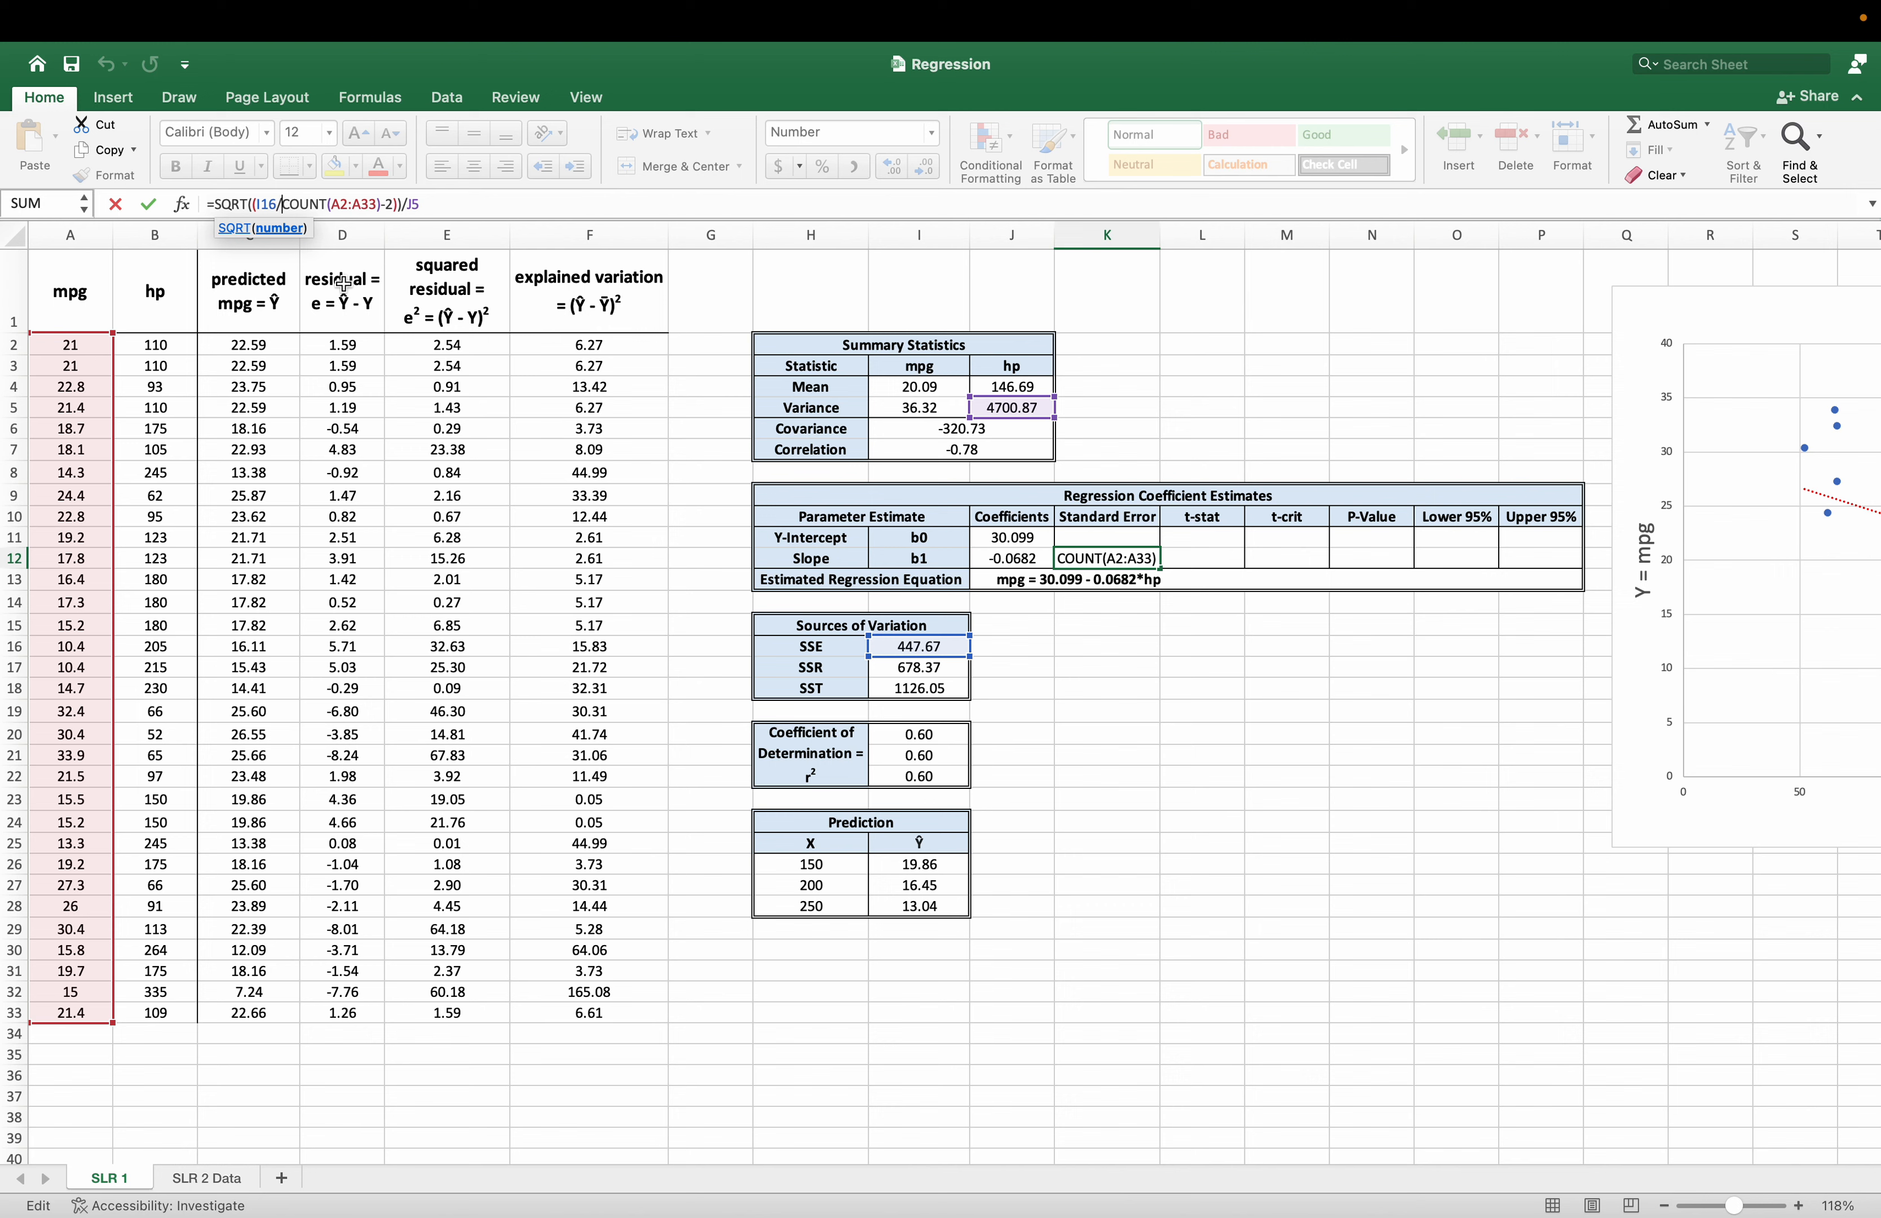
type("(")
left_click(521, 199)
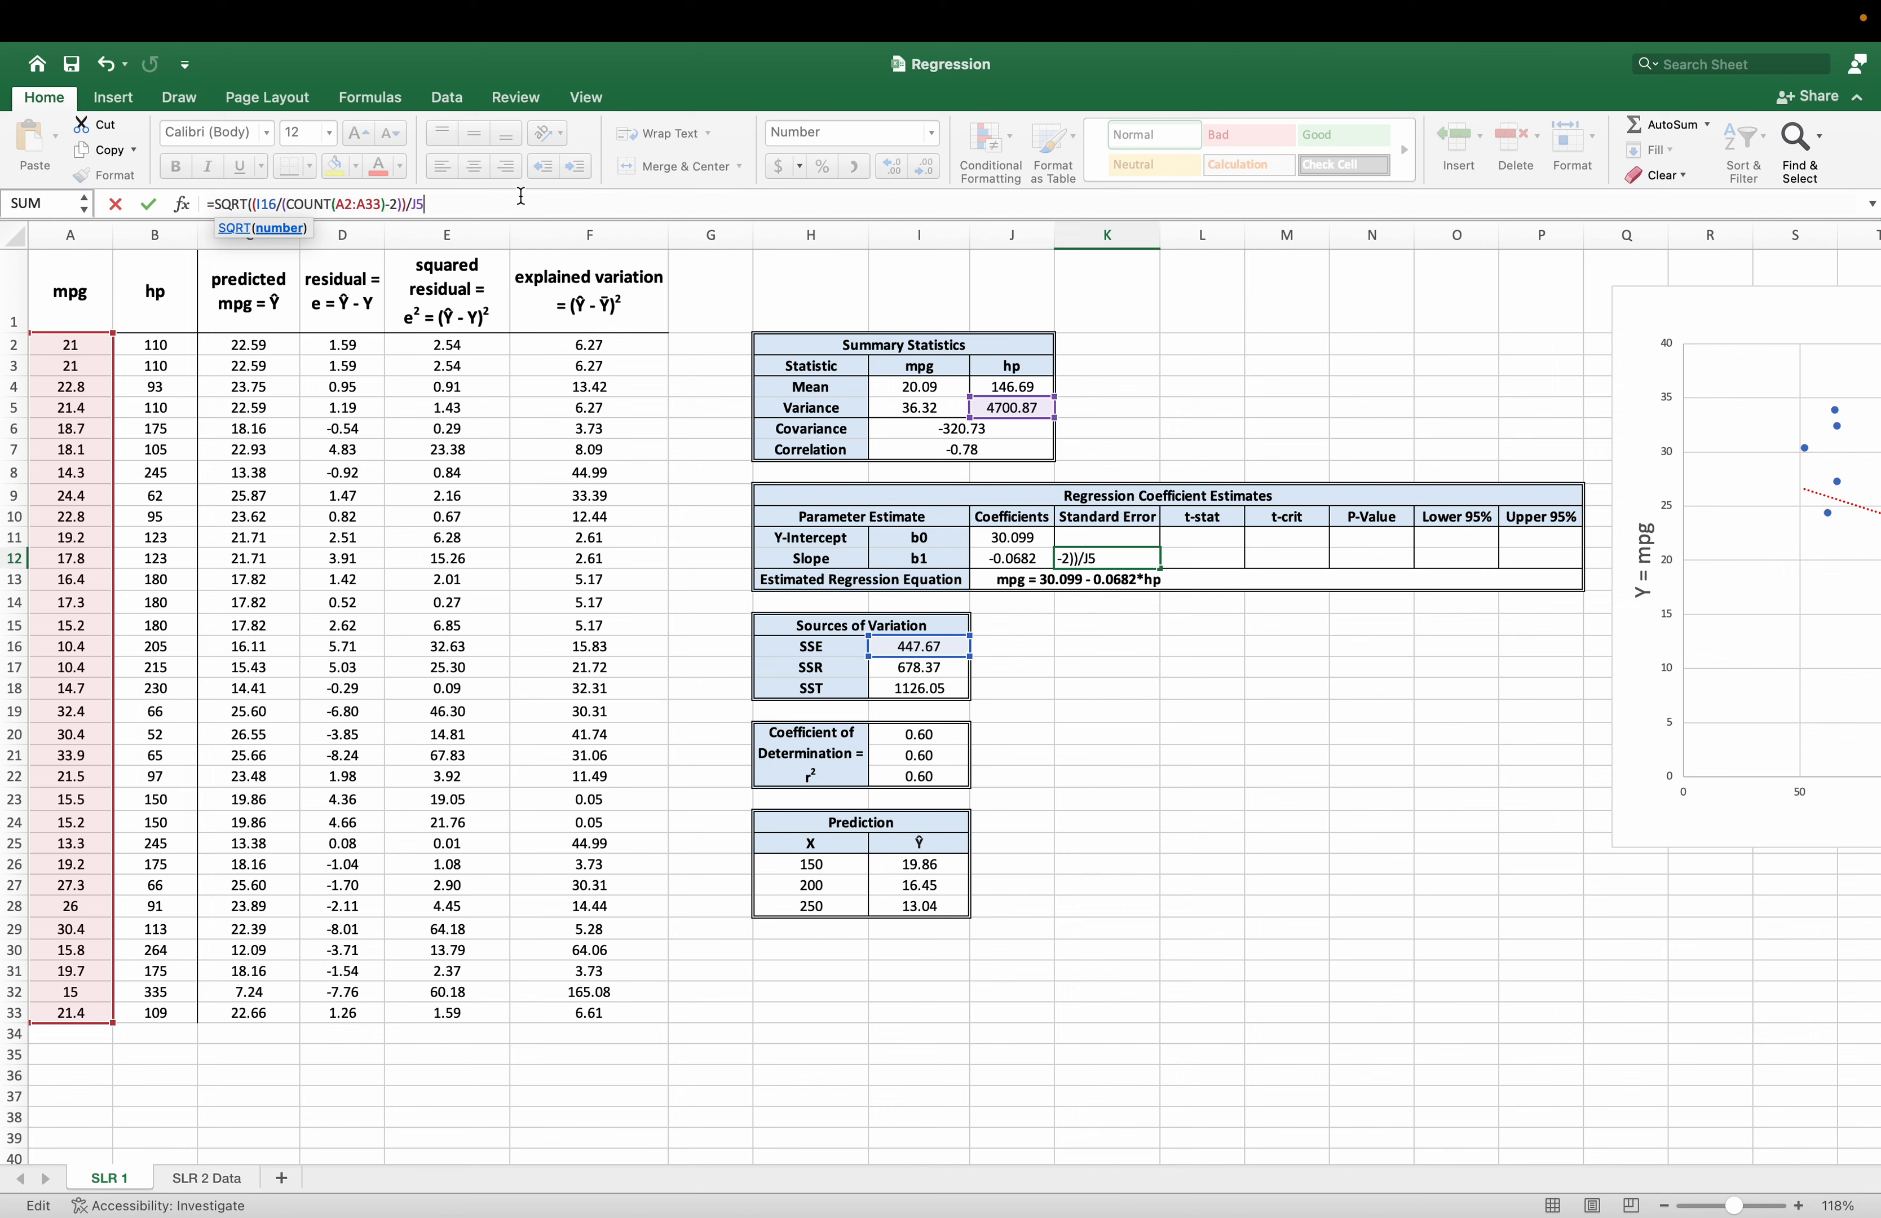
key("Return")
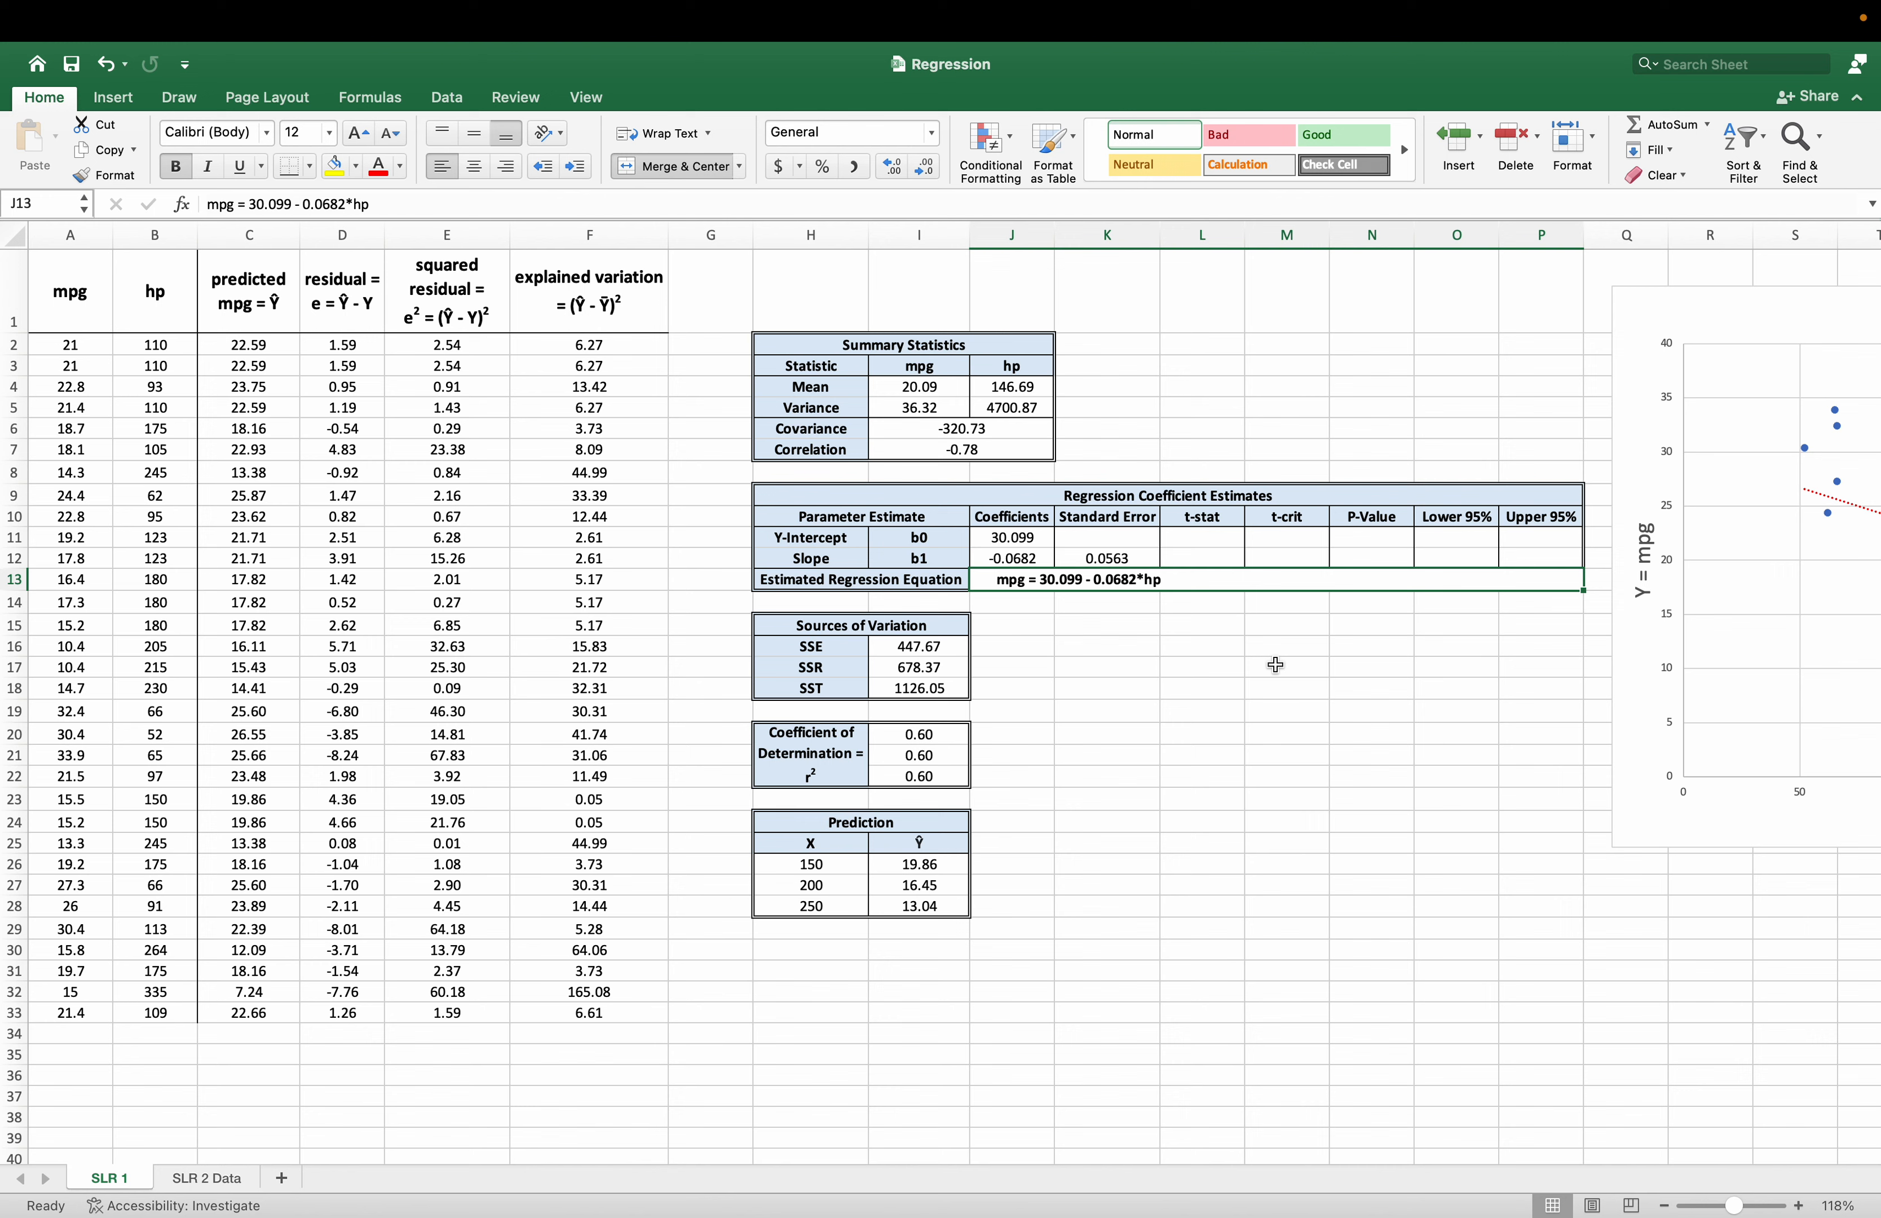
Calculate the slope's t-stat in L12 as coefficient divided by standard error, with =J12/K12.
left_click(1197, 564)
type("=")
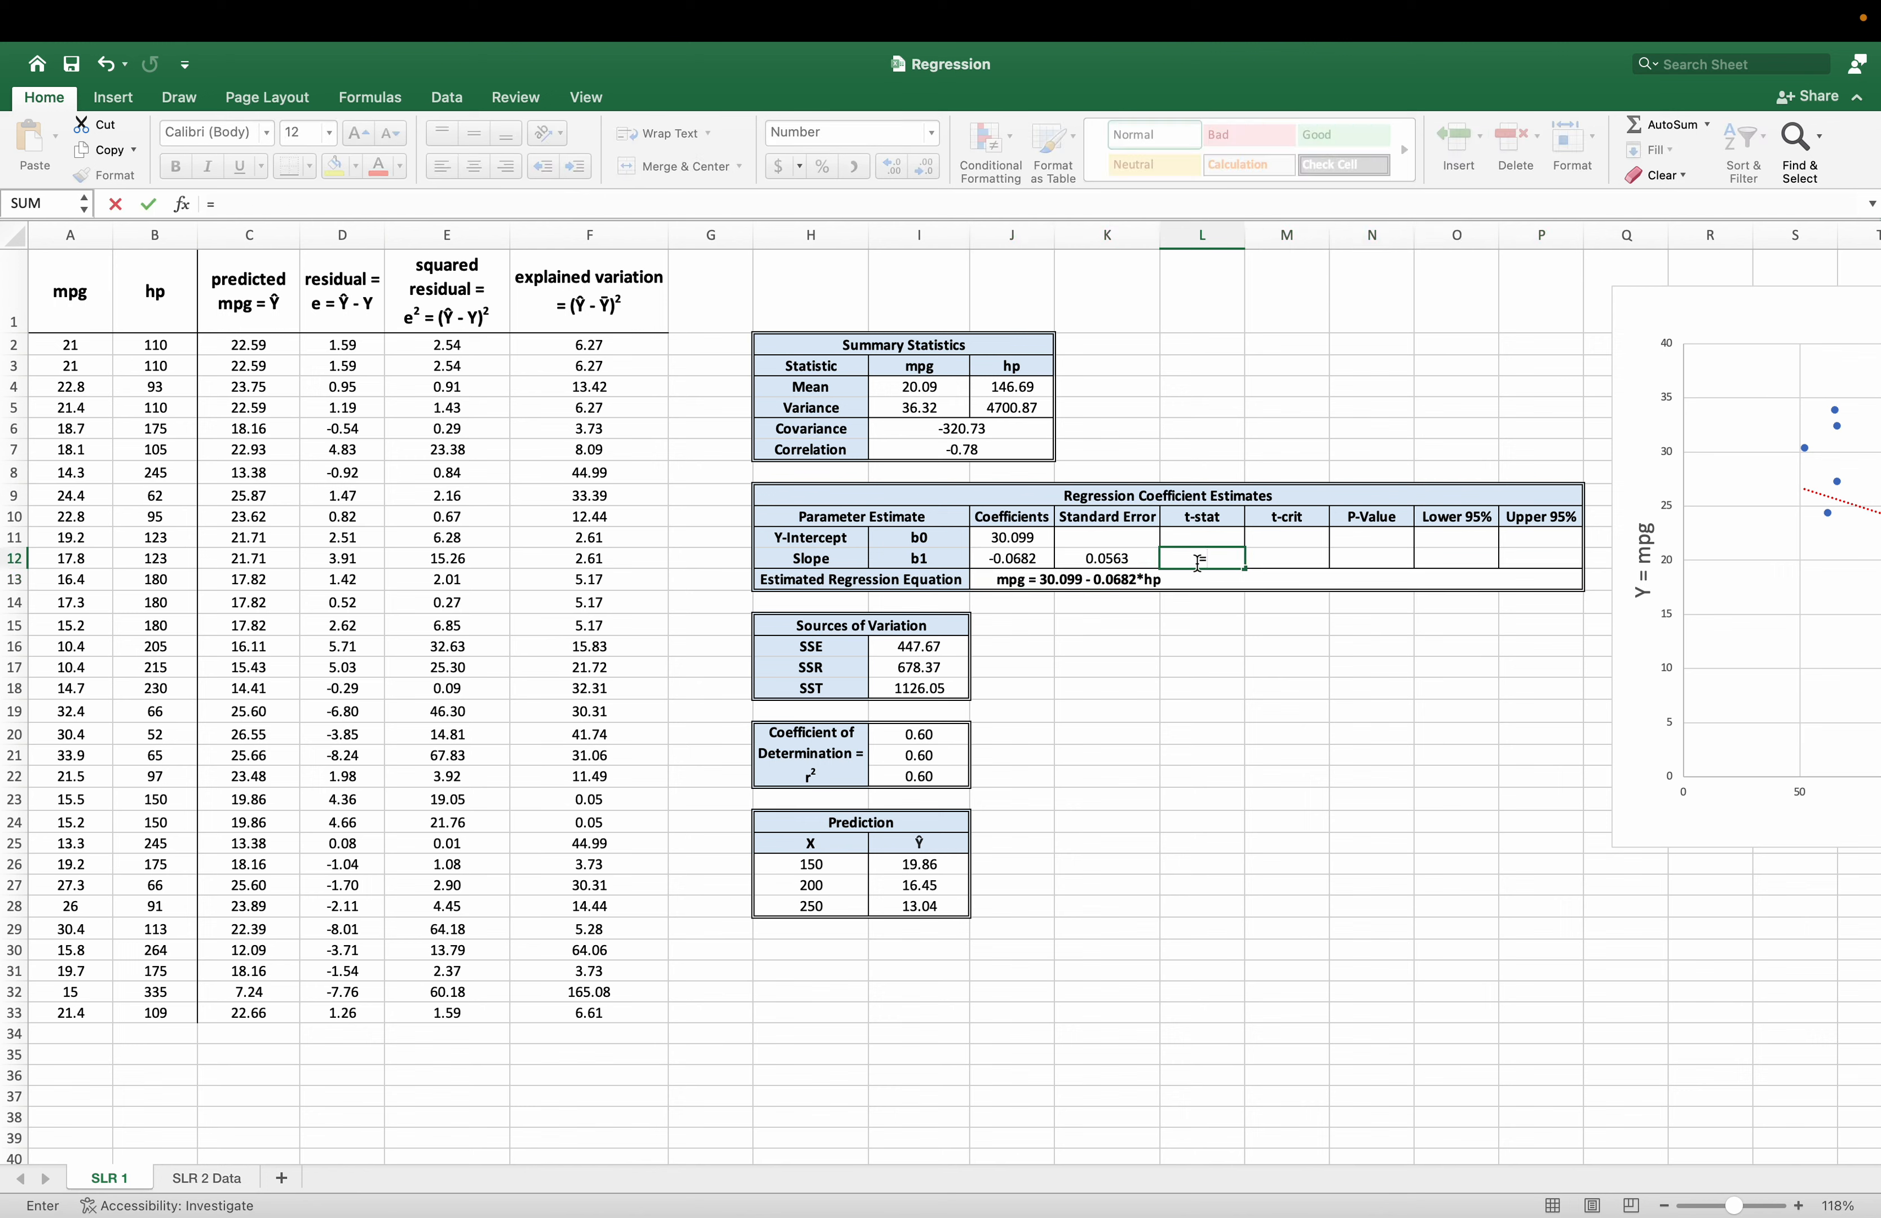
key("Left")
key("Left")
type("/")
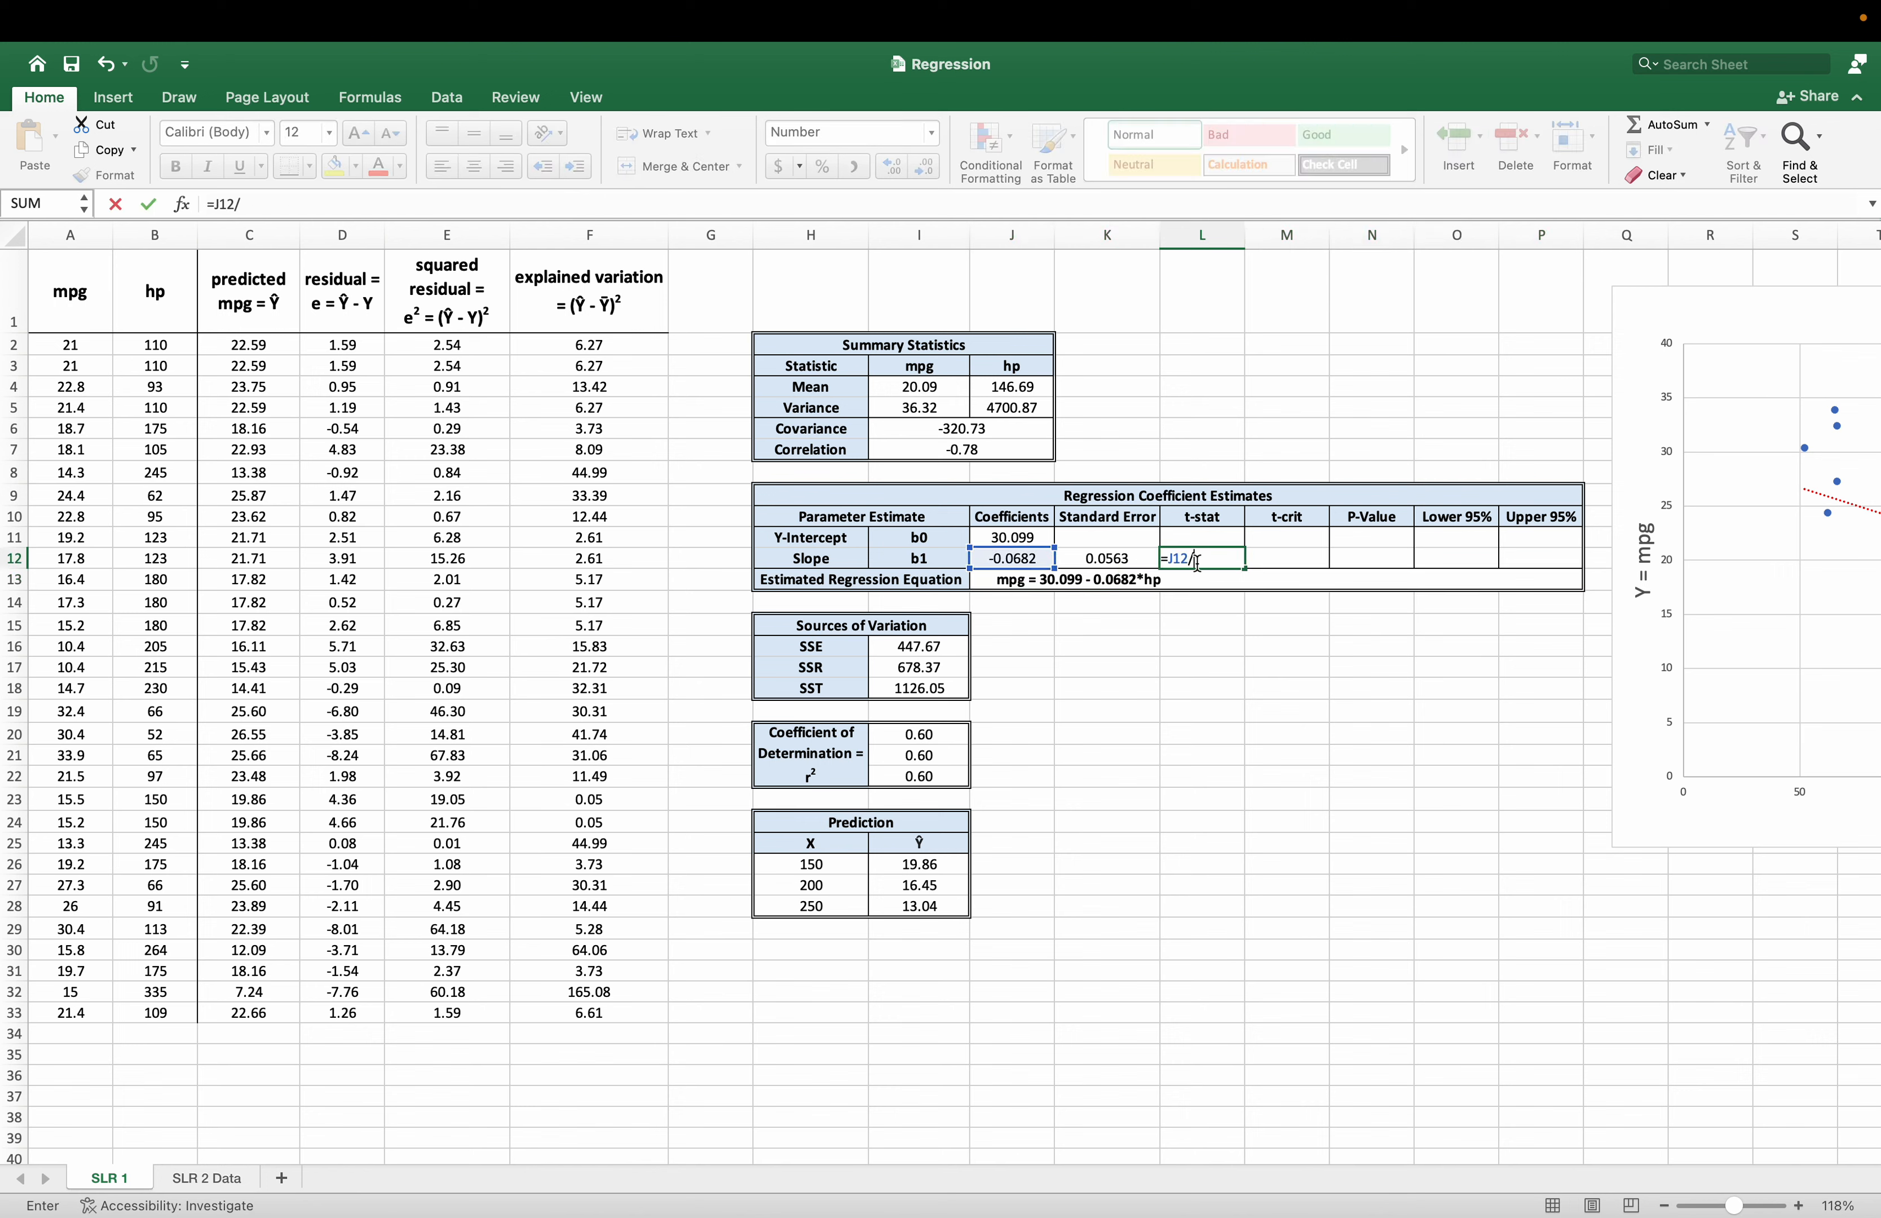
key("Left")
key("Return")
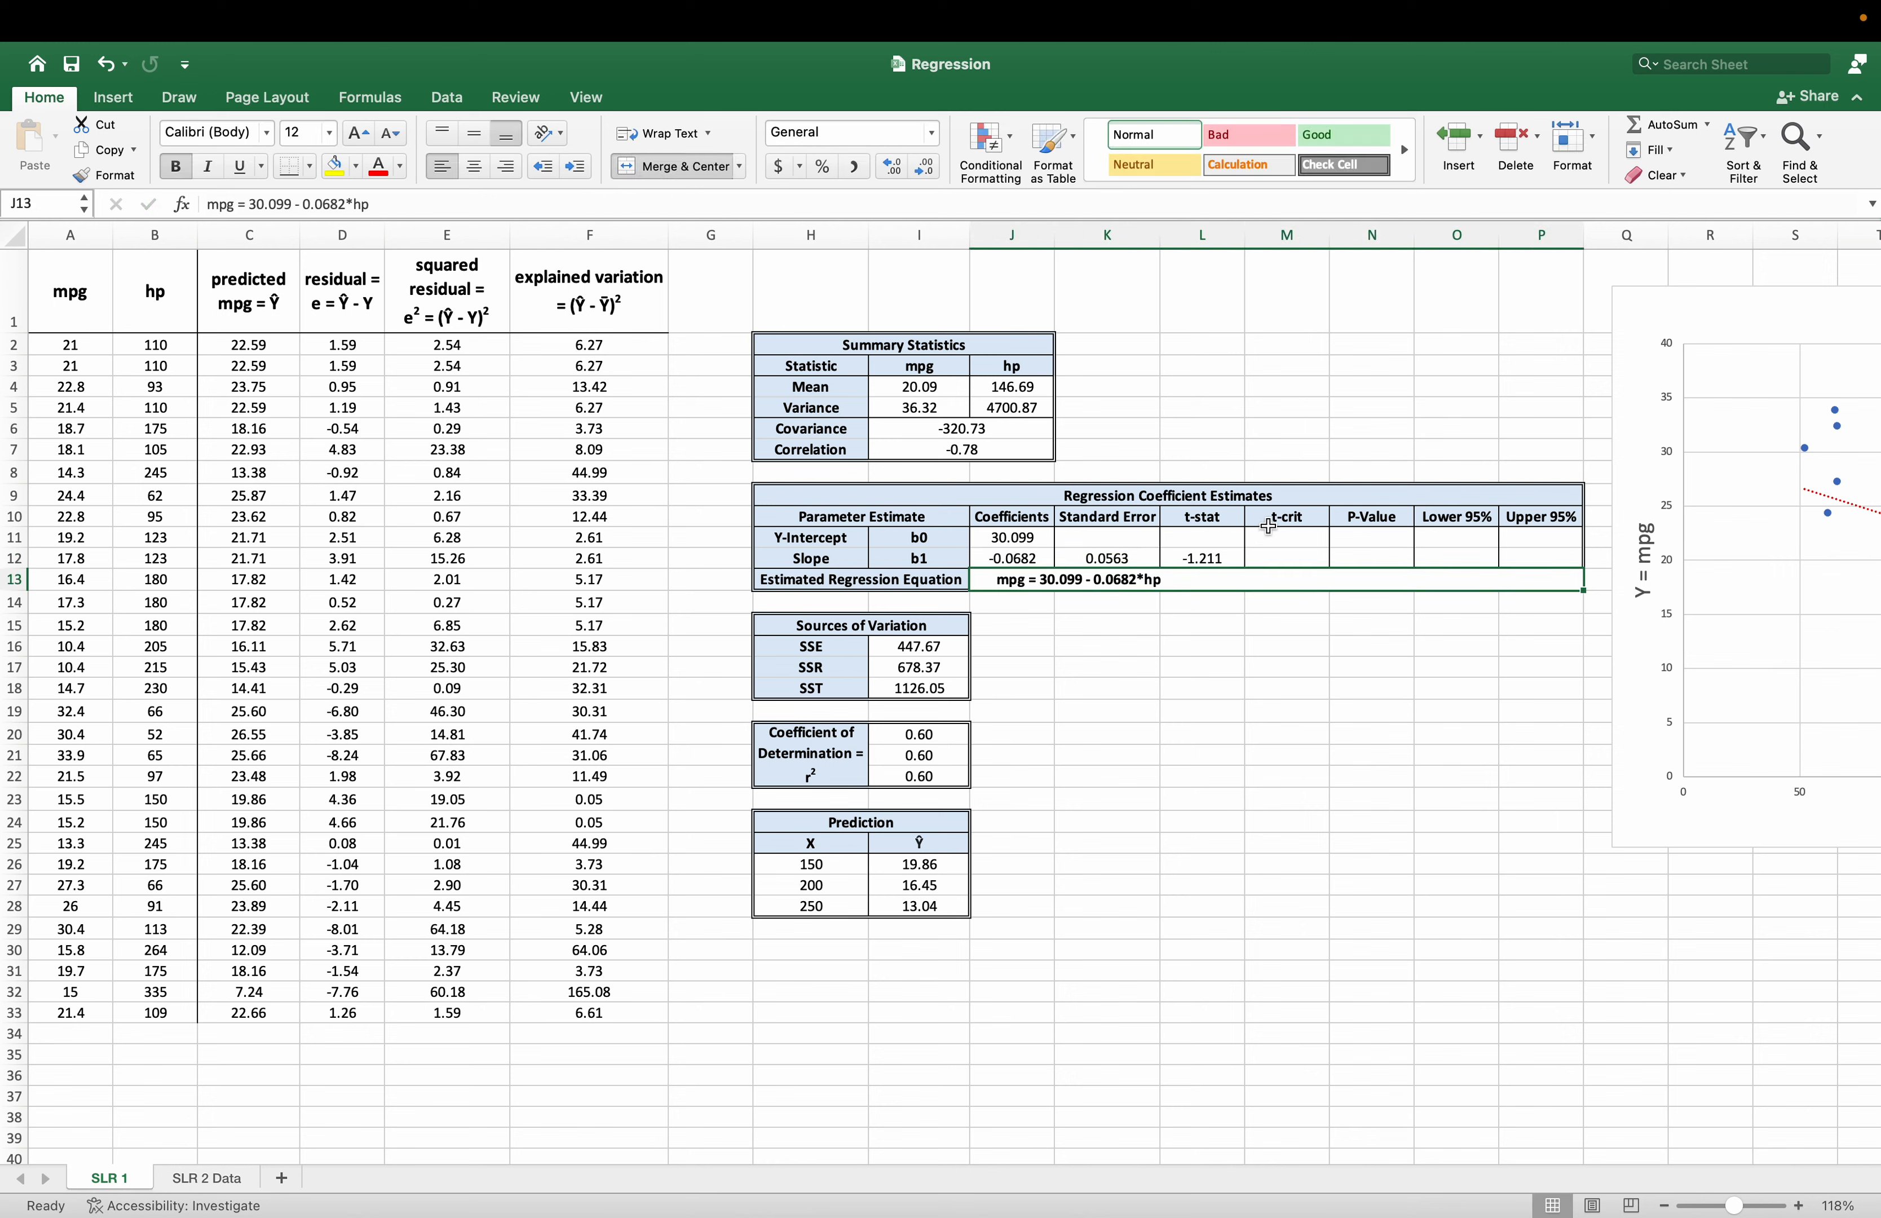
Calculate the slope's two-sided critical t value at 5% significance in M12, with =T.INV(1-.05/2,(COUNT(A2:A33)-2)).
key("Up")
key("Right")
key("Right")
key("Right")
type("=")
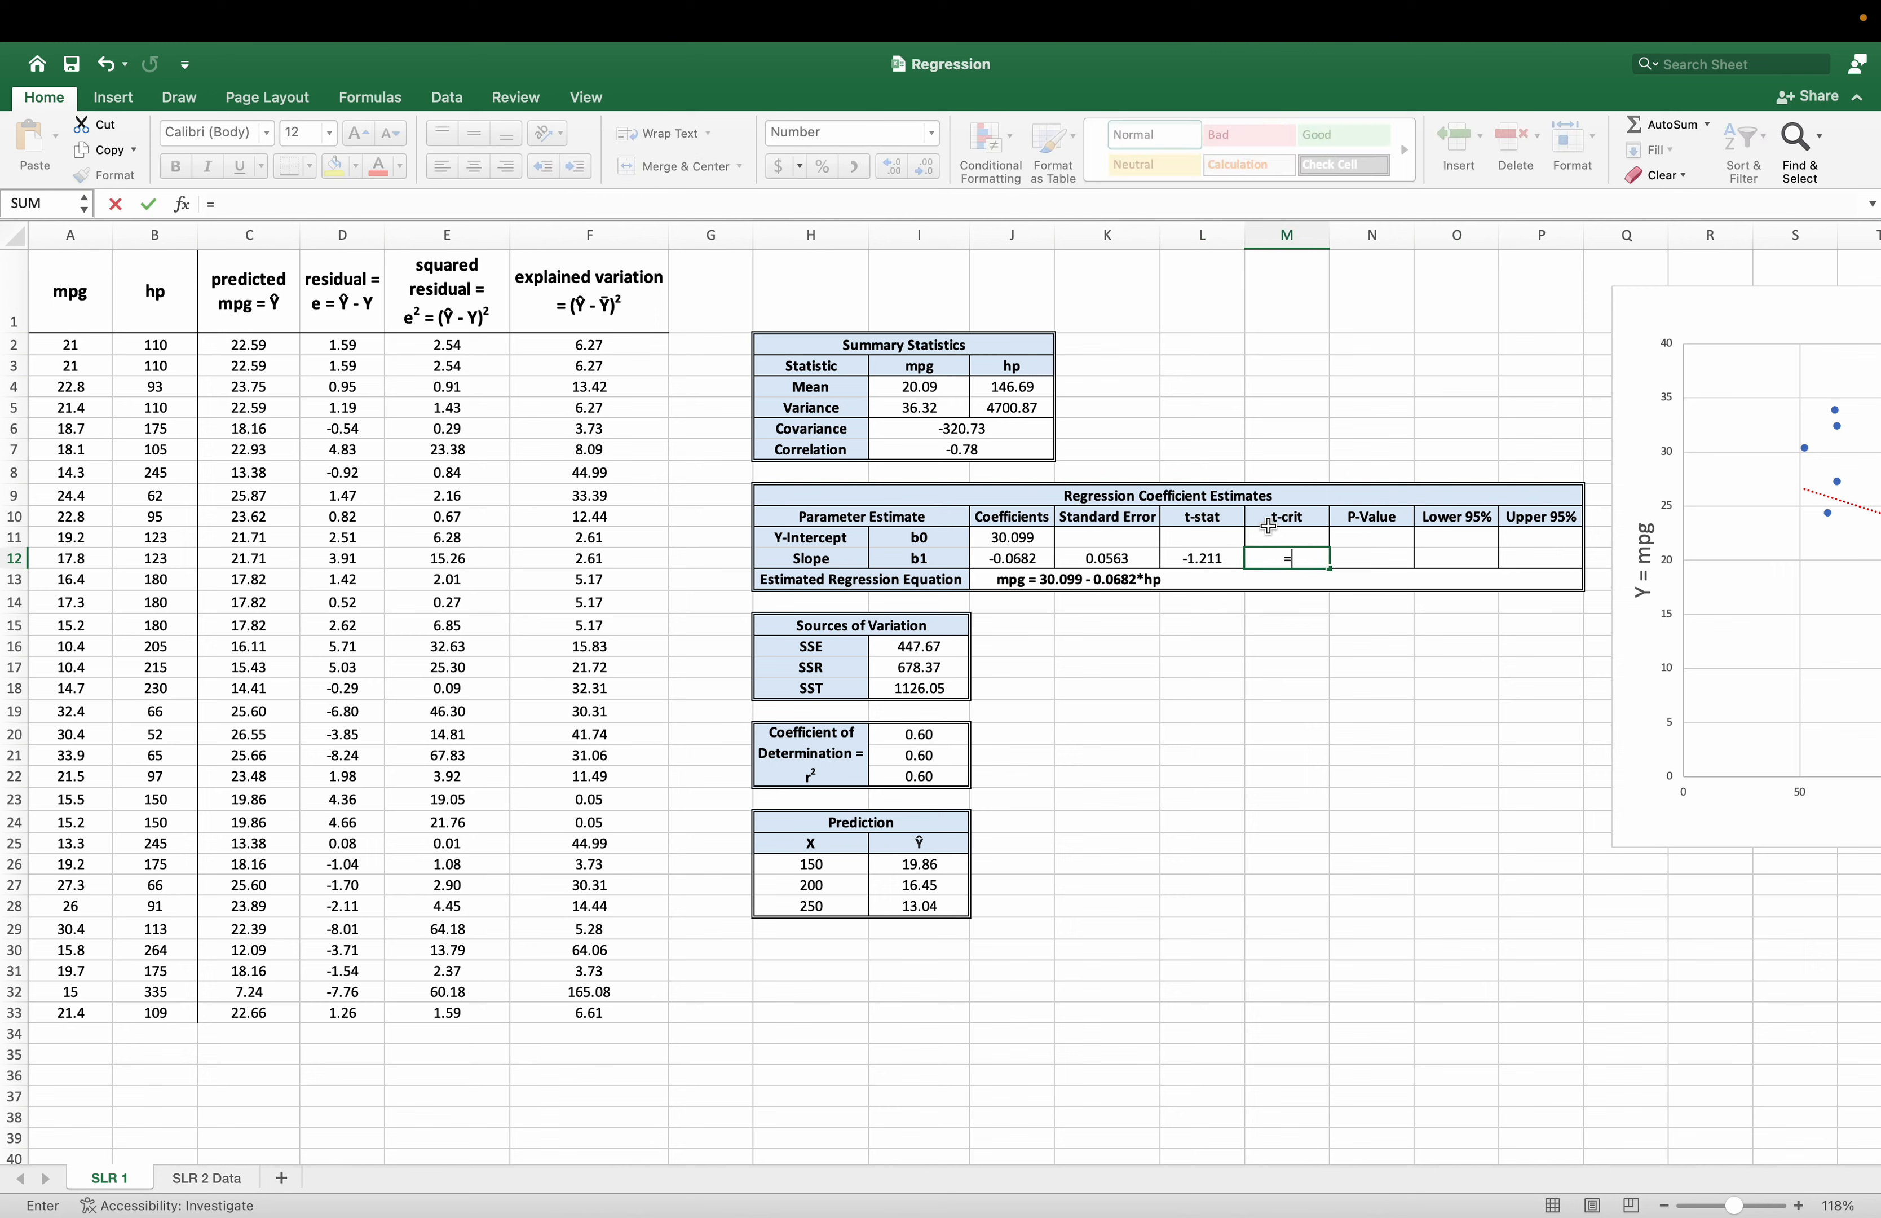
type("t.inv")
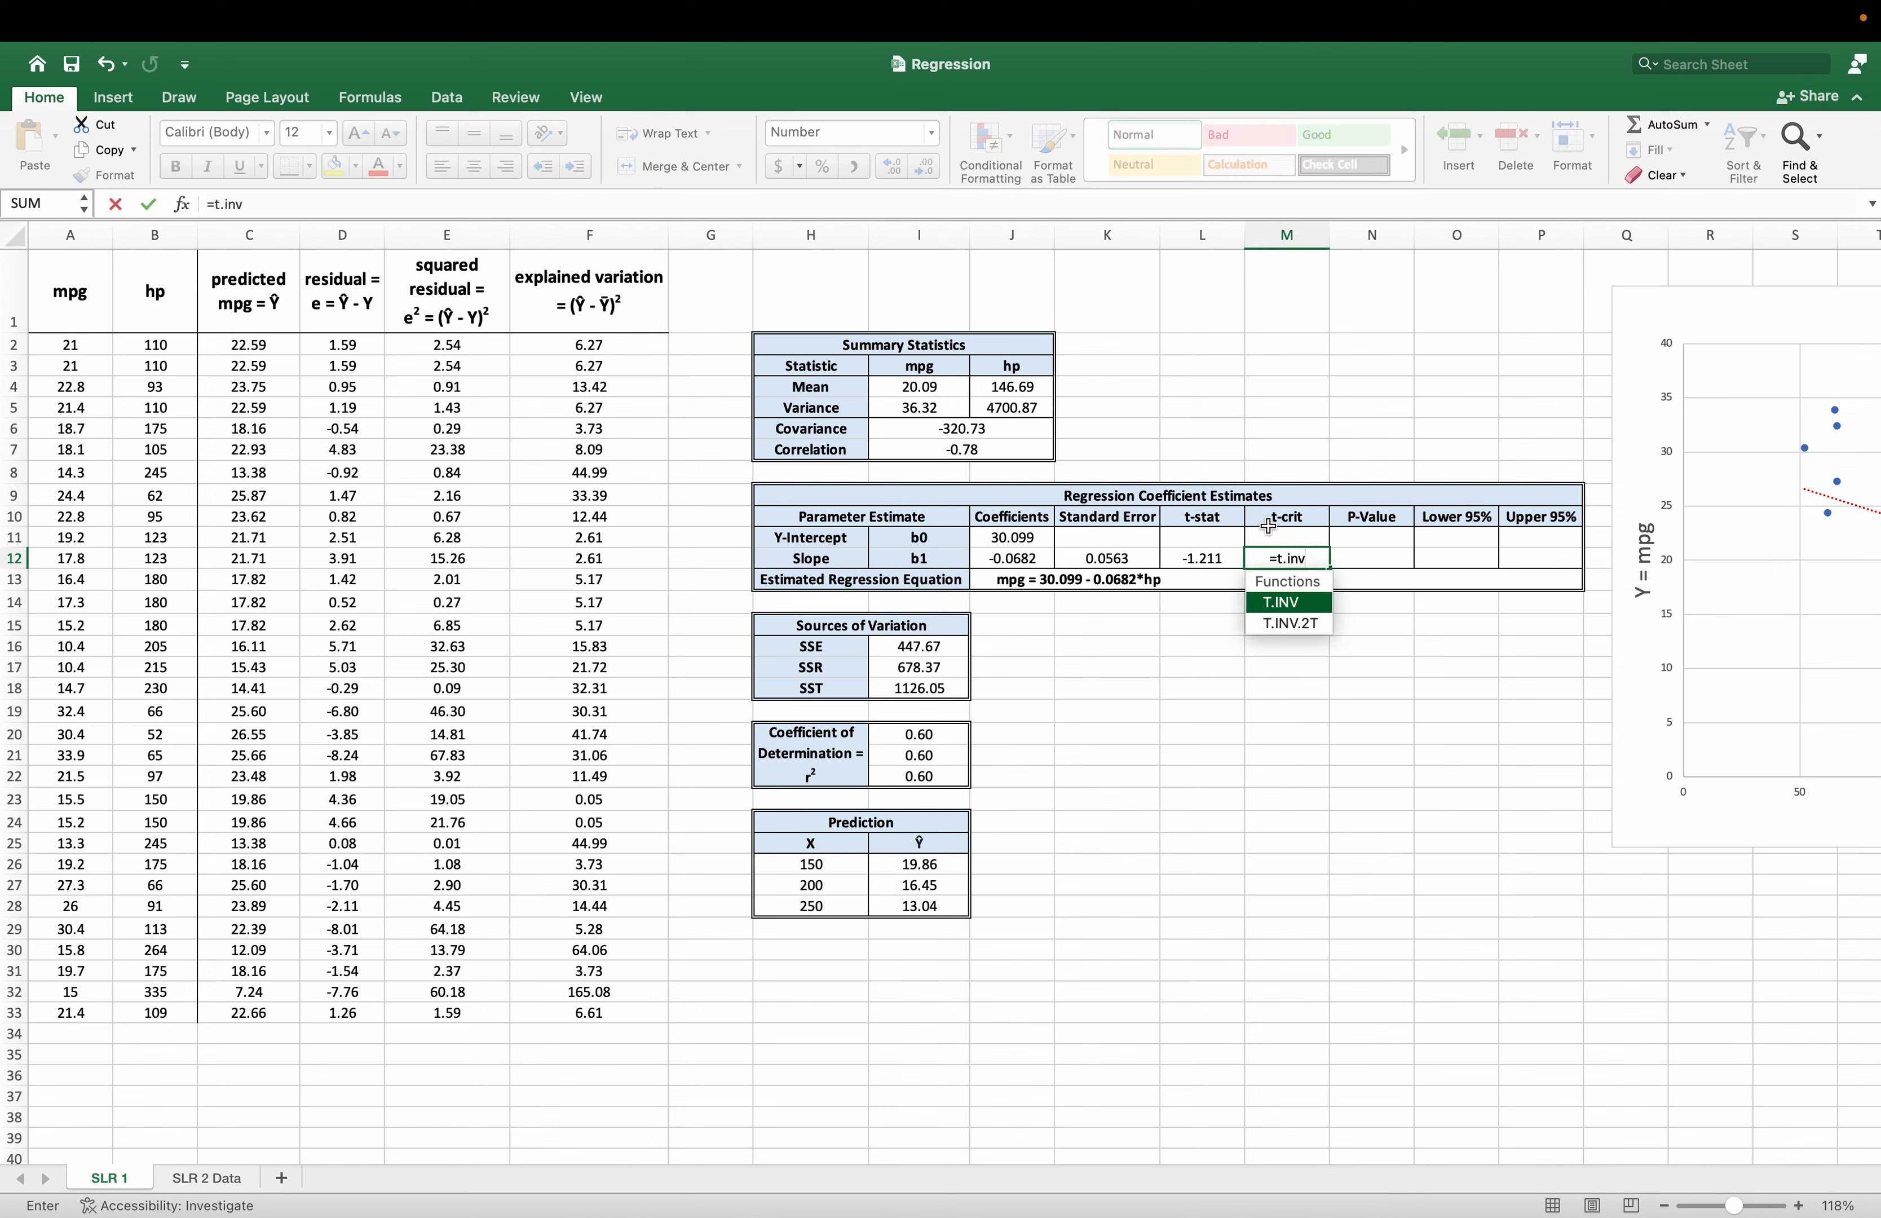
key("Tab")
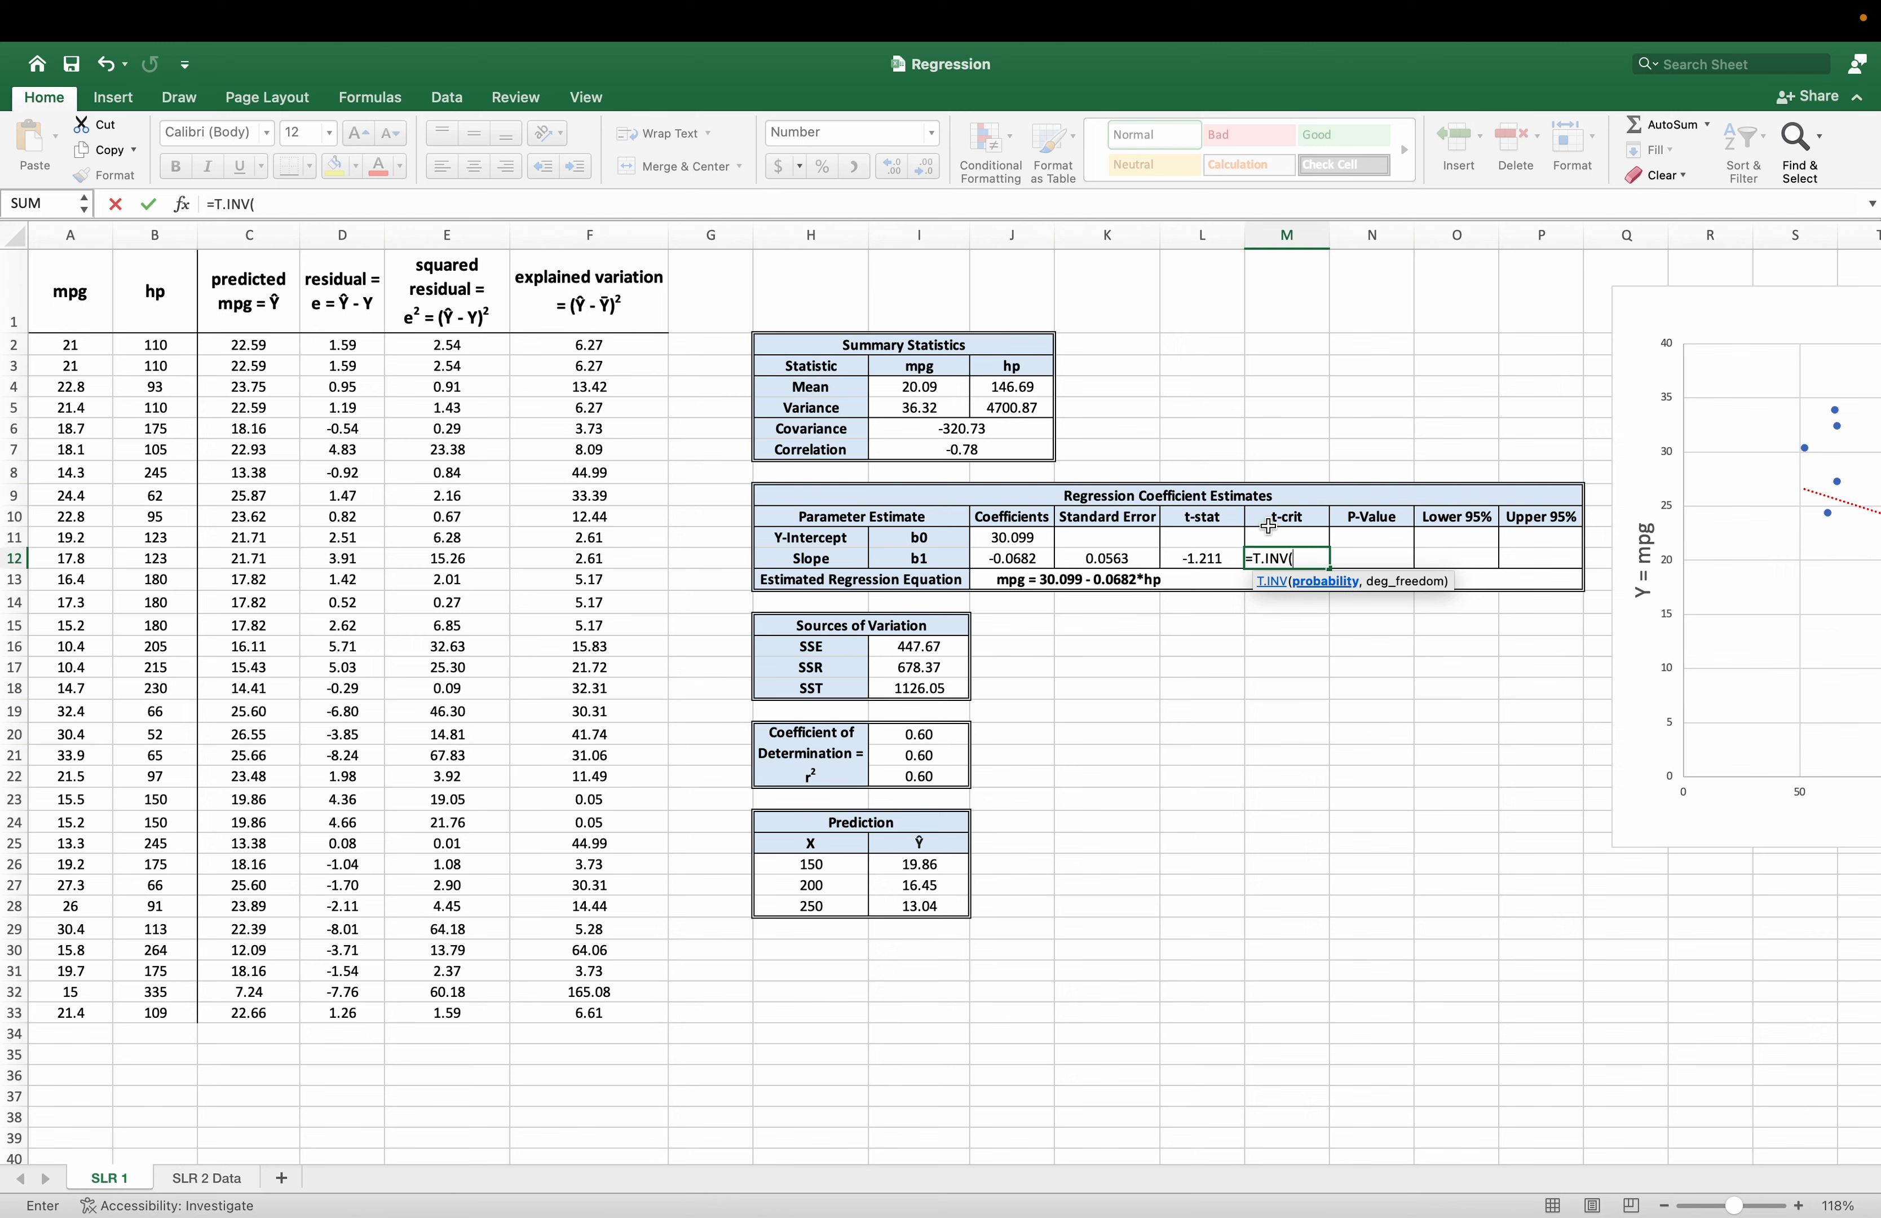
type("1-.05/")
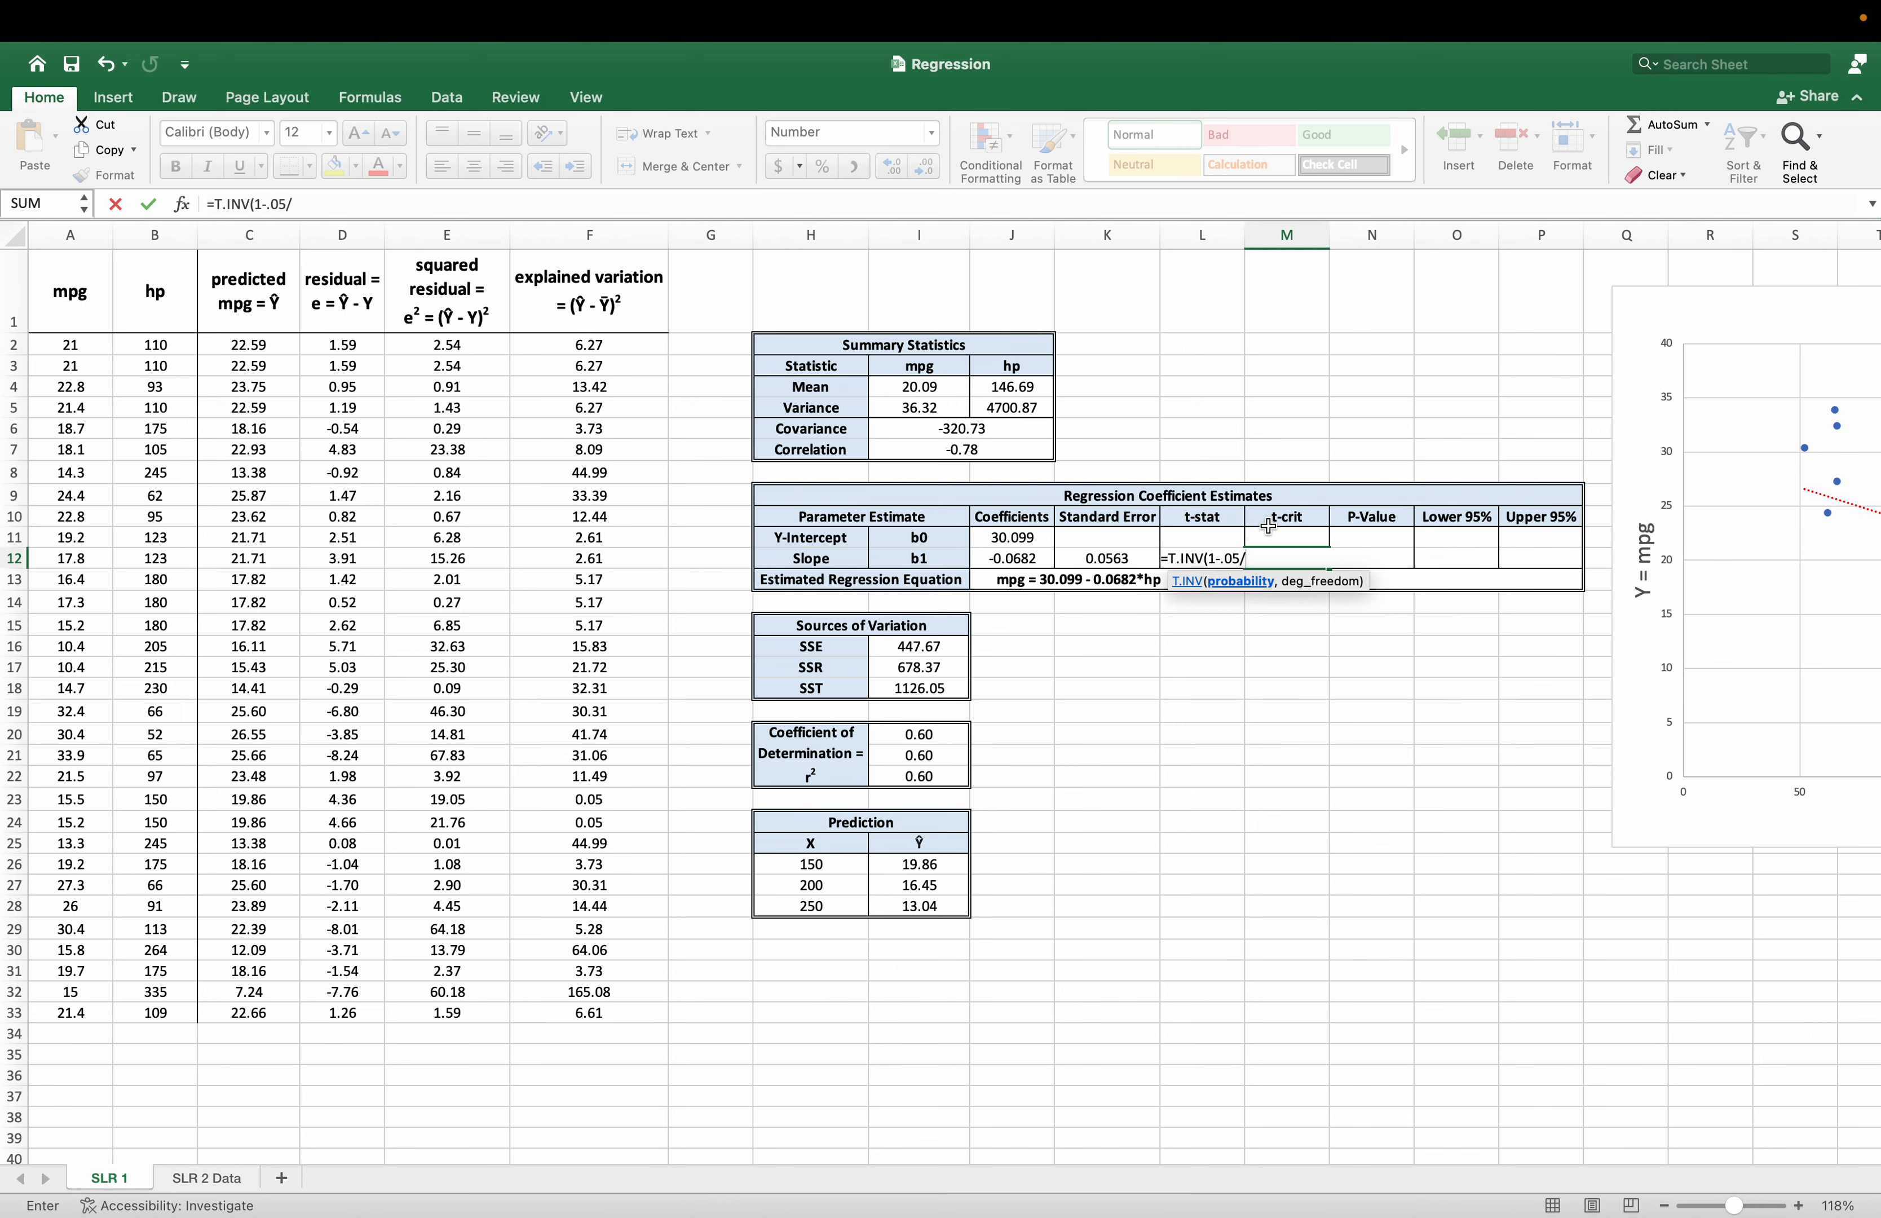
type("2,(COUNT(")
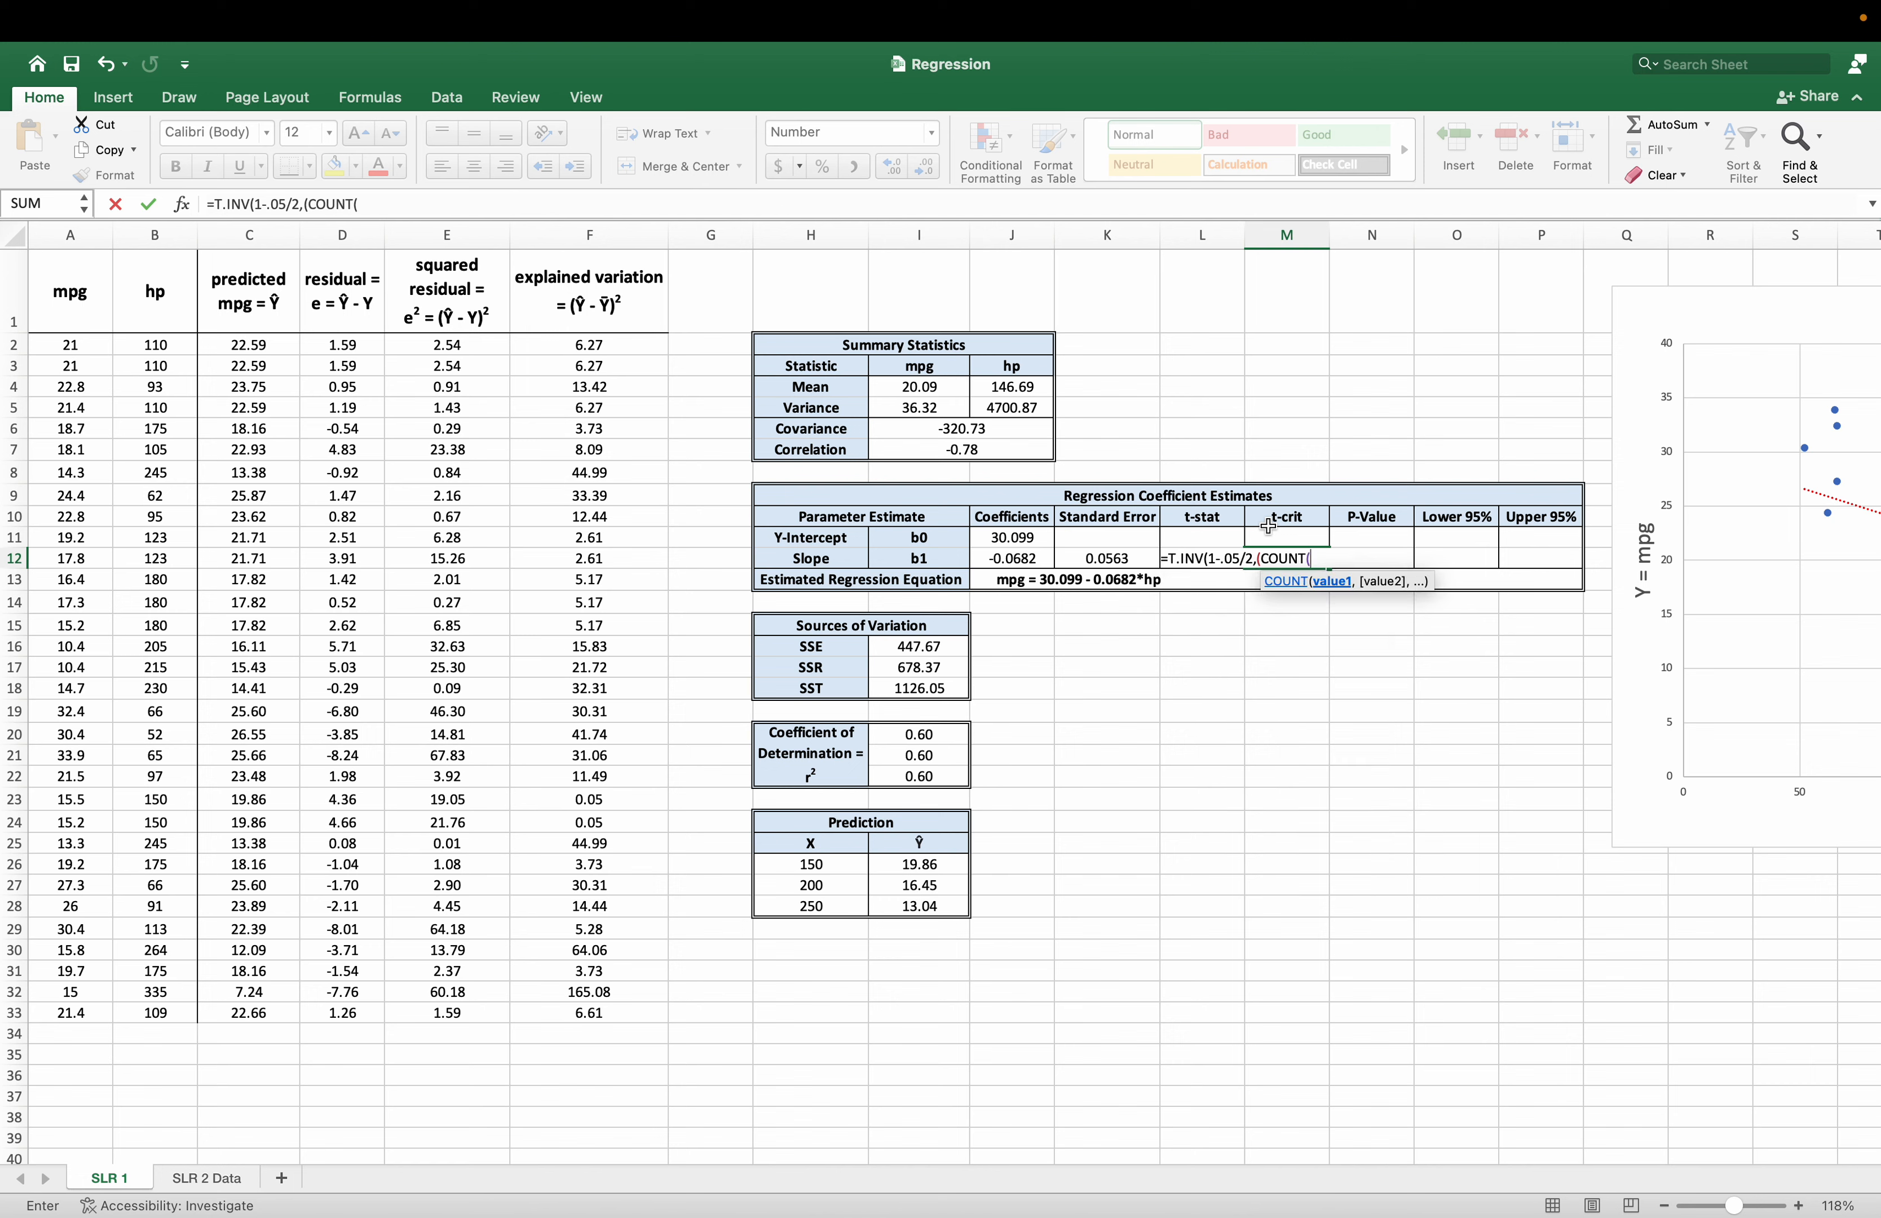
left_click_drag(71, 345, 75, 1010)
type(")")
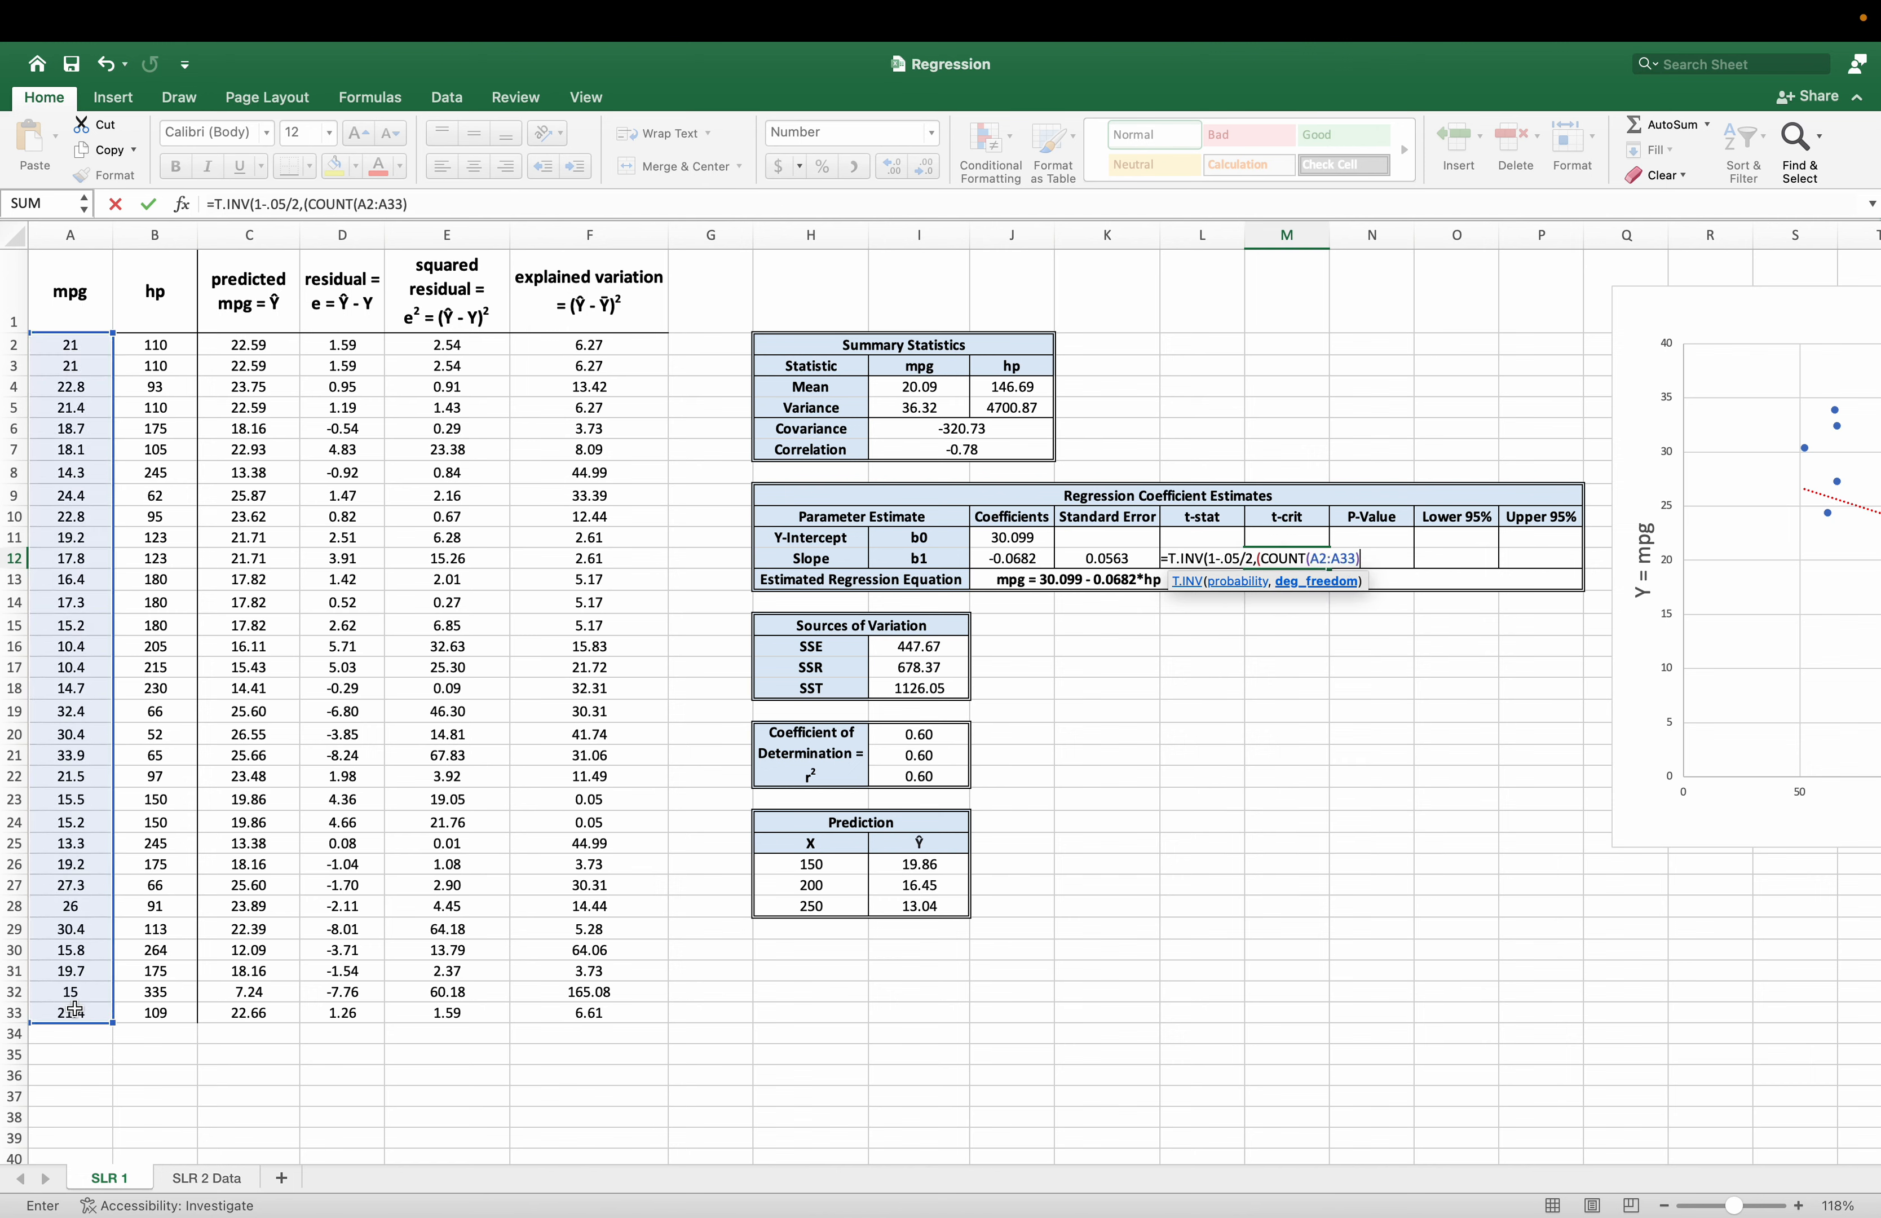
type("-2)")
key("Return")
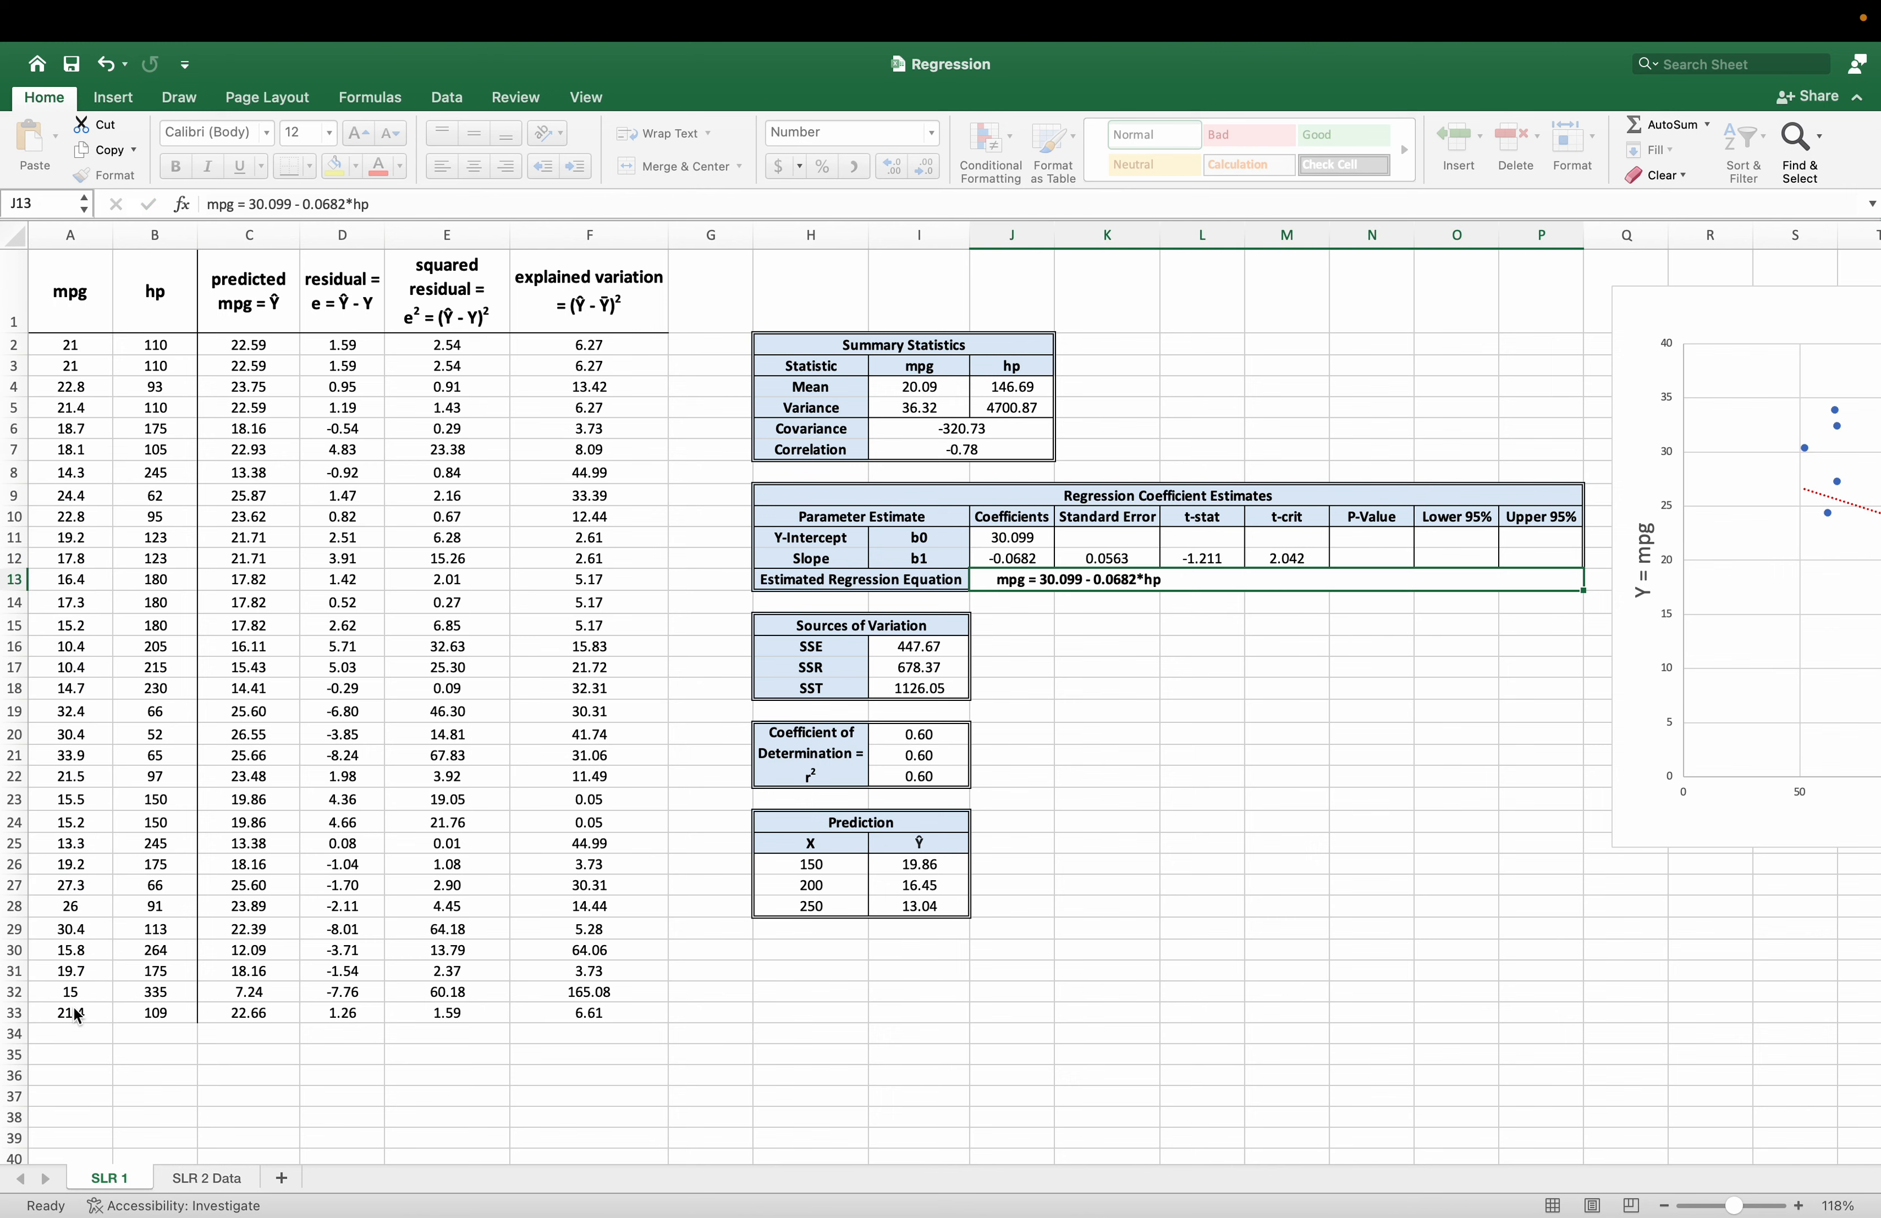
Calculate the slope's two-tailed p-value in N12 from the absolute t-stat, with =T.DIST.2T(ABS(L12),(COUNT(A2:A33)-2)).
key("Up")
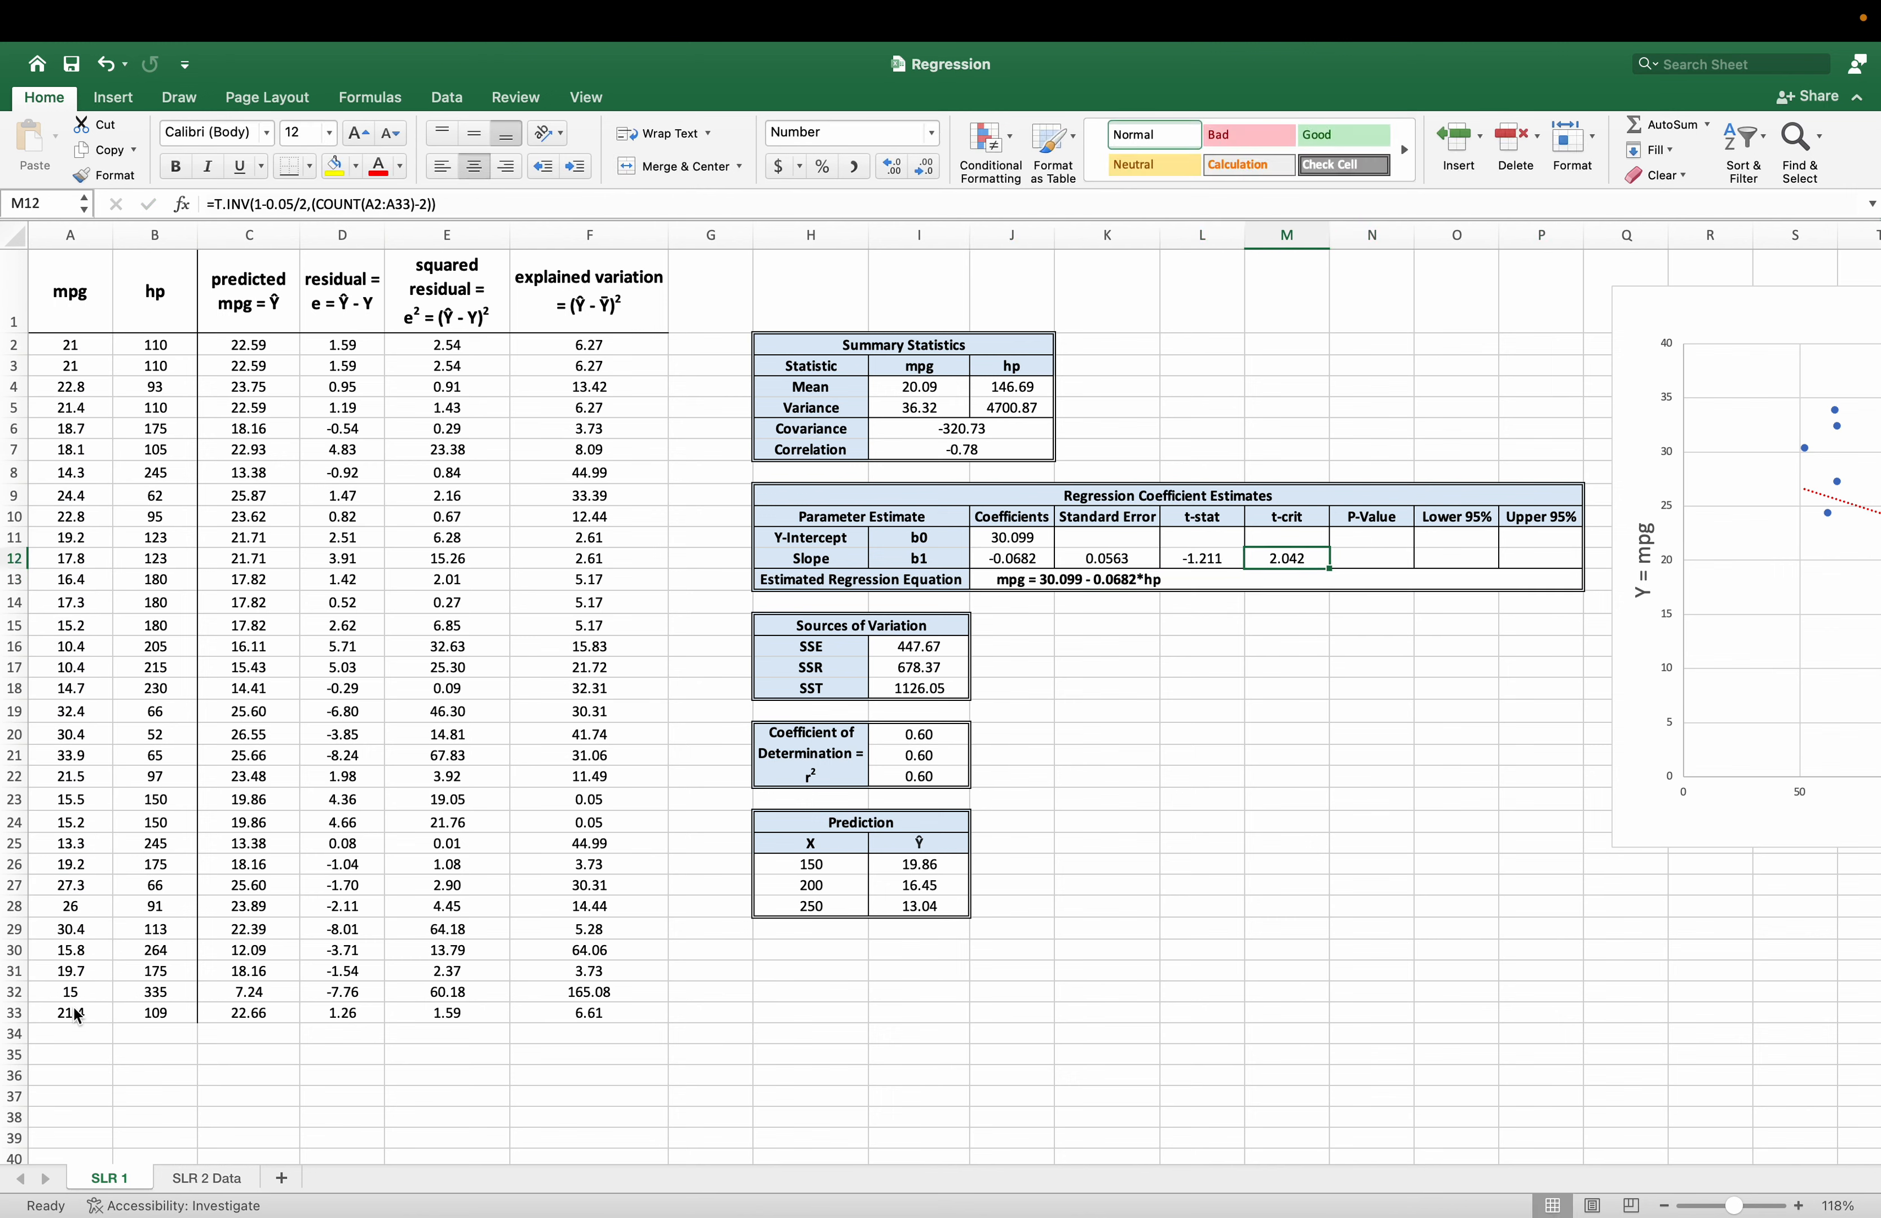
key("Right")
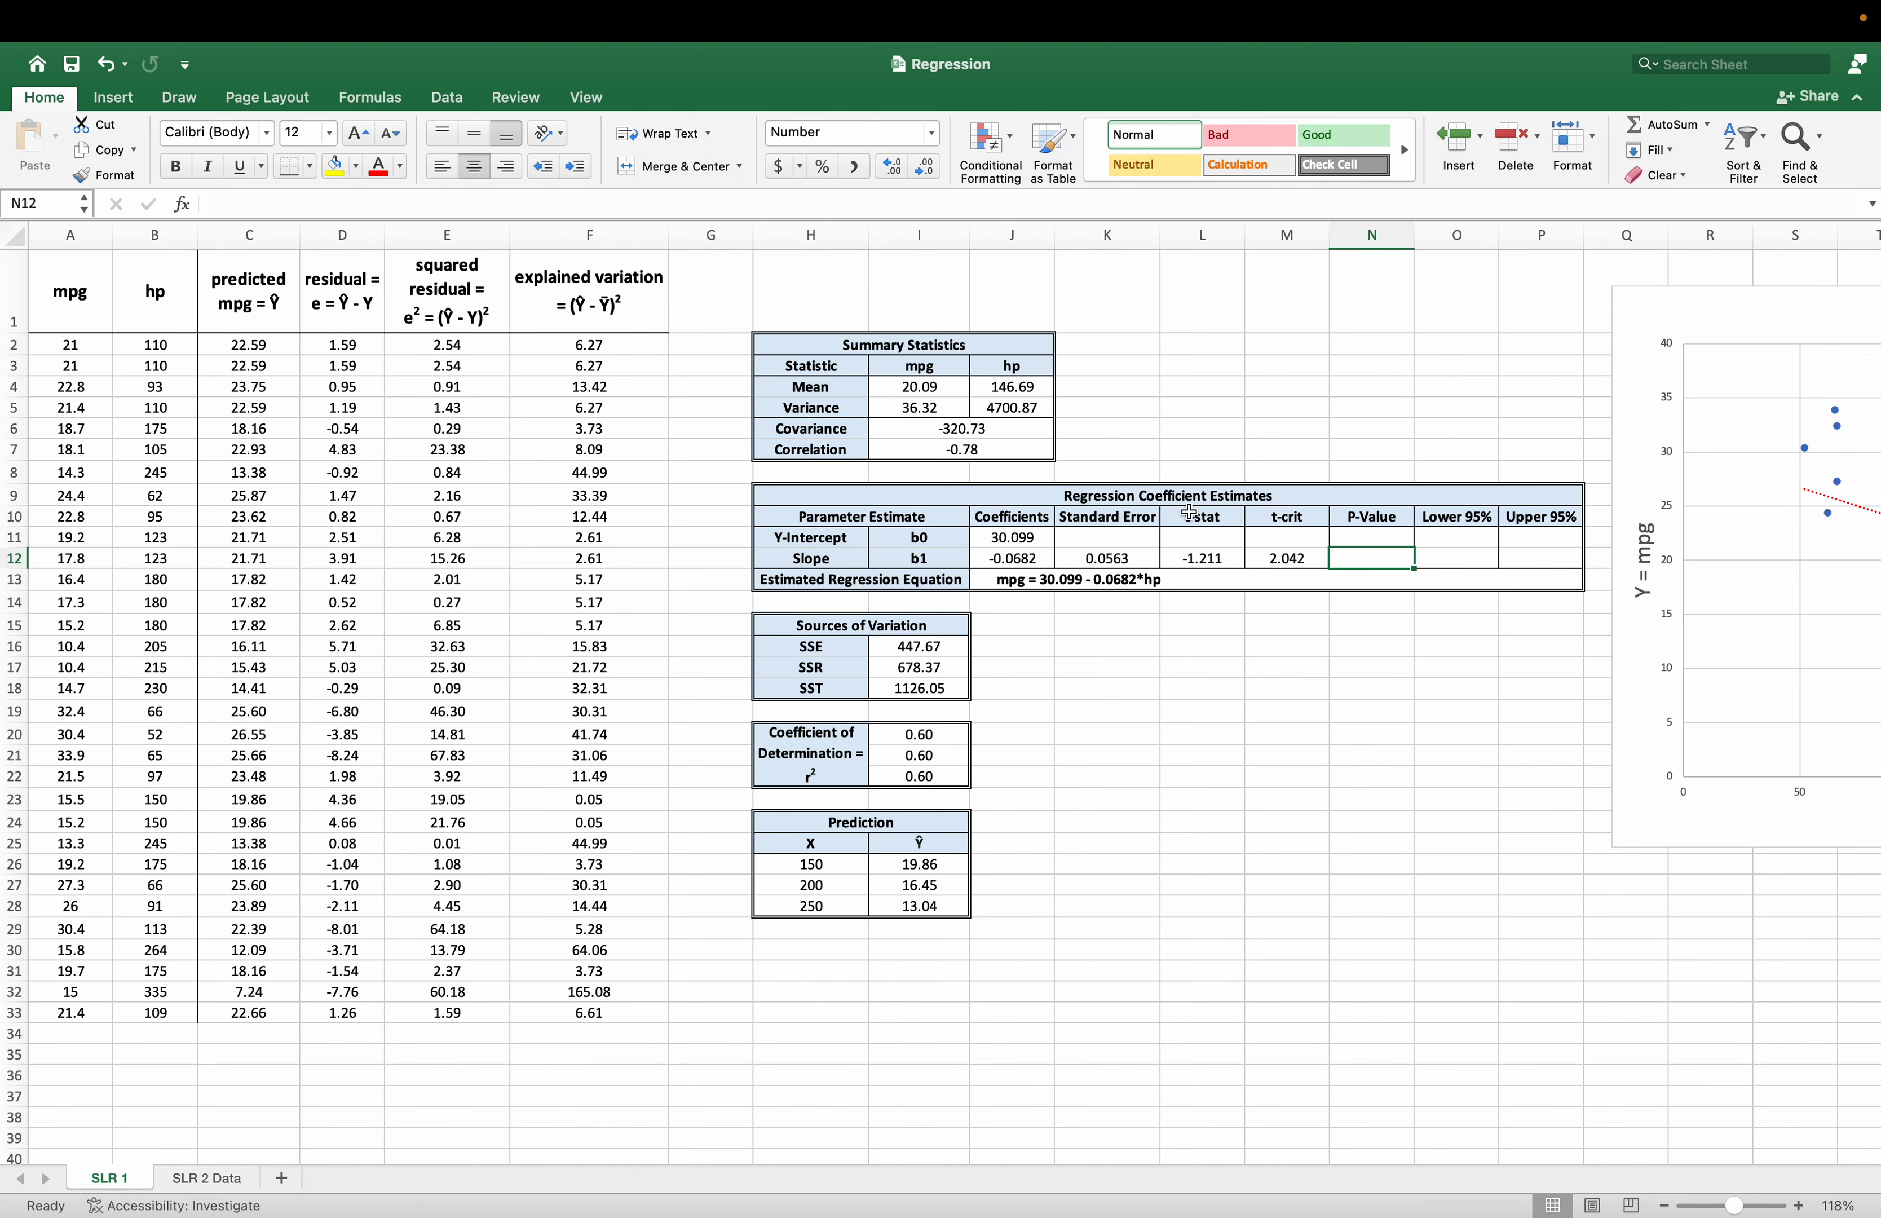
type("=td")
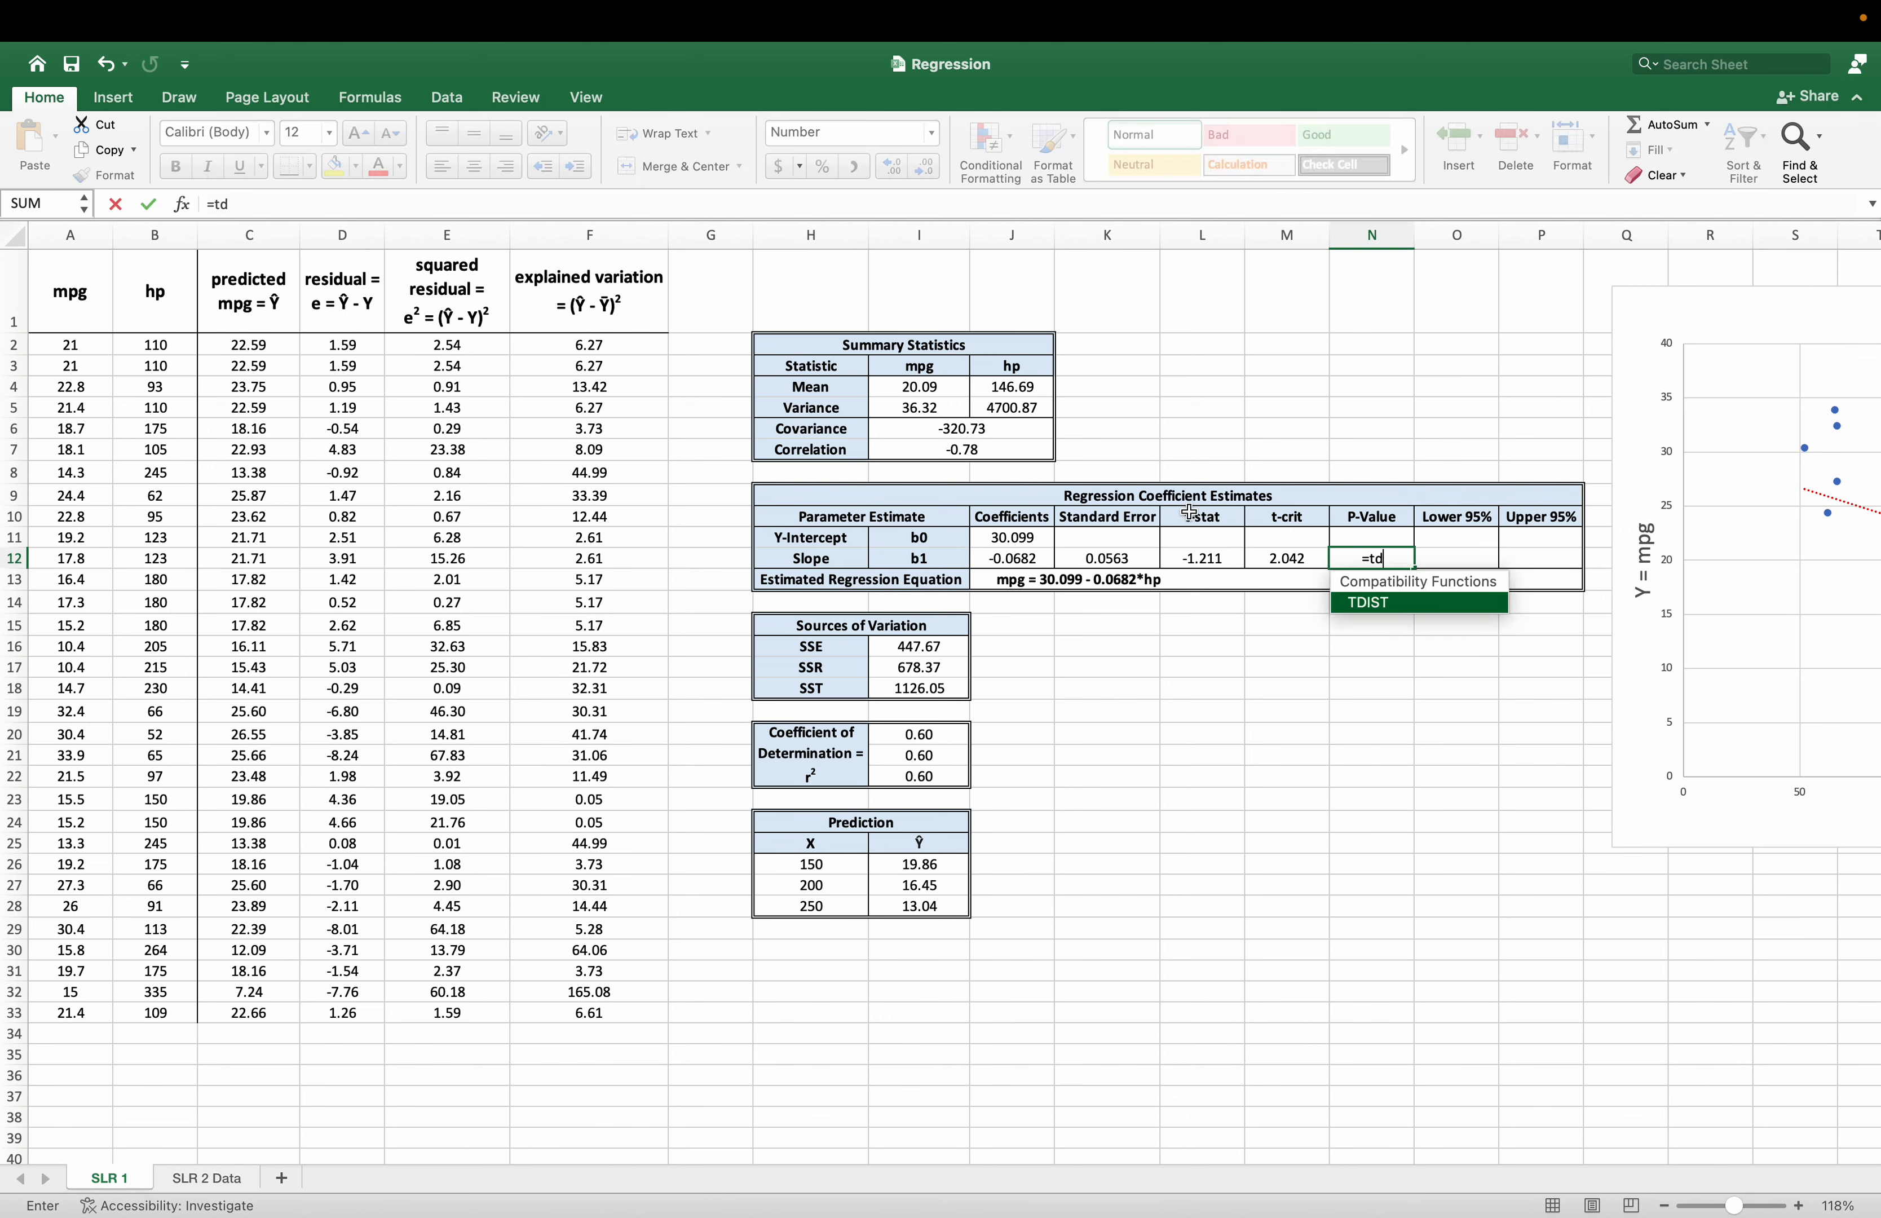
key("BackSpace")
type(".di")
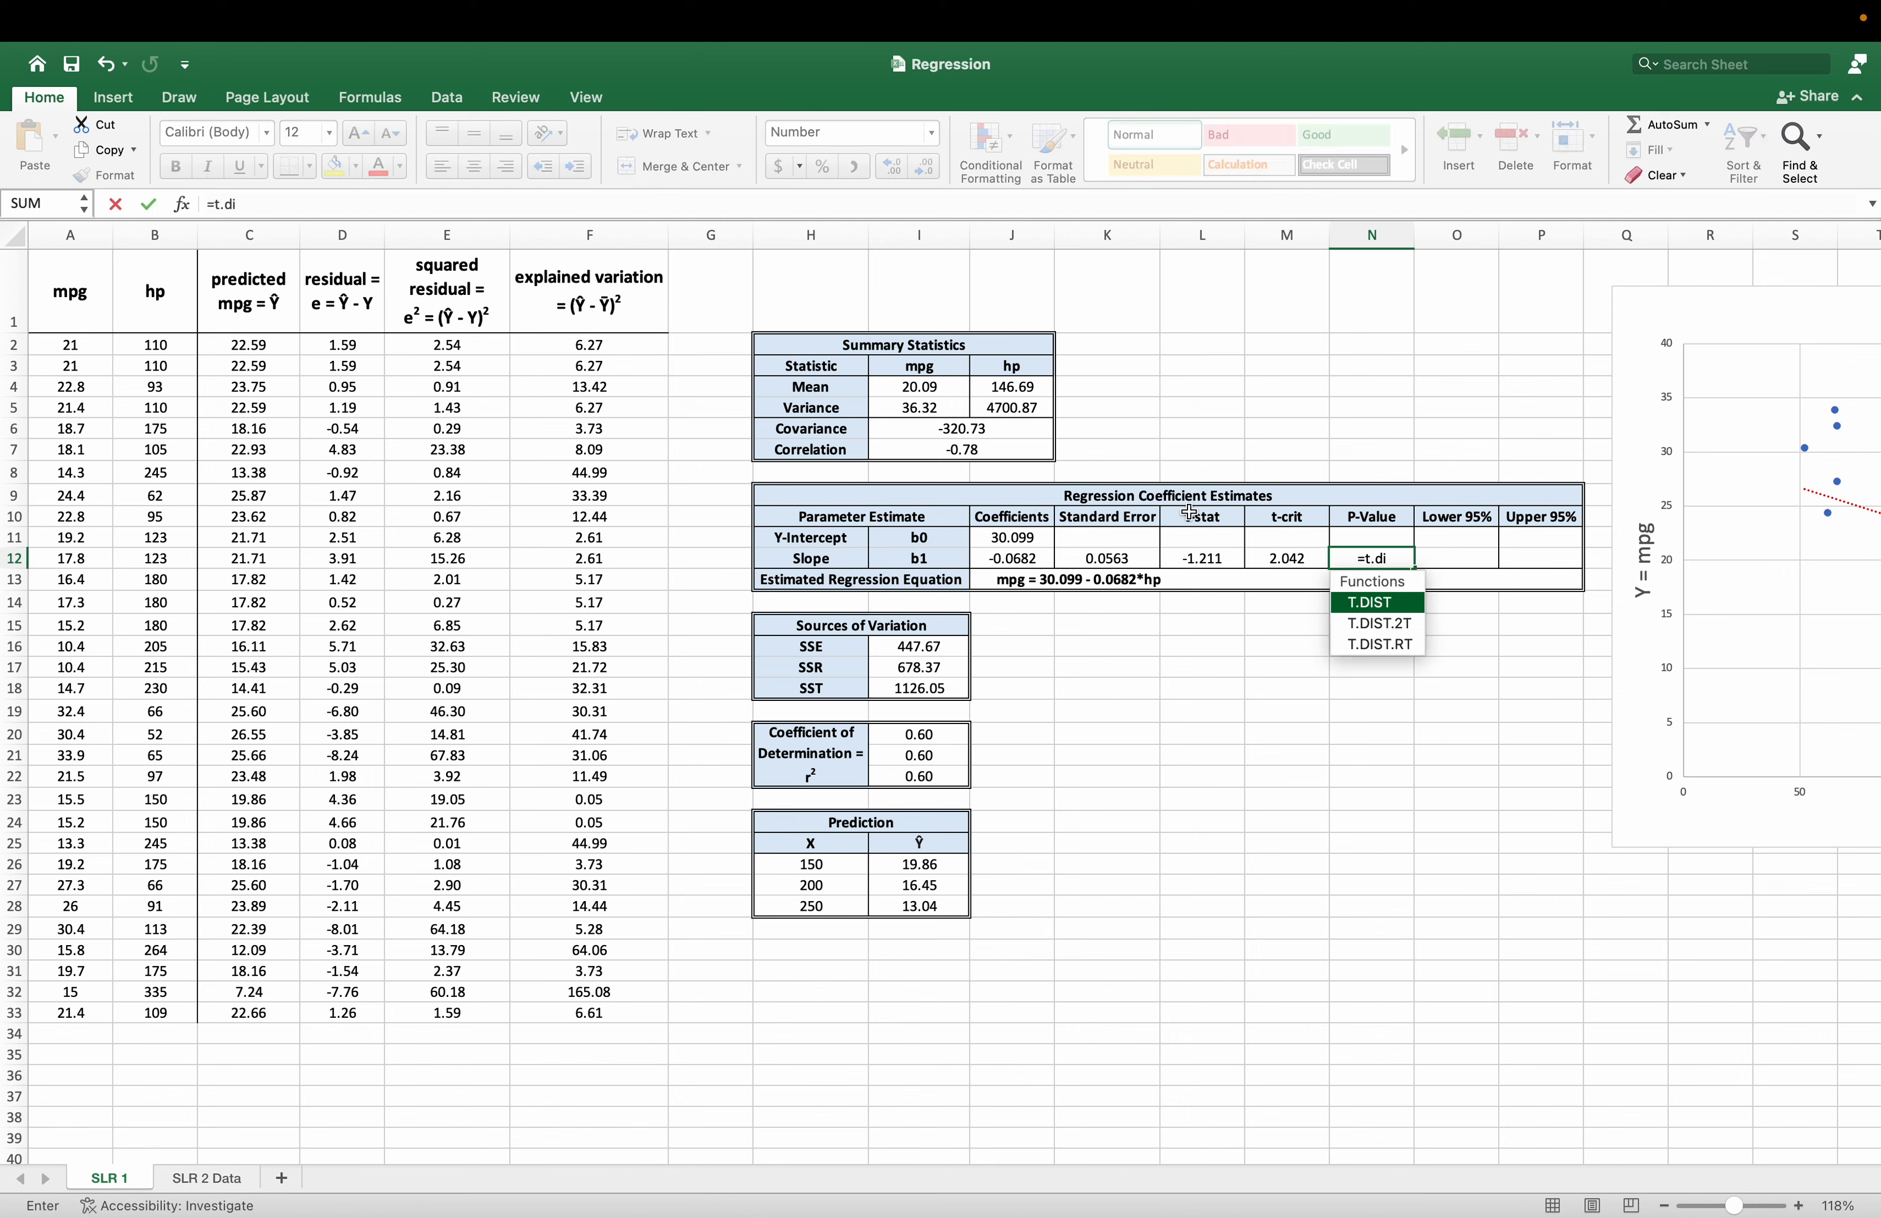
key("Down")
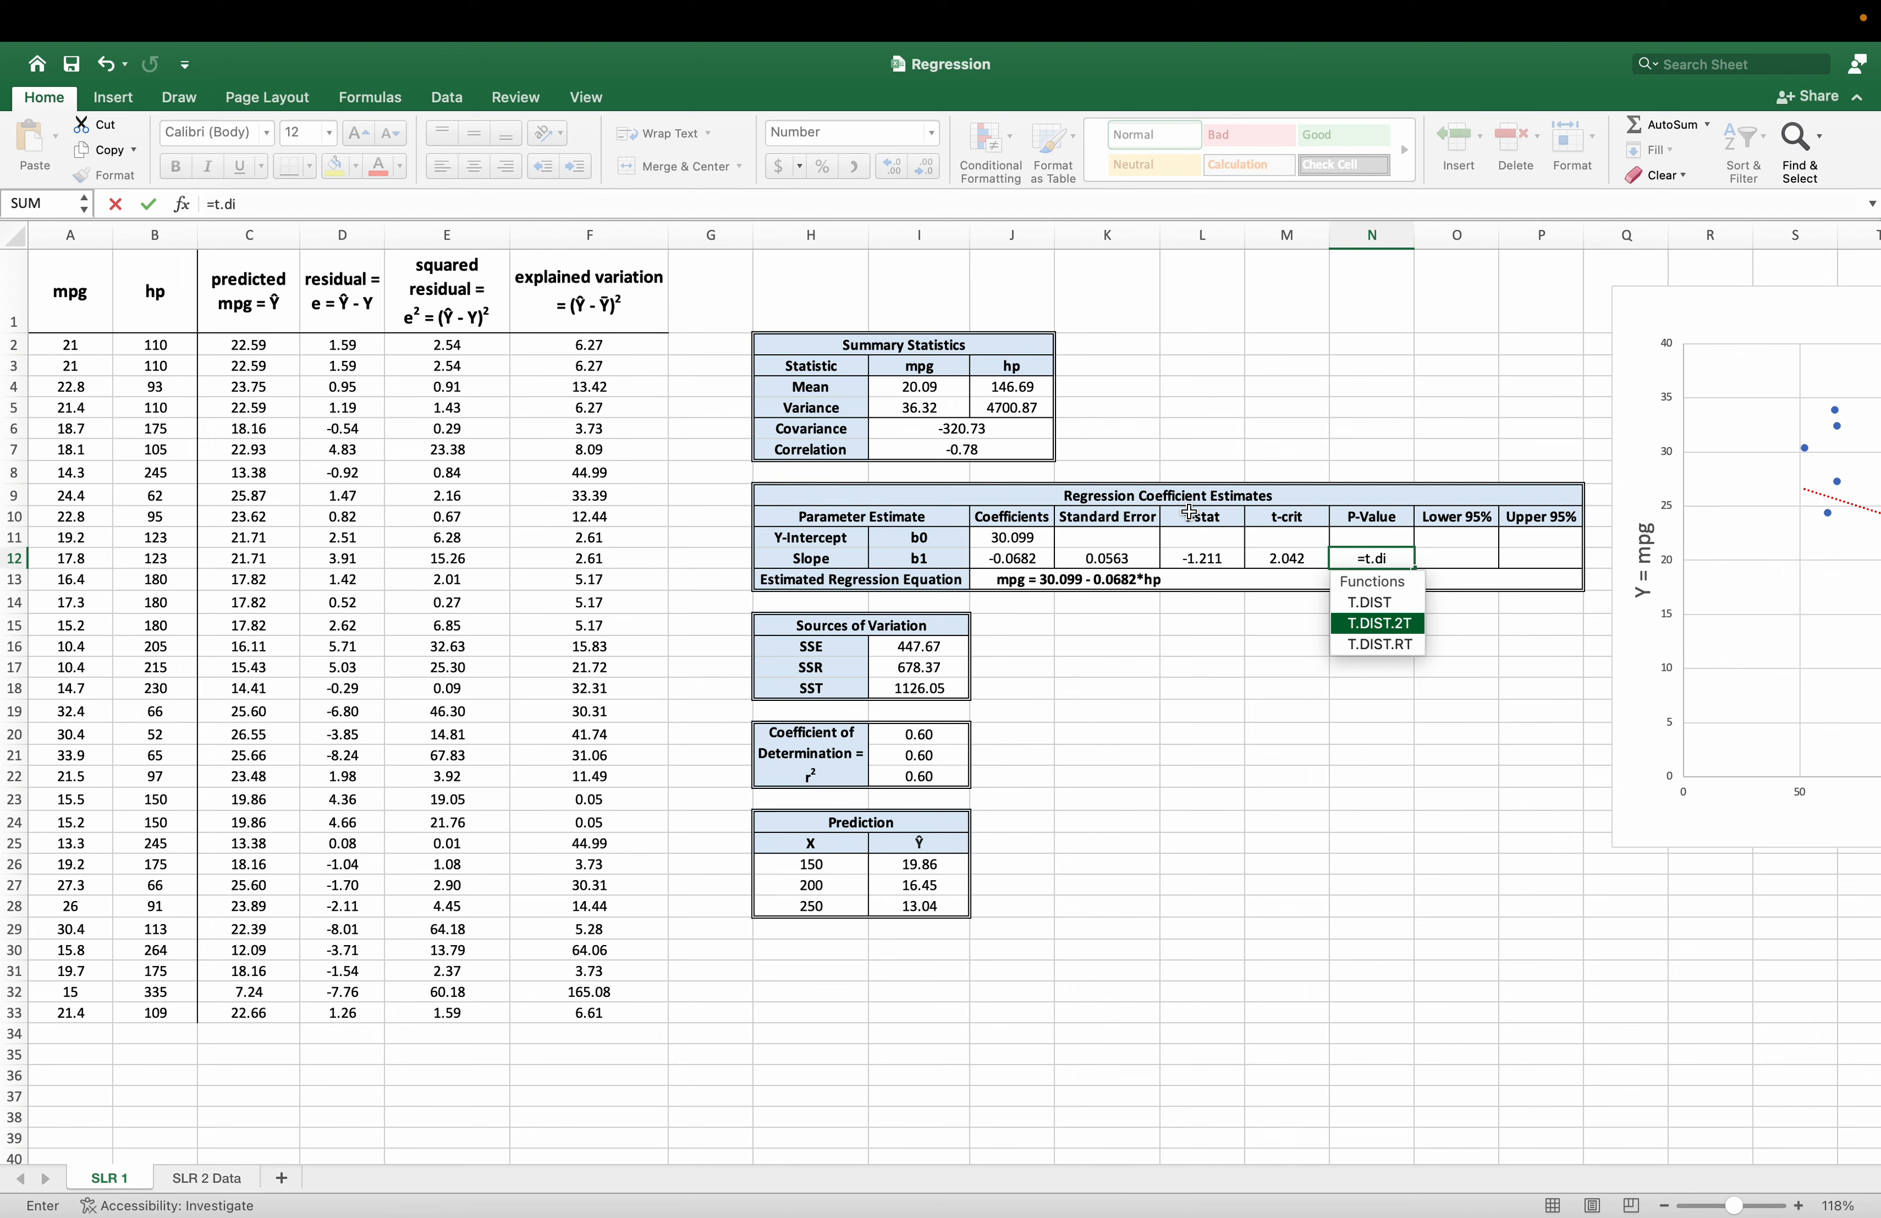
key("Tab")
type("(")
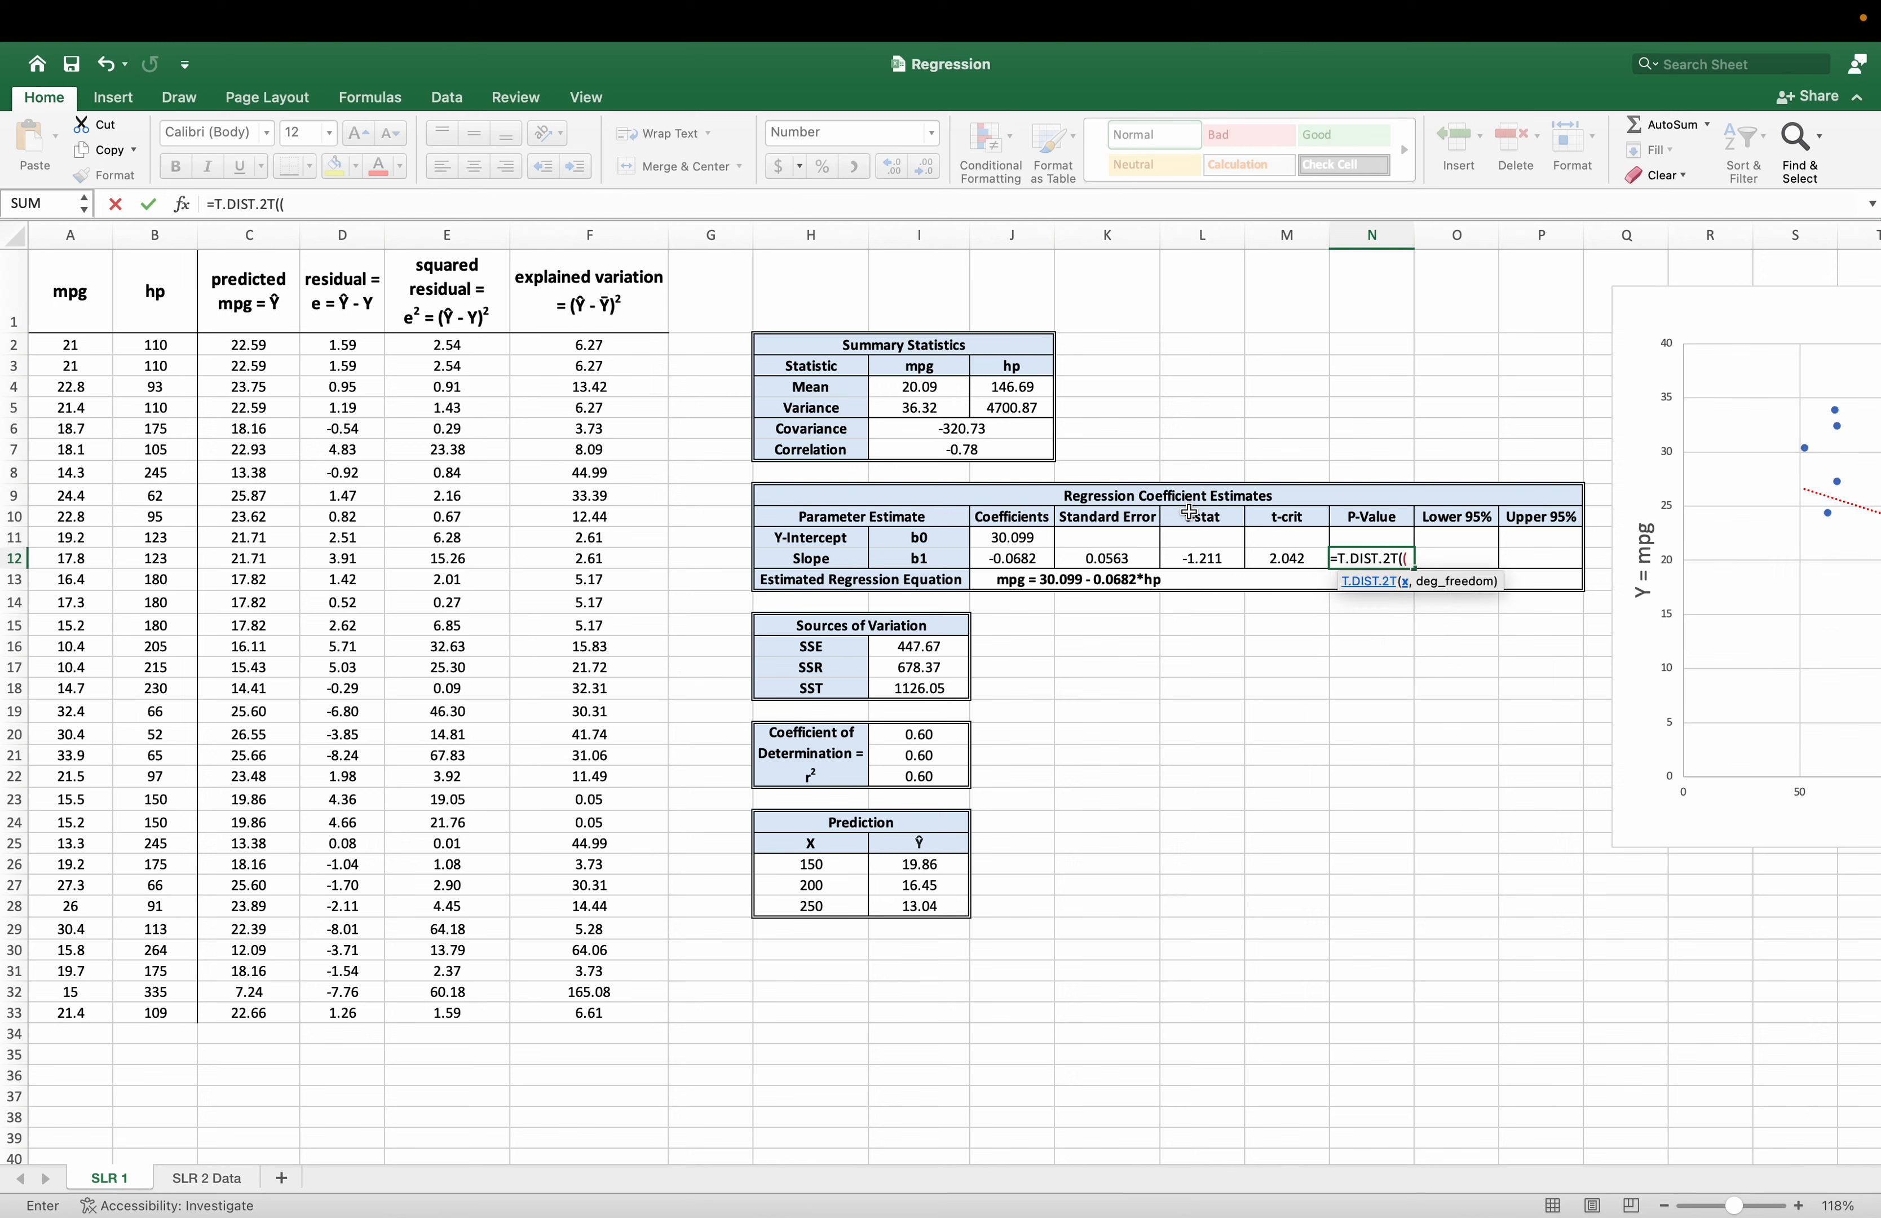
key("BackSpace")
type("abs")
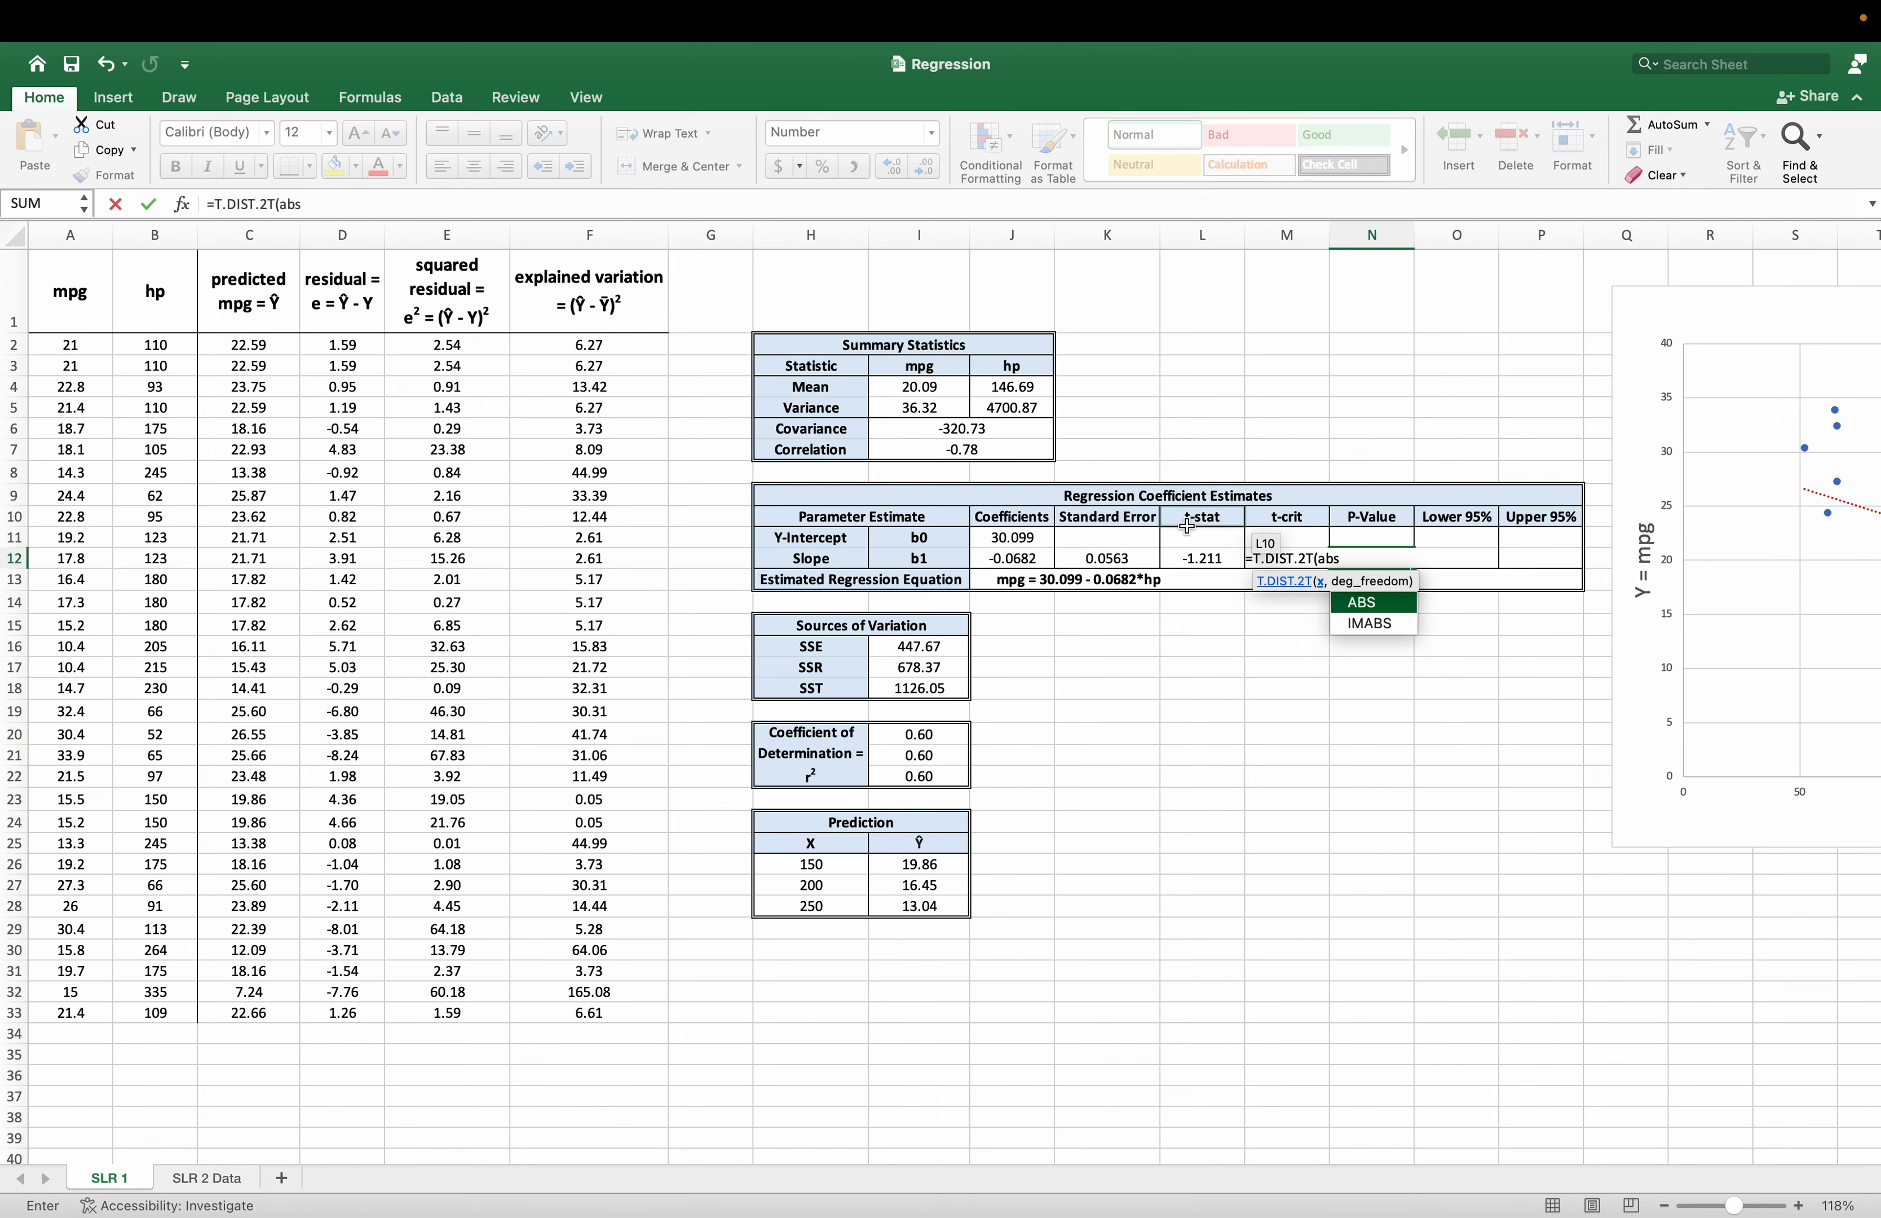
left_click(1199, 560)
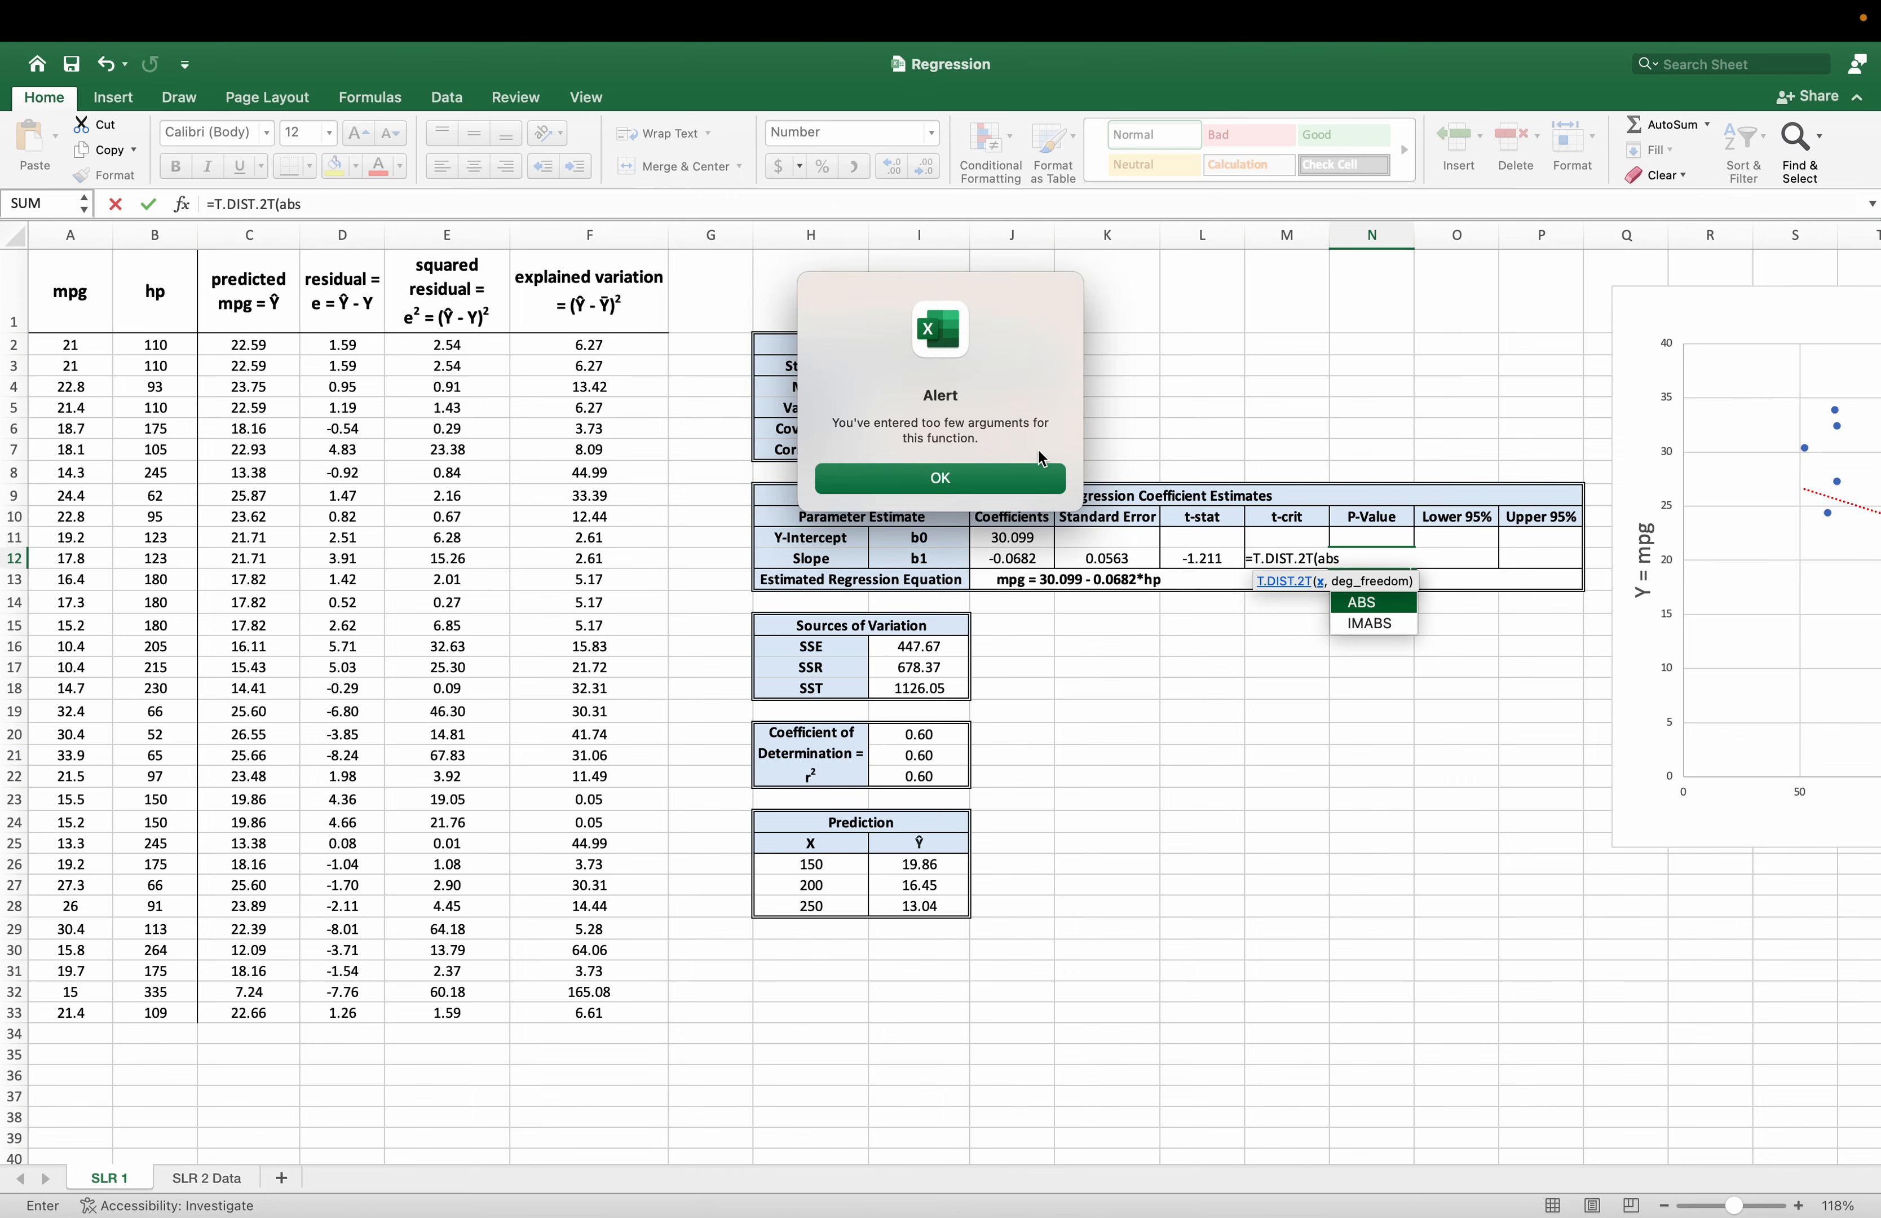
left_click(1023, 495)
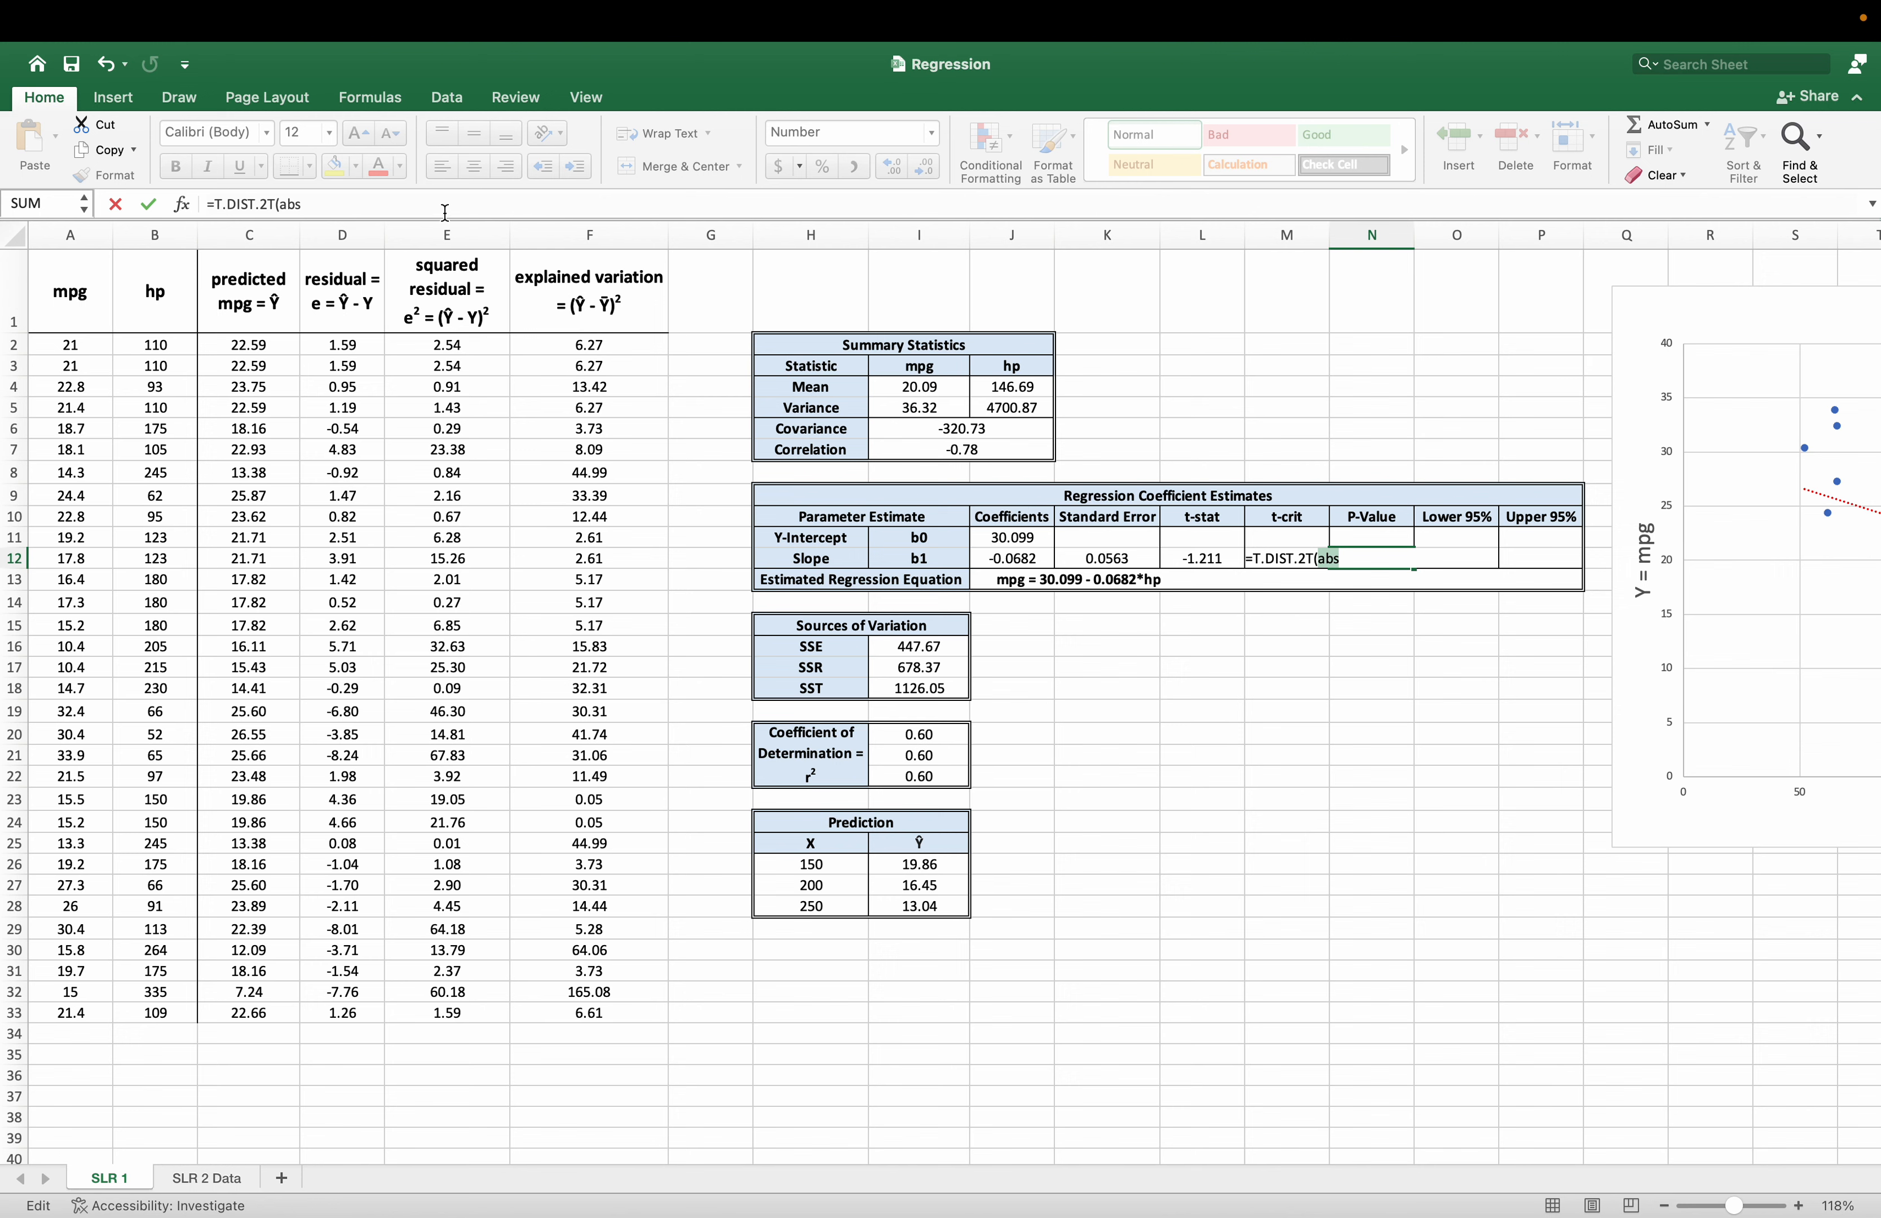
type("(")
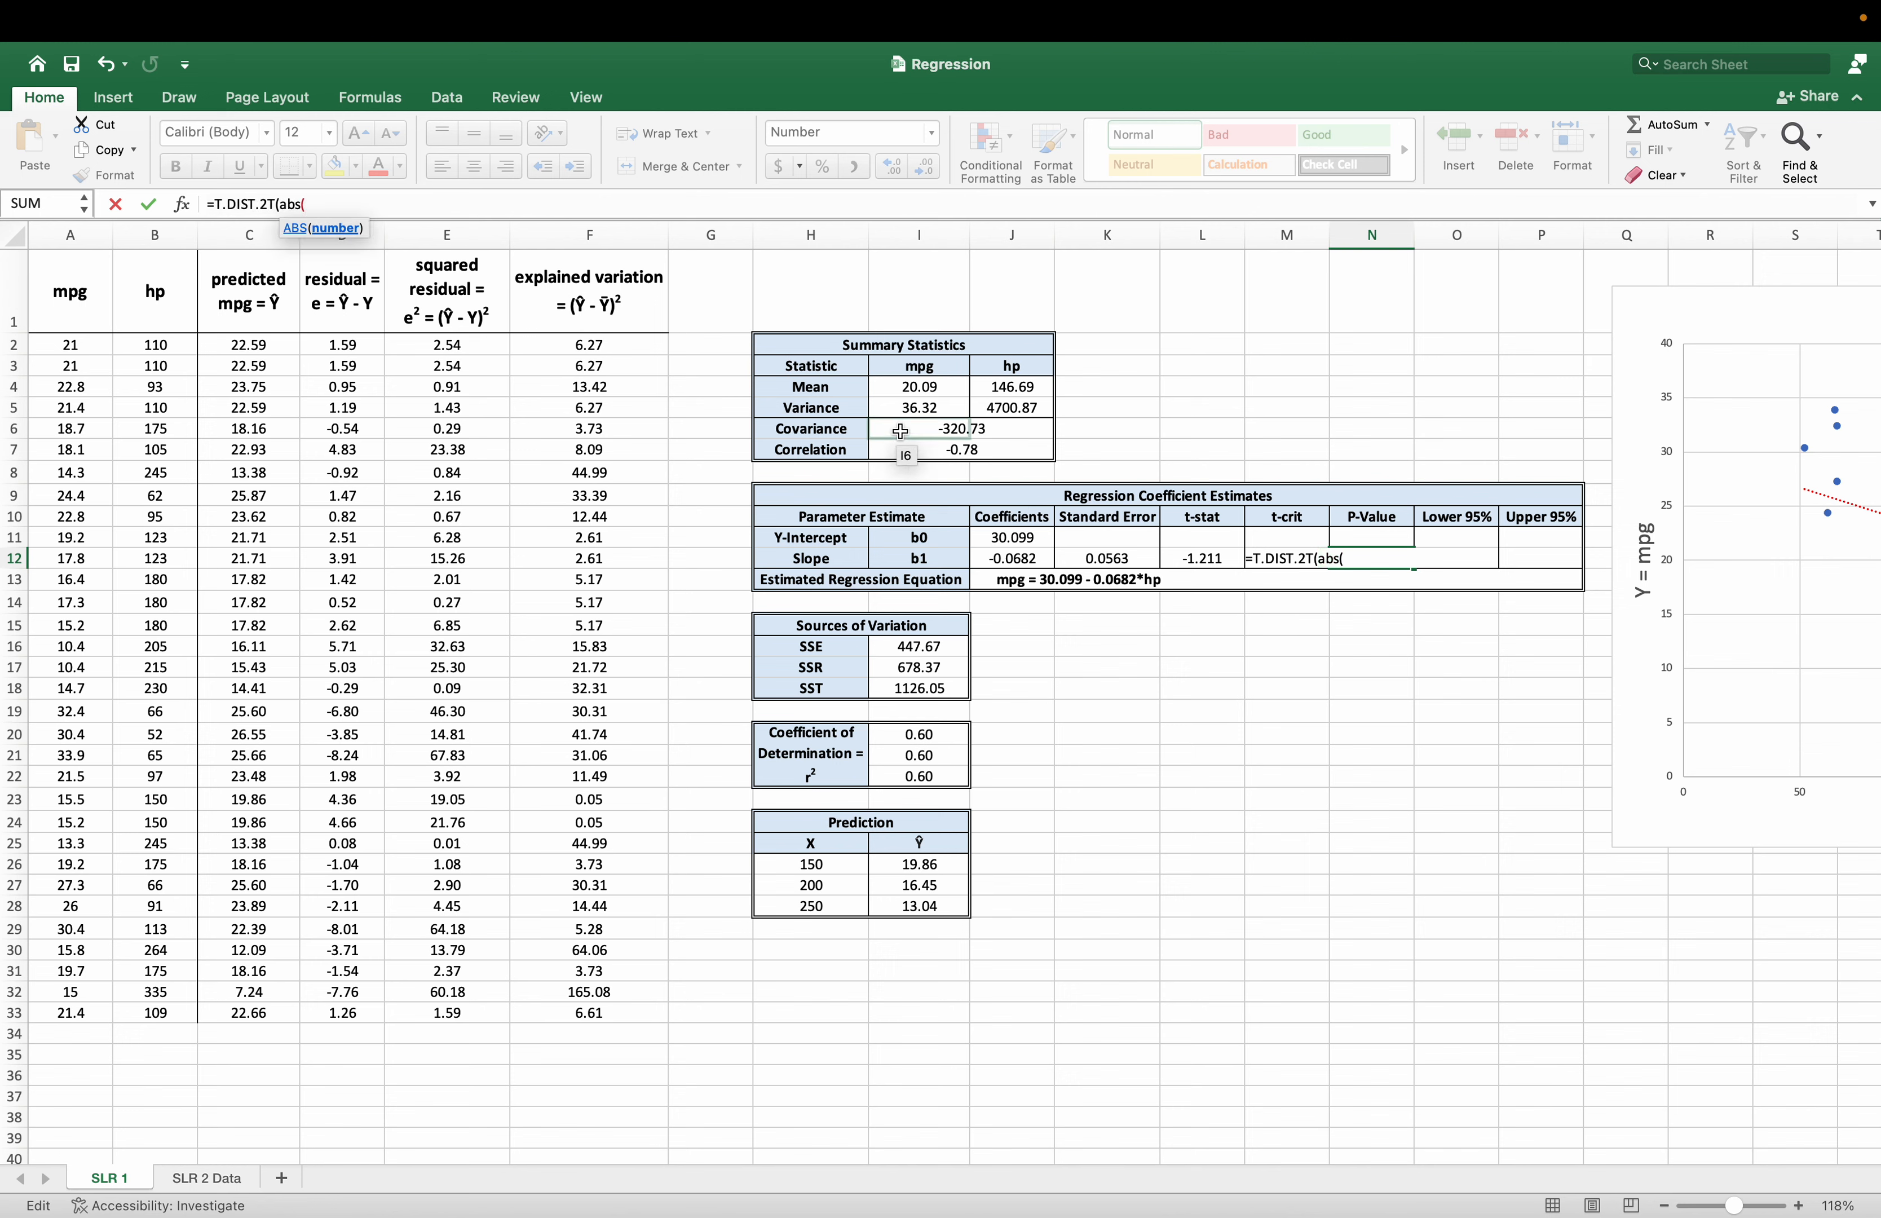
left_click(1204, 560)
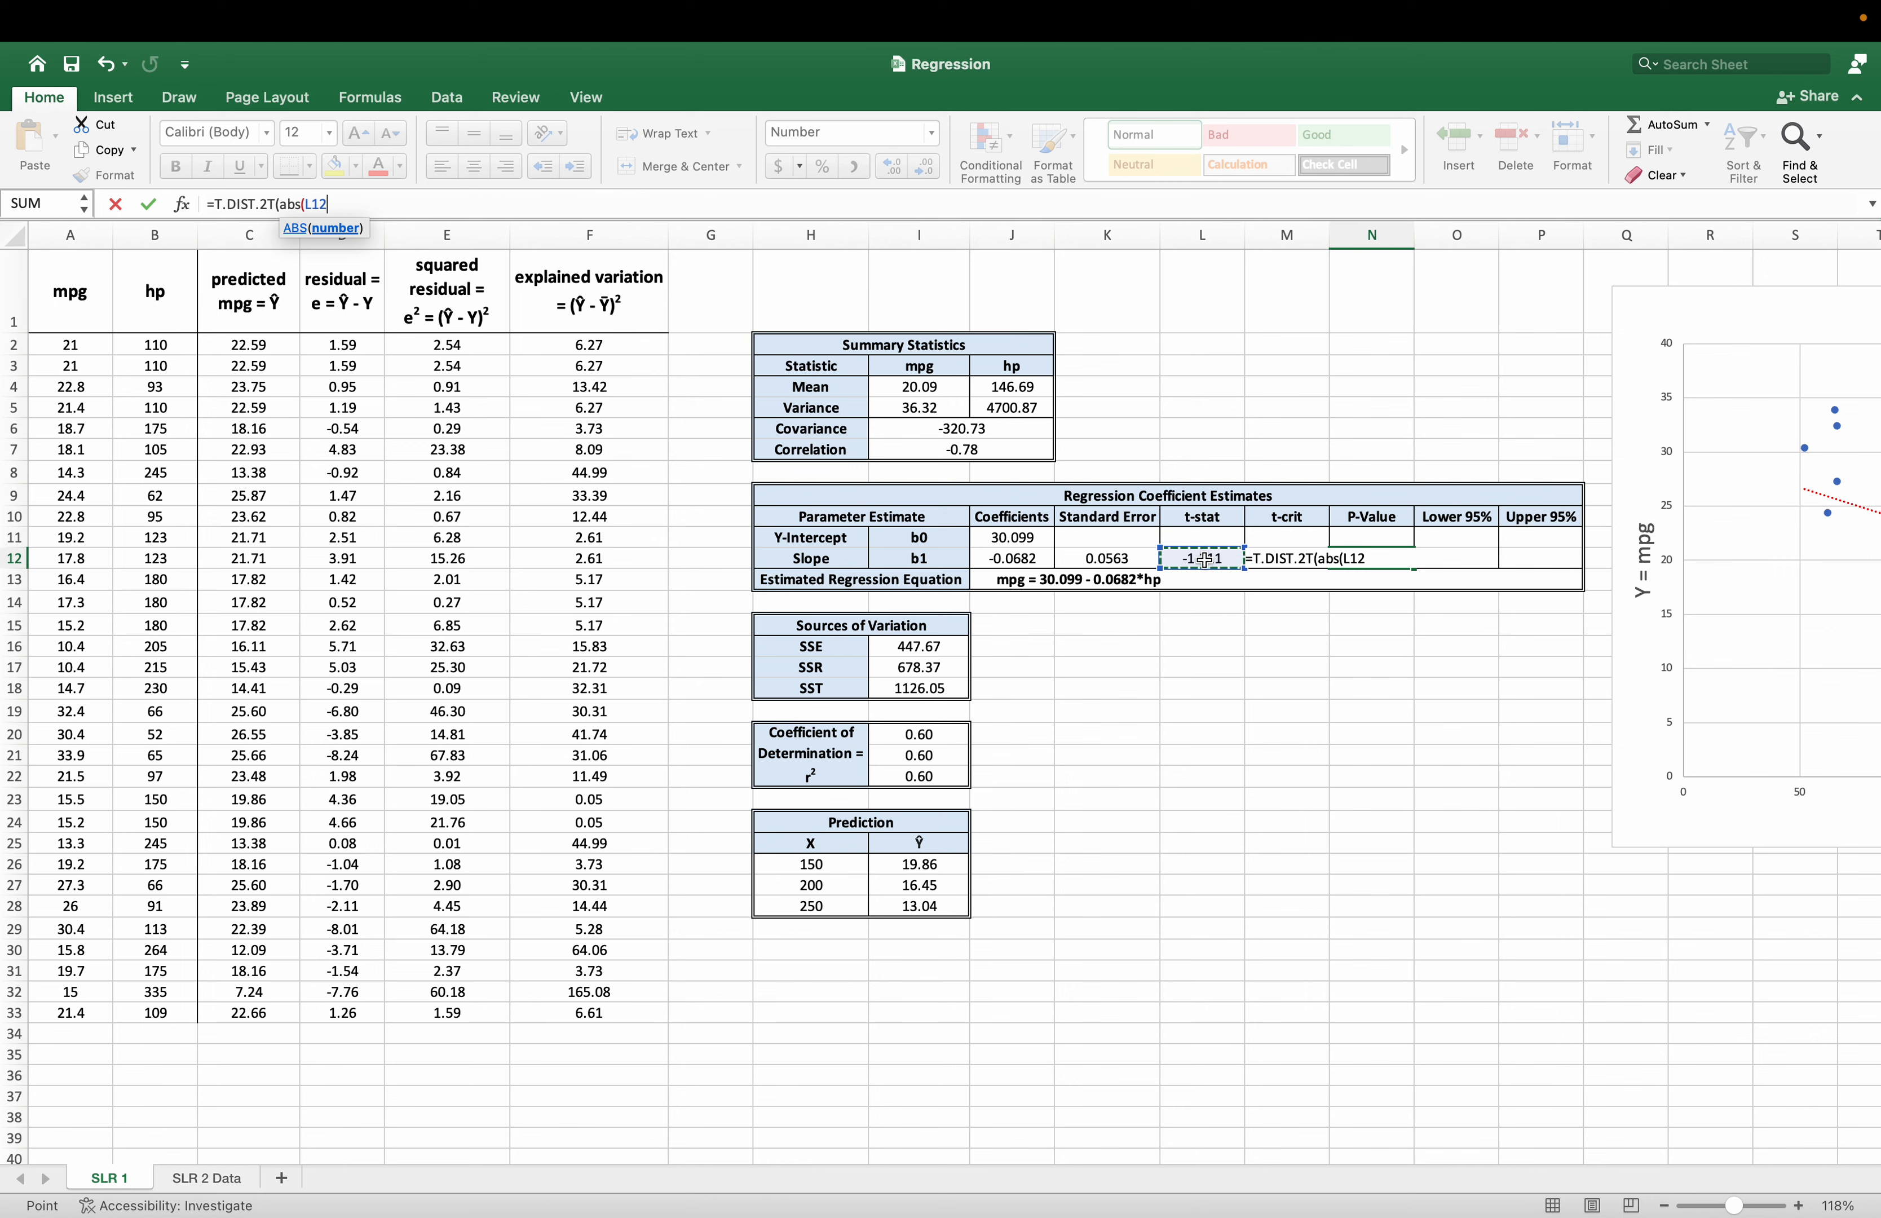
type("),")
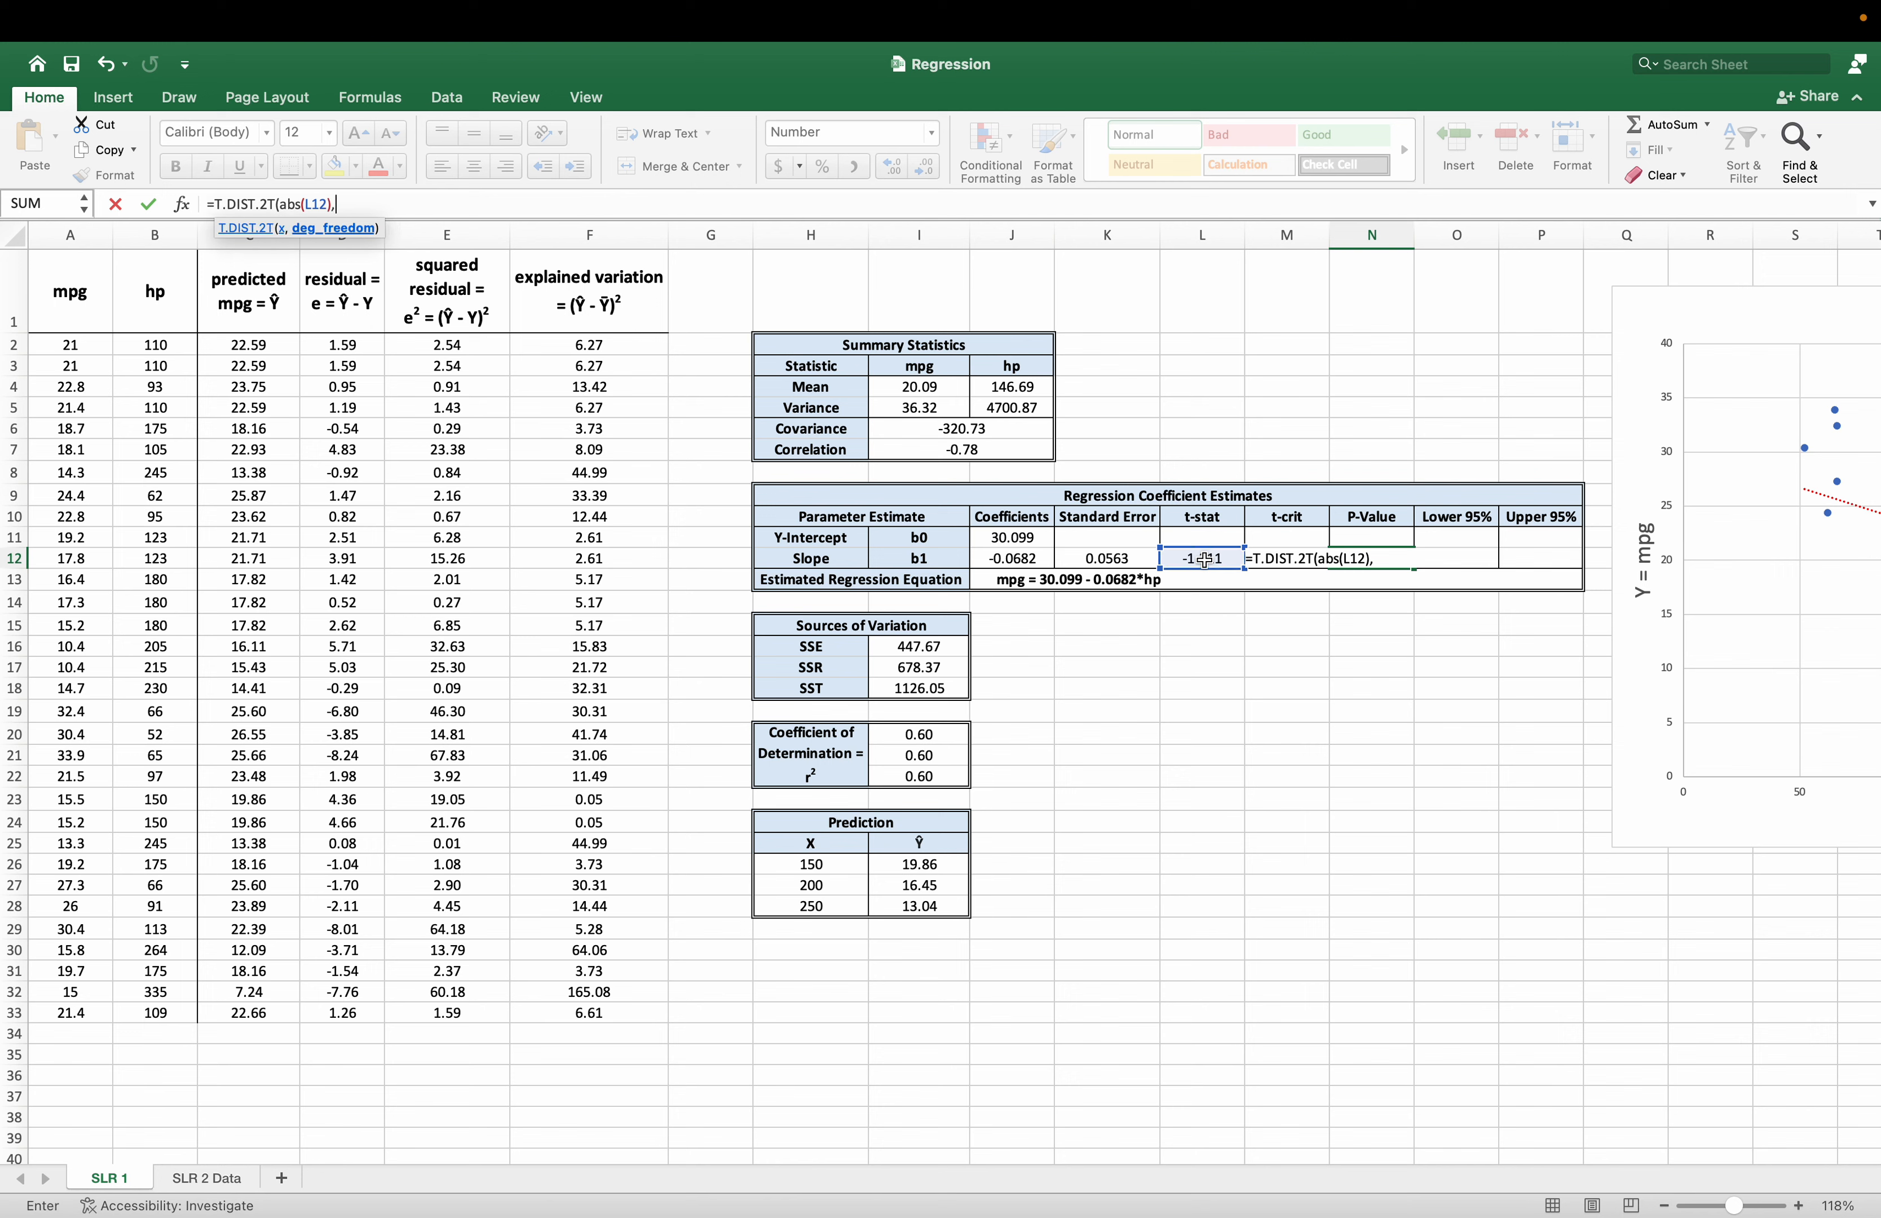
type("(count(")
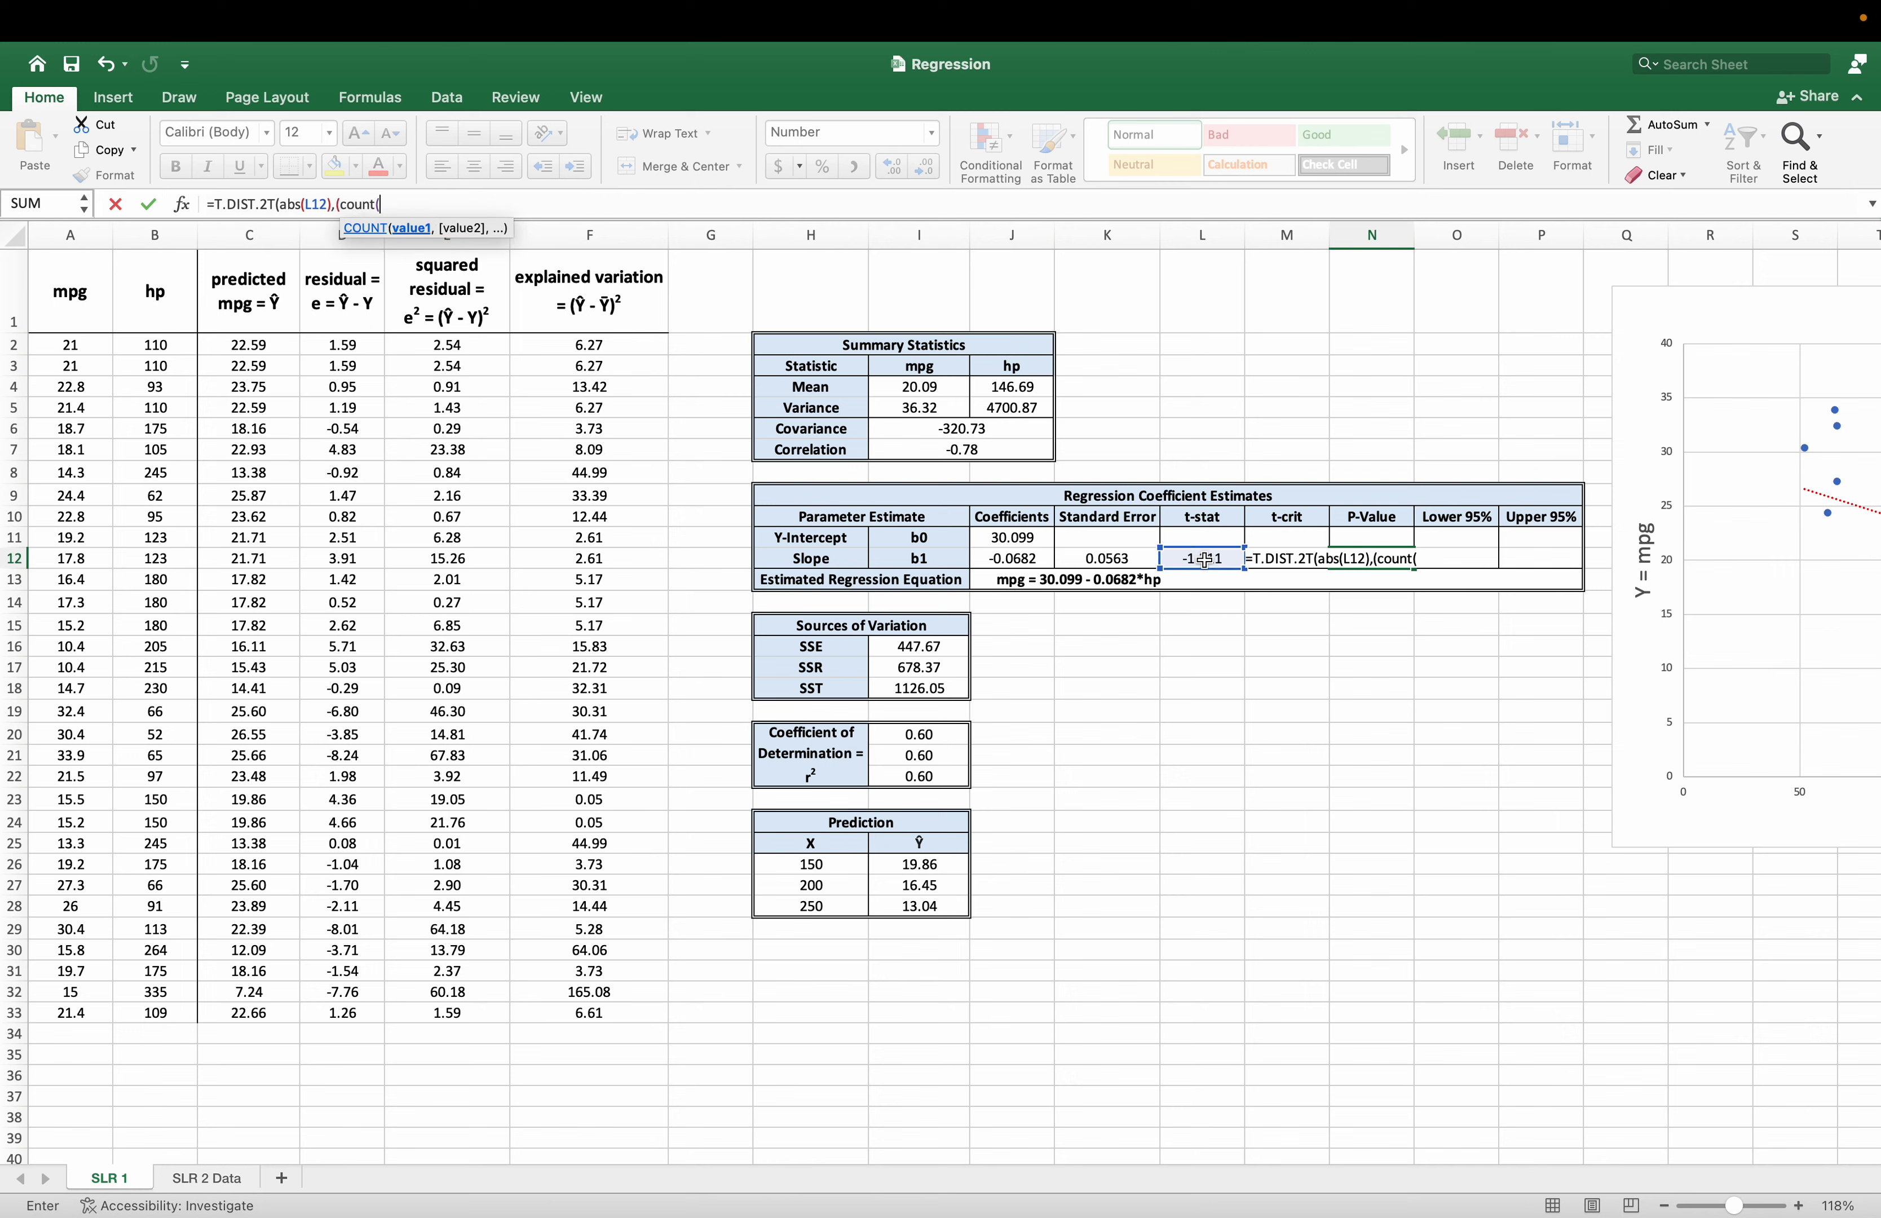
left_click_drag(82, 344, 83, 1008)
type(")-2")
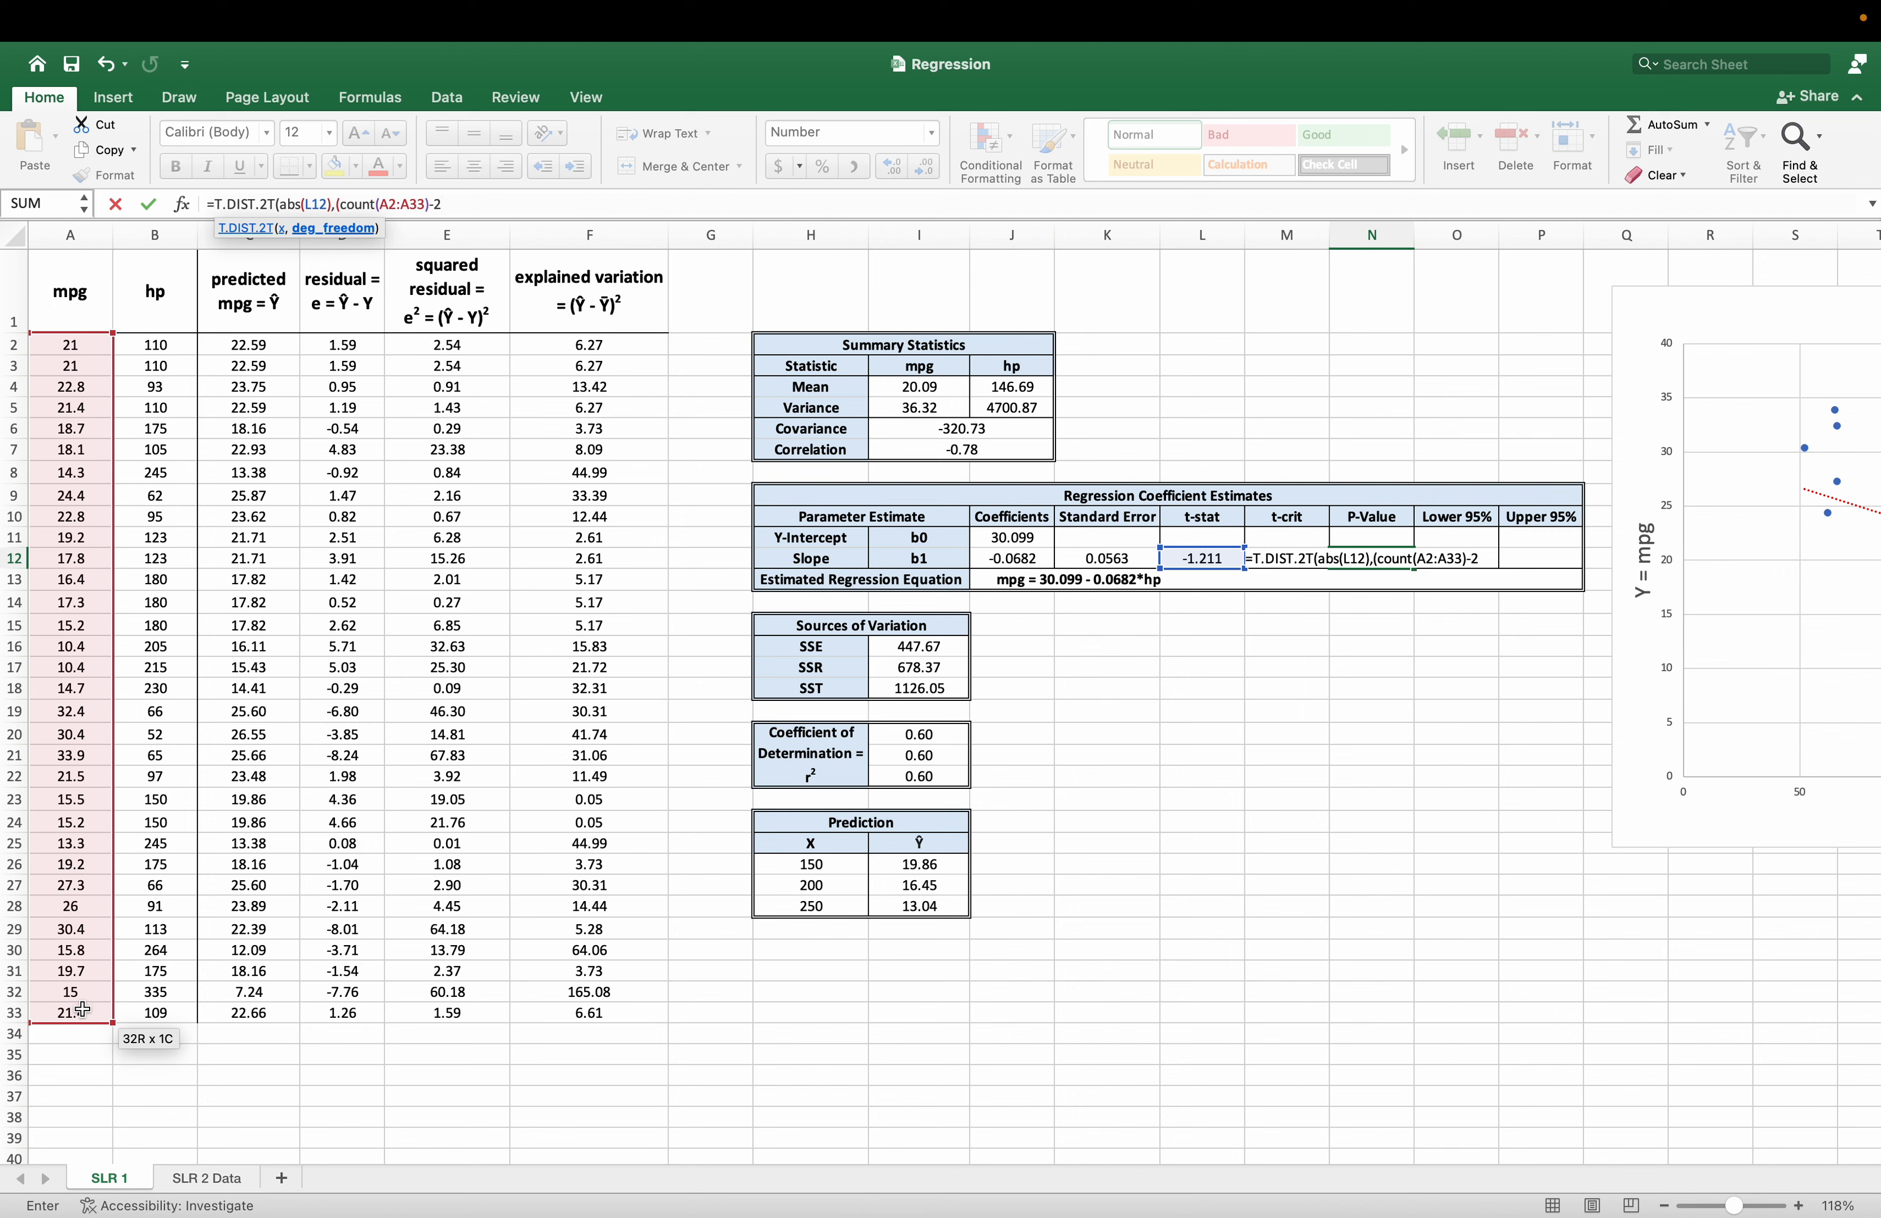
type("))")
key("Return")
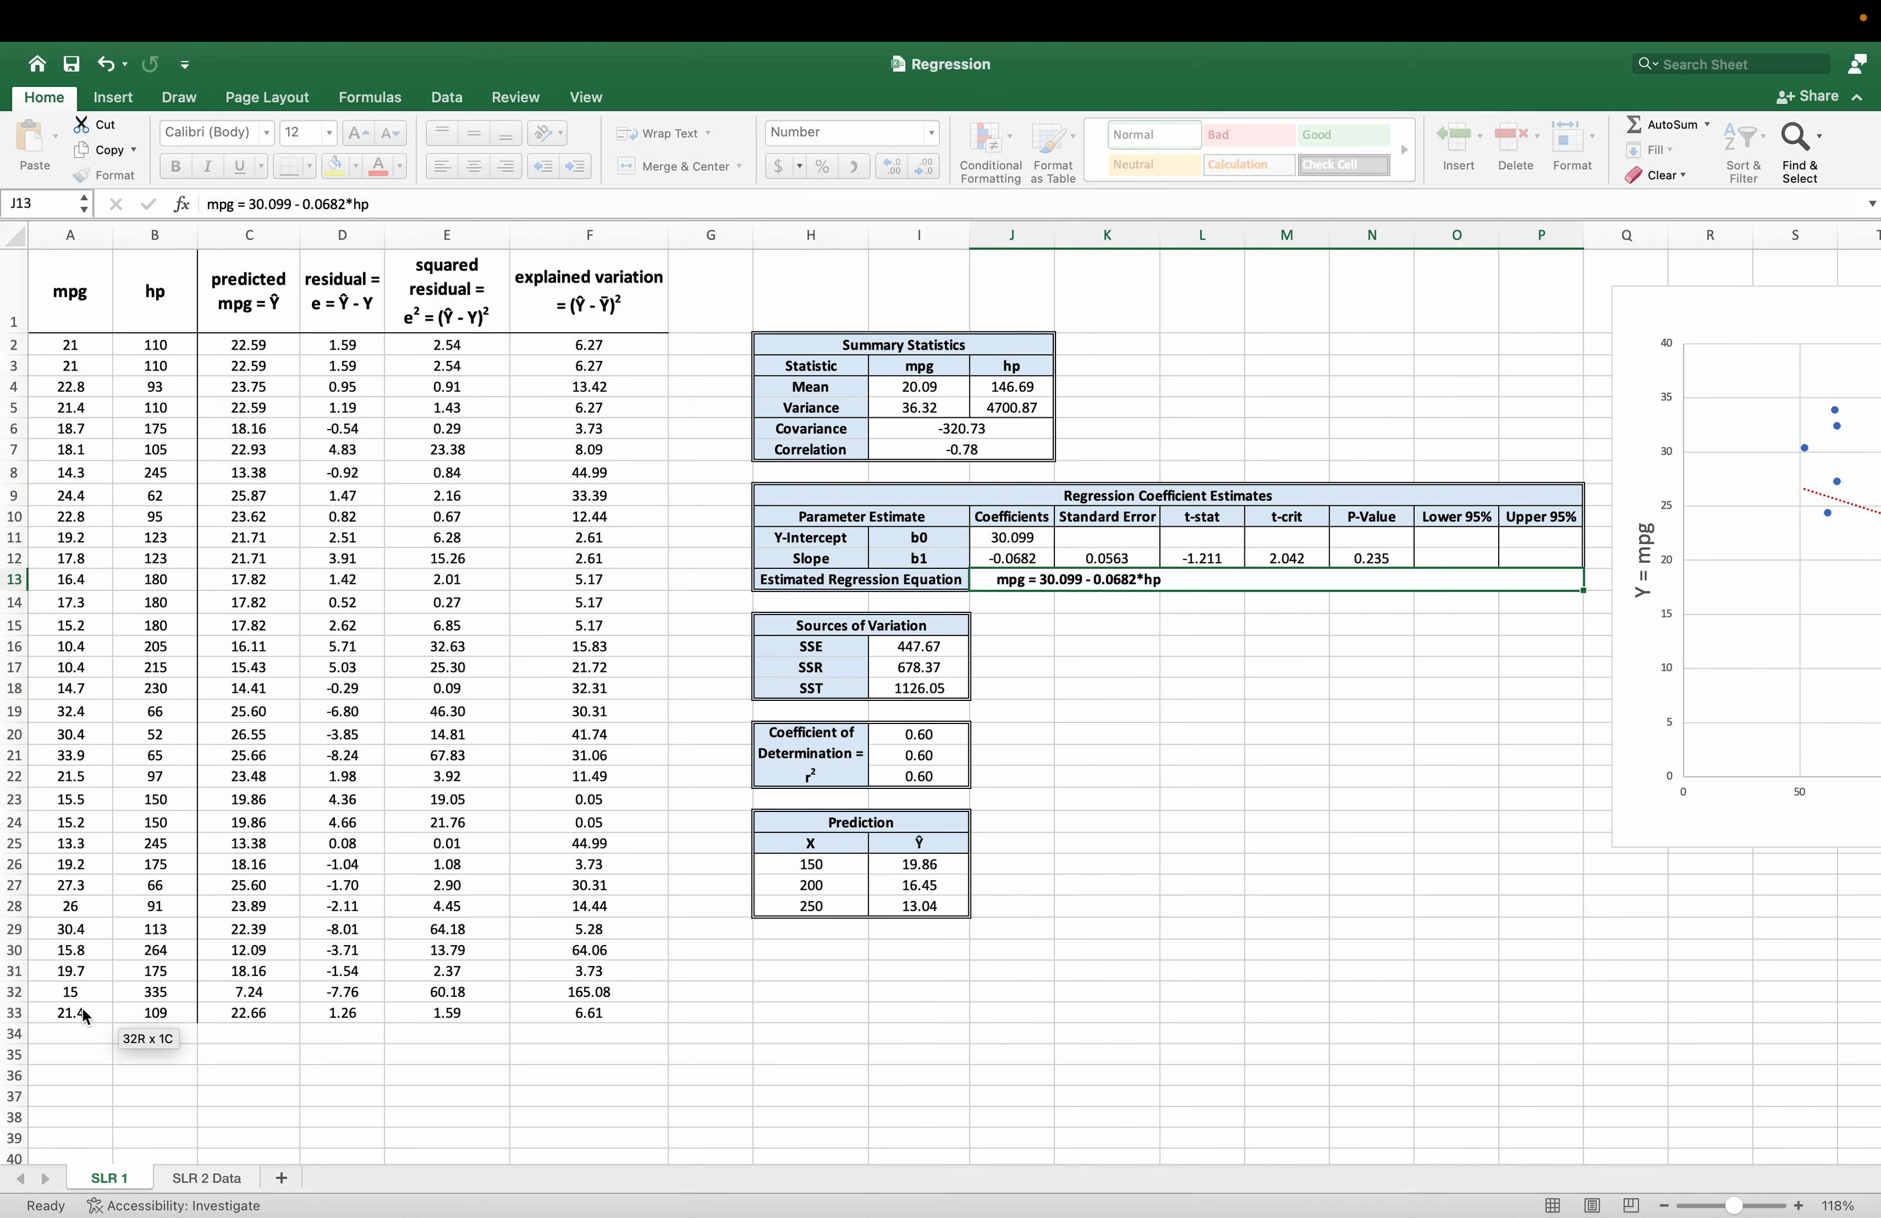
left_click(1369, 559)
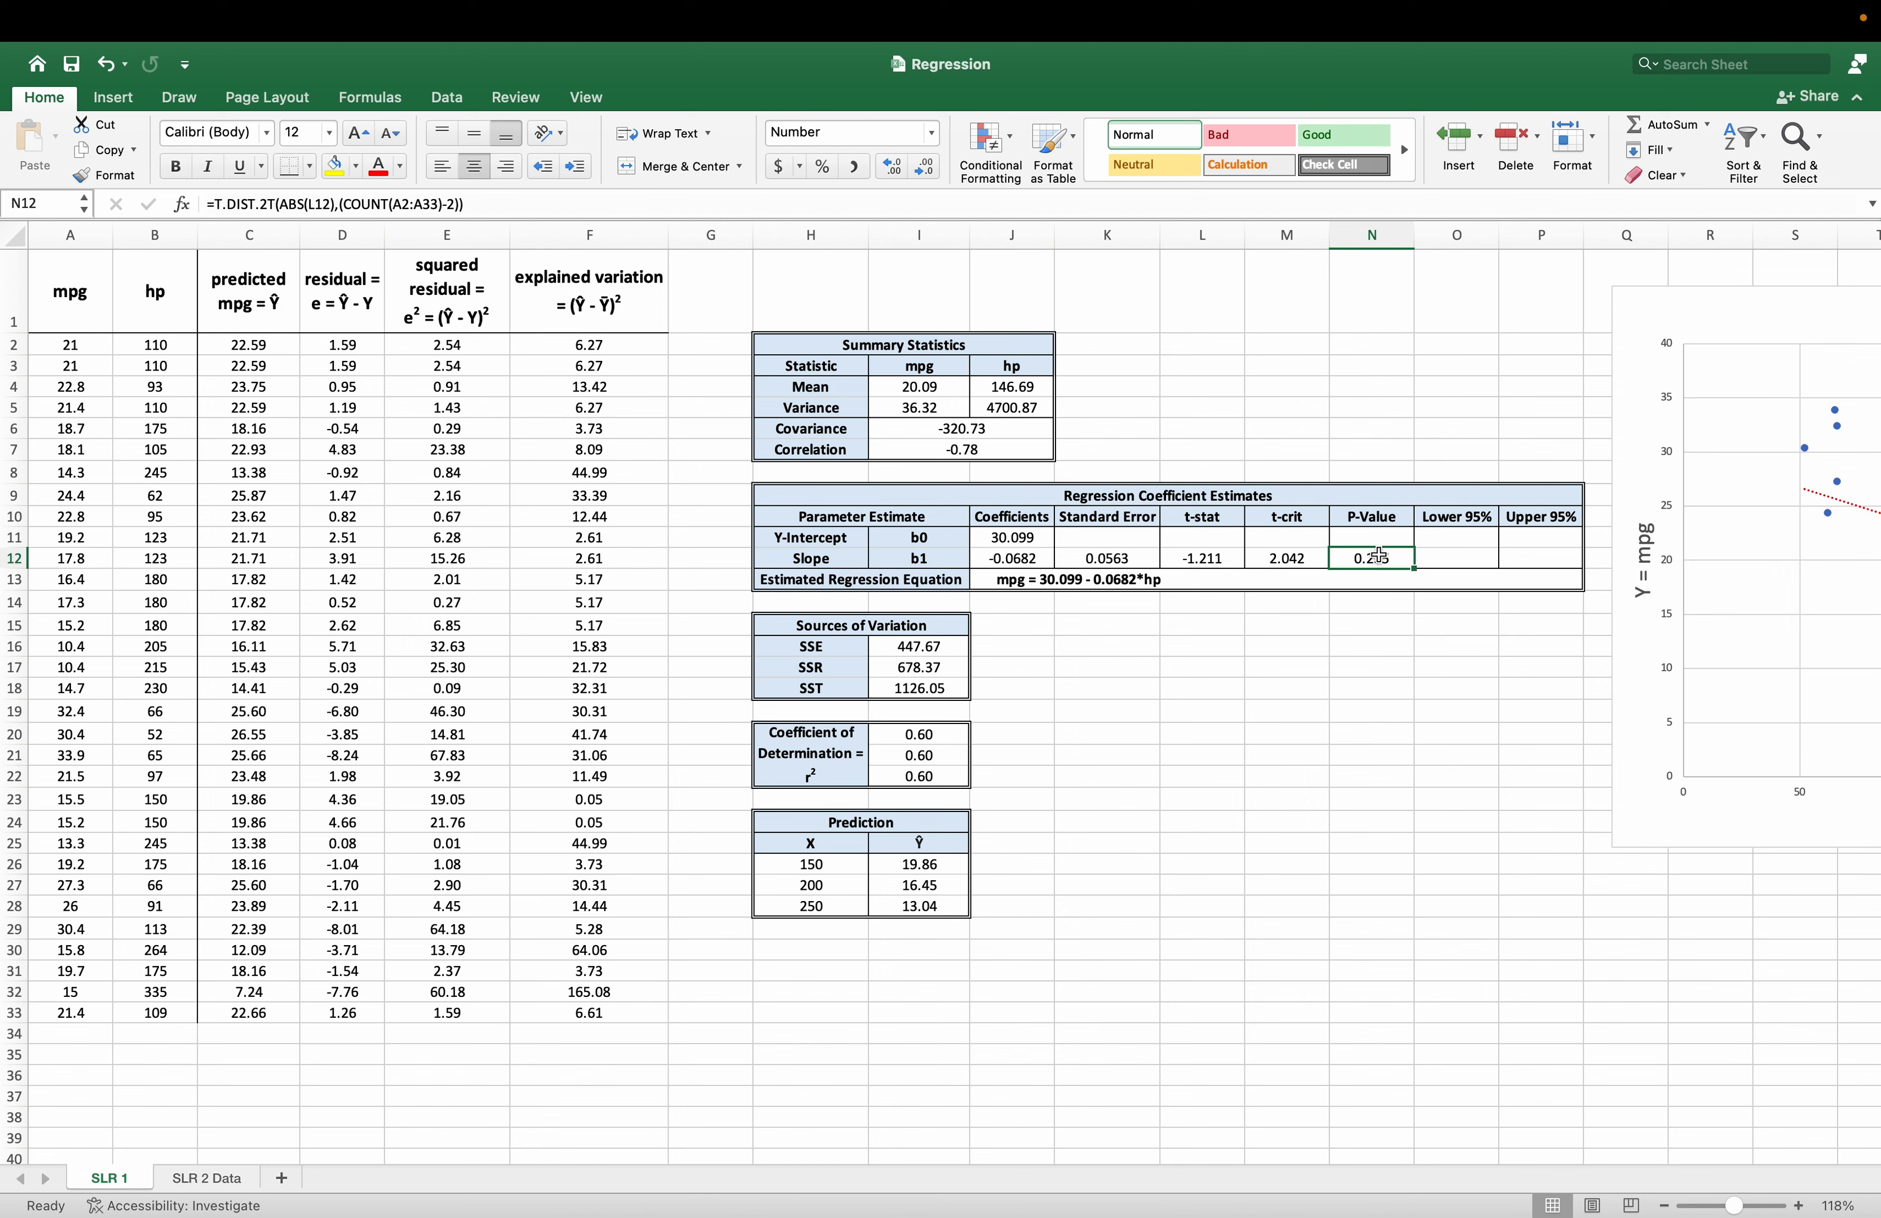
Calculate the slope's lower 95% confidence limit in O12 as coefficient minus critical t times standard error, with =J12-M12*K12.
left_click(1455, 558)
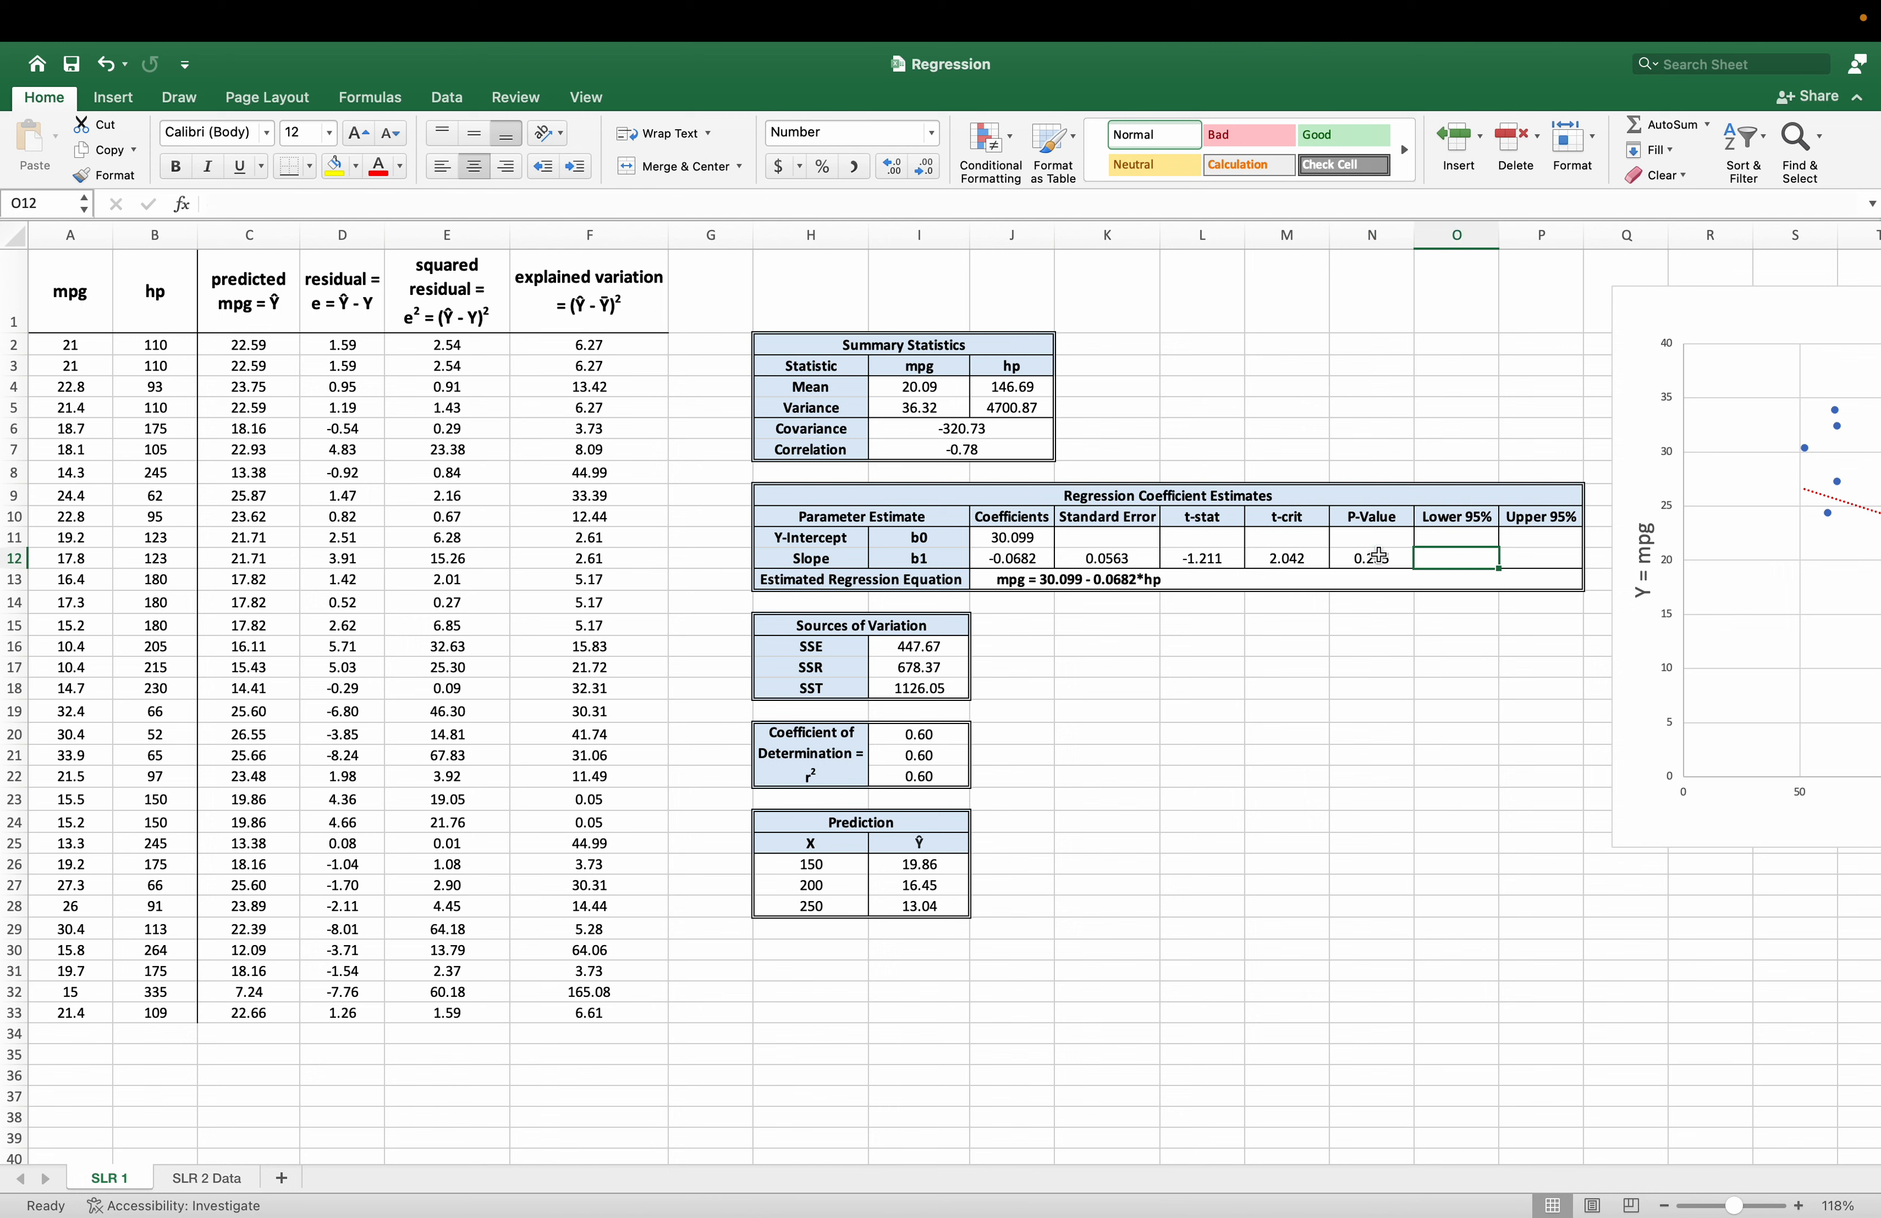
type("=")
left_click(987, 556)
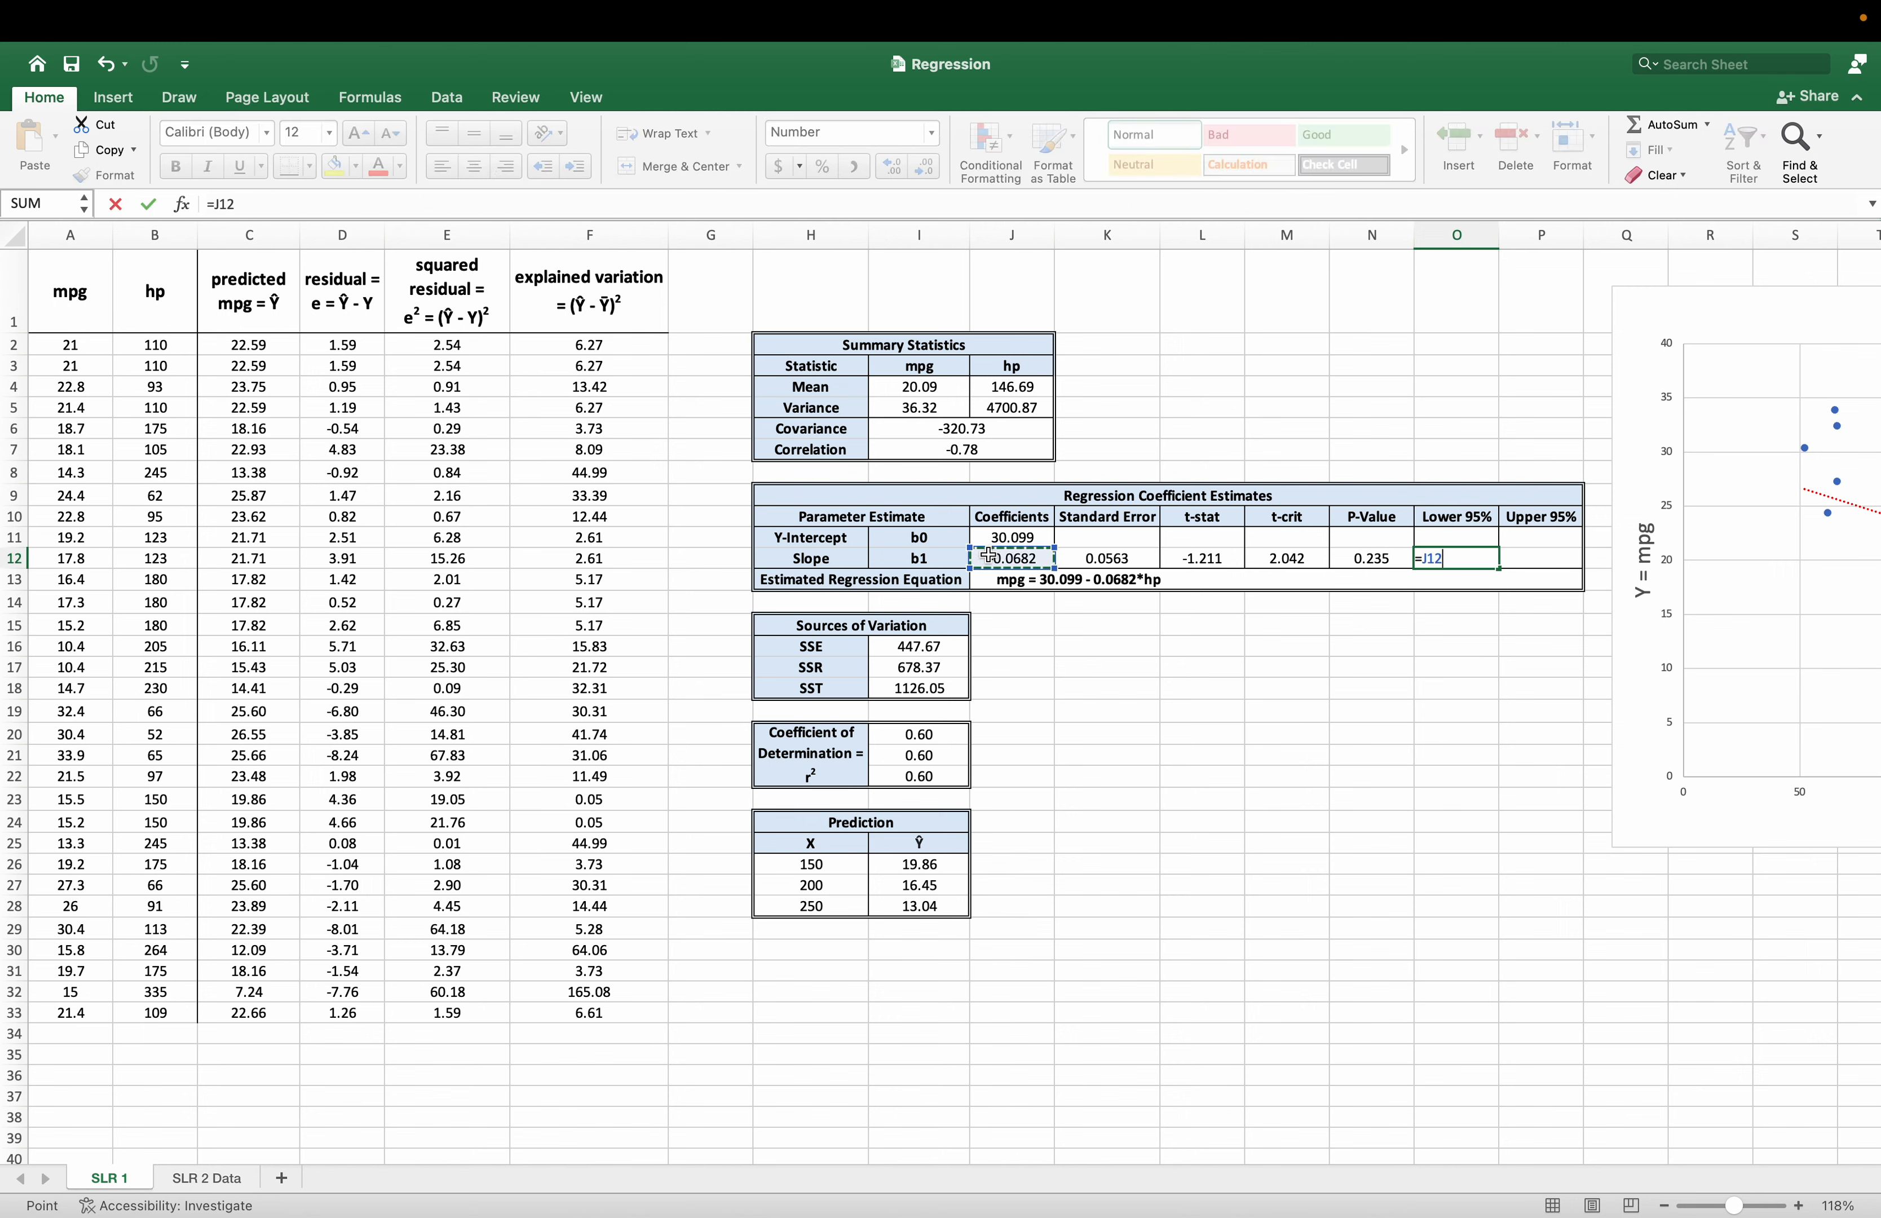
type("-")
left_click(1270, 563)
type("*")
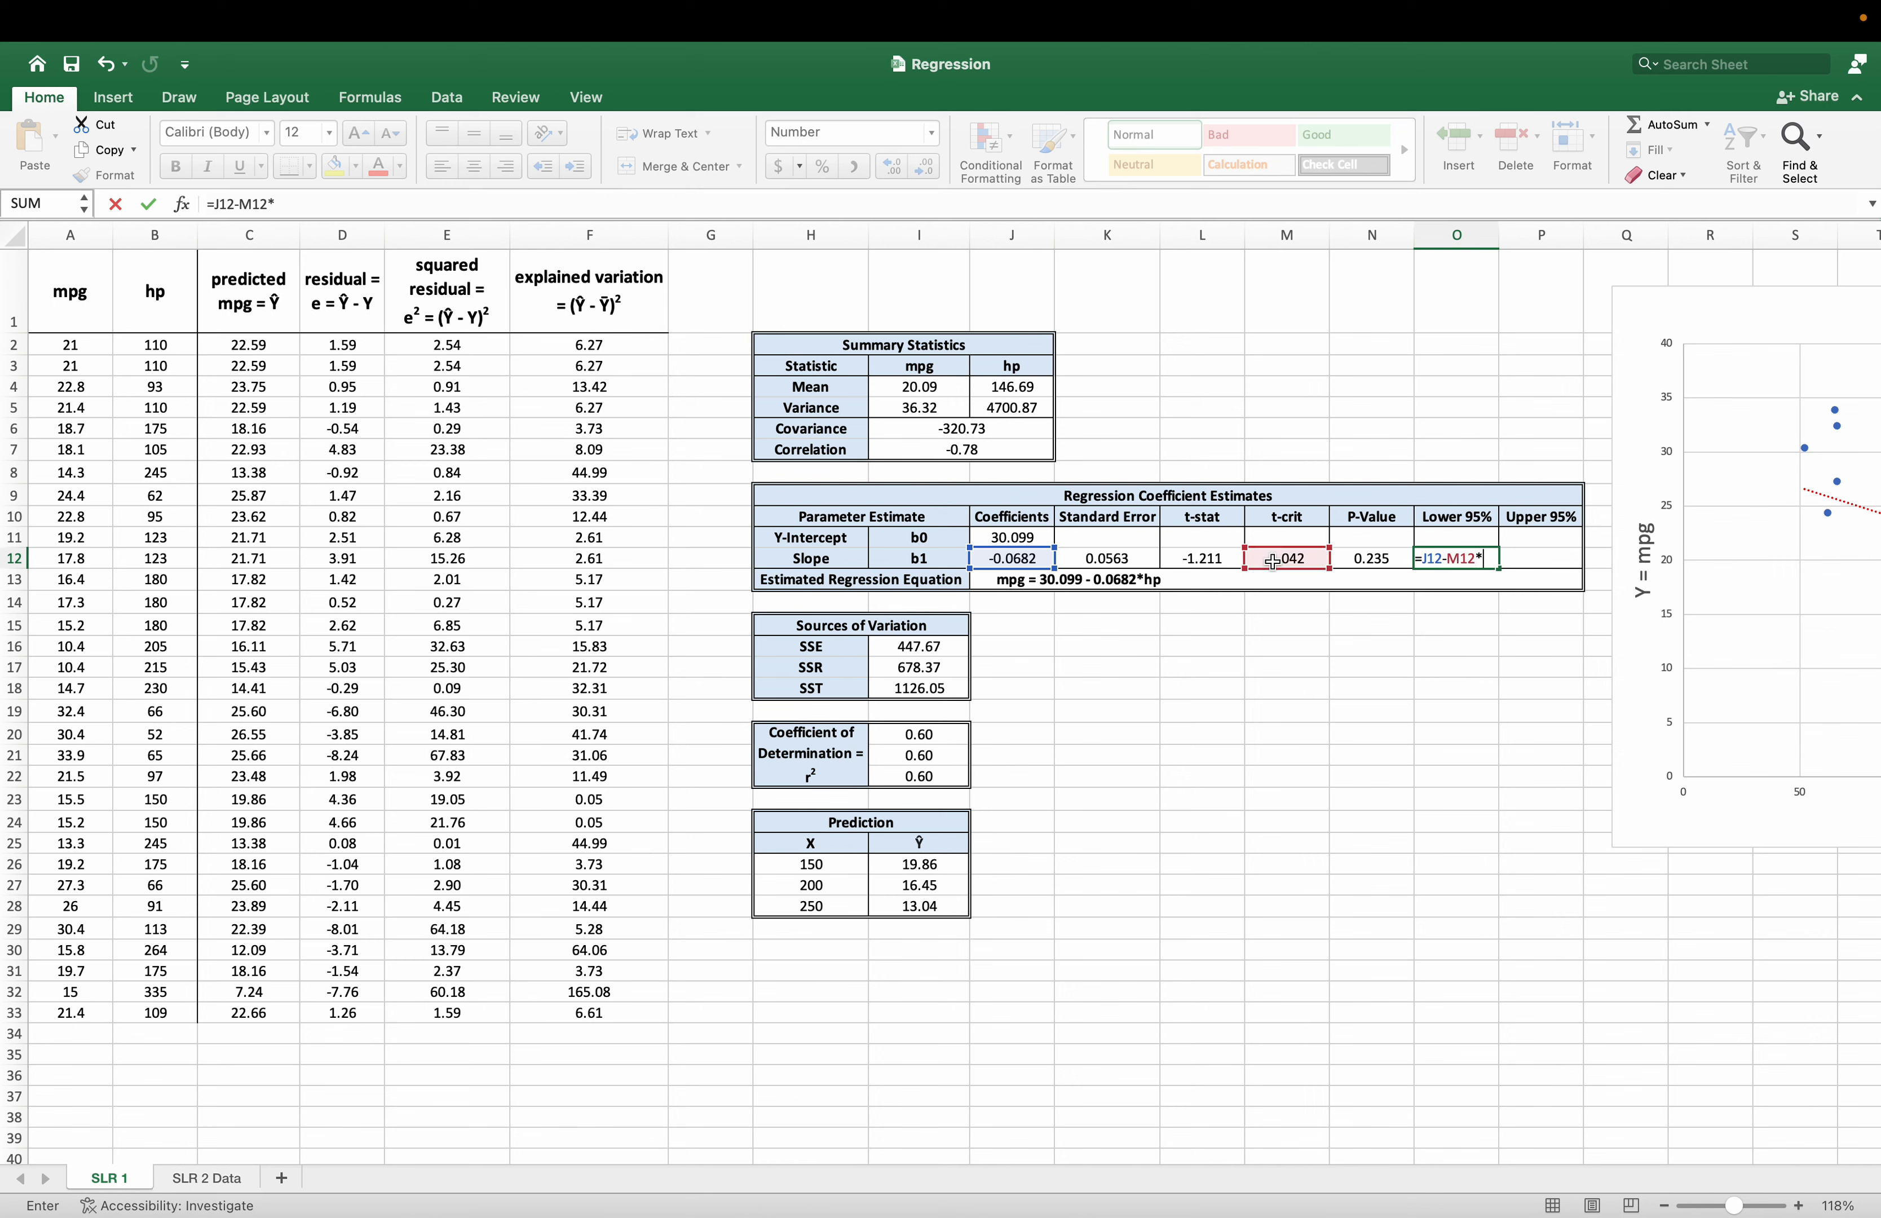
left_click(1145, 559)
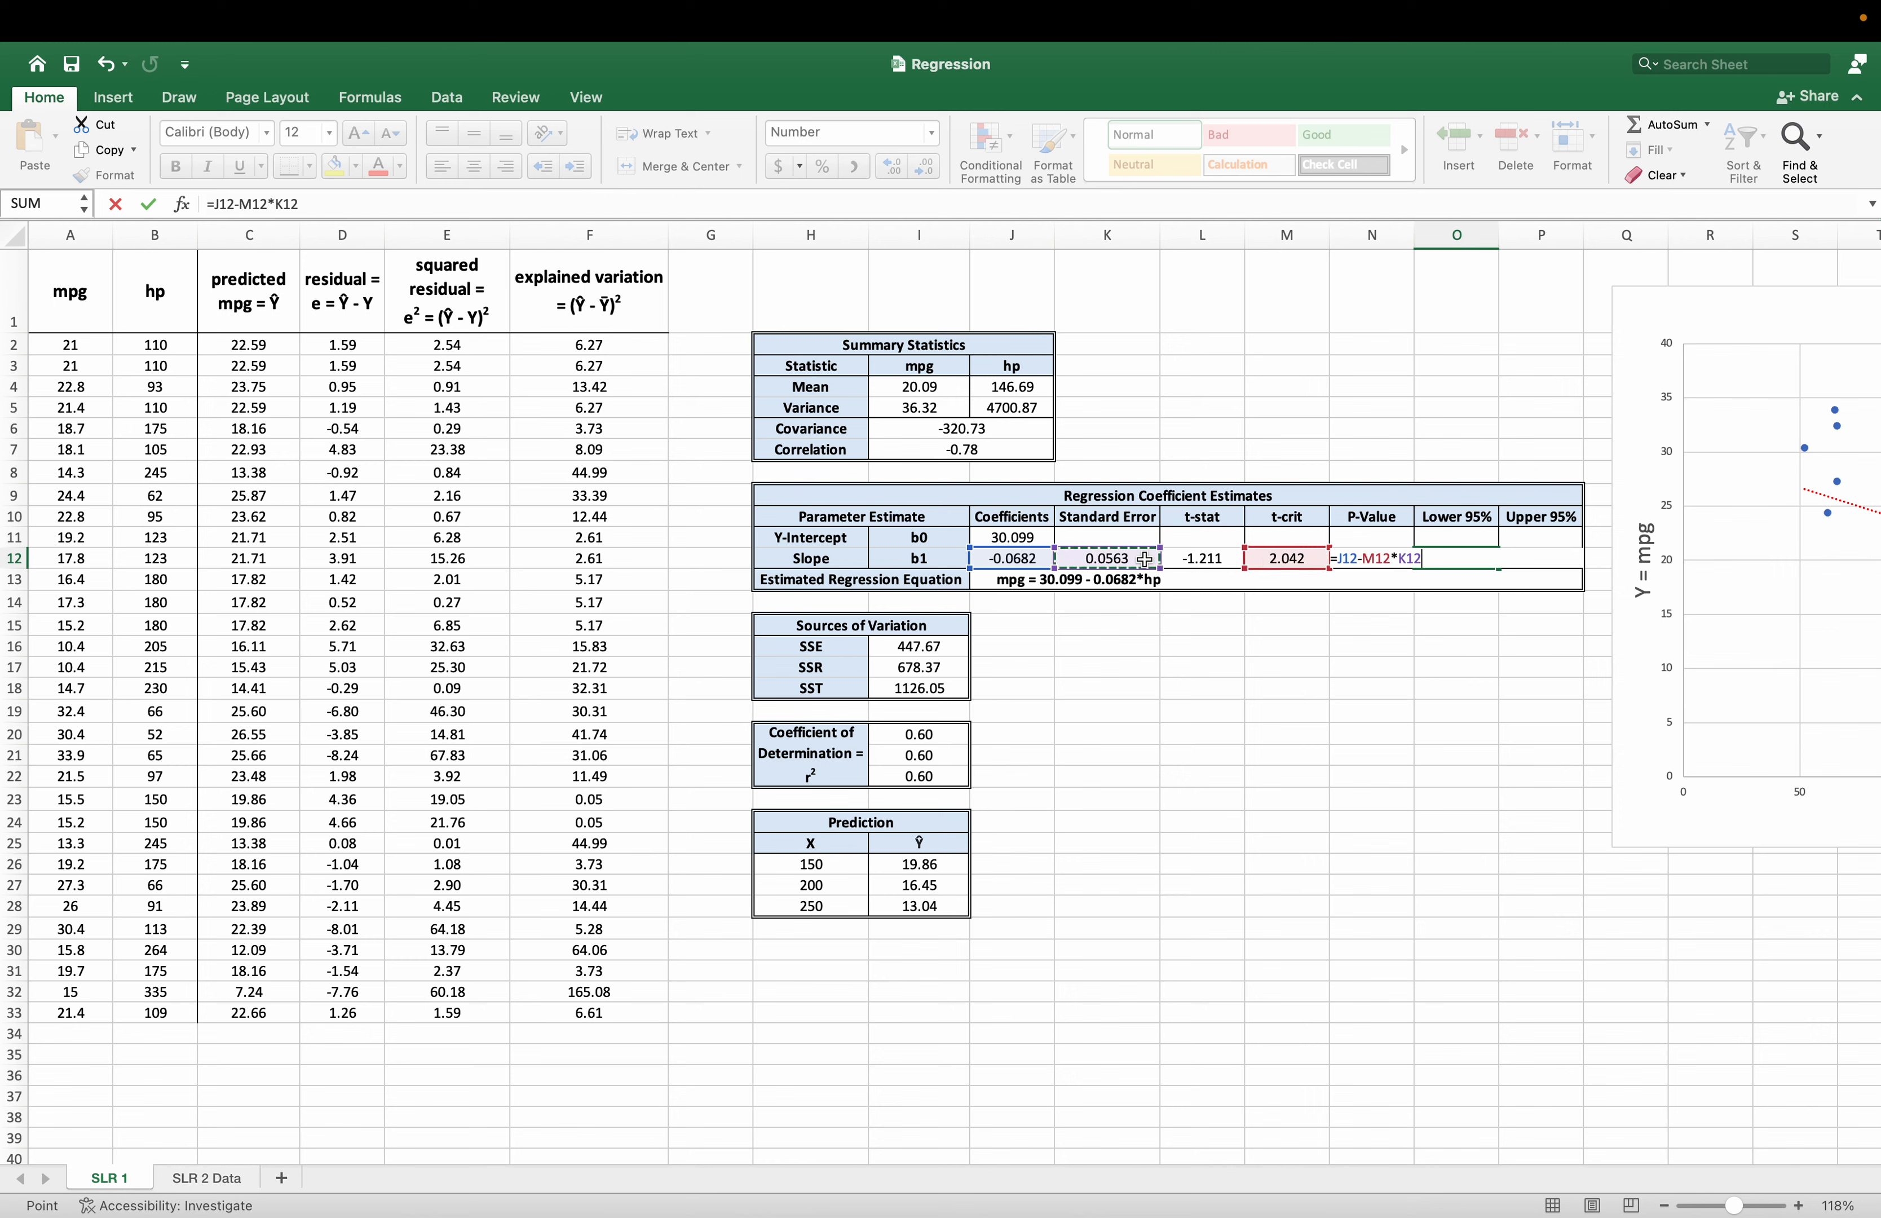
key("Return")
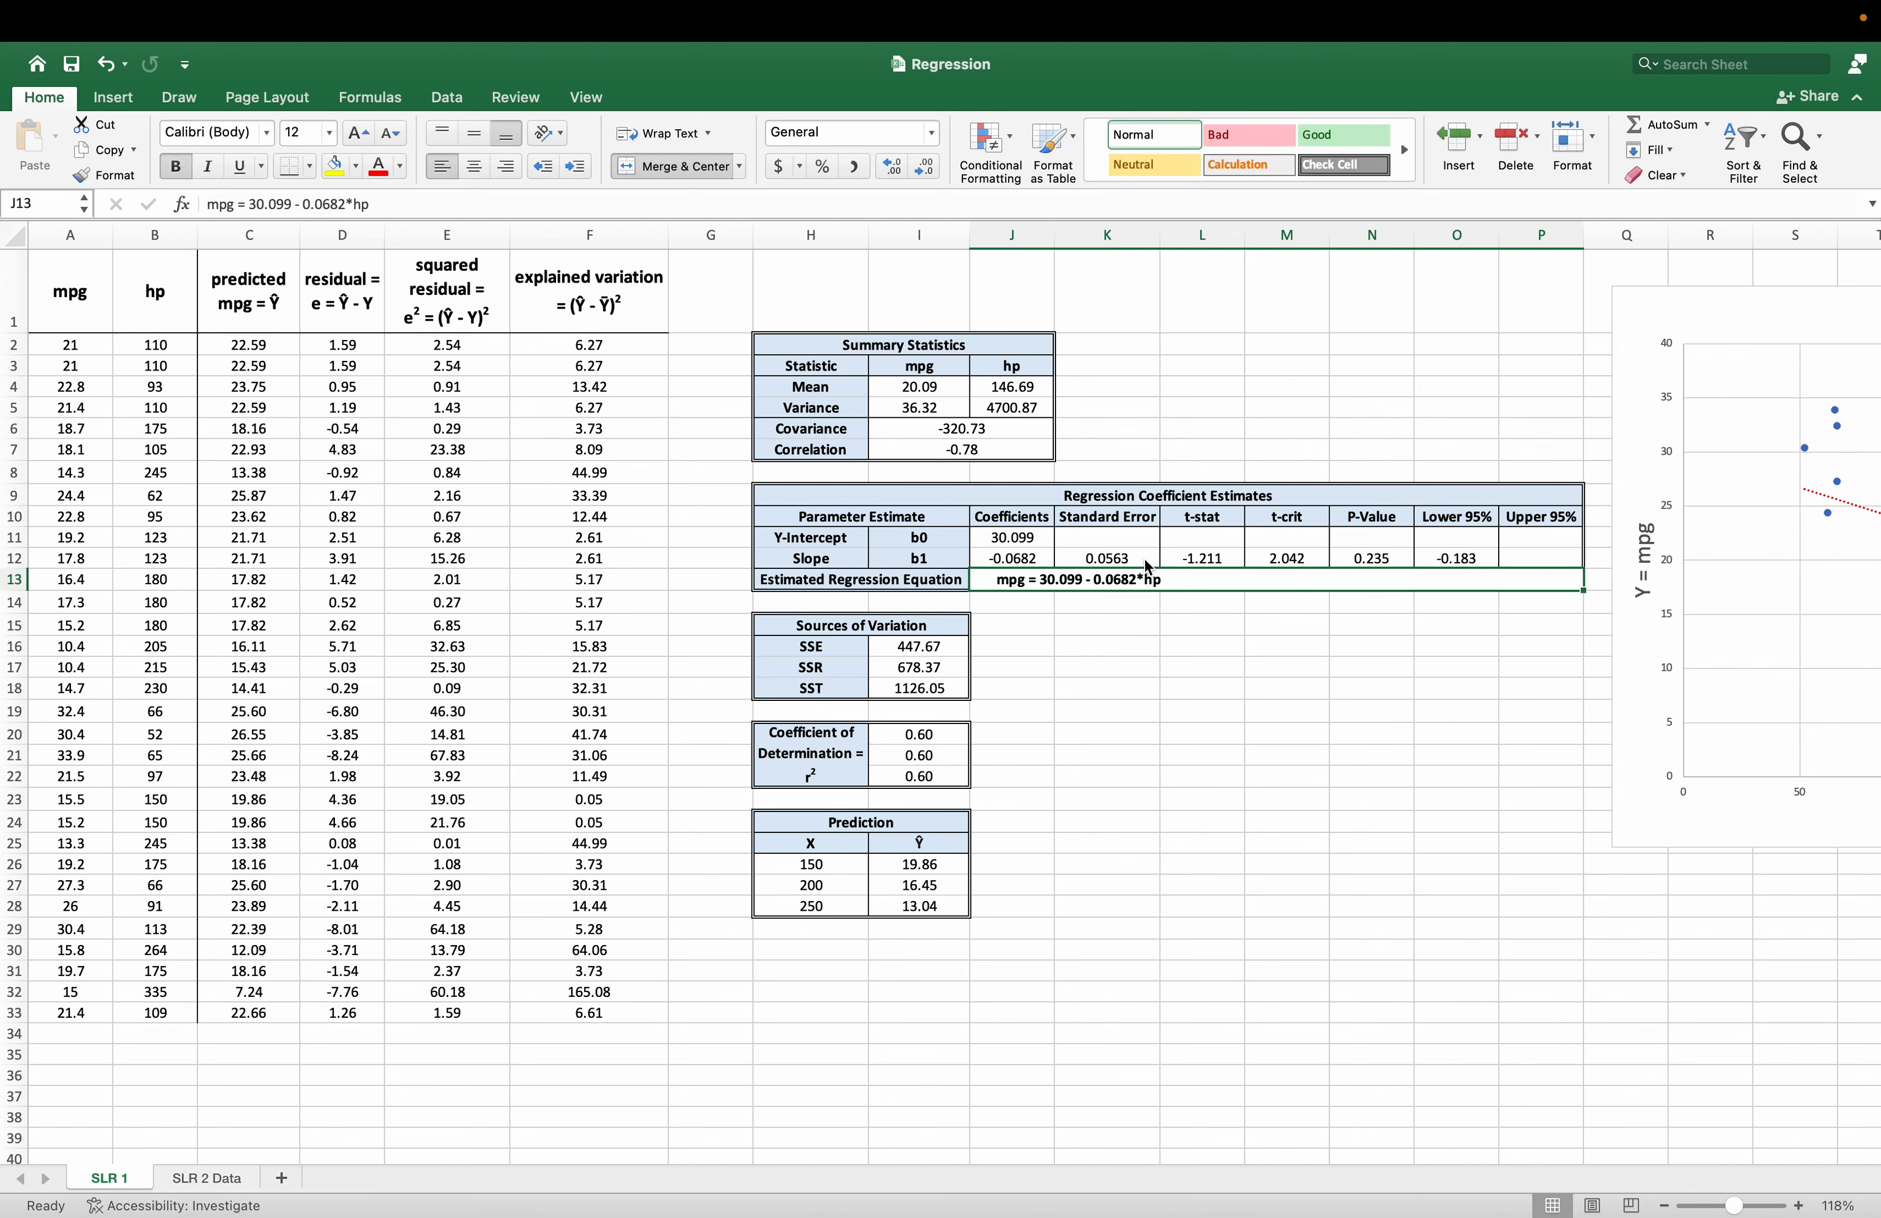
Reuse the lower-limit formula in P12 with the minus changed to a plus, giving the slope's upper 95% limit as =J12+M12*K12.
key("Up")
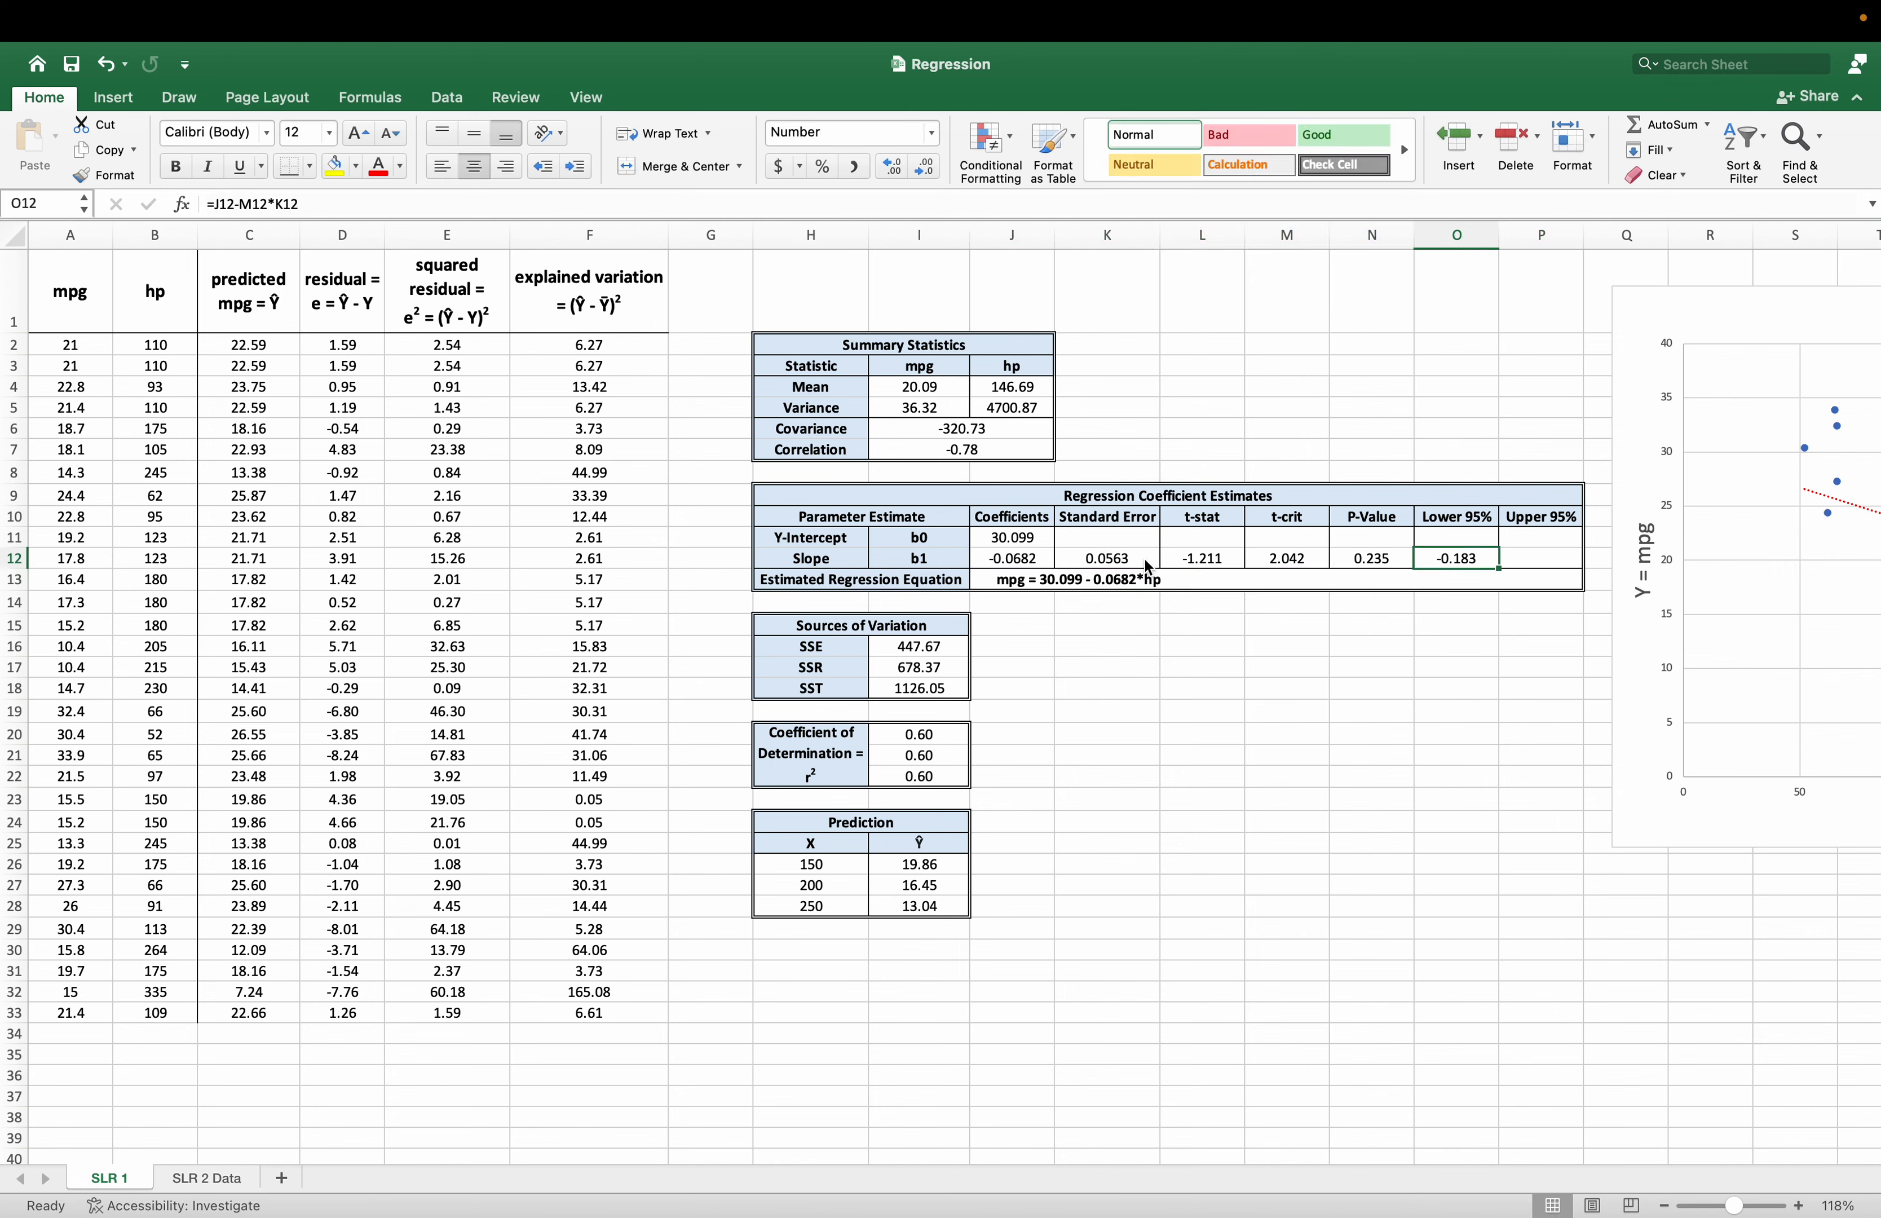
left_click_drag(348, 202, 177, 205)
key("cmd+c")
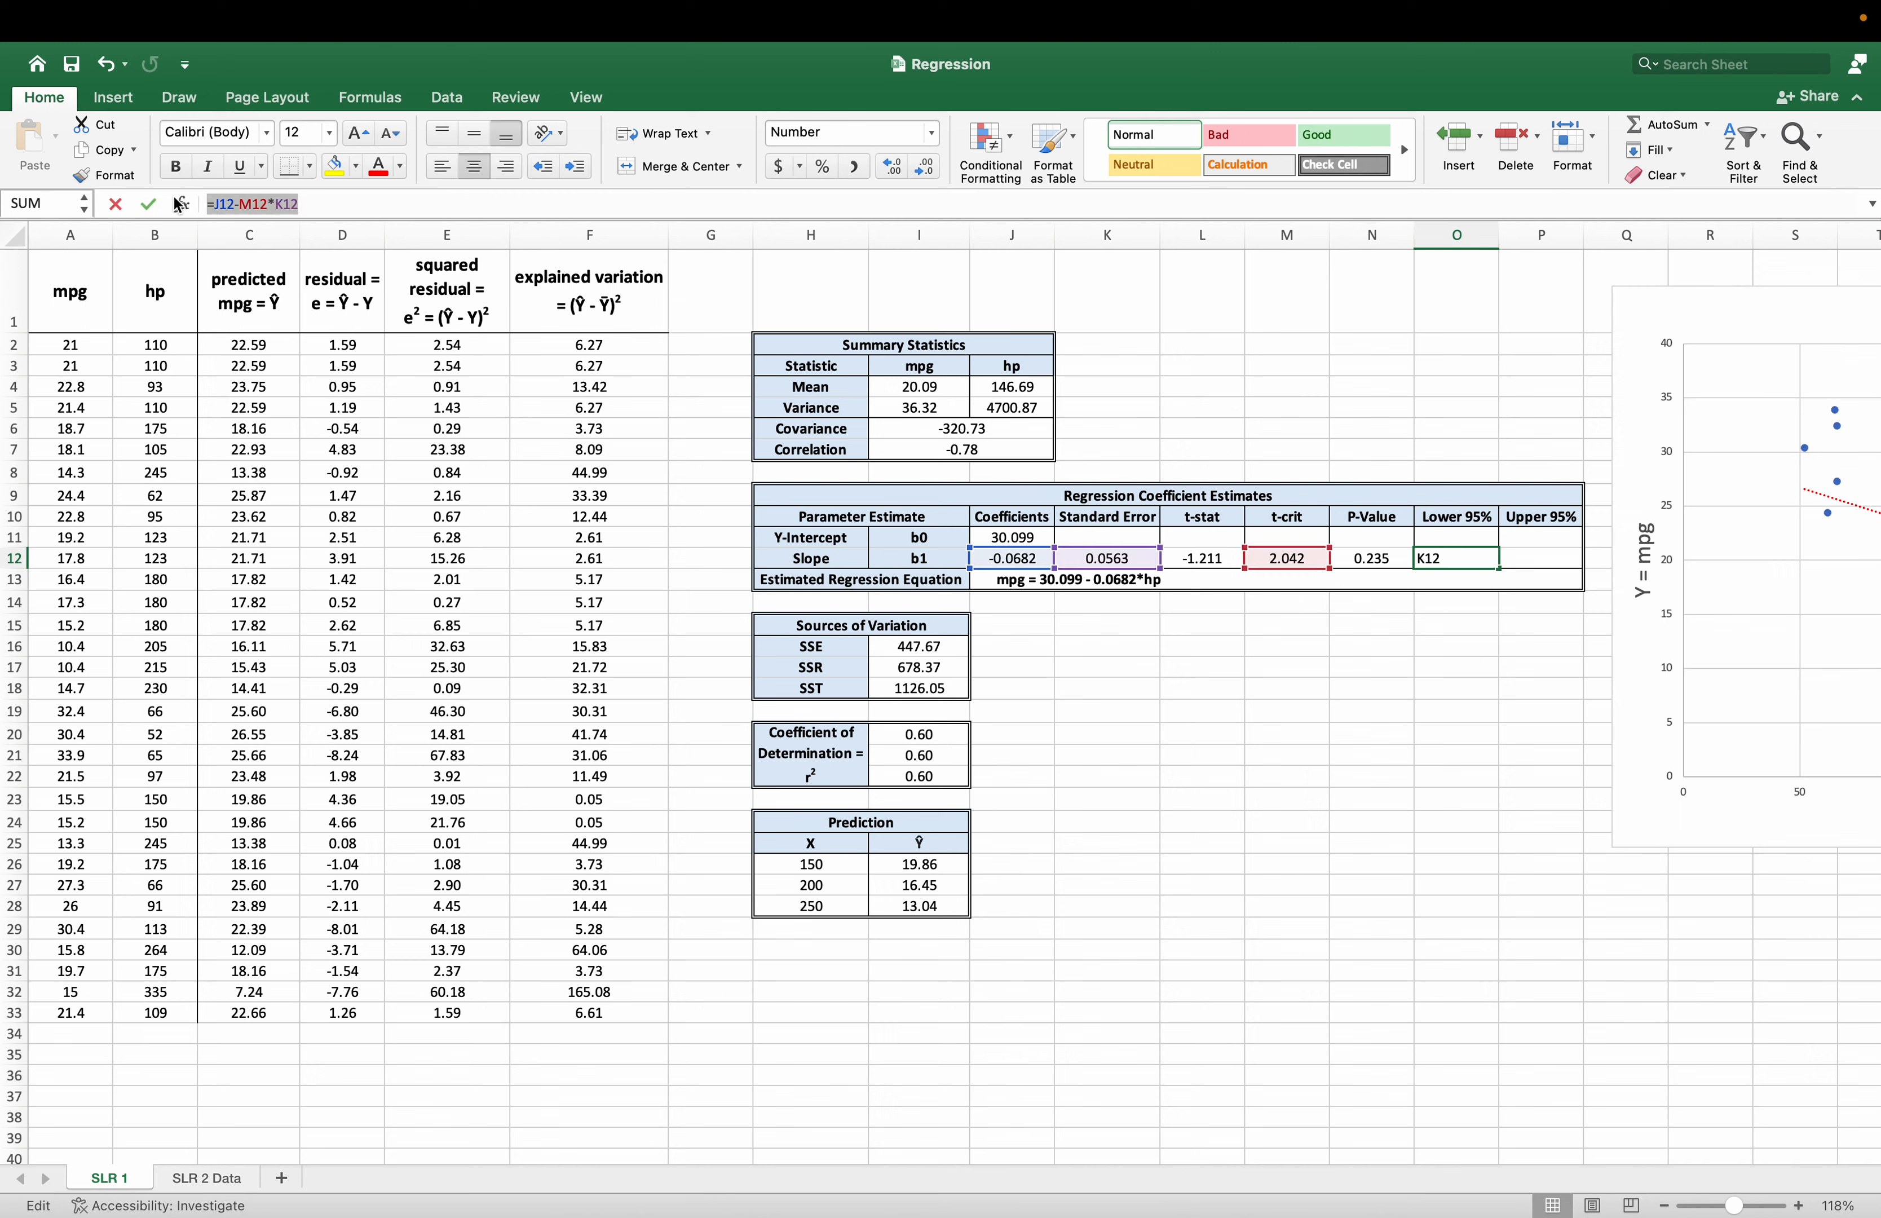
key("Escape")
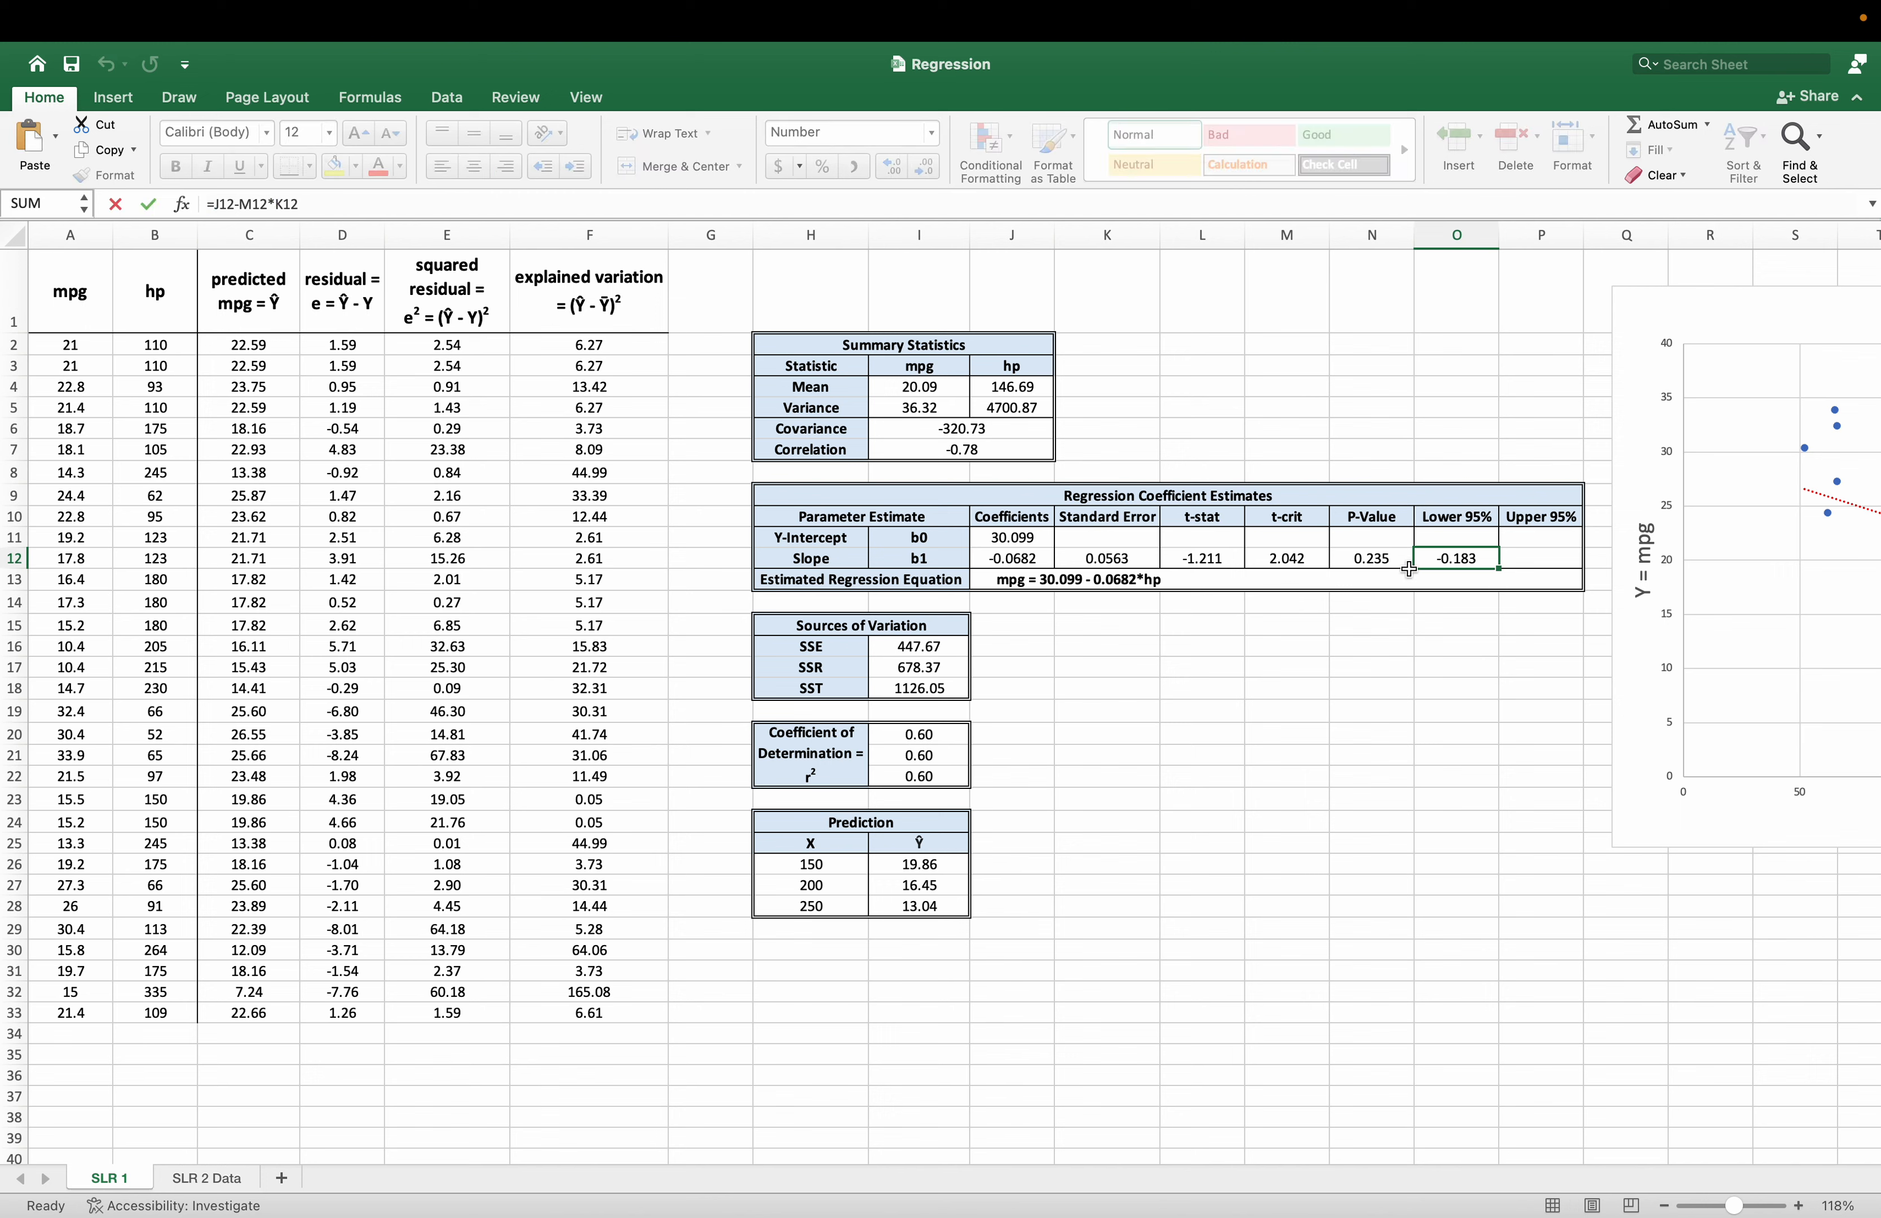
key("Right")
left_click(370, 207)
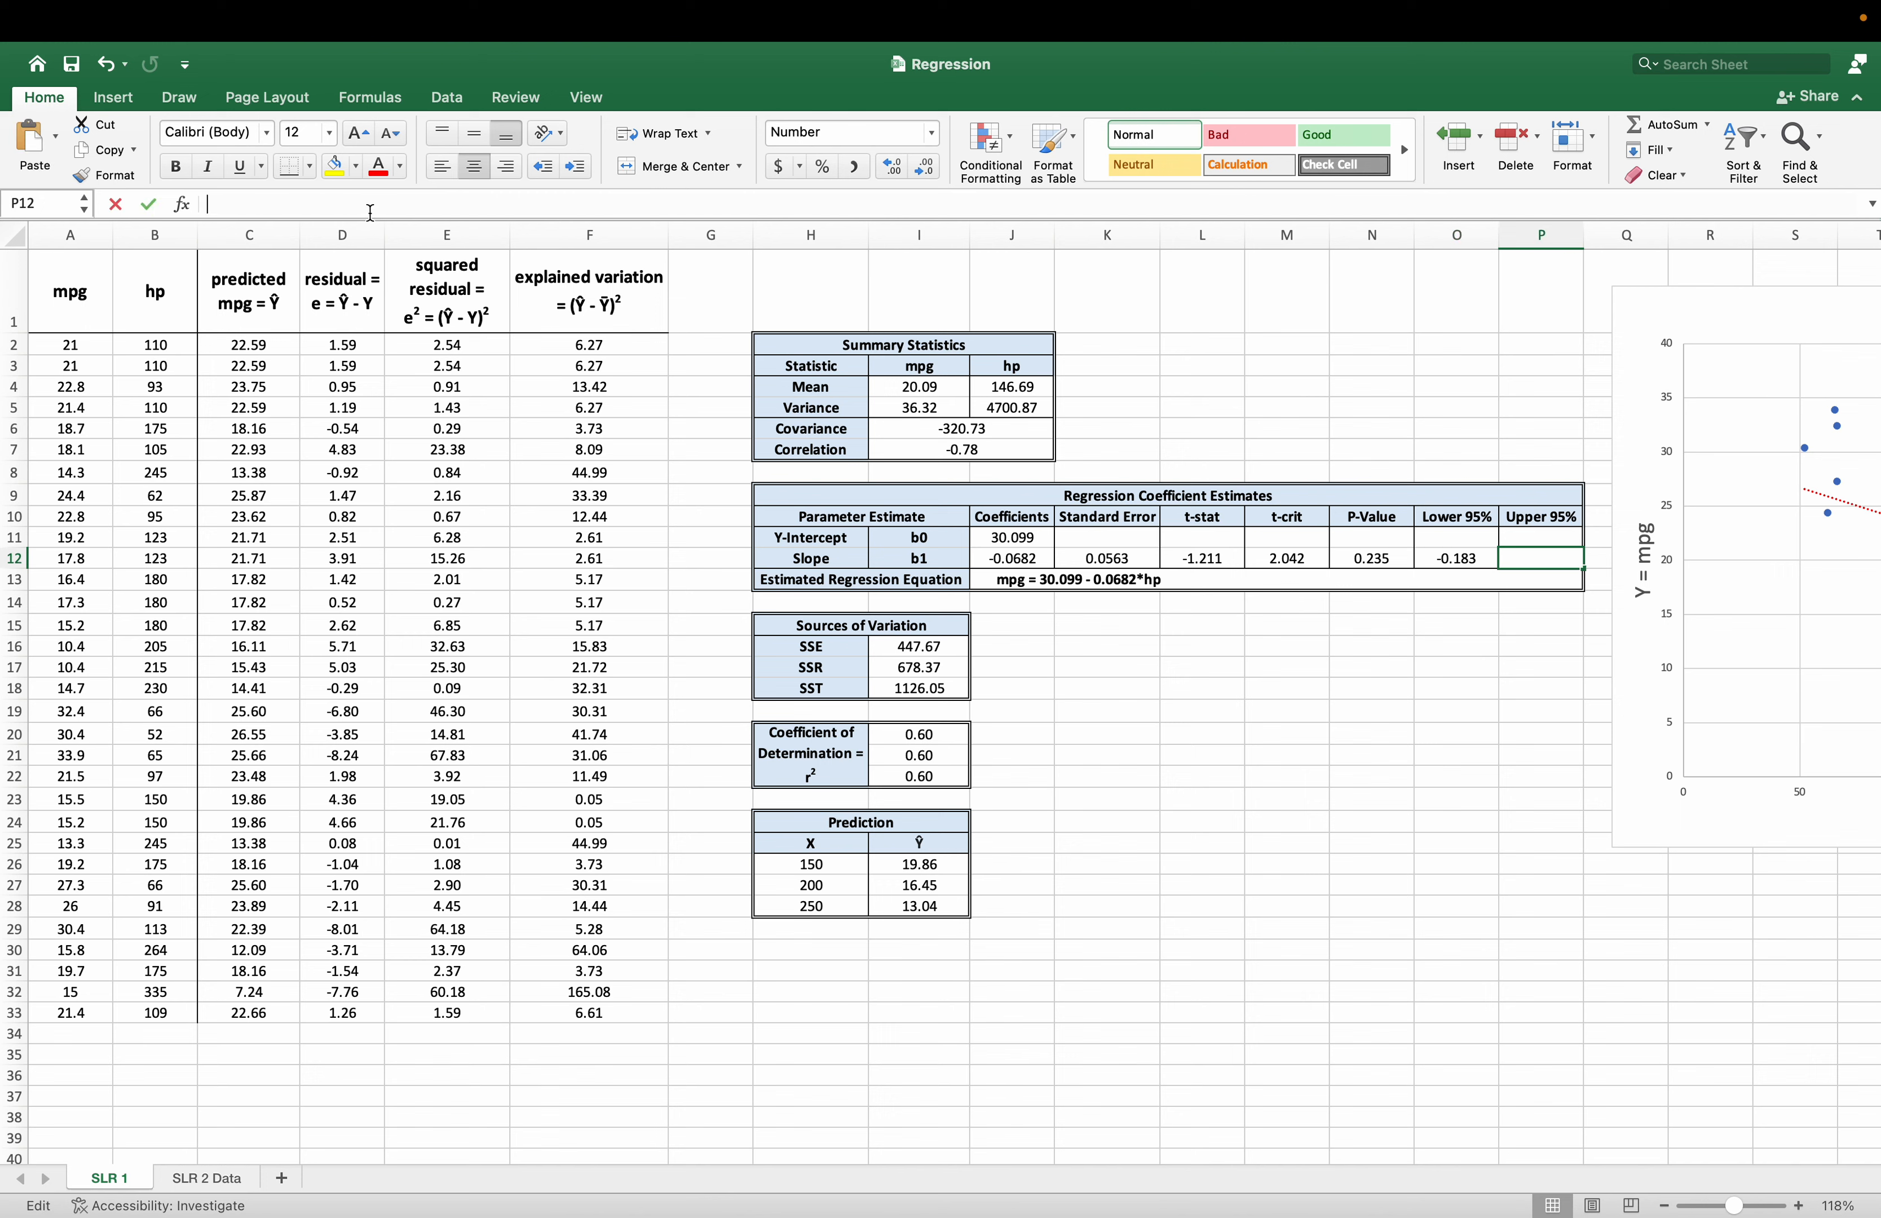
key("cmd+v")
left_click(246, 206)
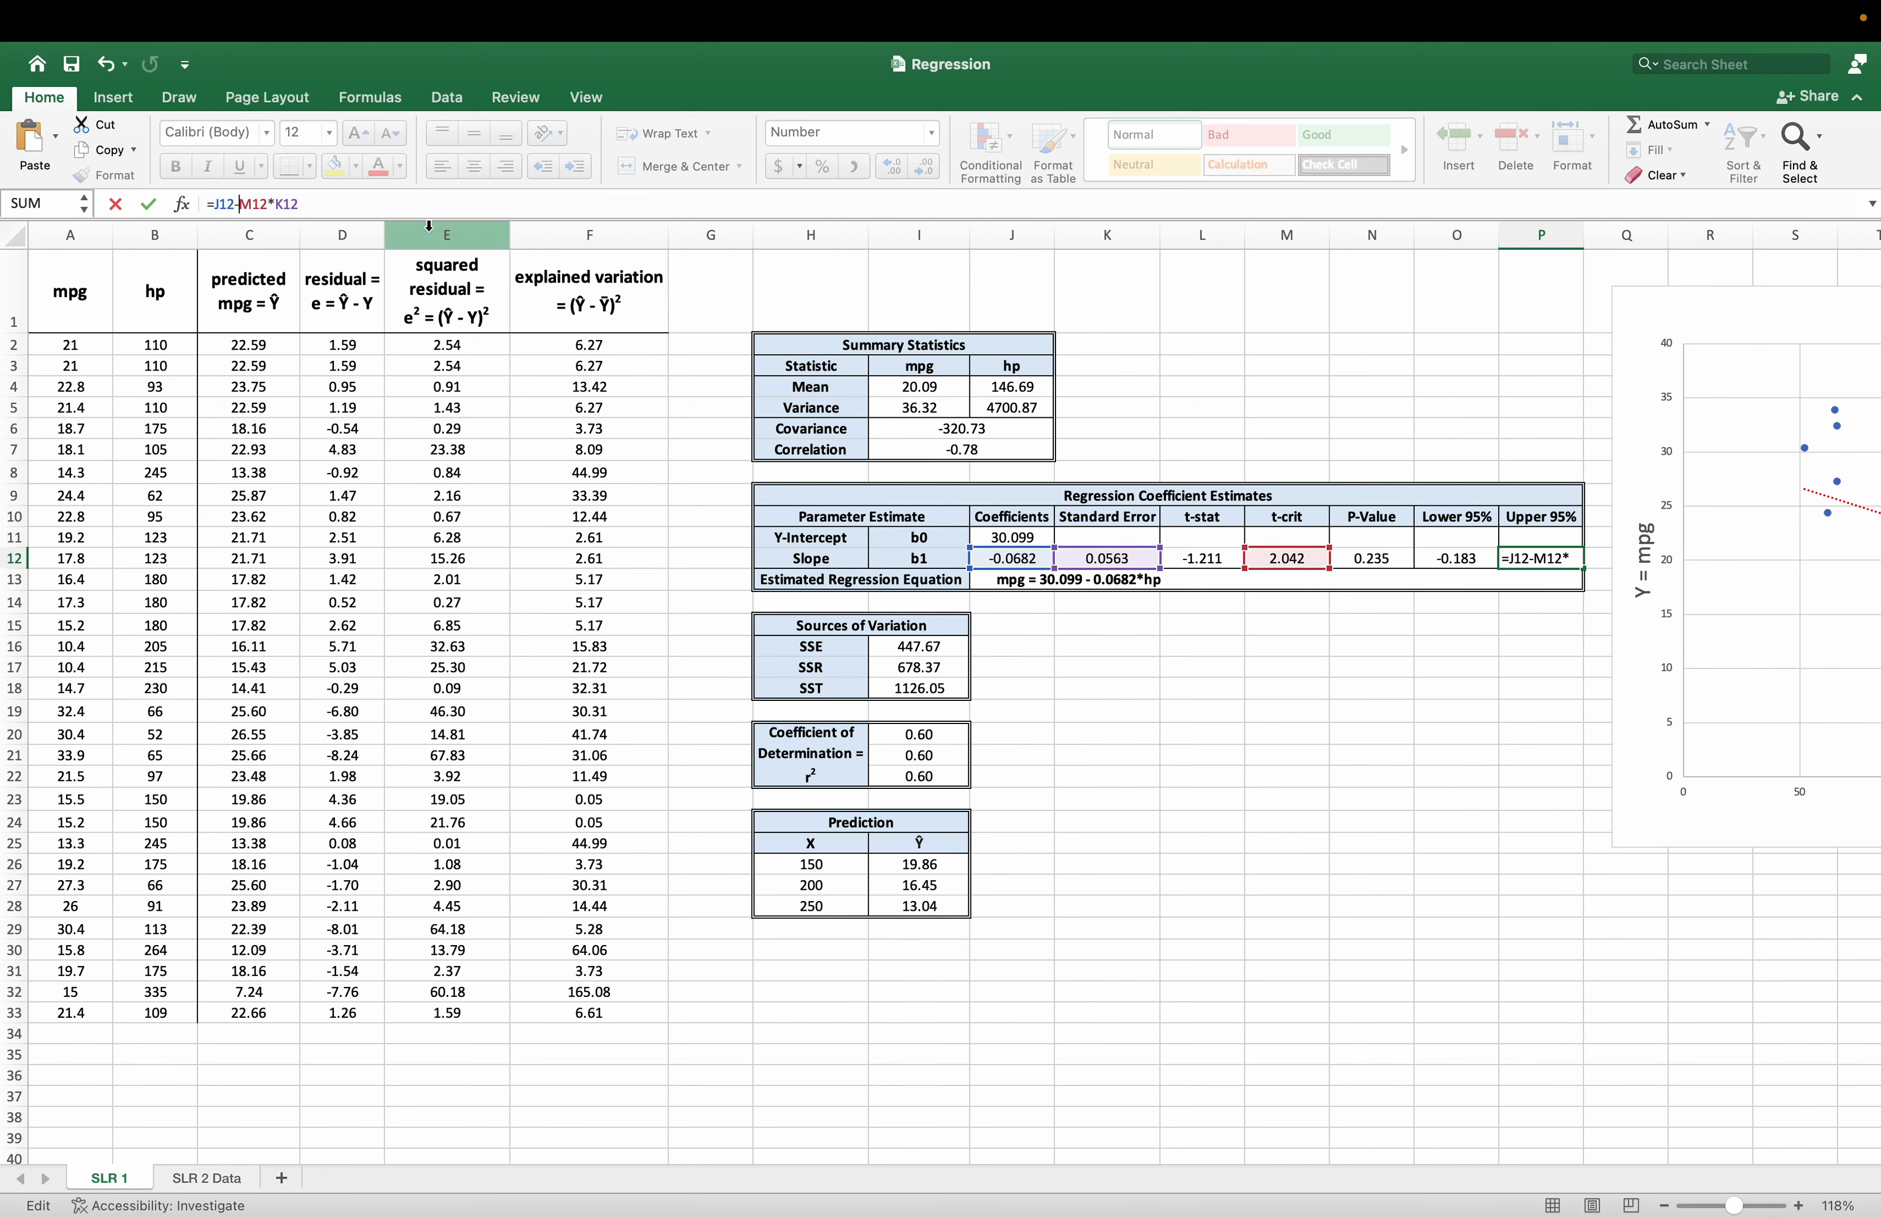
key("BackSpace")
type("+")
key("Return")
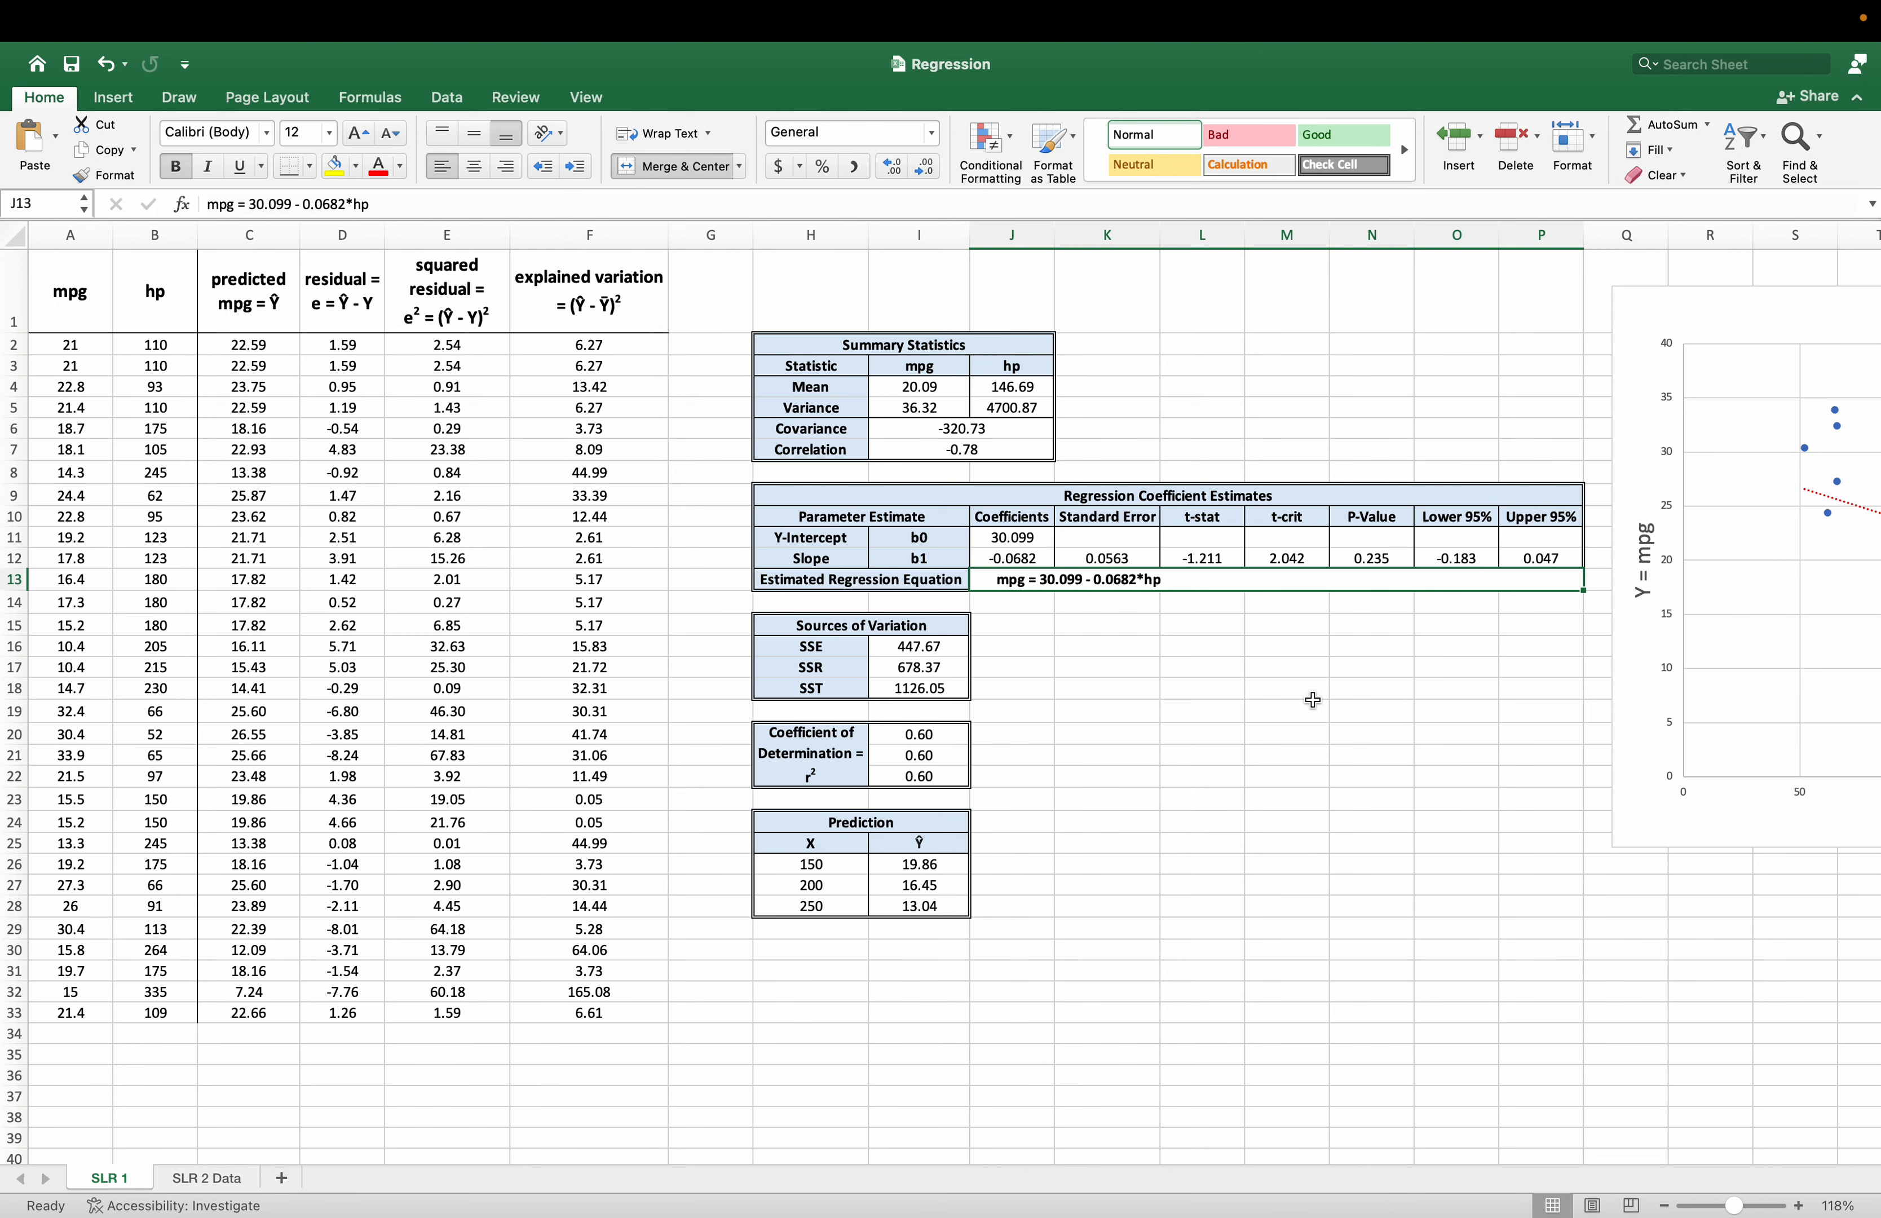
Insert a markers-only scatter chart of the predicted mpg and residual values in C2:D33, and place it below the regression coefficient table.
left_click(490, 443)
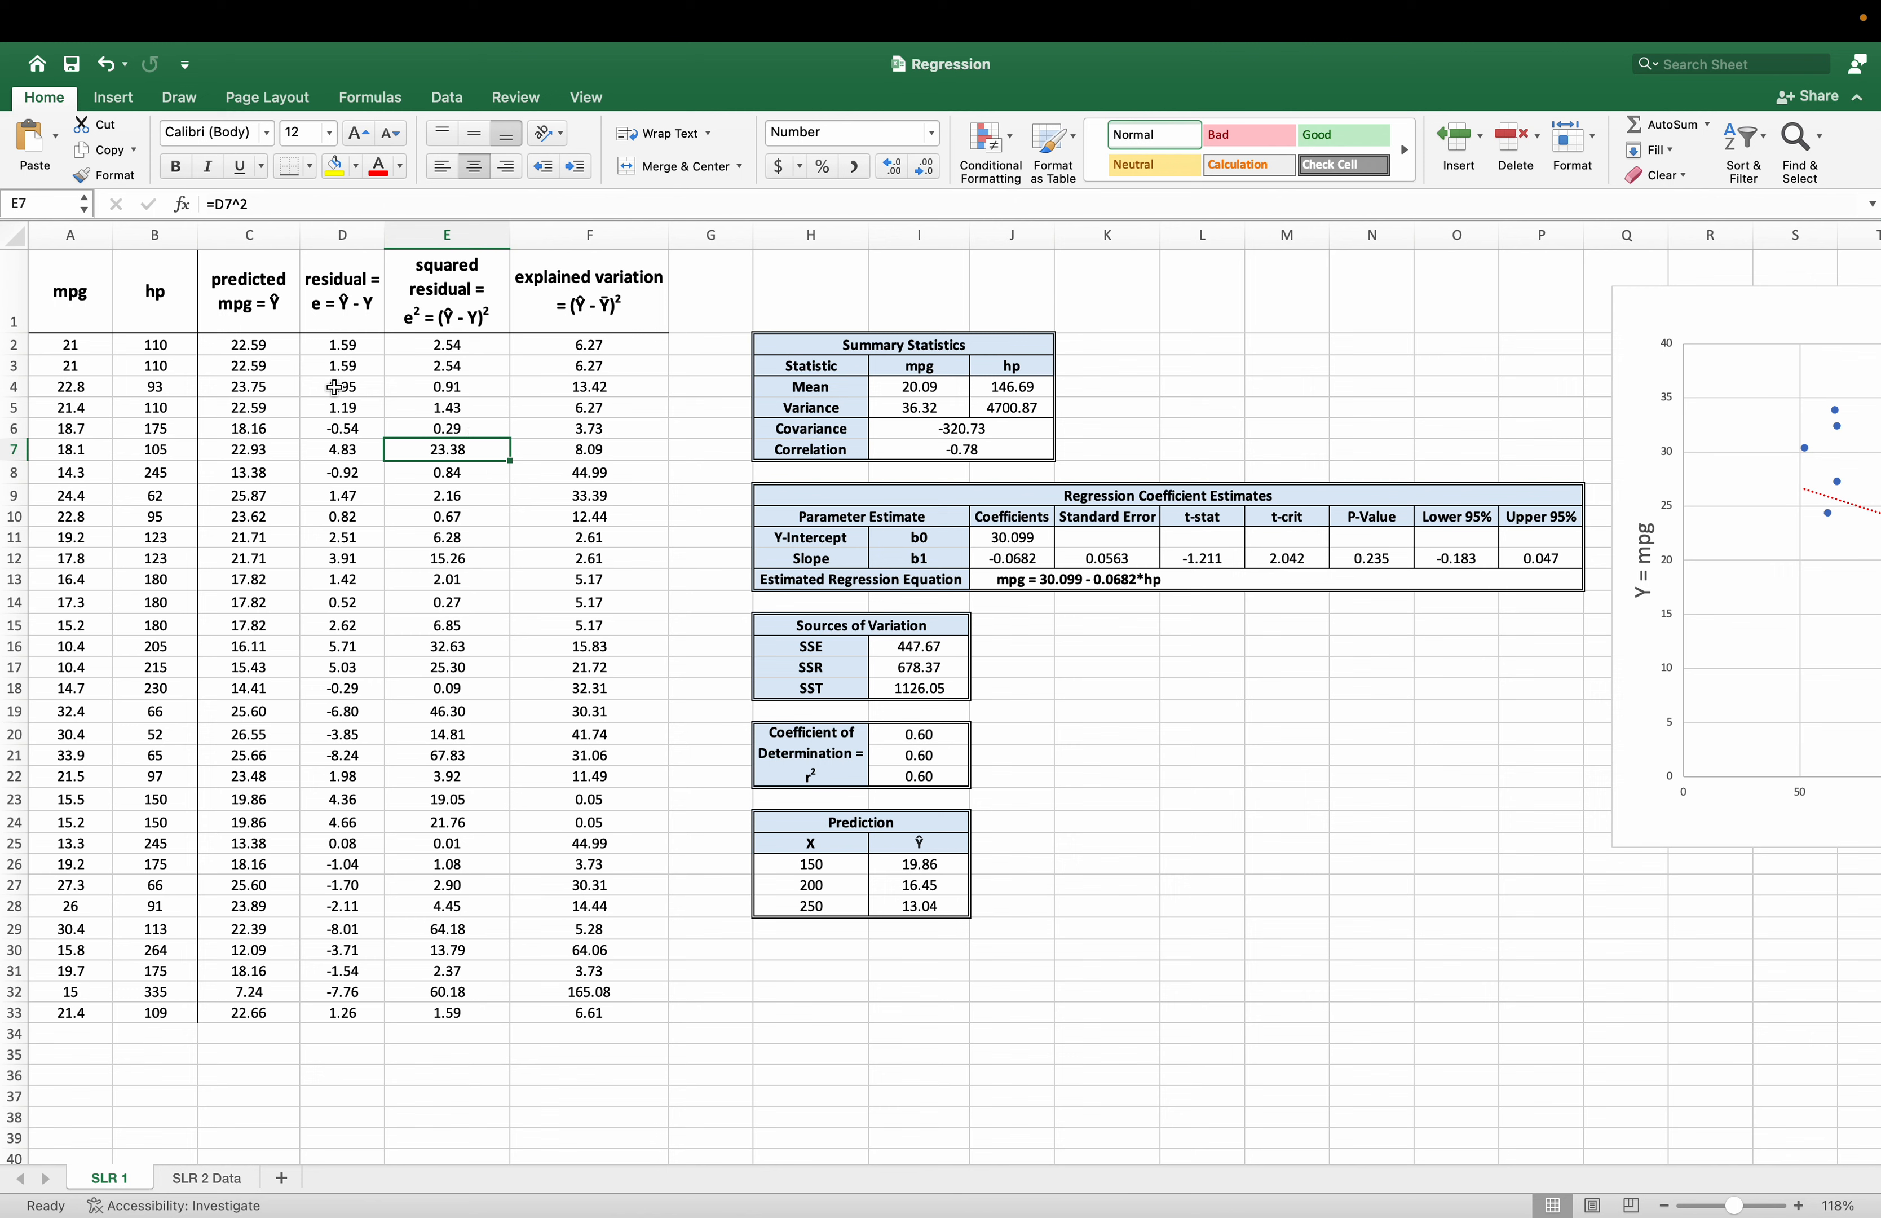
left_click_drag(273, 304, 269, 1016)
left_click_drag(340, 292, 343, 1016)
left_click_drag(253, 345, 340, 1006)
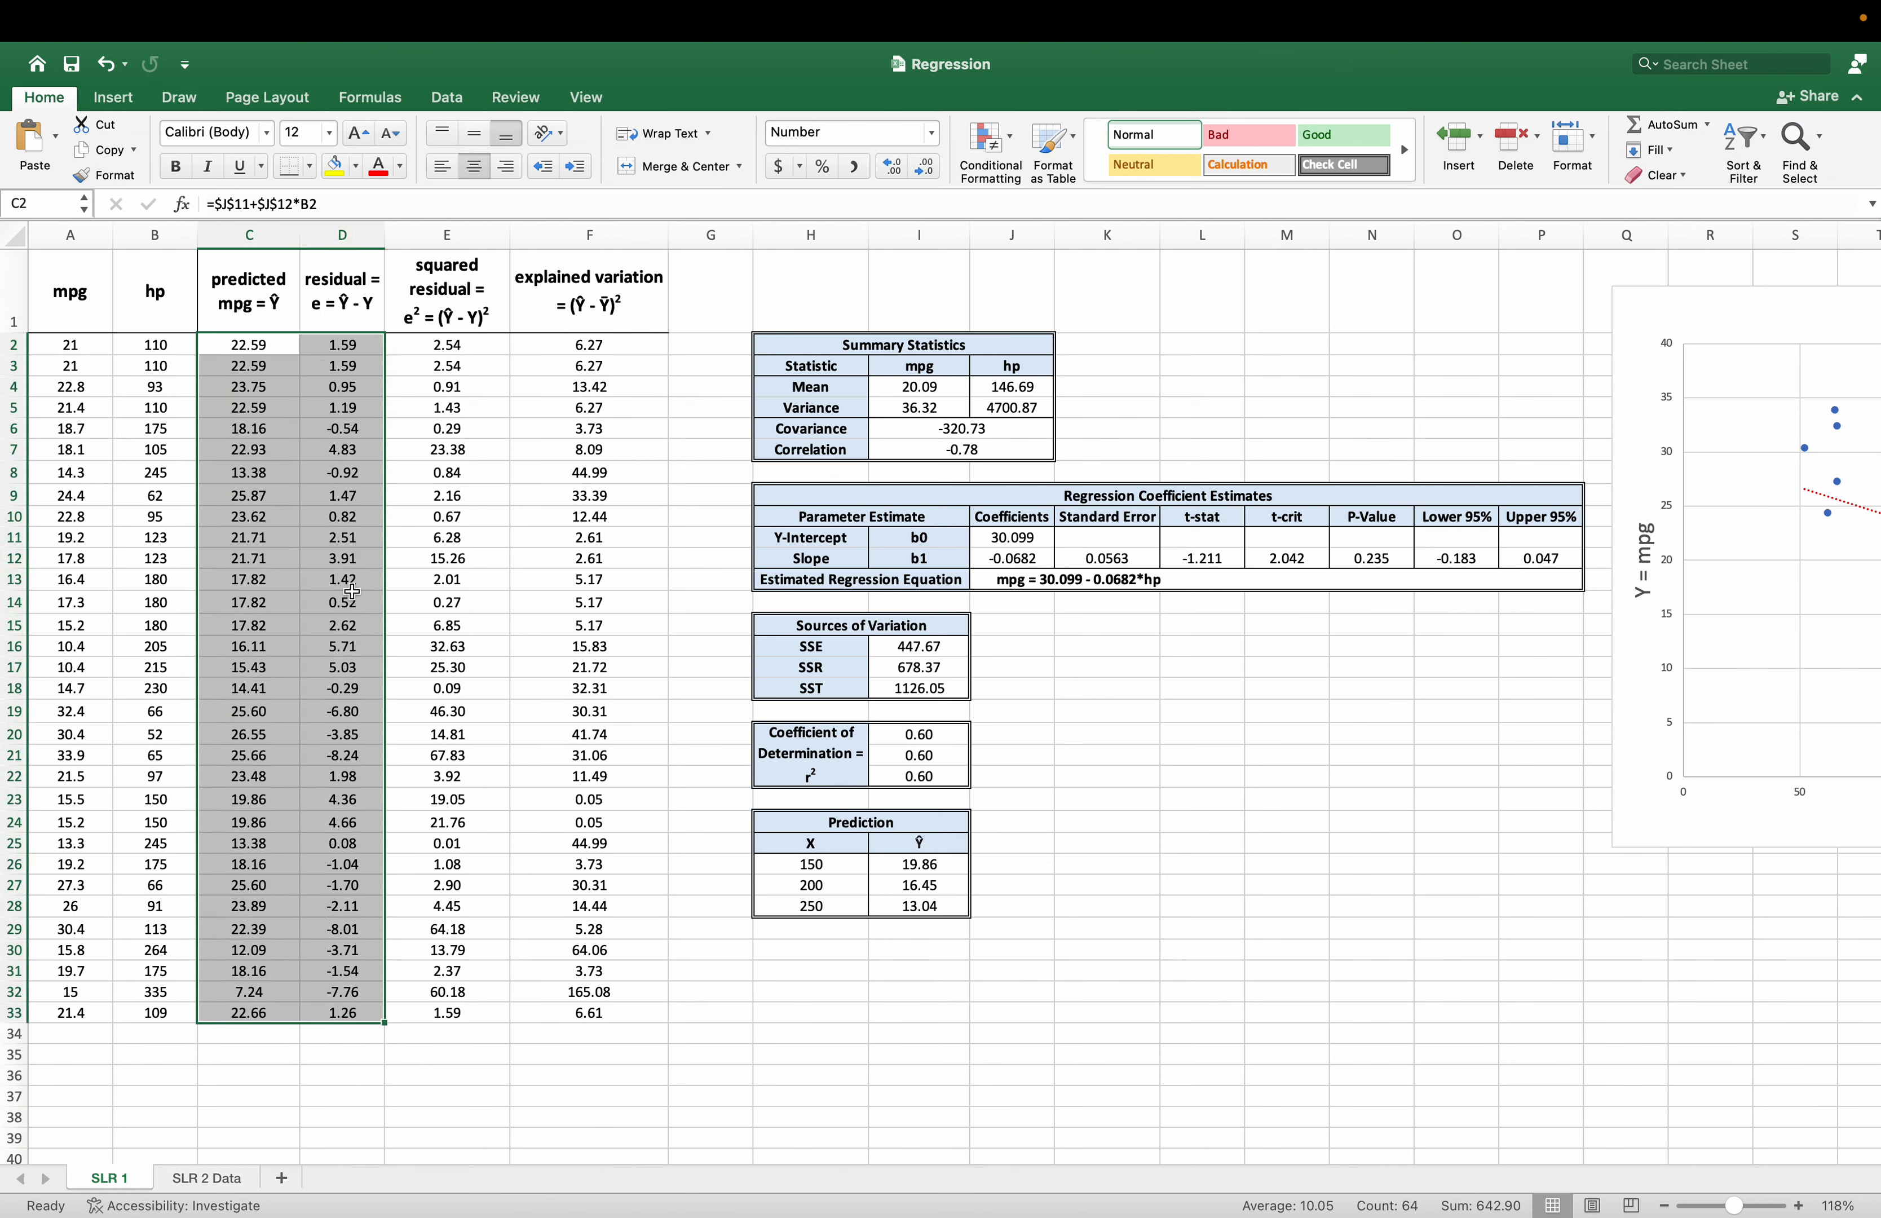
left_click_drag(253, 345, 342, 1019)
left_click(112, 97)
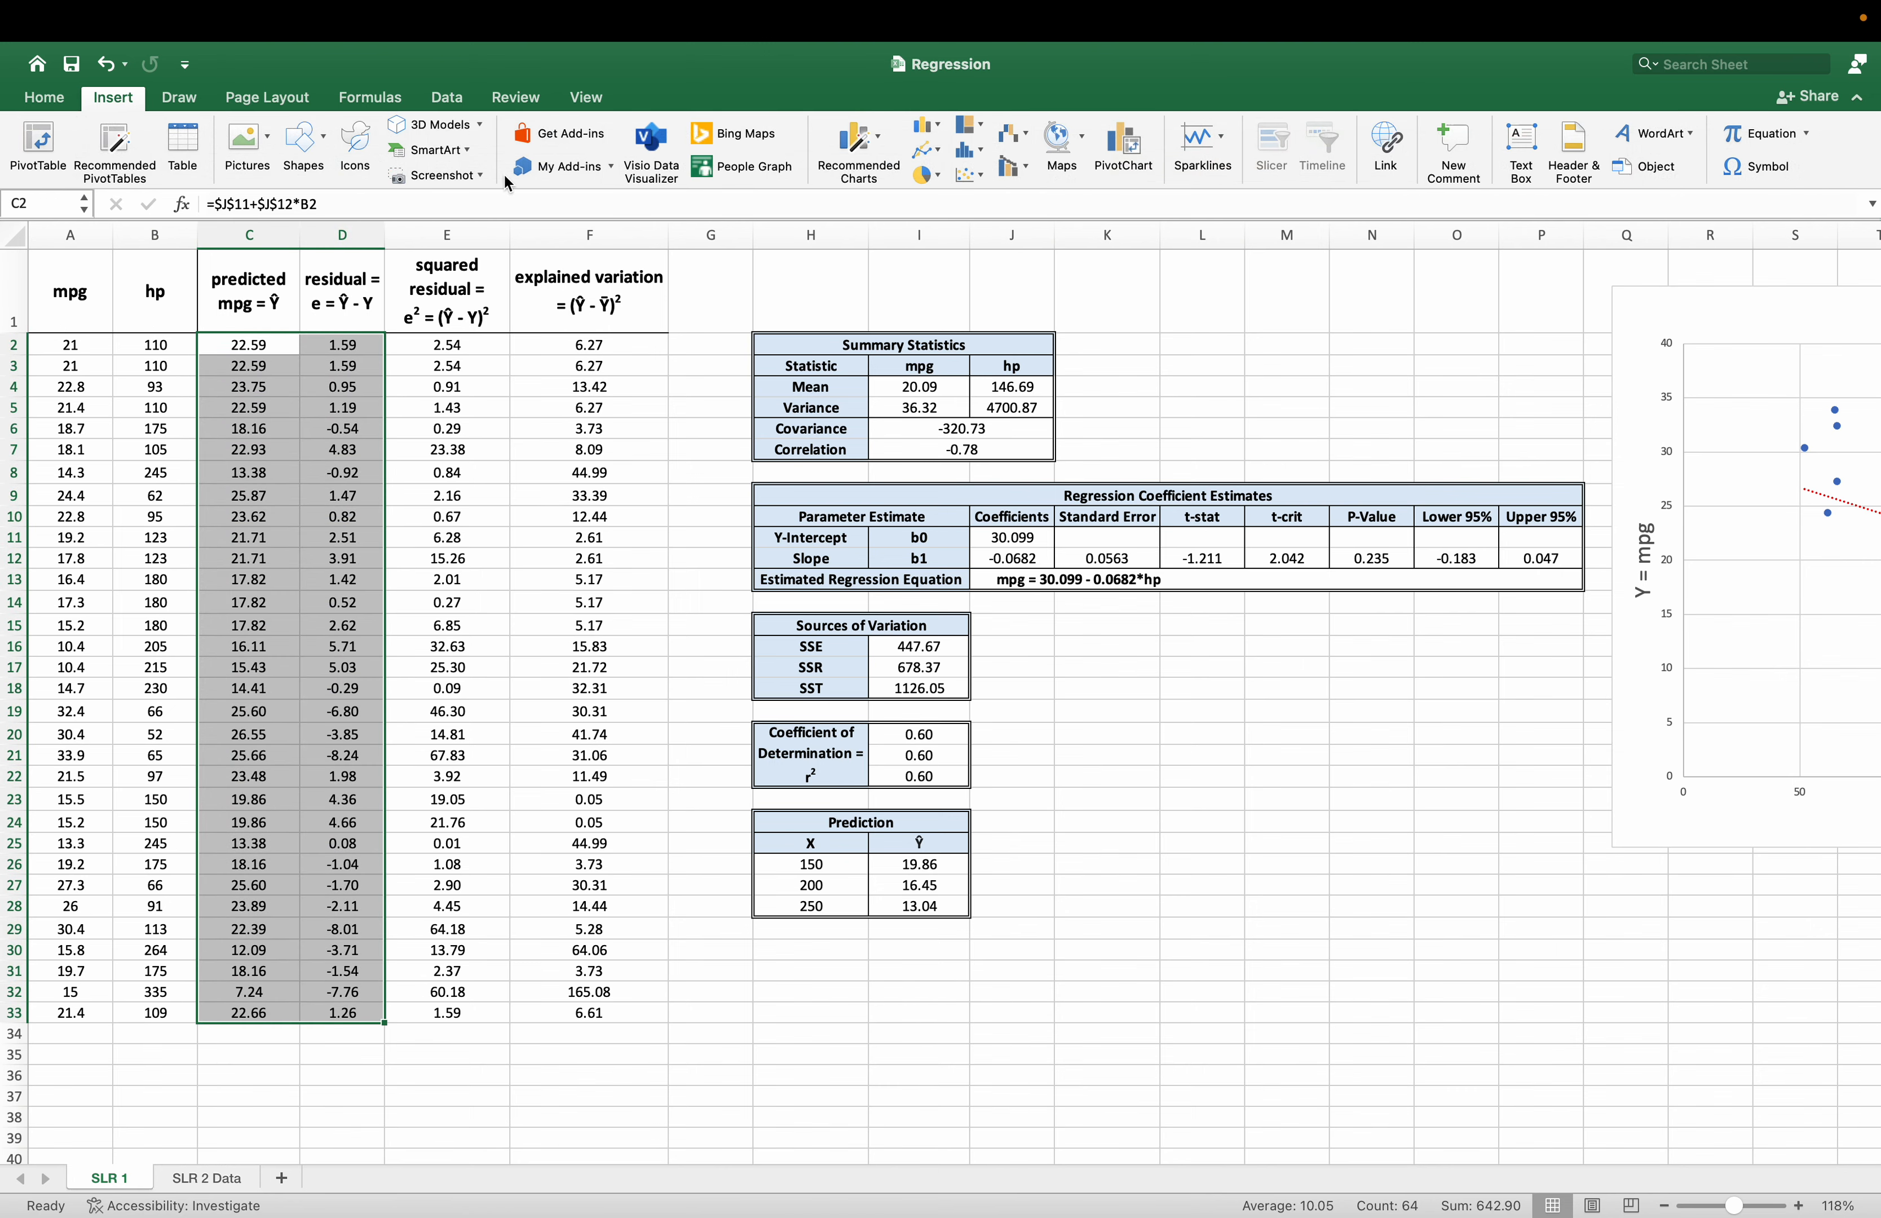
left_click(968, 175)
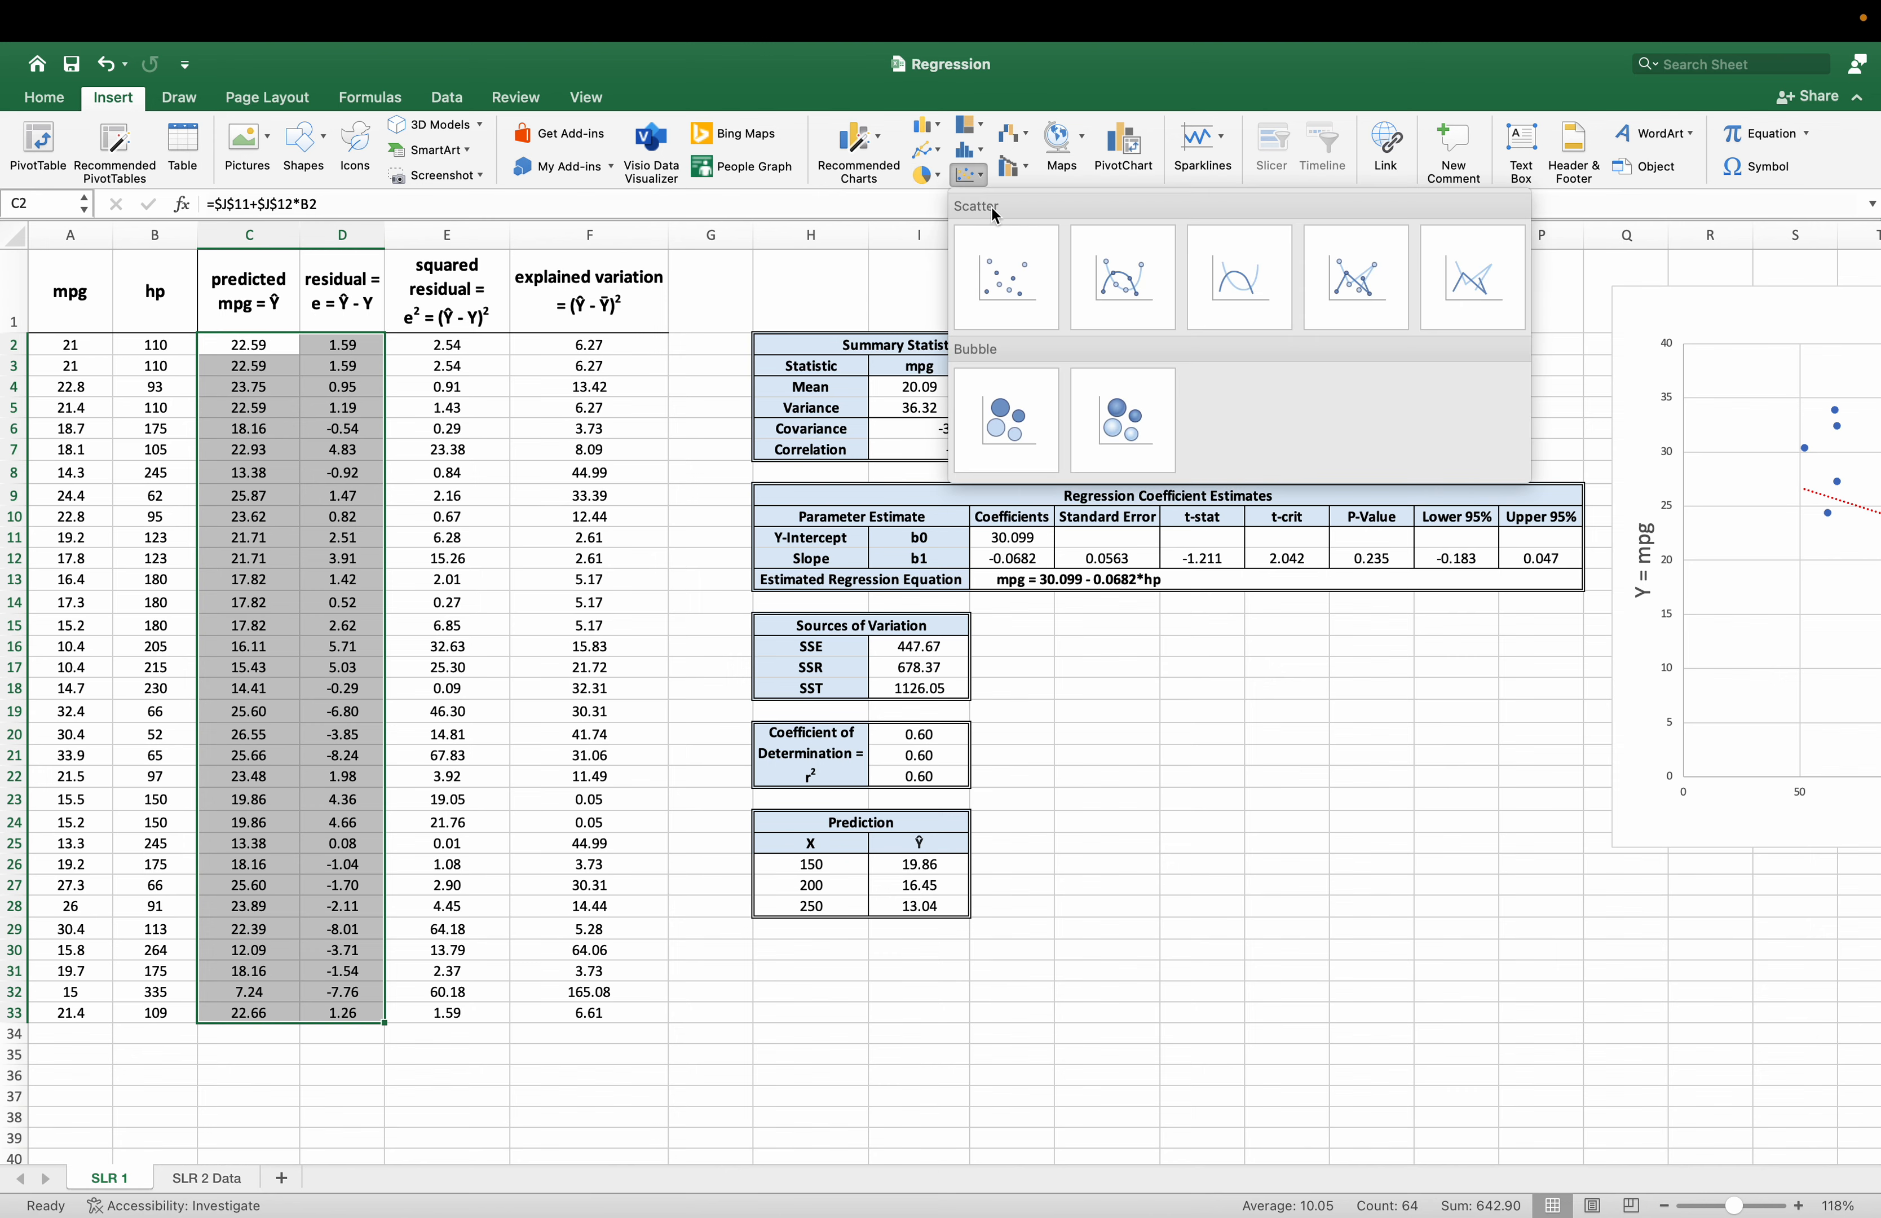
left_click(1006, 287)
left_click_drag(1072, 591, 1426, 778)
Title the new scatter chart "Scatterplot of Fitted Values vs Residuals".
left_click(1298, 779)
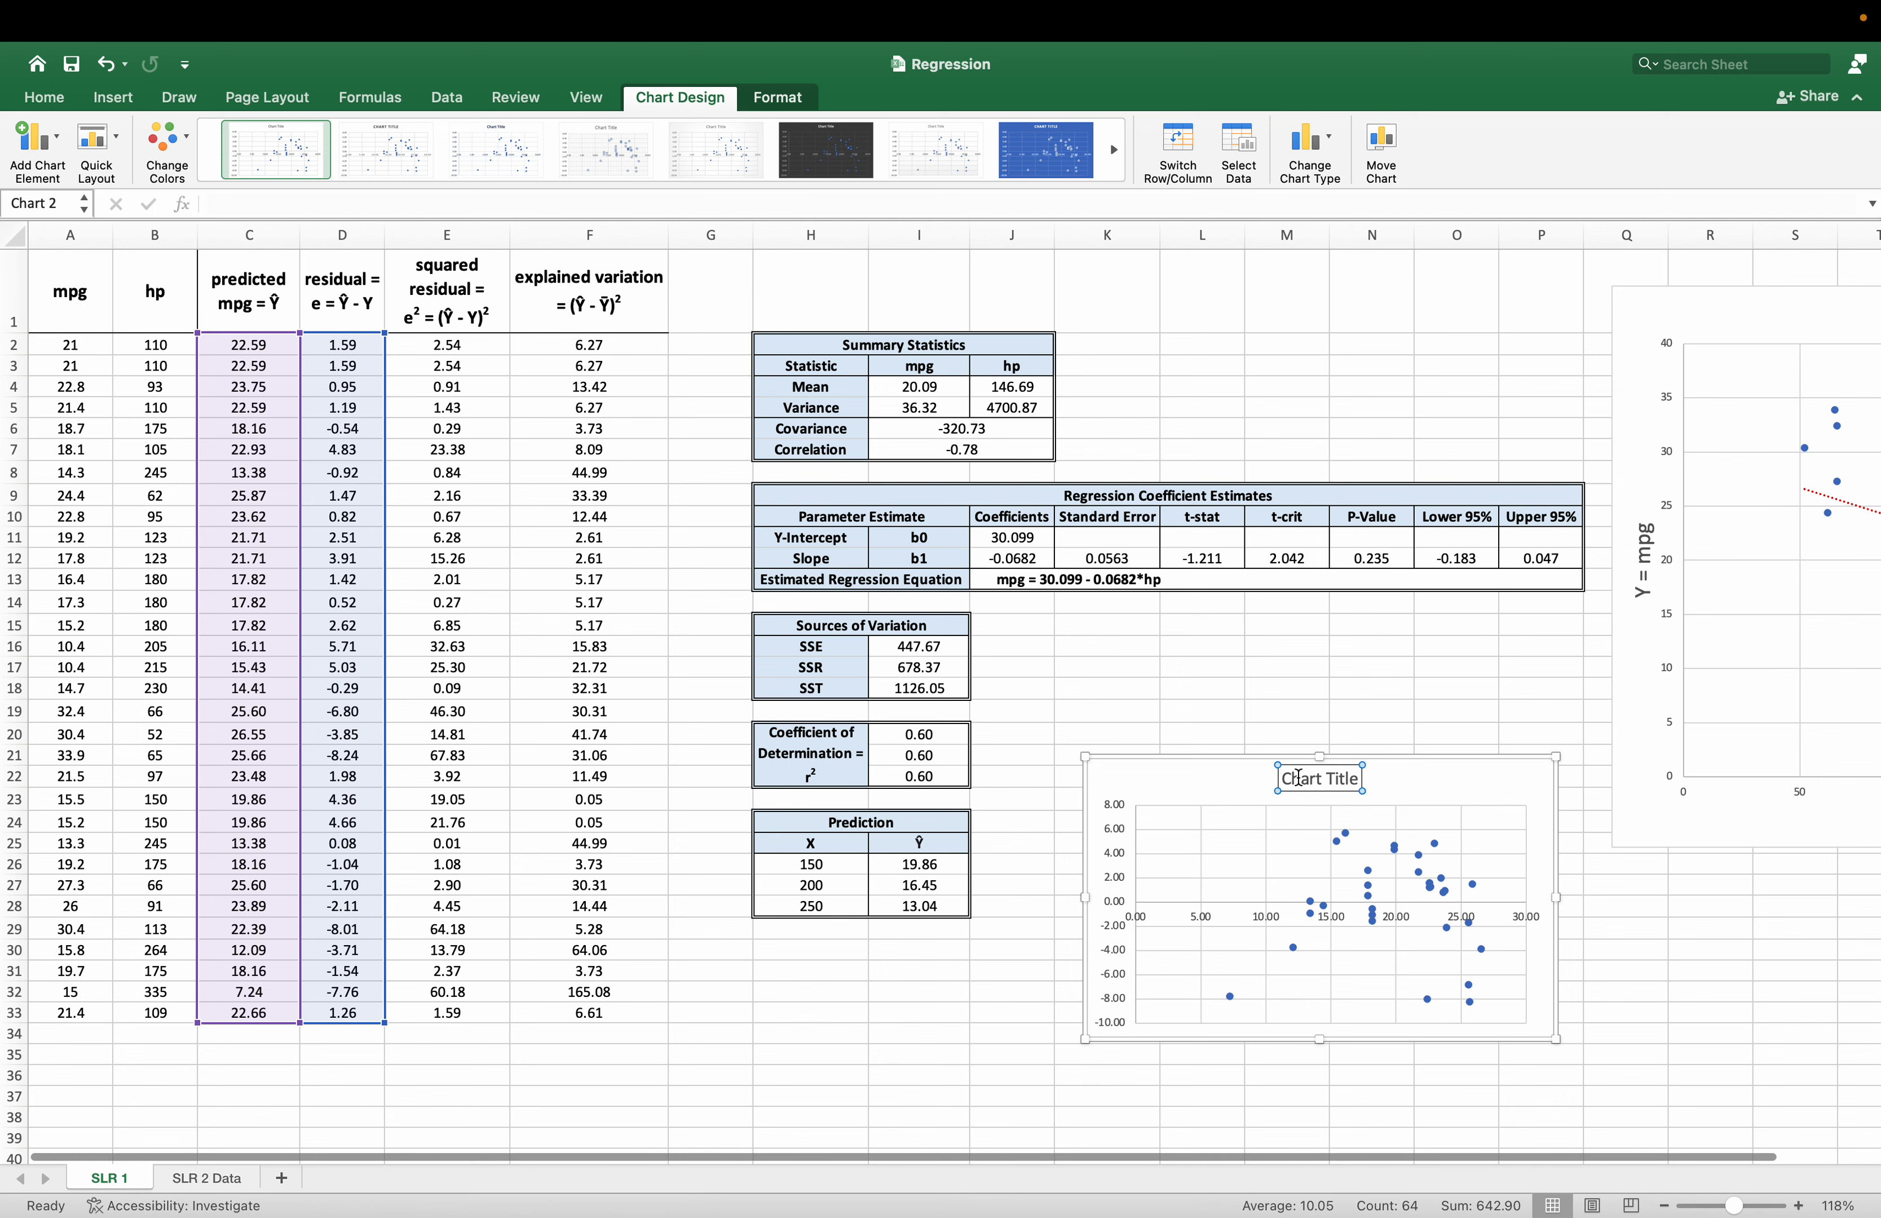
triple_click(1305, 777)
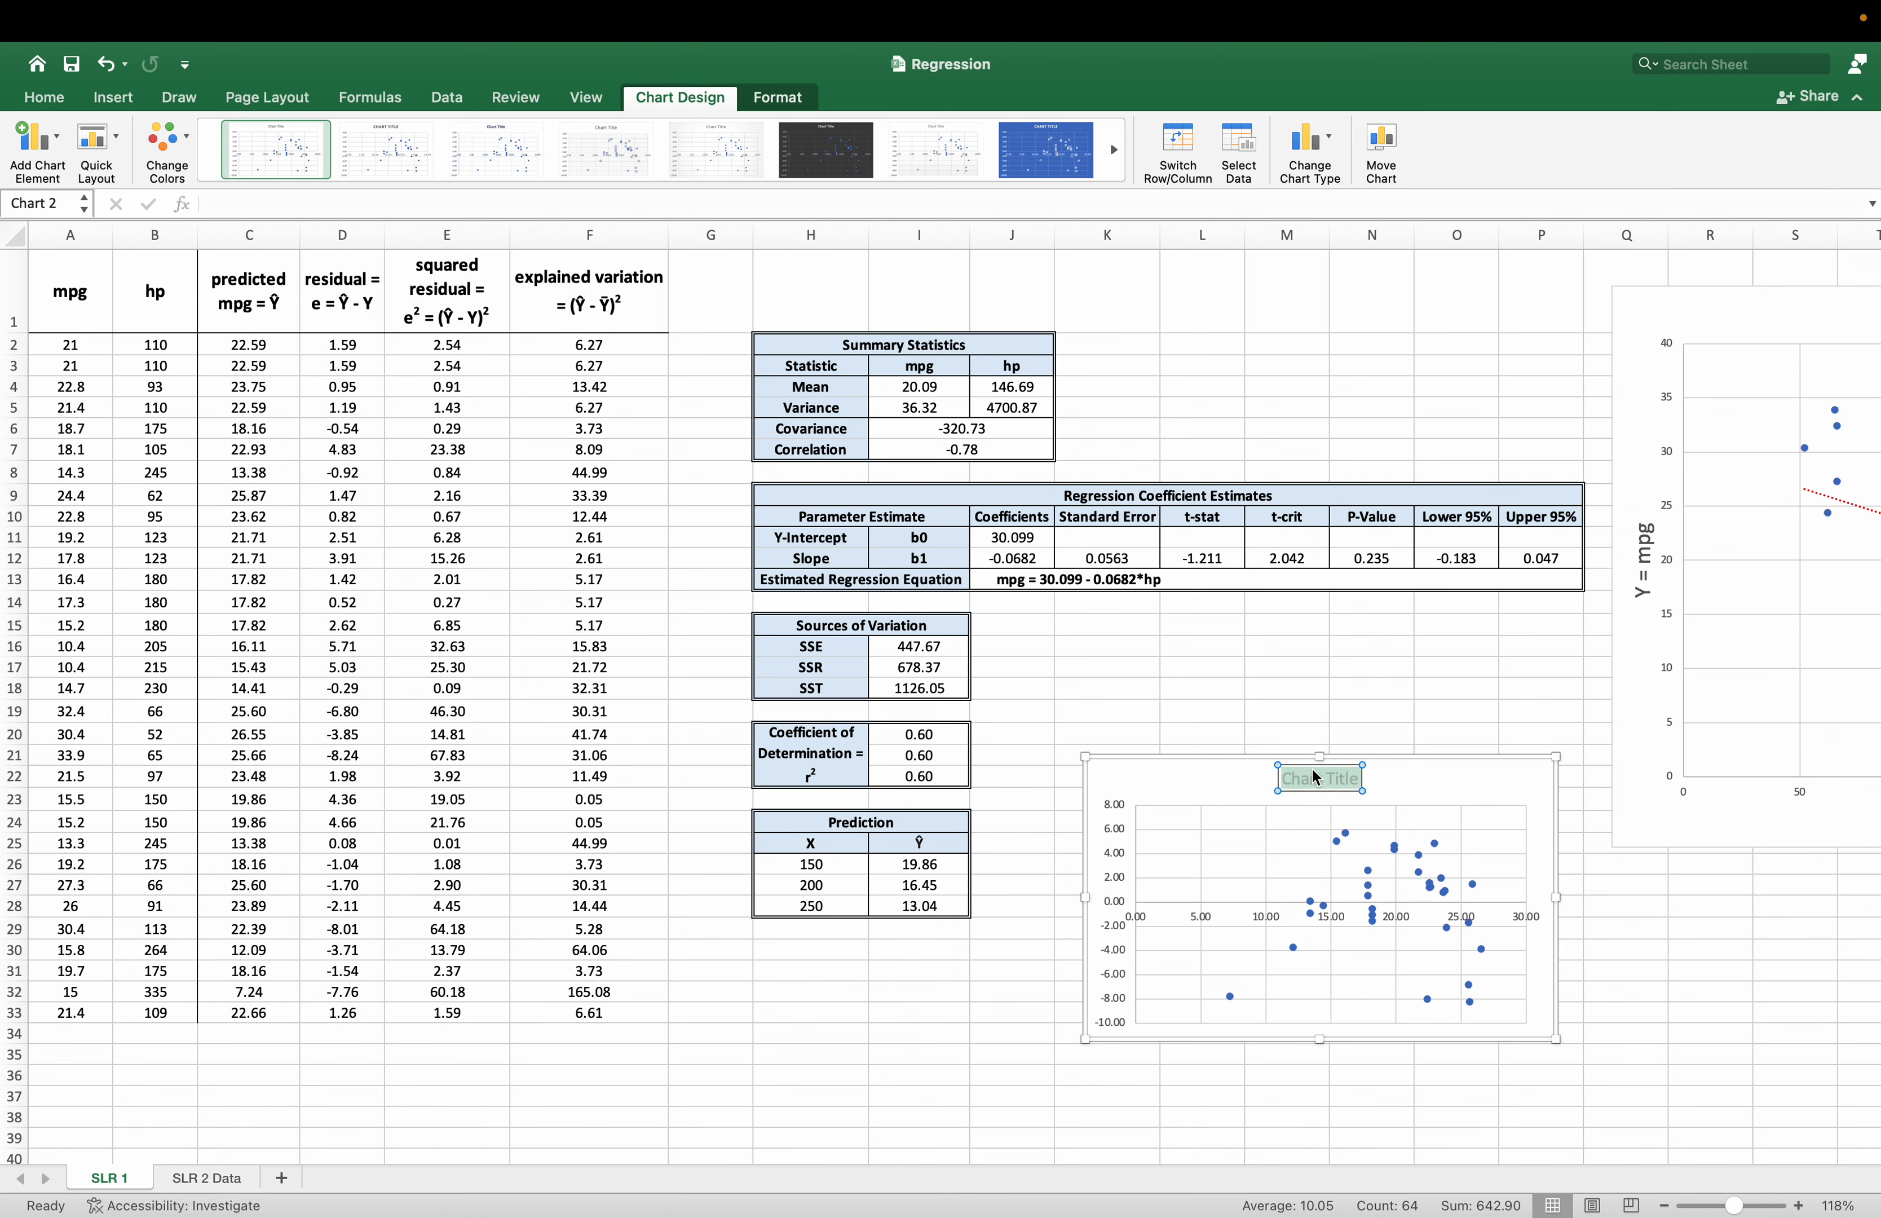
type("Scatterp")
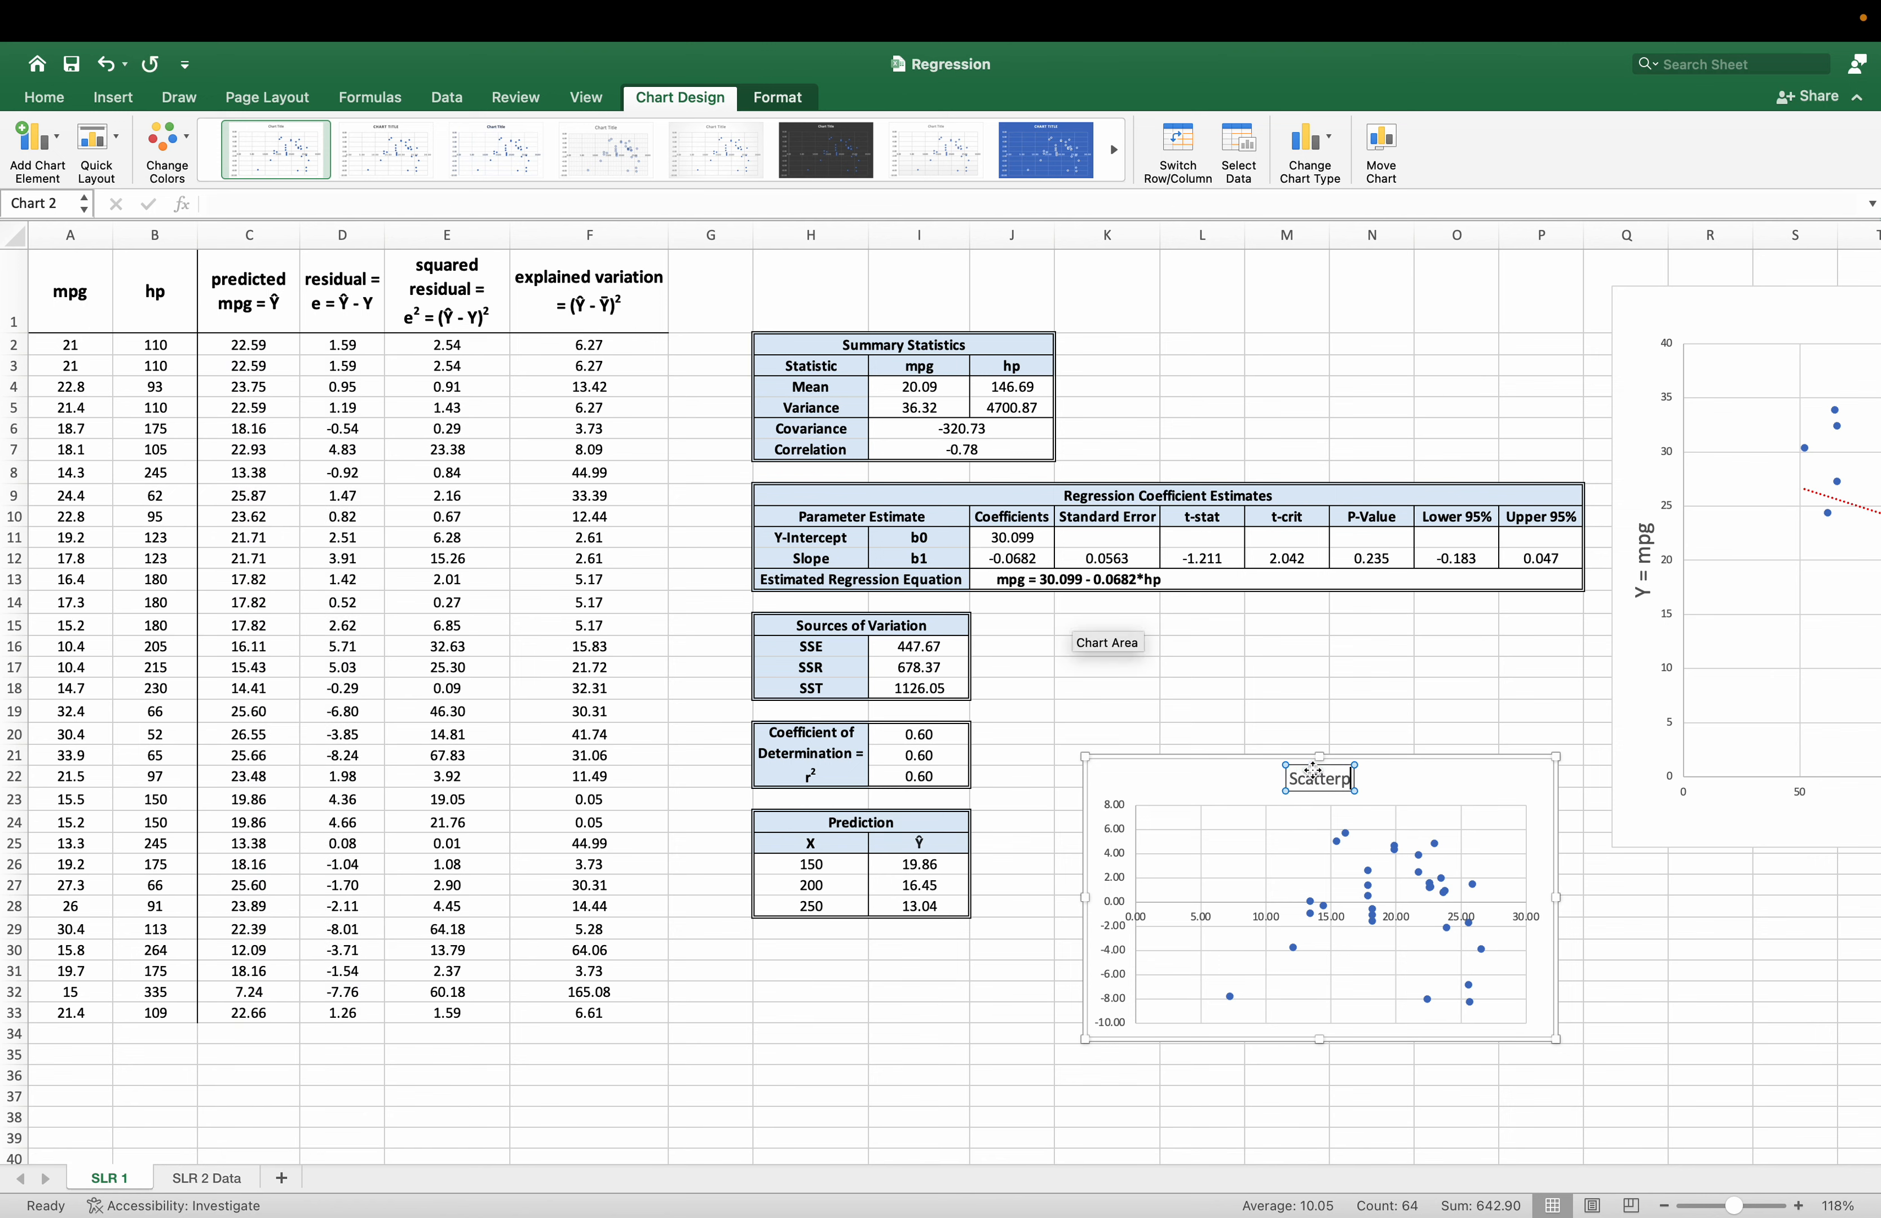
type("lot of Fitte")
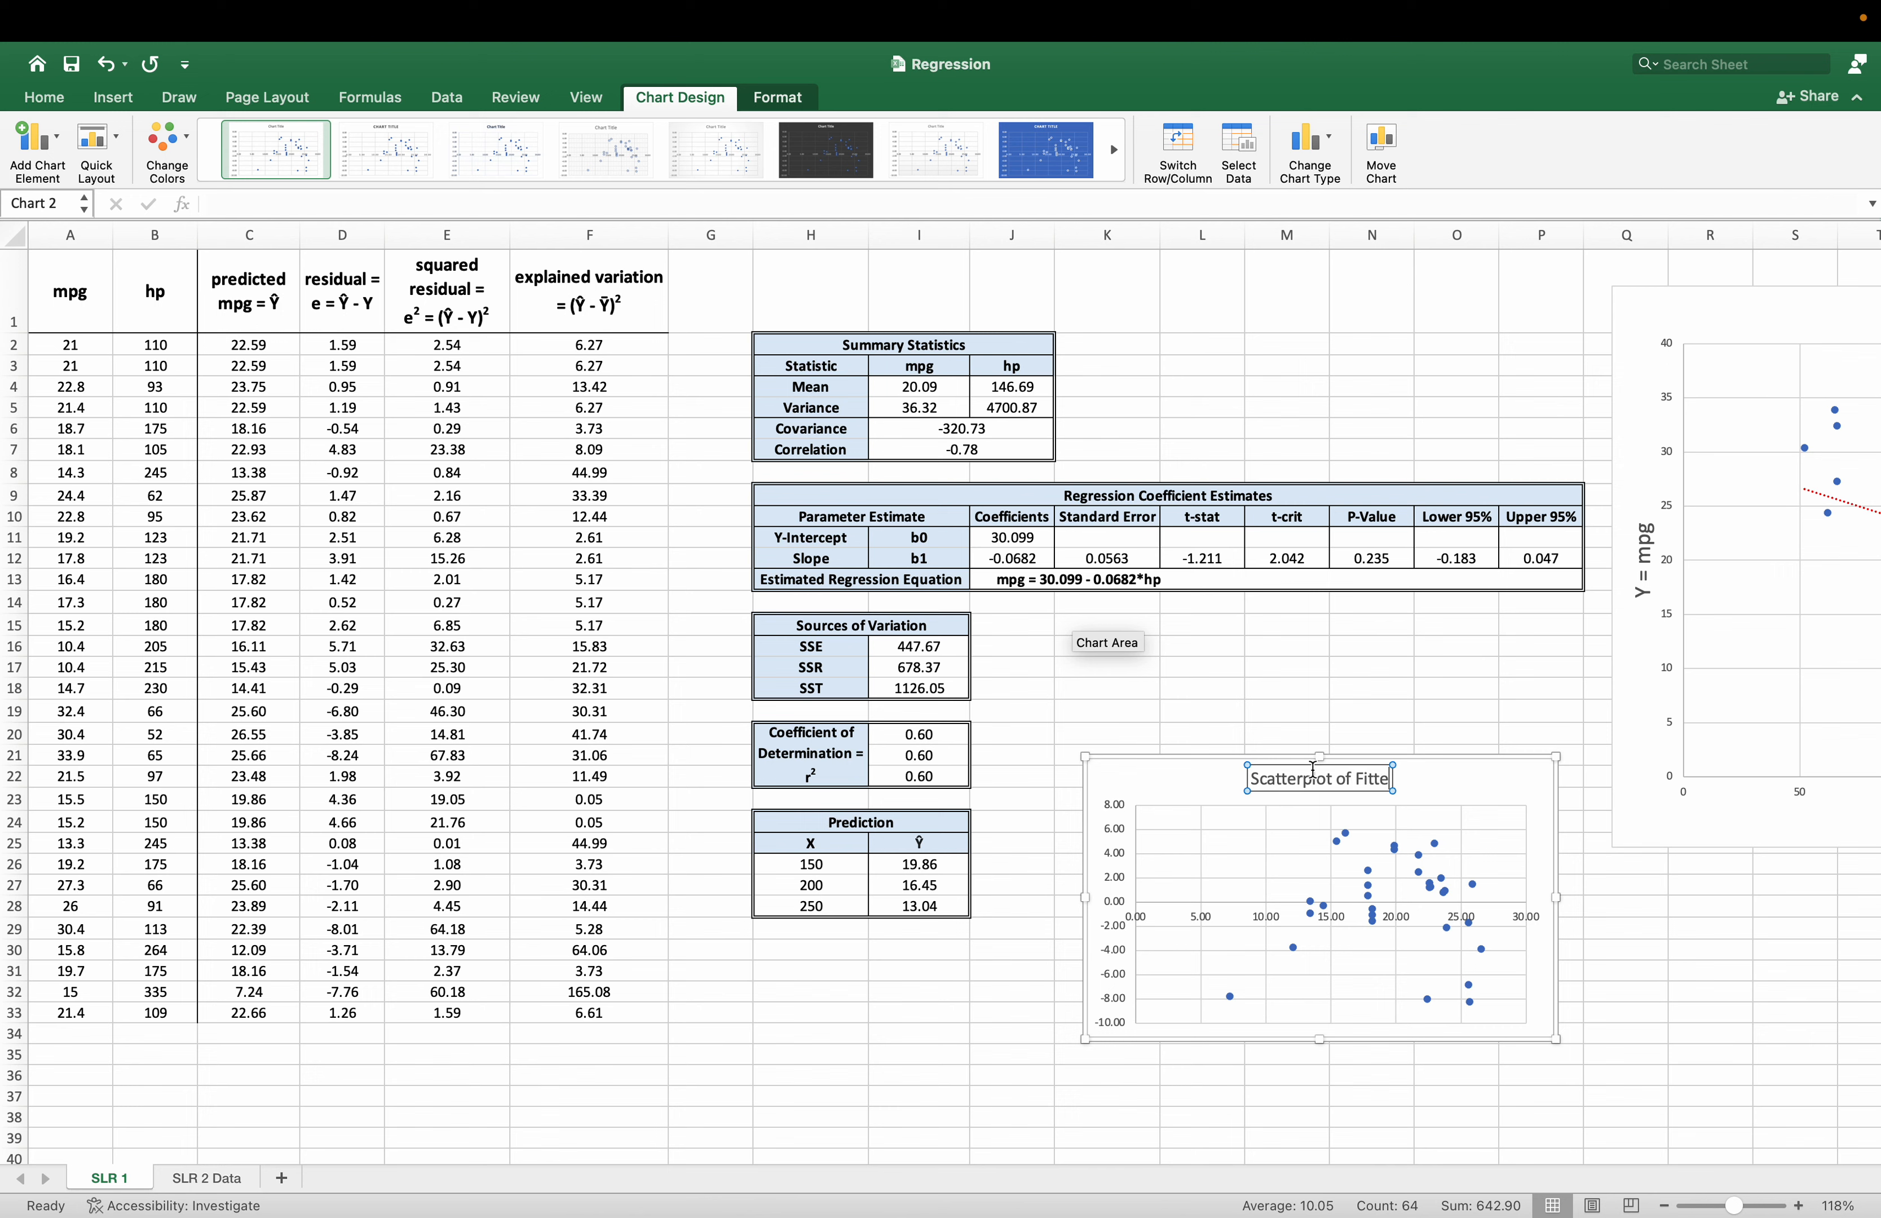
type("d Values vs")
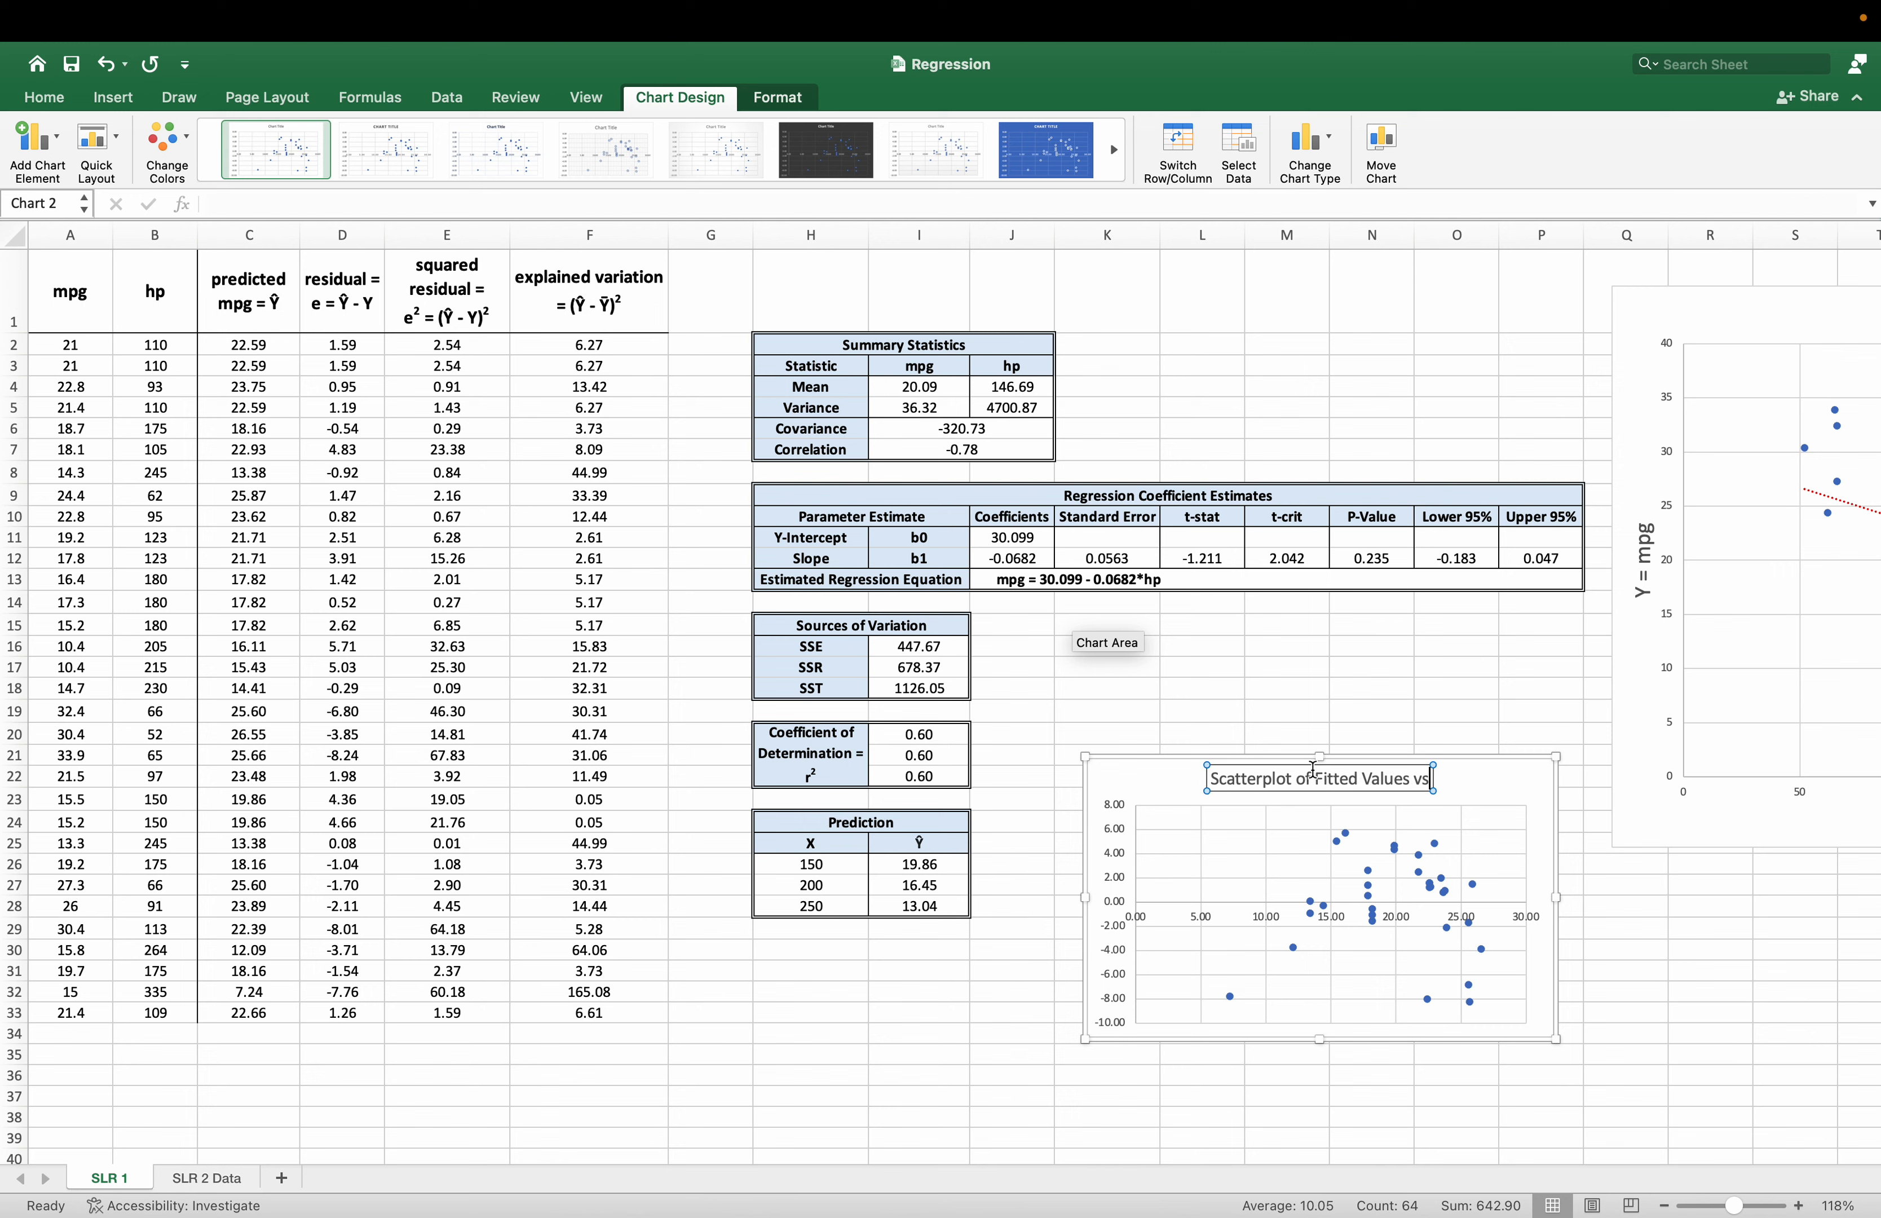
type(" Residuals")
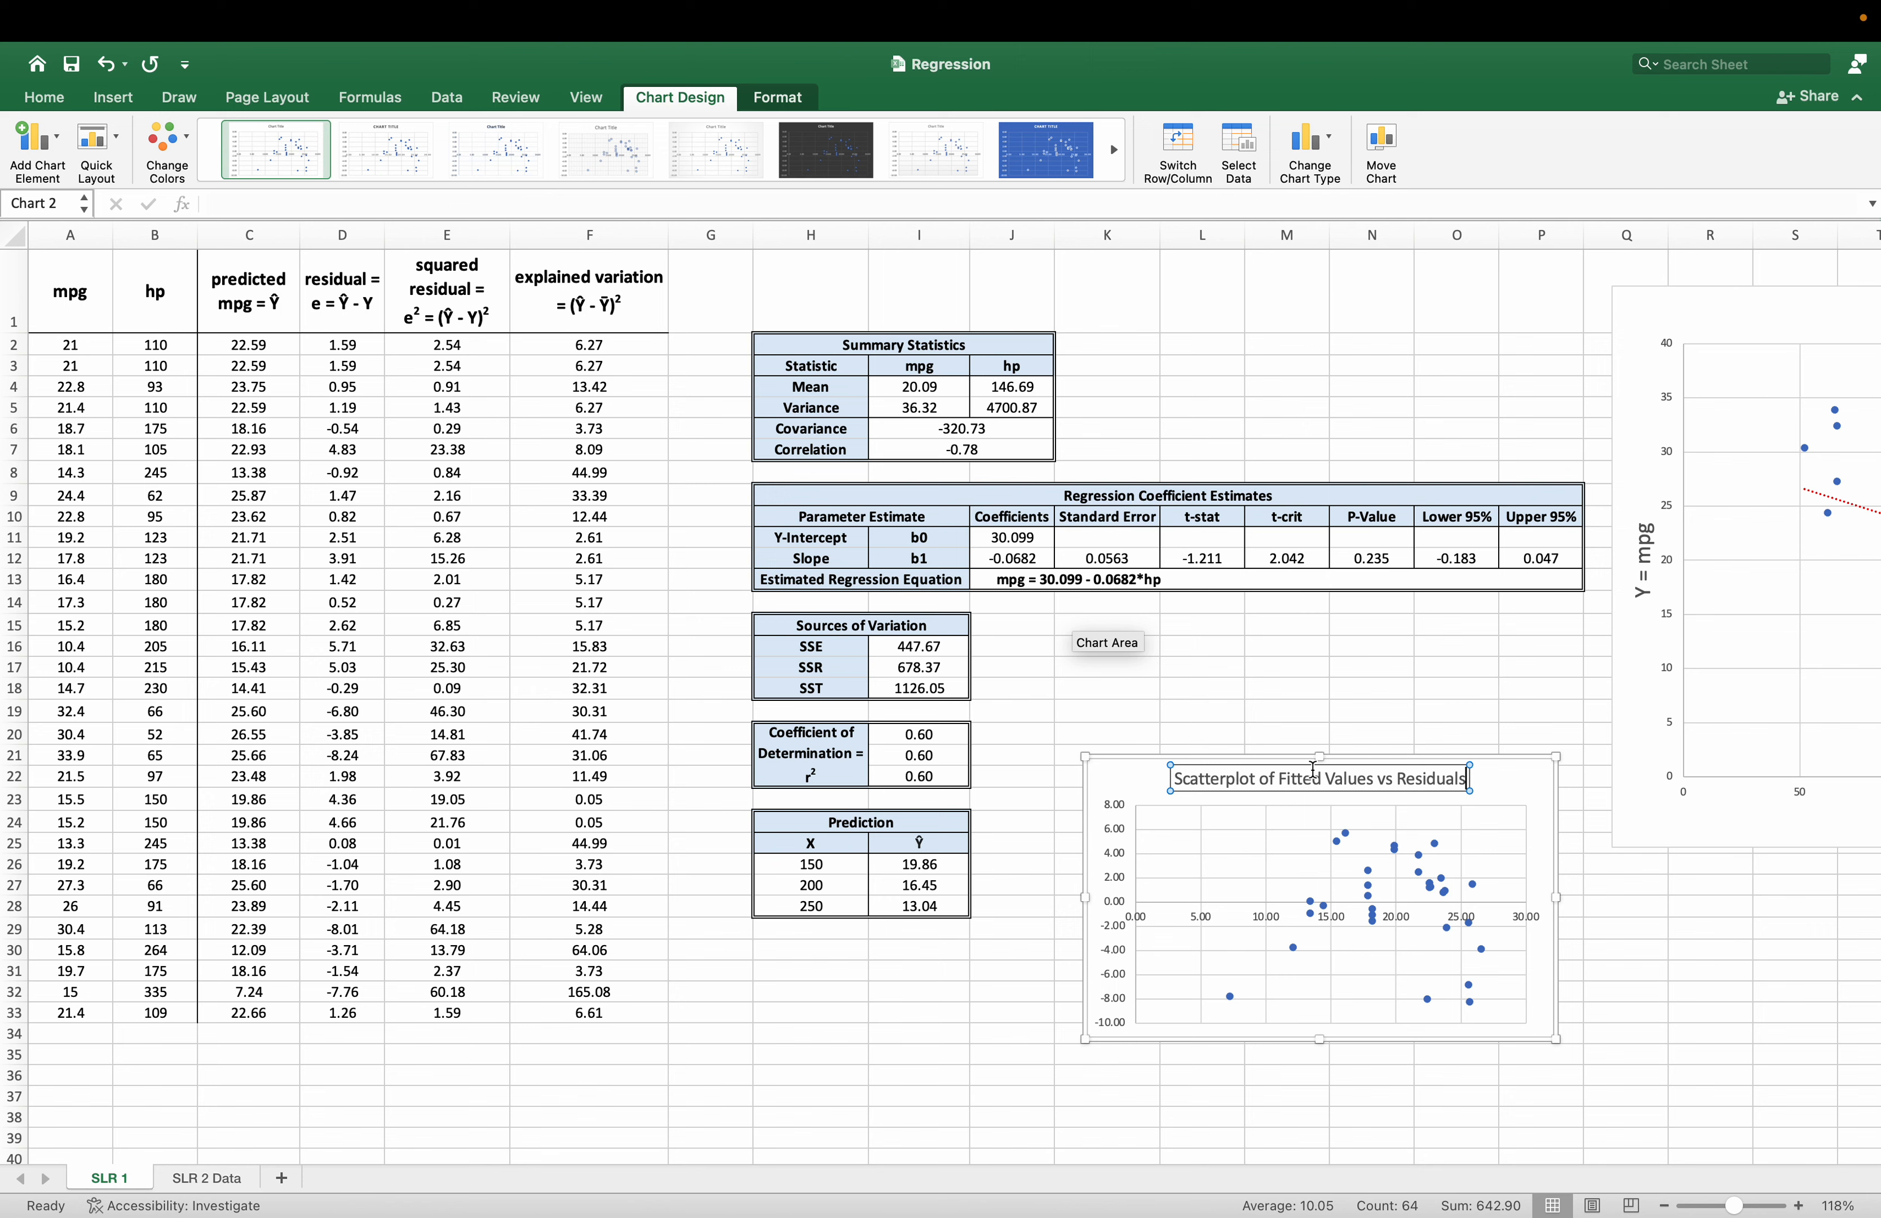
left_click(1319, 1070)
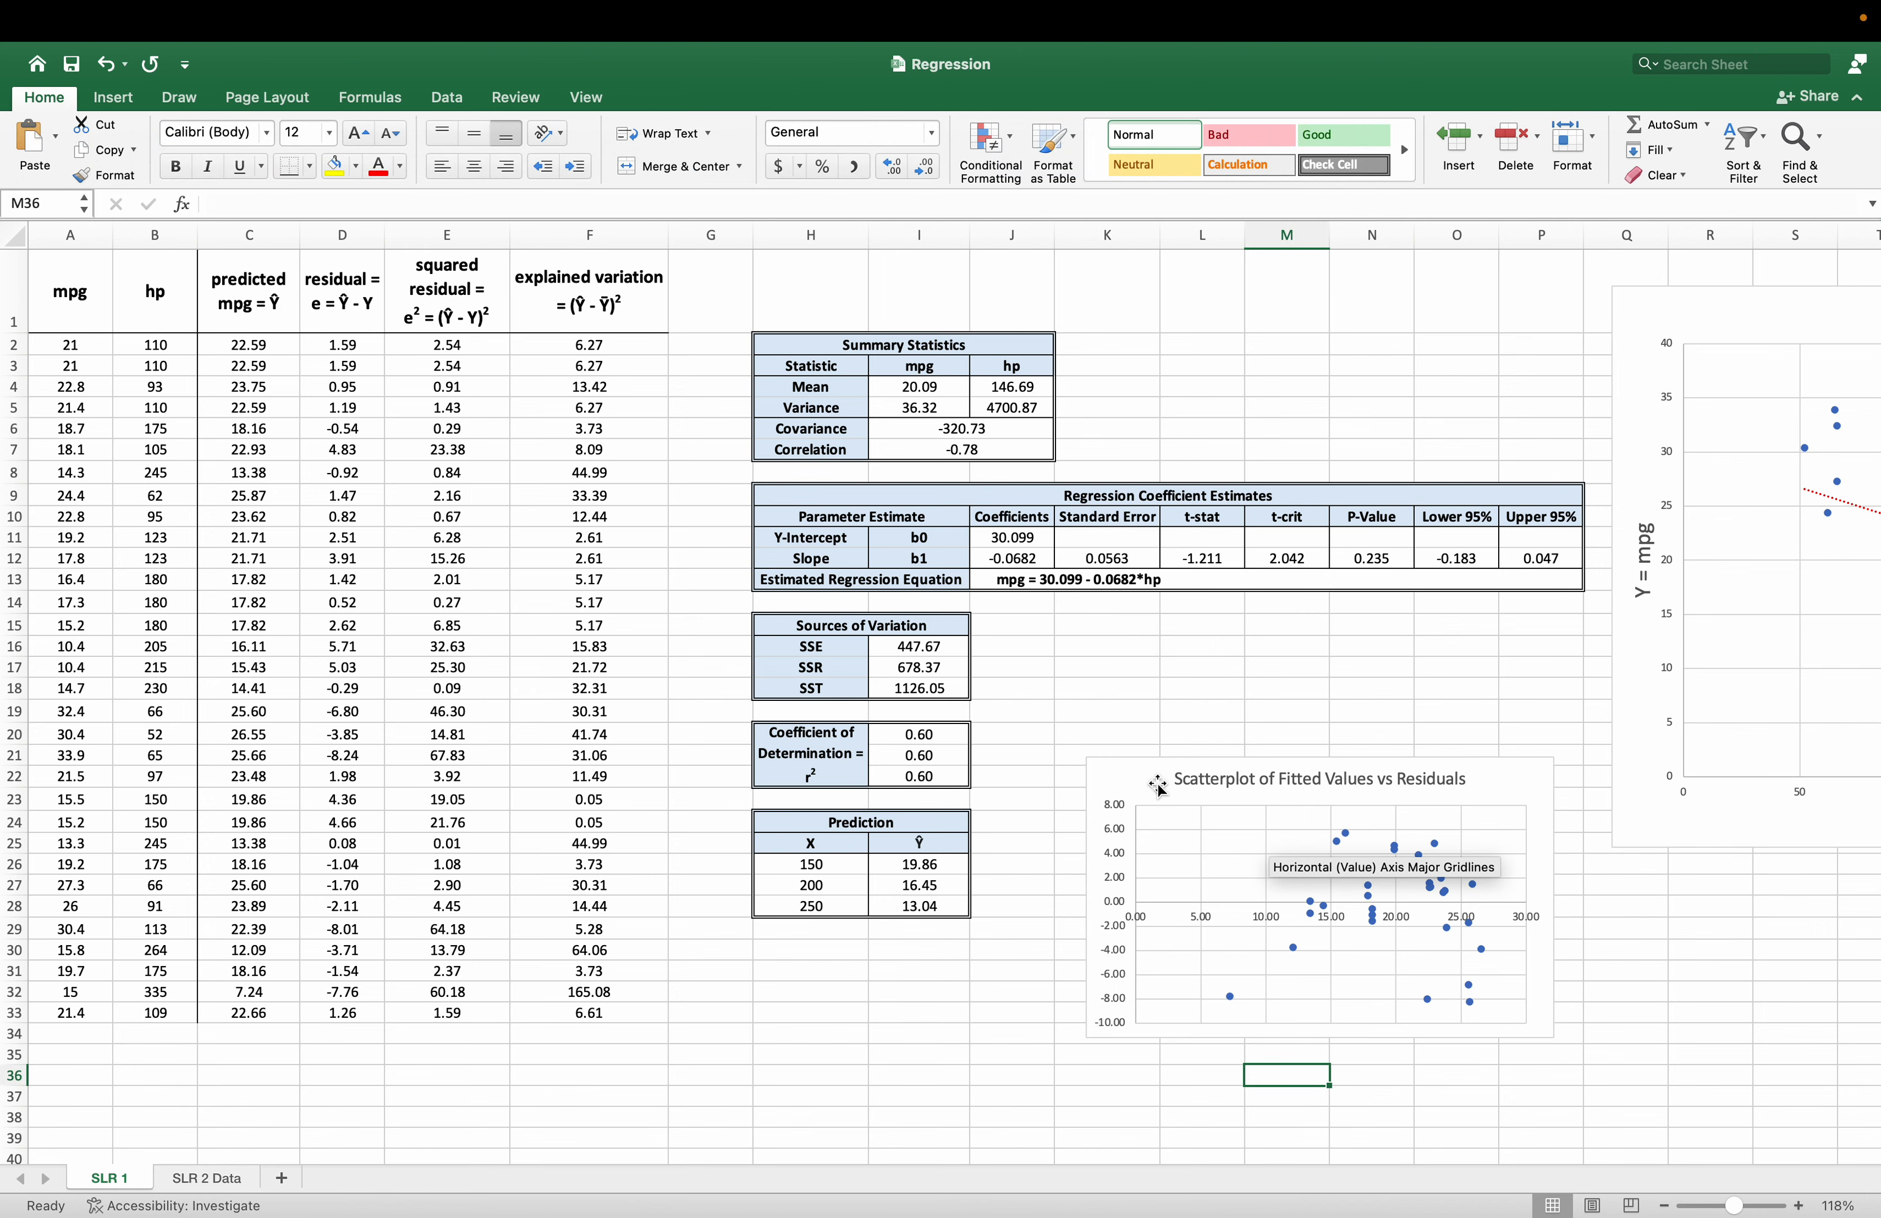
Add a primary horizontal axis title to the residual scatterplot and set its text to "Fitted Values".
left_click(1154, 782)
left_click(37, 136)
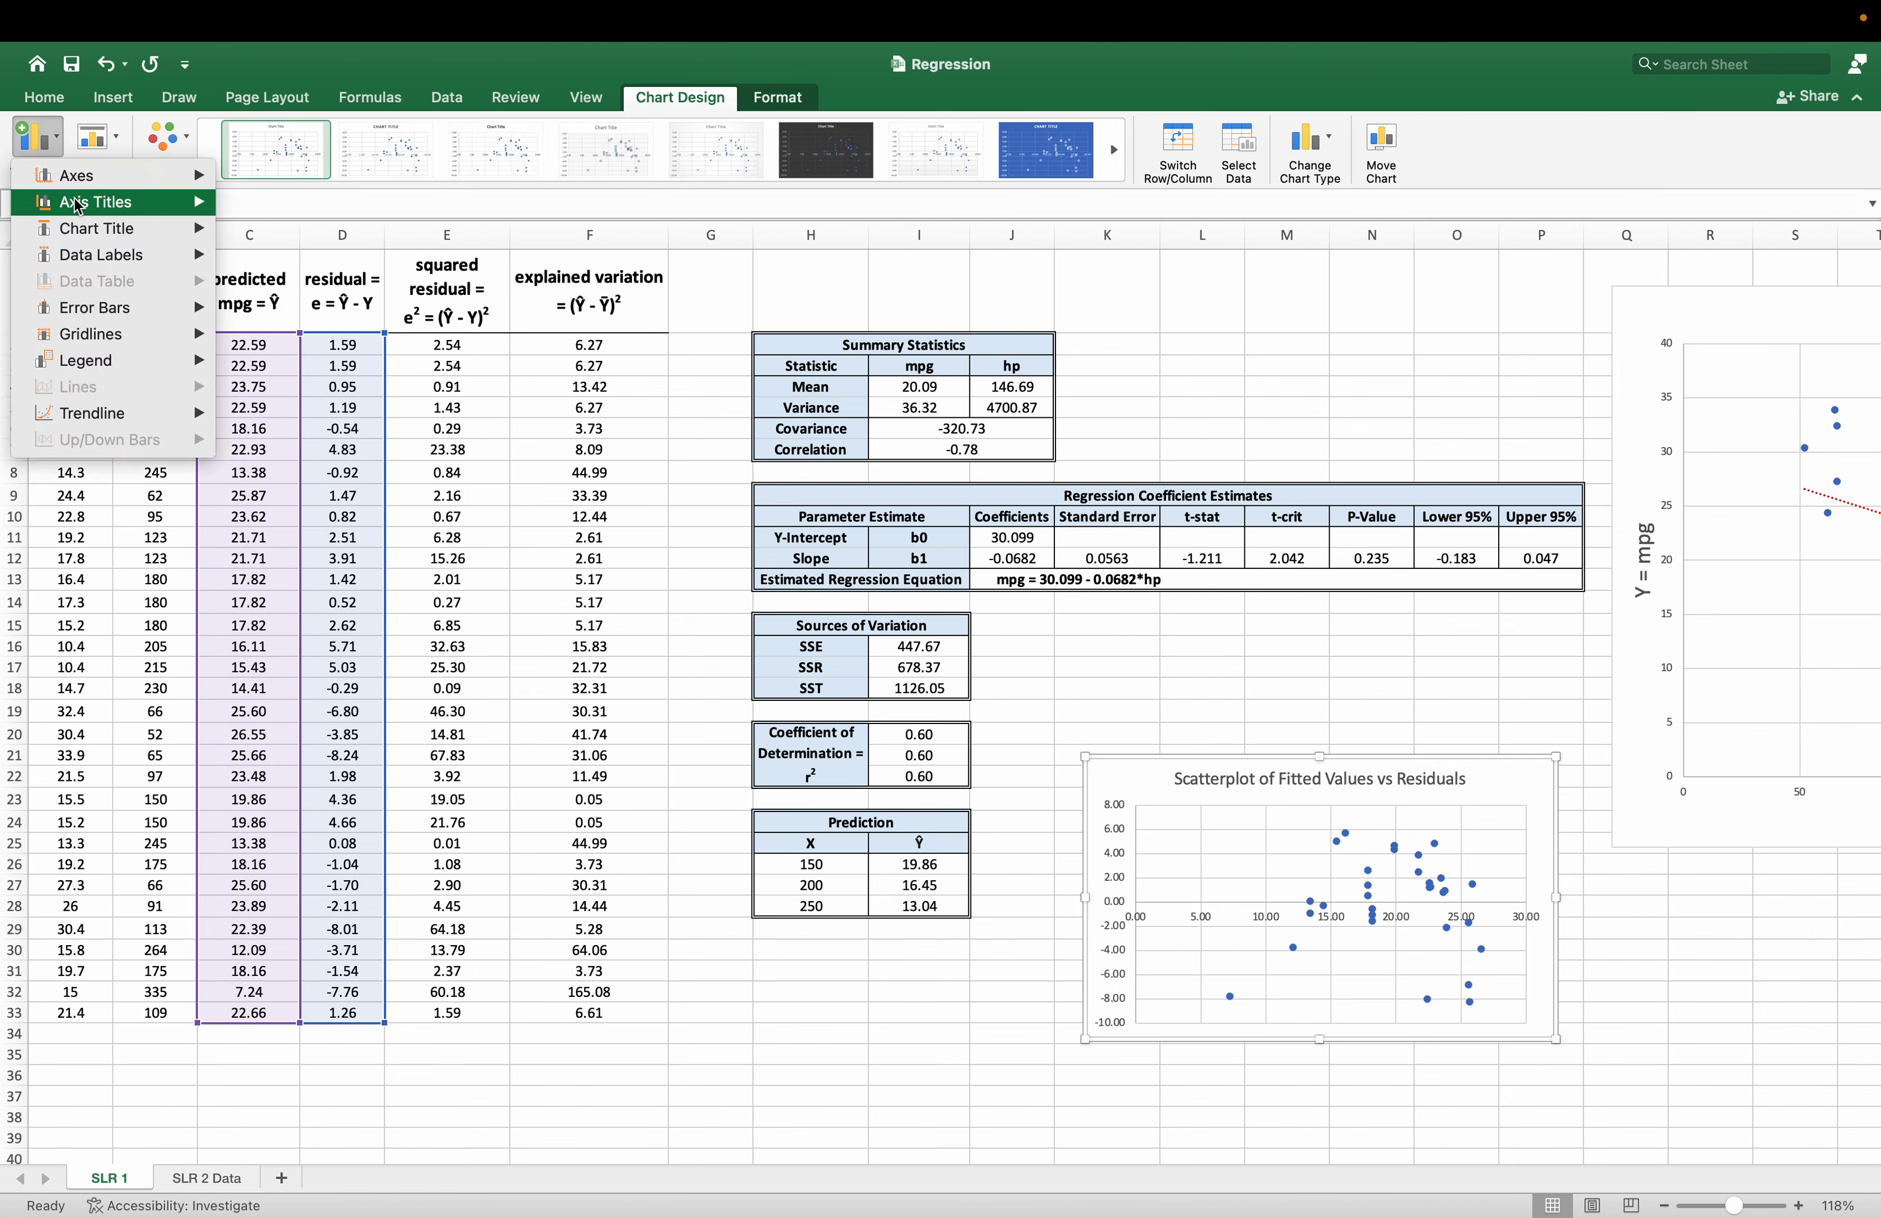
mouse_move(81, 203)
left_click(336, 214)
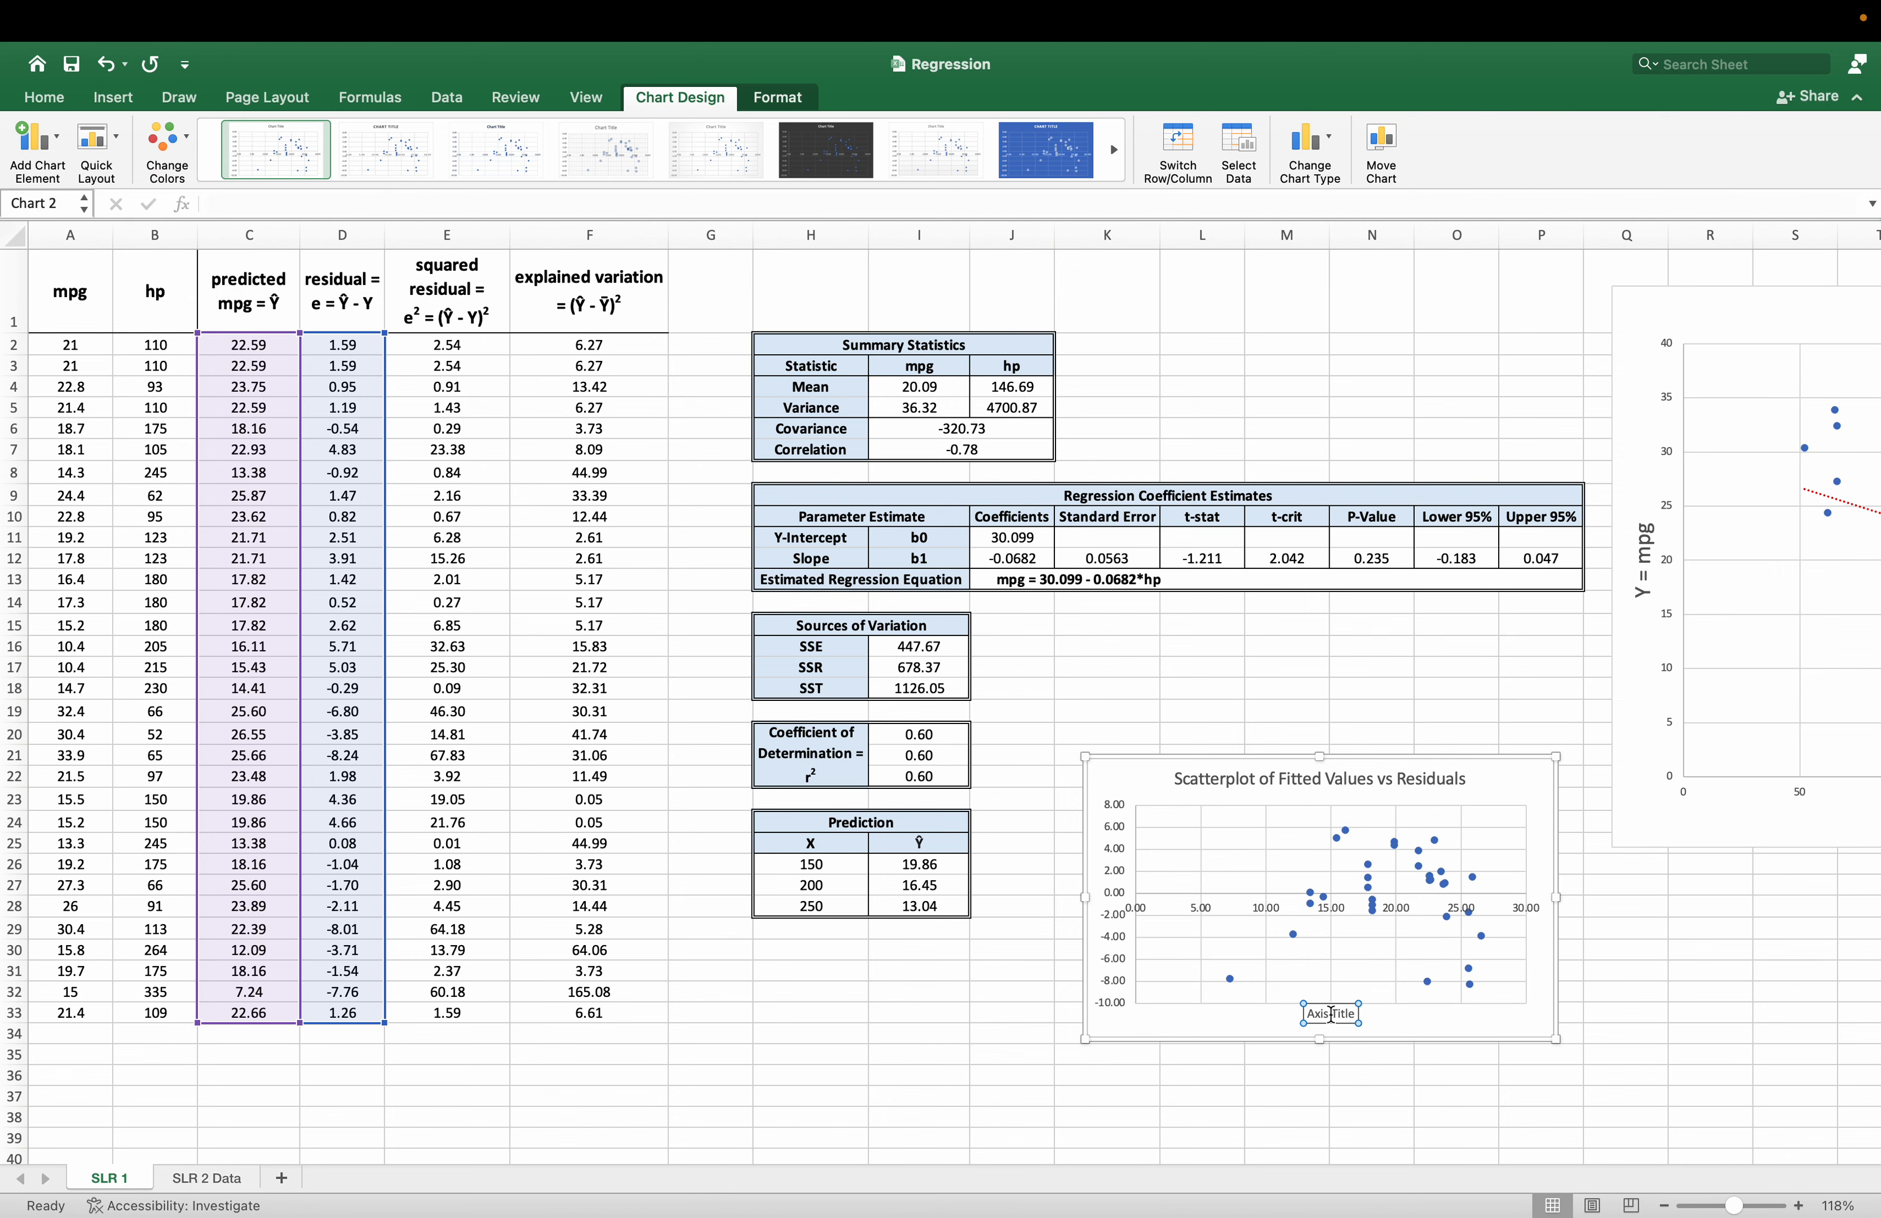
double_click(1317, 1014)
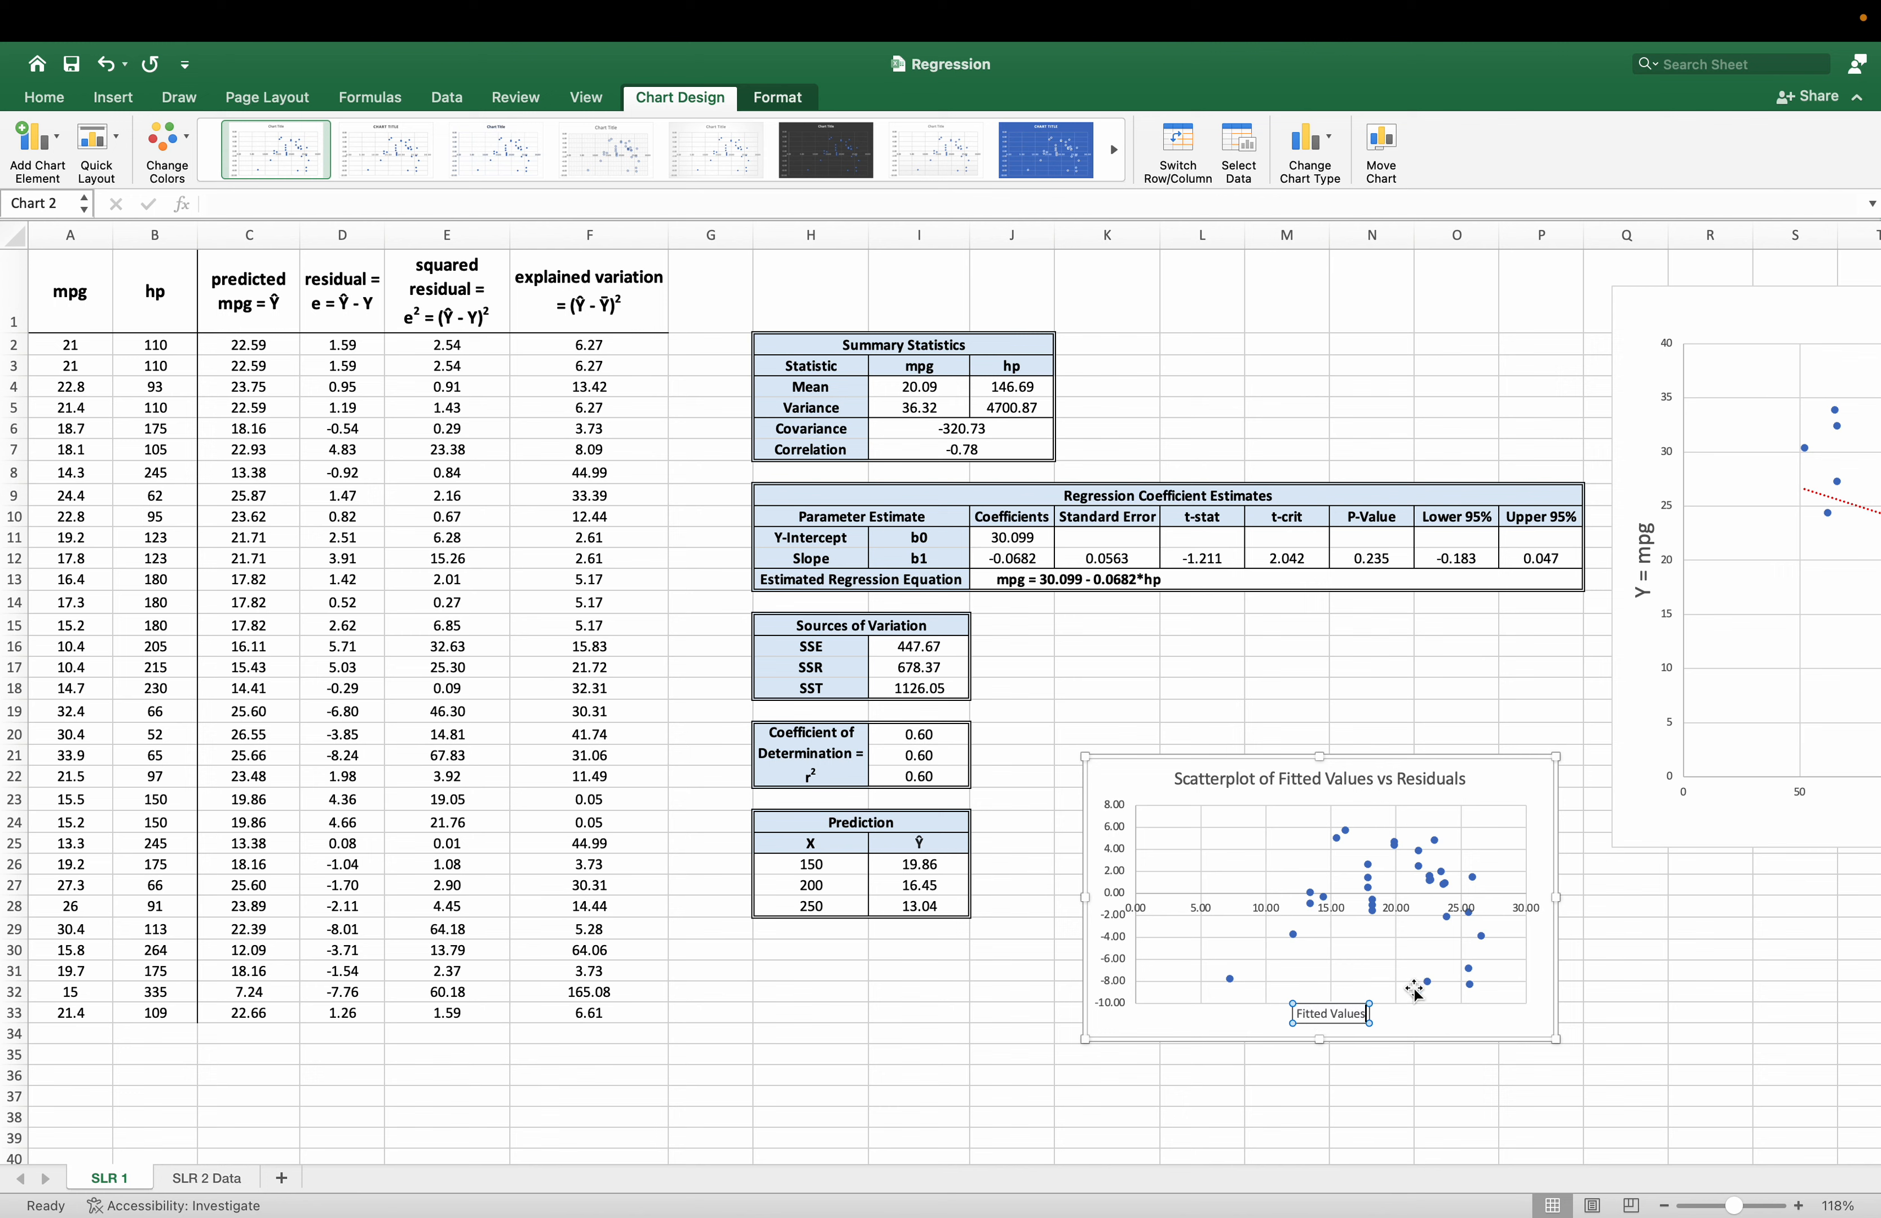
left_click(1254, 1077)
left_click(1102, 799)
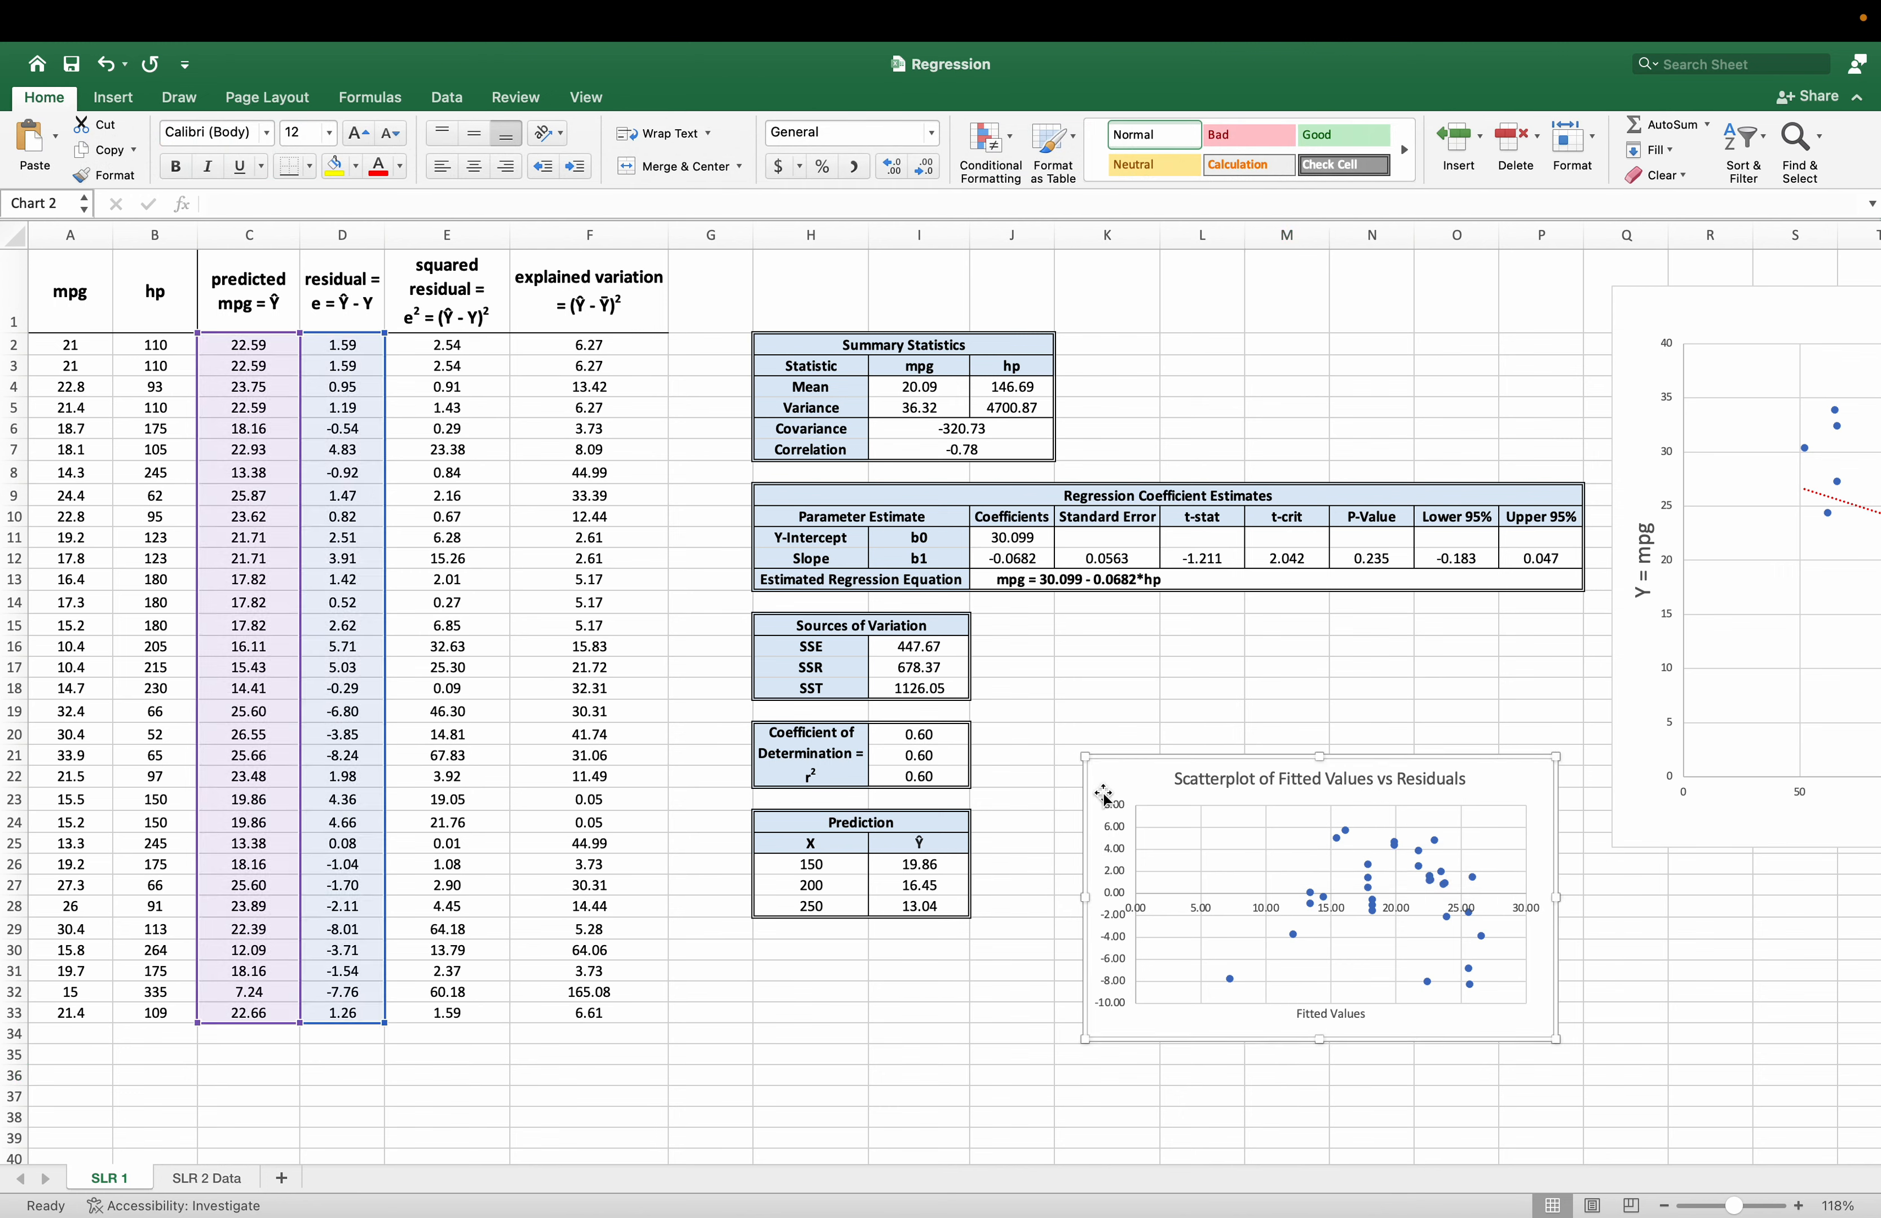
left_click(45, 170)
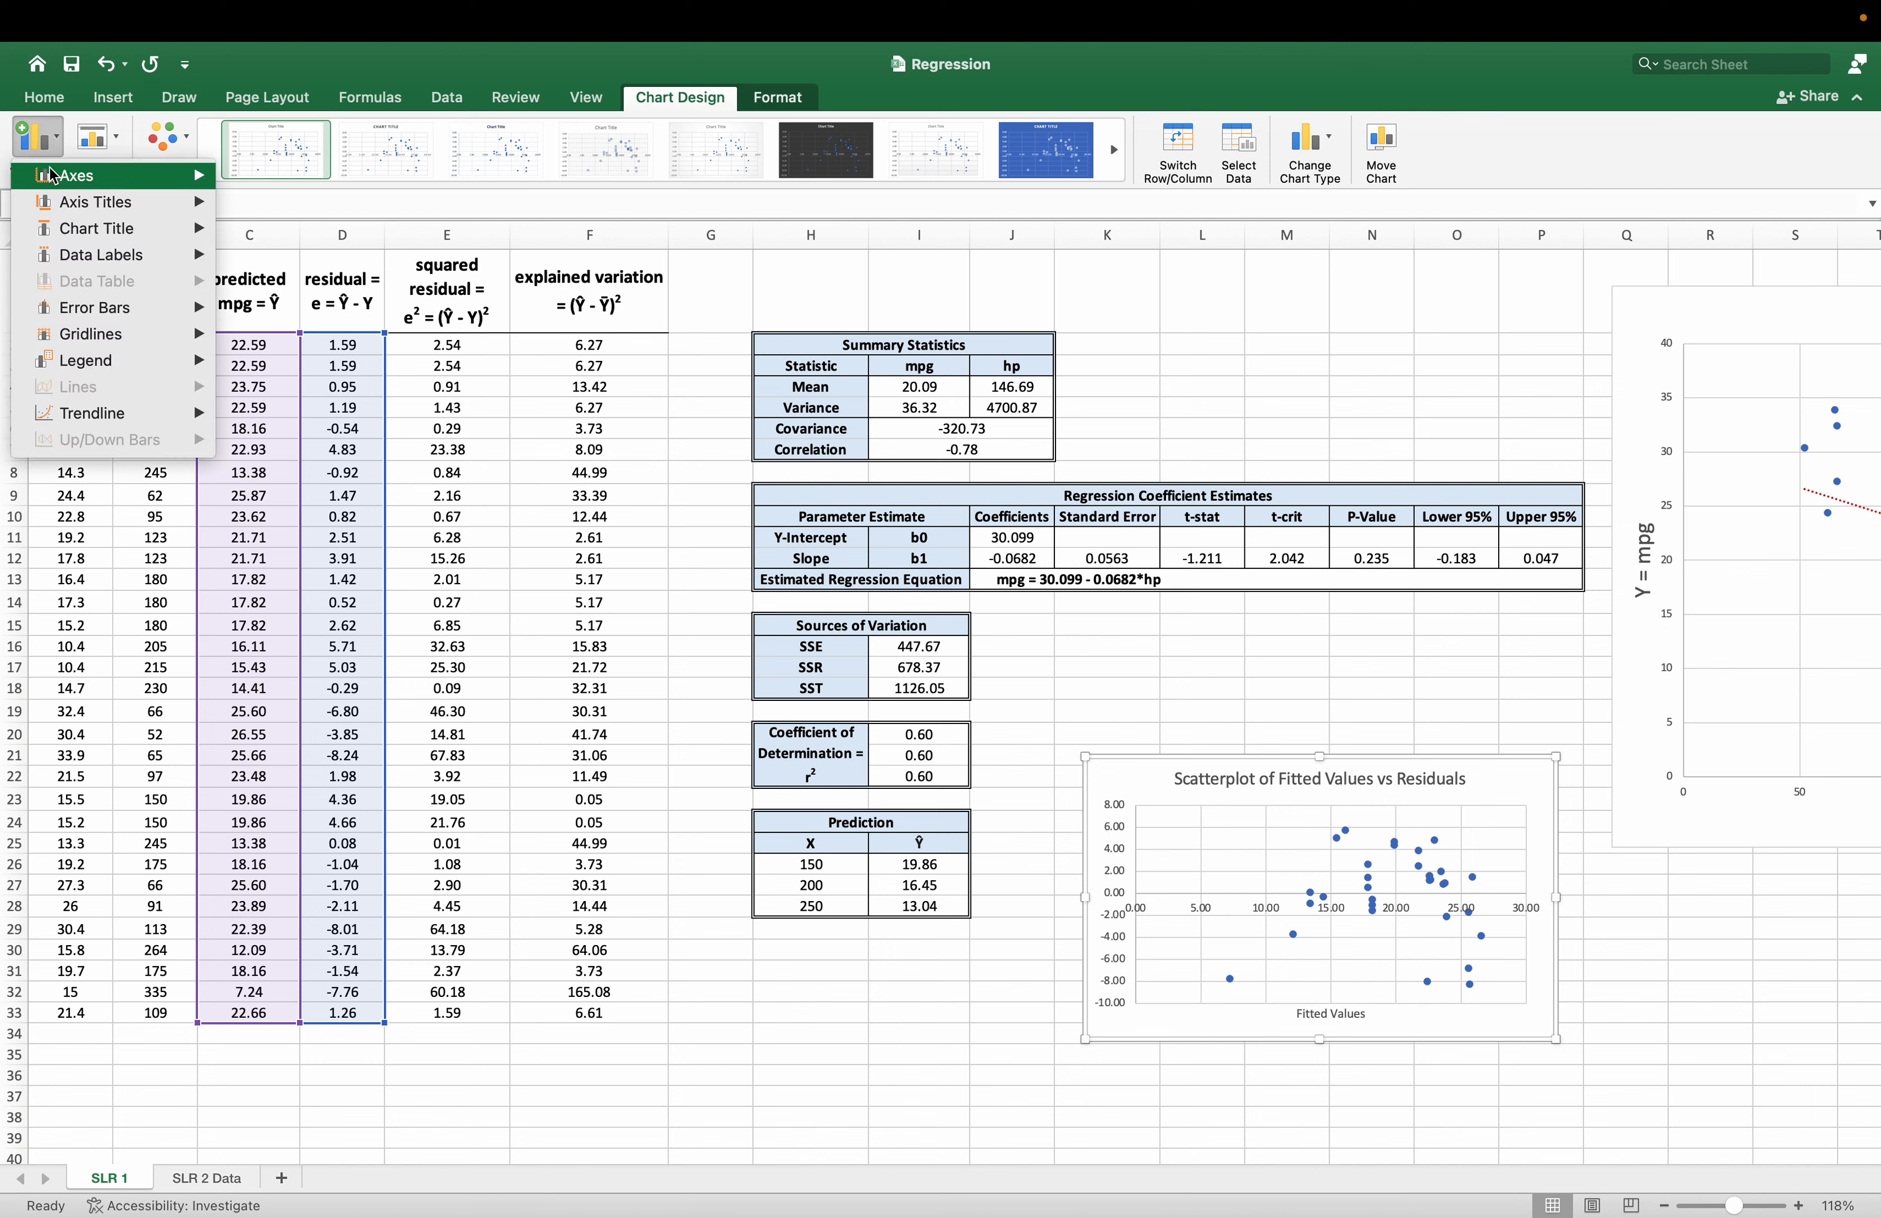
mouse_move(94, 187)
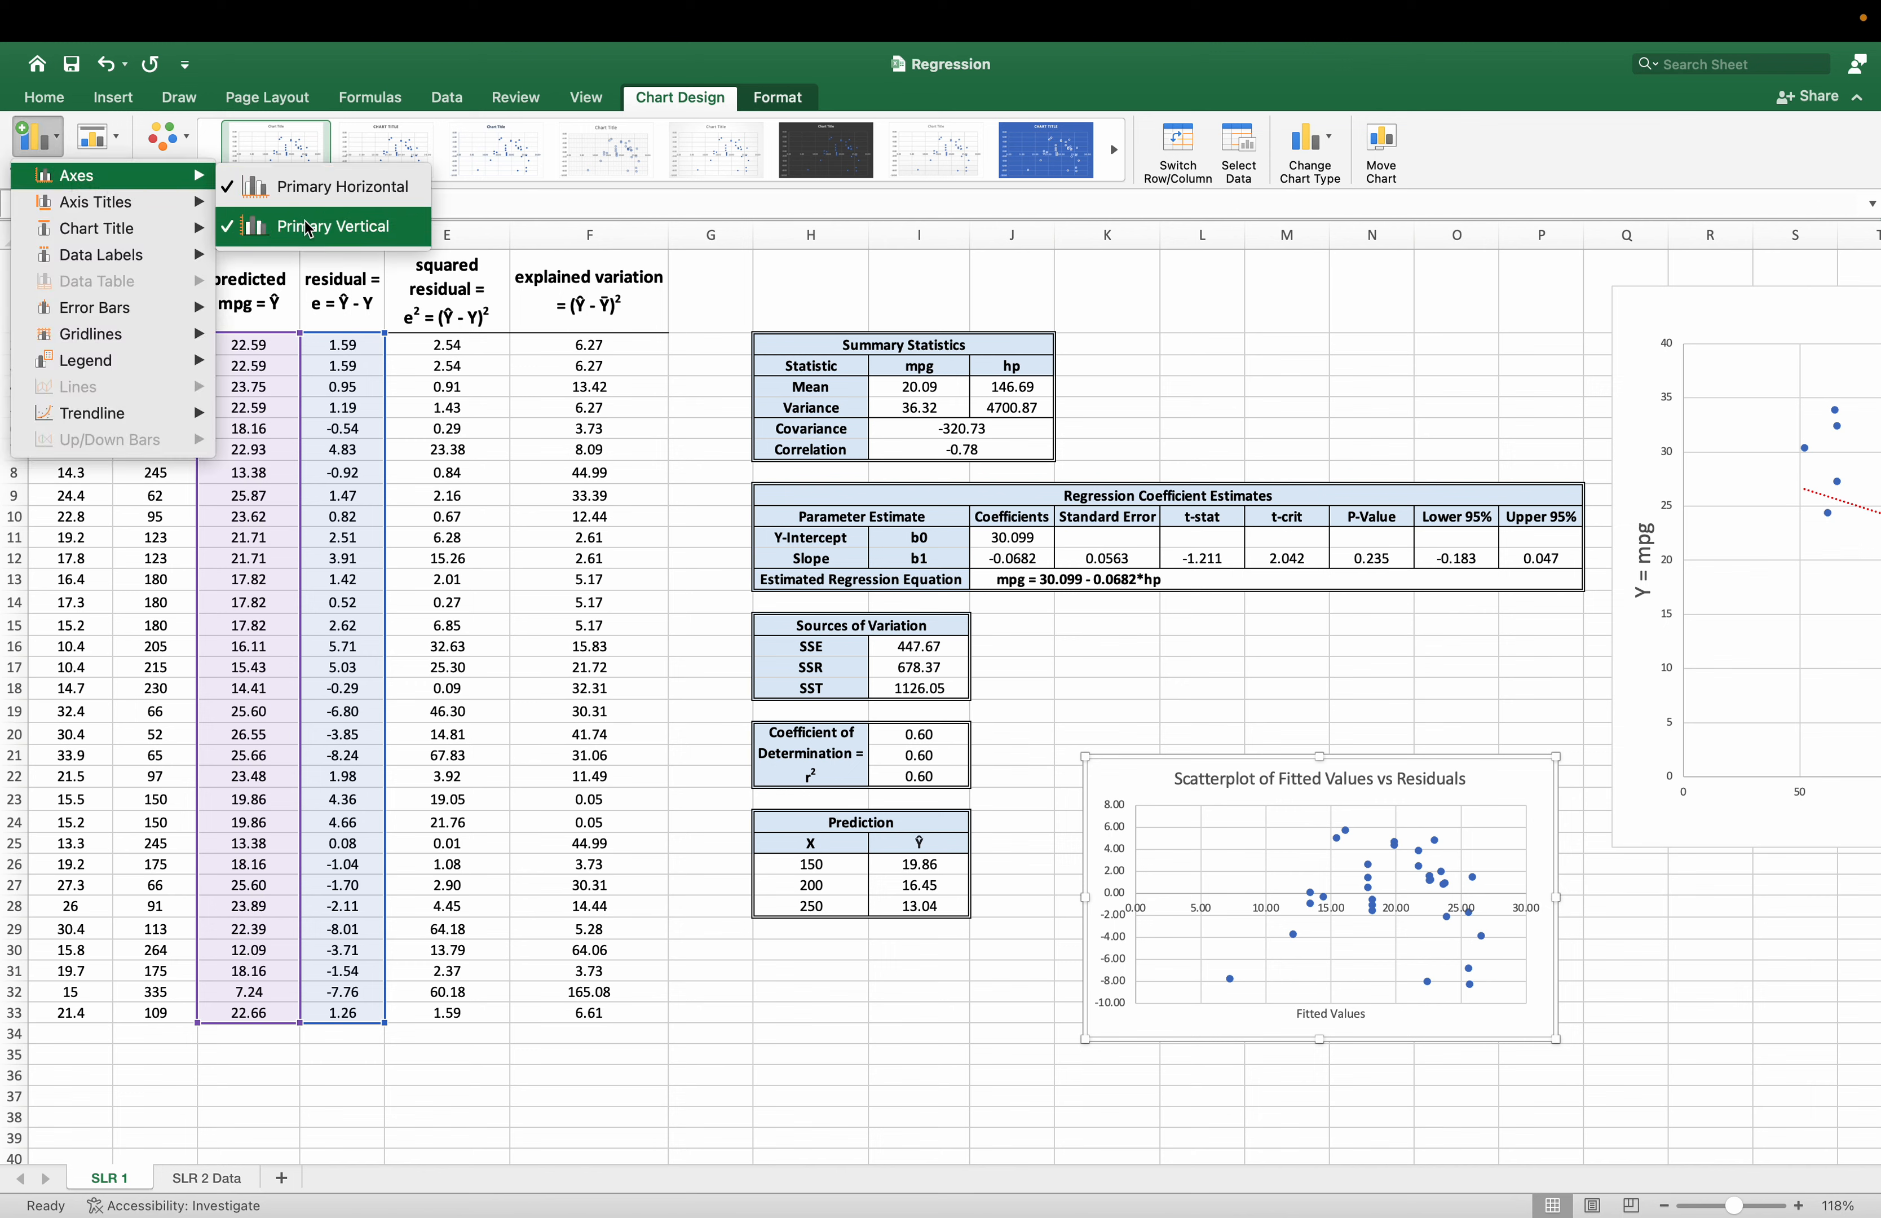
left_click(326, 227)
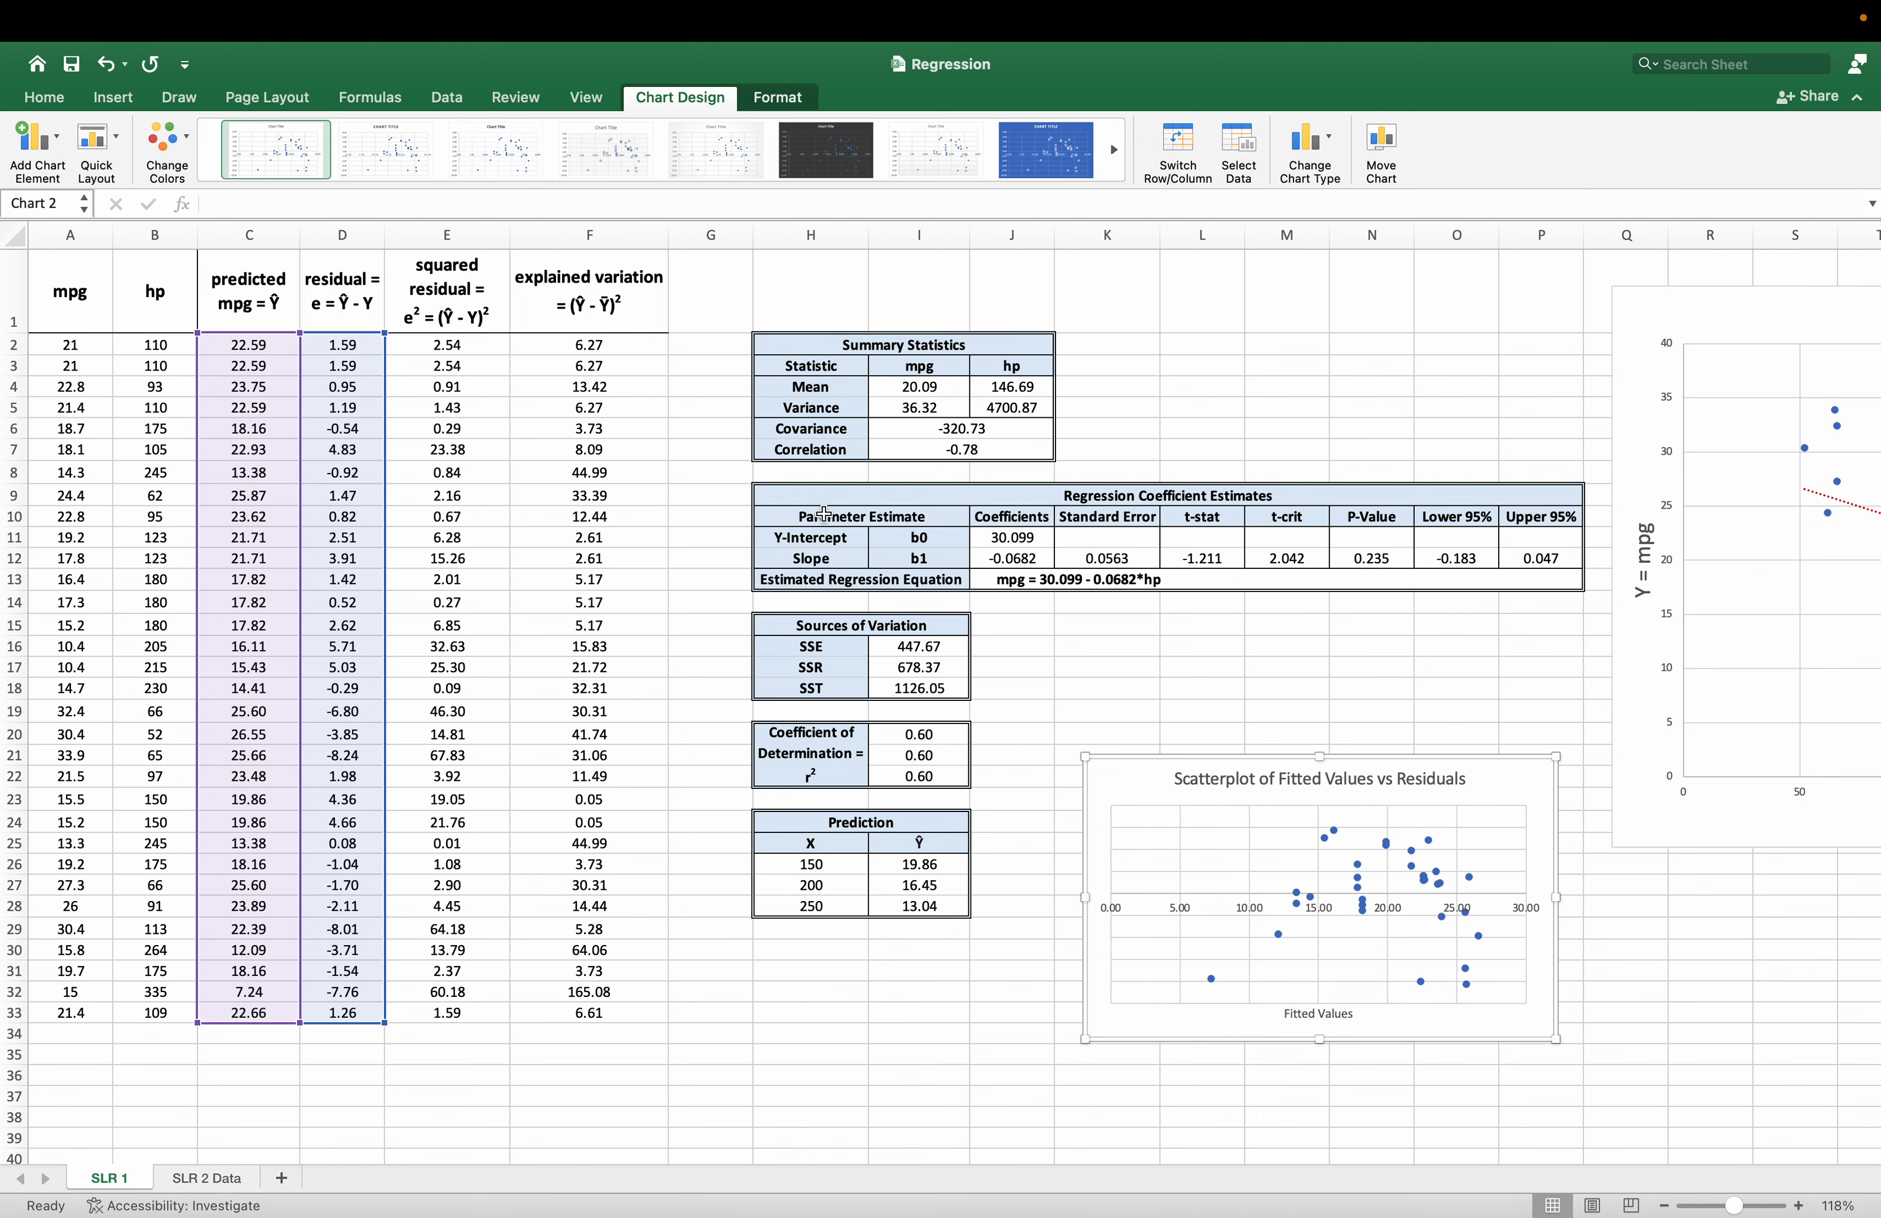
key("super+z")
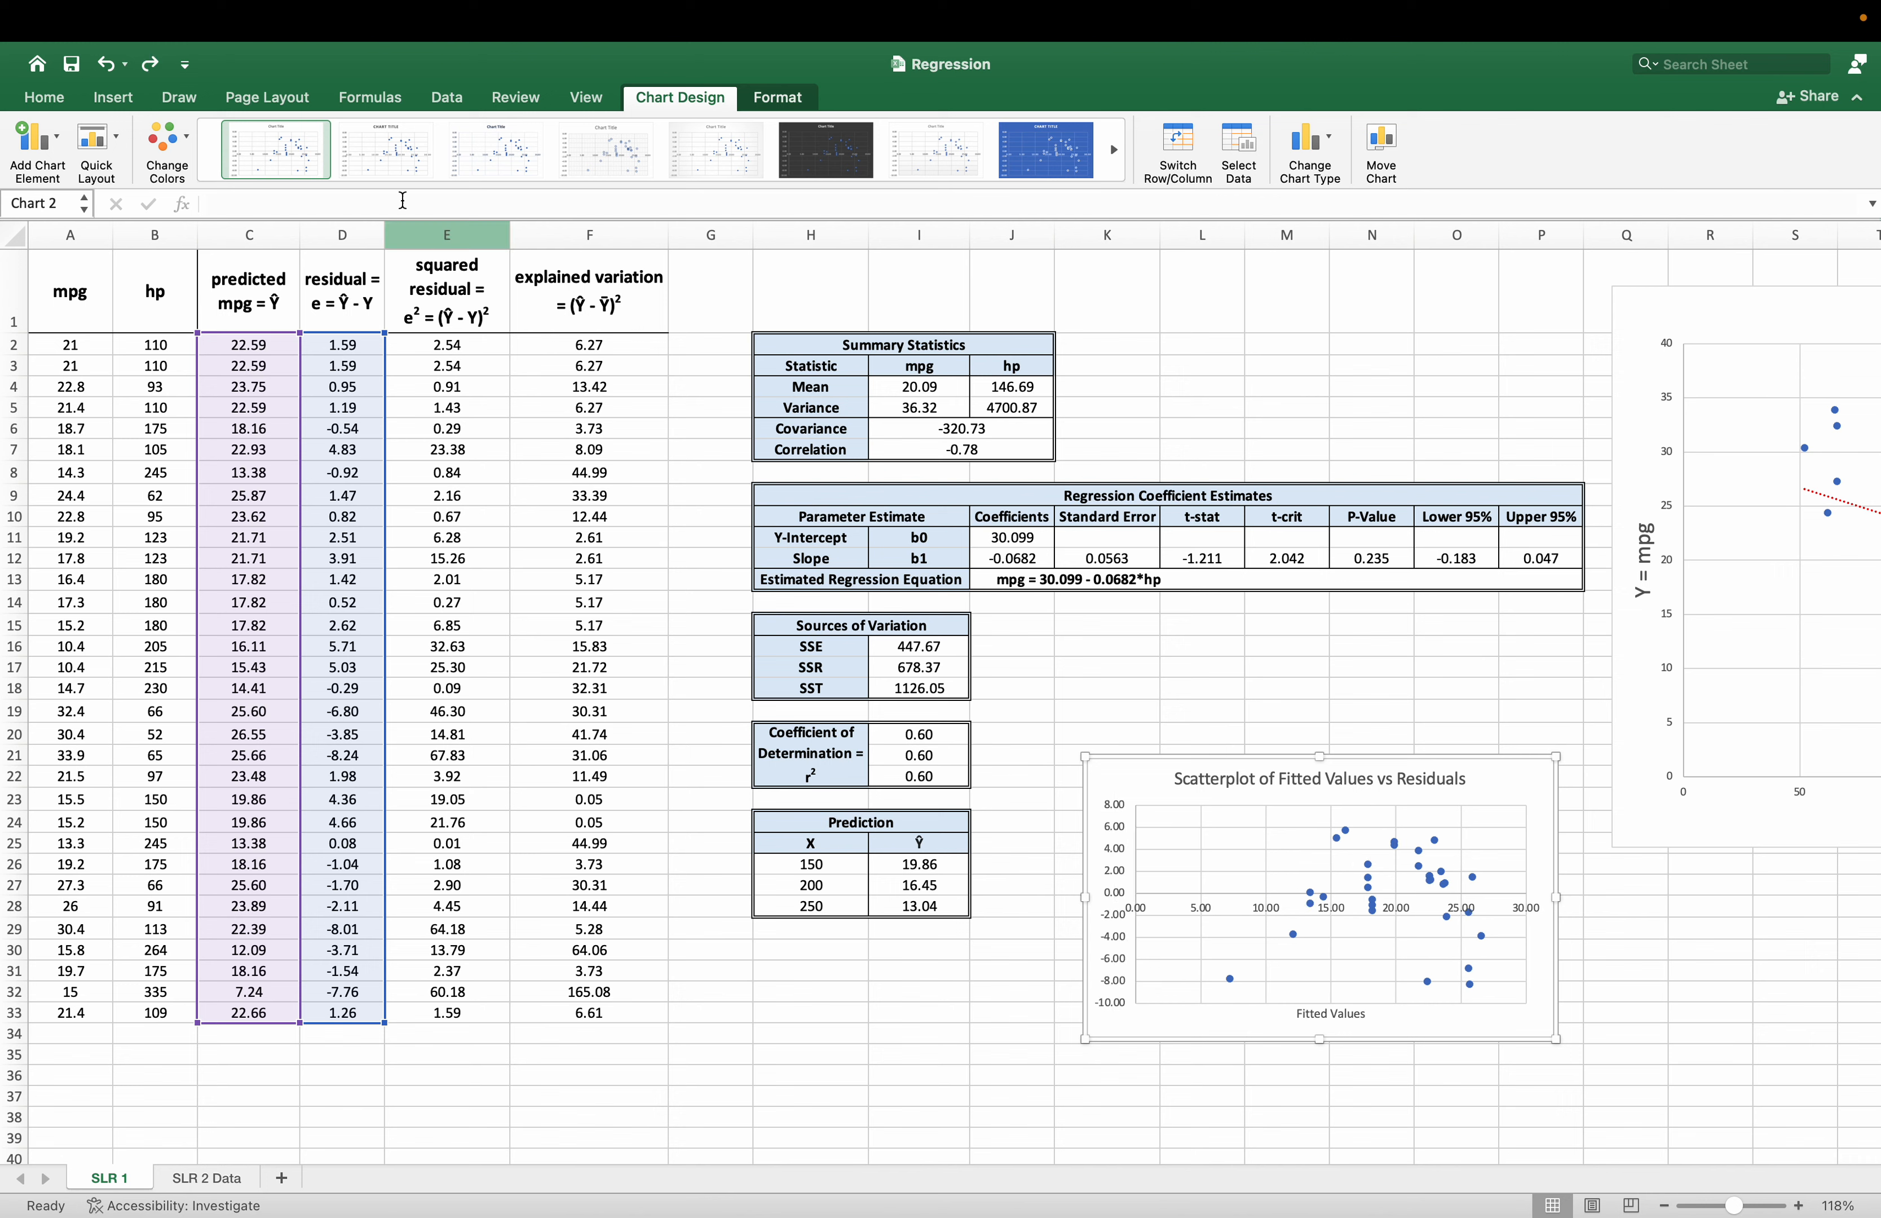
Add a primary vertical axis title to the residual scatterplot and set its text to "Residuals".
left_click(36, 141)
mouse_move(128, 210)
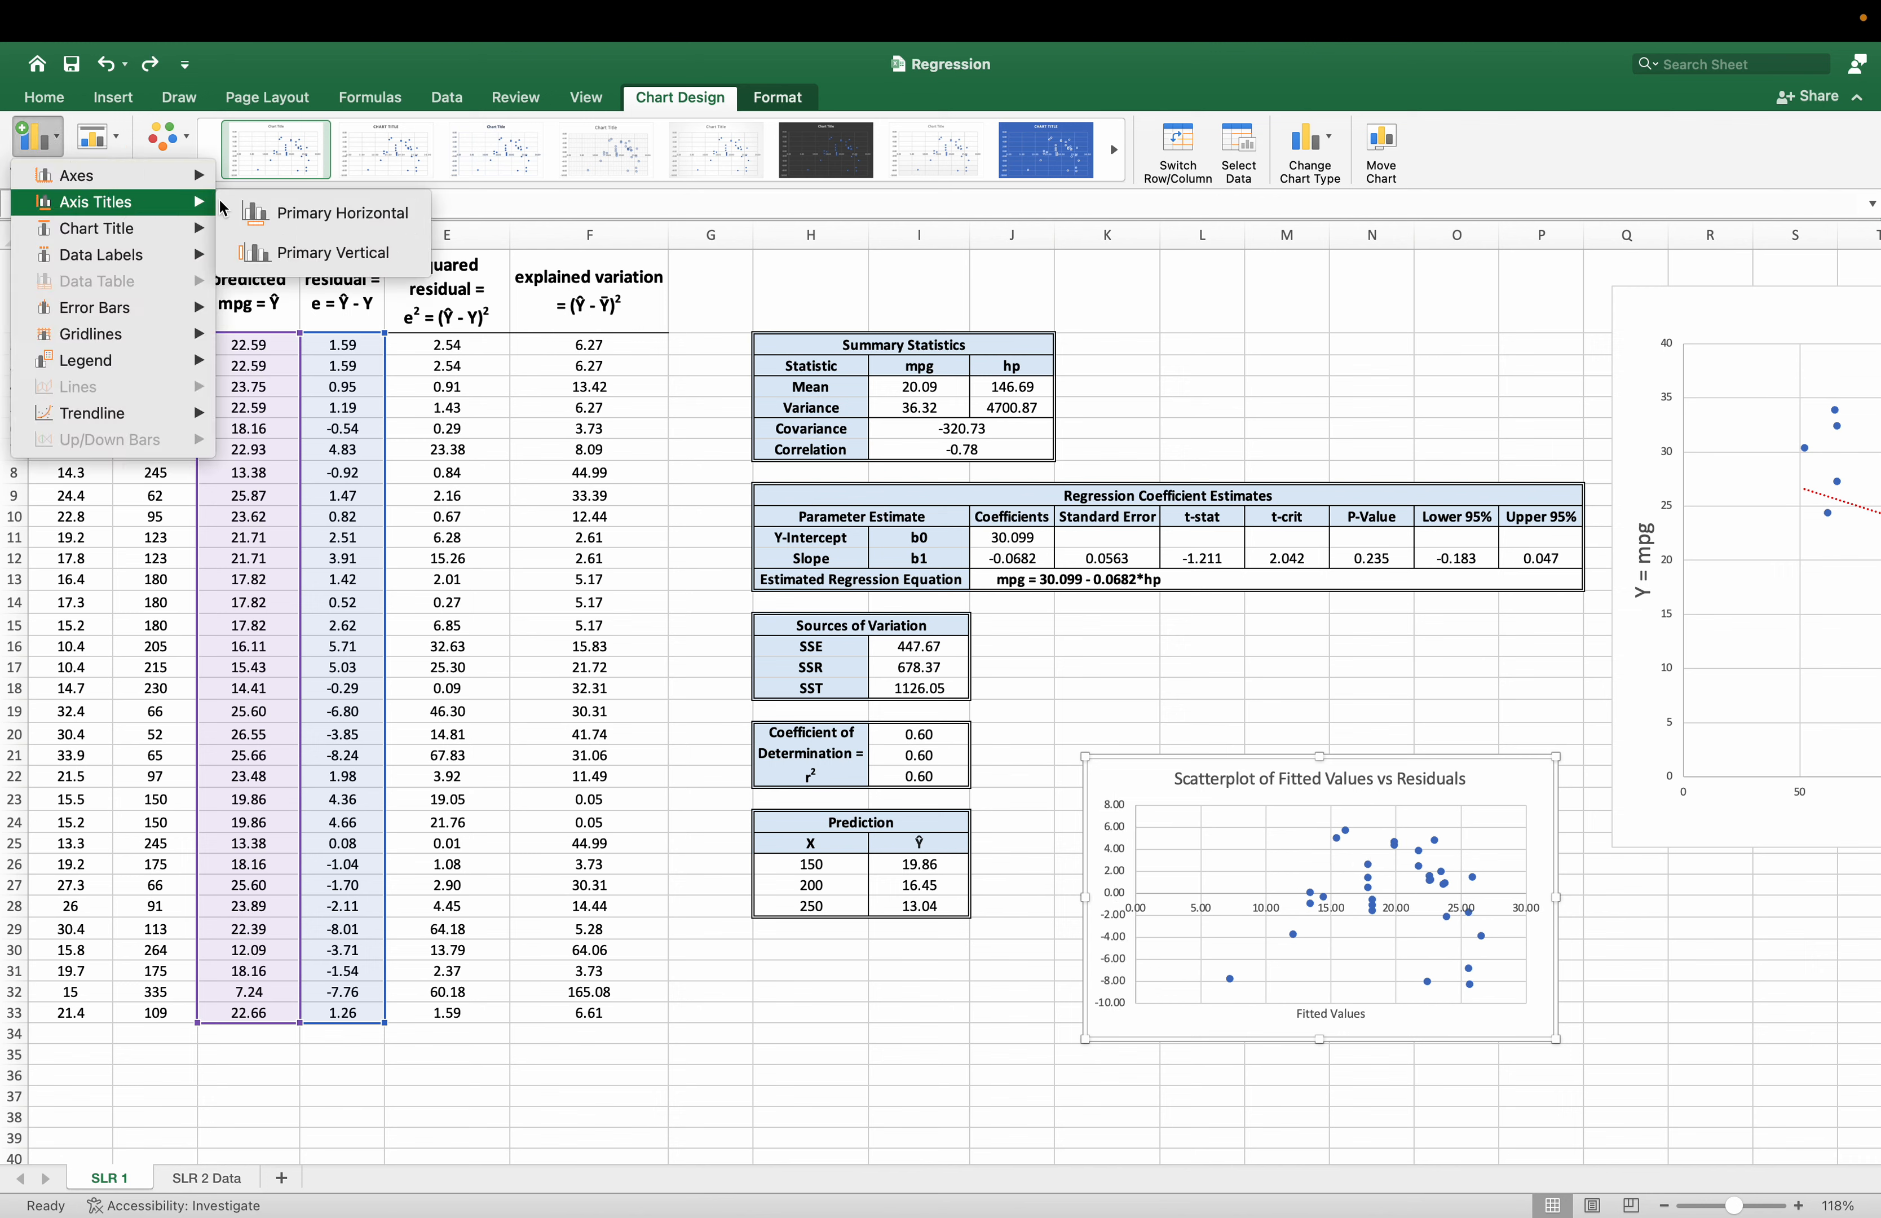
left_click(338, 251)
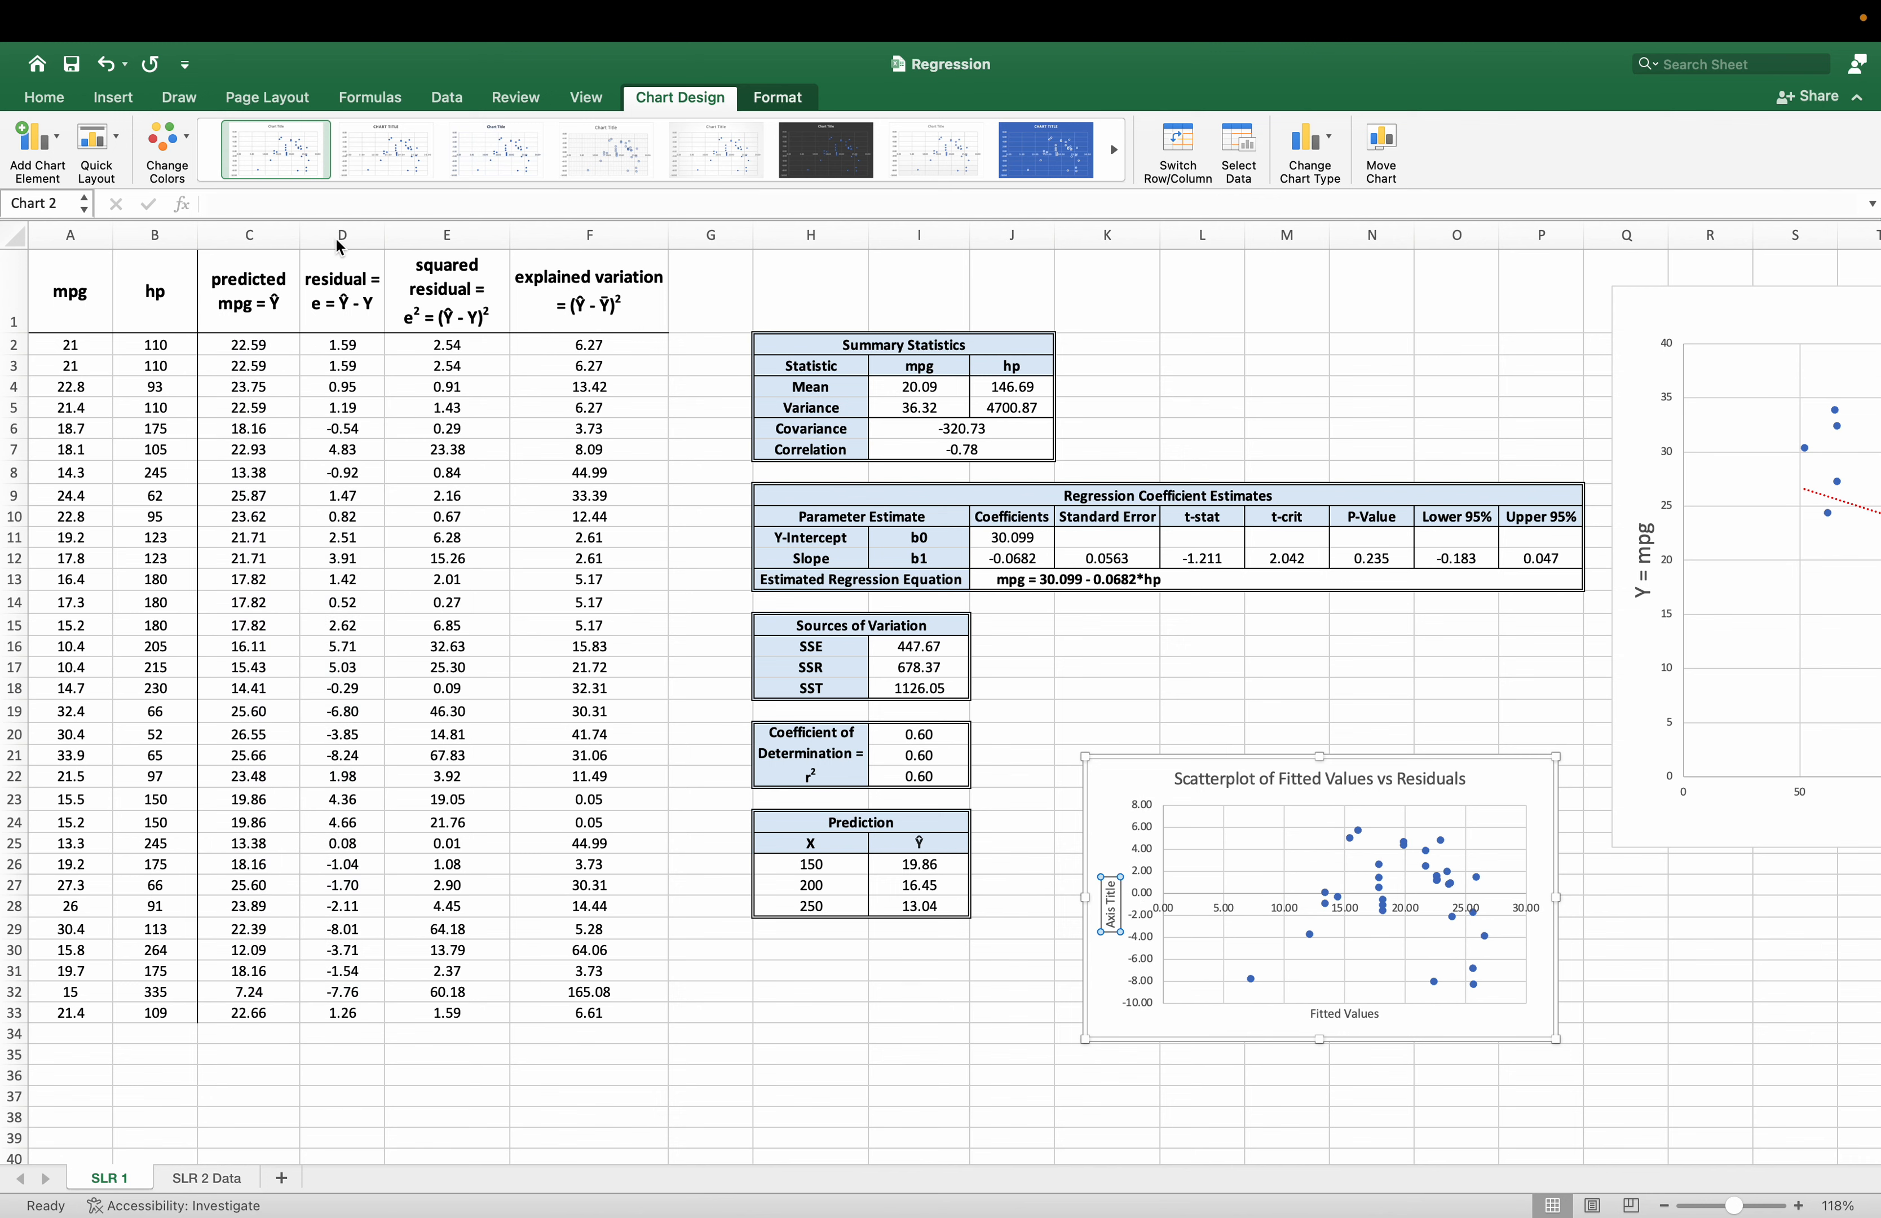
triple_click(1111, 903)
type("Resi")
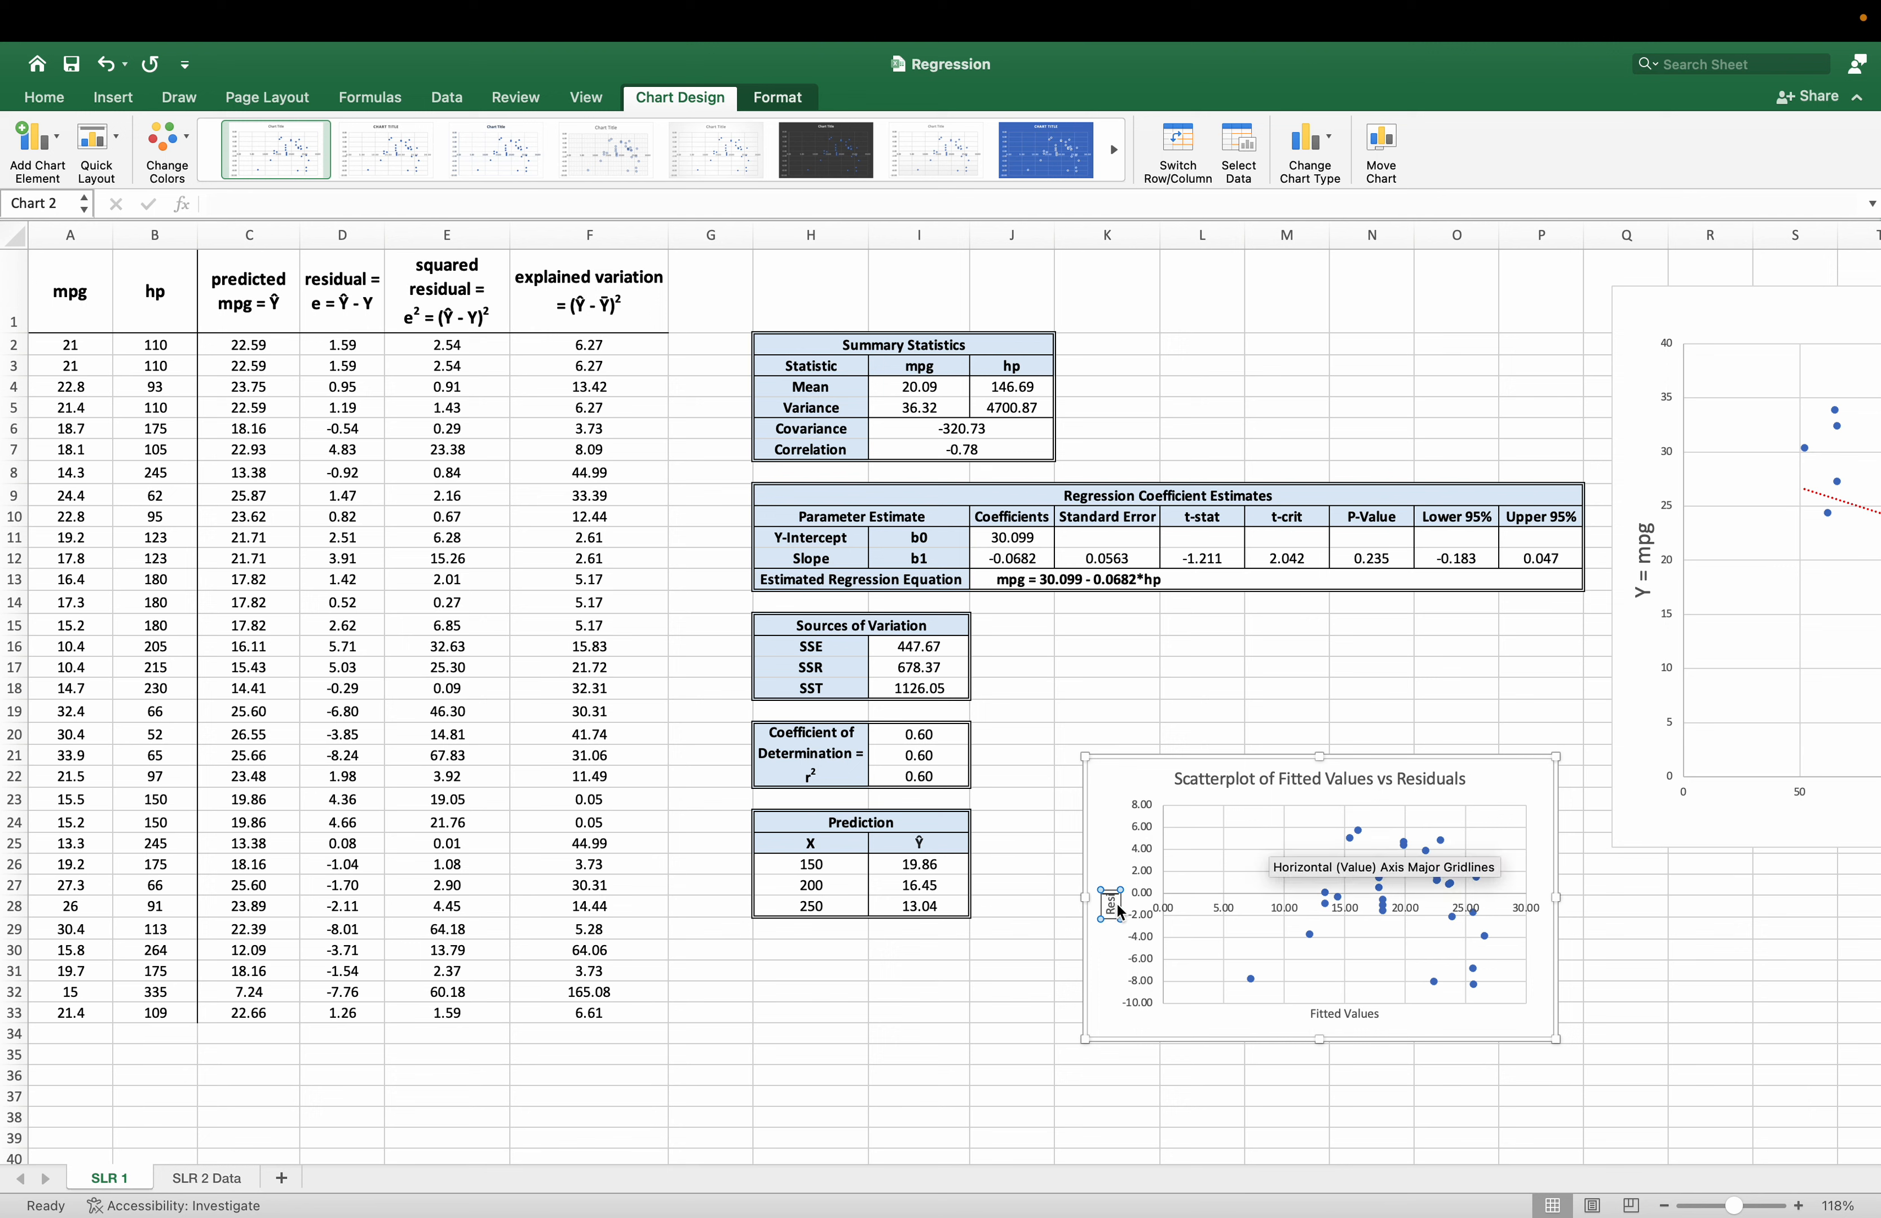
type("duals")
left_click(1625, 991)
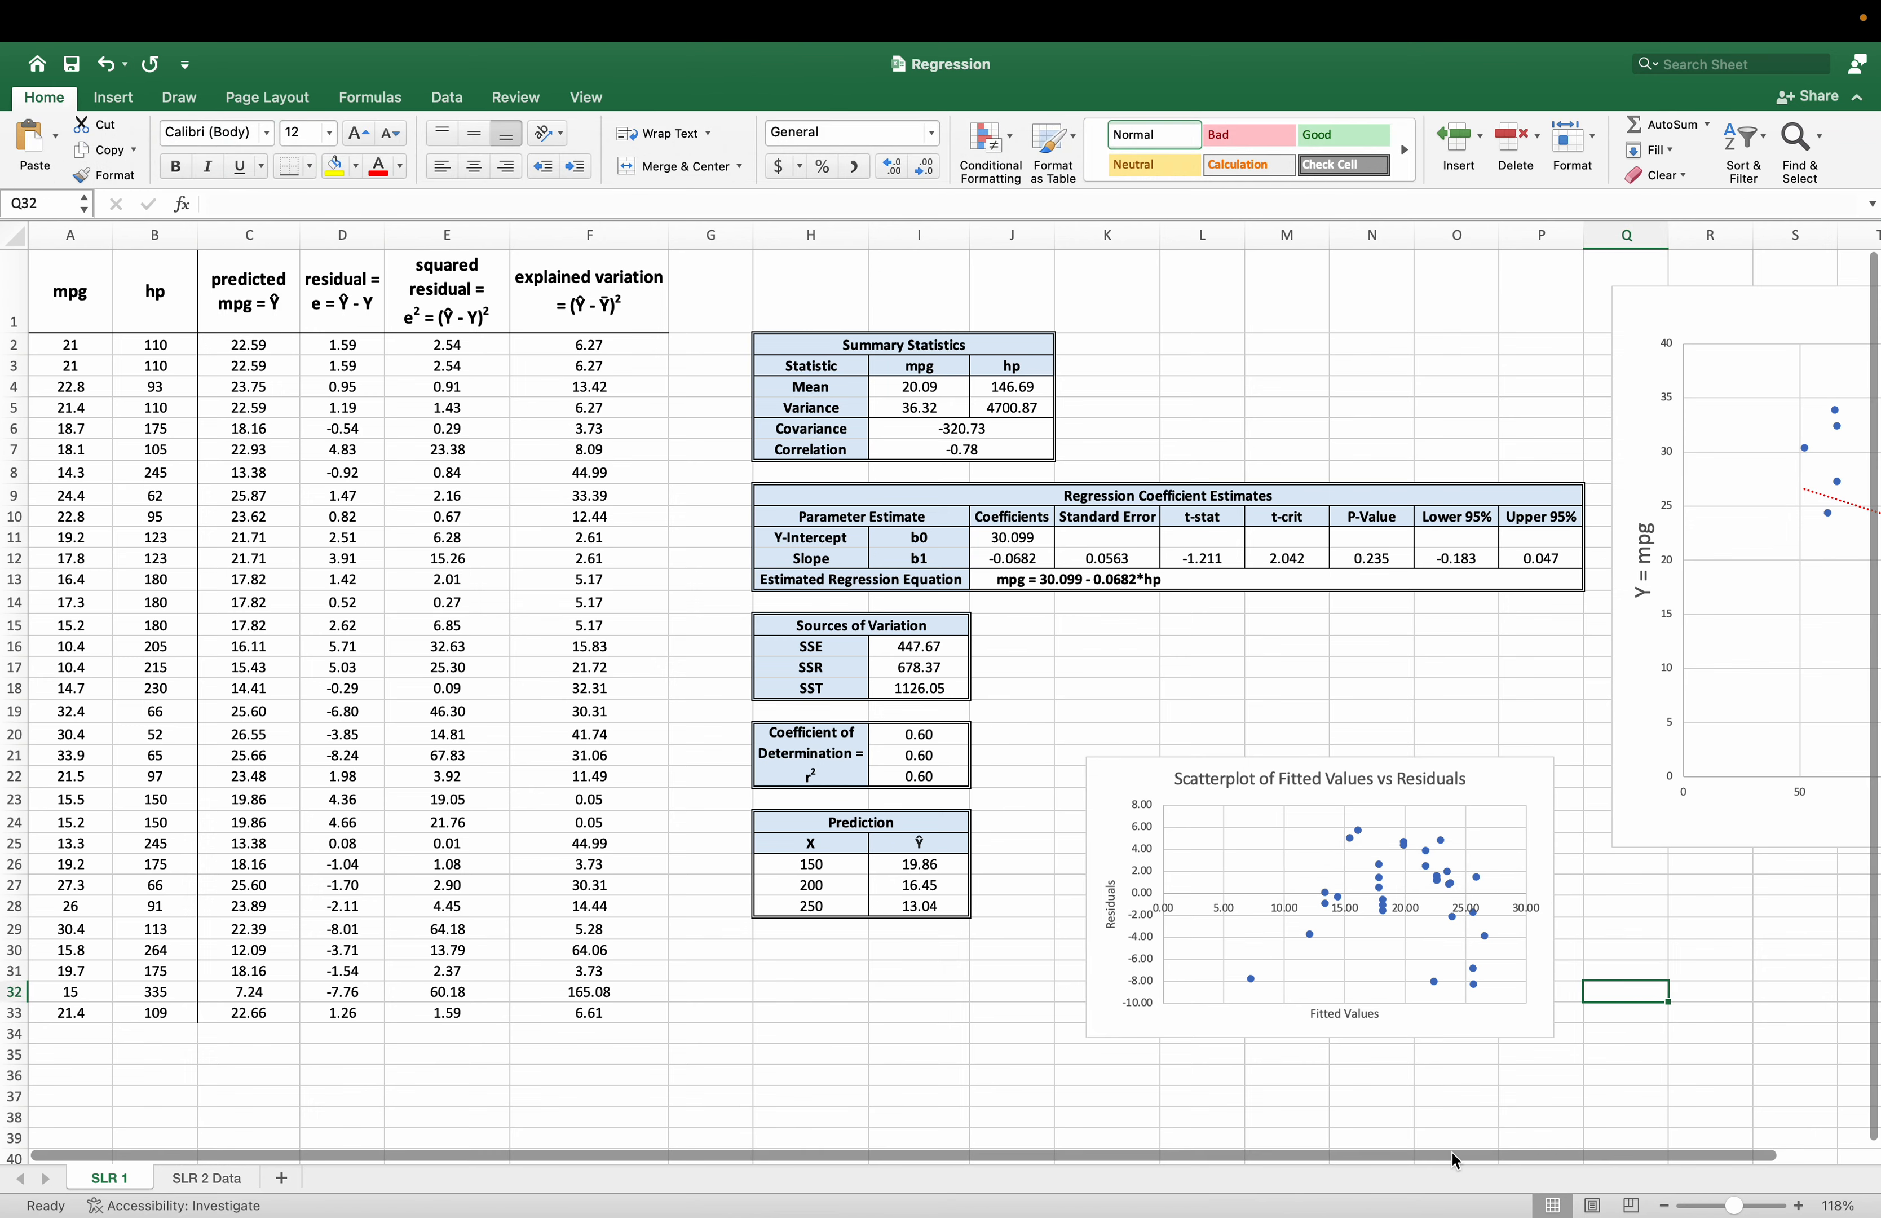
Move the residual scatterplot below the mpg versus horsepower chart and enlarge it to span about columns Q to AA and rows 26 to 48.
scroll(1452, 1151, "right", 2)
left_click_drag(1368, 800, 419, 878)
left_click_drag(1084, 1156, 697, 1140)
left_click_drag(1170, 874, 648, 896)
scroll(840, 979, "down", 10)
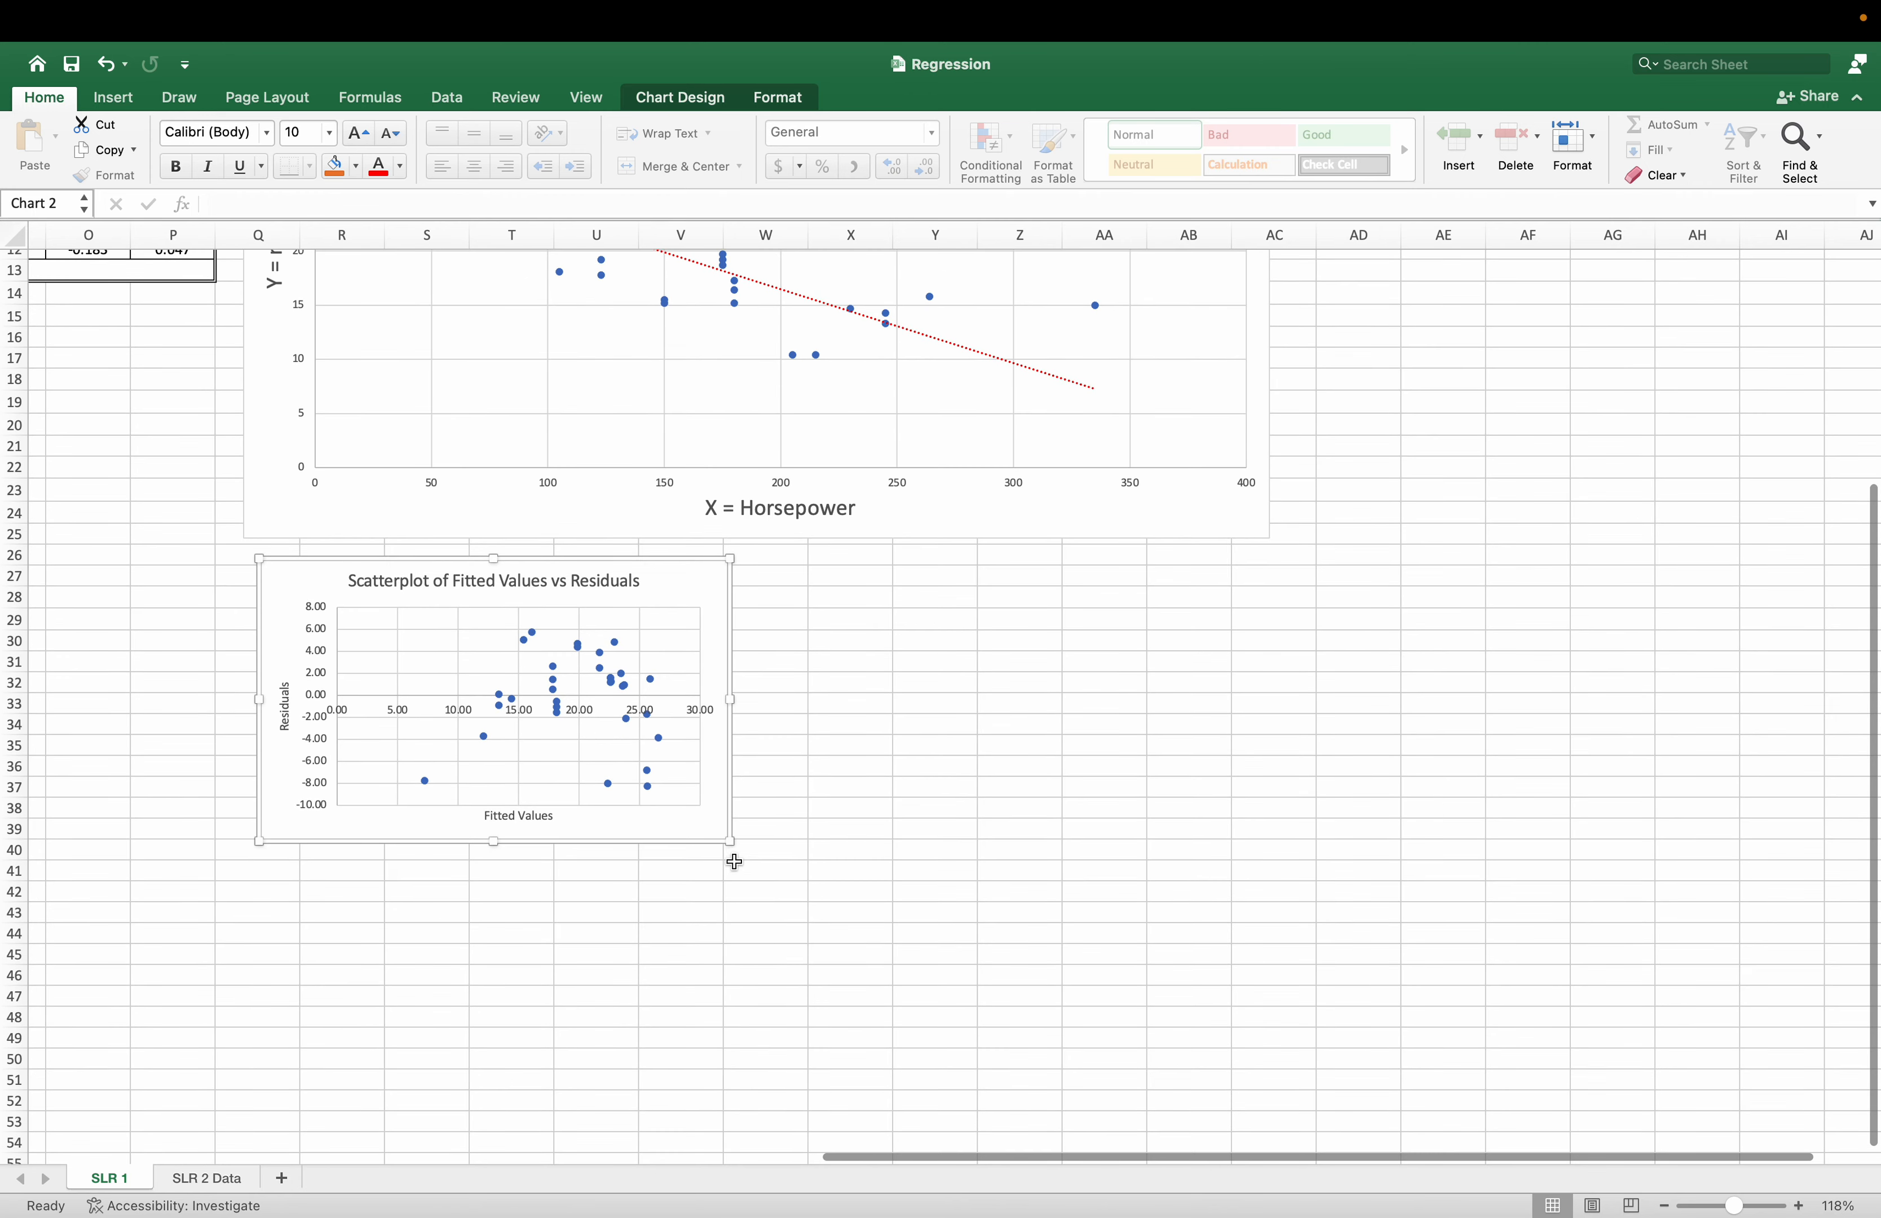
left_click_drag(732, 843, 1145, 1025)
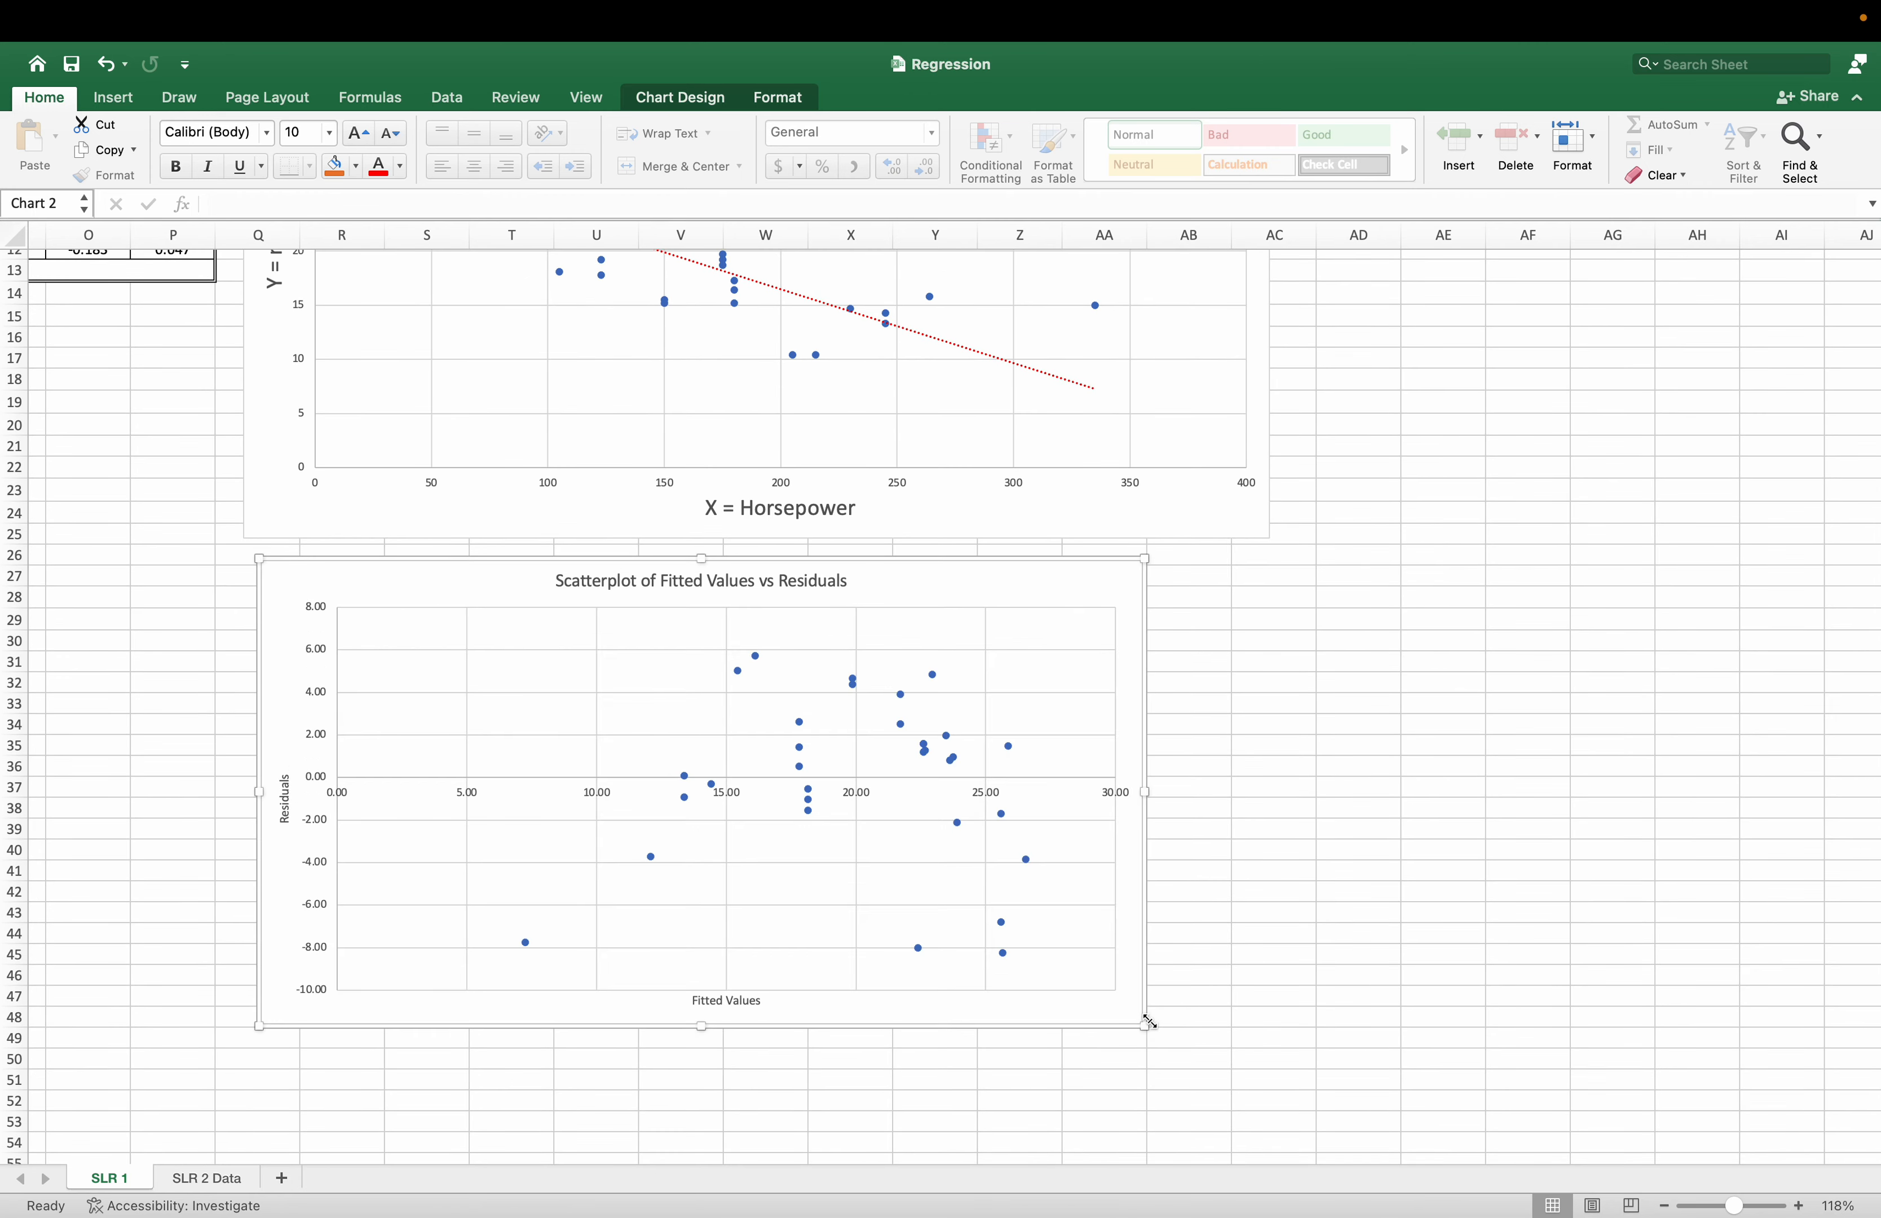
left_click(1242, 919)
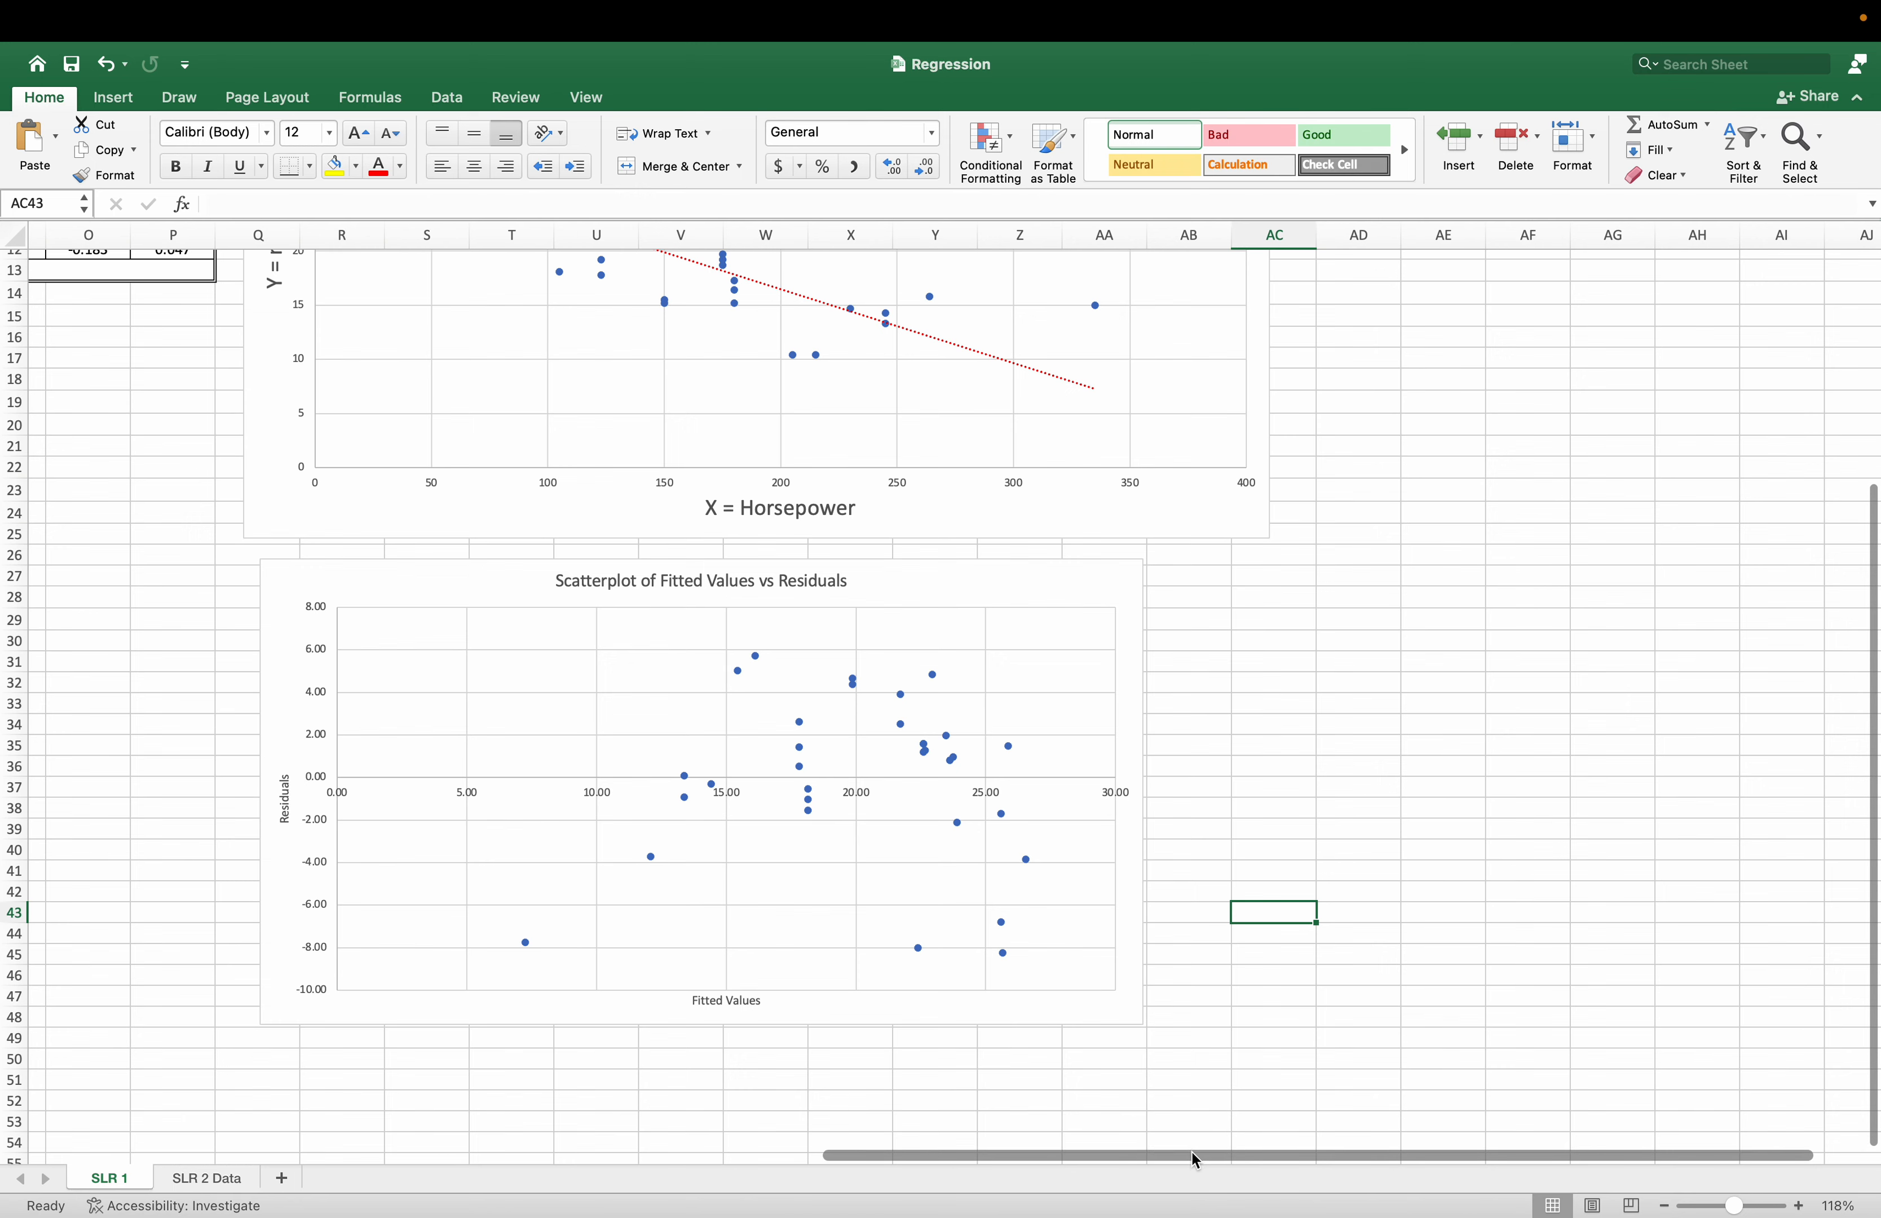
Insert a histogram chart of the residual values in D2:D33.
left_click_drag(1192, 1153, 349, 1113)
scroll(340, 1058, "up", 6)
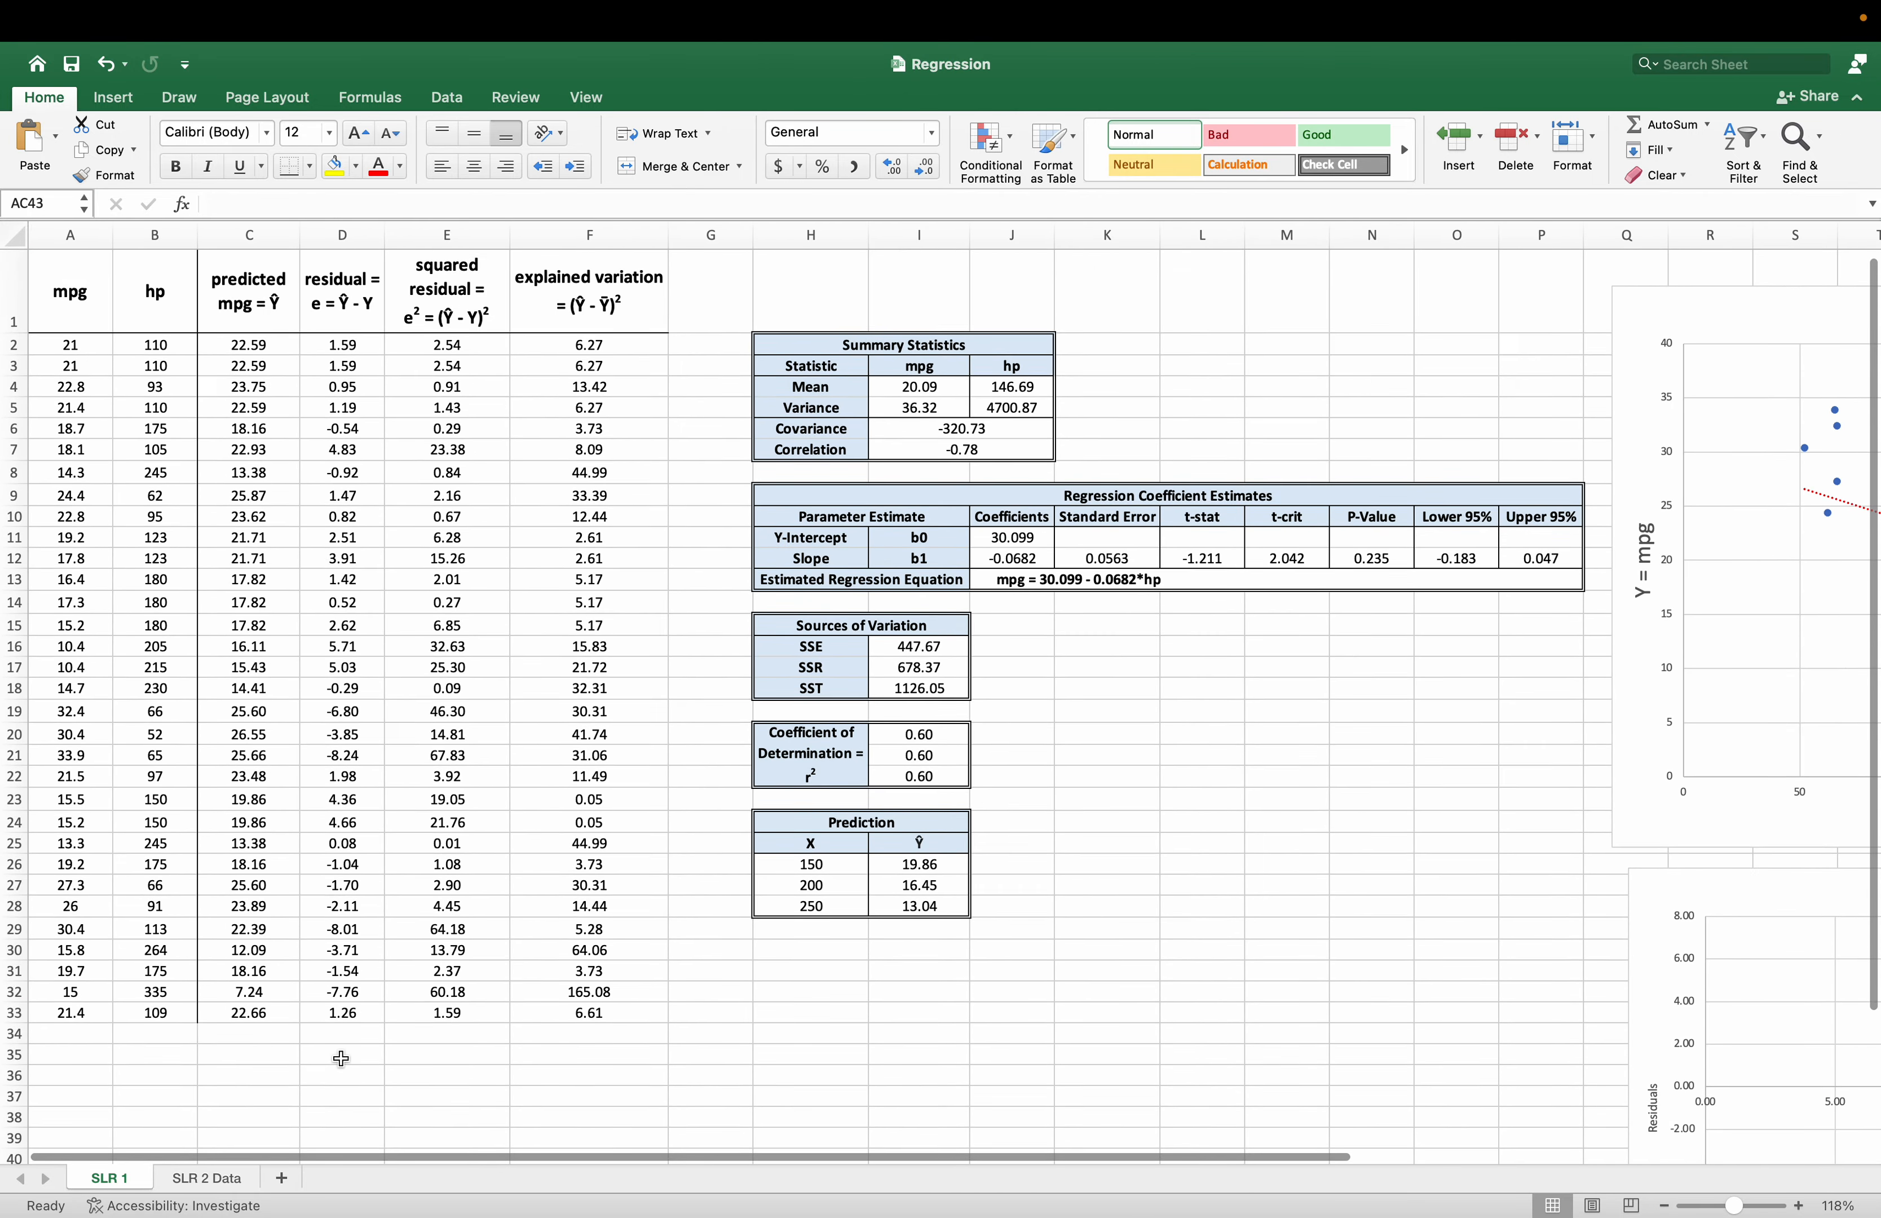
left_click_drag(334, 345, 329, 1002)
left_click(110, 96)
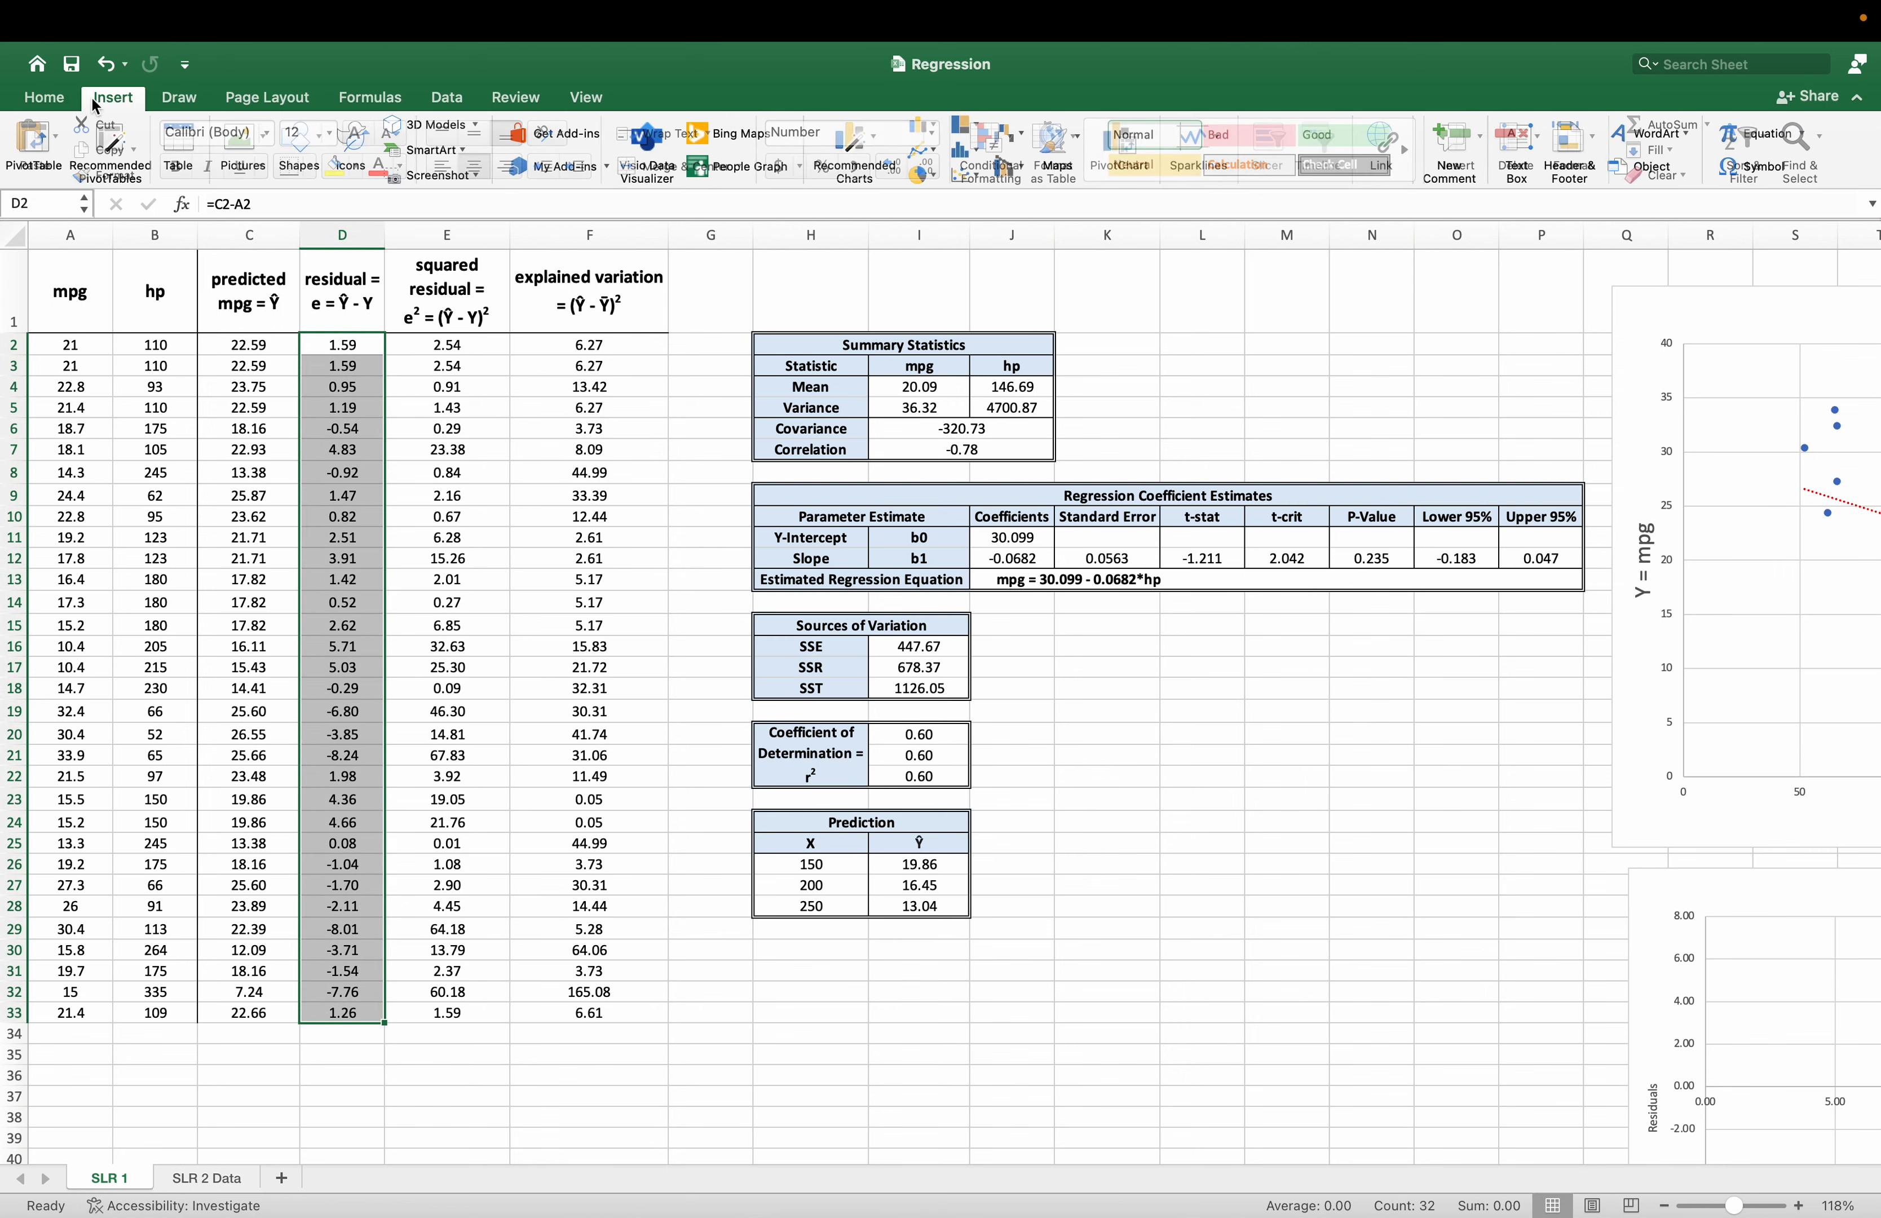
left_click(969, 149)
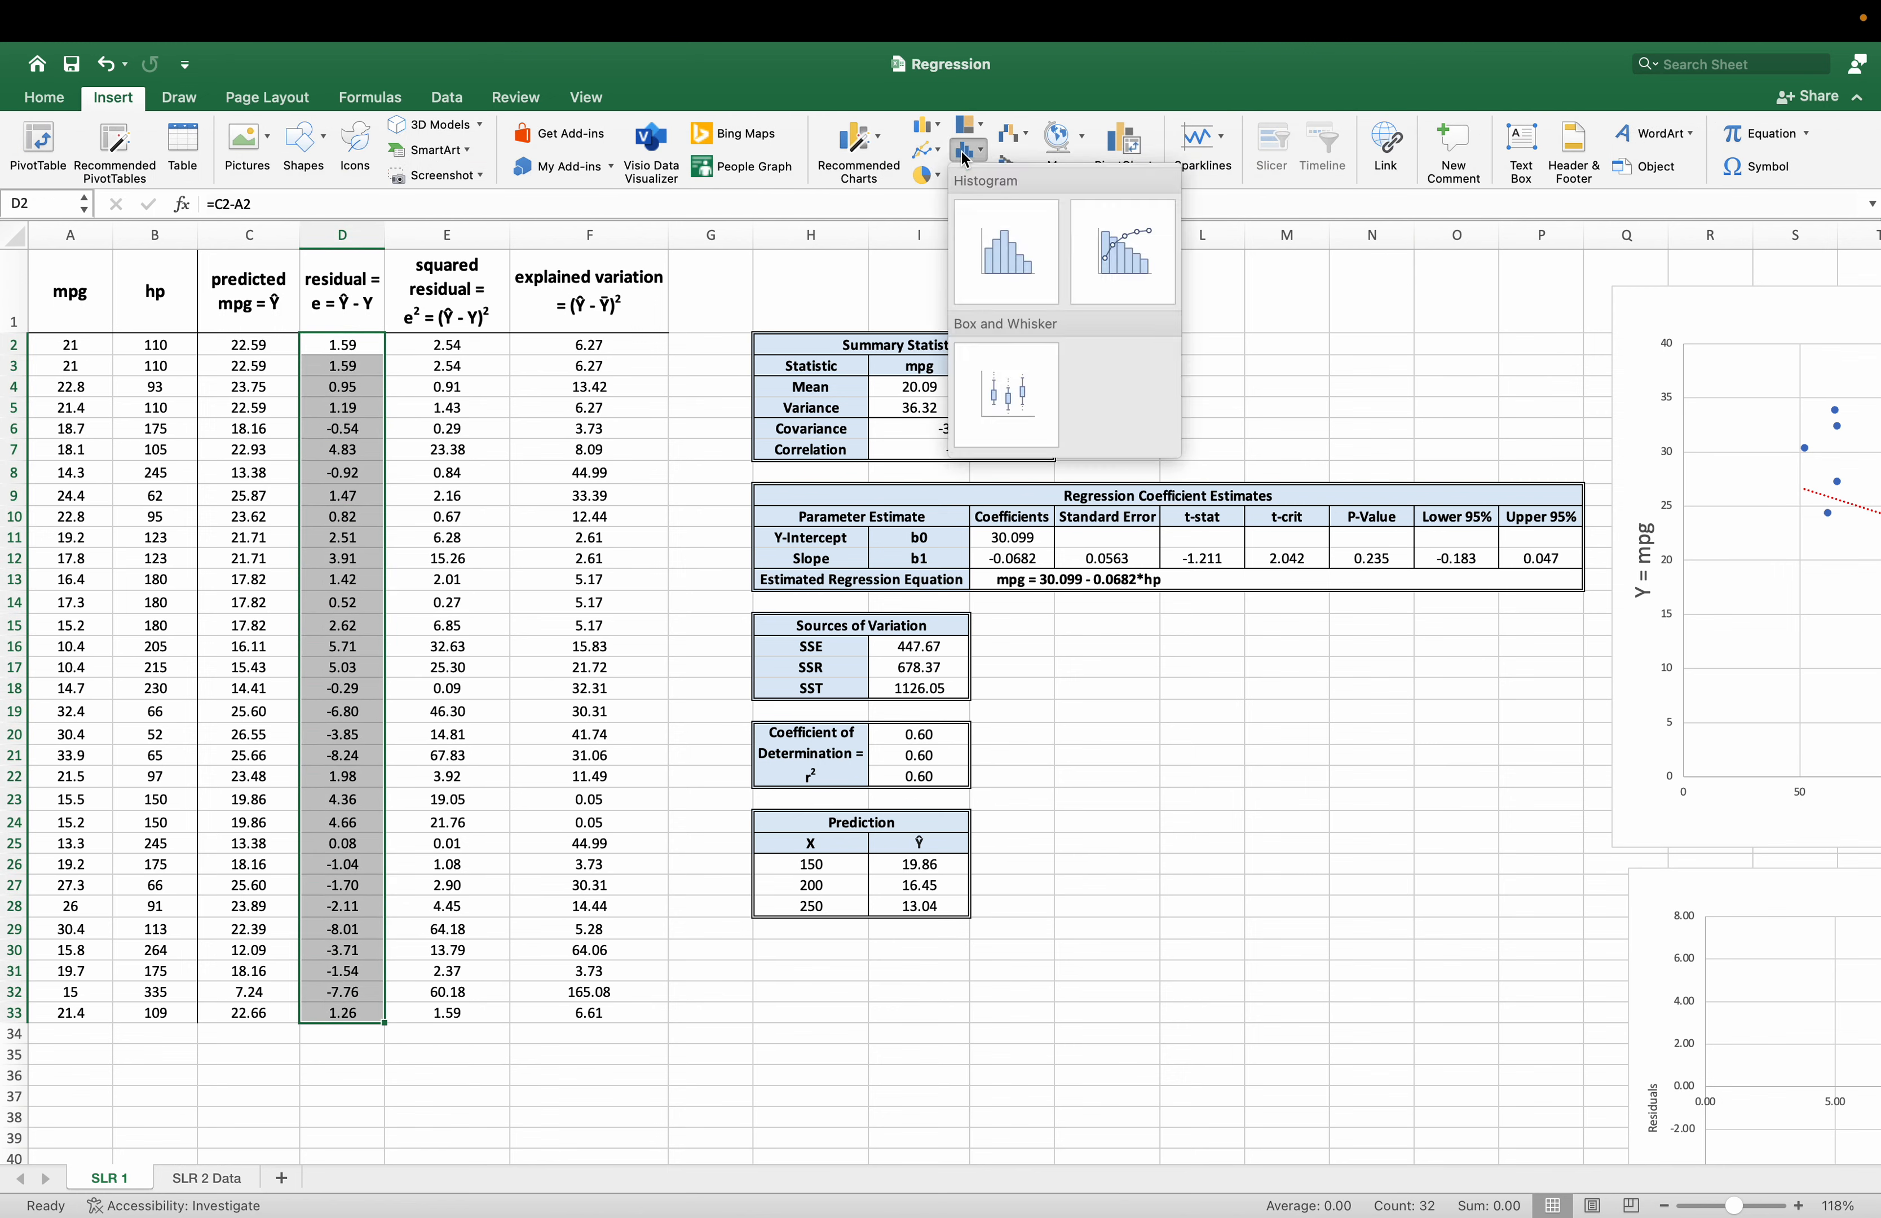
left_click(1003, 266)
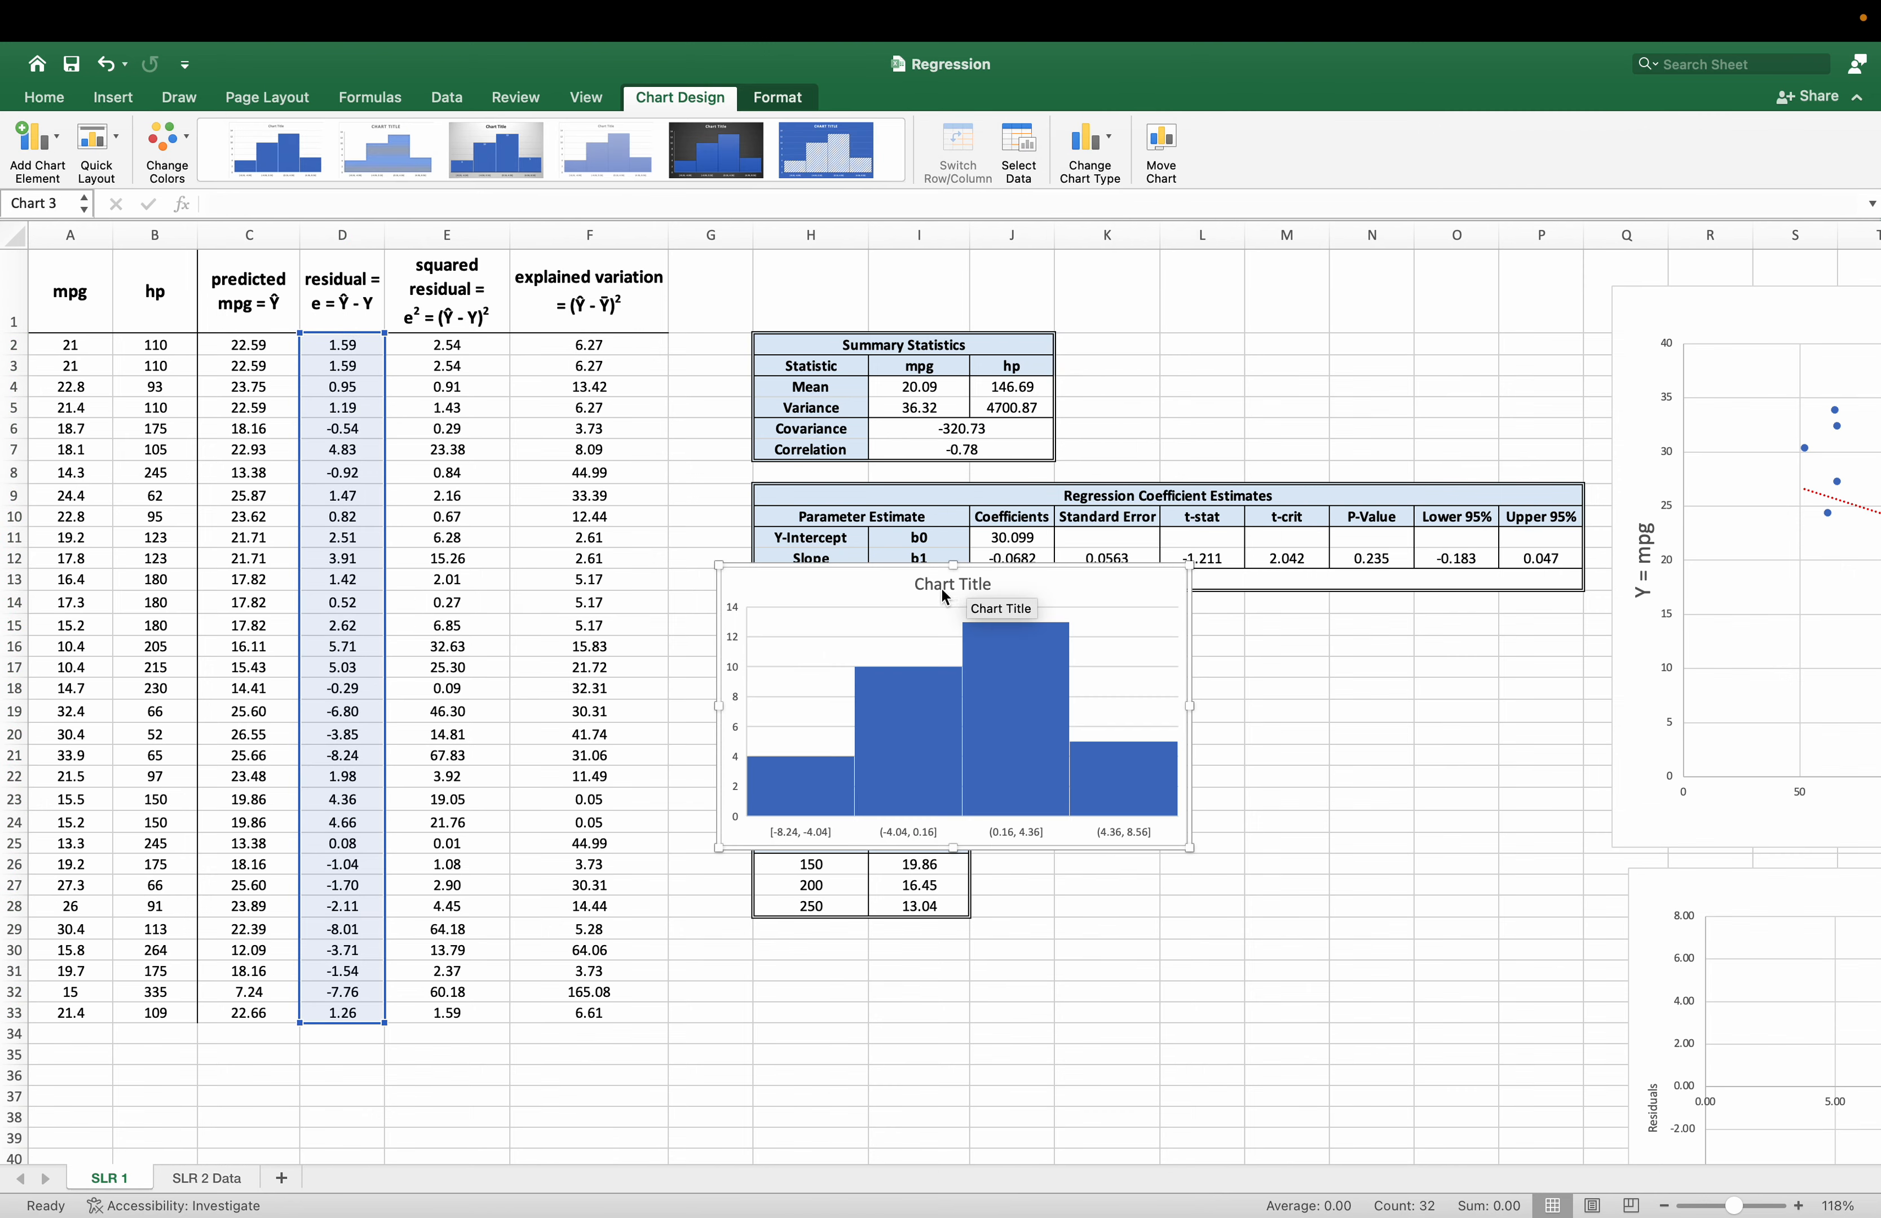
Replace the histogram's placeholder title with "Histogram of Residuals".
double_click(941, 585)
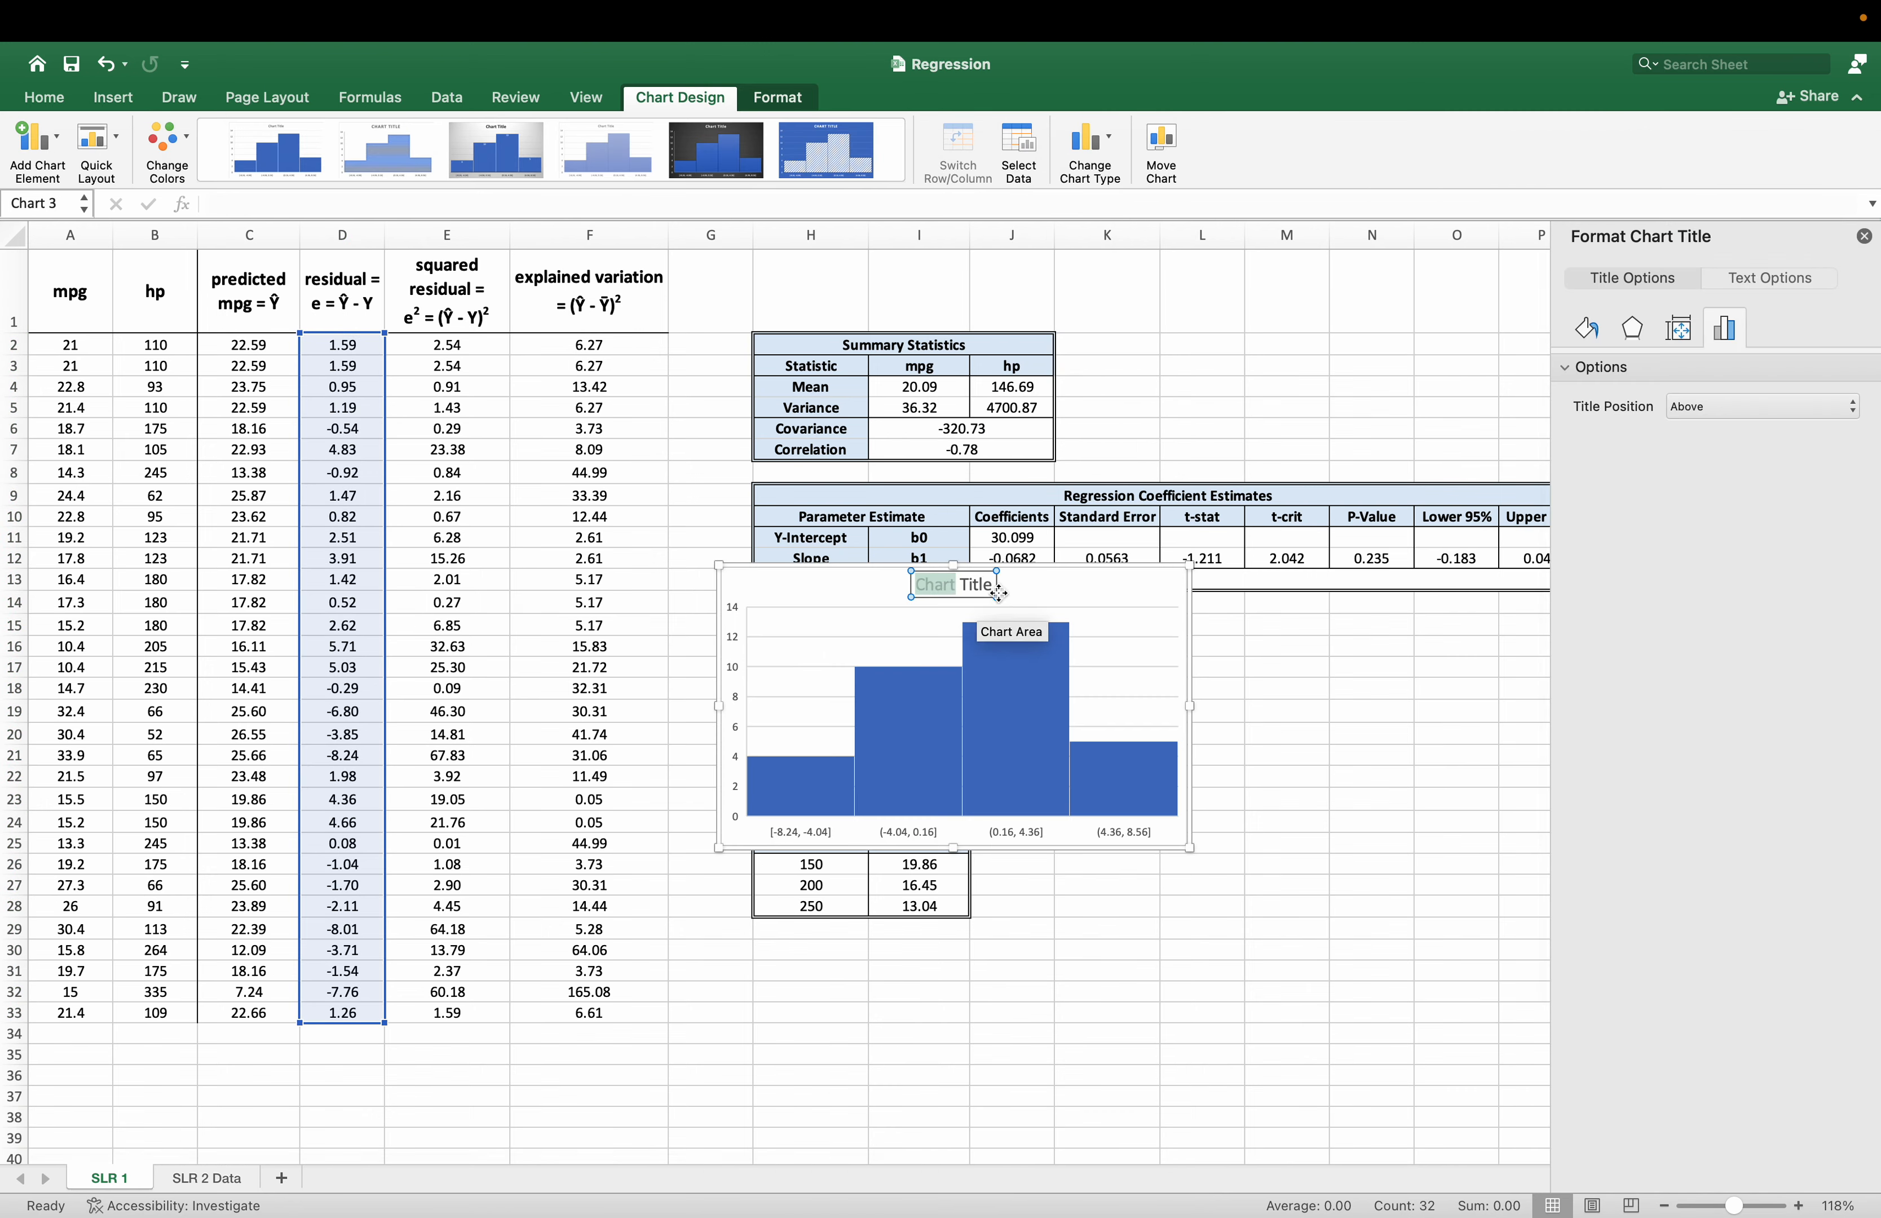
double_click(987, 586)
triple_click(987, 585)
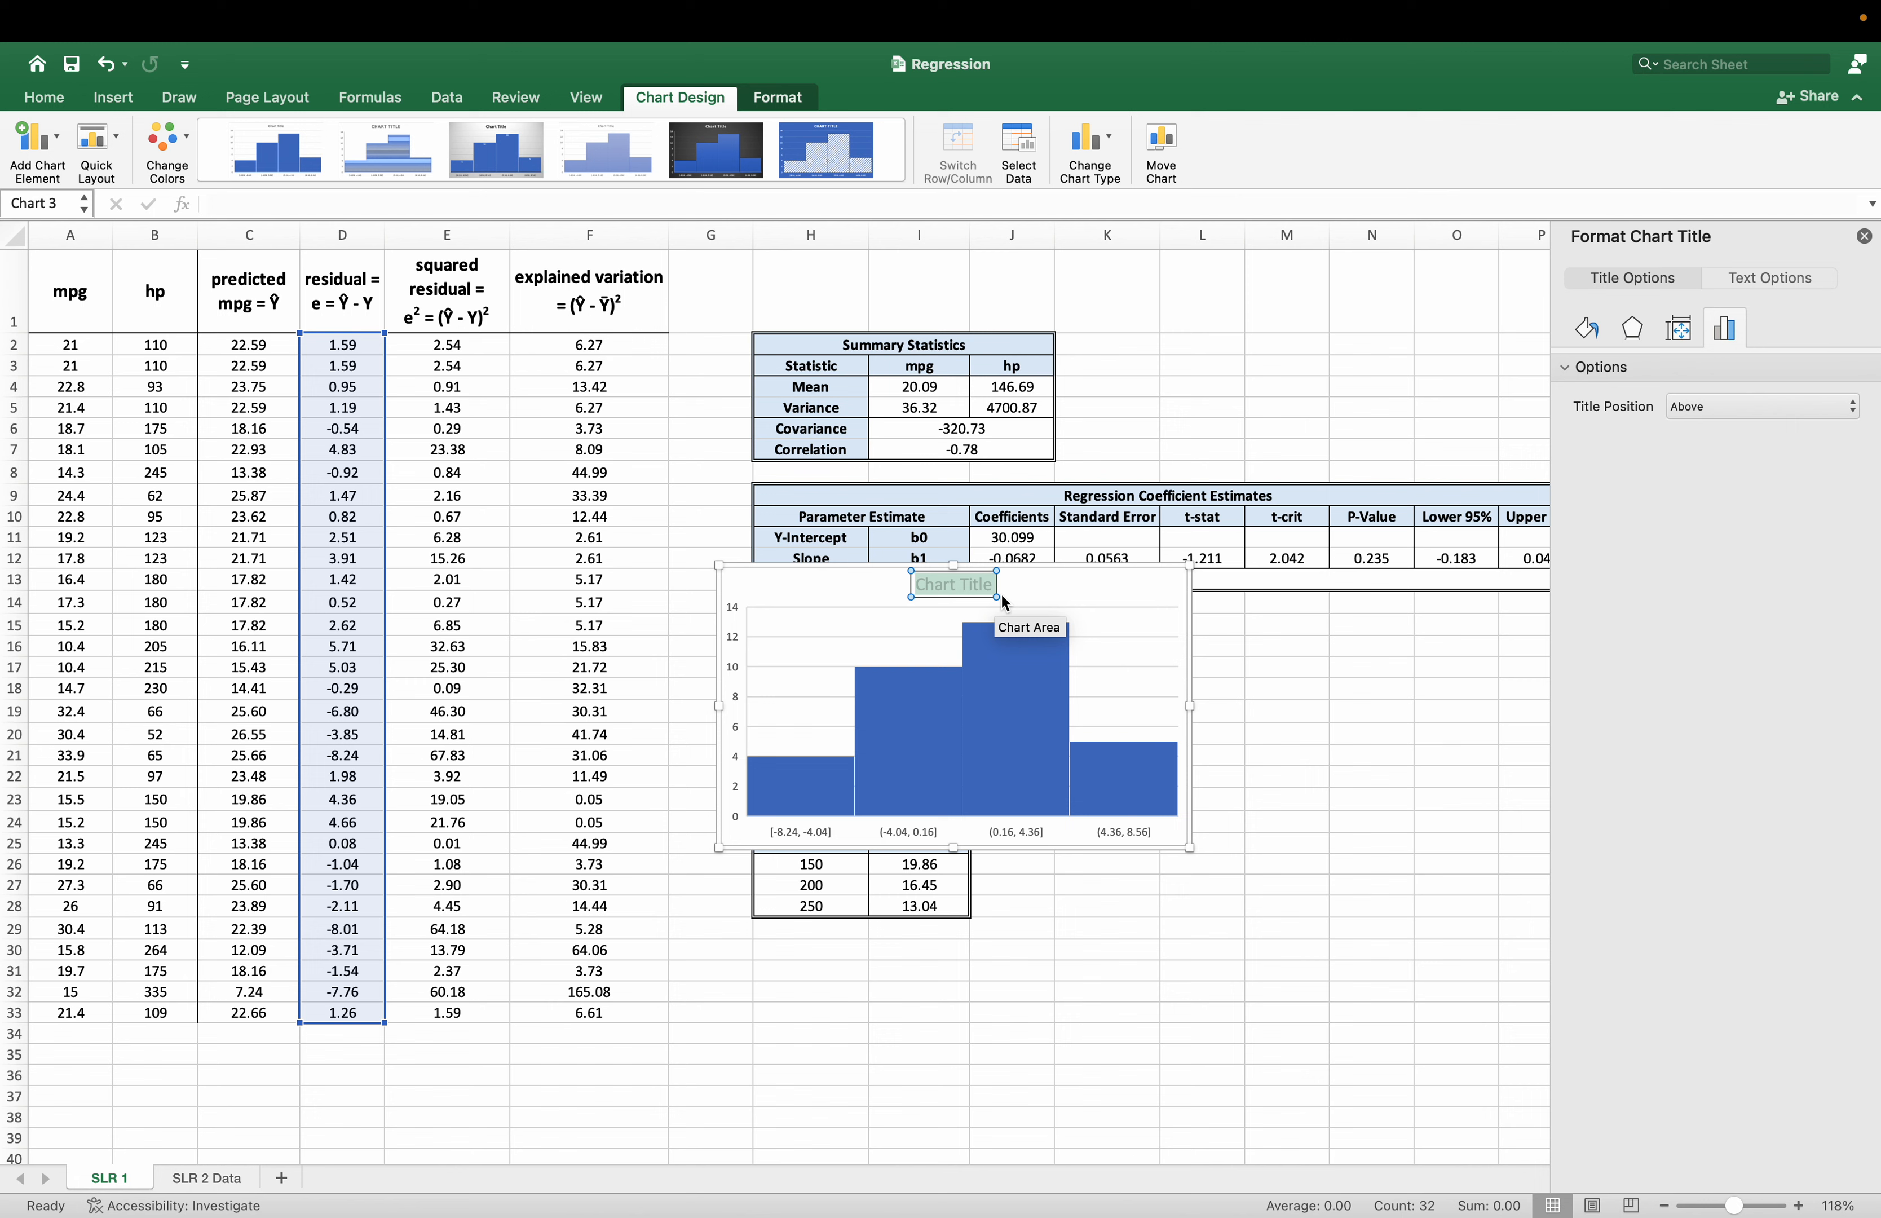
type("Histogram of")
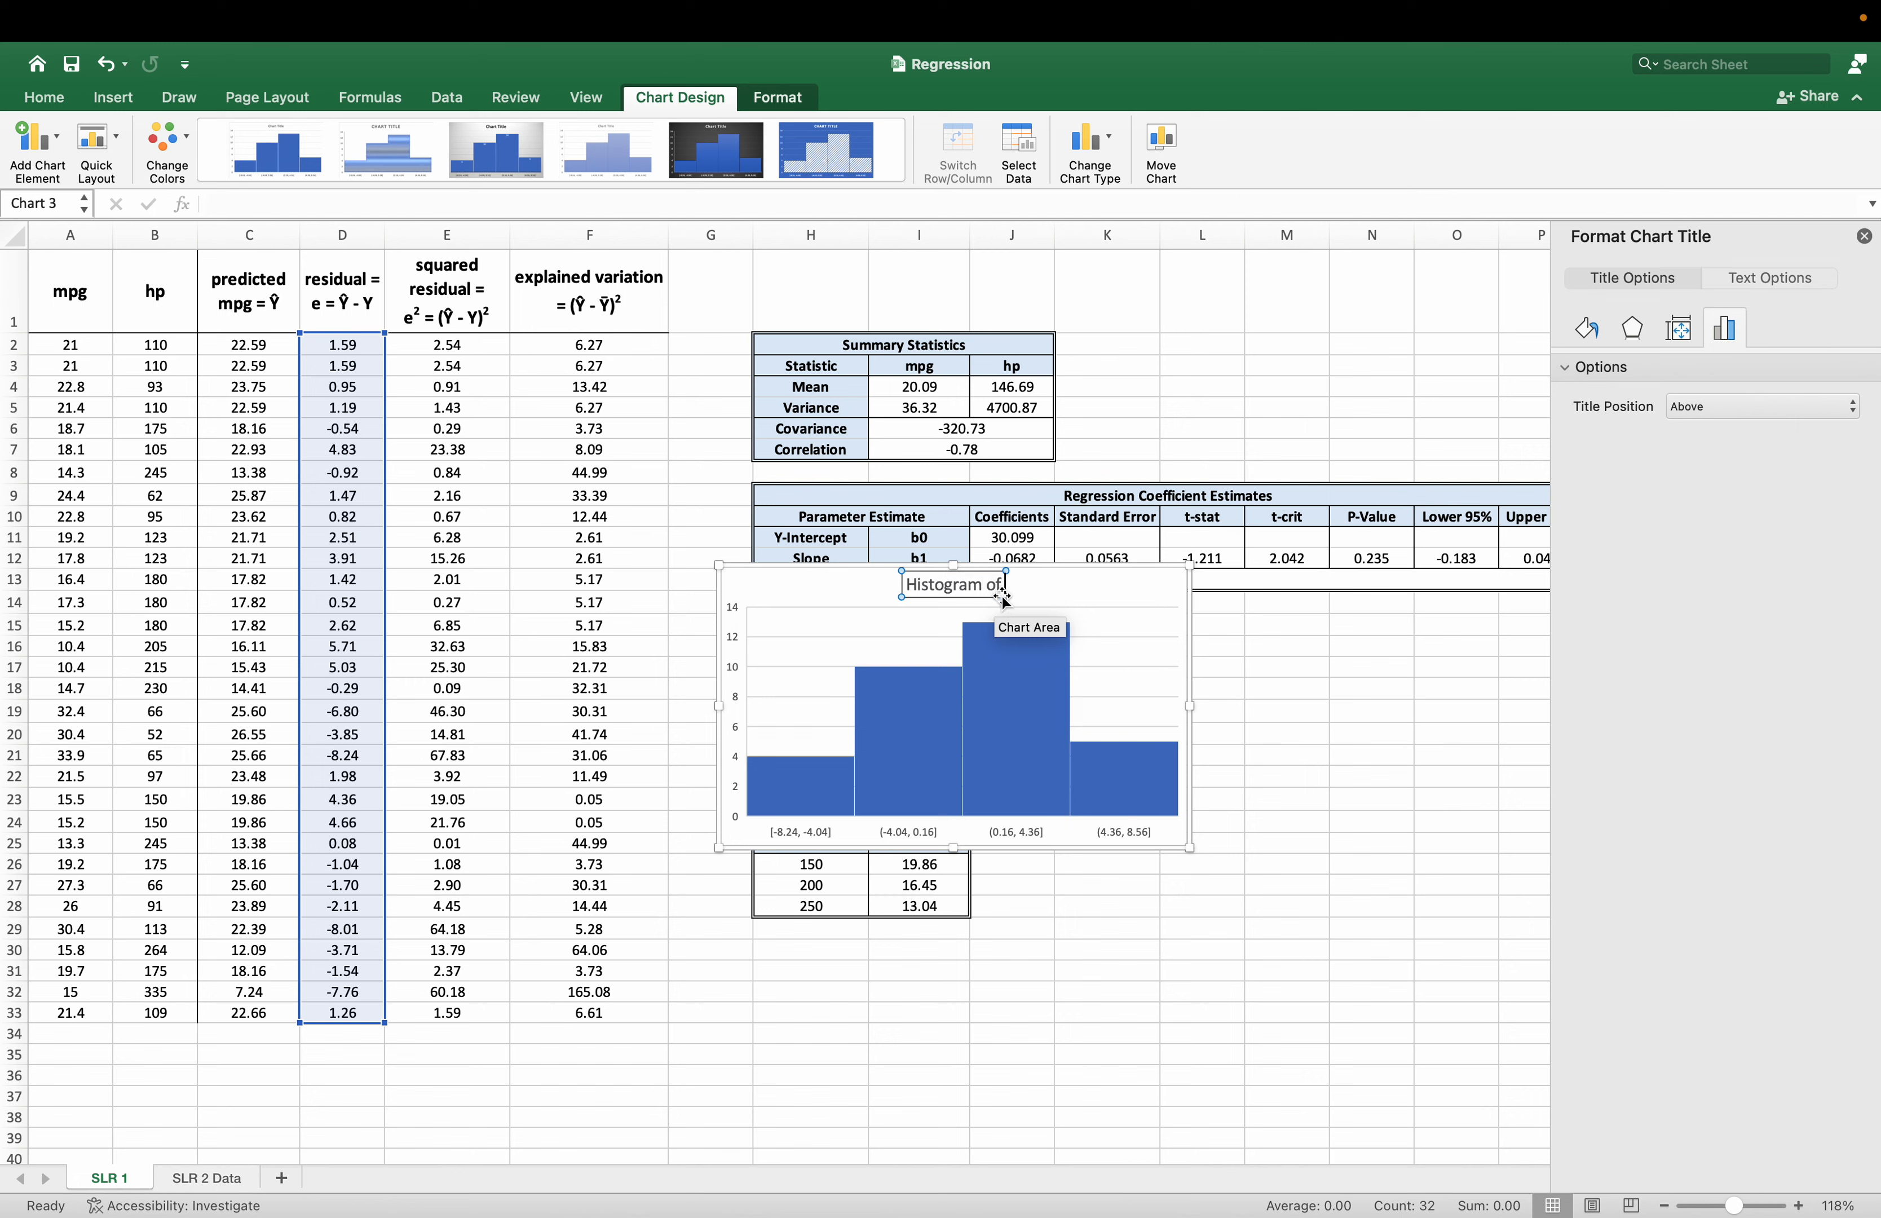
type(" Residuals")
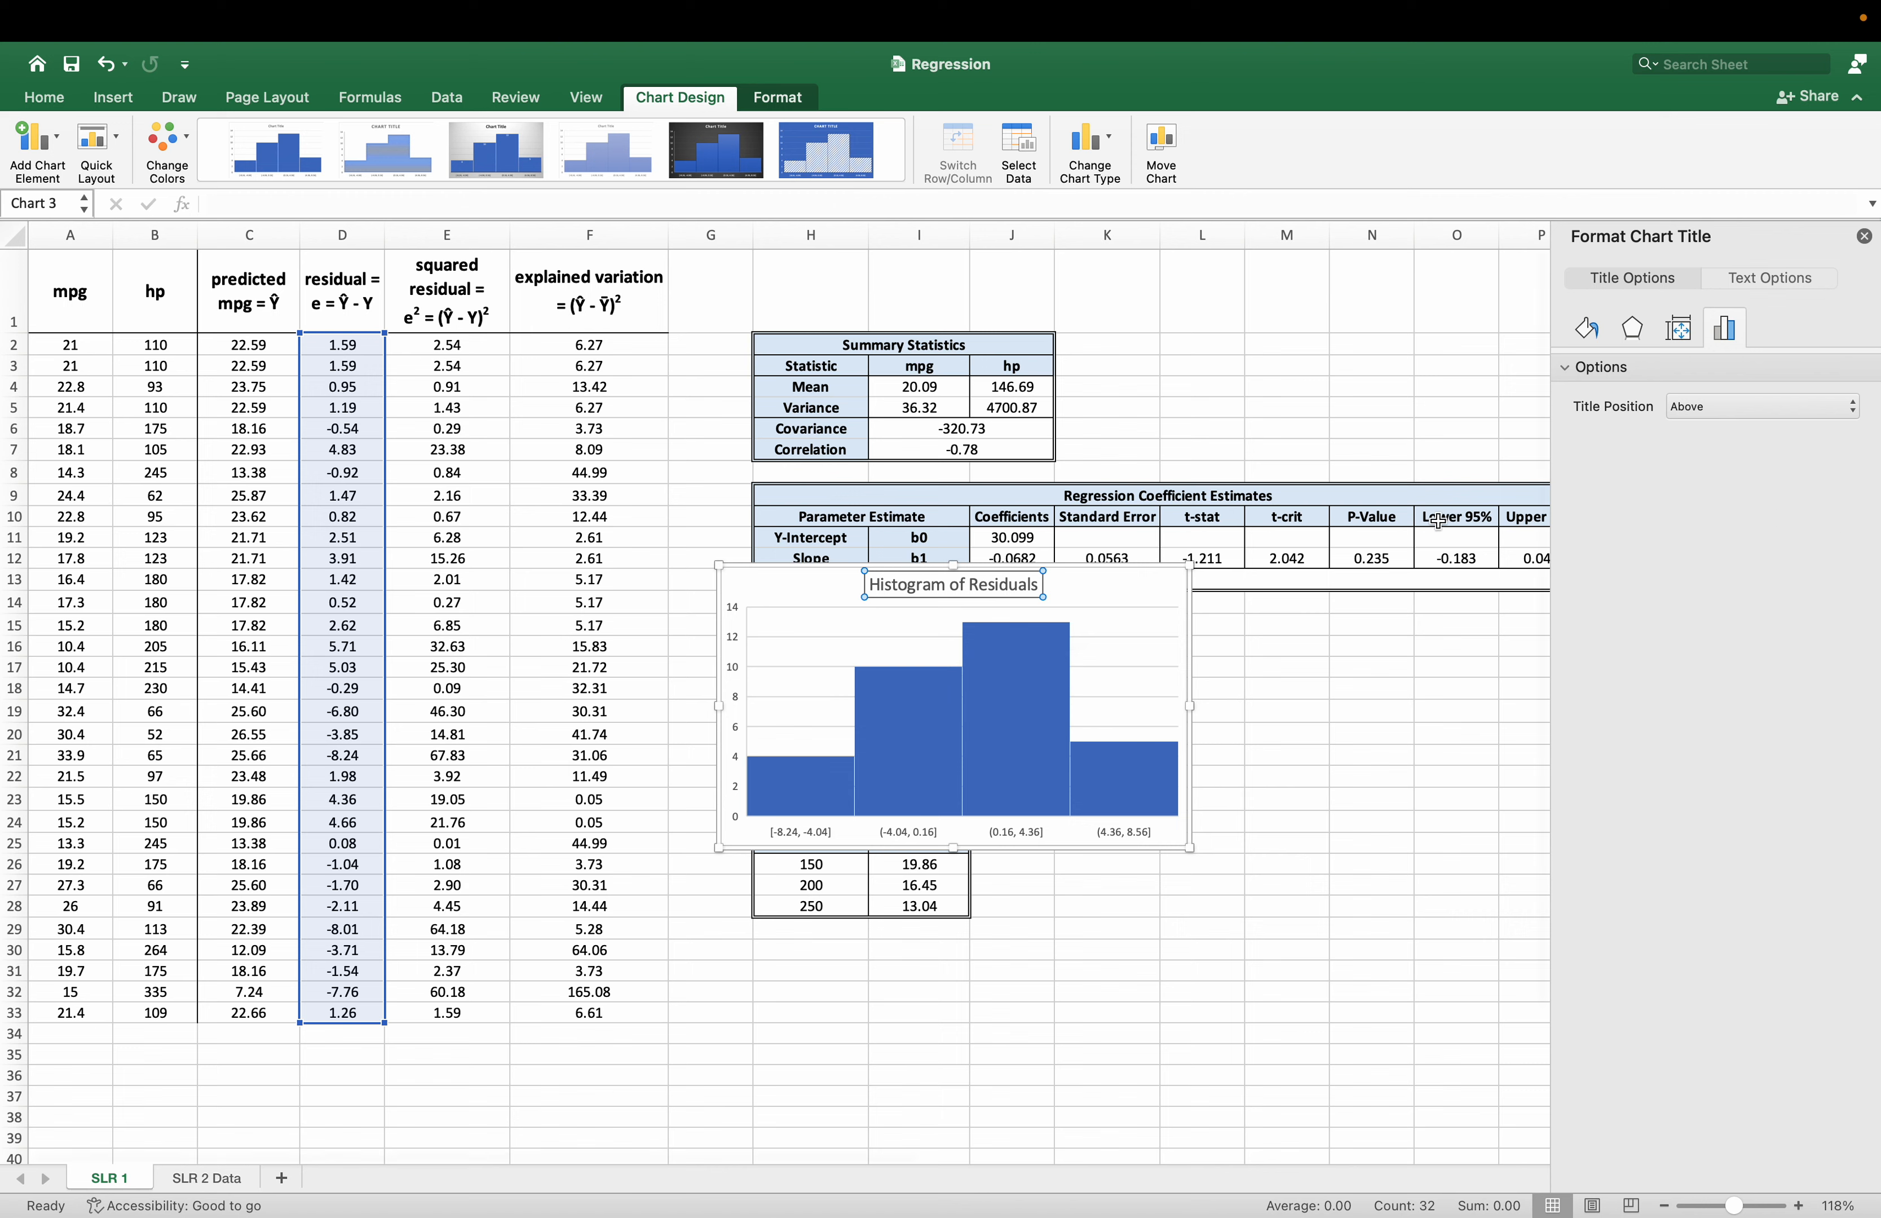
left_click(1351, 884)
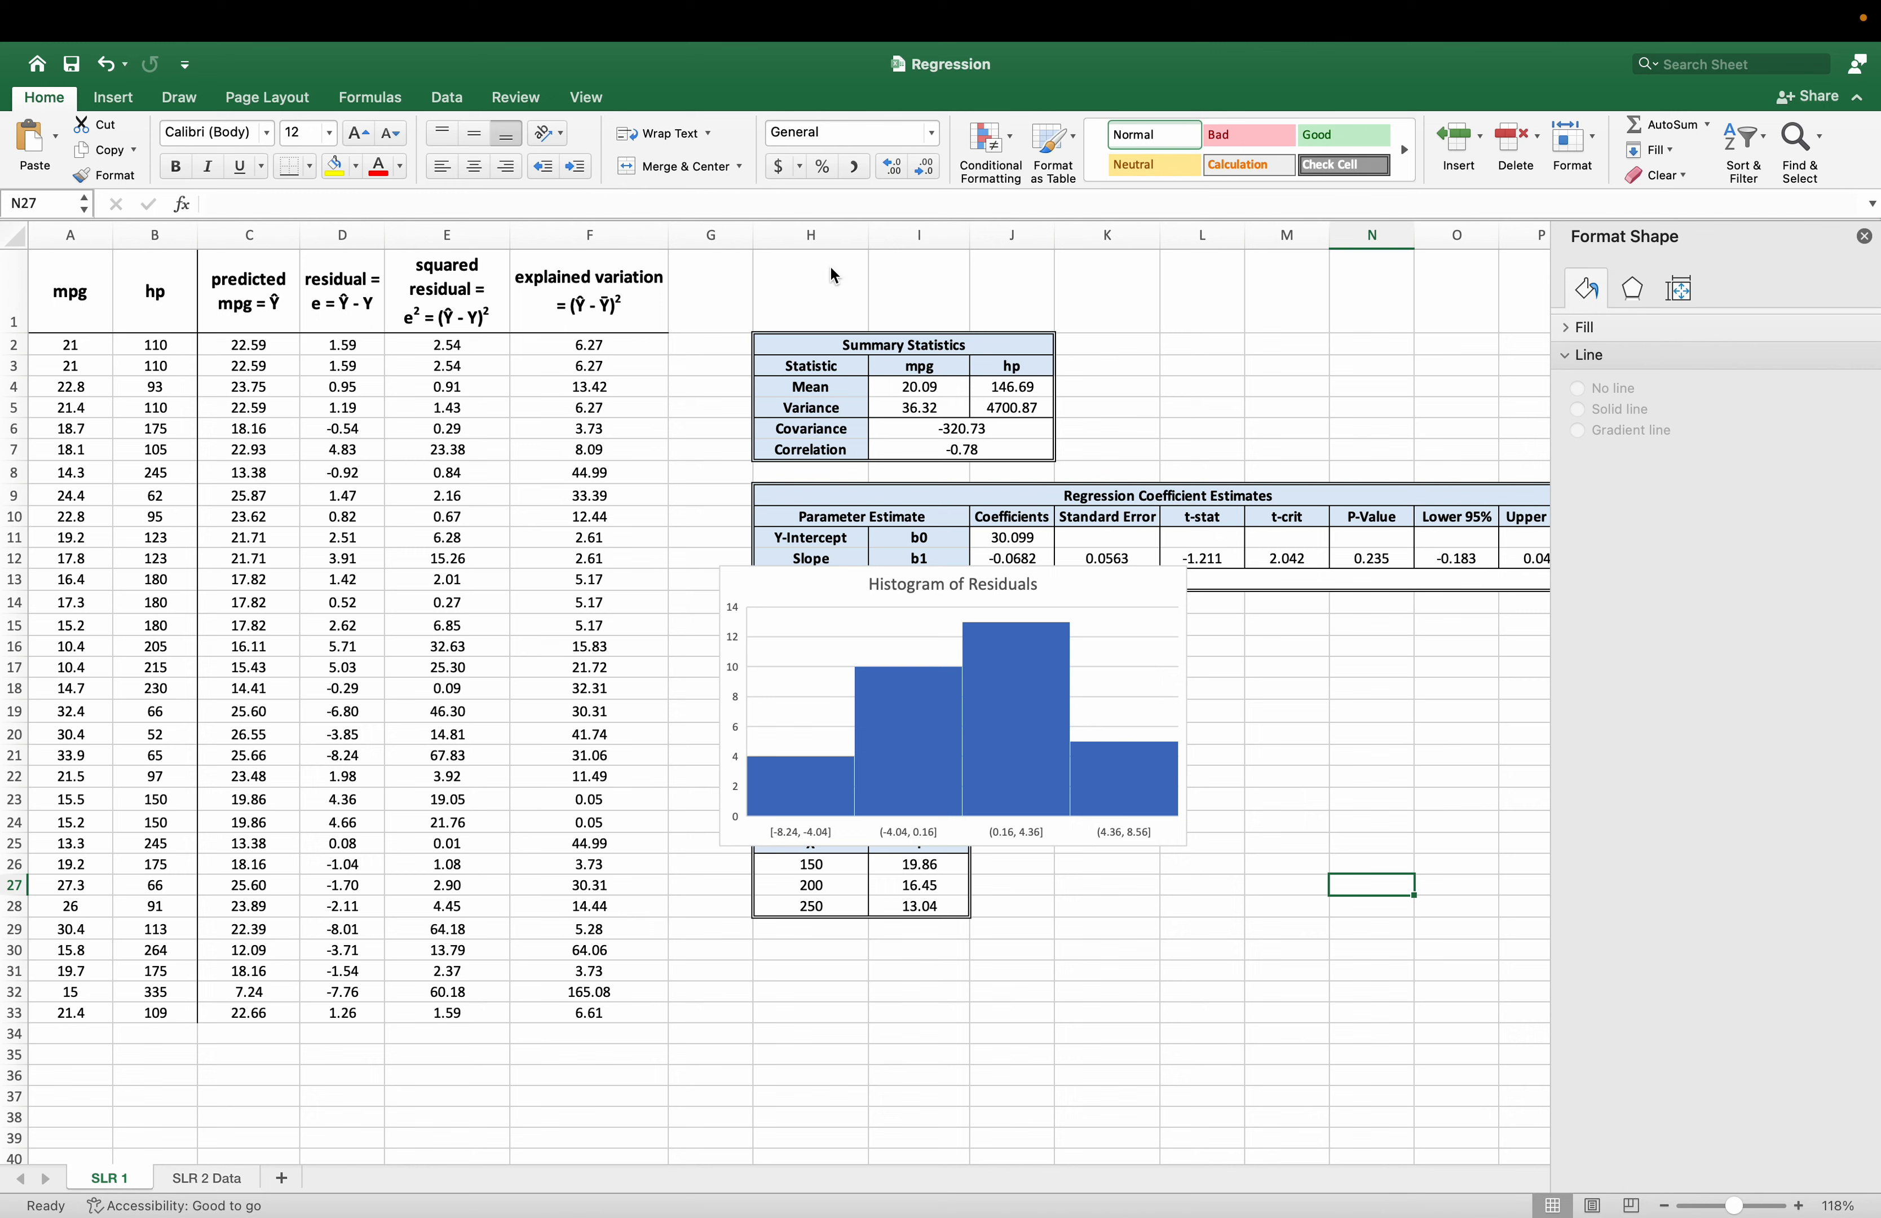
Move the residual histogram off the tables to just below the fitted-versus-residual scatterplot, starting around row 50, and close the formatting pane.
mouse_move(760, 771)
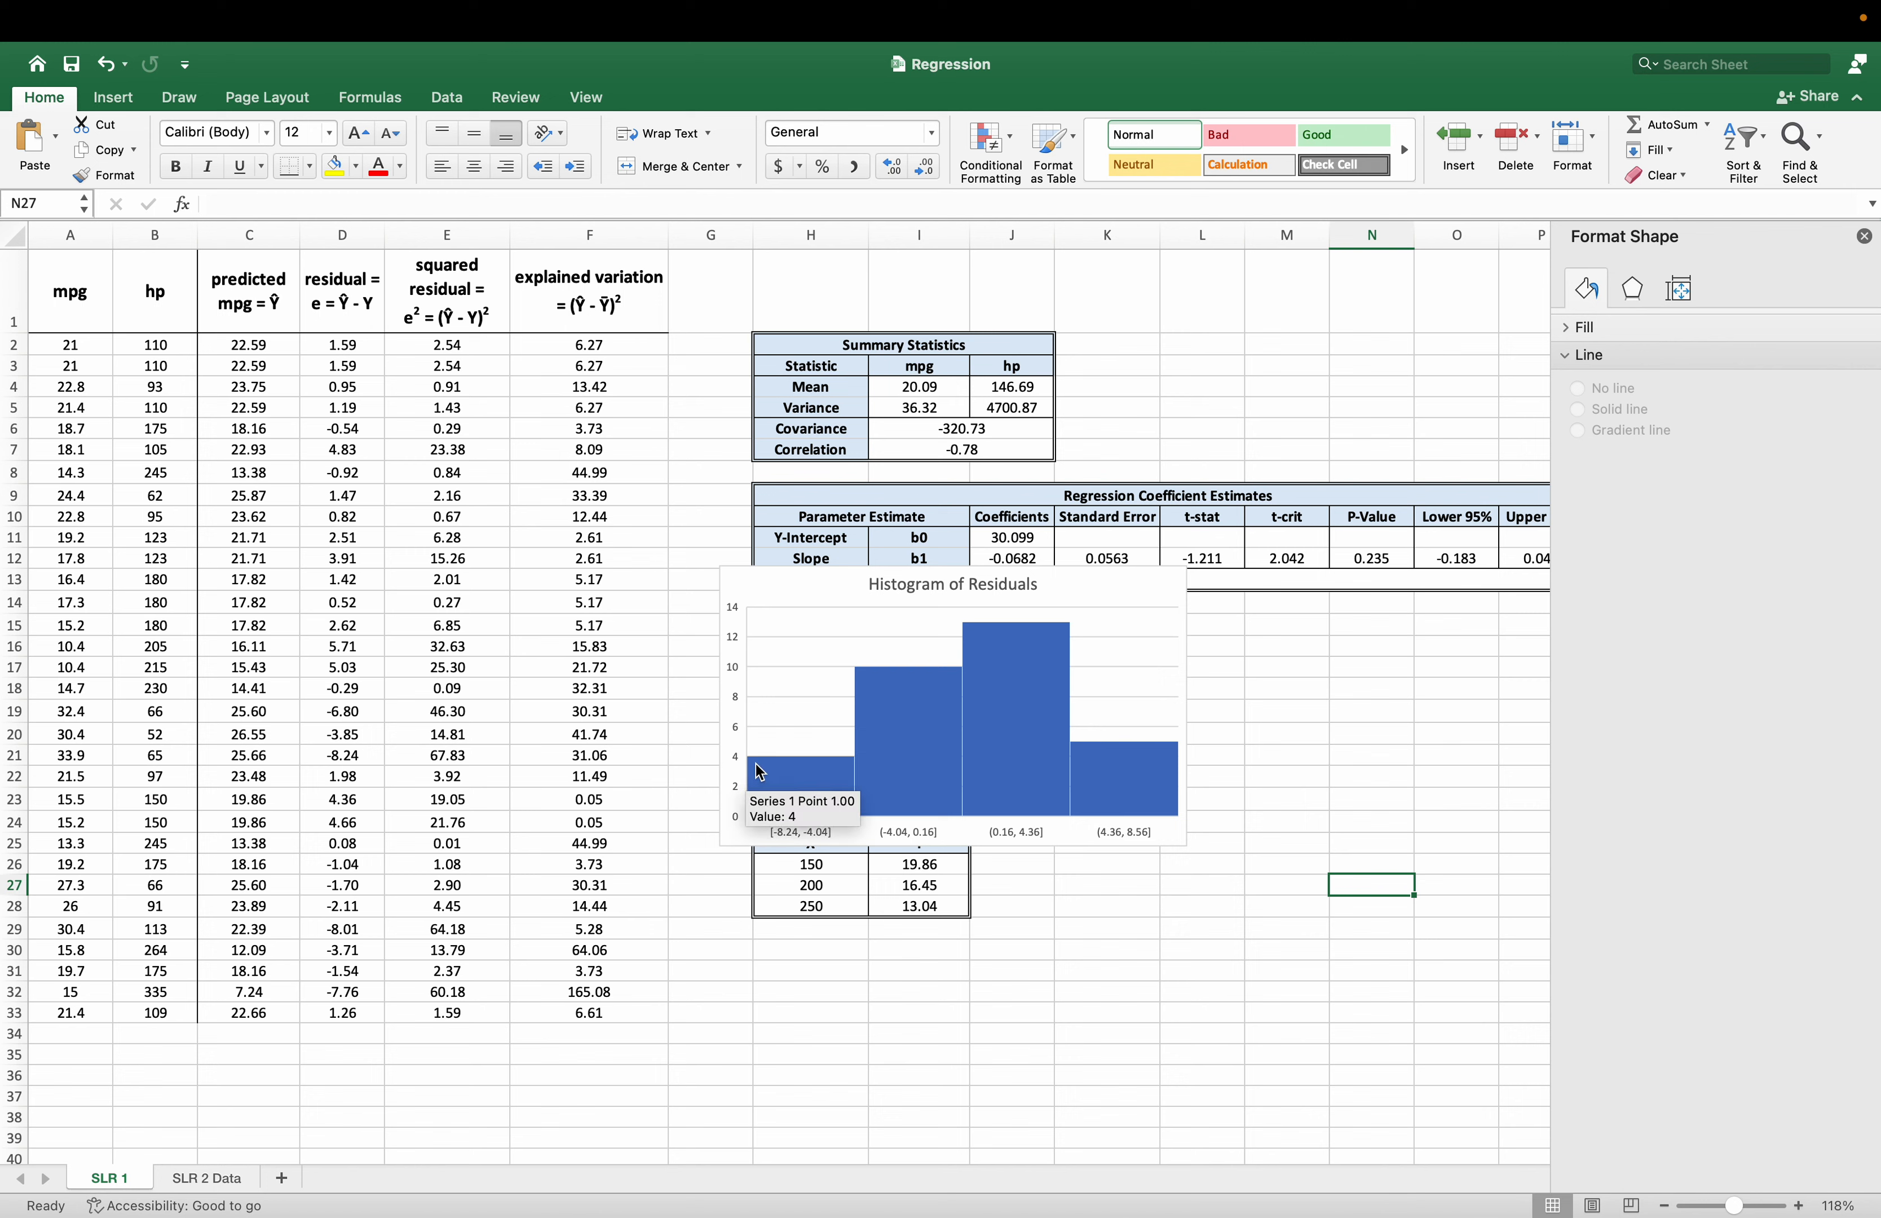
left_click_drag(1132, 596, 1445, 827)
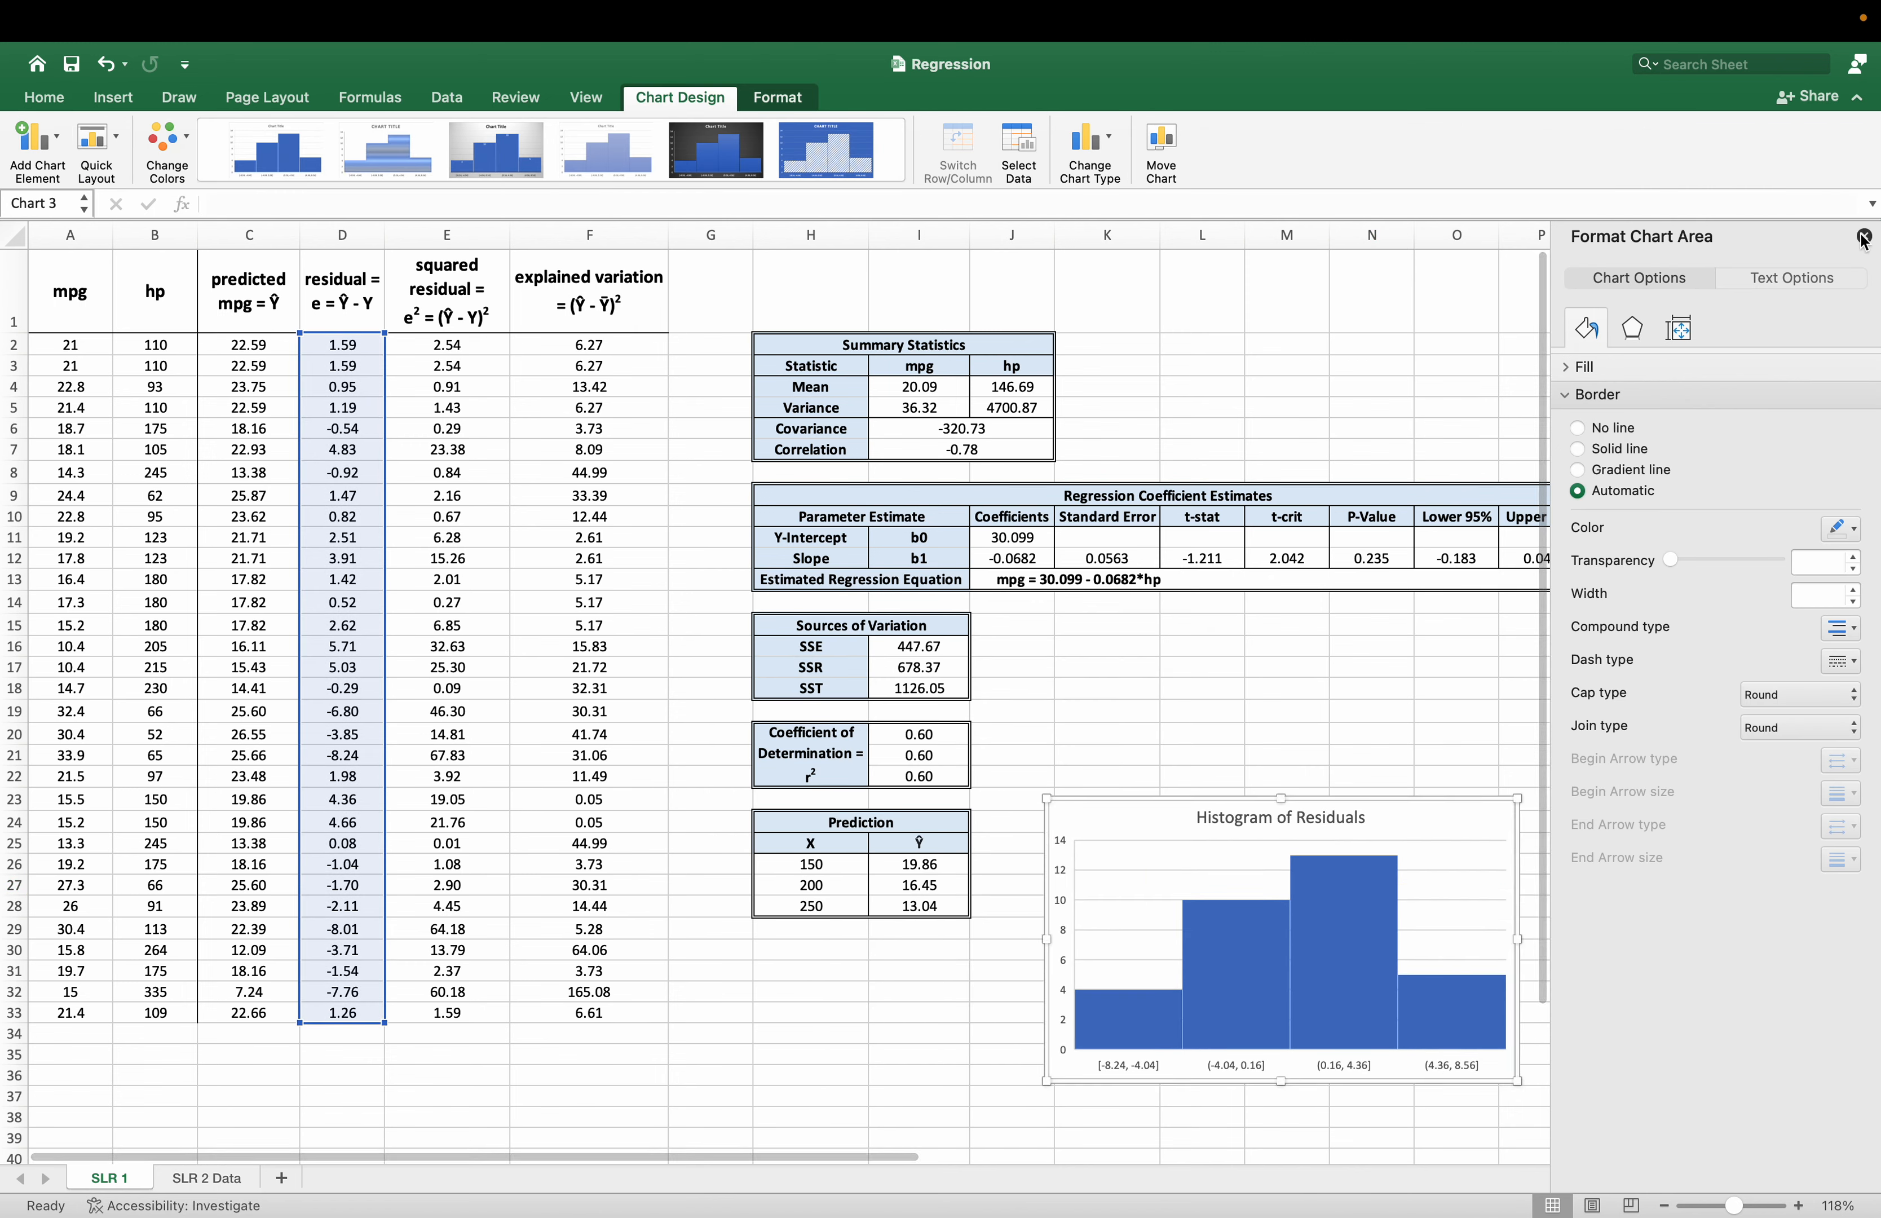
left_click(1864, 236)
scroll(1658, 658, "down", 10)
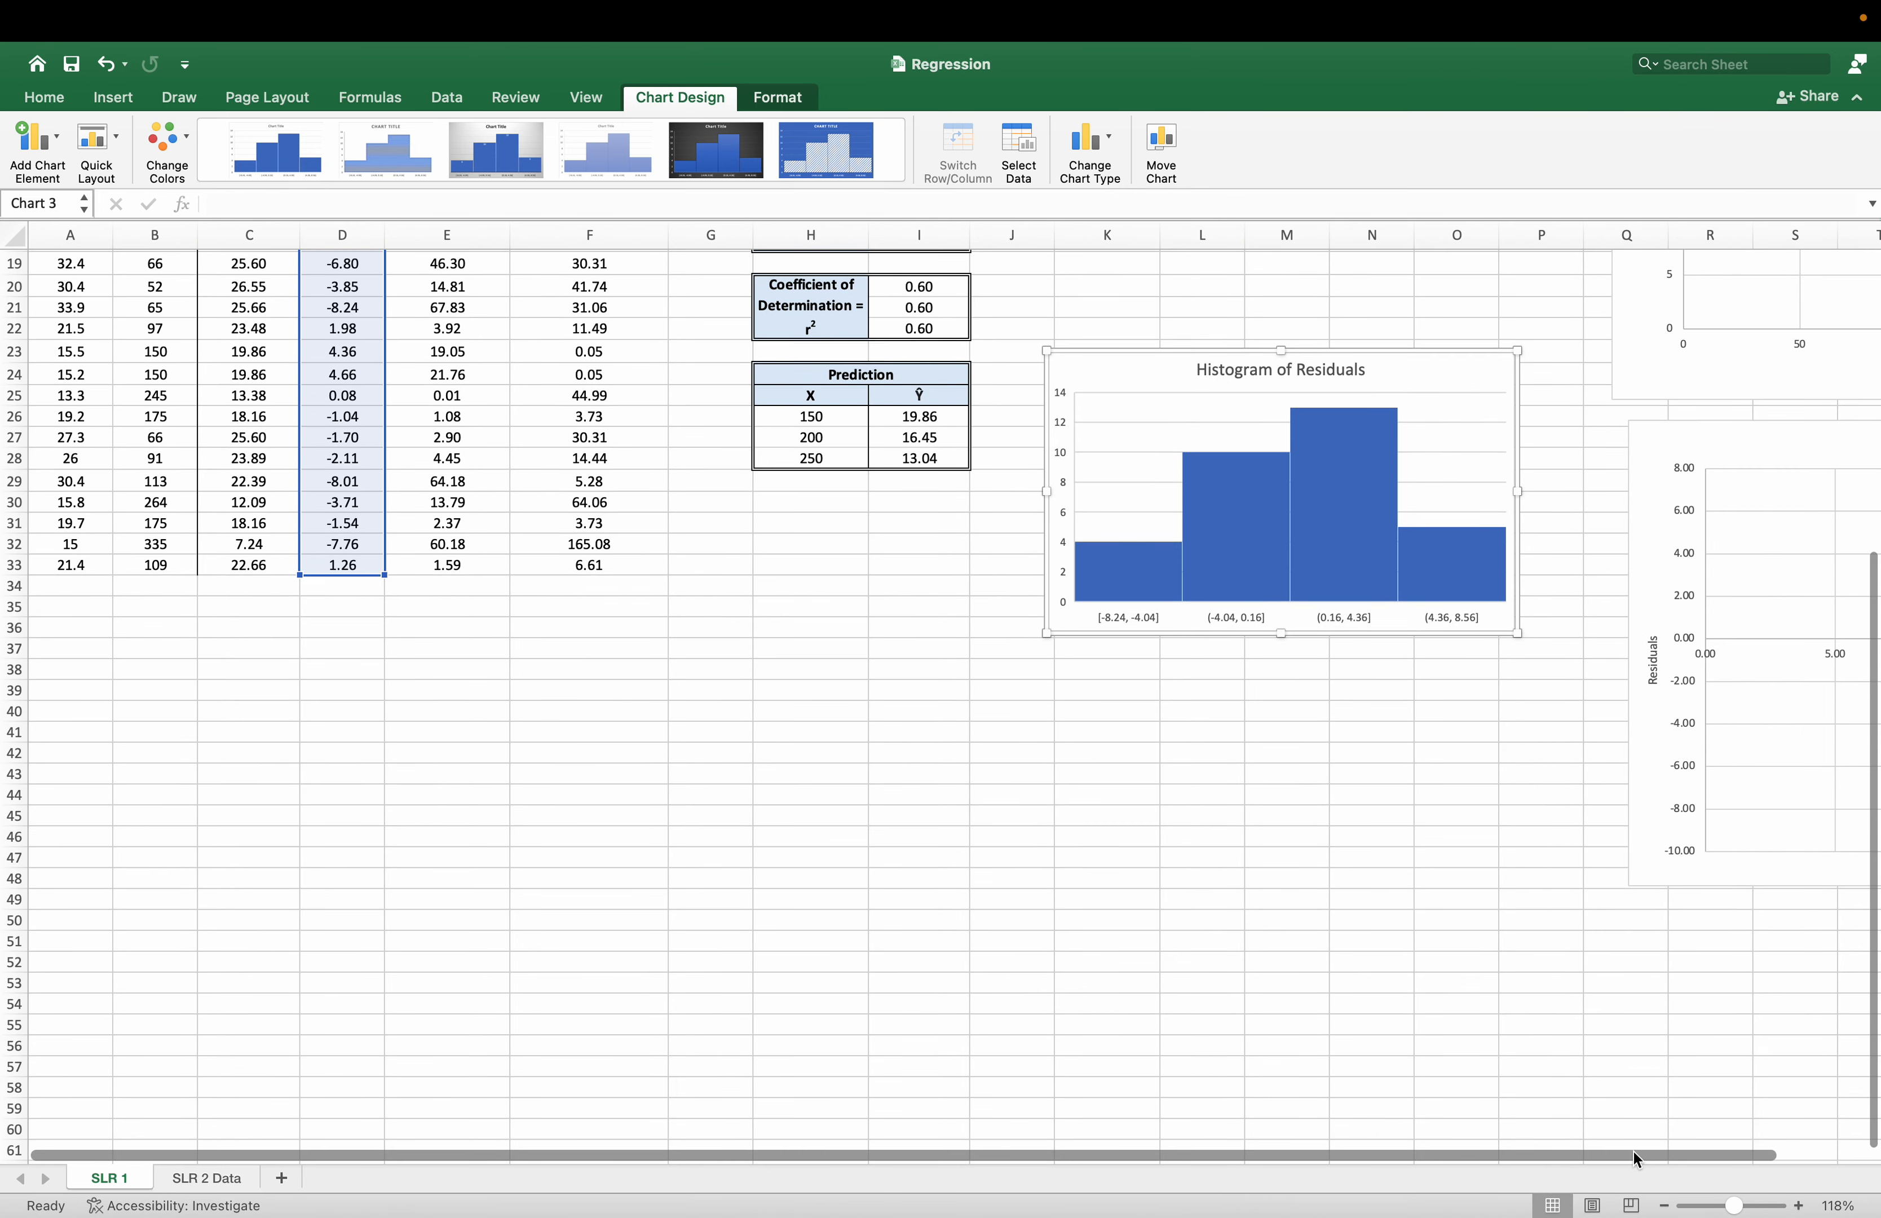
scroll(1657, 658, "right", 1)
left_click_drag(1350, 375, 147, 945)
scroll(961, 1162, "left", 10)
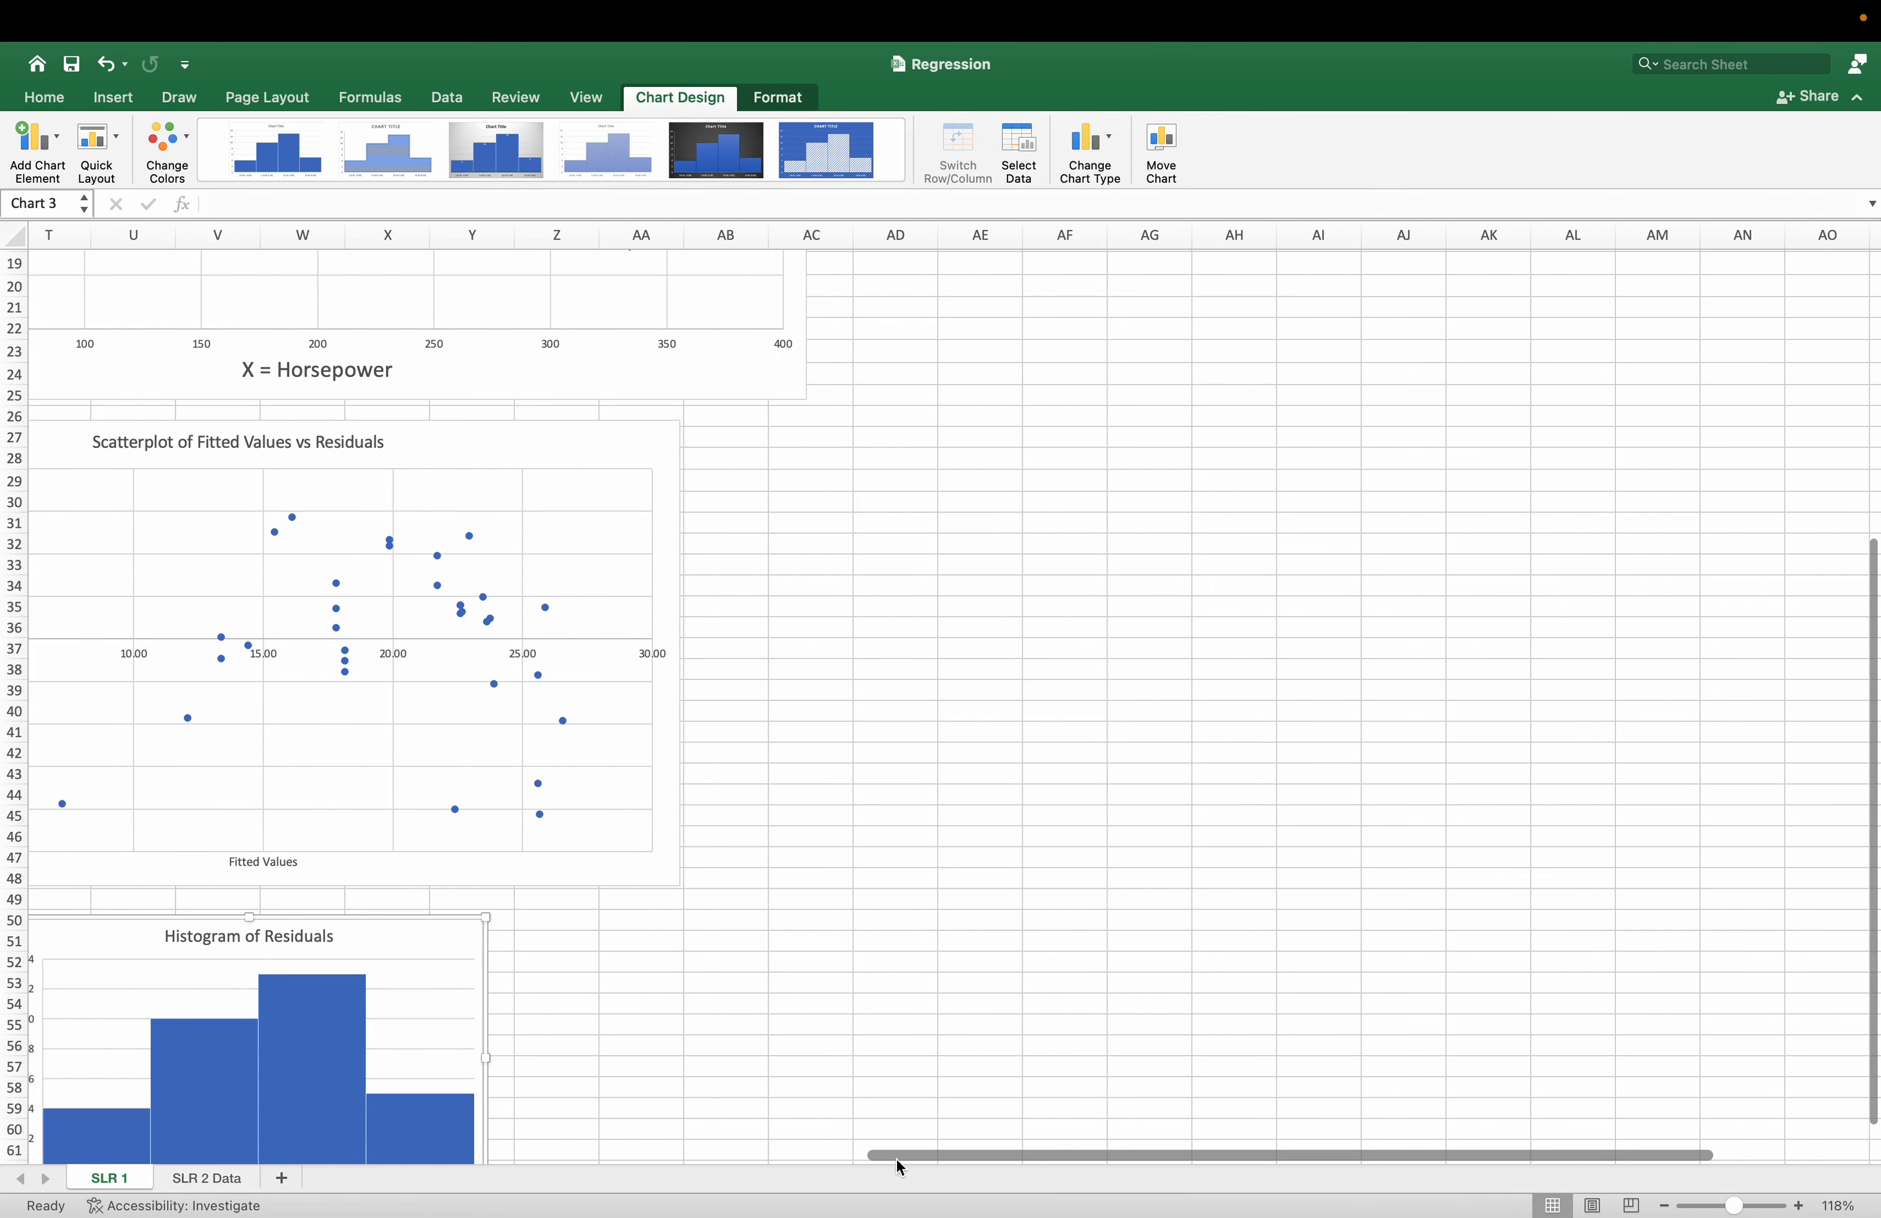